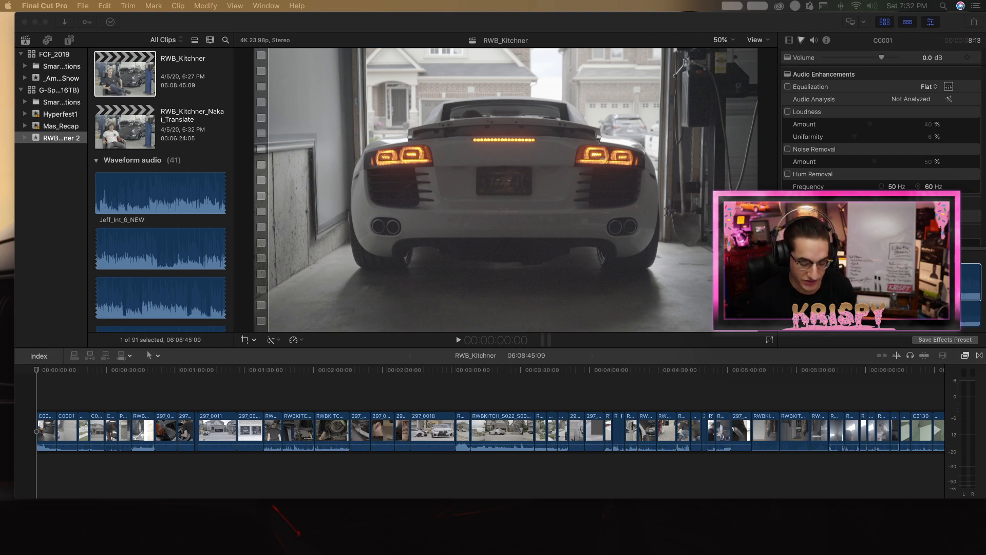
Switch to Firefox, watch part of the "Twisted Visionz Car Meet 4-4-12" YouTube video, and close its window.
{"action": "mouse_move", "coordinate": [136, 23]}
{"action": "left_mouse_down"}
{"action": "mouse_move", "coordinate": [125, 467]}
{"action": "mouse_move", "coordinate": [123, 88]}
{"action": "mouse_move", "coordinate": [141, 22]}
{"action": "left_mouse_up"}
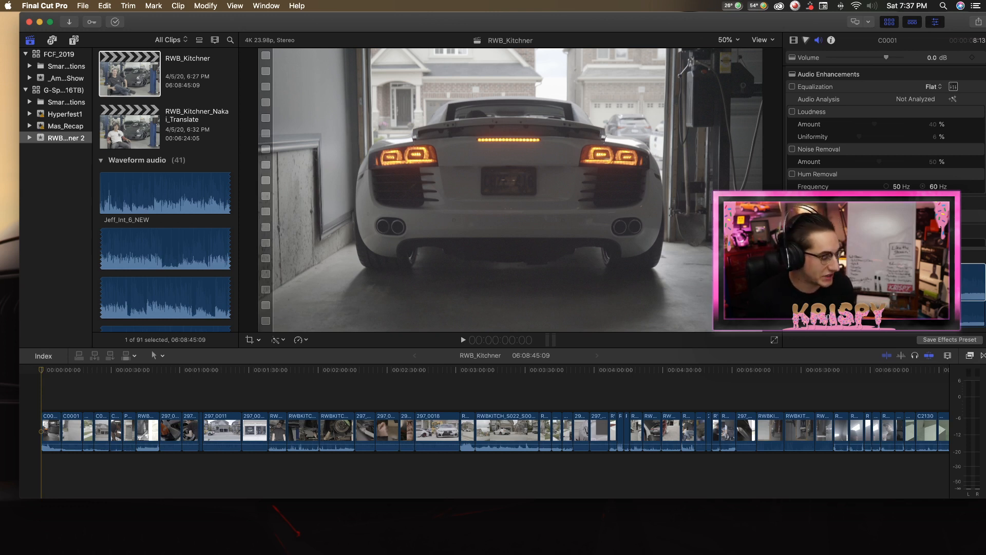
{"action": "key", "text": "super+Tab"}
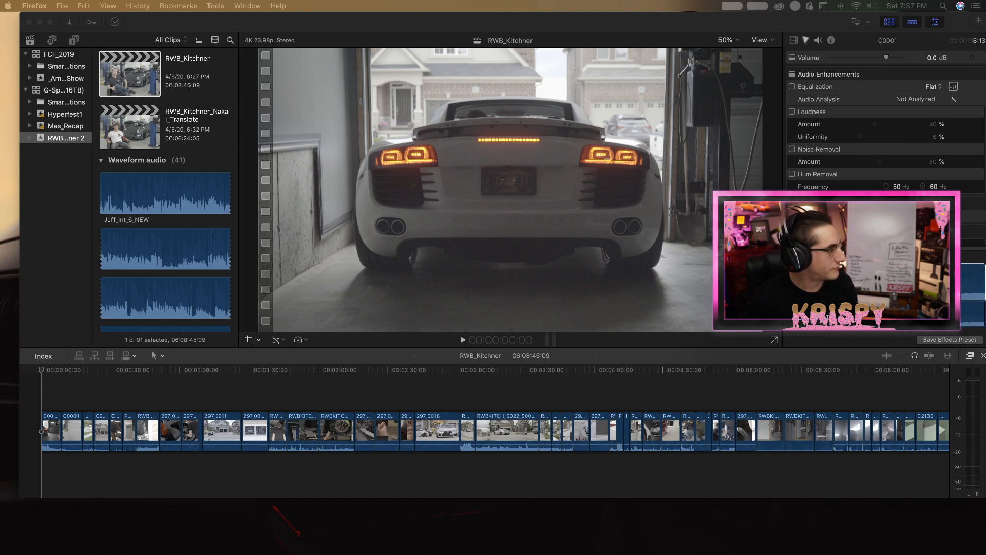
{"action": "left_click_drag", "start_coordinate": [0, 22], "coordinate": [452, 10]}
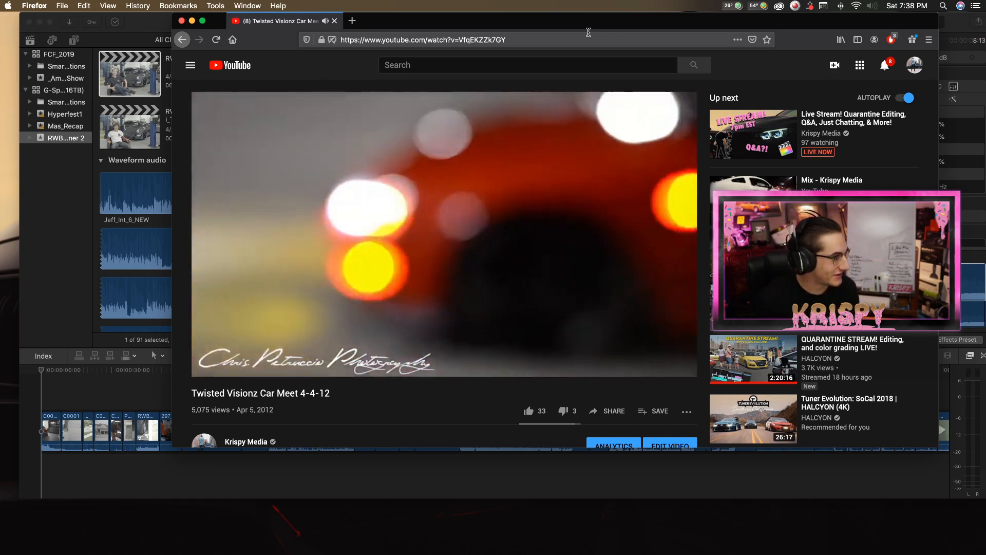
{"action": "scroll", "coordinate": [349, 375], "scroll_direction": "down", "scroll_amount": 3}
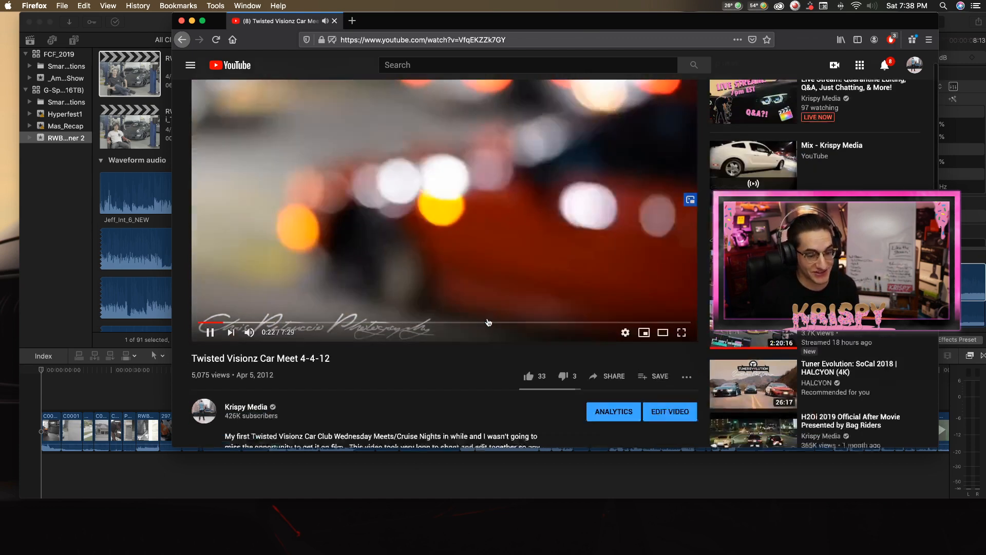
{"action": "scroll", "coordinate": [366, 380], "scroll_direction": "up", "scroll_amount": 2}
{"action": "scroll", "coordinate": [365, 399], "scroll_direction": "up", "scroll_amount": 1}
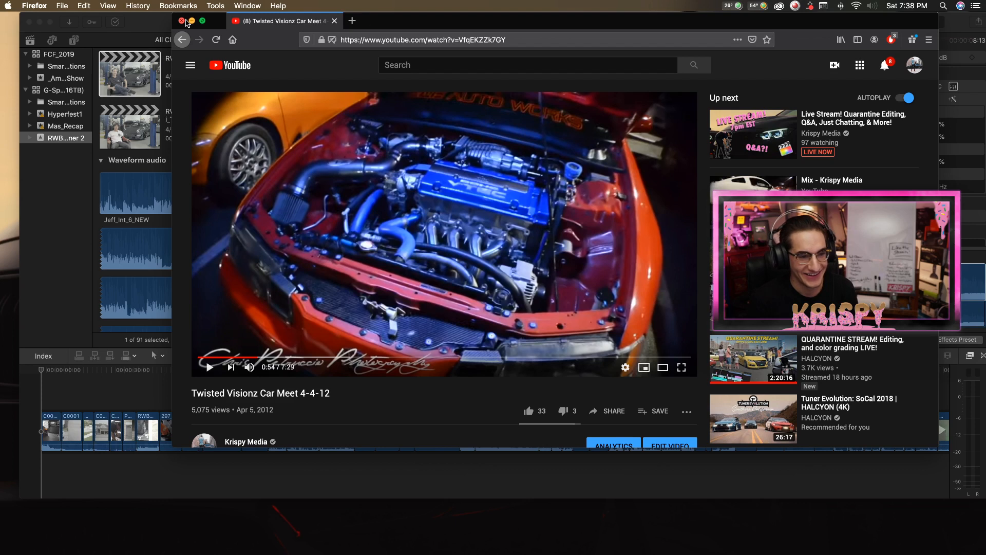
{"action": "left_click", "coordinate": [183, 21]}
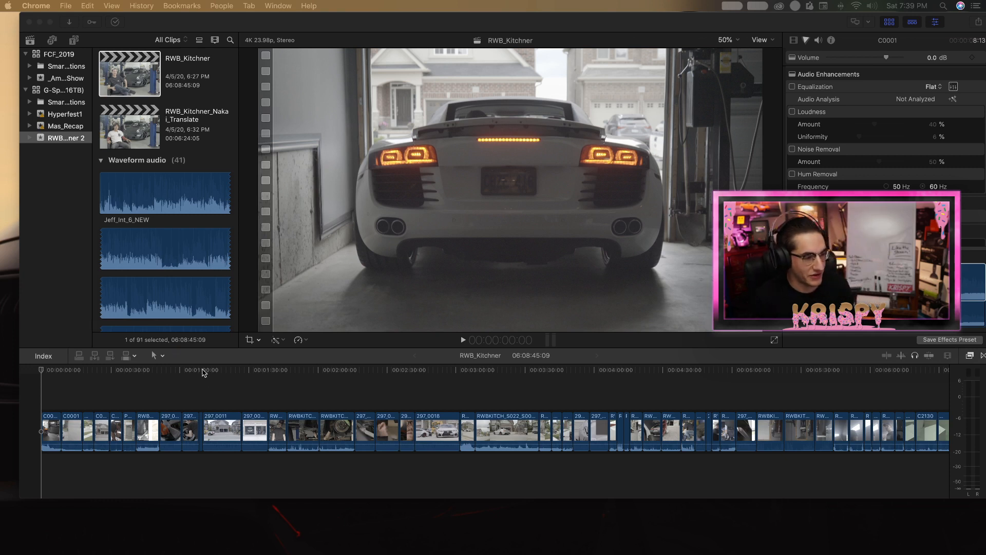
Skim through the RWB_Kitchner timeline and place the playhead at 02:04:11:11 on the parking-lot shot of three cars.
{"action": "left_click", "coordinate": [224, 371]}
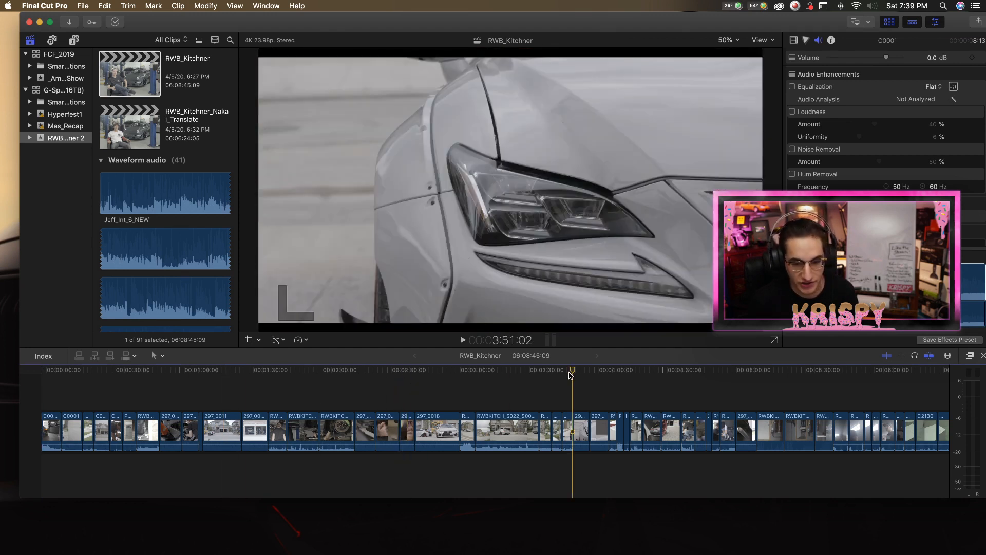
{"action": "left_click", "coordinate": [661, 372]}
{"action": "scroll", "coordinate": [661, 374], "scroll_direction": "right", "scroll_amount": 2}
{"action": "scroll", "coordinate": [661, 374], "scroll_direction": "right", "scroll_amount": 20}
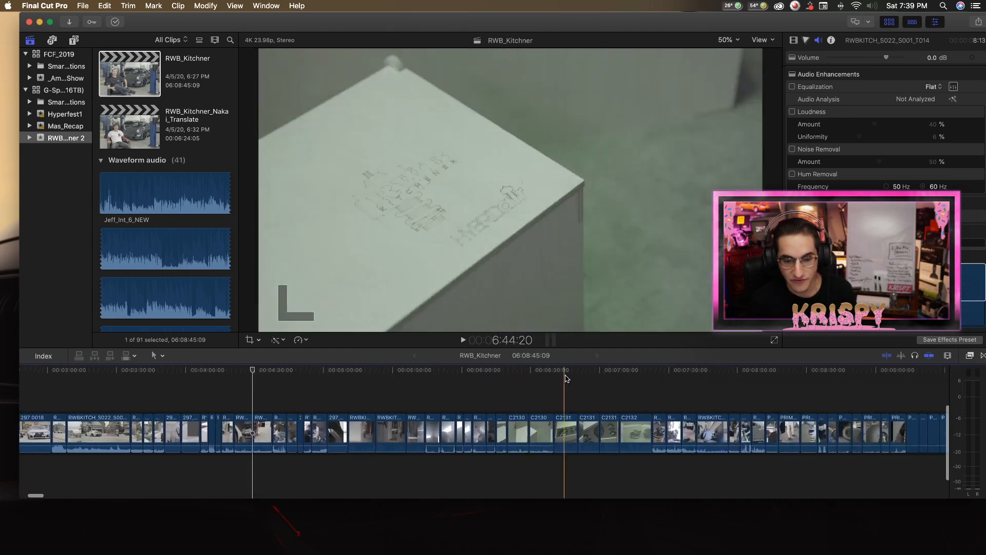
{"action": "scroll", "coordinate": [462, 386], "scroll_direction": "right", "scroll_amount": 20}
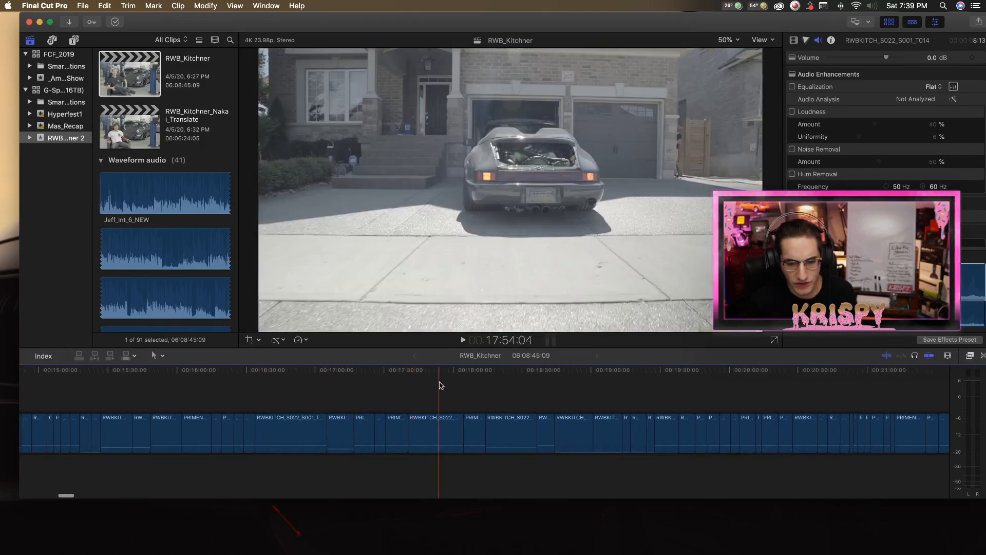
{"action": "scroll", "coordinate": [466, 386], "scroll_direction": "right", "scroll_amount": 20}
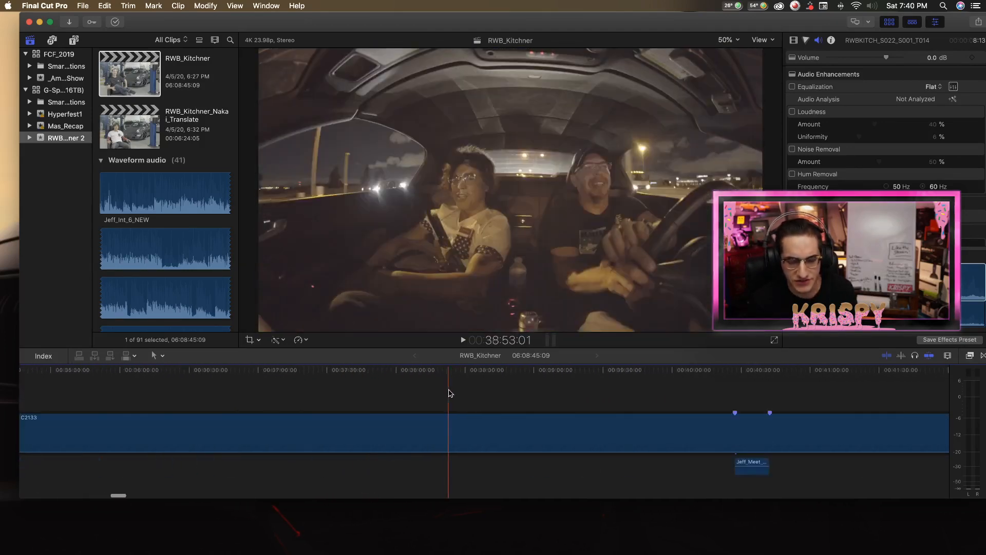
{"action": "scroll", "coordinate": [448, 397], "scroll_direction": "right", "scroll_amount": 20}
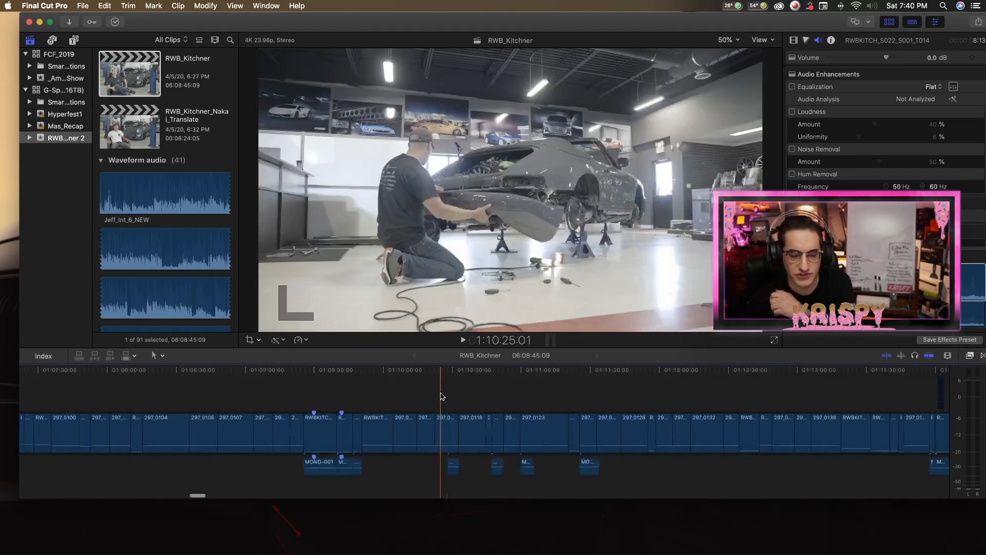
{"action": "scroll", "coordinate": [444, 396], "scroll_direction": "right", "scroll_amount": 20}
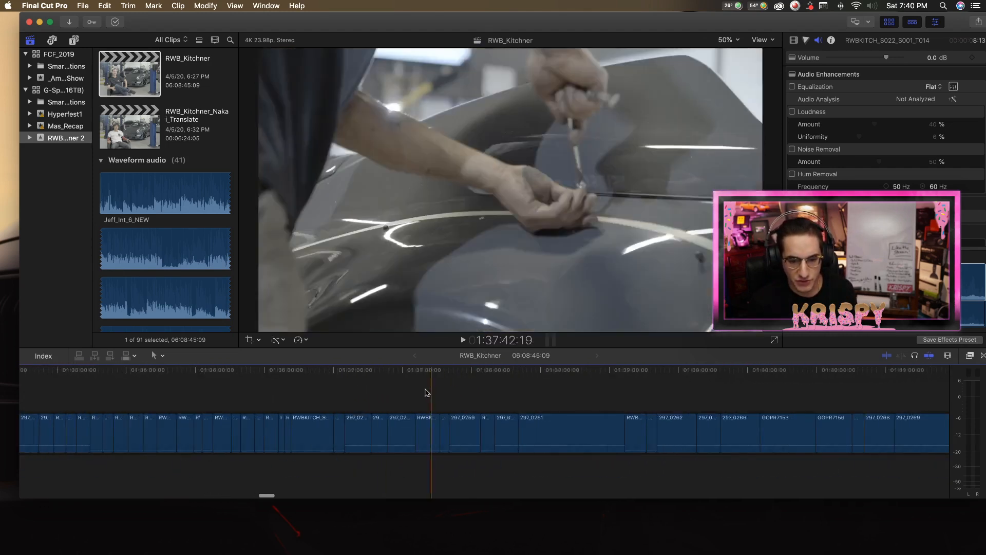
{"action": "scroll", "coordinate": [447, 392], "scroll_direction": "right", "scroll_amount": 20}
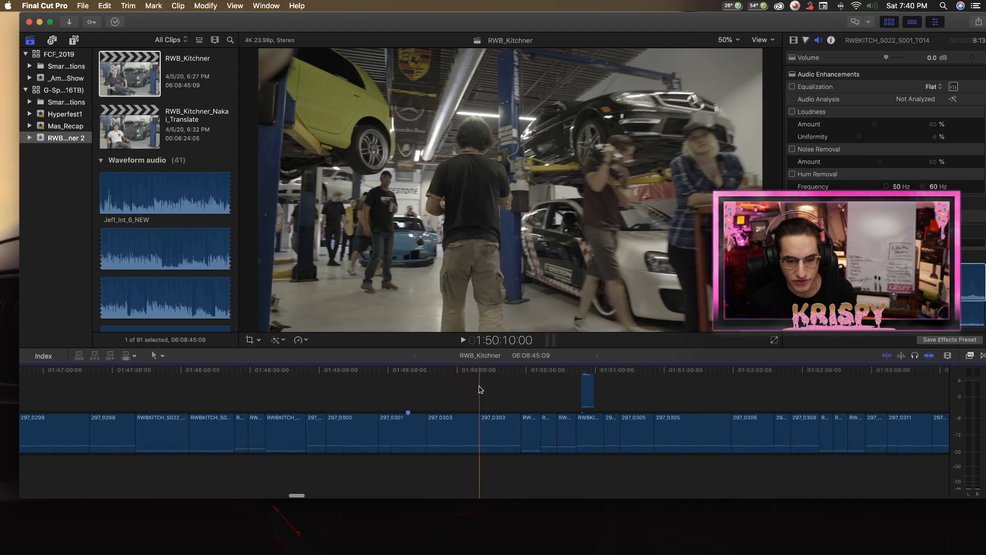
{"action": "scroll", "coordinate": [478, 389], "scroll_direction": "right", "scroll_amount": 20}
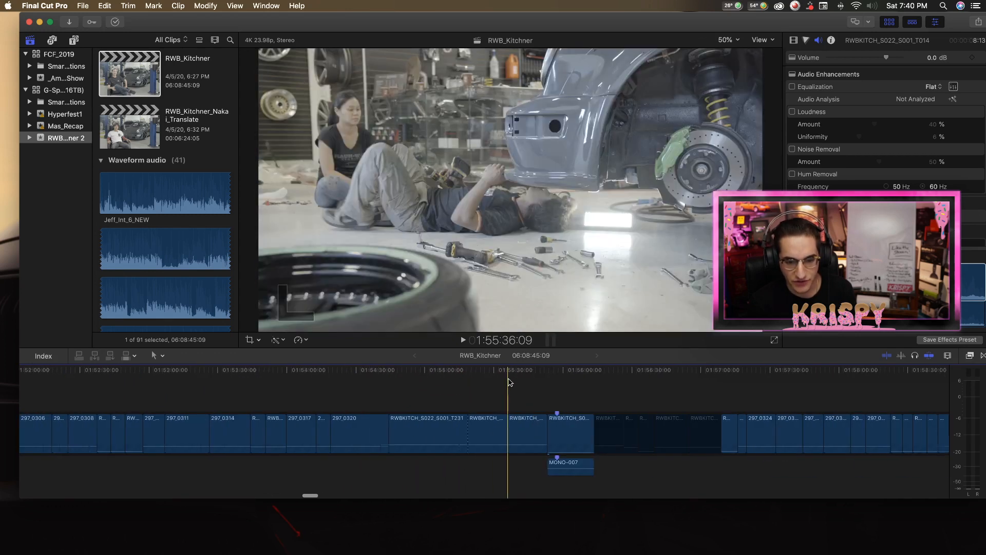
{"action": "scroll", "coordinate": [571, 385], "scroll_direction": "right", "scroll_amount": 20}
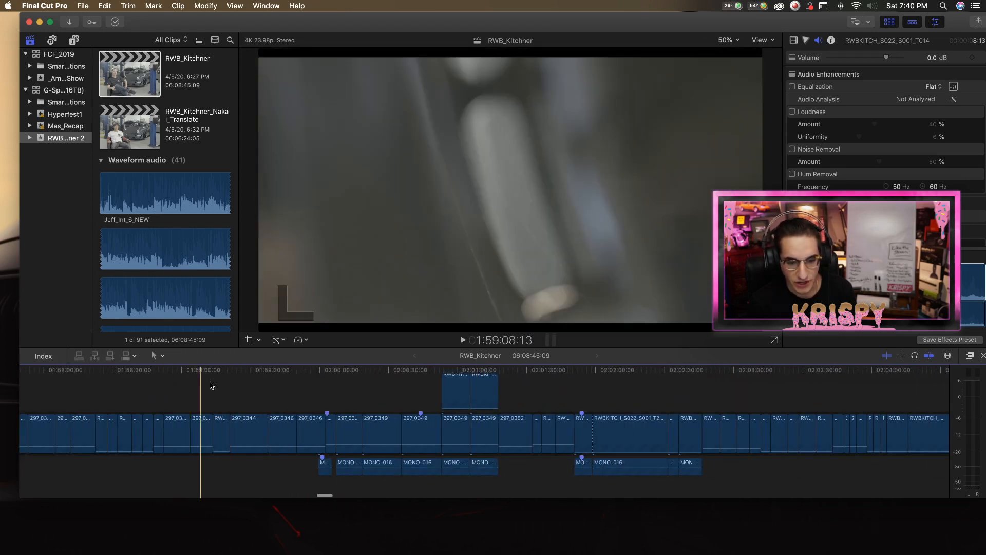
{"action": "scroll", "coordinate": [564, 385], "scroll_direction": "right", "scroll_amount": 20}
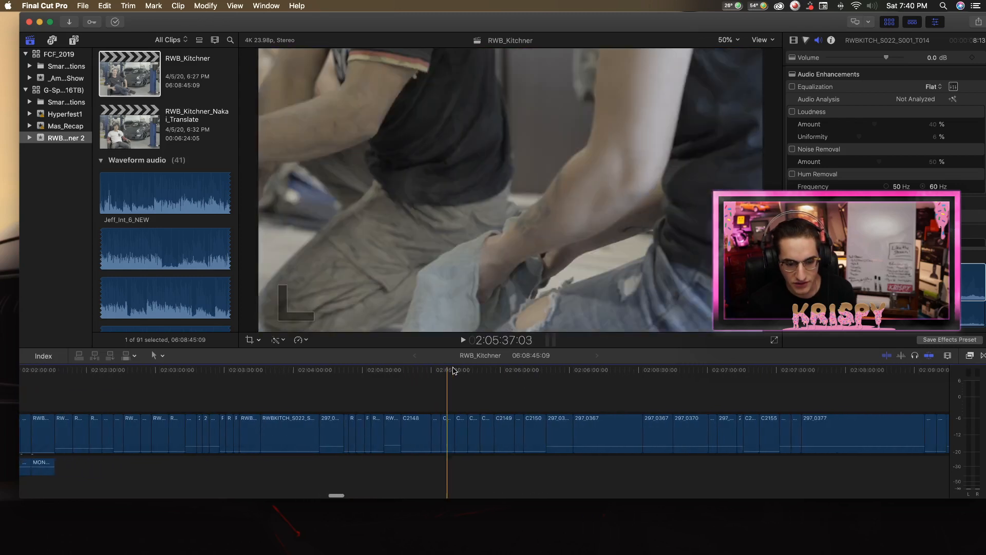
{"action": "scroll", "coordinate": [431, 380], "scroll_direction": "left", "scroll_amount": 5}
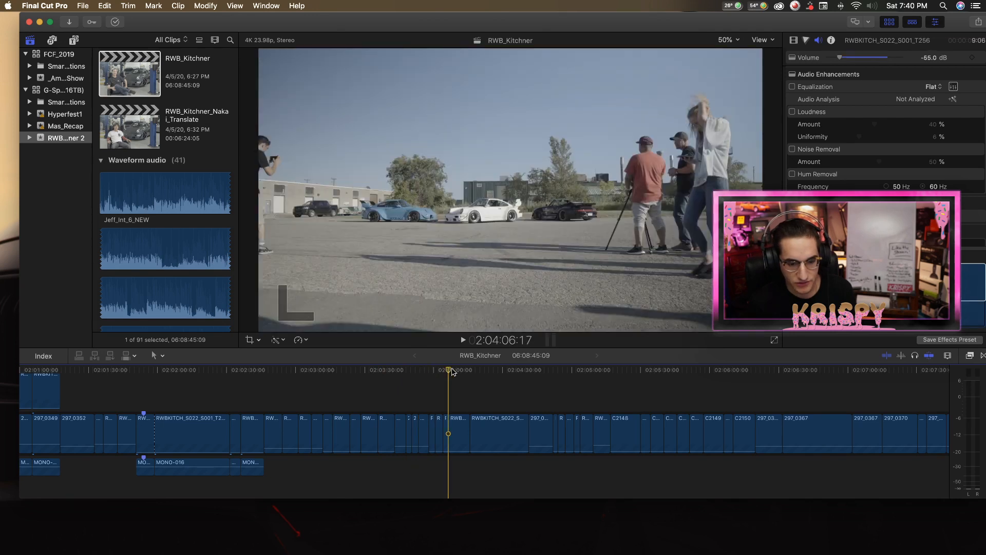
{"action": "left_click", "coordinate": [458, 373]}
{"action": "left_click_drag", "start_coordinate": [458, 370], "coordinate": [459, 370]}
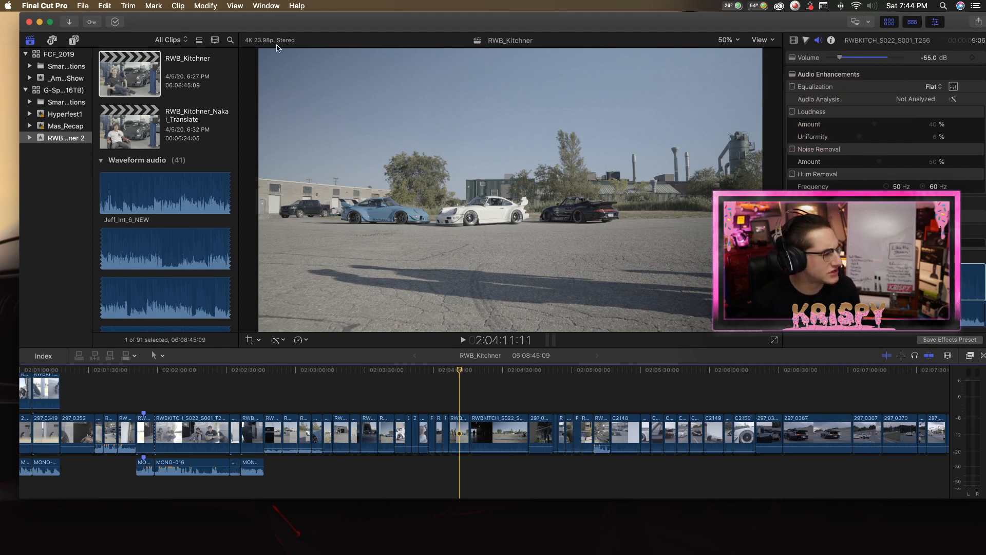
Apply the ColorFinalePro effect from the Color Finale category to the three-car clip at the playhead.
{"action": "left_click", "coordinate": [459, 432]}
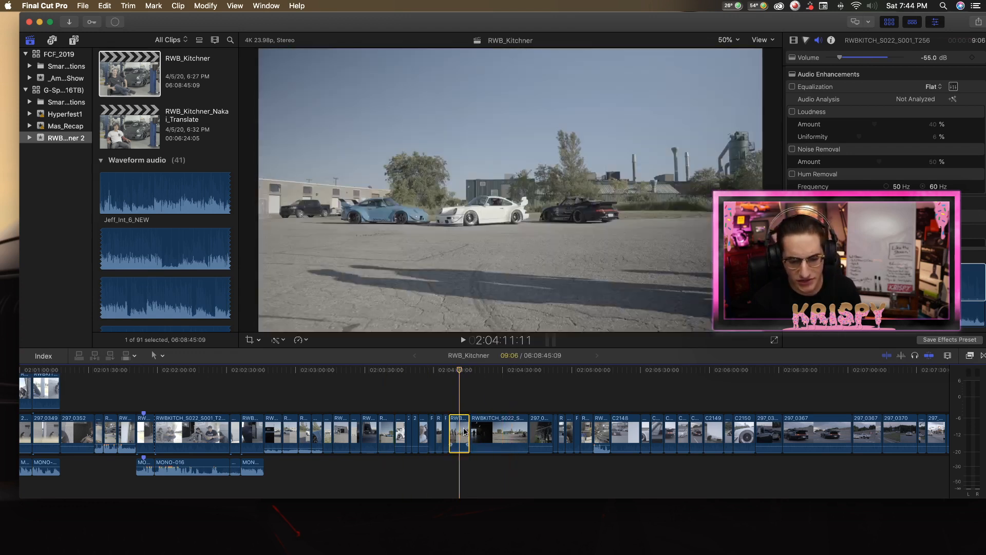
{"action": "left_click", "coordinate": [793, 39]}
{"action": "left_click", "coordinate": [971, 356]}
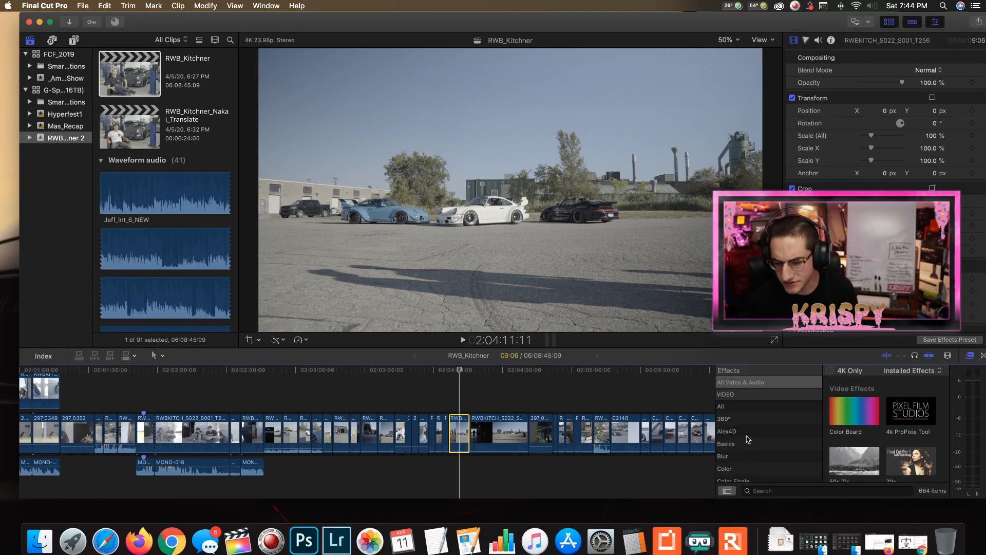
{"action": "left_click", "coordinate": [40, 541]}
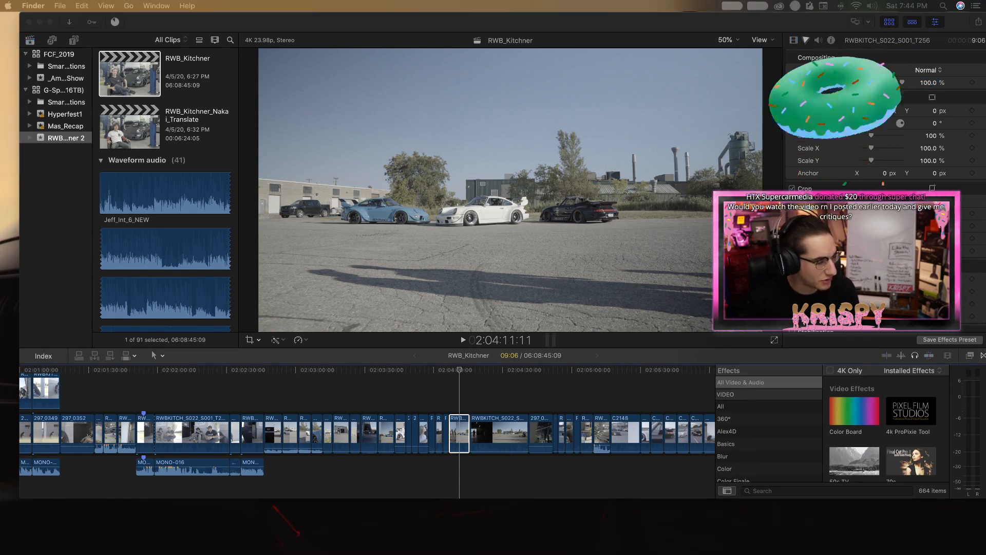
{"action": "scroll", "coordinate": [884, 440], "scroll_direction": "down", "scroll_amount": 5}
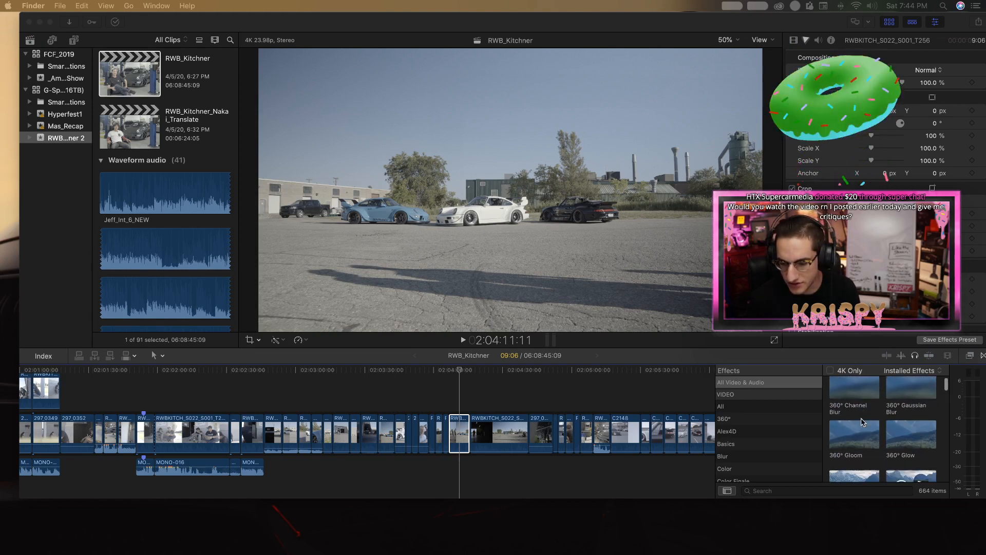
{"action": "scroll", "coordinate": [749, 437], "scroll_direction": "down", "scroll_amount": 3}
{"action": "left_click", "coordinate": [750, 446]}
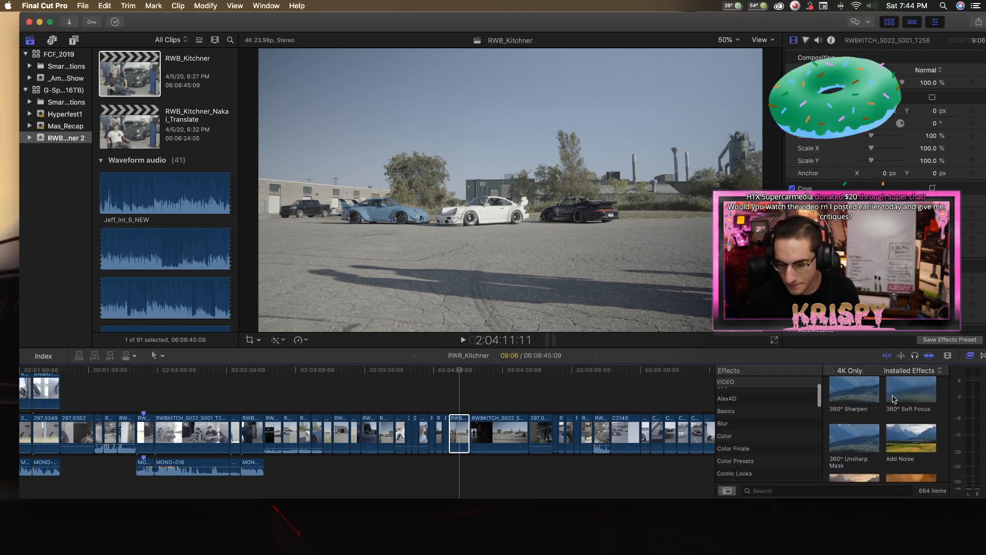
{"action": "left_click", "coordinate": [768, 448]}
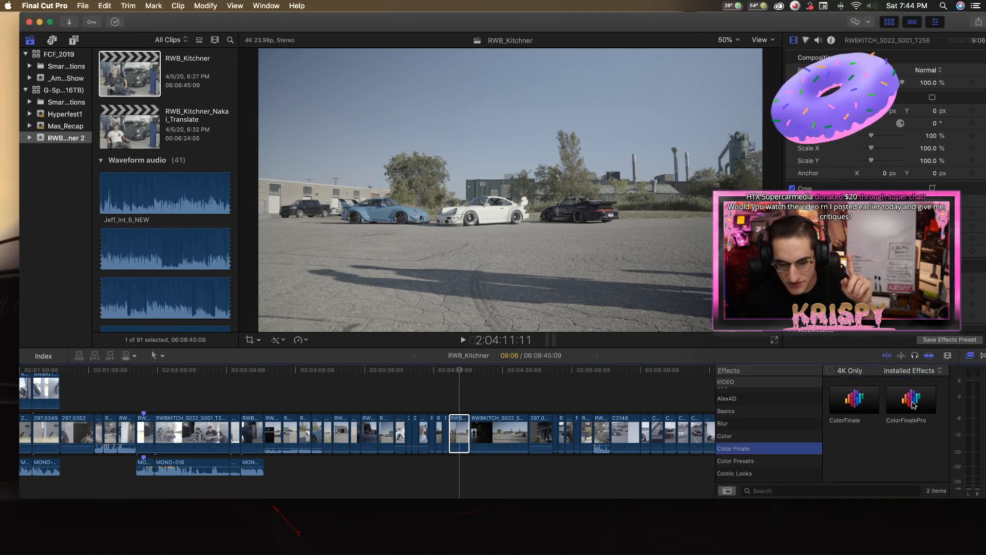
{"action": "double_click", "coordinate": [912, 403]}
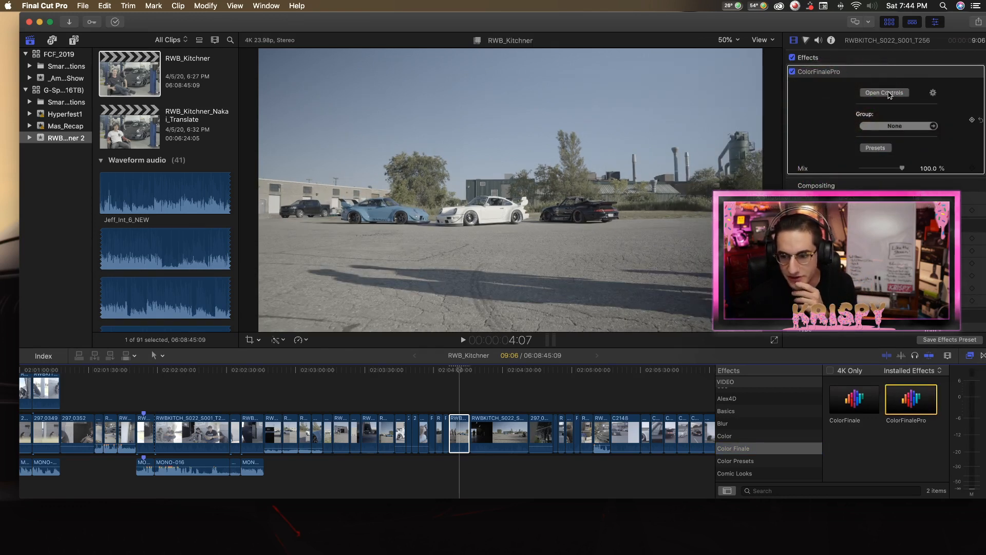
Add a LUT Utility layer in the effect's Color Finale controls and load the CCF-Hadar LUT.
{"action": "left_click", "coordinate": [884, 93]}
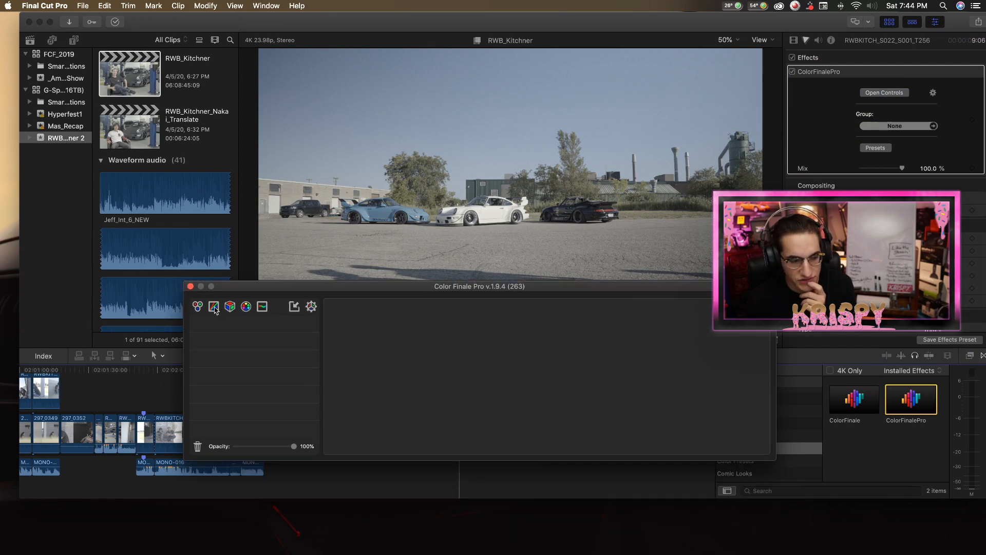
{"action": "left_click", "coordinate": [231, 307]}
{"action": "left_click", "coordinate": [526, 378]}
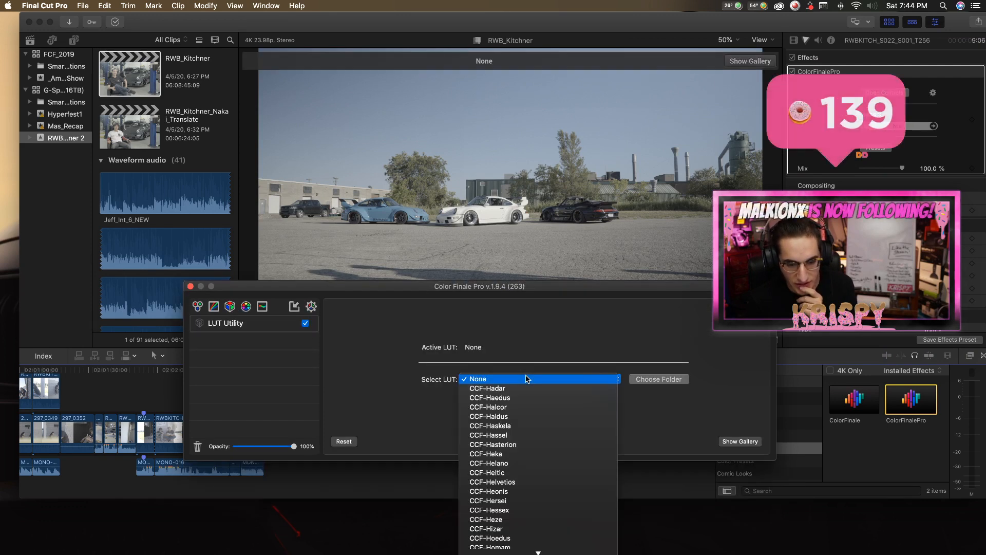
{"action": "left_click", "coordinate": [491, 388]}
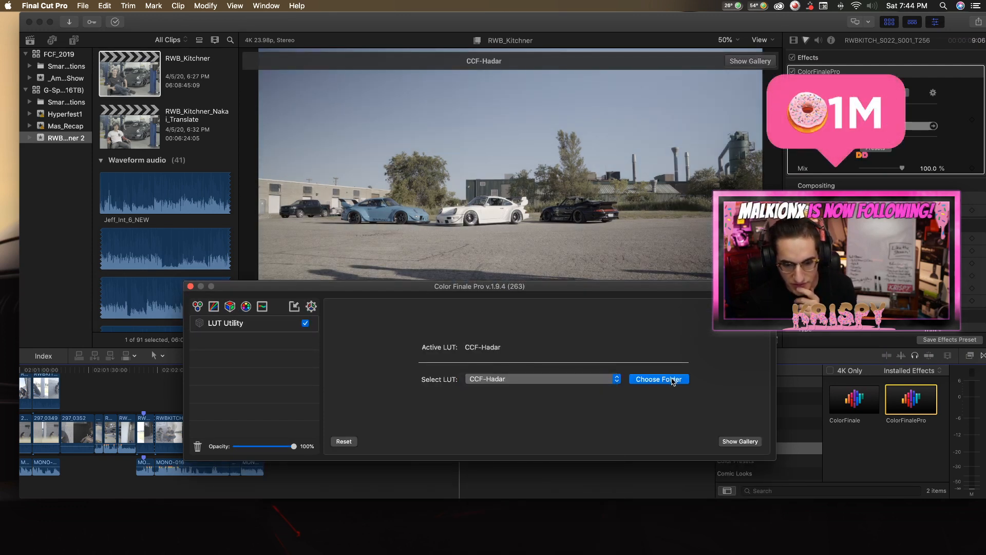
Set the LUT folder to Contemporary Color Films inside the Standard (Rec709 and DCI P3) LUTs folder.
{"action": "left_click", "coordinate": [659, 379]}
{"action": "left_click", "coordinate": [501, 102]}
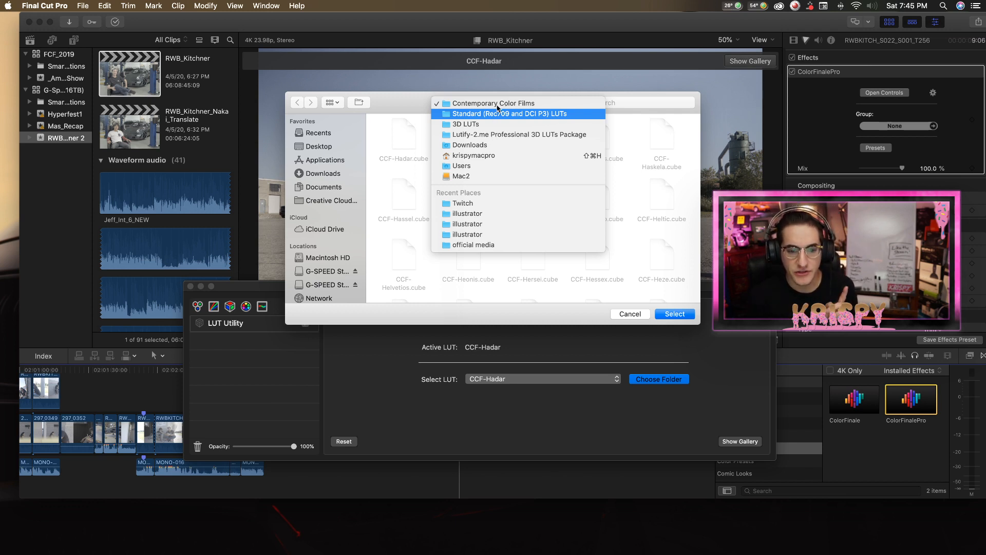
{"action": "left_click", "coordinate": [514, 113]}
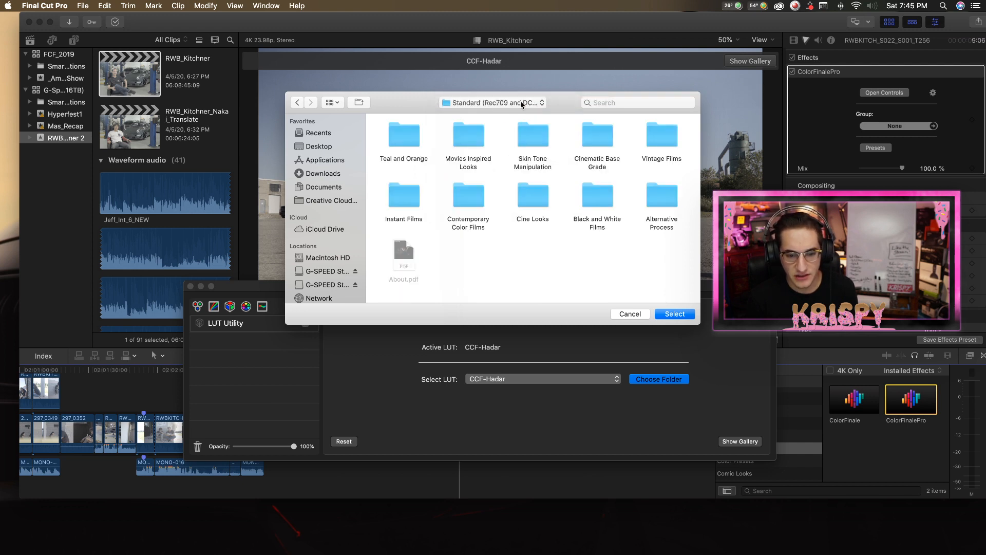
{"action": "left_click", "coordinate": [477, 201]}
{"action": "left_click", "coordinate": [521, 200]}
{"action": "double_click", "coordinate": [465, 200]}
{"action": "key", "text": "Return"}
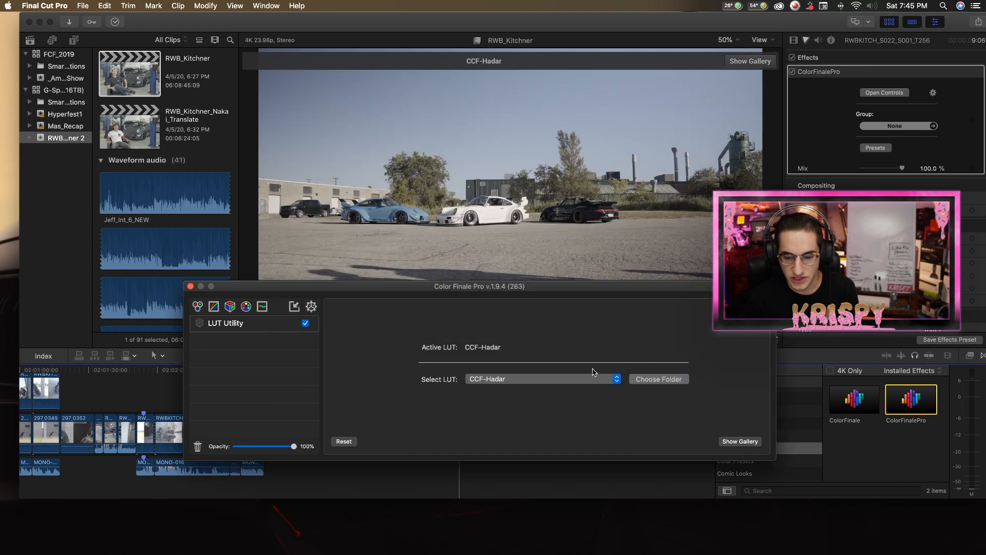
Try successive Contemporary Color Films LUTs on the clip, working down the list past CCF-Hasterion to a further one.
{"action": "left_click", "coordinate": [580, 380]}
{"action": "left_click", "coordinate": [577, 403]}
{"action": "left_click", "coordinate": [565, 383]}
{"action": "left_click", "coordinate": [565, 389]}
{"action": "left_click", "coordinate": [566, 384]}
{"action": "left_click", "coordinate": [566, 388]}
{"action": "left_click", "coordinate": [566, 385]}
{"action": "left_click", "coordinate": [569, 395]}
{"action": "left_click", "coordinate": [569, 387]}
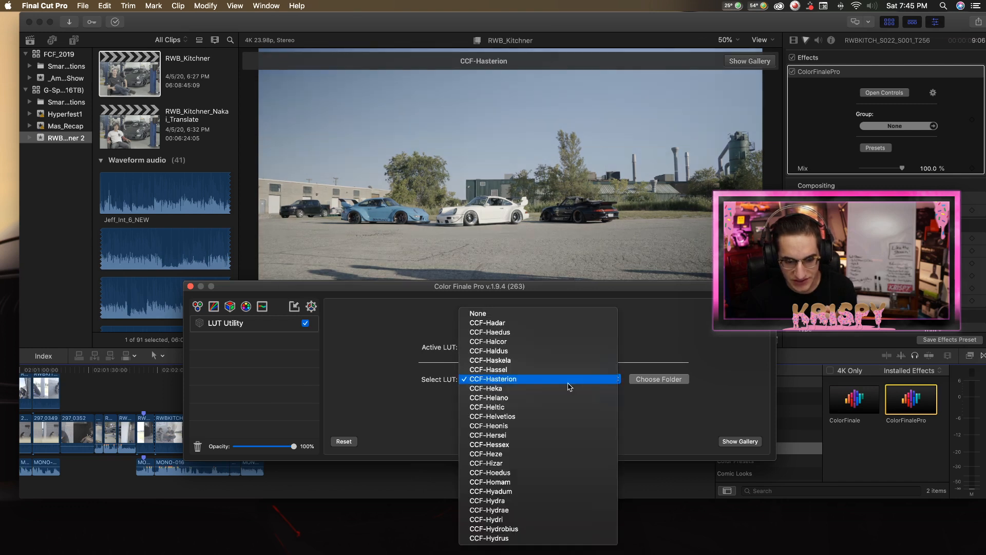
{"action": "left_click", "coordinate": [569, 399]}
{"action": "left_click", "coordinate": [568, 380]}
{"action": "left_click", "coordinate": [567, 400]}
{"action": "left_click", "coordinate": [571, 383]}
{"action": "left_click", "coordinate": [572, 398]}
{"action": "left_click", "coordinate": [574, 383]}
{"action": "left_click", "coordinate": [573, 400]}
{"action": "left_click", "coordinate": [572, 382]}
{"action": "left_click", "coordinate": [573, 399]}
{"action": "left_click", "coordinate": [574, 383]}
{"action": "left_click", "coordinate": [571, 399]}
Add a Color Wheels layer below LUT Utility, lower the overall Lift to -0.11, and close the Color Finale controls.
{"action": "left_click", "coordinate": [197, 307]}
{"action": "left_click_drag", "start_coordinate": [224, 341], "coordinate": [226, 321]}
{"action": "left_click_drag", "start_coordinate": [337, 379], "coordinate": [337, 385]}
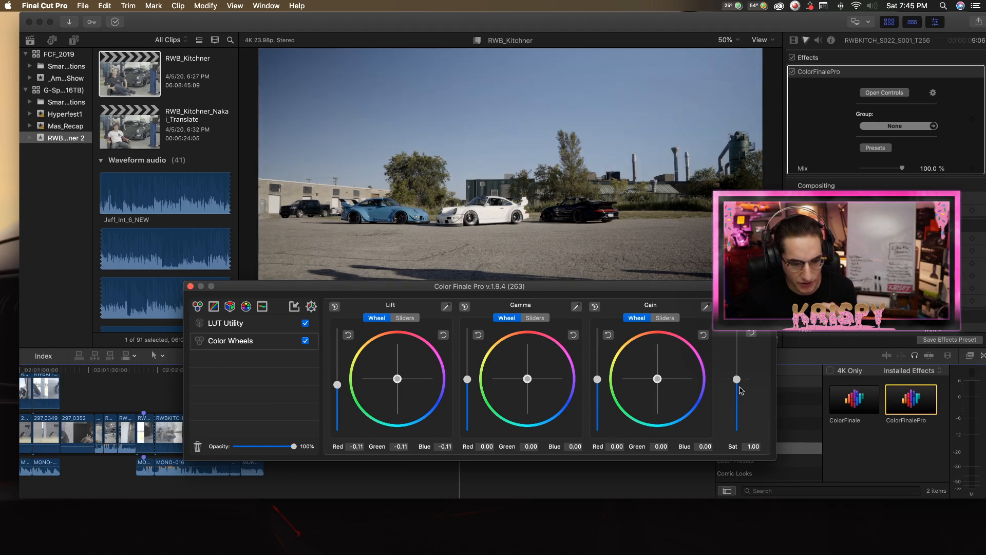
{"action": "left_click", "coordinate": [190, 286]}
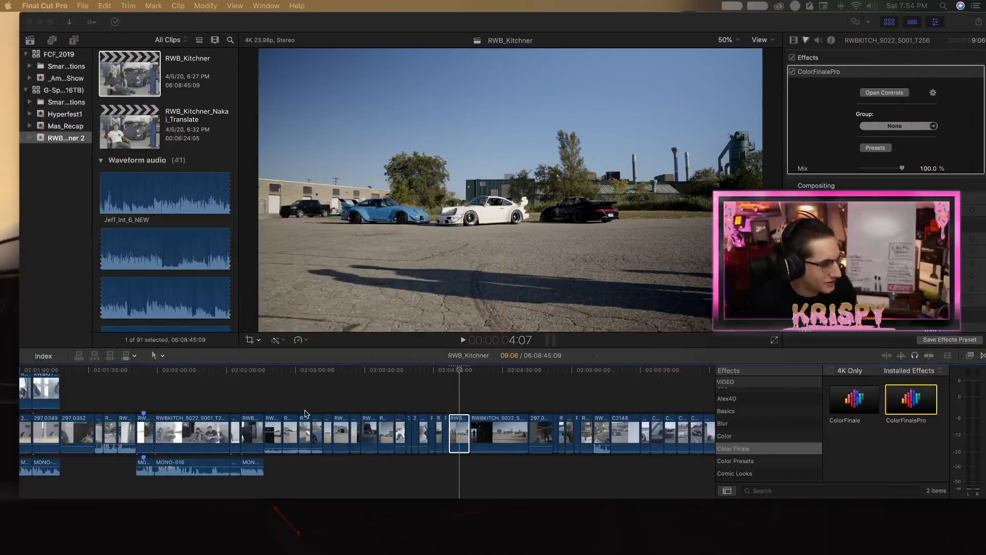
{"action": "scroll", "coordinate": [305, 412], "scroll_direction": "up", "scroll_amount": 3}
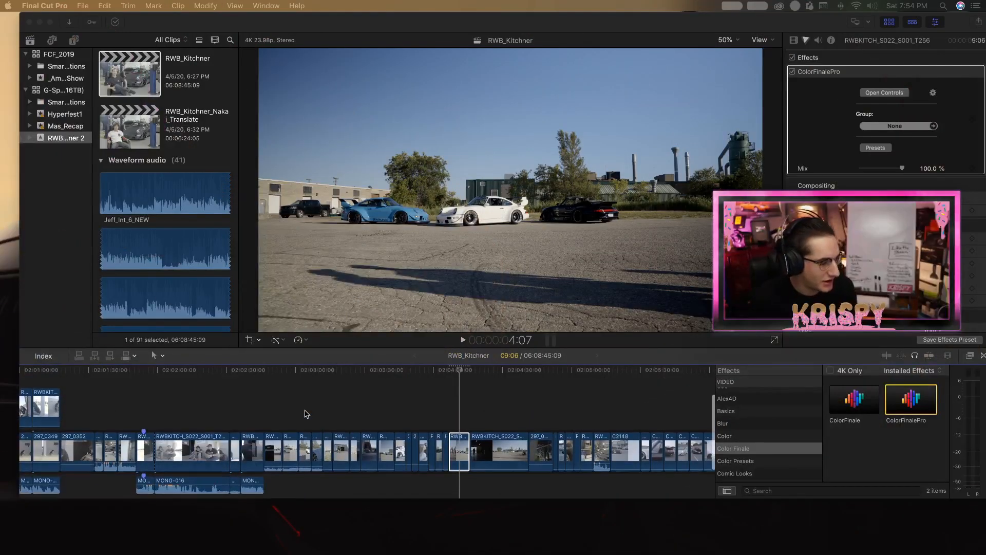
Look back through the RWB_Kitchner timeline to the clips at its beginning.
{"action": "scroll", "coordinate": [254, 408], "scroll_direction": "down", "scroll_amount": 1}
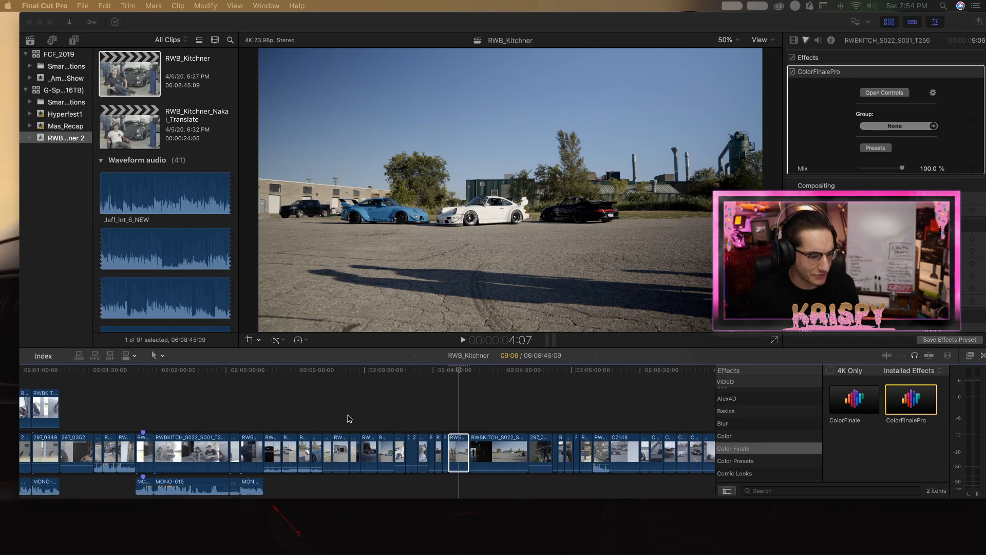
{"action": "scroll", "coordinate": [458, 382], "scroll_direction": "down", "scroll_amount": 2}
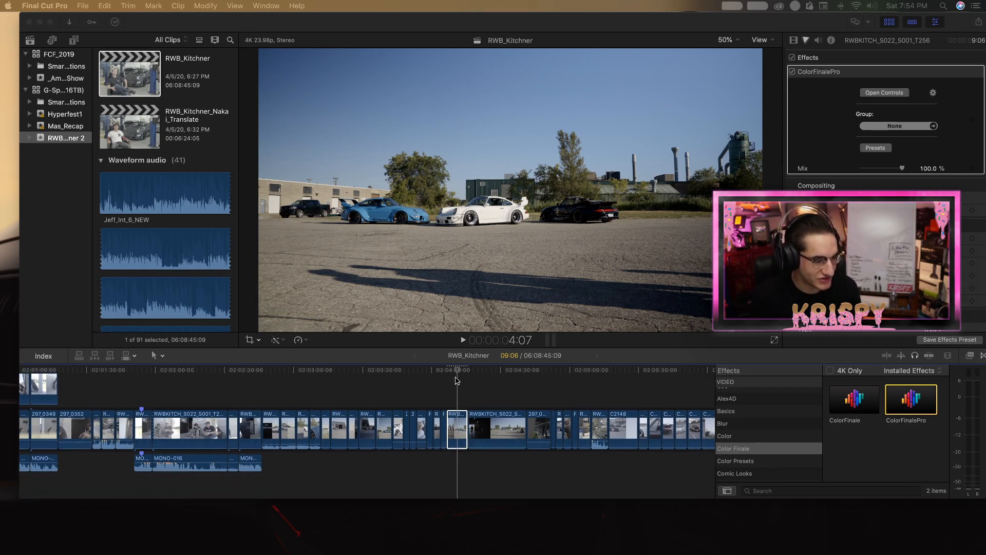
{"action": "left_click", "coordinate": [452, 373]}
{"action": "scroll", "coordinate": [423, 377], "scroll_direction": "left", "scroll_amount": 20}
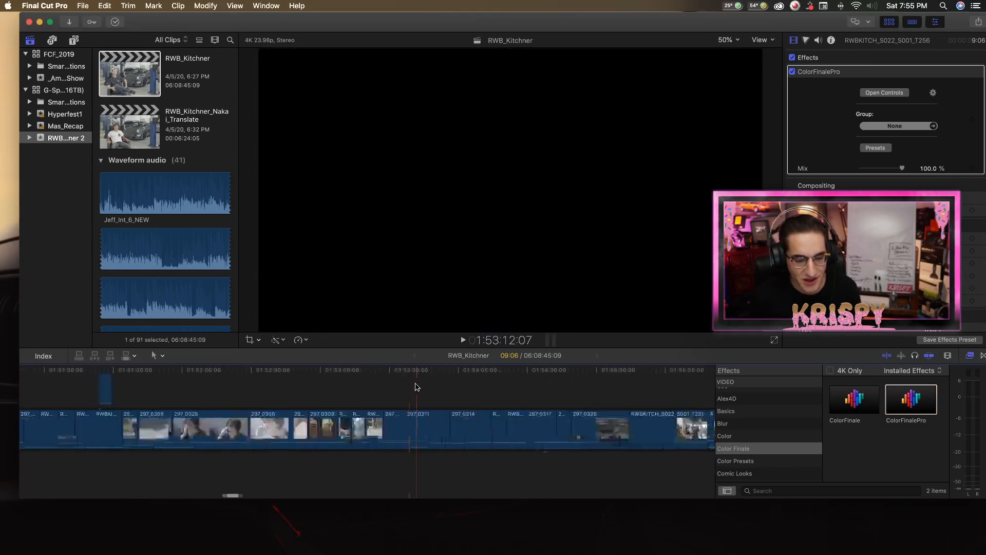
{"action": "scroll", "coordinate": [417, 382], "scroll_direction": "left", "scroll_amount": 20}
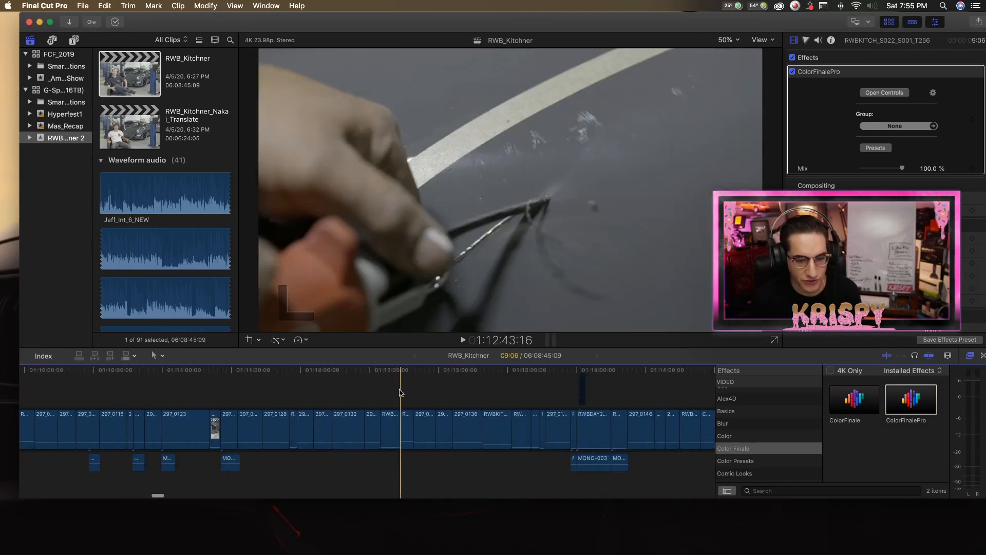
{"action": "scroll", "coordinate": [404, 389], "scroll_direction": "left", "scroll_amount": 20}
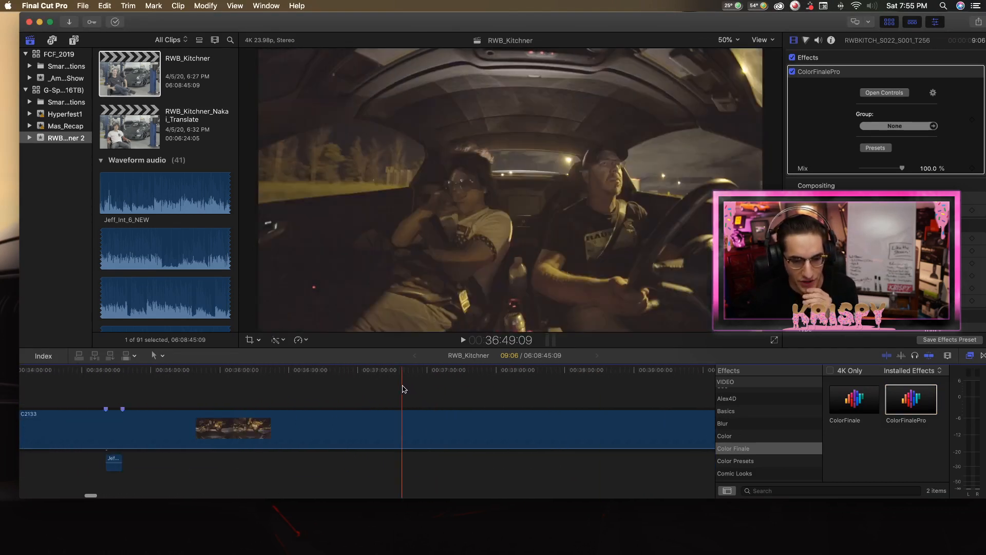
{"action": "scroll", "coordinate": [407, 388], "scroll_direction": "left", "scroll_amount": 20}
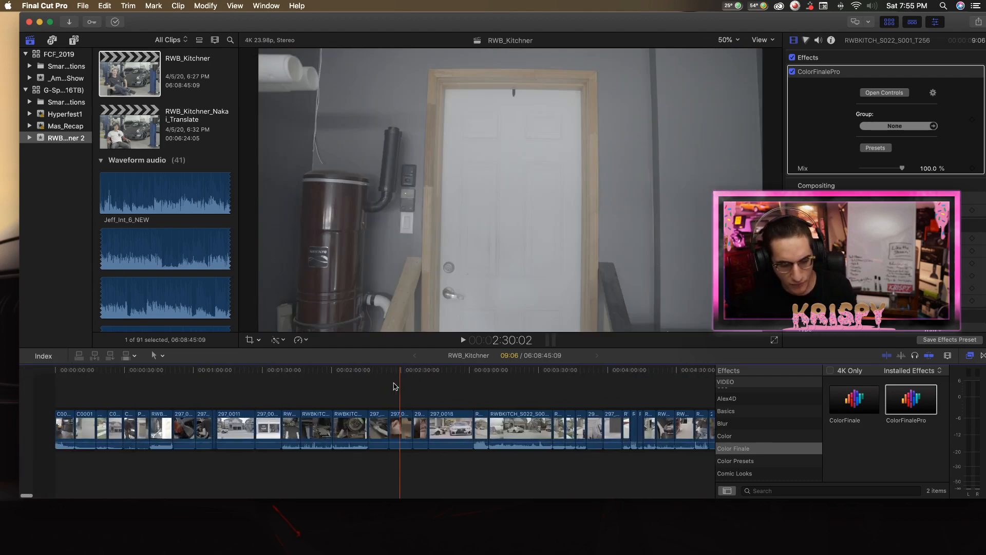
Enlarge the editing window downward and hide the Effects browser to widen the timeline.
{"action": "key", "text": "super+minus"}
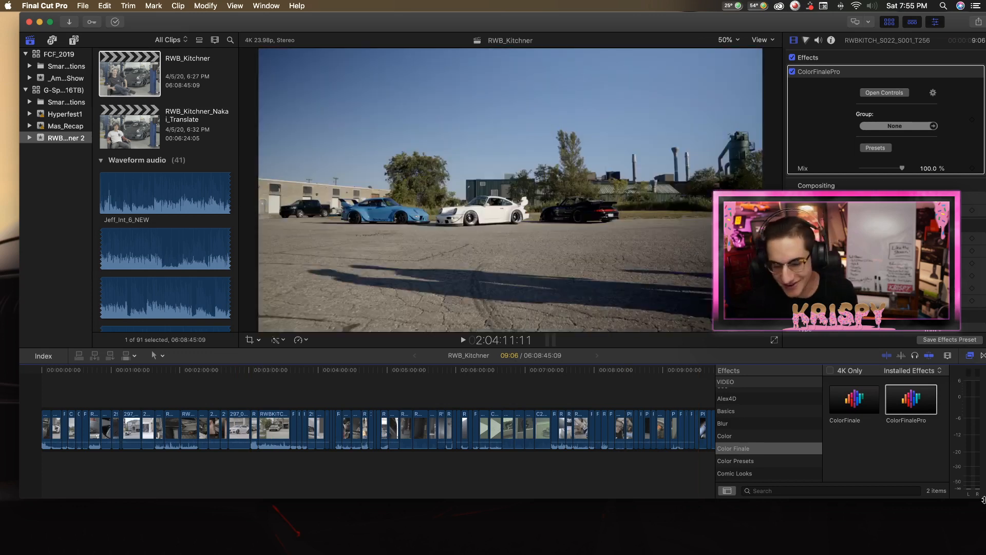
{"action": "left_click_drag", "start_coordinate": [984, 499], "coordinate": [983, 518]}
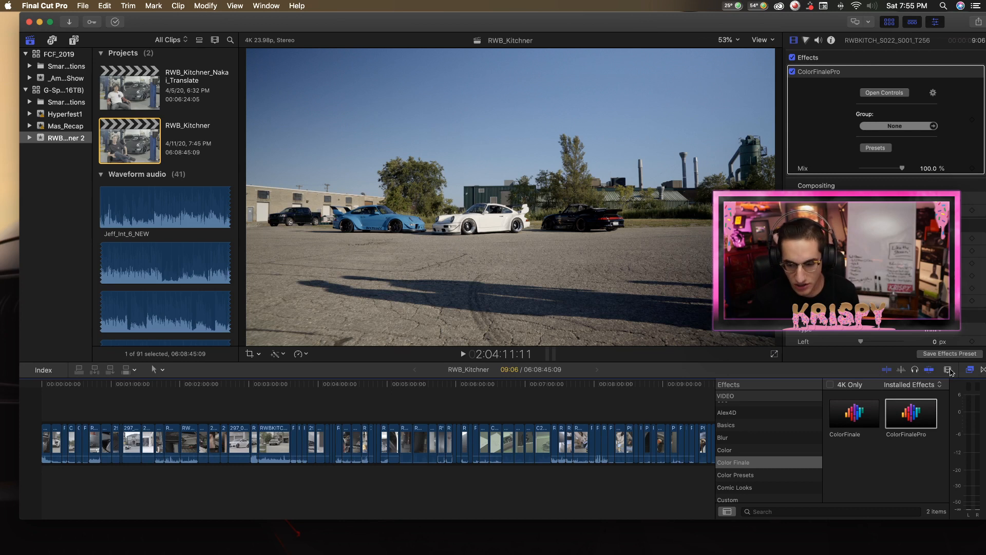
{"action": "key", "text": "super+5"}
Look through the whole project timeline for the outdoor crowd footage around 2:51:40.
{"action": "scroll", "coordinate": [497, 425], "scroll_direction": "right", "scroll_amount": 20}
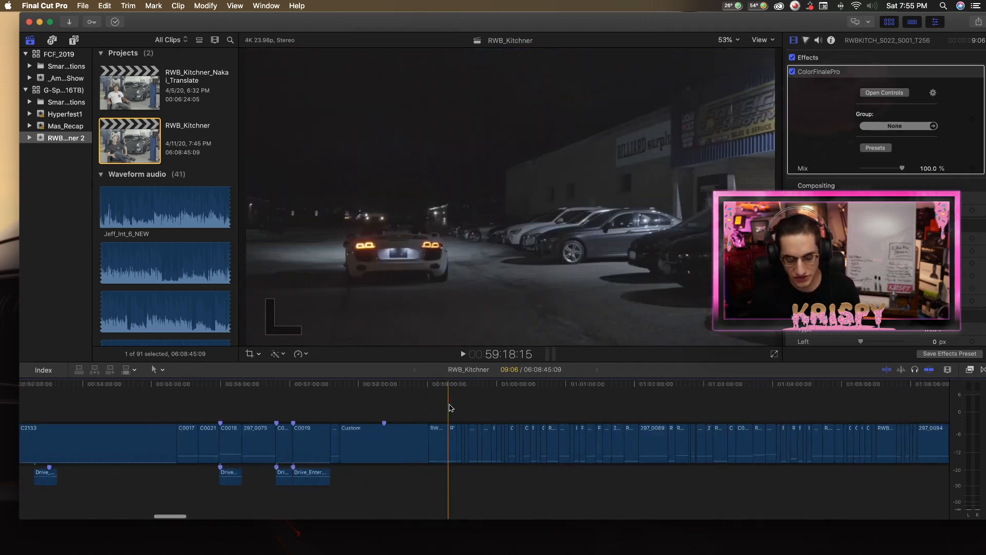
{"action": "key", "text": "super+minus"}
{"action": "key", "text": "super+minus"}
{"action": "scroll", "coordinate": [451, 408], "scroll_direction": "right", "scroll_amount": 1}
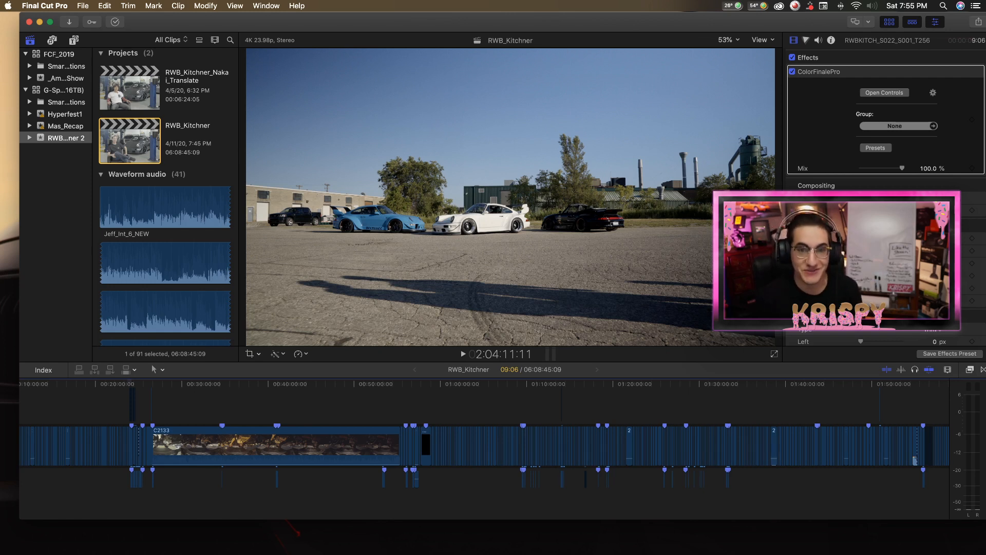
{"action": "scroll", "coordinate": [308, 406], "scroll_direction": "right", "scroll_amount": 15}
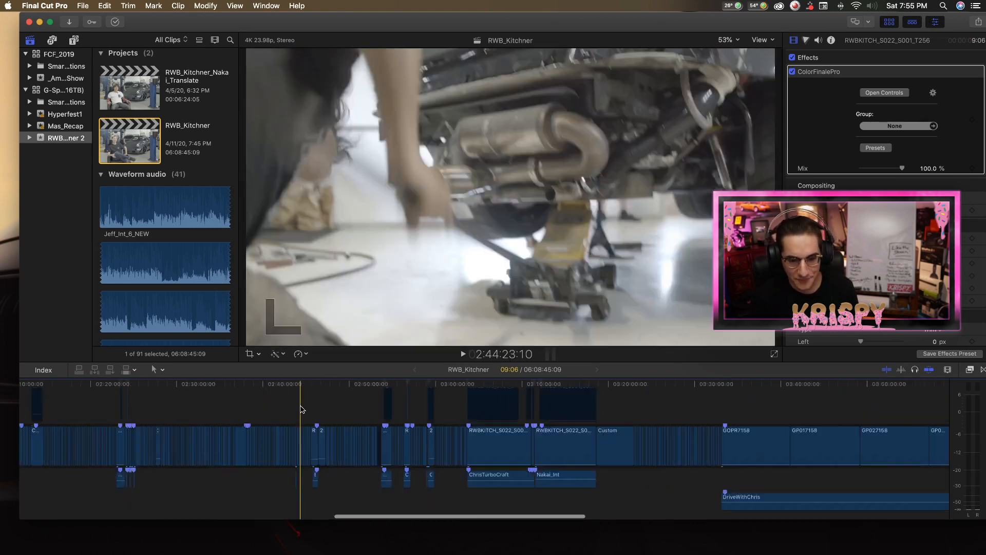
{"action": "scroll", "coordinate": [296, 408], "scroll_direction": "right", "scroll_amount": 15}
{"action": "scroll", "coordinate": [280, 411], "scroll_direction": "left", "scroll_amount": 15}
{"action": "scroll", "coordinate": [436, 424], "scroll_direction": "left", "scroll_amount": 10}
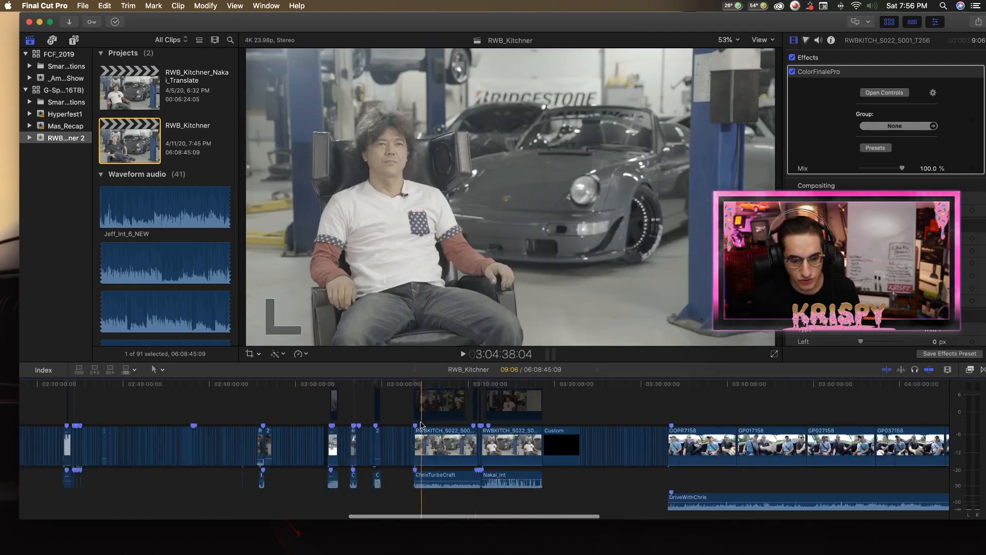
{"action": "scroll", "coordinate": [421, 424], "scroll_direction": "left", "scroll_amount": 5}
Select the C0045 2 clip near 2:52:00, examine its format and metadata, and return to its video settings.
{"action": "key", "text": "z"}
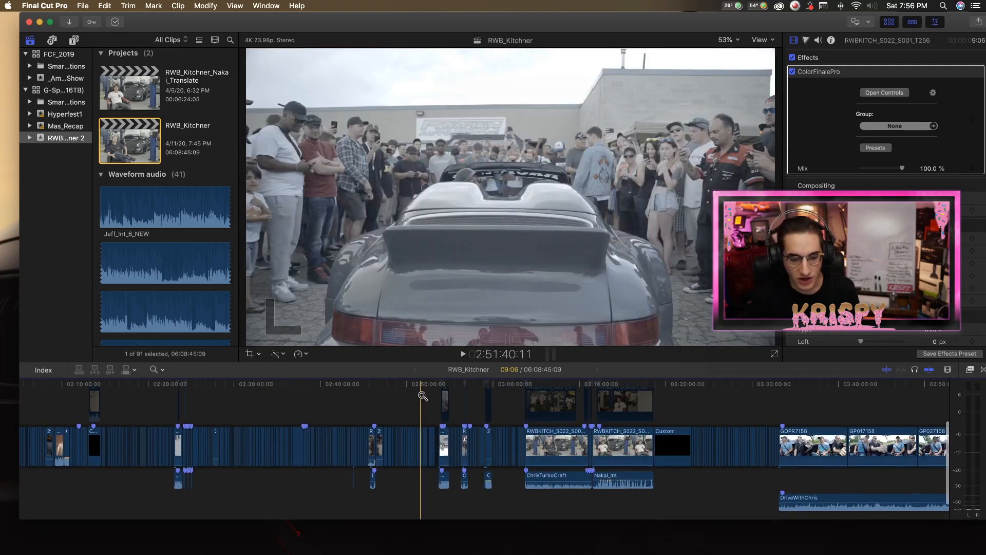
{"action": "left_click", "coordinate": [422, 397]}
{"action": "left_click", "coordinate": [422, 402]}
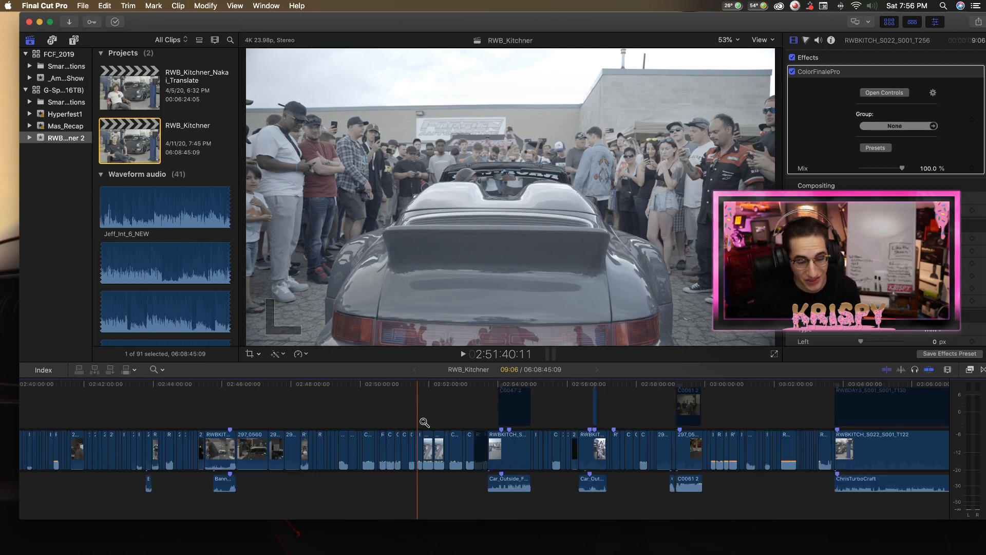
{"action": "left_click", "coordinate": [423, 424]}
{"action": "key", "text": "a"}
{"action": "left_click", "coordinate": [431, 443]}
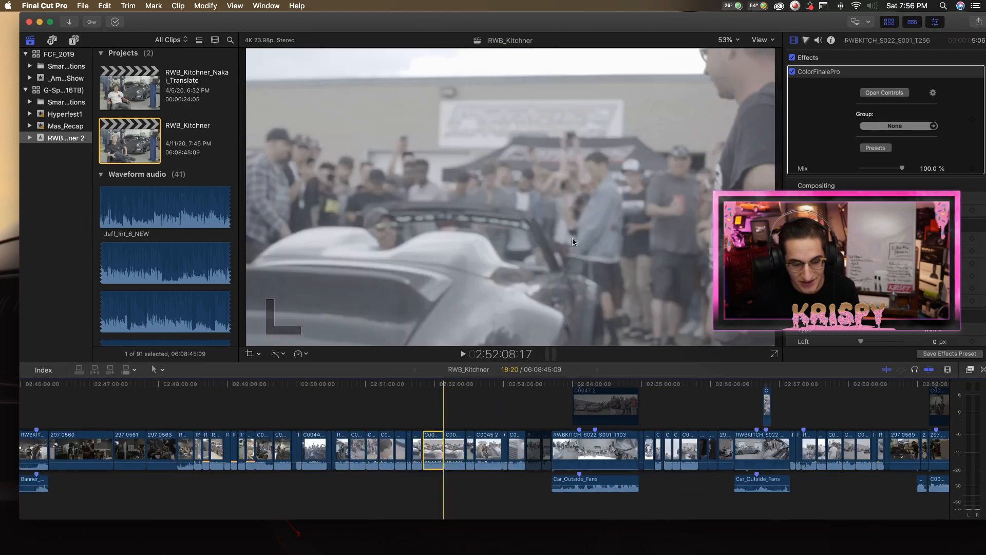
{"action": "left_click", "coordinate": [831, 41]}
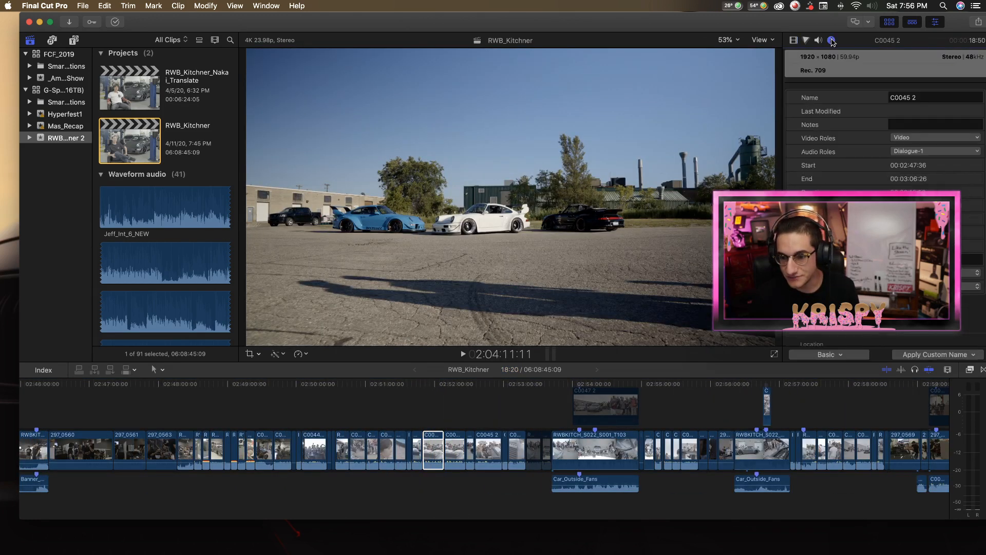
{"action": "scroll", "coordinate": [871, 151], "scroll_direction": "down", "scroll_amount": 5}
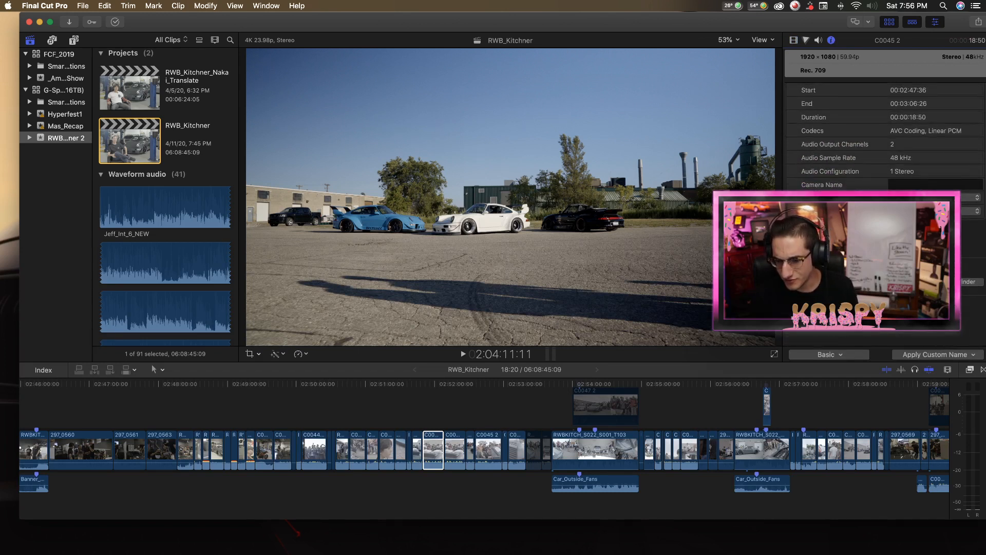
{"action": "scroll", "coordinate": [871, 152], "scroll_direction": "up", "scroll_amount": 5}
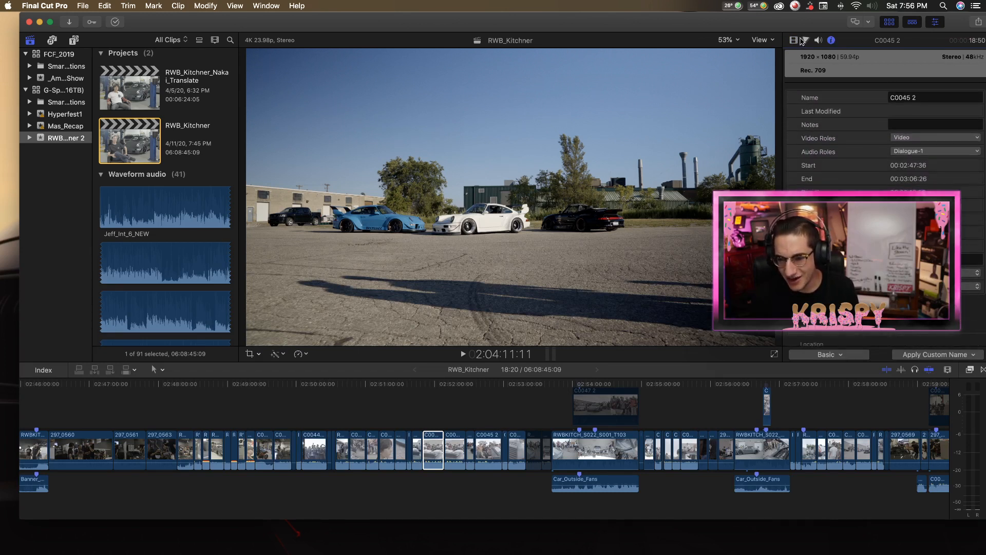
{"action": "left_click", "coordinate": [795, 40]}
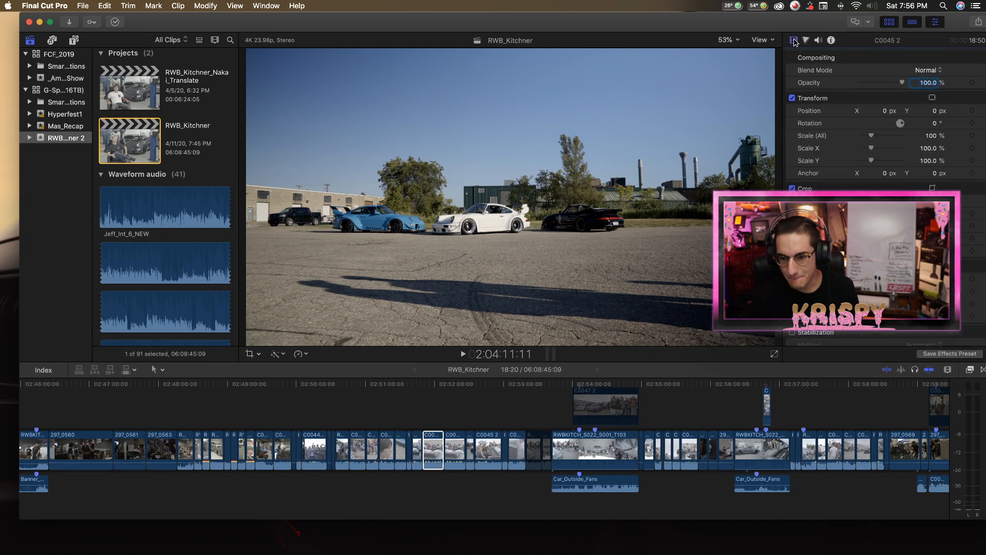
Scrub back and forth through the selected C0045 2 clip to review the ungraded crowd shot.
{"action": "left_click_drag", "start_coordinate": [445, 385], "coordinate": [429, 387]}
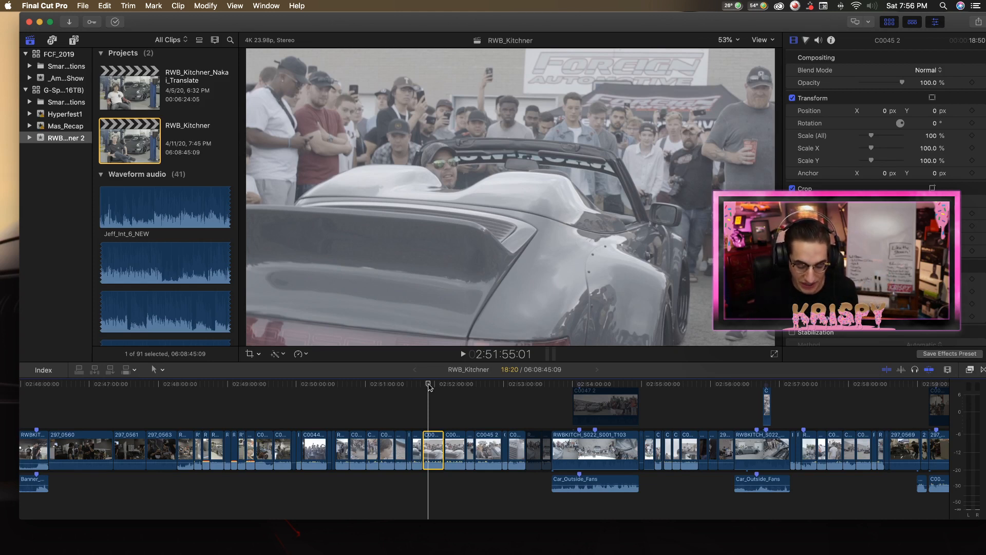
{"action": "left_click_drag", "start_coordinate": [430, 386], "coordinate": [434, 382]}
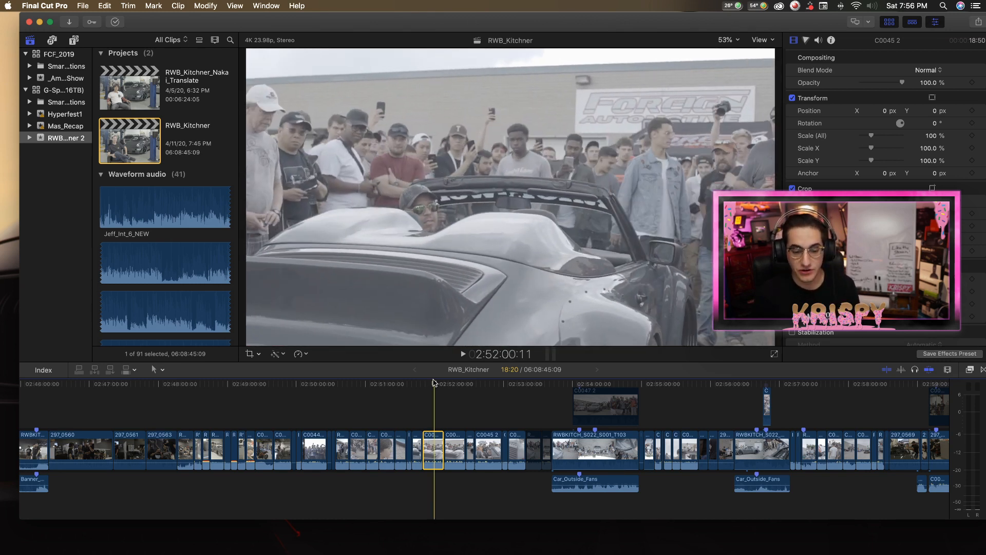
{"action": "left_click_drag", "start_coordinate": [434, 383], "coordinate": [426, 386]}
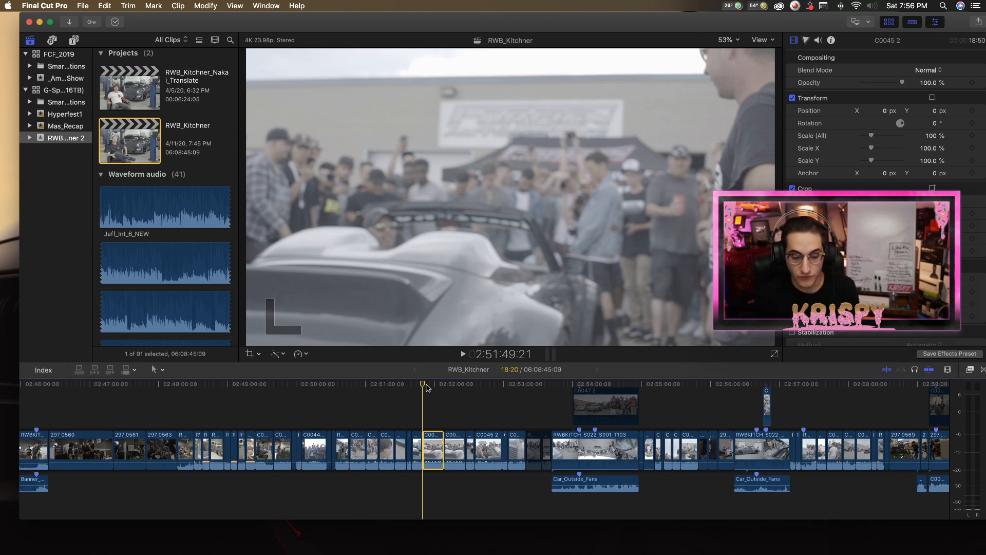
Play the RWBKITCH_S022_S001_T103 clip from about 2:54:06, select it, and stop playback.
{"action": "scroll", "coordinate": [447, 389], "scroll_direction": "right", "scroll_amount": 4}
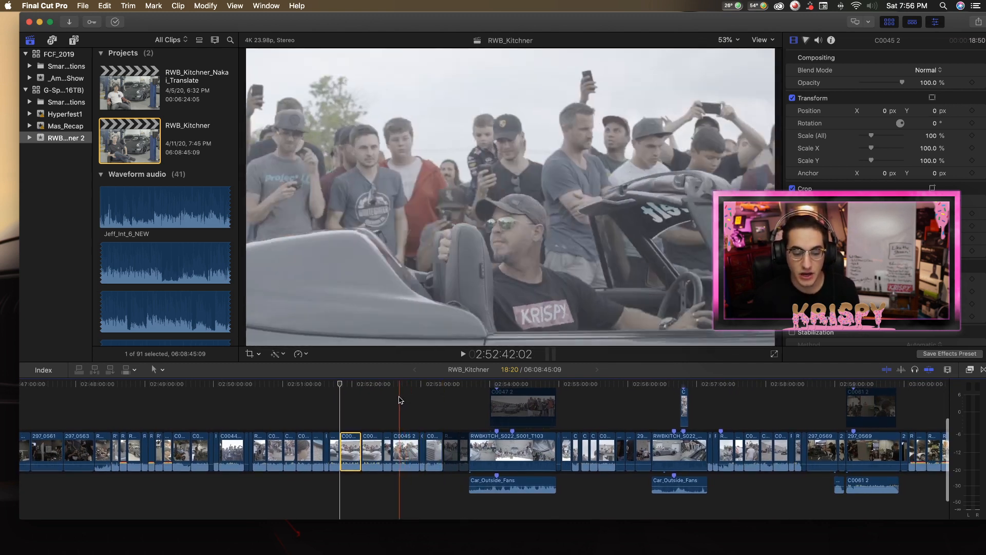
{"action": "scroll", "coordinate": [453, 400], "scroll_direction": "right", "scroll_amount": 5}
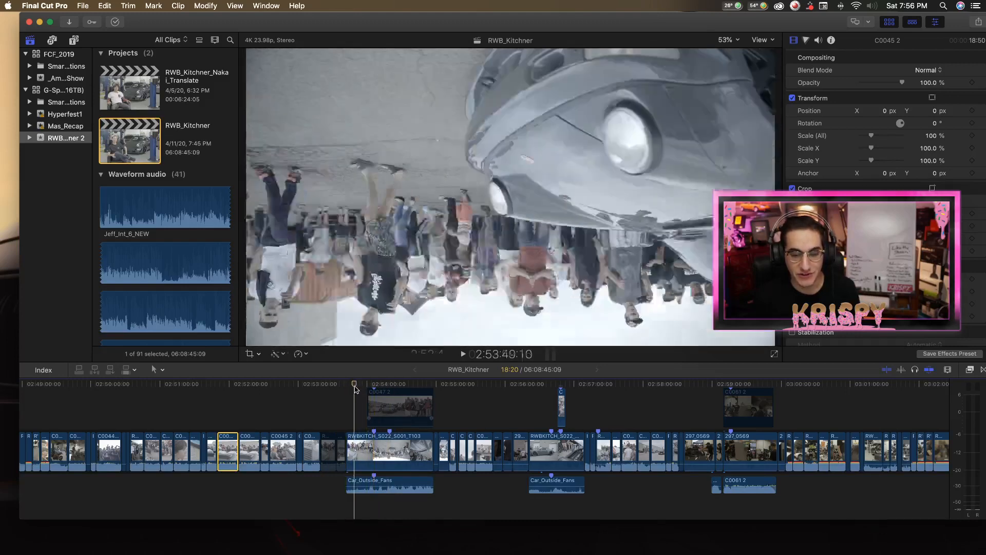
{"action": "left_click", "coordinate": [373, 386]}
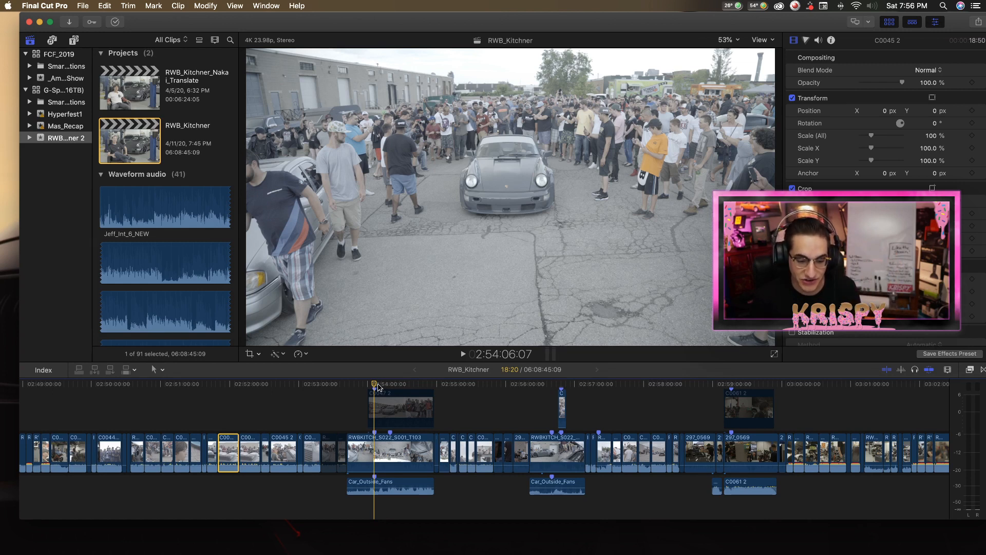
{"action": "scroll", "coordinate": [379, 387], "scroll_direction": "right", "scroll_amount": 1}
{"action": "key", "text": "space"}
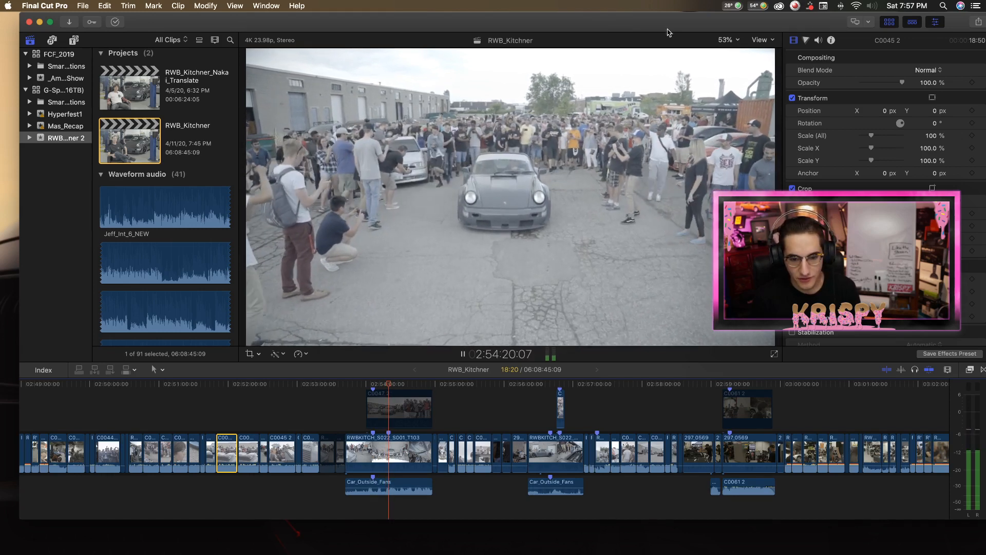
{"action": "left_click", "coordinate": [393, 456]}
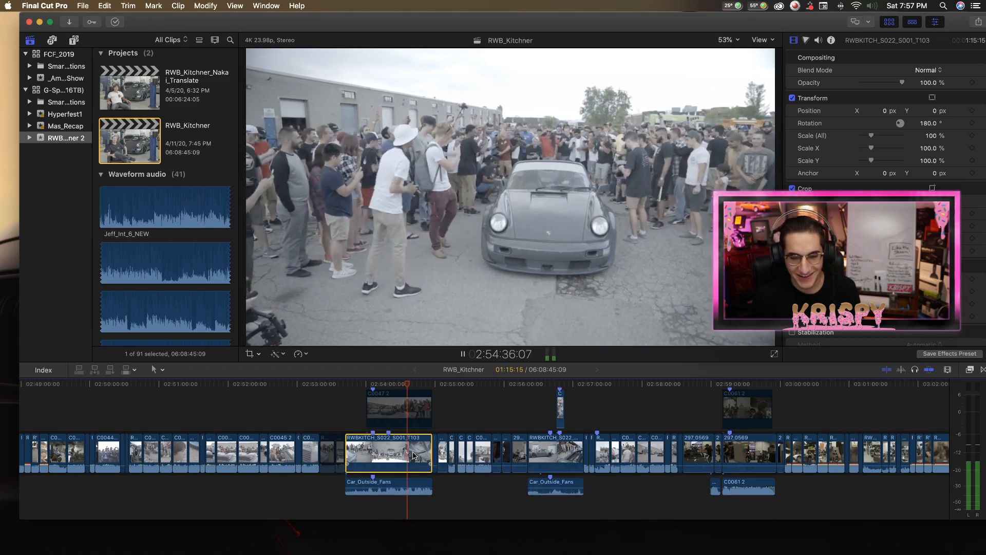
{"action": "scroll", "coordinate": [415, 456], "scroll_direction": "right", "scroll_amount": 1}
{"action": "key", "text": "space"}
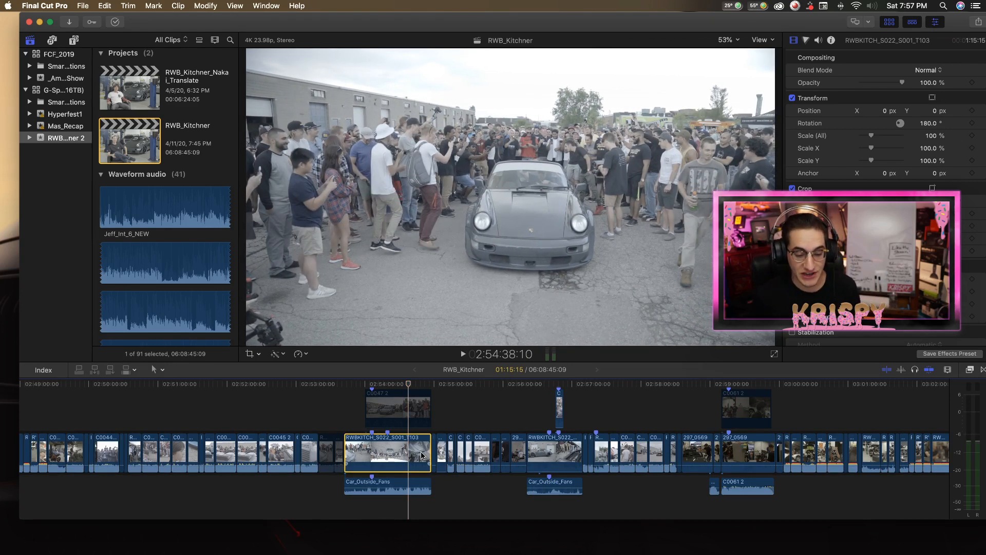
Select the Car_Outside_Fans audio beneath the T103 clip and look over the surrounding timeline sections.
{"action": "left_click", "coordinate": [411, 485]}
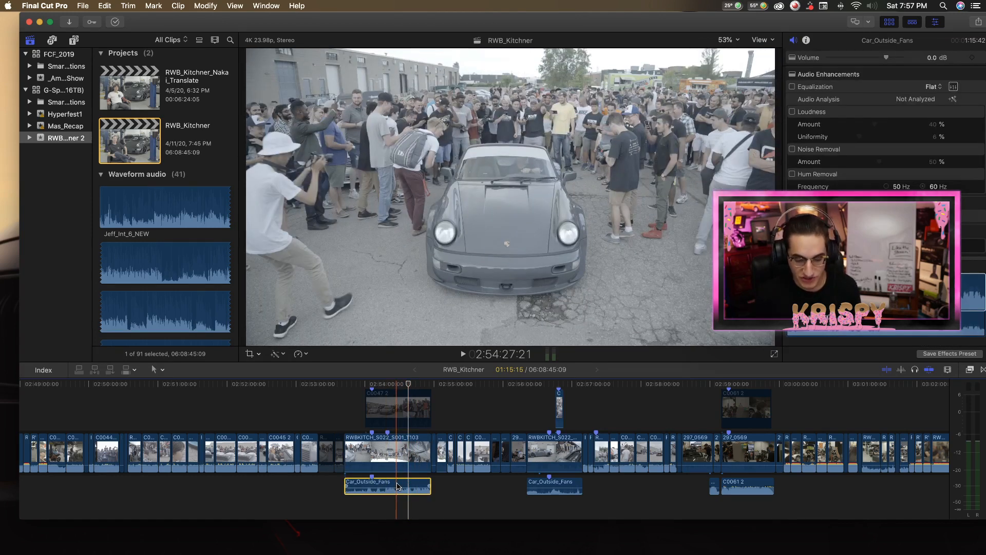
{"action": "scroll", "coordinate": [417, 483], "scroll_direction": "right", "scroll_amount": 3}
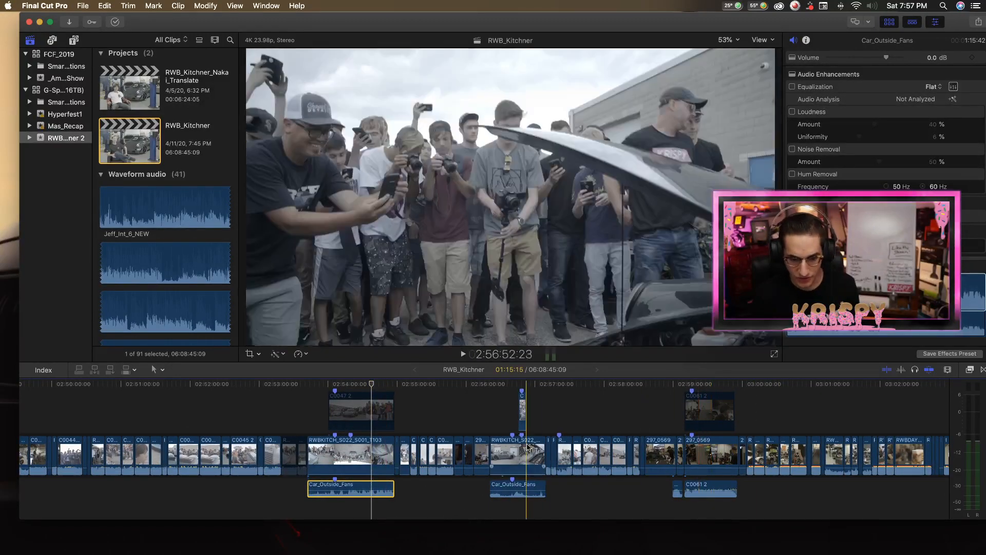
{"action": "scroll", "coordinate": [712, 448], "scroll_direction": "left", "scroll_amount": 10}
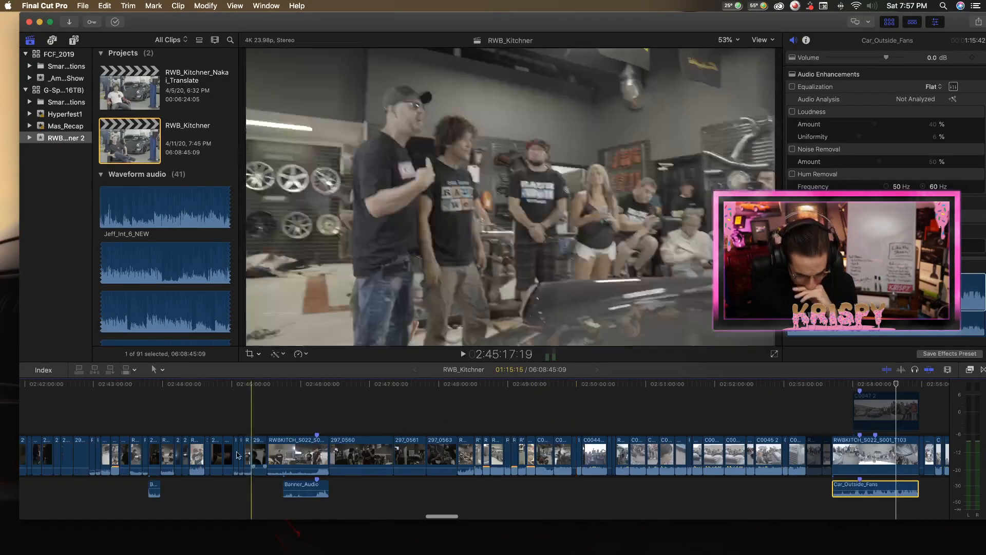
{"action": "scroll", "coordinate": [288, 452], "scroll_direction": "left", "scroll_amount": 2}
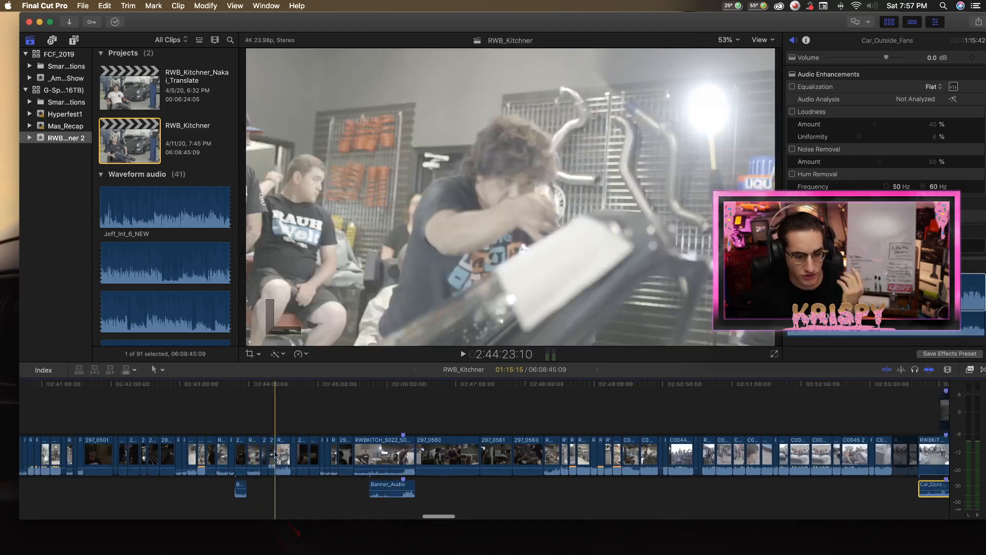
Play the footage following the T103 clip from 2:54:57 and select the two short clips just before T103.
{"action": "scroll", "coordinate": [360, 452], "scroll_direction": "right", "scroll_amount": 10}
{"action": "scroll", "coordinate": [485, 431], "scroll_direction": "up", "scroll_amount": 1}
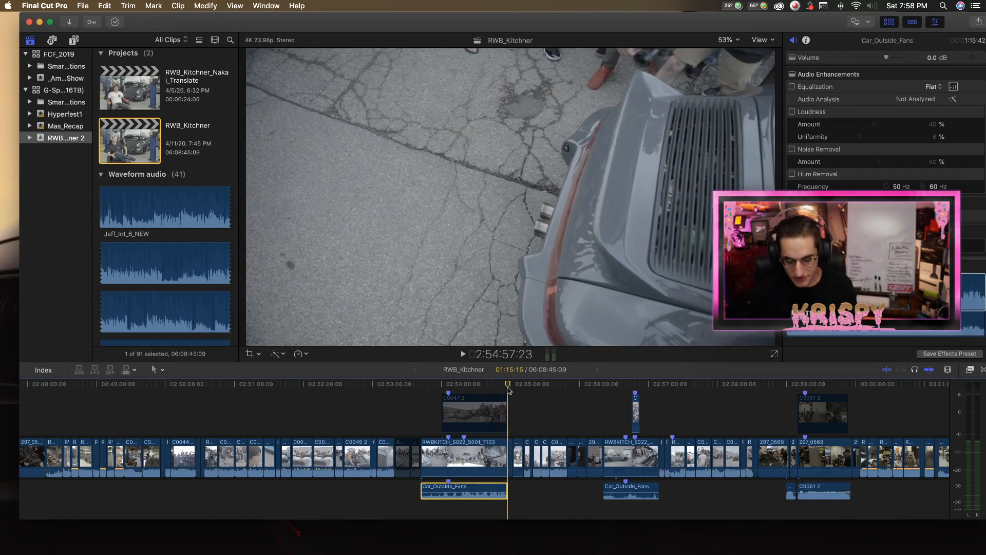
{"action": "key", "text": "space"}
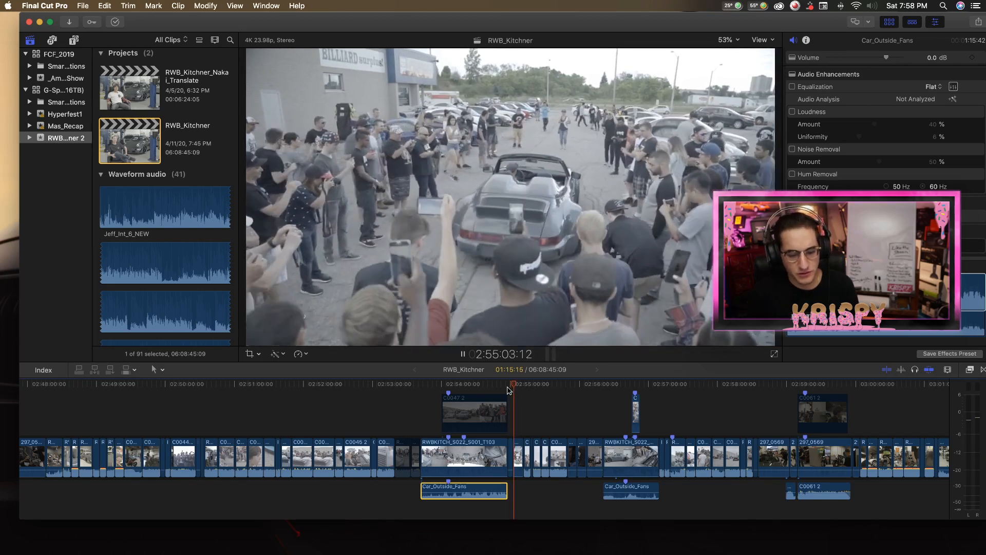
{"action": "left_click_drag", "start_coordinate": [416, 433], "coordinate": [396, 451]}
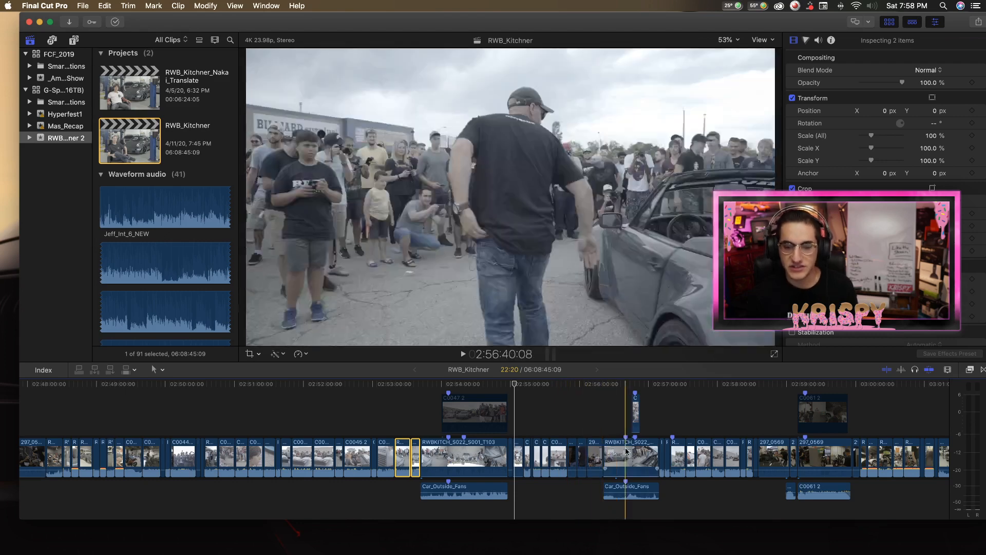
Play the outdoor footage after the T103 clip in a closer timeline view, skipping ahead and stopping at about 2:55:40.
{"action": "scroll", "coordinate": [319, 454], "scroll_direction": "left", "scroll_amount": 3}
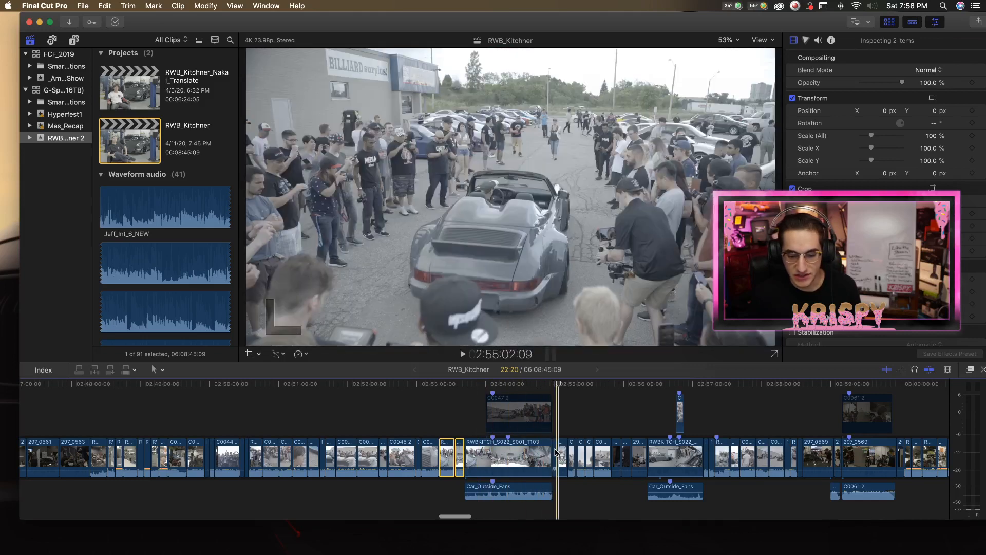
{"action": "key", "text": "space"}
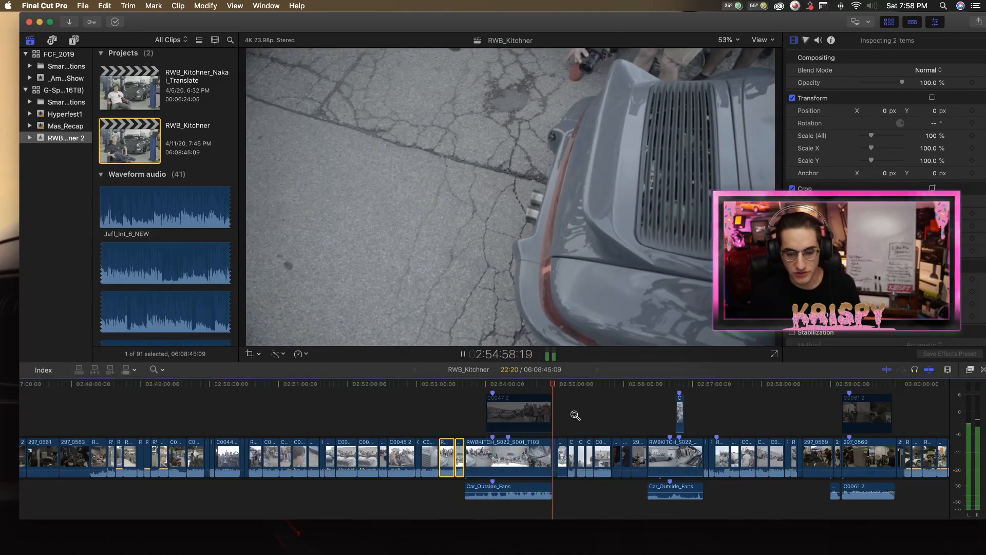
{"action": "key", "text": "super+equal"}
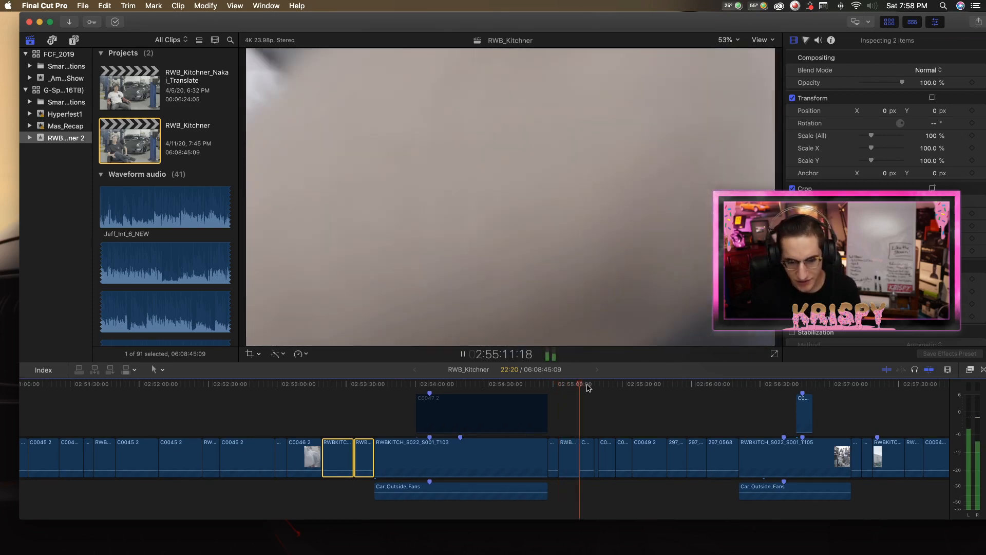
{"action": "left_click", "coordinate": [595, 389]}
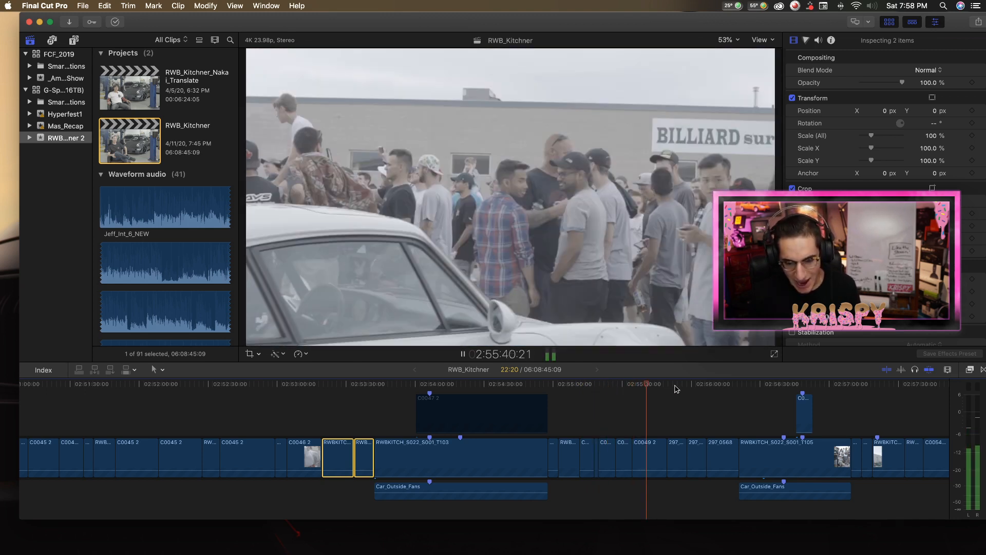
{"action": "key", "text": "space"}
{"action": "scroll", "coordinate": [709, 412], "scroll_direction": "right", "scroll_amount": 7}
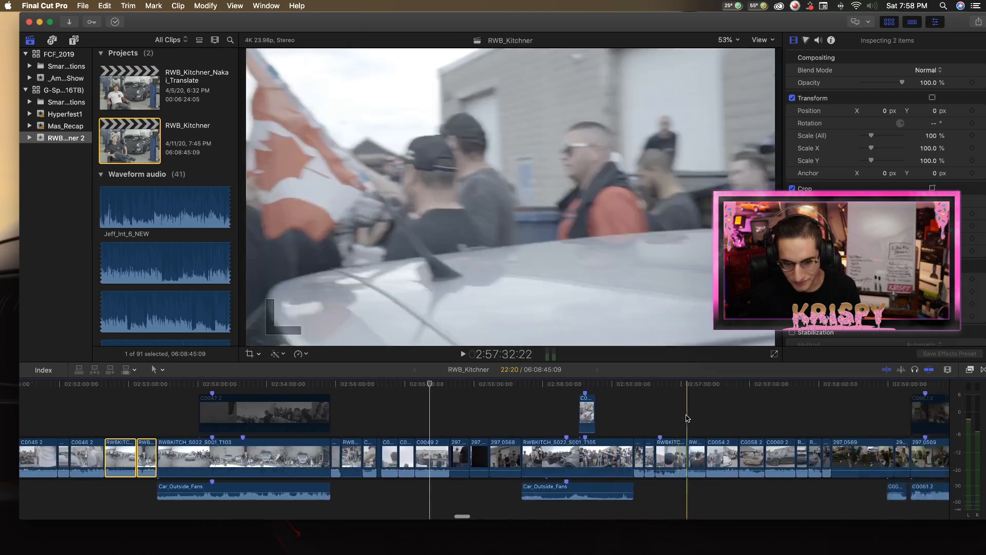
Select the connected C0047 2 clip above T103 and play its crowd shot, pausing at about 2:54:21.
{"action": "scroll", "coordinate": [669, 423], "scroll_direction": "left", "scroll_amount": 11}
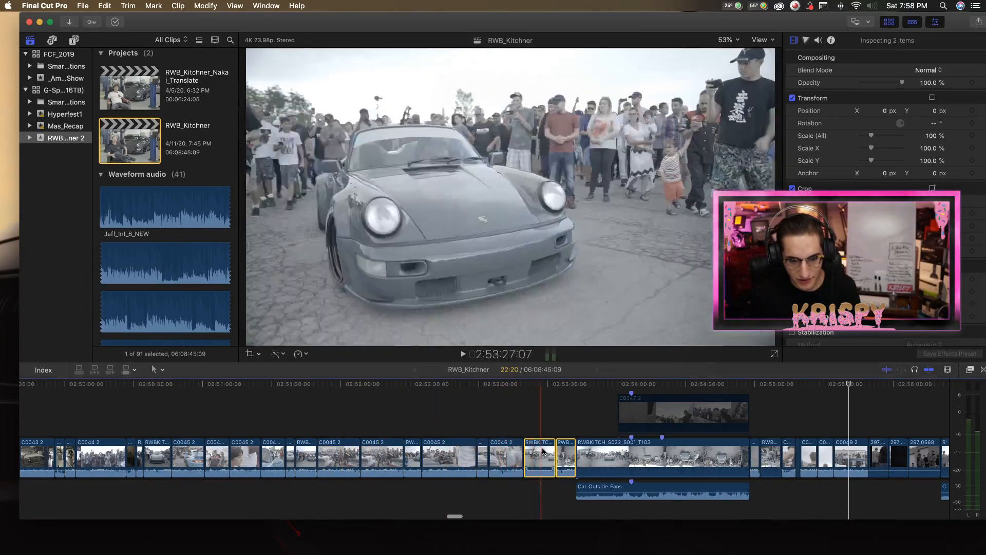
{"action": "left_click", "coordinate": [688, 411]}
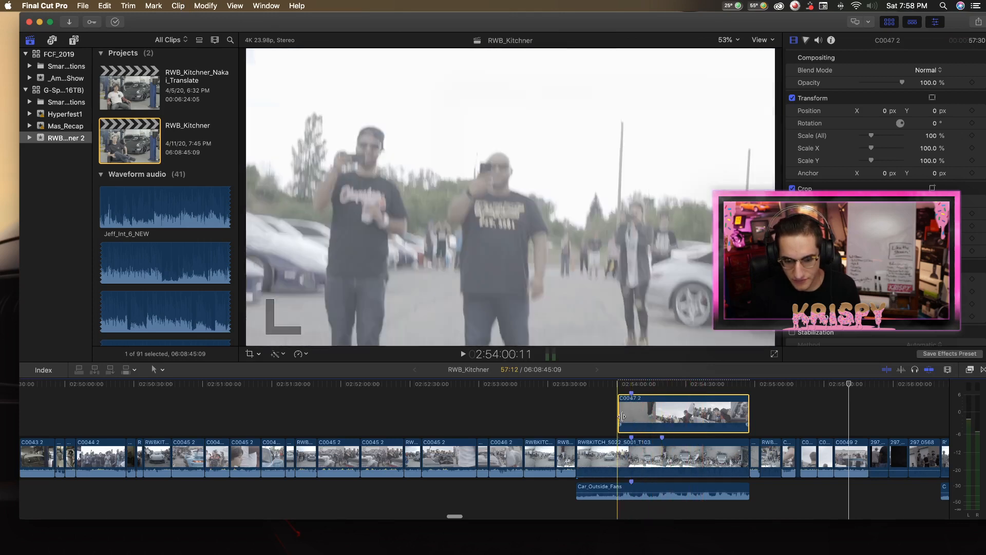
{"action": "key", "text": "space"}
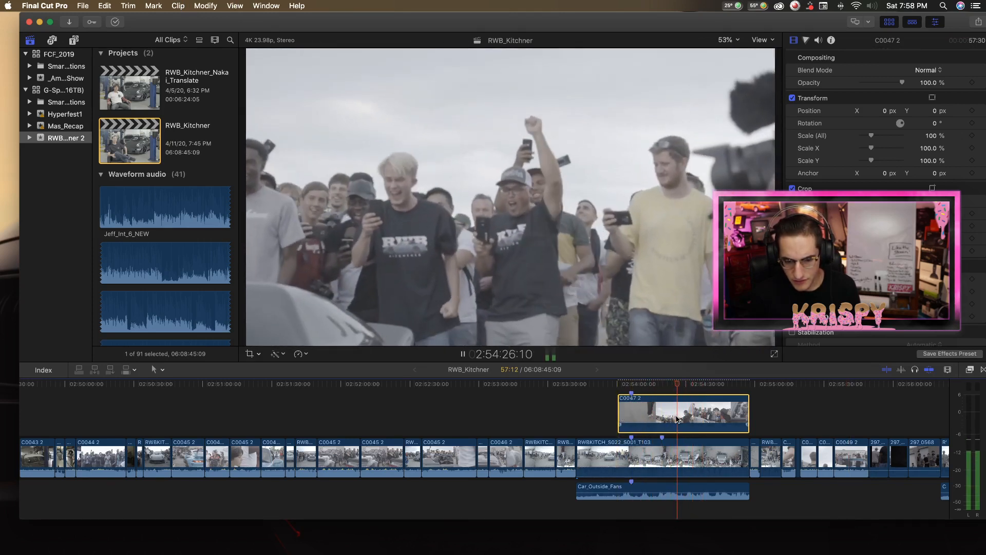
{"action": "left_click", "coordinate": [677, 419]}
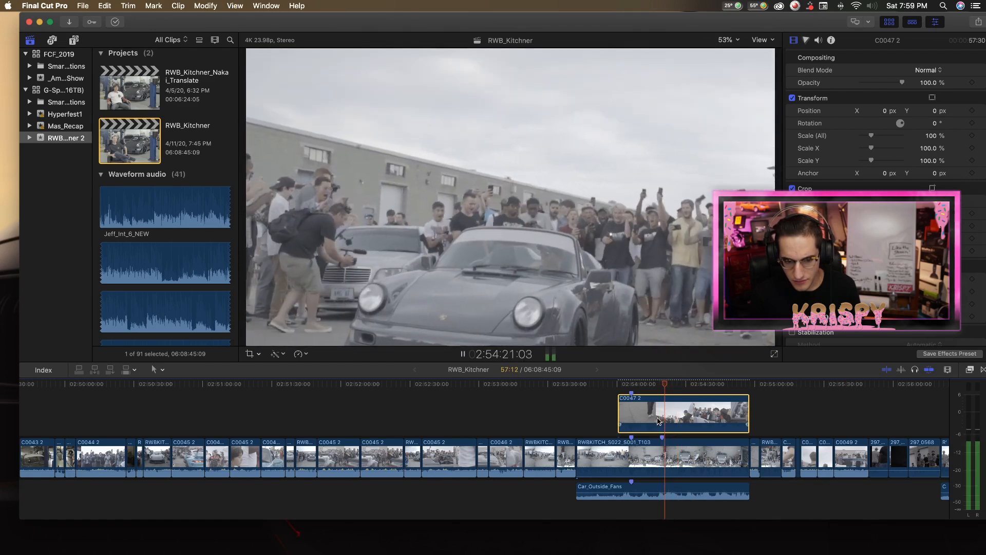
{"action": "key", "text": "space"}
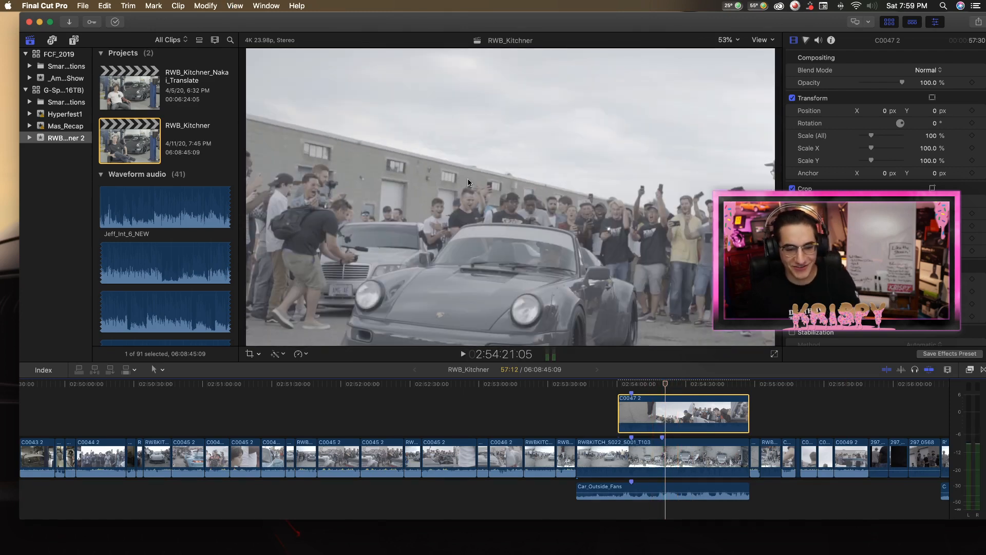
Resume playing the C0047 2 clip and scrub forward to the cheering fans at about 2:54:28.
{"action": "left_click", "coordinate": [653, 387]}
{"action": "key", "text": "space"}
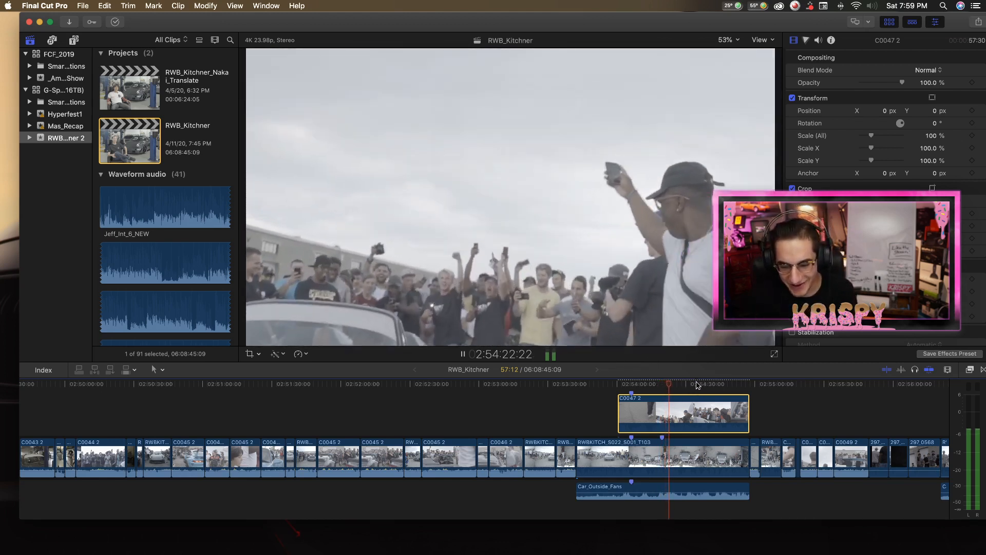
{"action": "left_click_drag", "start_coordinate": [663, 389], "coordinate": [683, 398]}
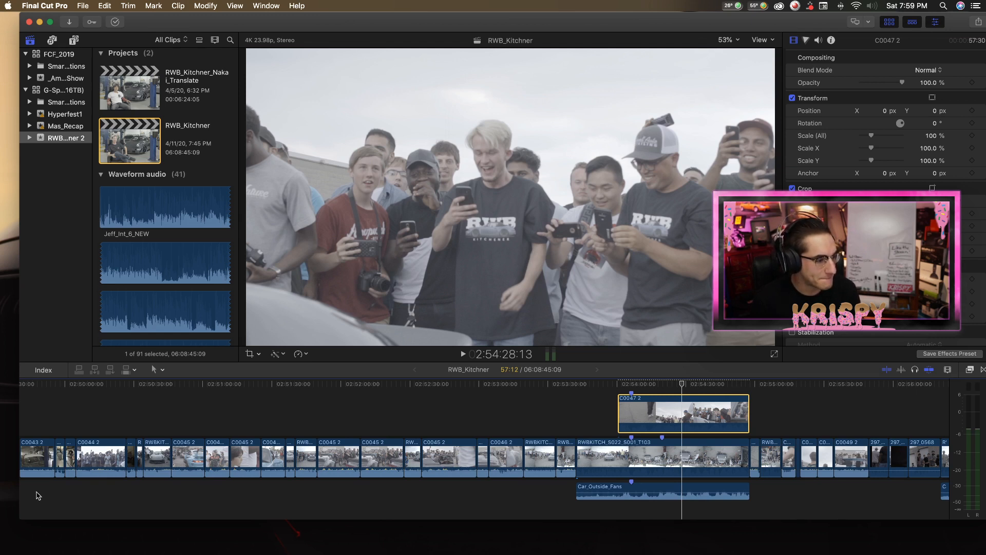
Look back through the earlier sections of the timeline to the opening clips of the project.
{"action": "scroll", "coordinate": [178, 402], "scroll_direction": "left", "scroll_amount": 20}
{"action": "scroll", "coordinate": [175, 394], "scroll_direction": "left", "scroll_amount": 20}
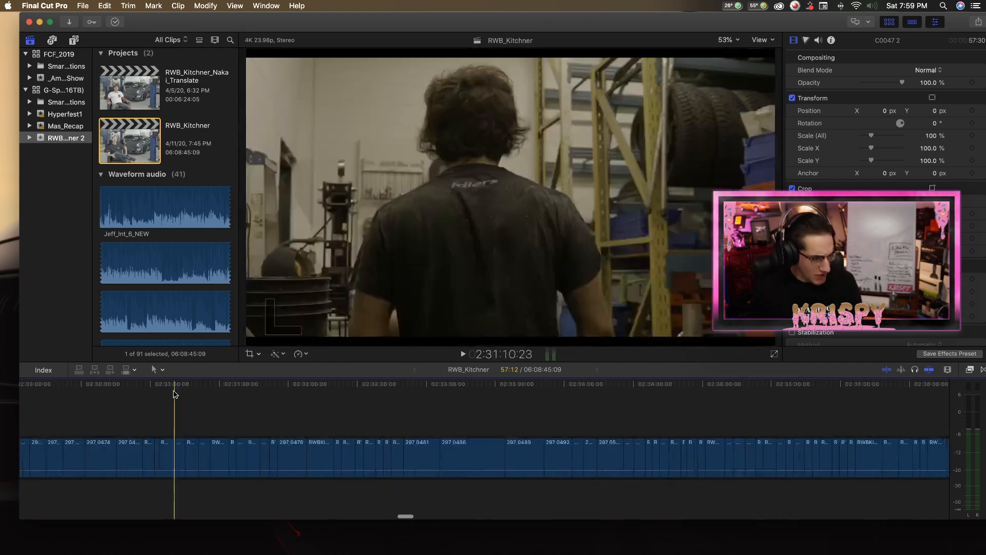
{"action": "scroll", "coordinate": [170, 400], "scroll_direction": "left", "scroll_amount": 20}
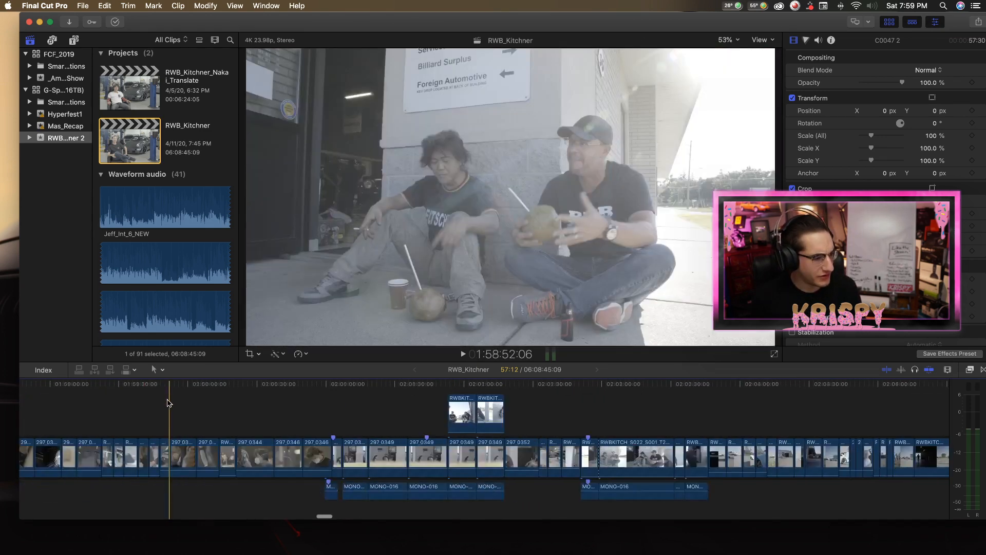
{"action": "scroll", "coordinate": [190, 400], "scroll_direction": "left", "scroll_amount": 20}
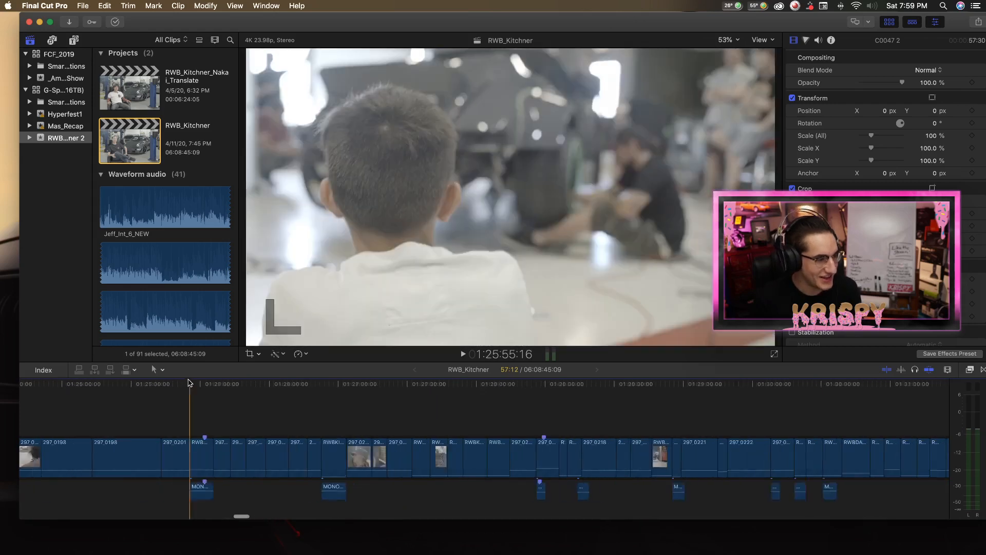
{"action": "scroll", "coordinate": [189, 400], "scroll_direction": "left", "scroll_amount": 20}
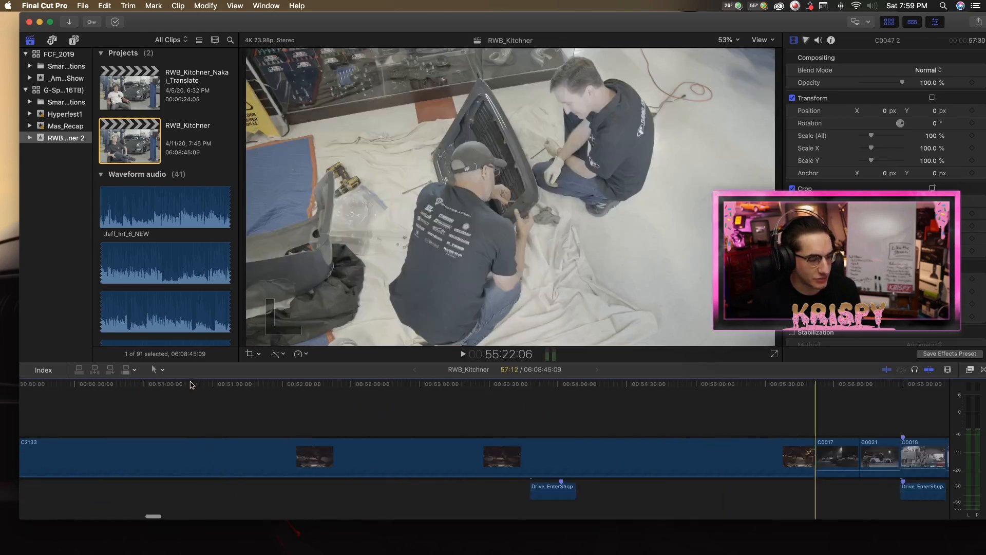
{"action": "scroll", "coordinate": [174, 405], "scroll_direction": "left", "scroll_amount": 20}
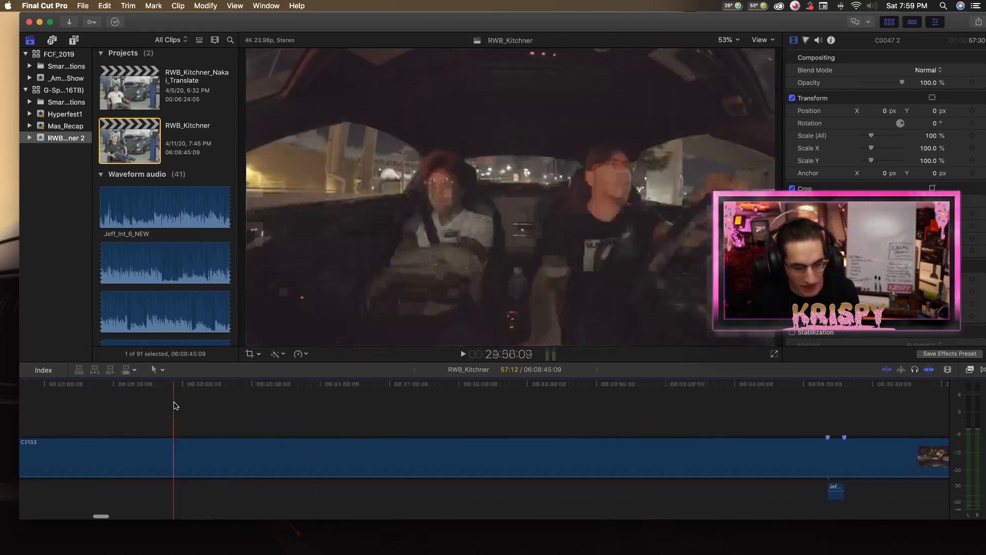
{"action": "scroll", "coordinate": [175, 405], "scroll_direction": "left", "scroll_amount": 20}
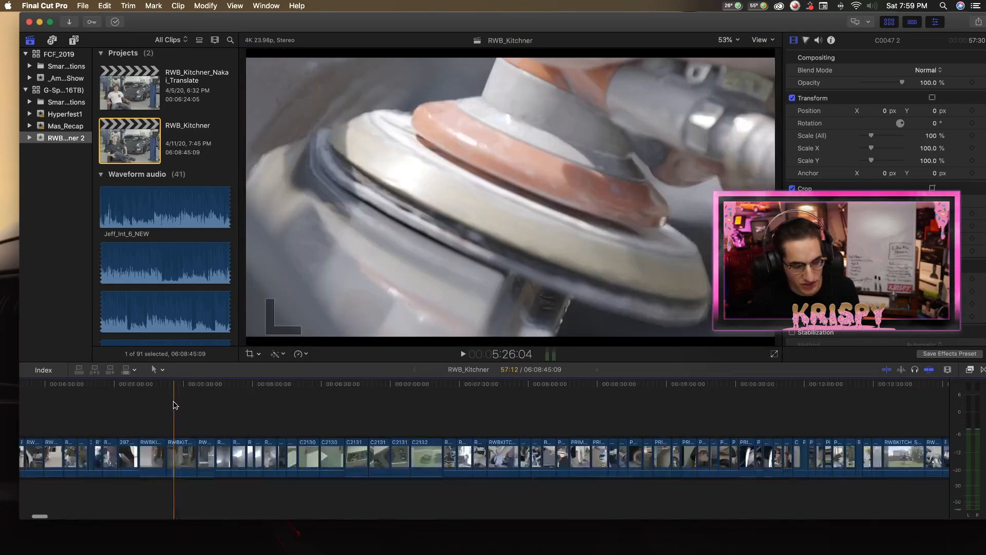
{"action": "scroll", "coordinate": [188, 388], "scroll_direction": "right", "scroll_amount": 5}
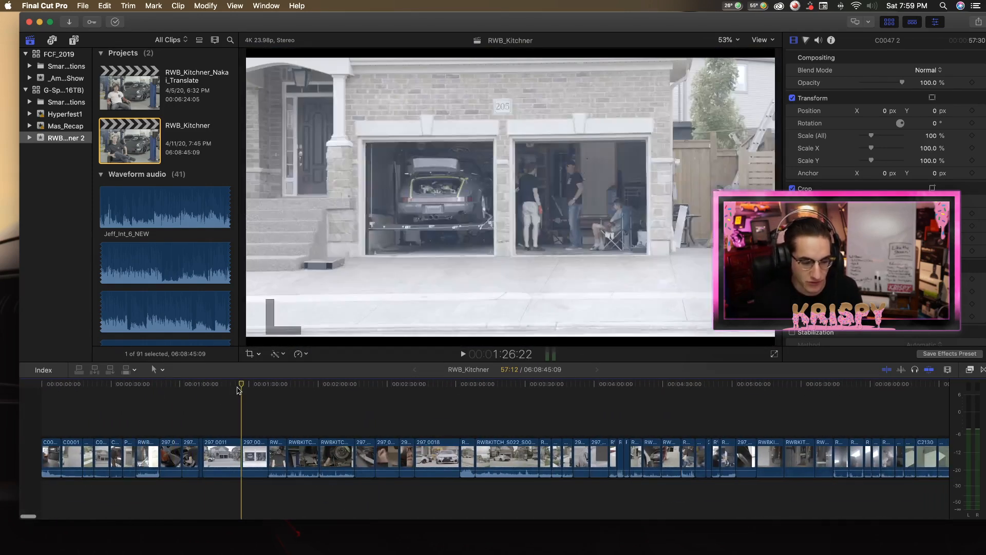
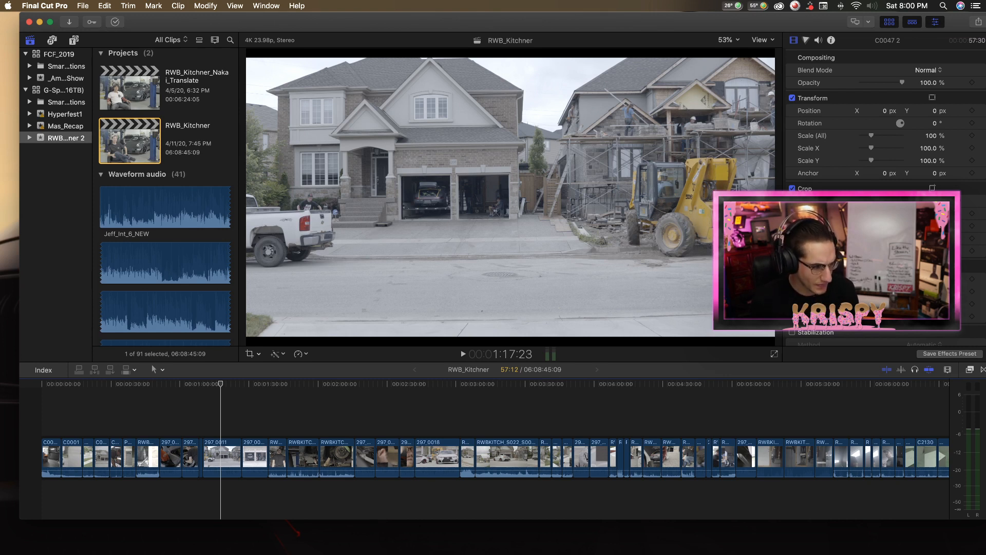
Skim the early project footage and select the 297_0011 clip of the house with the open garage.
{"action": "scroll", "coordinate": [145, 384], "scroll_direction": "down", "scroll_amount": 1}
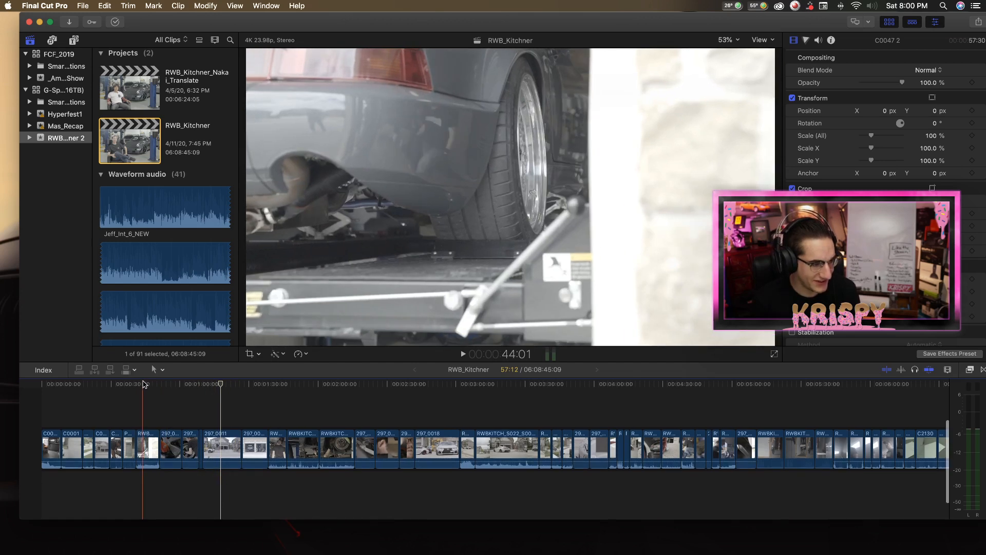
{"action": "scroll", "coordinate": [98, 393], "scroll_direction": "up", "scroll_amount": 3}
{"action": "scroll", "coordinate": [99, 395], "scroll_direction": "right", "scroll_amount": 1}
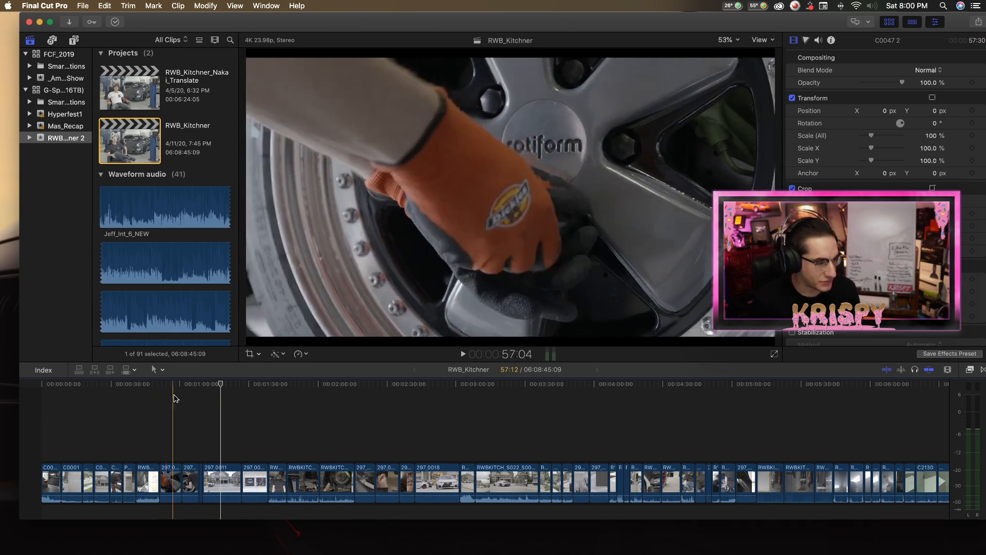
{"action": "left_click", "coordinate": [225, 389]}
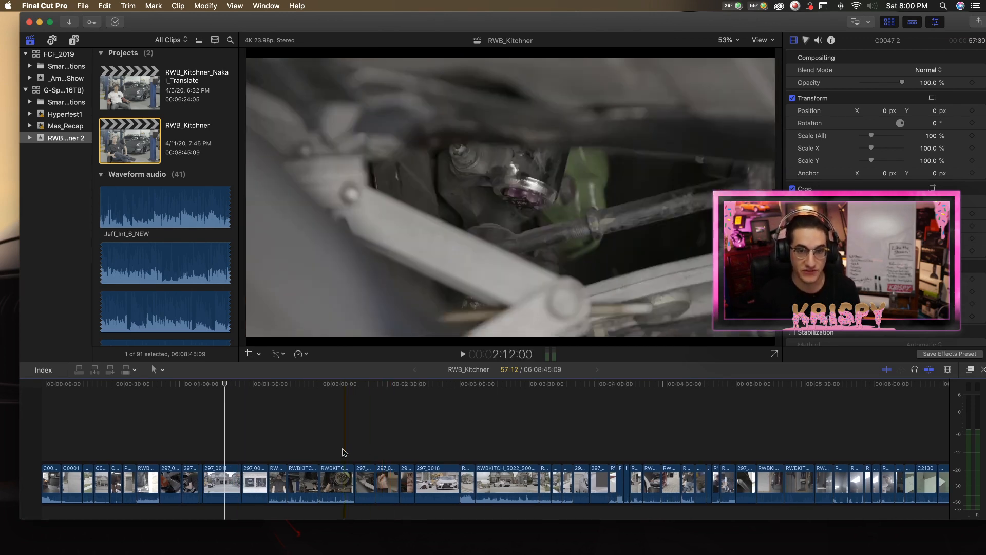
{"action": "left_click", "coordinate": [229, 480]}
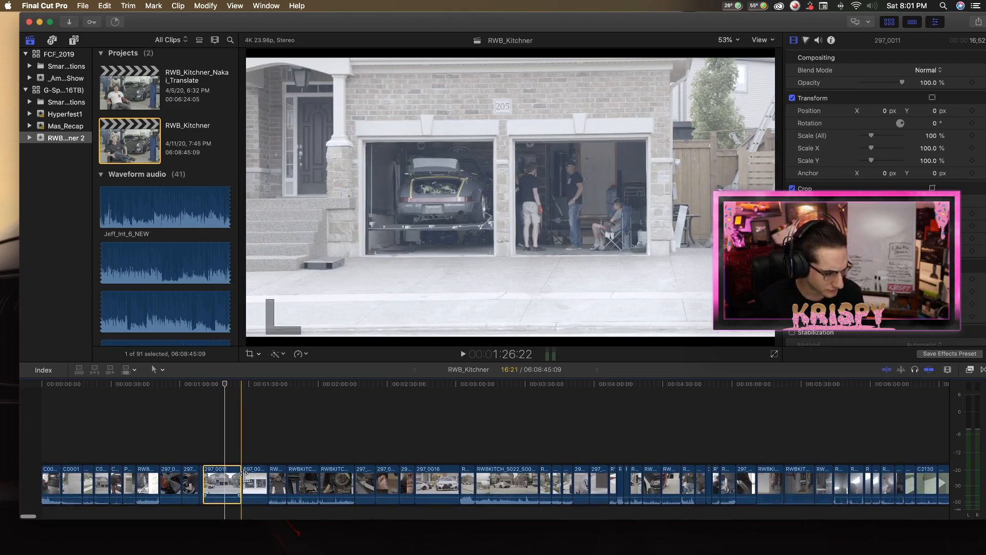
Scrub through the 297_0011 house shot from about 1:10:01, stopping at about 1:18:21.
{"action": "scroll", "coordinate": [241, 476], "scroll_direction": "down", "scroll_amount": 1}
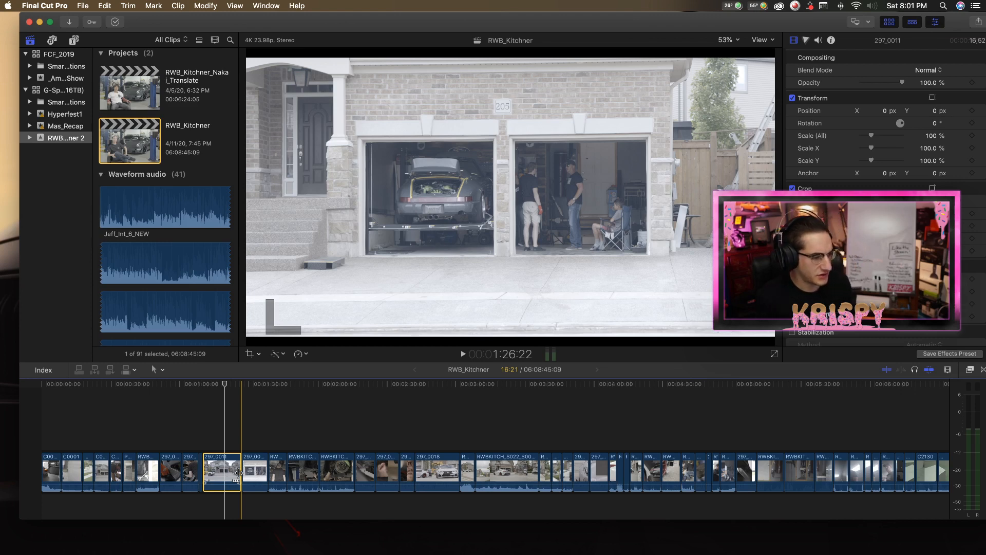
{"action": "scroll", "coordinate": [238, 473], "scroll_direction": "down", "scroll_amount": 2}
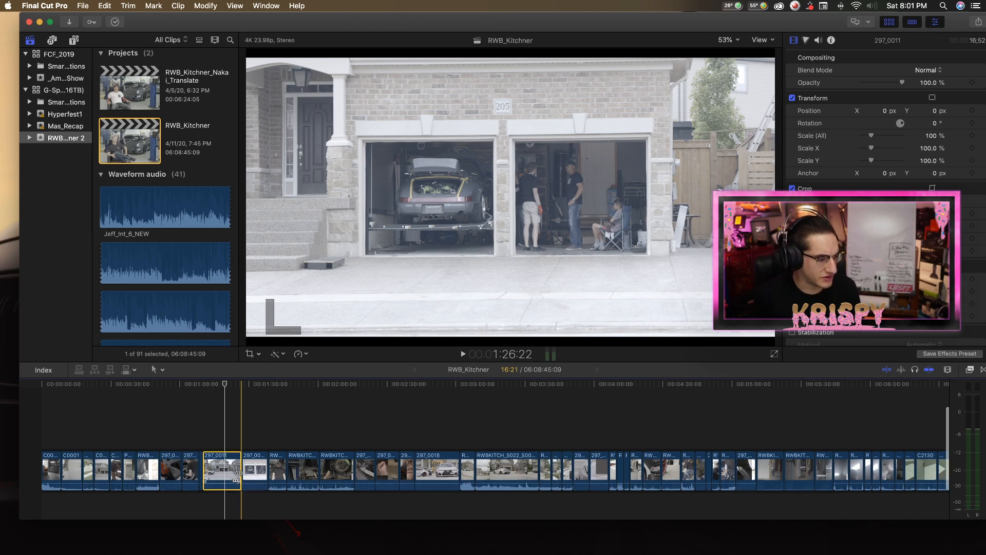
{"action": "scroll", "coordinate": [230, 488], "scroll_direction": "right", "scroll_amount": 2}
{"action": "left_click_drag", "start_coordinate": [208, 384], "coordinate": [194, 385]}
{"action": "scroll", "coordinate": [192, 386], "scroll_direction": "right", "scroll_amount": 1}
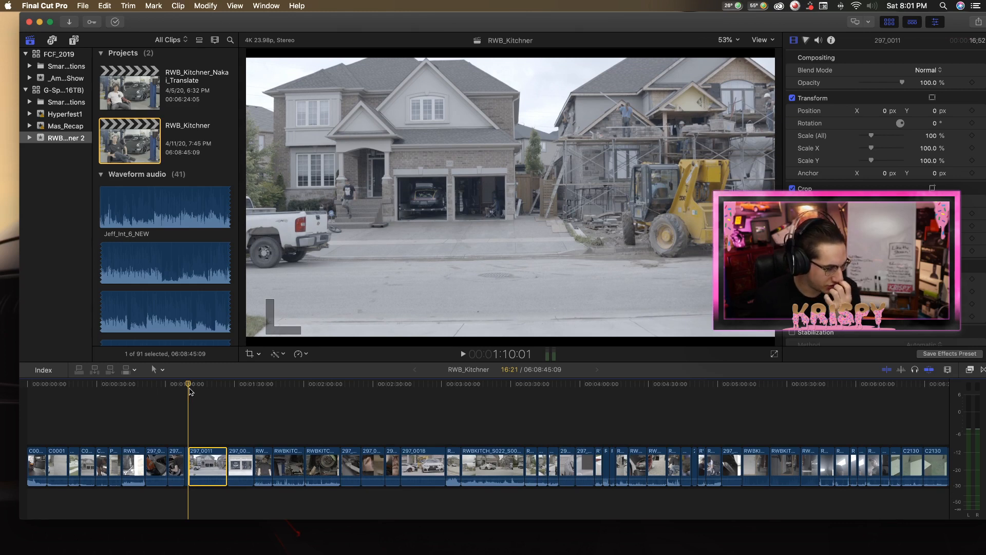
{"action": "left_click_drag", "start_coordinate": [190, 391], "coordinate": [207, 388]}
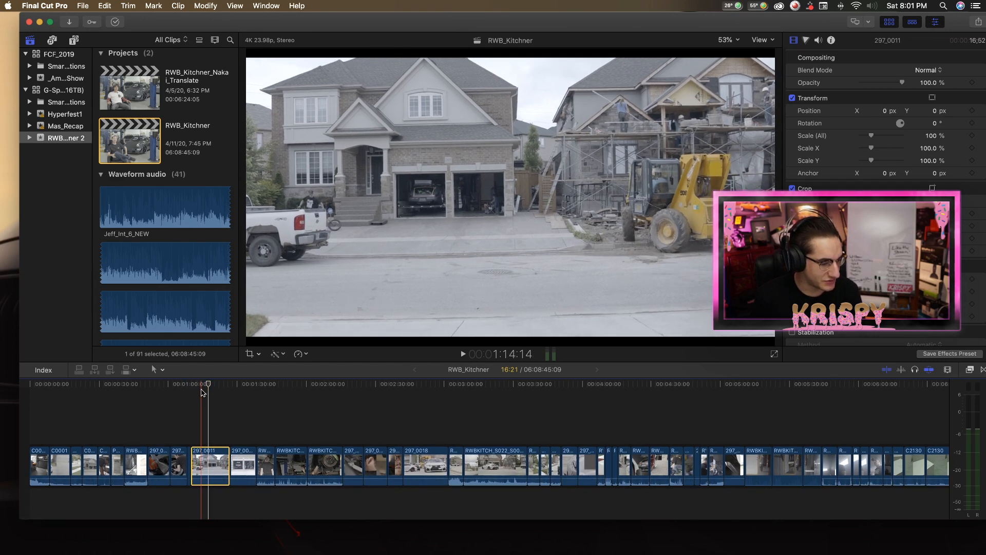
{"action": "scroll", "coordinate": [212, 390], "scroll_direction": "left", "scroll_amount": 1}
{"action": "left_click", "coordinate": [217, 384]}
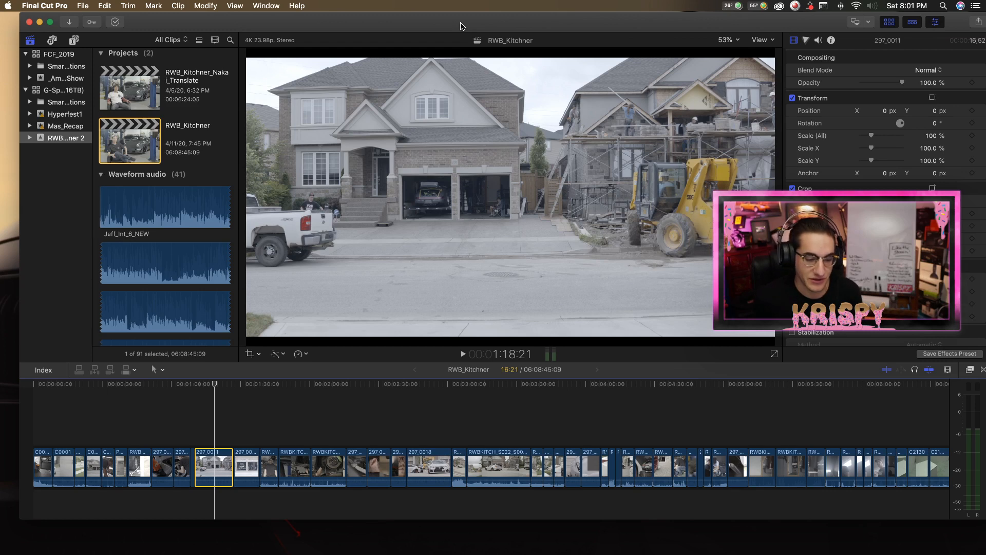
Return to the very start of the project and play the opening C0001 car shot, pausing at 1:00.
{"action": "scroll", "coordinate": [214, 399], "scroll_direction": "down", "scroll_amount": 1}
{"action": "left_click_drag", "start_coordinate": [217, 384], "coordinate": [193, 387]}
{"action": "scroll", "coordinate": [198, 393], "scroll_direction": "left", "scroll_amount": 2}
{"action": "scroll", "coordinate": [185, 392], "scroll_direction": "left", "scroll_amount": 2}
{"action": "left_click", "coordinate": [42, 387]}
{"action": "left_click", "coordinate": [63, 409]}
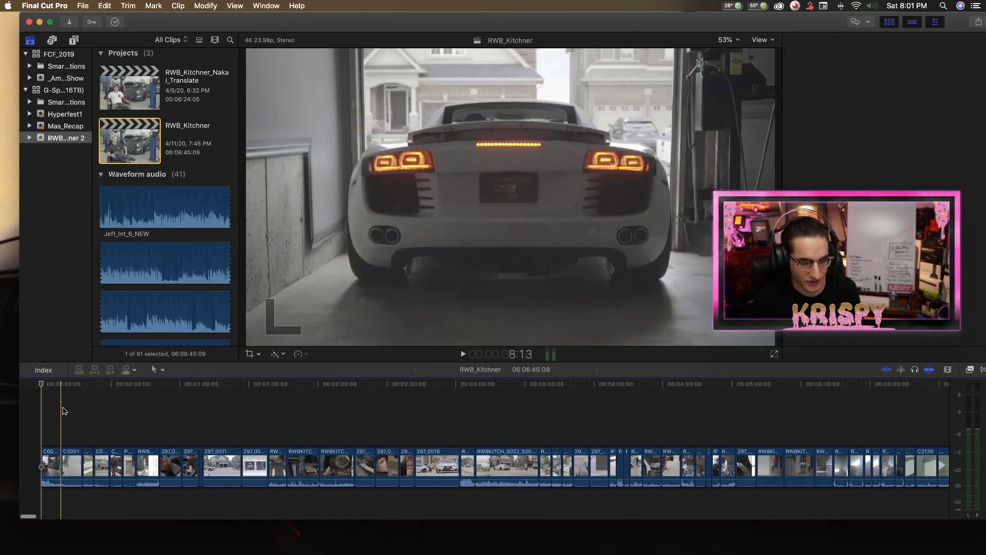
{"action": "left_click_drag", "start_coordinate": [63, 386], "coordinate": [41, 387]}
{"action": "scroll", "coordinate": [92, 426], "scroll_direction": "right", "scroll_amount": 1}
{"action": "scroll", "coordinate": [92, 427], "scroll_direction": "down", "scroll_amount": 1}
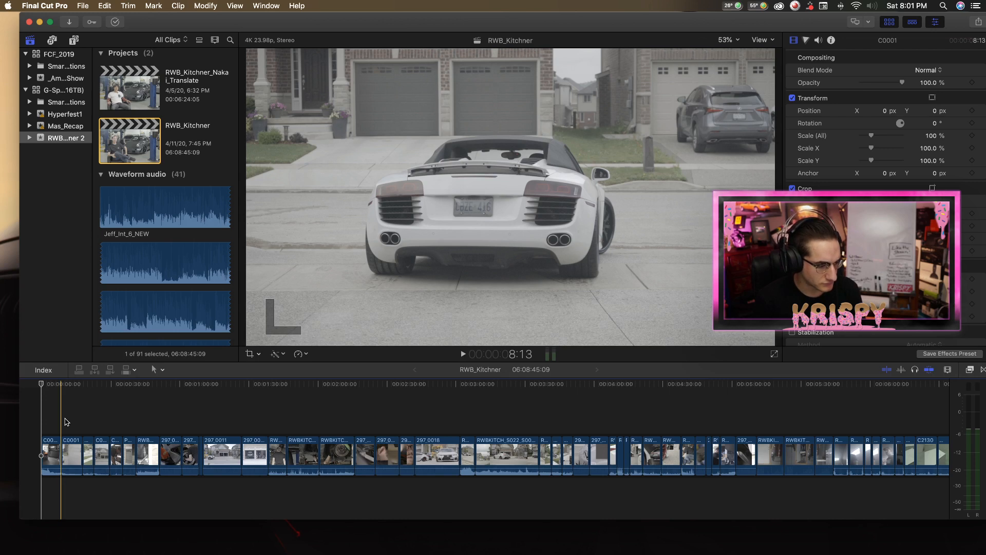
{"action": "key", "text": "space"}
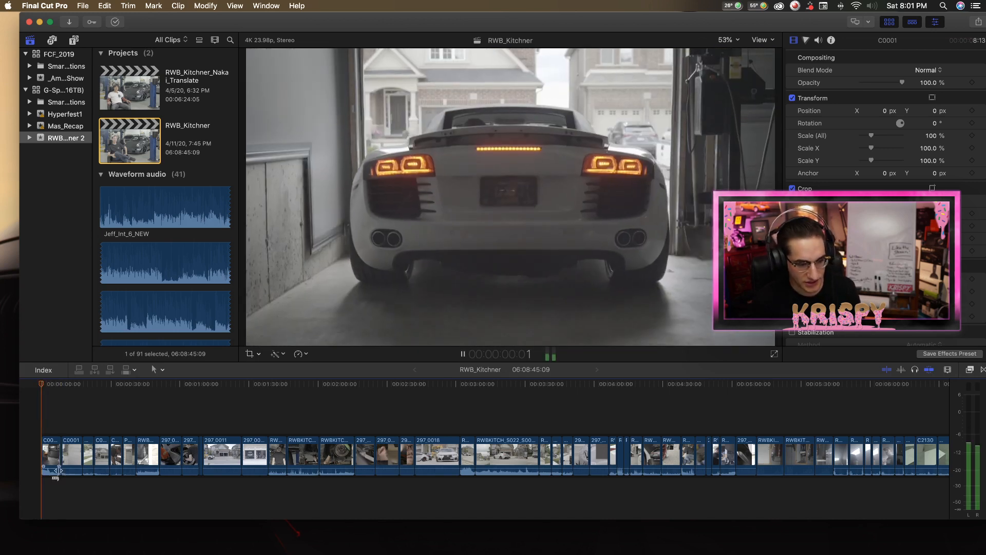
{"action": "key", "text": "space"}
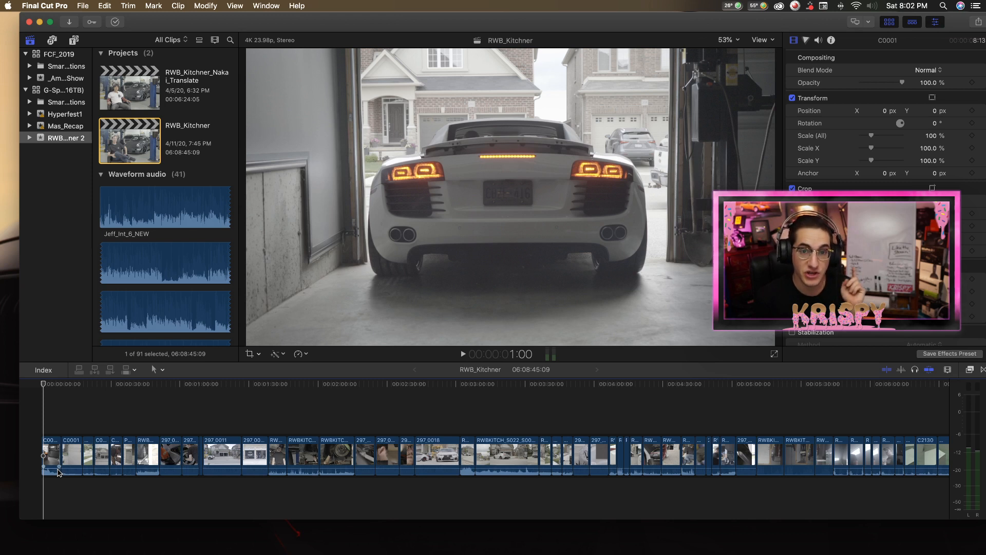
Replay the opening car shots from the project start, then jump back and pause on the departing car at 4:16.
{"action": "left_click_drag", "start_coordinate": [164, 387], "coordinate": [41, 387]}
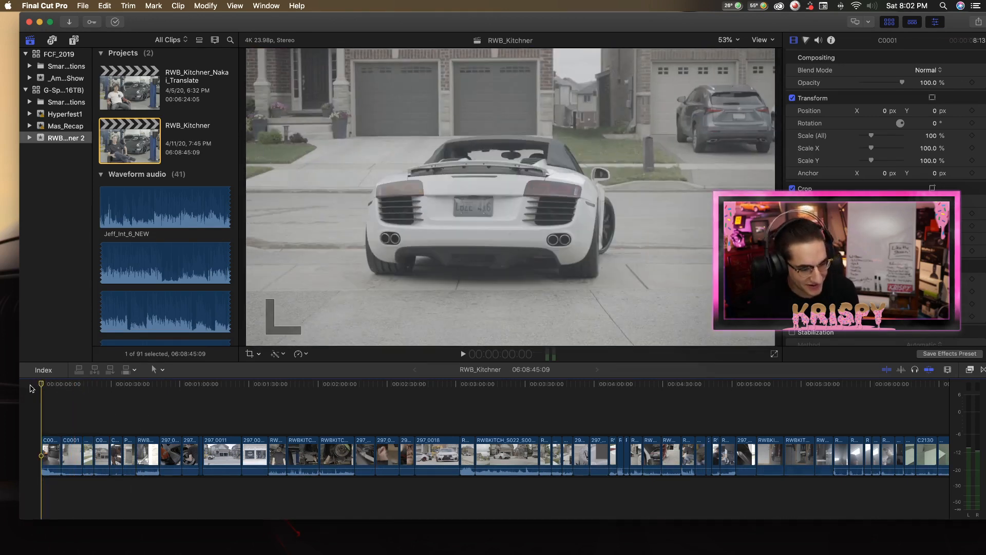
{"action": "key", "text": "space"}
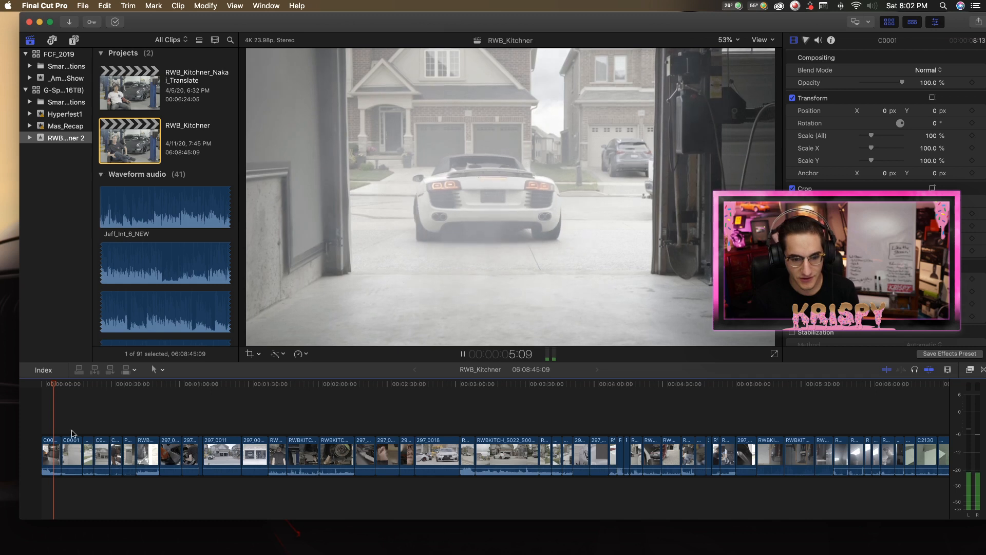
{"action": "left_click", "coordinate": [70, 387]}
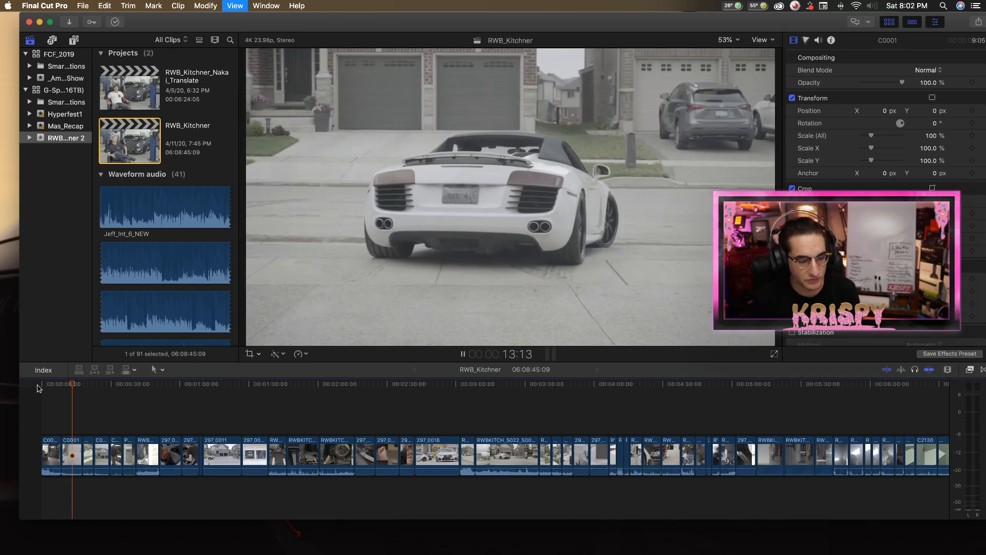
{"action": "left_click", "coordinate": [66, 387]}
{"action": "left_click", "coordinate": [51, 386]}
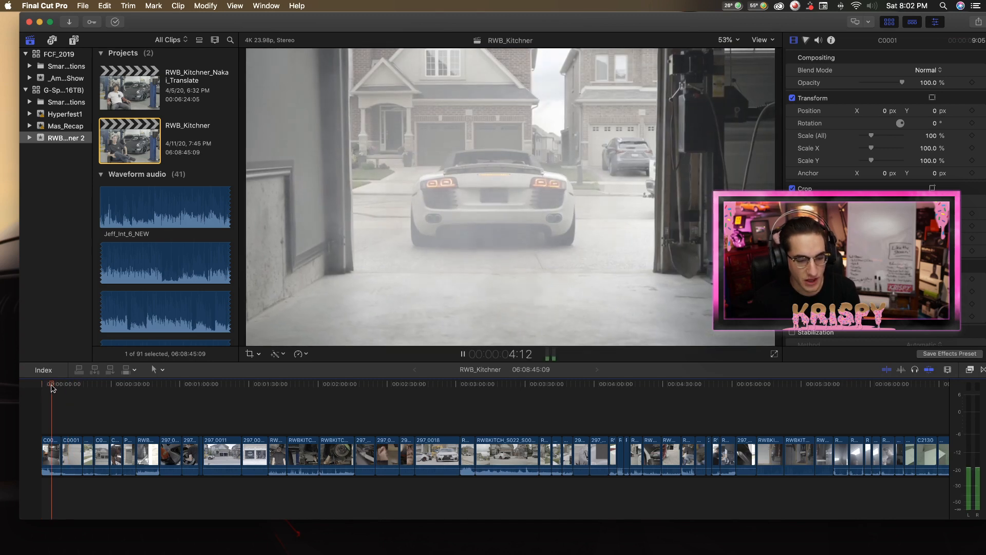
{"action": "key", "text": "space"}
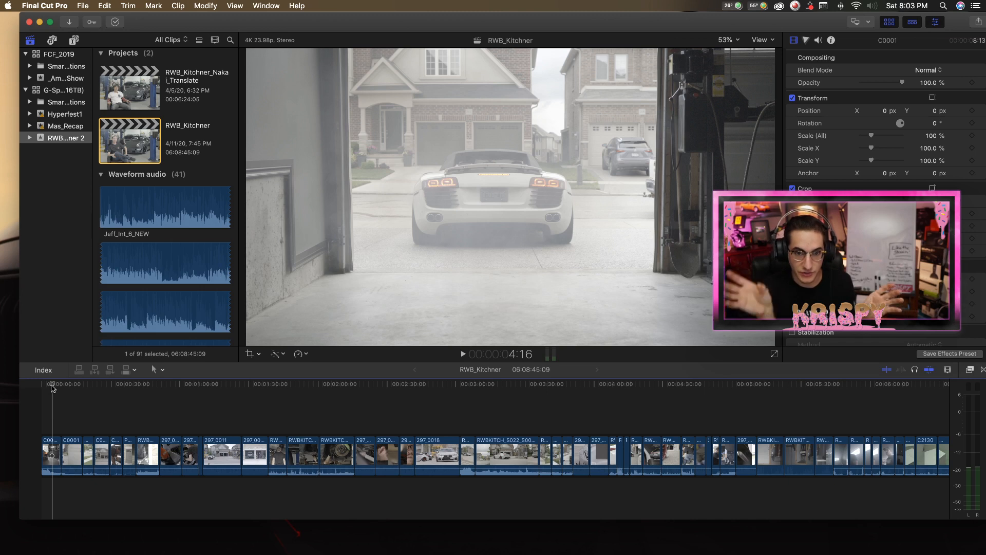
Play the project from its start through both C0001 car shots into the shot of the men walking on the sidewalk.
{"action": "left_click_drag", "start_coordinate": [52, 386], "coordinate": [42, 385]}
{"action": "key", "text": "space"}
{"action": "key", "text": "z"}
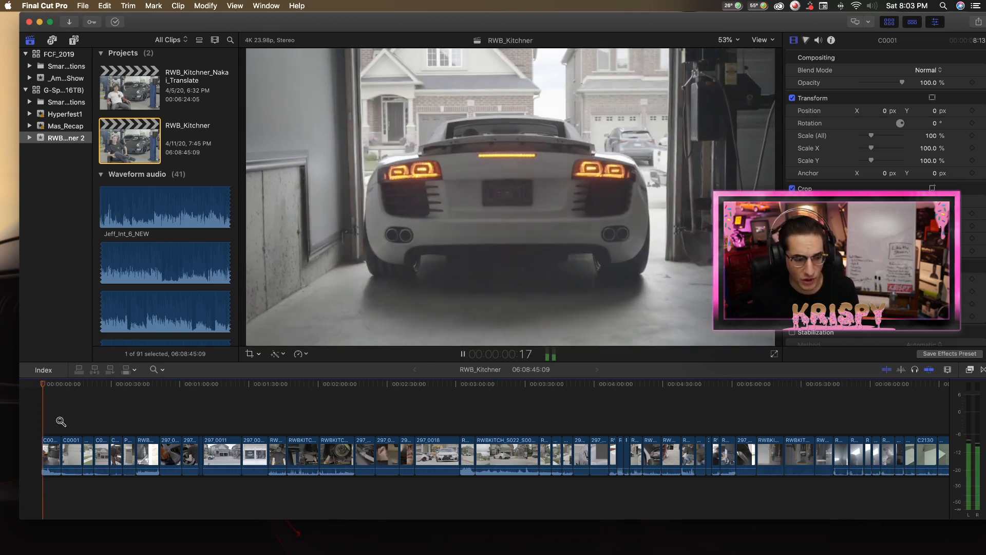
{"action": "left_click", "coordinate": [60, 421]}
{"action": "key", "text": "a"}
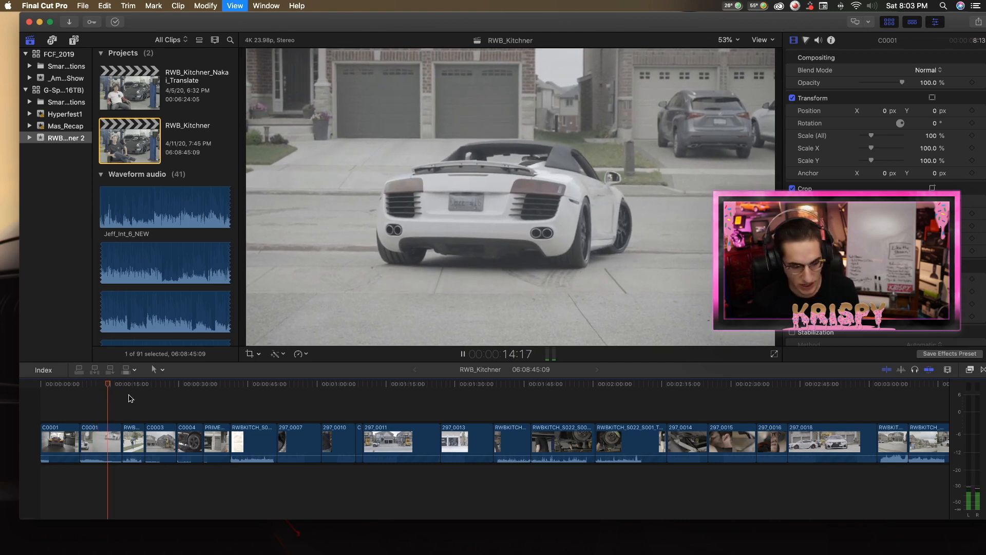
{"action": "key", "text": "super+minus"}
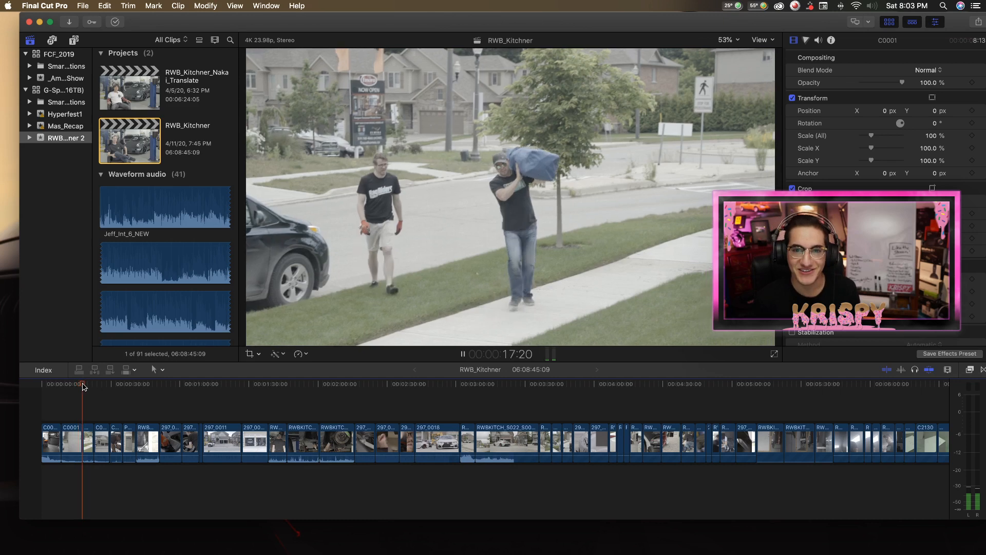
Select the RWBKITCH_S022_S001_T001 sidewalk clip after the second C0001 clip and replay the cut between them.
{"action": "scroll", "coordinate": [99, 389], "scroll_direction": "right", "scroll_amount": 1}
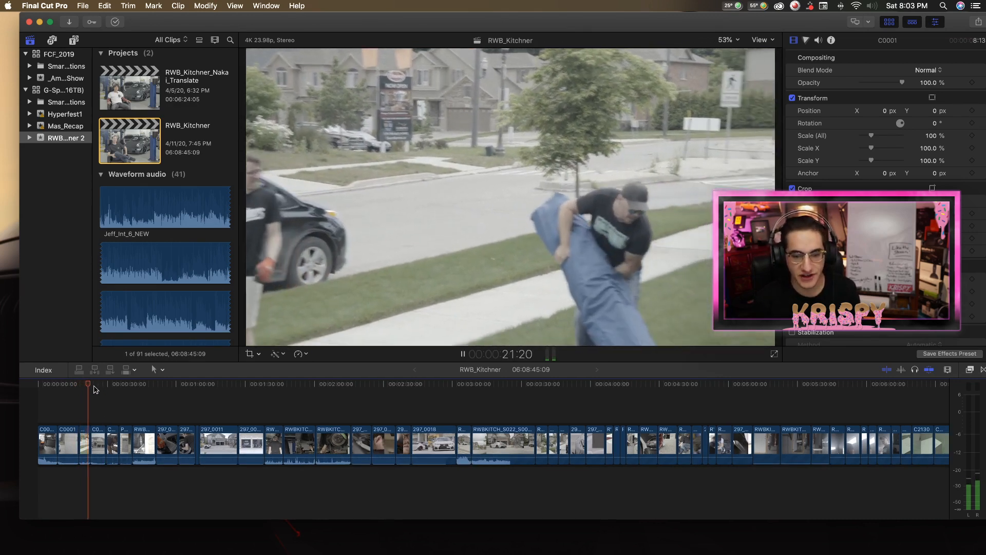
{"action": "left_click", "coordinate": [84, 443]}
{"action": "key", "text": "space"}
{"action": "left_click_drag", "start_coordinate": [94, 386], "coordinate": [72, 407]}
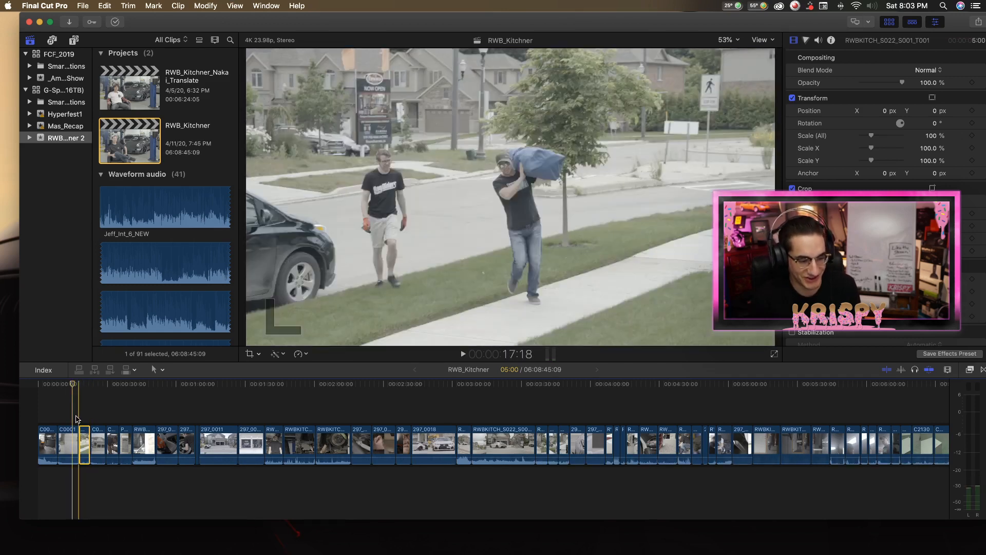
{"action": "key", "text": "space"}
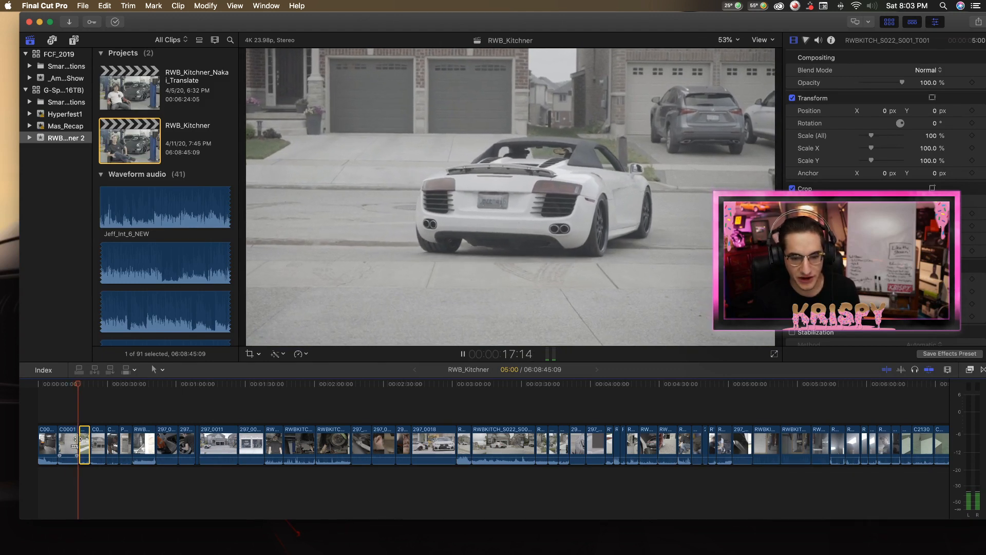
{"action": "key", "text": "space"}
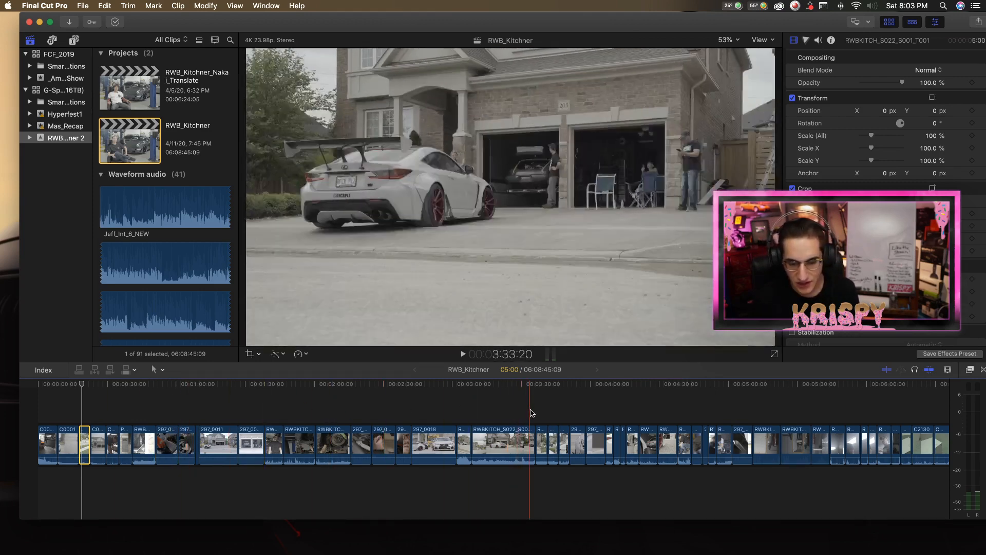
Skim the following timeline sections, then delete the selected RWBKITCH_S022_S001_T001 sidewalk clip and accept moving its media to the trash.
{"action": "scroll", "coordinate": [560, 413], "scroll_direction": "right", "scroll_amount": 20}
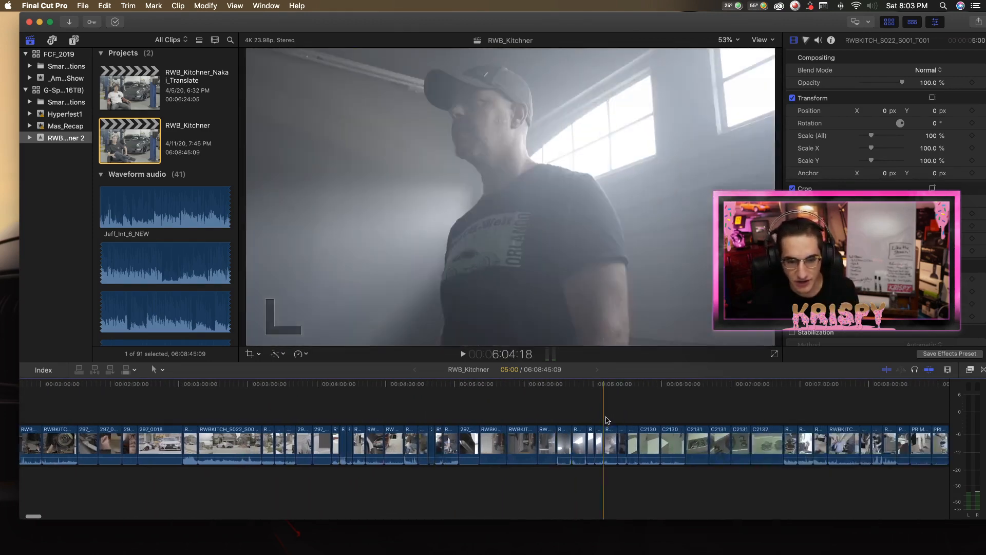
{"action": "scroll", "coordinate": [567, 424], "scroll_direction": "right", "scroll_amount": 8}
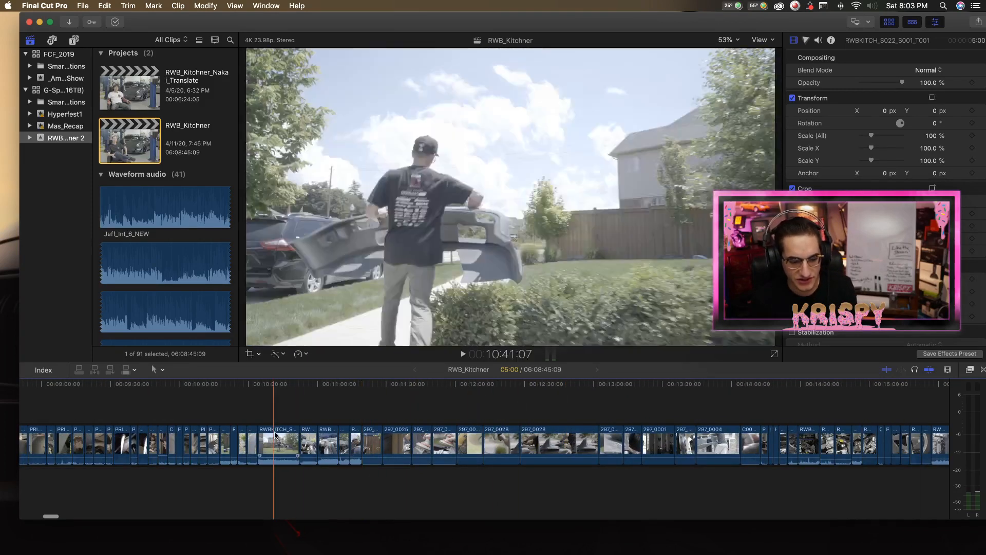
{"action": "scroll", "coordinate": [304, 434], "scroll_direction": "left", "scroll_amount": 20}
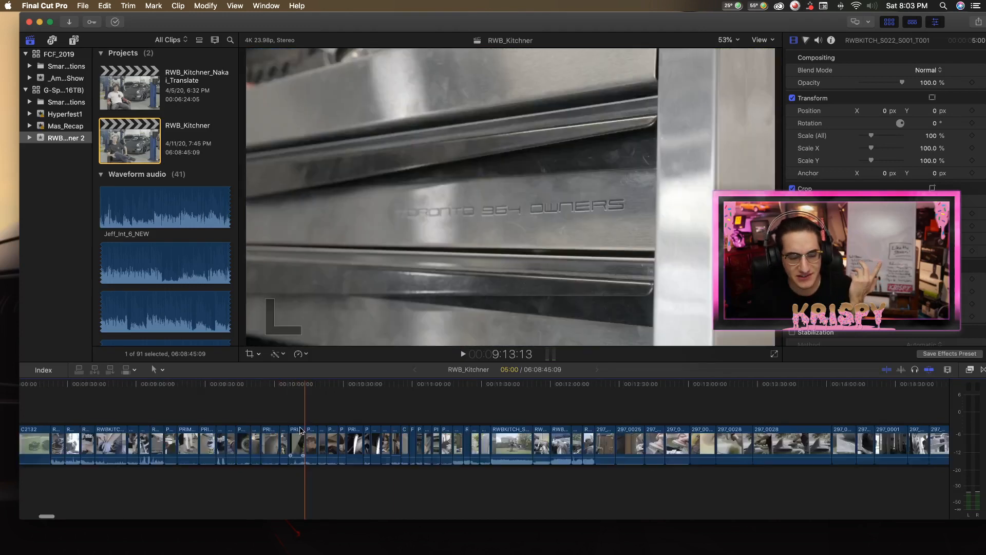
{"action": "key", "text": "Delete"}
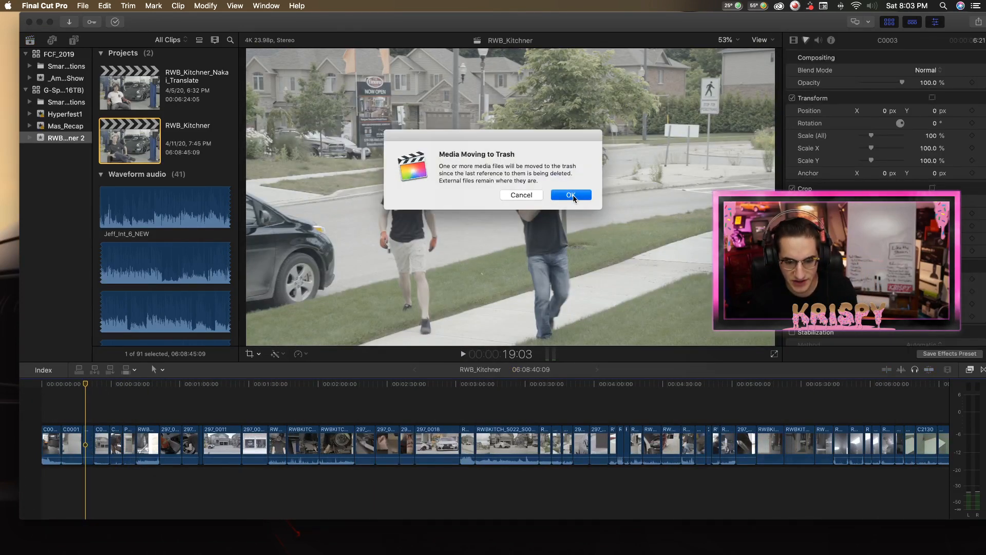
{"action": "left_click", "coordinate": [571, 195]}
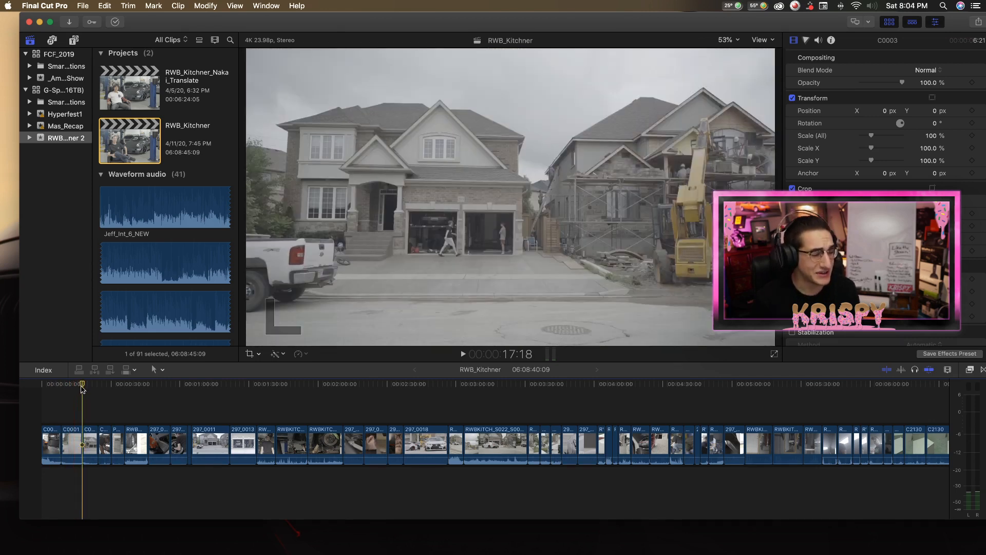
Scrub into the C0003 house shot after the second C0001 clip and select it with the playhead at 21:00.
{"action": "left_click_drag", "start_coordinate": [83, 385], "coordinate": [92, 387]}
{"action": "scroll", "coordinate": [93, 387], "scroll_direction": "right", "scroll_amount": 2}
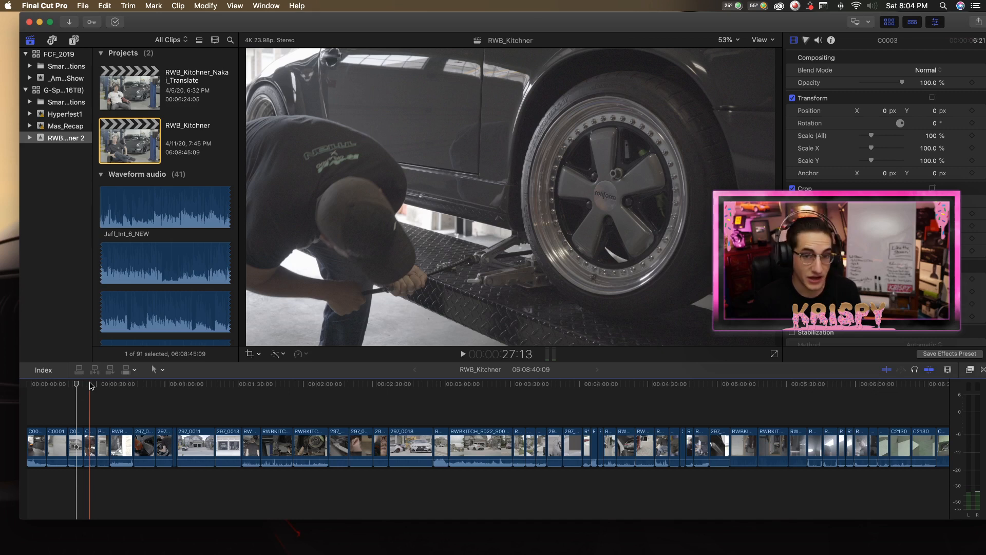
{"action": "left_click_drag", "start_coordinate": [77, 383], "coordinate": [76, 390]}
{"action": "left_click", "coordinate": [78, 438]}
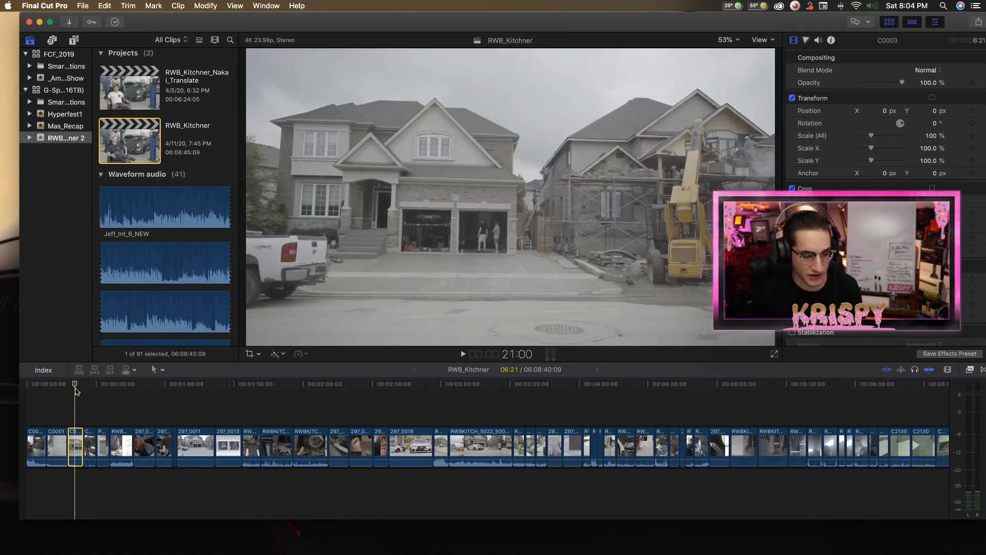
{"action": "scroll", "coordinate": [92, 393], "scroll_direction": "left", "scroll_amount": 2}
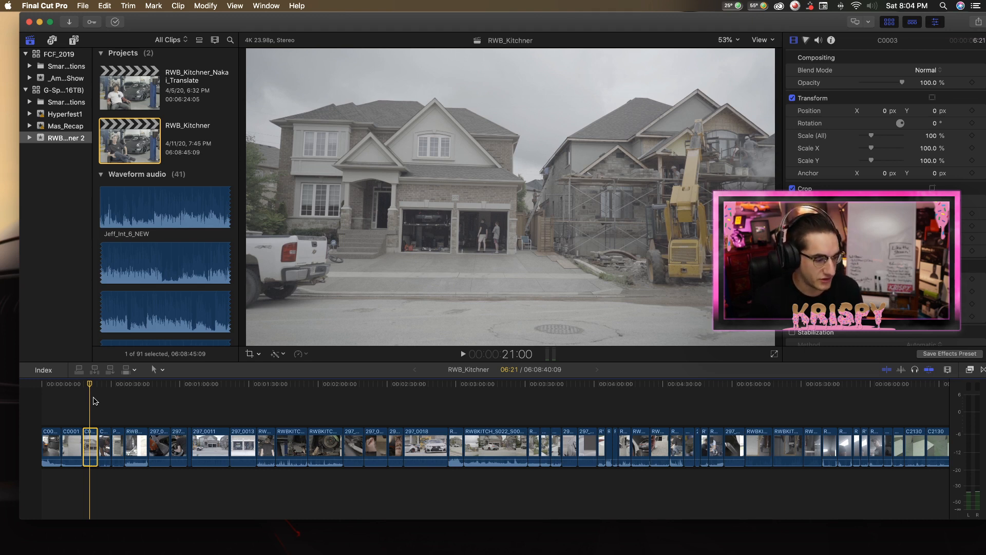
{"action": "scroll", "coordinate": [94, 401], "scroll_direction": "down", "scroll_amount": 1}
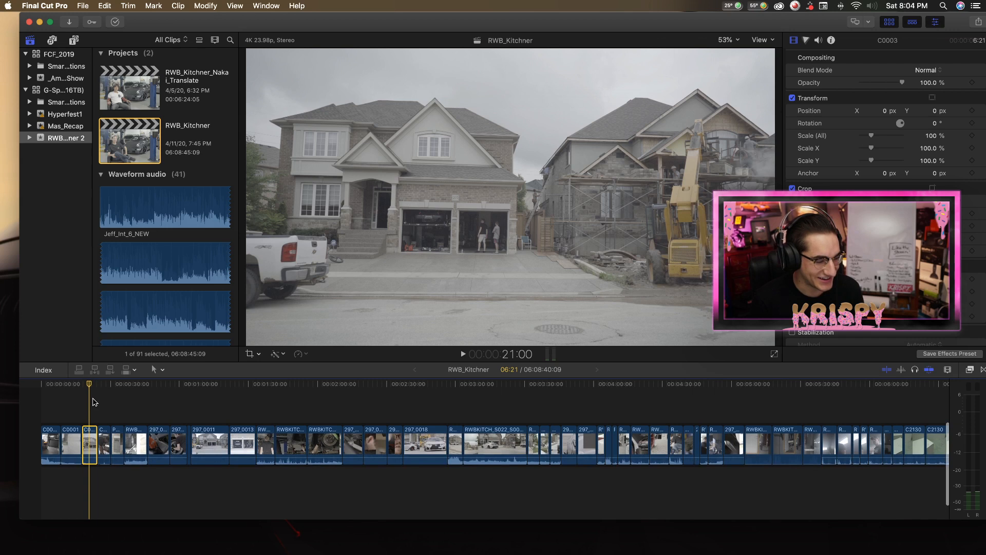
{"action": "scroll", "coordinate": [94, 402], "scroll_direction": "down", "scroll_amount": 1}
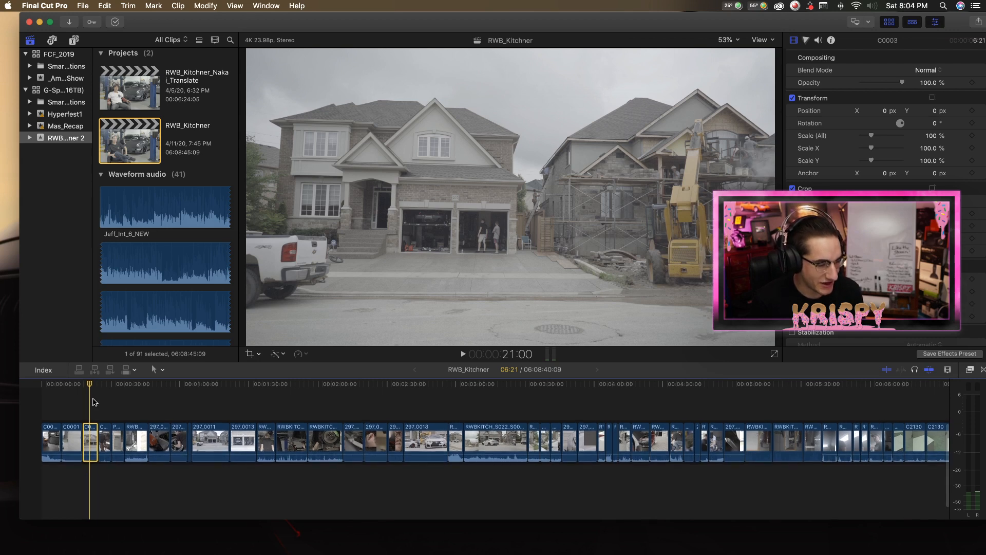
Skim along the timeline to the RWBKITCH_S022_S001_T059 shot of the grey convertible passing the construction houses and select it around 17:46.
{"action": "left_click_drag", "start_coordinate": [135, 389], "coordinate": [428, 405]}
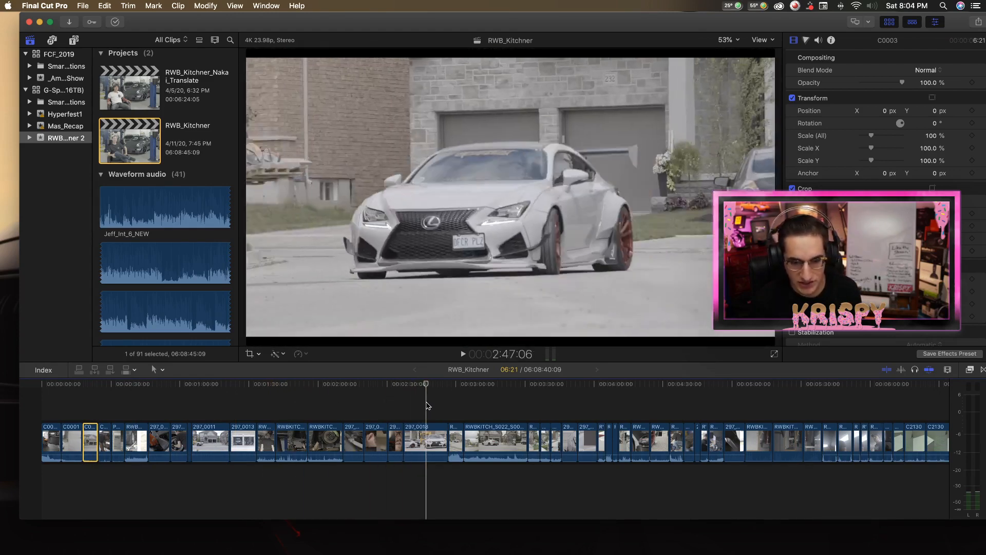
{"action": "scroll", "coordinate": [428, 406], "scroll_direction": "right", "scroll_amount": 3}
{"action": "scroll", "coordinate": [428, 406], "scroll_direction": "right", "scroll_amount": 2}
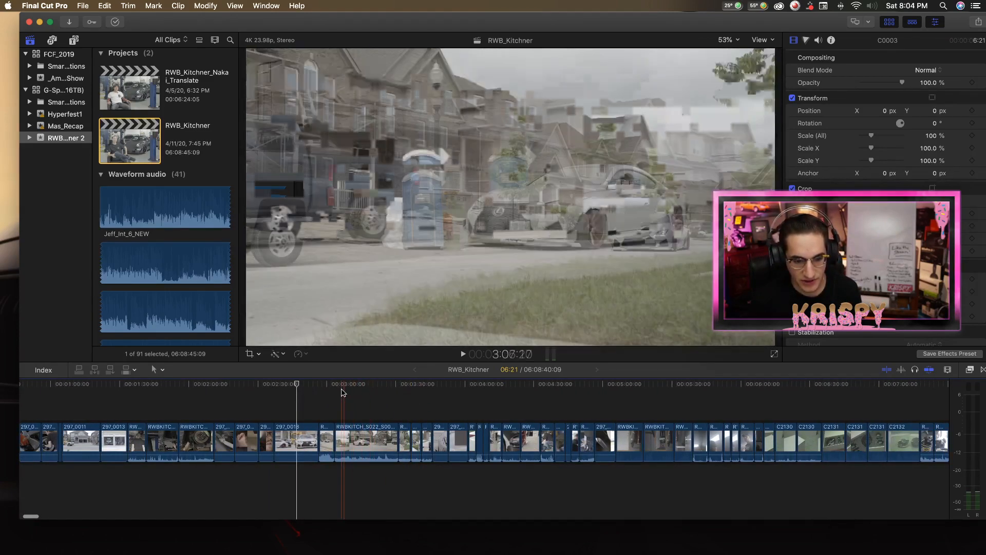
{"action": "scroll", "coordinate": [429, 398], "scroll_direction": "right", "scroll_amount": 1}
{"action": "scroll", "coordinate": [467, 400], "scroll_direction": "right", "scroll_amount": 5}
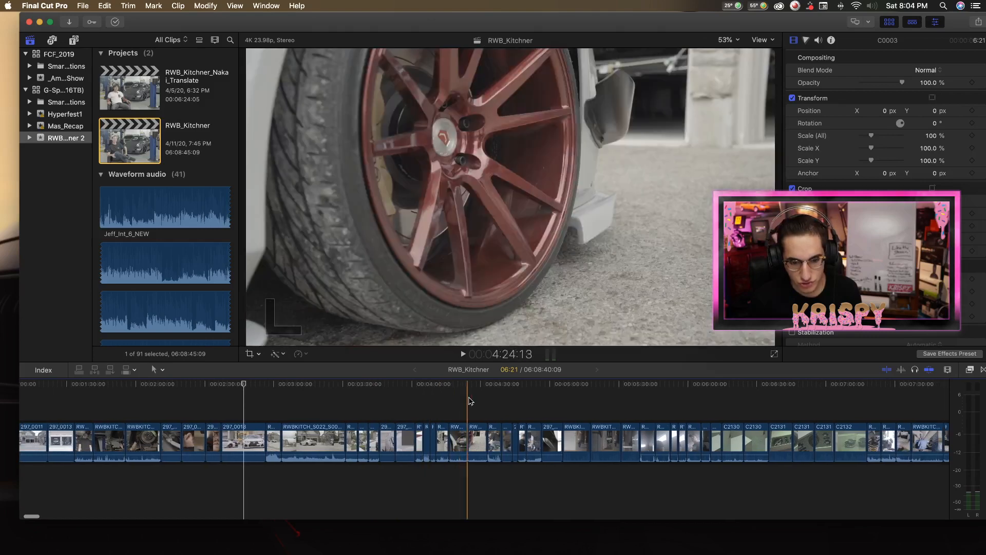
{"action": "scroll", "coordinate": [466, 400], "scroll_direction": "right", "scroll_amount": 15}
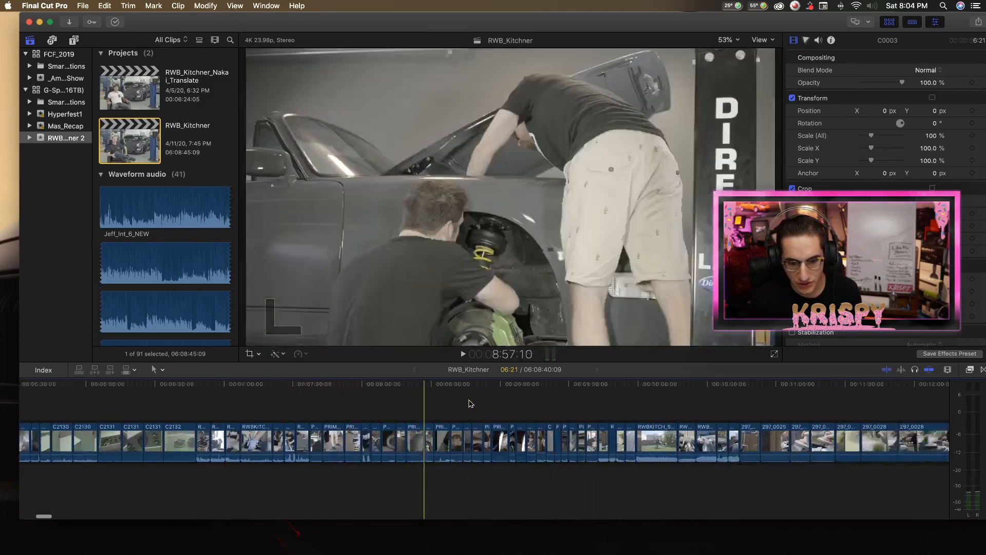
{"action": "scroll", "coordinate": [458, 404], "scroll_direction": "right", "scroll_amount": 5}
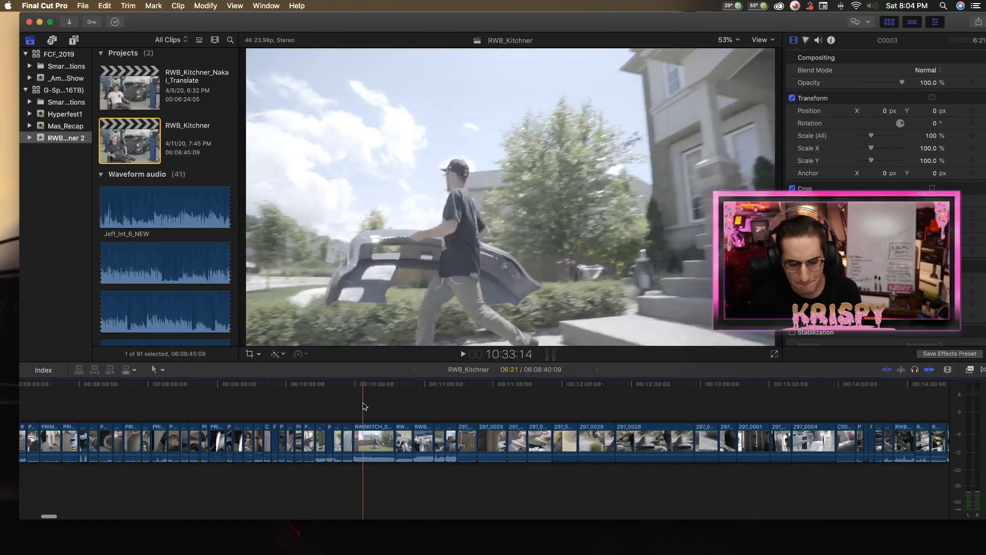
{"action": "scroll", "coordinate": [427, 404], "scroll_direction": "right", "scroll_amount": 16}
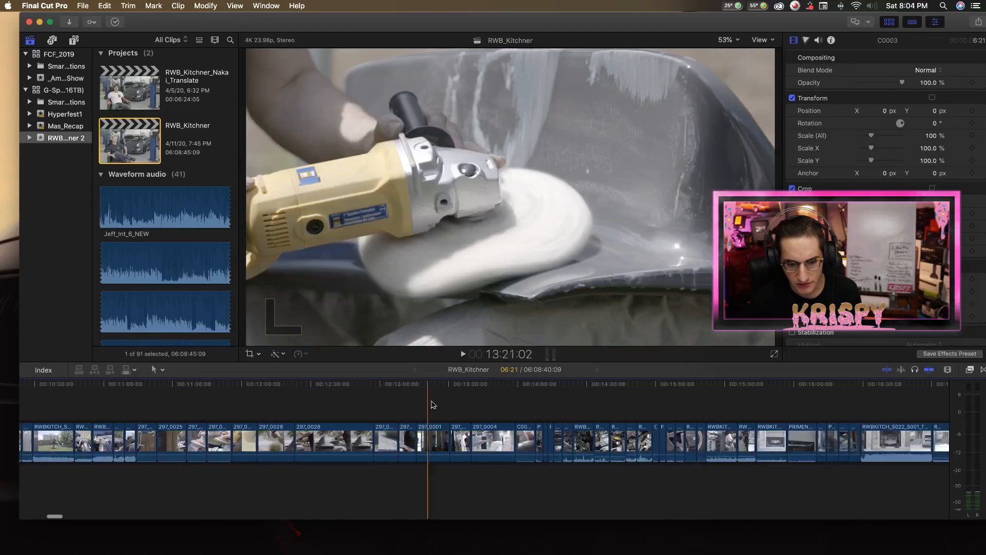
{"action": "scroll", "coordinate": [472, 404], "scroll_direction": "right", "scroll_amount": 17}
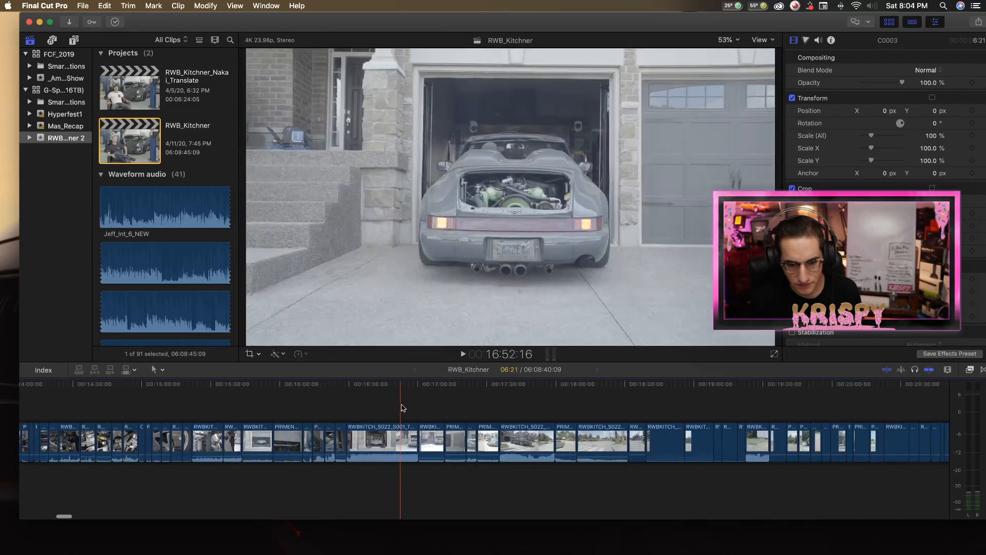
{"action": "scroll", "coordinate": [462, 403], "scroll_direction": "right", "scroll_amount": 2}
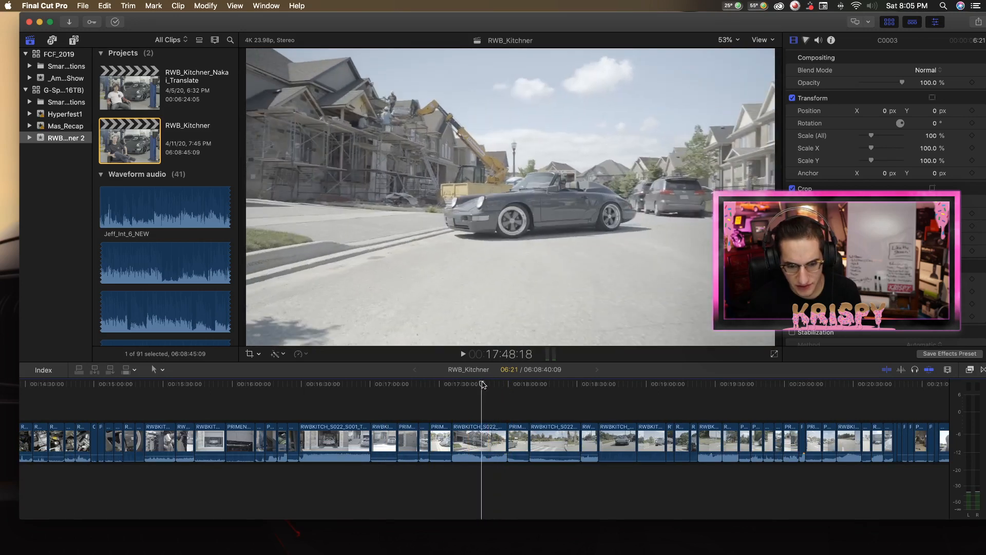
{"action": "left_click", "coordinate": [477, 385]}
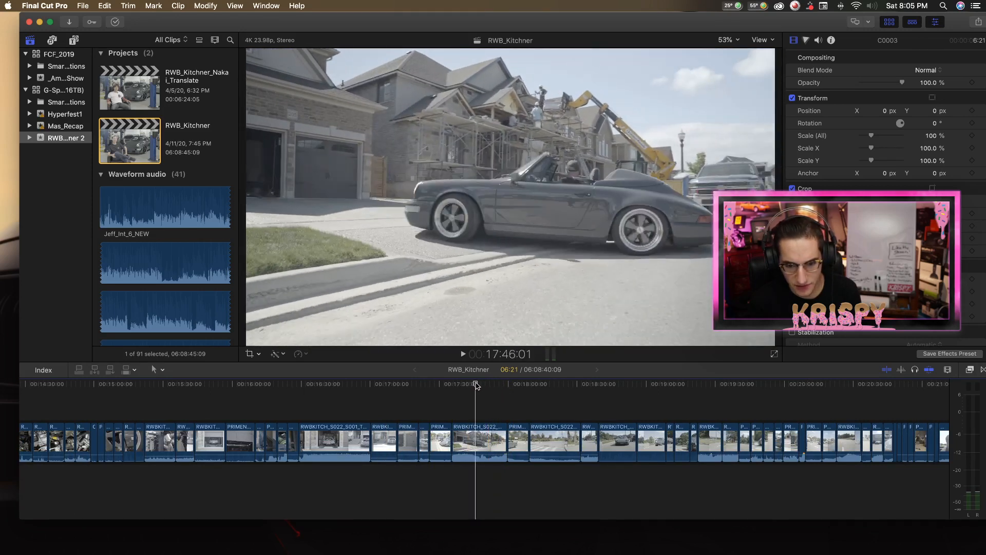
{"action": "left_click", "coordinate": [474, 445]}
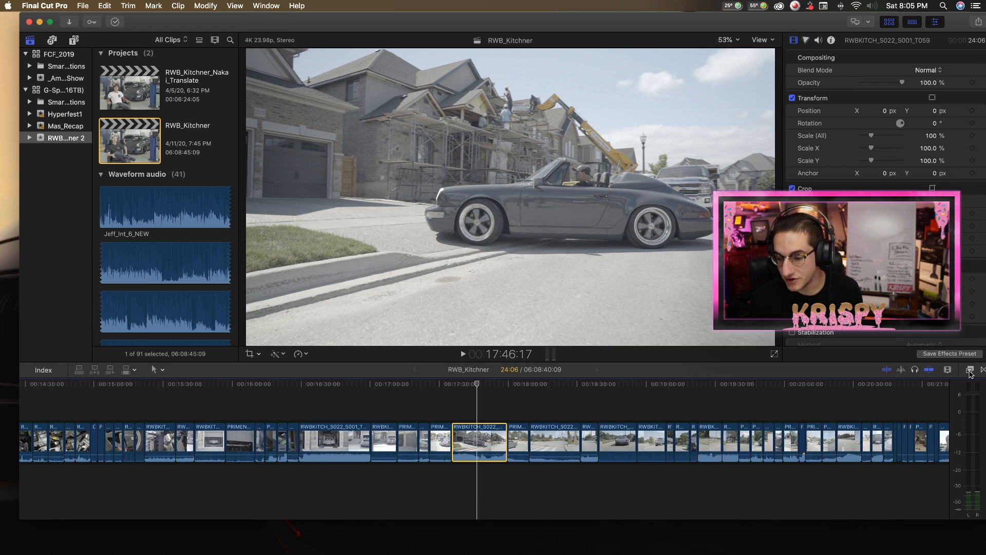
Apply the ColorFinalePro effect to the selected convertible clip and open its controls.
{"action": "left_click", "coordinate": [970, 370]}
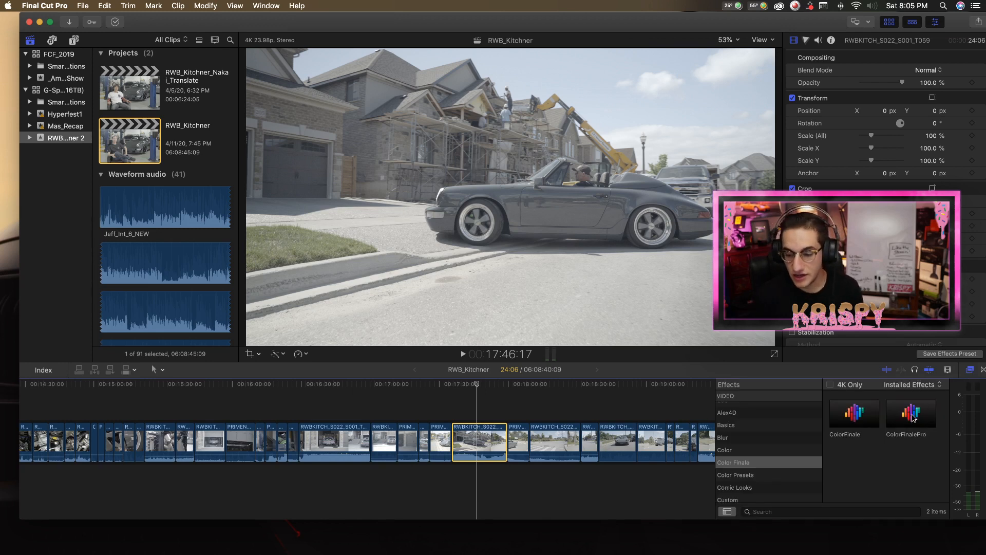
{"action": "double_click", "coordinate": [913, 418]}
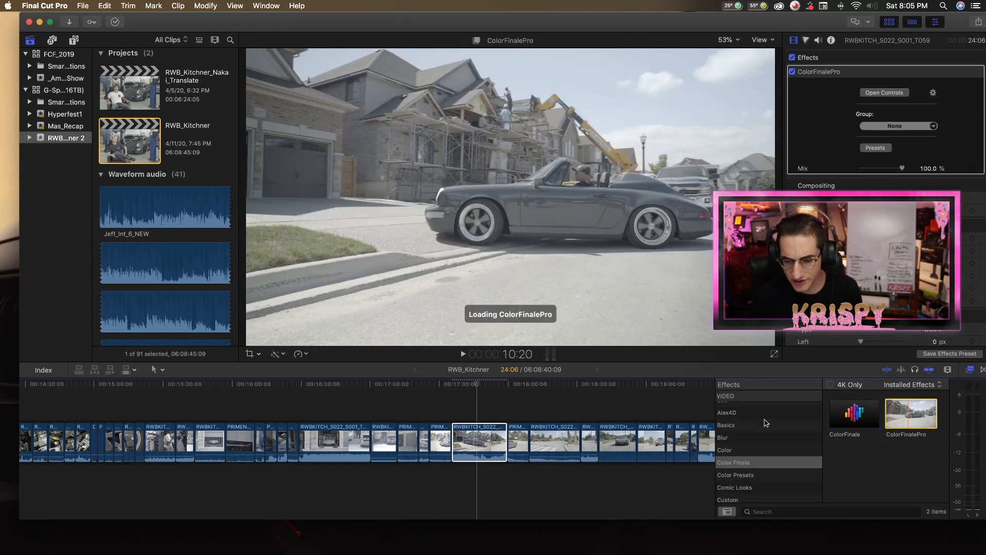
{"action": "left_click", "coordinate": [879, 95]}
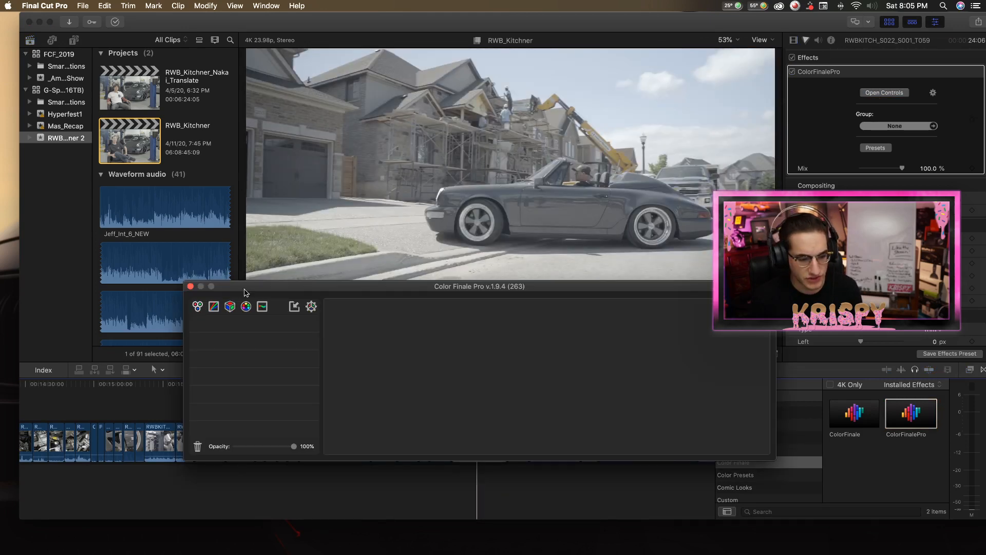
{"action": "mouse_move", "coordinate": [344, 291]}
{"action": "left_mouse_down"}
{"action": "mouse_move", "coordinate": [345, 554]}
{"action": "mouse_move", "coordinate": [348, 502]}
{"action": "mouse_move", "coordinate": [362, 473]}
{"action": "mouse_move", "coordinate": [362, 295]}
{"action": "left_mouse_up"}
Add a Color Wheels layer, lower the overall lift to -0.17, and set the saturation to 1.75.
{"action": "left_click_drag", "start_coordinate": [356, 384], "coordinate": [355, 392]}
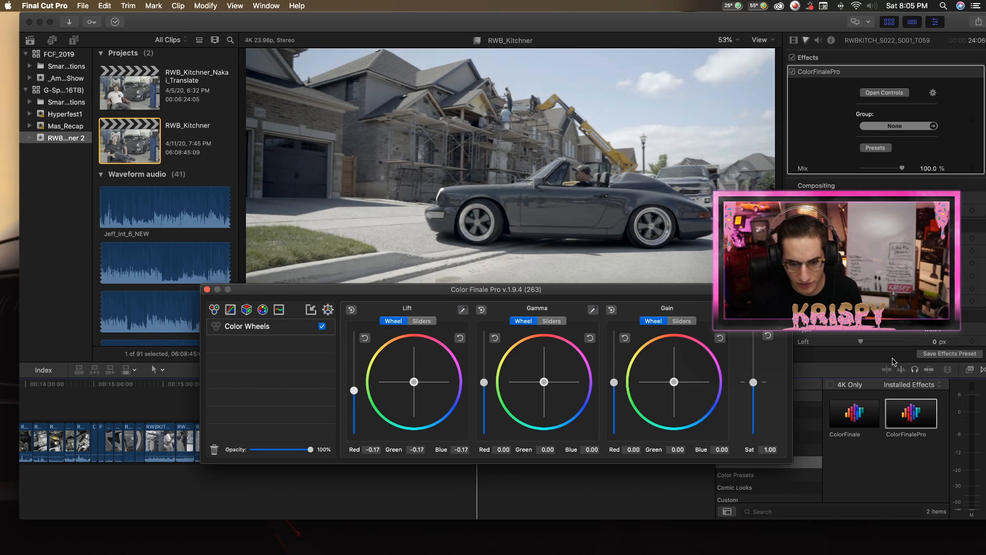
{"action": "left_click_drag", "start_coordinate": [753, 383], "coordinate": [763, 344]}
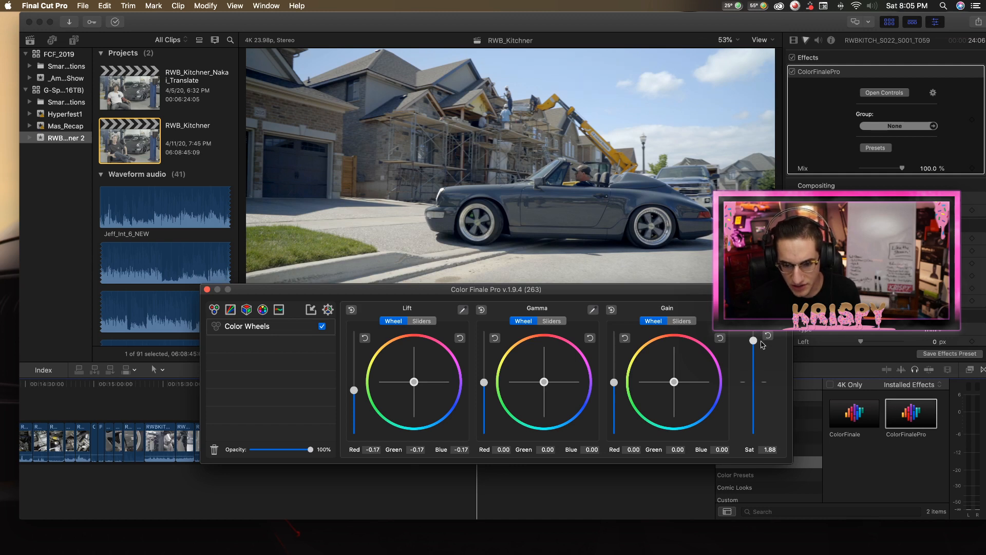
{"action": "left_click", "coordinate": [772, 450]}
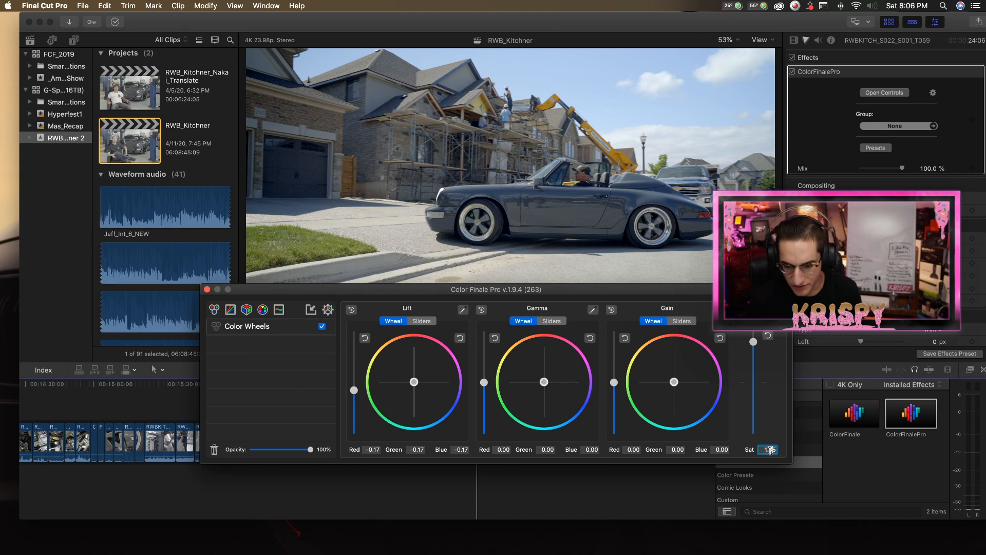
{"action": "key", "text": "Return"}
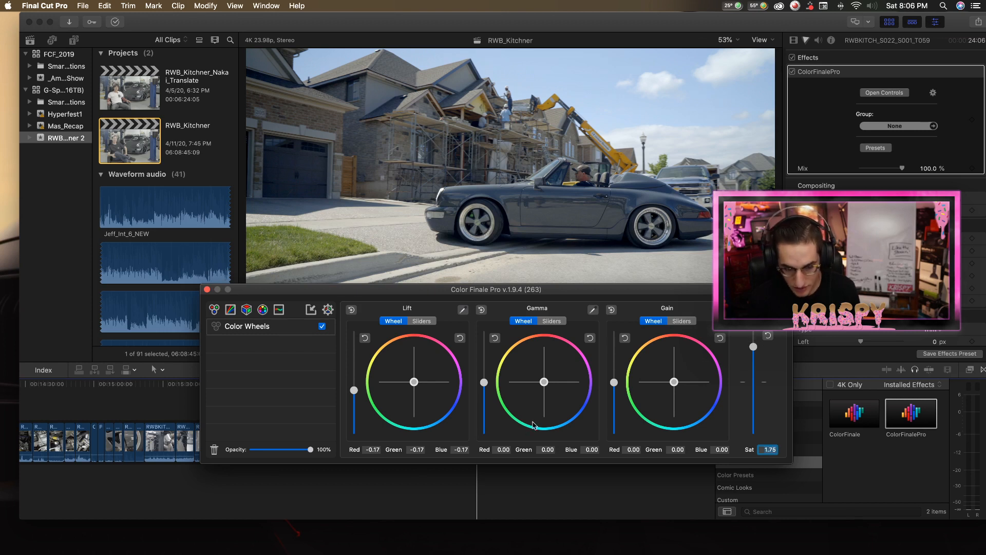
Raise the overall gamma to 0.10 in the Color Wheels layer and adjust the gain level slightly.
{"action": "left_click_drag", "start_coordinate": [486, 384], "coordinate": [484, 377]}
{"action": "left_click", "coordinate": [494, 338]}
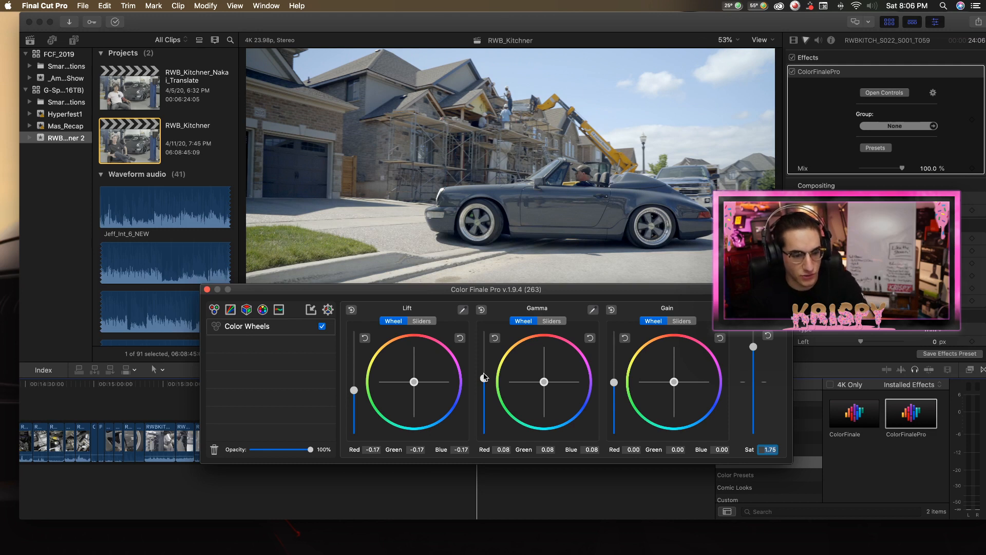
{"action": "left_click_drag", "start_coordinate": [483, 378], "coordinate": [484, 378]}
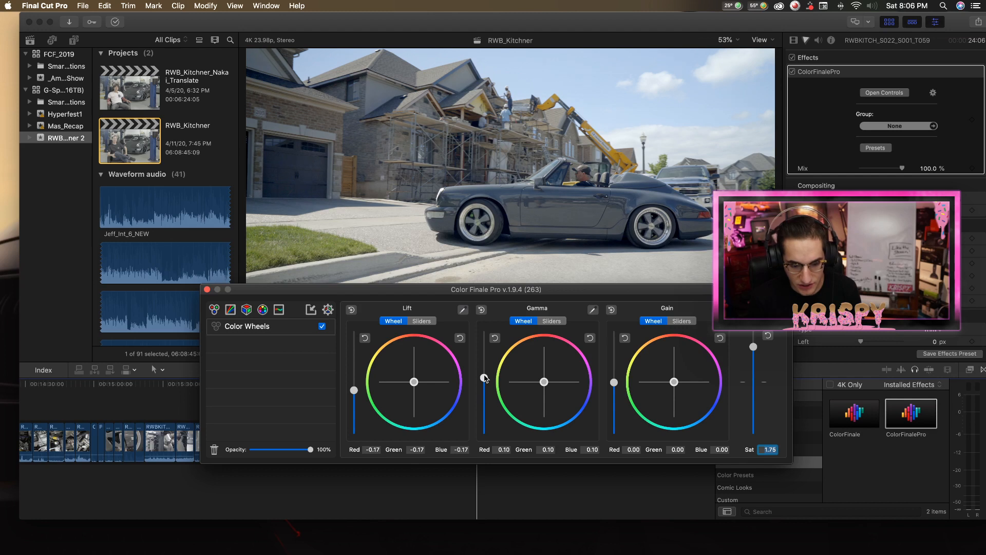
{"action": "left_click_drag", "start_coordinate": [615, 382], "coordinate": [617, 389]}
Add a Curves layer and shape the master curve into a gentle S with slightly raised blacks, darker shadows and brighter highlights.
{"action": "left_click", "coordinate": [230, 310]}
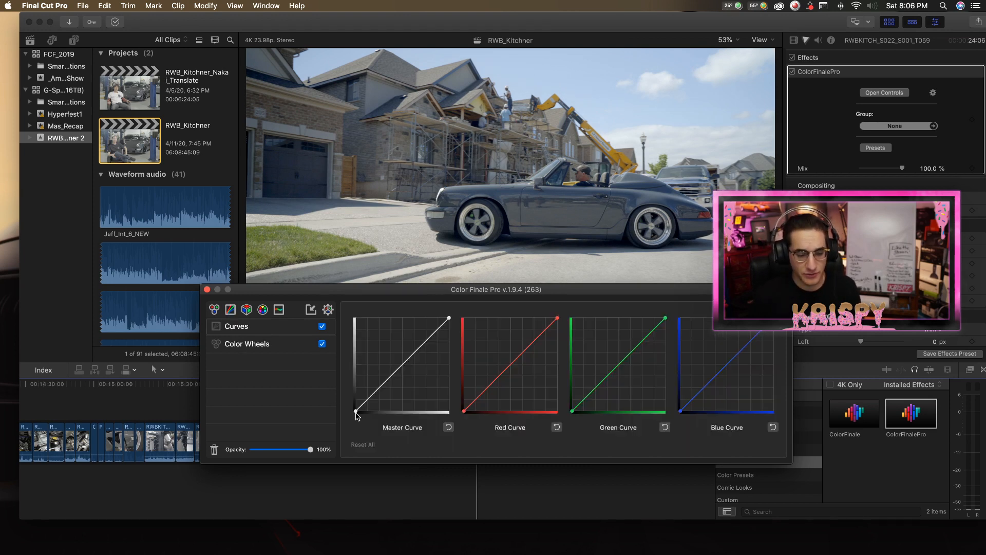
{"action": "left_click_drag", "start_coordinate": [356, 411], "coordinate": [346, 411]}
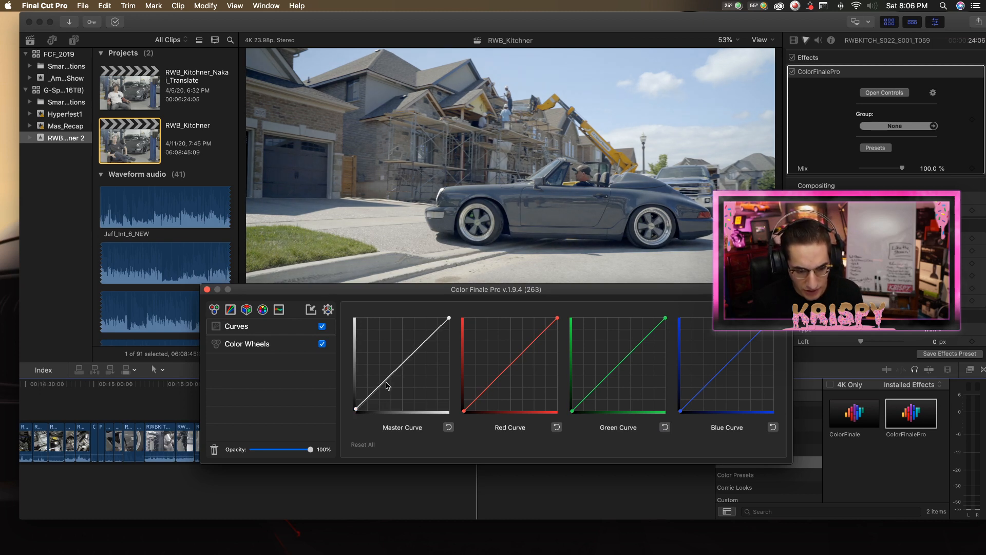
{"action": "left_click_drag", "start_coordinate": [388, 386], "coordinate": [390, 388]}
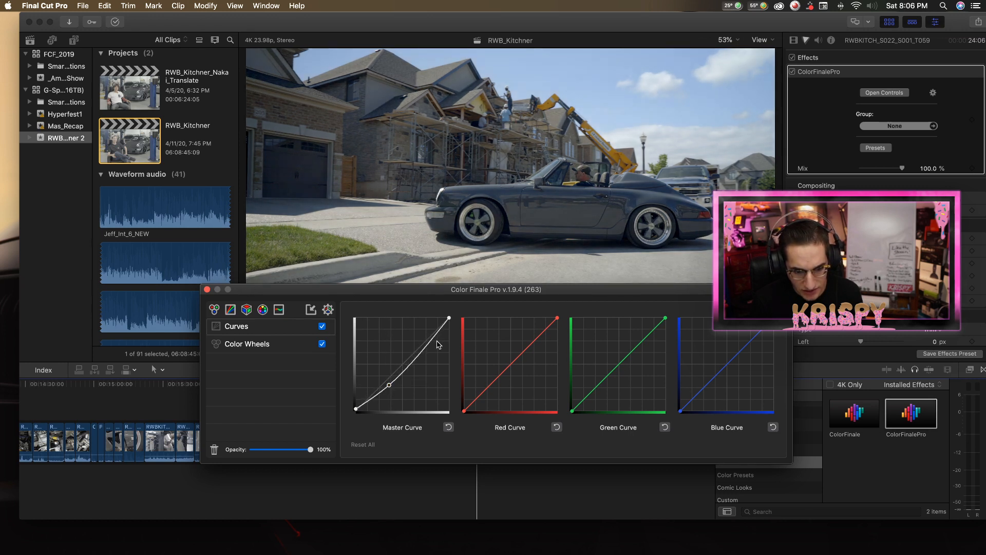
{"action": "left_click_drag", "start_coordinate": [430, 348], "coordinate": [425, 345]}
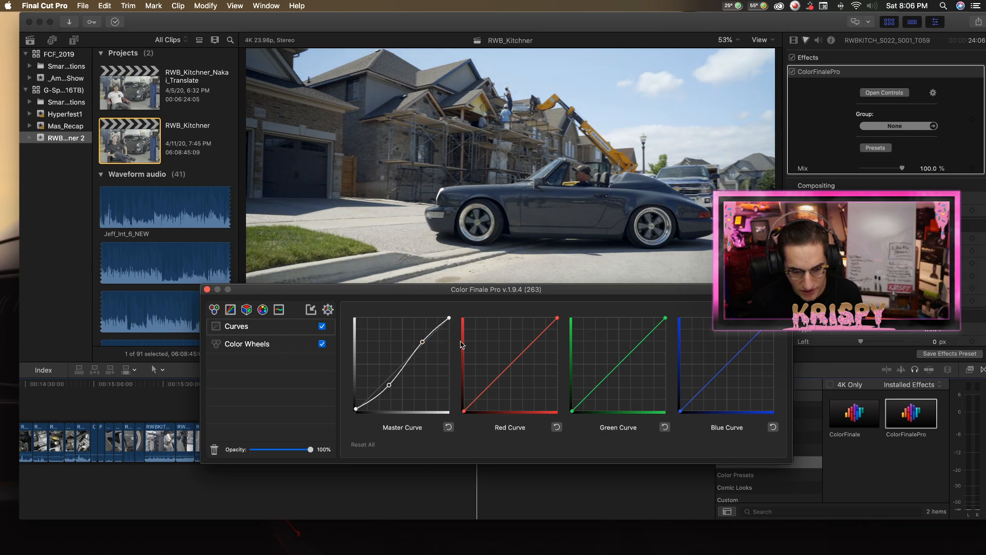
Add a LUT Utility layer and try the CCF-Hadar, CCF-Haedus and CCF-Halcor LUTs on the clip.
{"action": "left_click", "coordinate": [248, 311]}
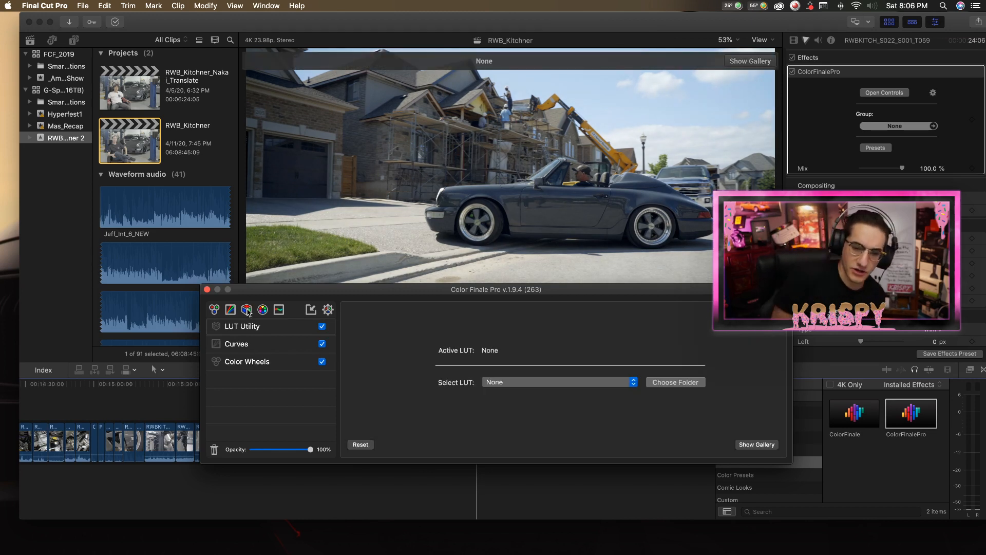
{"action": "left_click", "coordinate": [582, 384]}
{"action": "left_click", "coordinate": [582, 391]}
{"action": "left_click", "coordinate": [583, 386]}
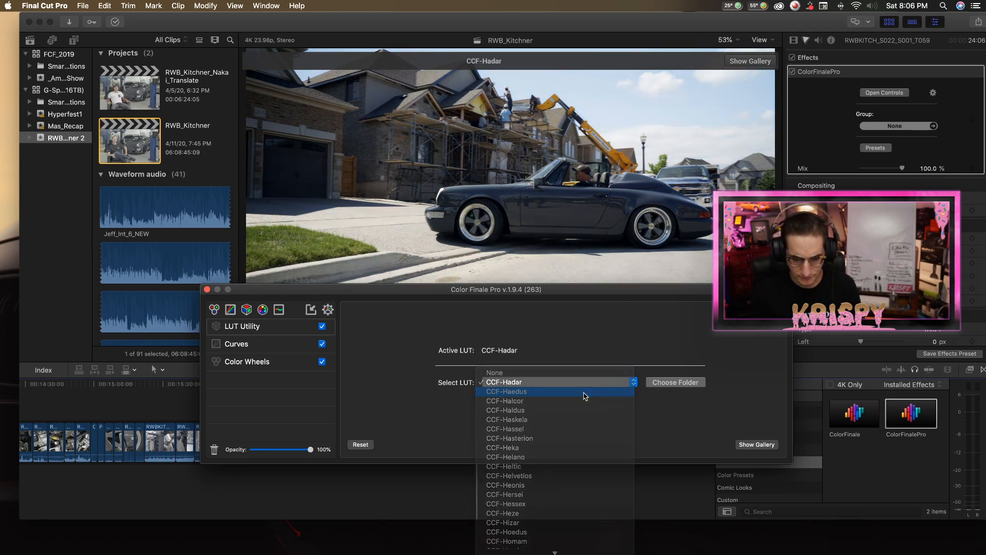
{"action": "left_click", "coordinate": [585, 394]}
{"action": "left_click", "coordinate": [587, 394]}
{"action": "left_click", "coordinate": [584, 391]}
Compare the CCF-Haldus LUT on the clip, then switch back to CCF-Halcor.
{"action": "left_click", "coordinate": [583, 388]}
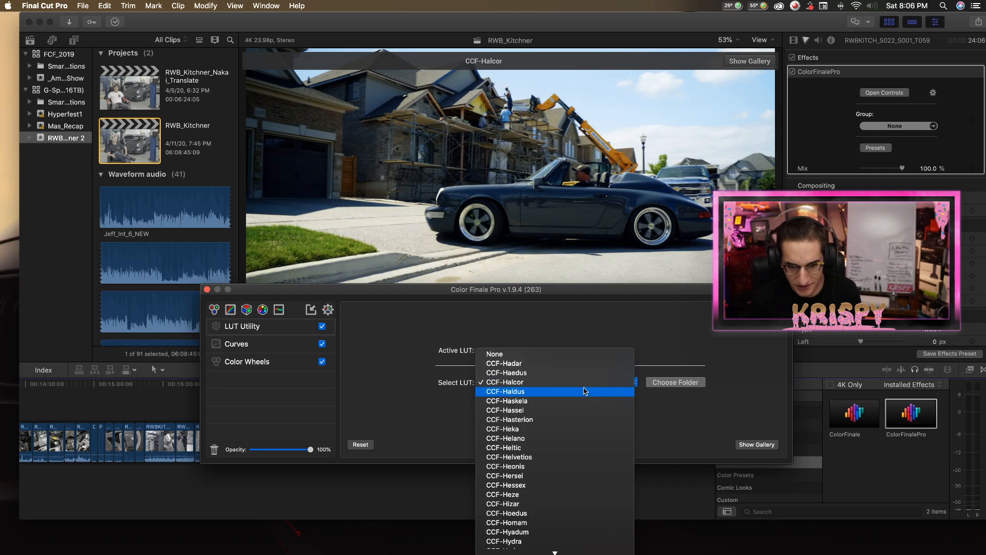
{"action": "left_click", "coordinate": [585, 389]}
{"action": "left_click", "coordinate": [585, 383]}
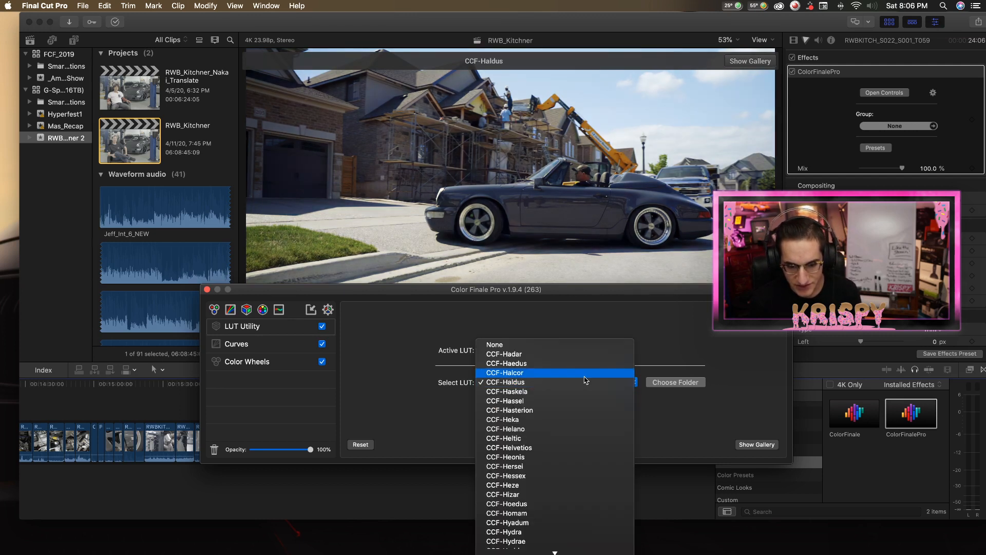
{"action": "left_click", "coordinate": [583, 386]}
Try the CCF-Haskela, CCF-Hassel and CCF-Hasterion LUTs on the convertible clip in turn.
{"action": "left_click", "coordinate": [583, 385]}
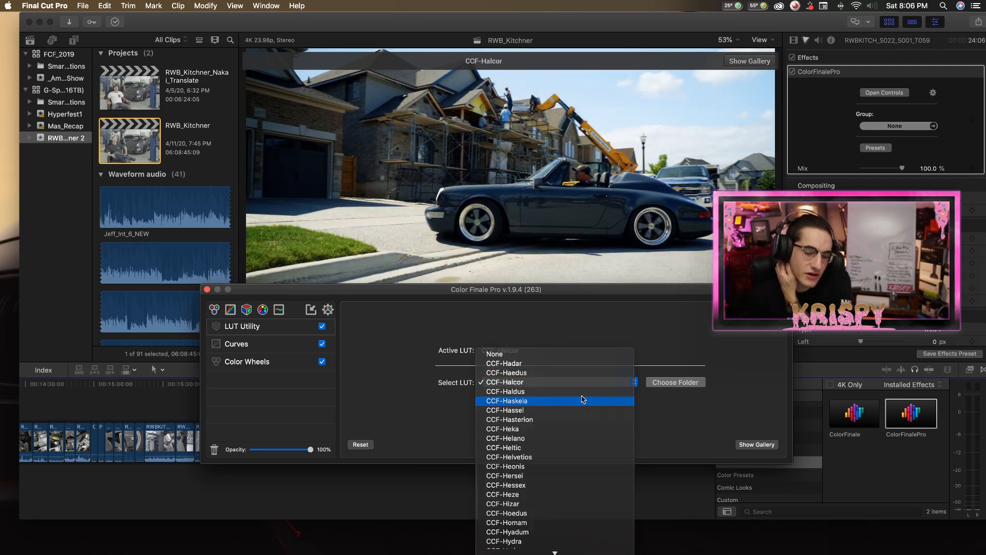
{"action": "left_click", "coordinate": [583, 398]}
{"action": "left_click", "coordinate": [585, 390]}
{"action": "left_click", "coordinate": [592, 392]}
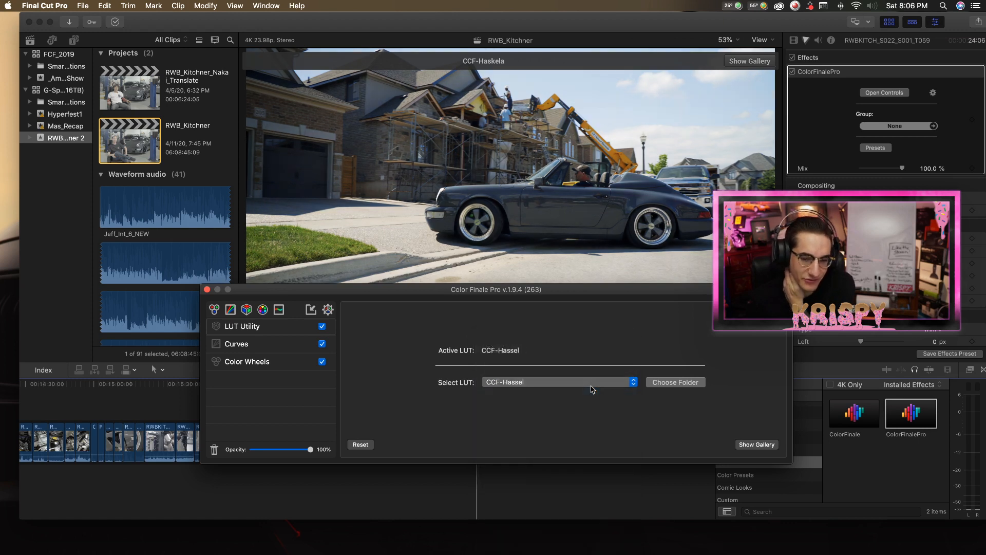
{"action": "left_click", "coordinate": [590, 389]}
{"action": "left_click", "coordinate": [591, 390]}
Try the CCF-Heka, CCF-Helano and CCF-Heltic LUTs on the convertible clip in turn.
{"action": "left_click", "coordinate": [590, 389]}
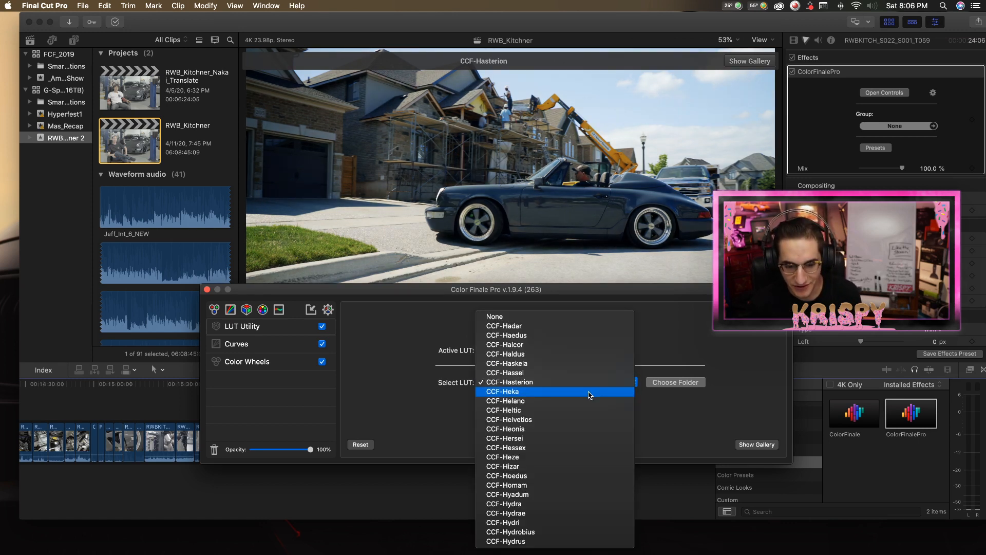
{"action": "left_click", "coordinate": [589, 392]}
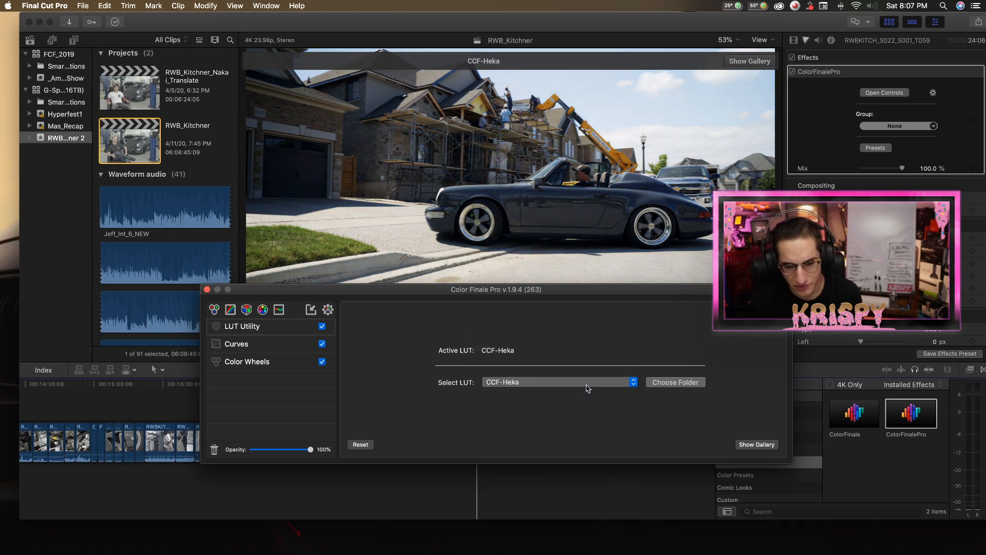
{"action": "left_click", "coordinate": [586, 390]}
{"action": "left_click", "coordinate": [587, 392]}
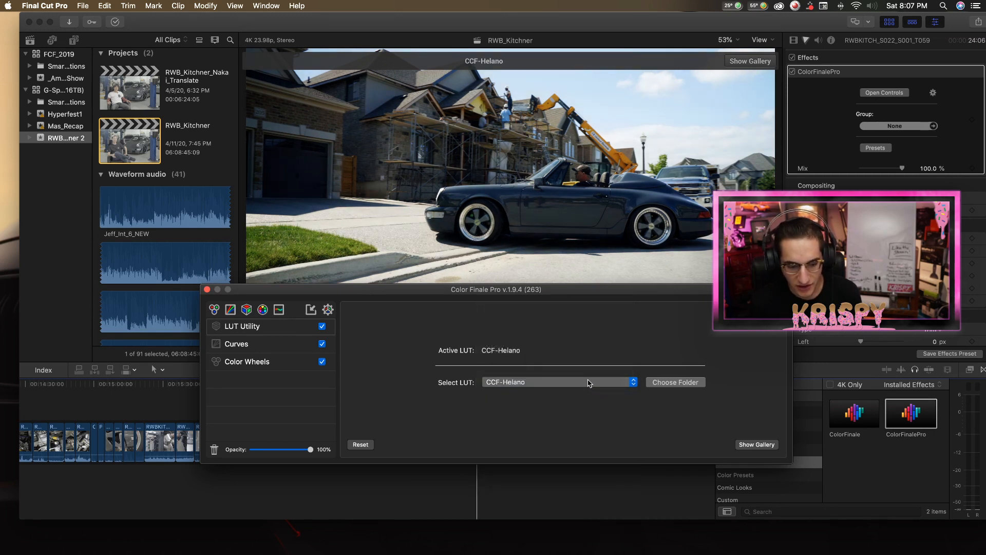
{"action": "left_click", "coordinate": [588, 381]}
{"action": "left_click", "coordinate": [587, 392]}
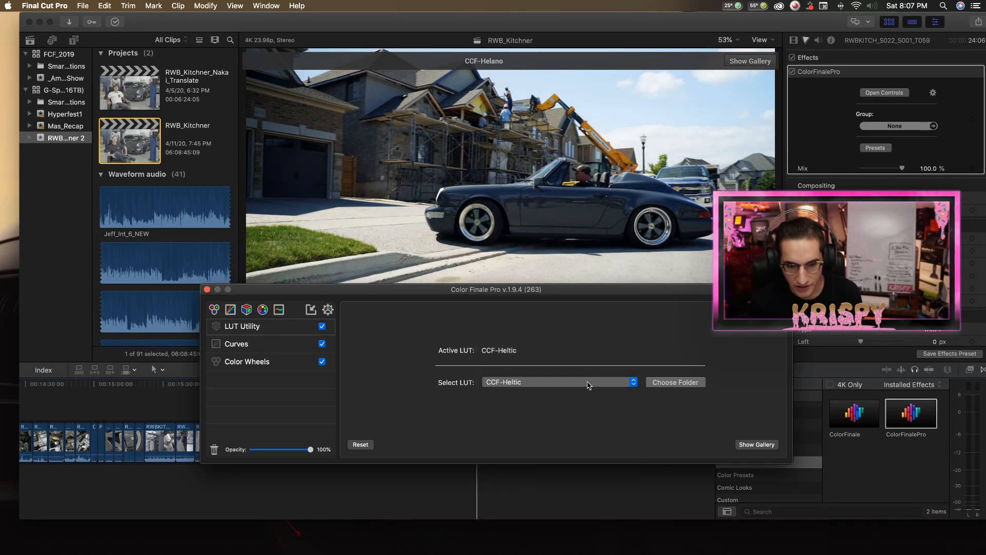
Try the CCF-Helvetios, CCF-Heonis and CCF-Hersei LUTs on the convertible clip in turn.
{"action": "left_click", "coordinate": [590, 384]}
{"action": "left_click", "coordinate": [595, 391]}
{"action": "left_click", "coordinate": [596, 386]}
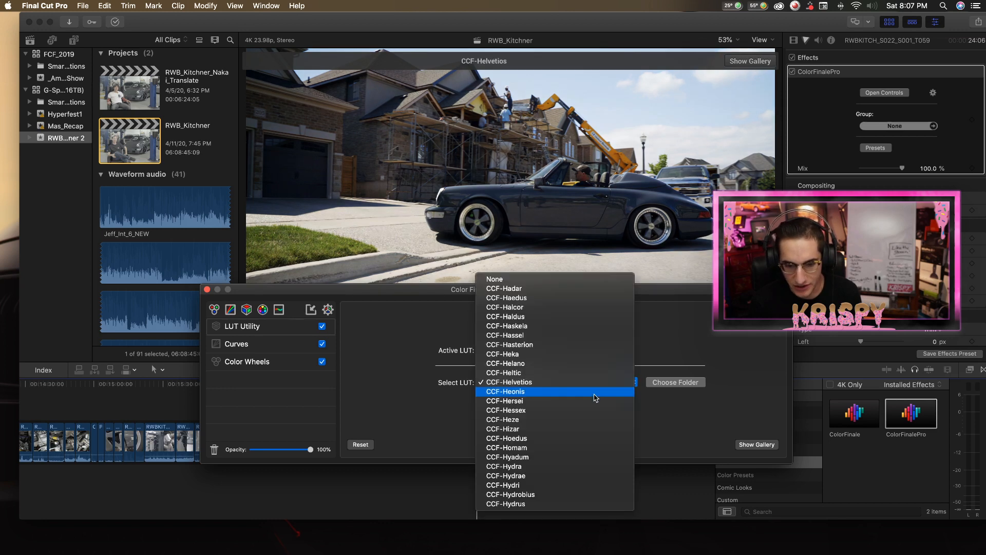
{"action": "left_click", "coordinate": [599, 392]}
{"action": "left_click", "coordinate": [605, 387]}
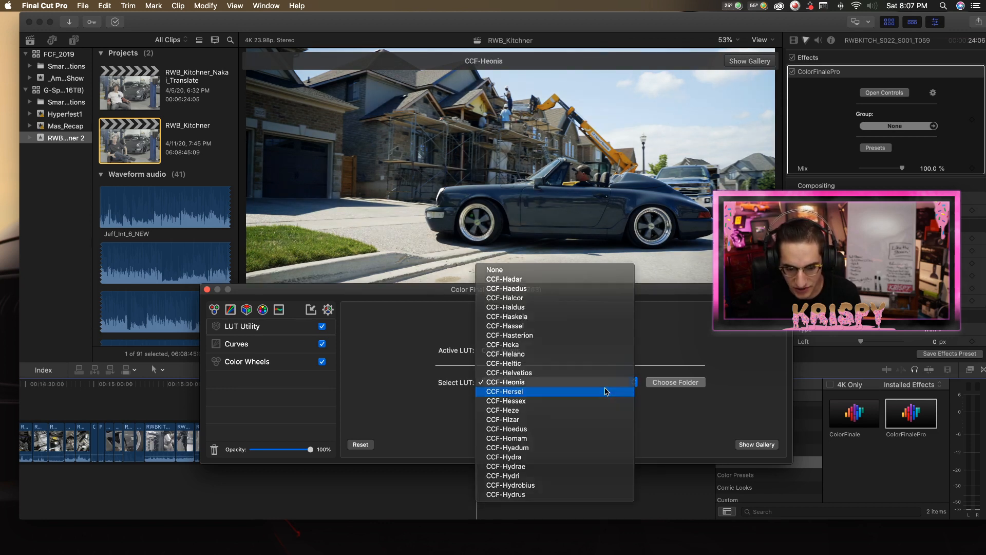
{"action": "left_click", "coordinate": [606, 392]}
Try the CCF-Hessex LUT on the clip, then apply CCF-Heze.
{"action": "left_click", "coordinate": [606, 390]}
{"action": "left_click", "coordinate": [607, 392]}
{"action": "left_click", "coordinate": [607, 392]}
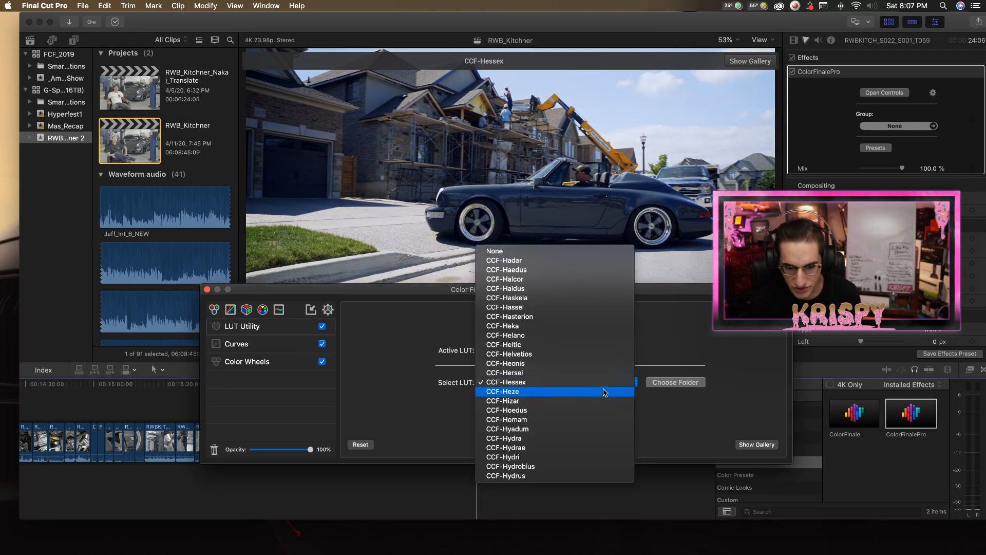
{"action": "left_click", "coordinate": [606, 388]}
Reduce the LUT Utility layer's opacity to 55%, toggling the layer off and on to compare the look.
{"action": "left_click_drag", "start_coordinate": [310, 450], "coordinate": [279, 450]}
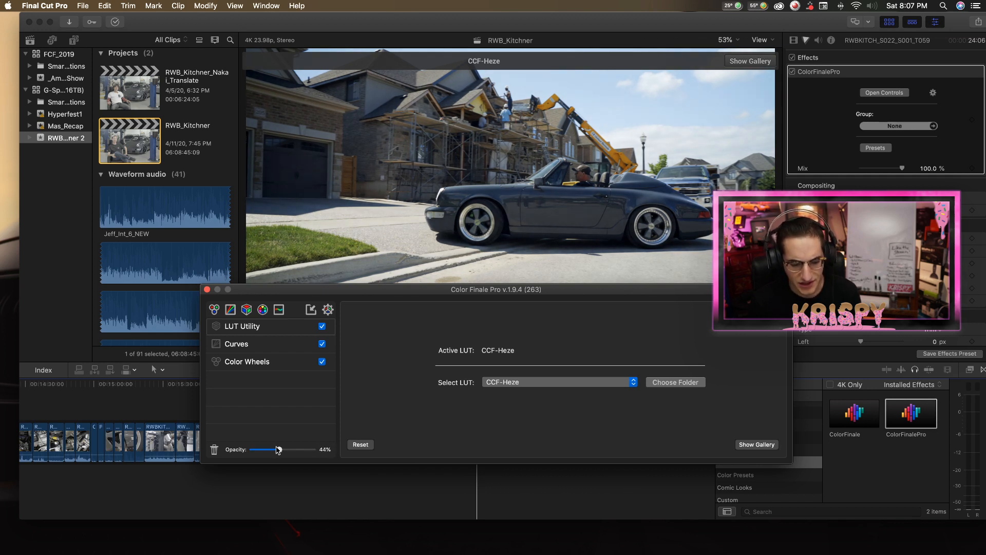
{"action": "left_click", "coordinate": [321, 327]}
{"action": "left_click", "coordinate": [322, 327]}
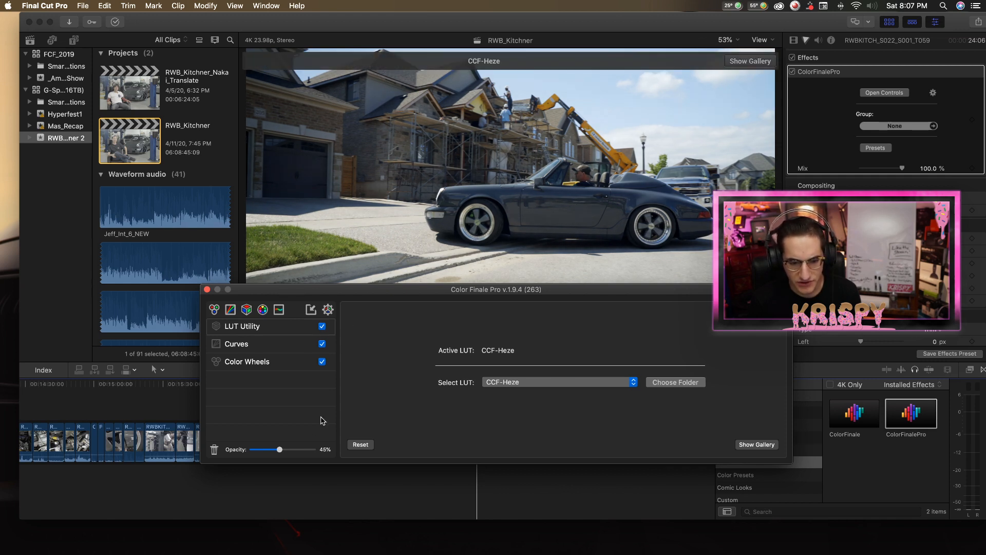
{"action": "left_click_drag", "start_coordinate": [280, 450], "coordinate": [286, 452]}
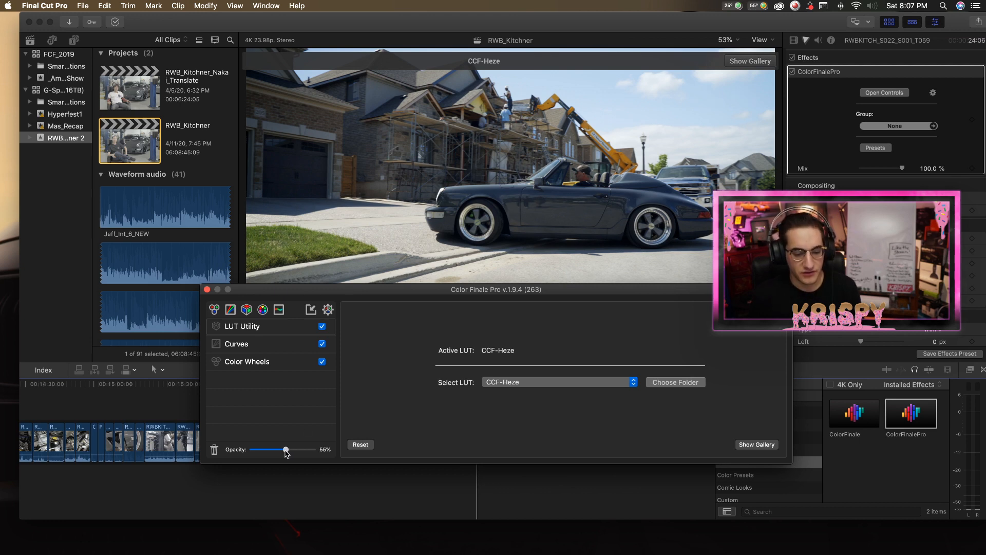
{"action": "left_click", "coordinate": [322, 327]}
{"action": "left_click", "coordinate": [322, 327]}
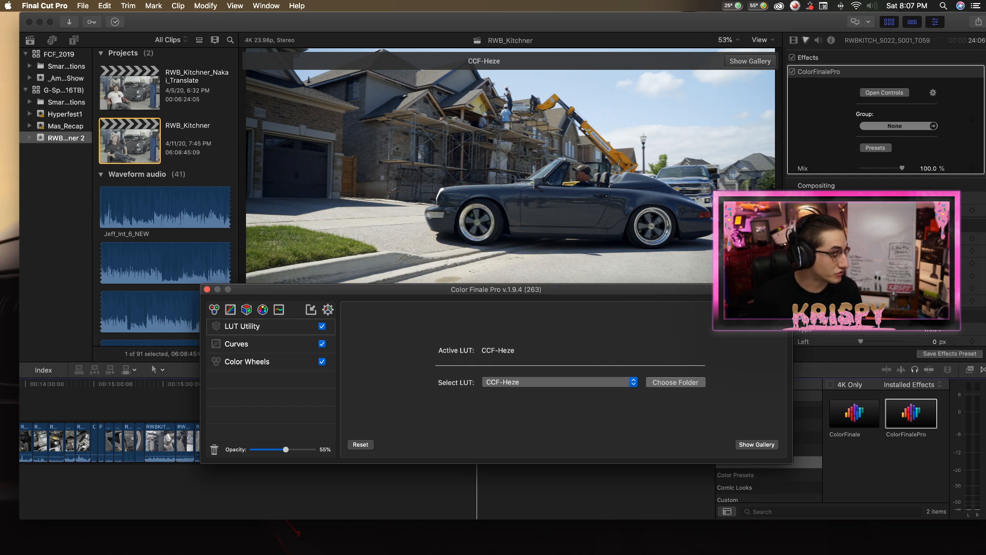
Switch to Chrome, look over the Color Finale 2 website down to its tutorials, and return to Final Cut Pro.
{"action": "left_click", "coordinate": [0, 354]}
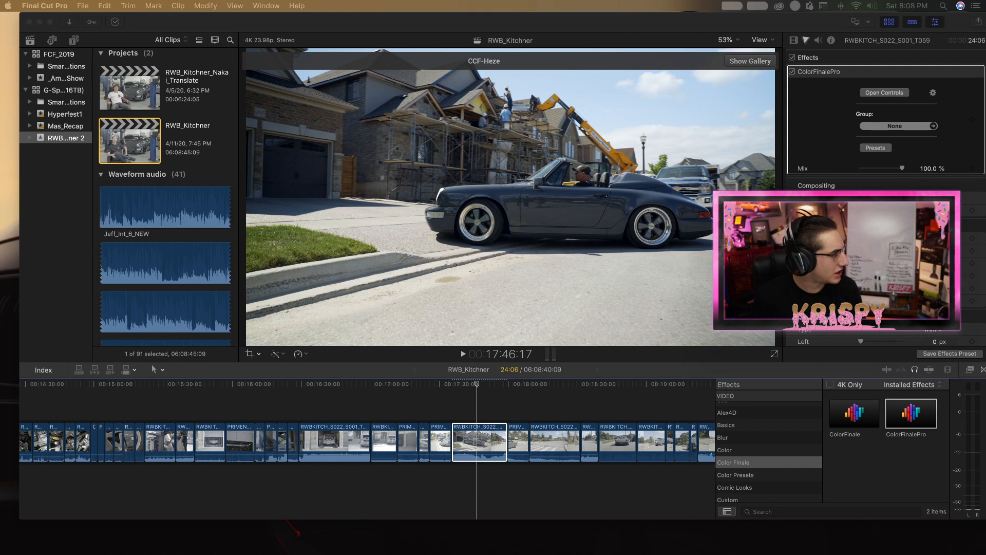
{"action": "mouse_move", "coordinate": [519, 3]}
{"action": "left_mouse_down"}
{"action": "mouse_move", "coordinate": [625, 7]}
{"action": "mouse_move", "coordinate": [512, 4]}
{"action": "left_mouse_up"}
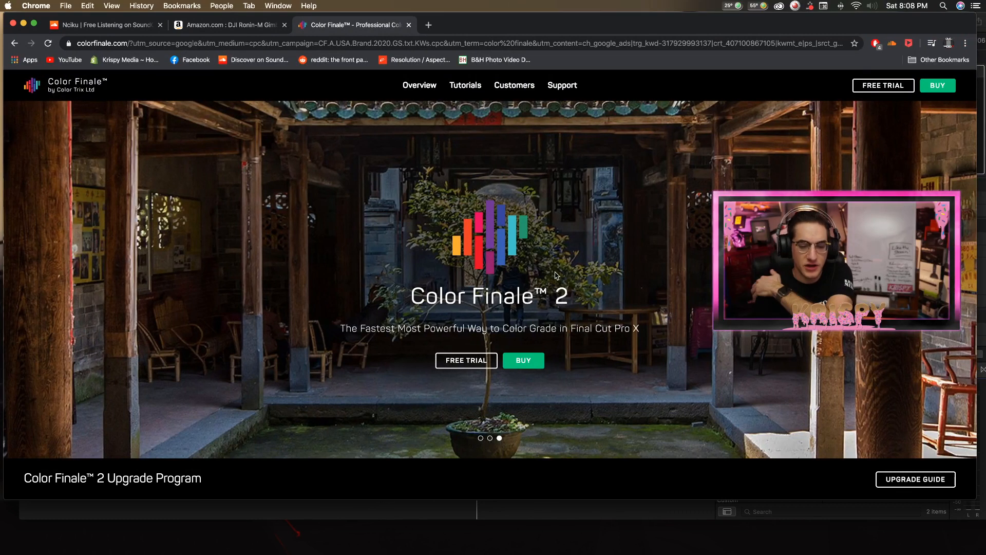
{"action": "scroll", "coordinate": [554, 274], "scroll_direction": "down", "scroll_amount": 5}
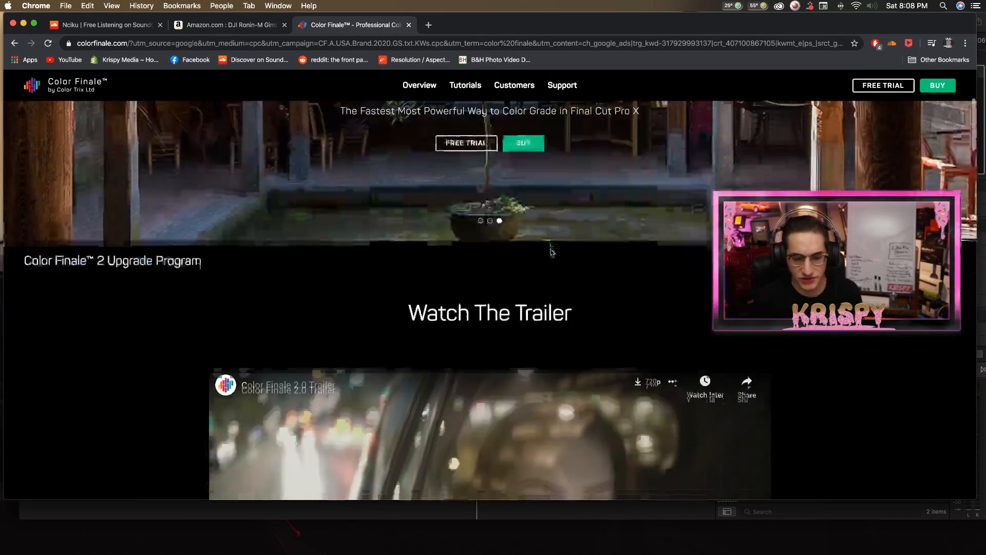
{"action": "scroll", "coordinate": [551, 252], "scroll_direction": "up", "scroll_amount": 3}
{"action": "scroll", "coordinate": [560, 236], "scroll_direction": "down", "scroll_amount": 12}
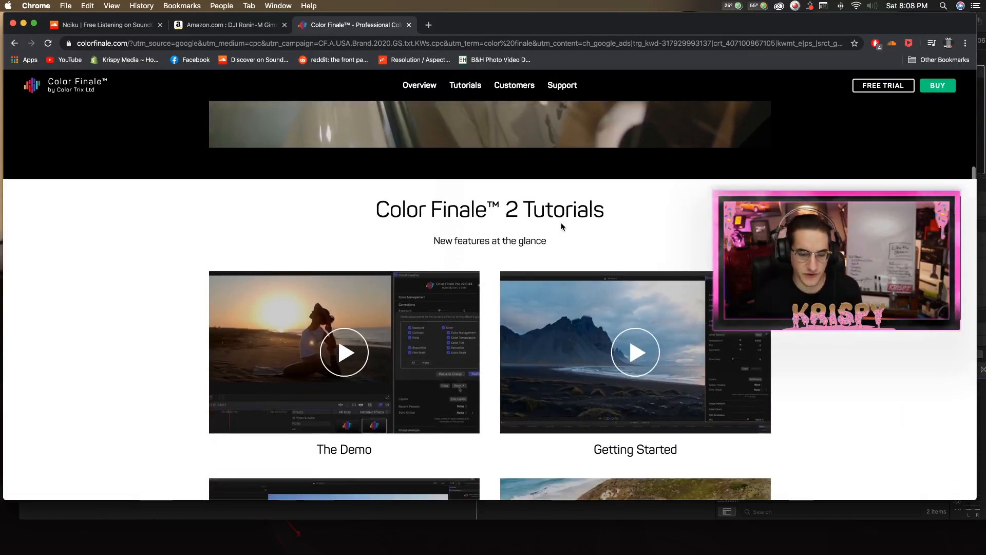
{"action": "scroll", "coordinate": [552, 229], "scroll_direction": "down", "scroll_amount": 3}
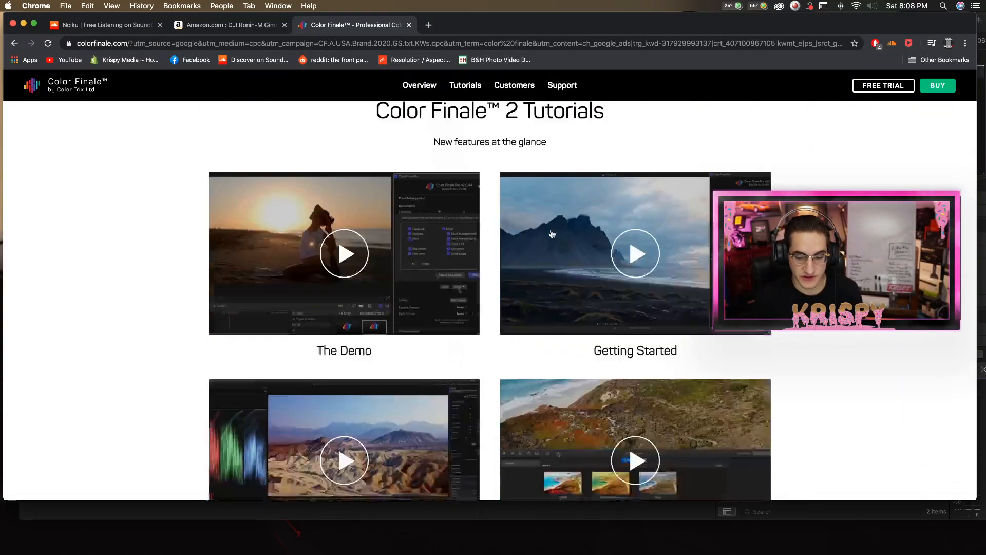
{"action": "scroll", "coordinate": [514, 325], "scroll_direction": "down", "scroll_amount": 20}
{"action": "scroll", "coordinate": [503, 351], "scroll_direction": "down", "scroll_amount": 12}
{"action": "scroll", "coordinate": [503, 355], "scroll_direction": "down", "scroll_amount": 5}
{"action": "scroll", "coordinate": [488, 257], "scroll_direction": "up", "scroll_amount": 20}
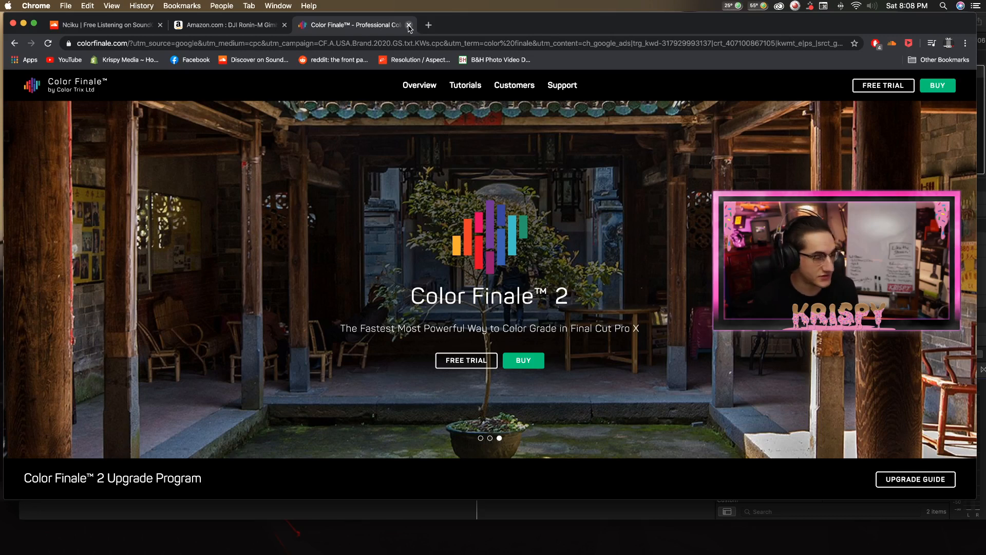
{"action": "left_click", "coordinate": [22, 24]}
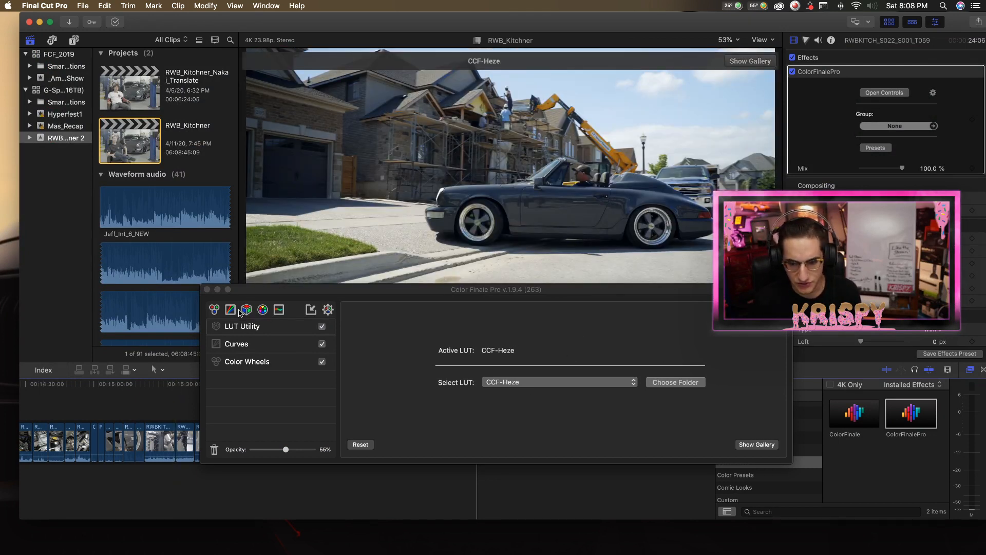
Add a 6 Vectors layer and try a red hue of -0.085, inspecting the driver at 150% magnification.
{"action": "left_click", "coordinate": [263, 310]}
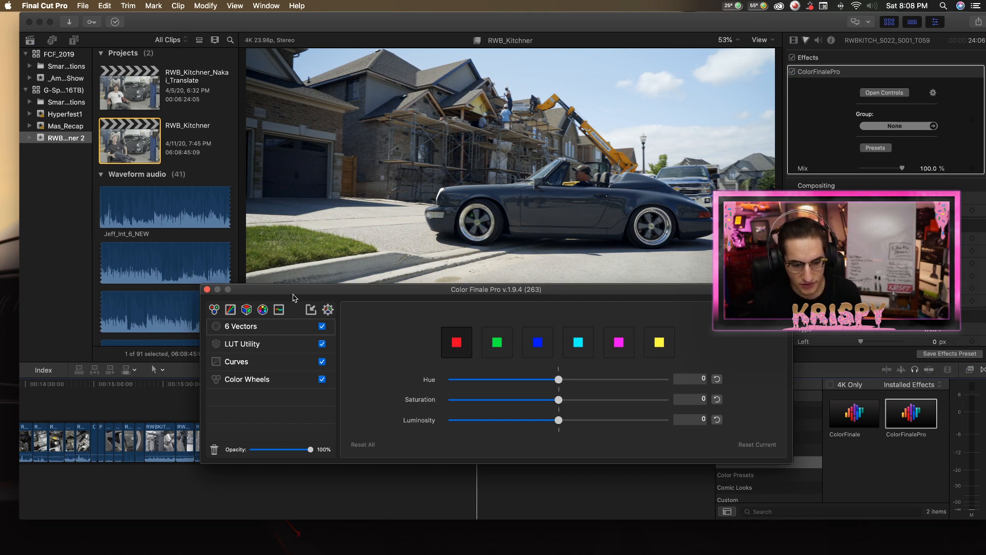
{"action": "mouse_move", "coordinate": [558, 380]}
{"action": "left_mouse_down"}
{"action": "mouse_move", "coordinate": [611, 381]}
{"action": "mouse_move", "coordinate": [519, 381]}
{"action": "mouse_move", "coordinate": [596, 380]}
{"action": "mouse_move", "coordinate": [533, 380]}
{"action": "mouse_move", "coordinate": [569, 380]}
{"action": "mouse_move", "coordinate": [537, 380]}
{"action": "mouse_move", "coordinate": [564, 380]}
{"action": "mouse_move", "coordinate": [538, 380]}
{"action": "mouse_move", "coordinate": [549, 380]}
{"action": "left_mouse_up"}
{"action": "left_click", "coordinate": [726, 40]}
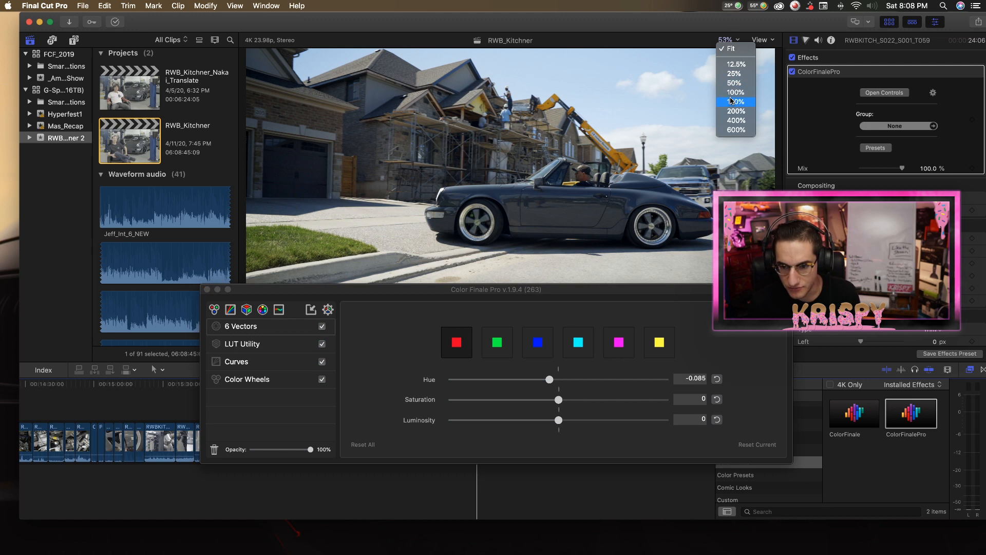
{"action": "left_click", "coordinate": [730, 100]}
{"action": "key", "text": "space"}
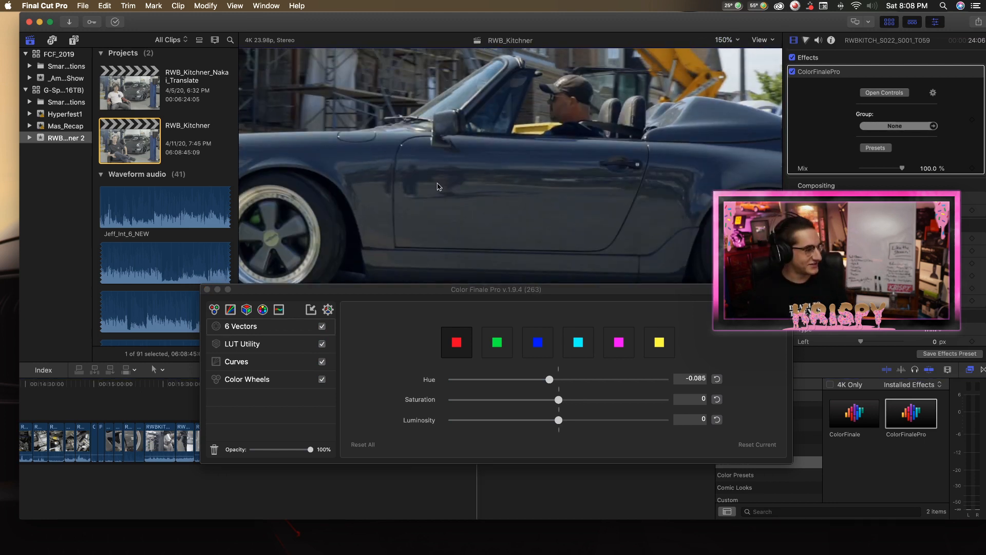
Set the red vector's hue to 0.02 while checking the driver's skin, then fit the whole frame in the viewer.
{"action": "left_click_drag", "start_coordinate": [549, 379], "coordinate": [557, 383]}
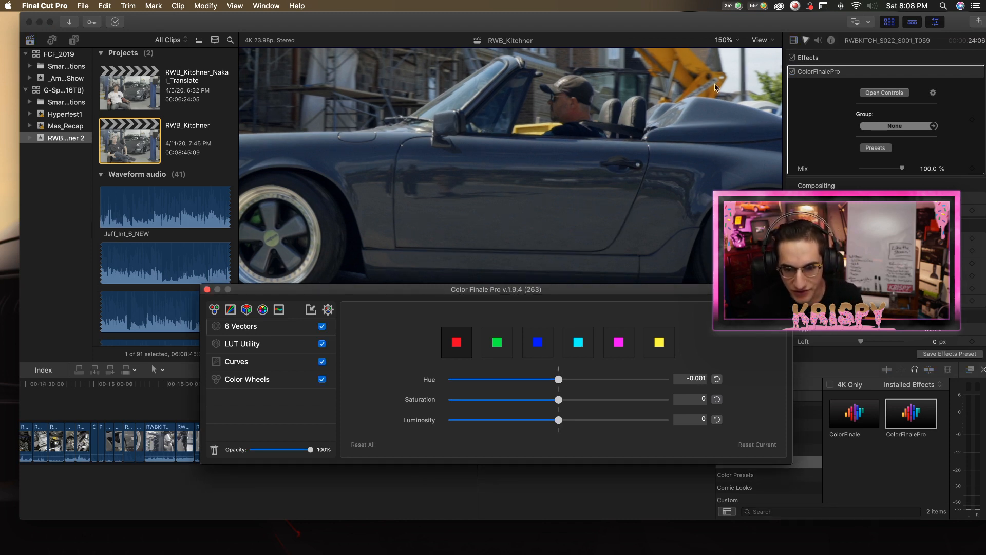
{"action": "left_click", "coordinate": [743, 52]}
{"action": "key", "text": "space"}
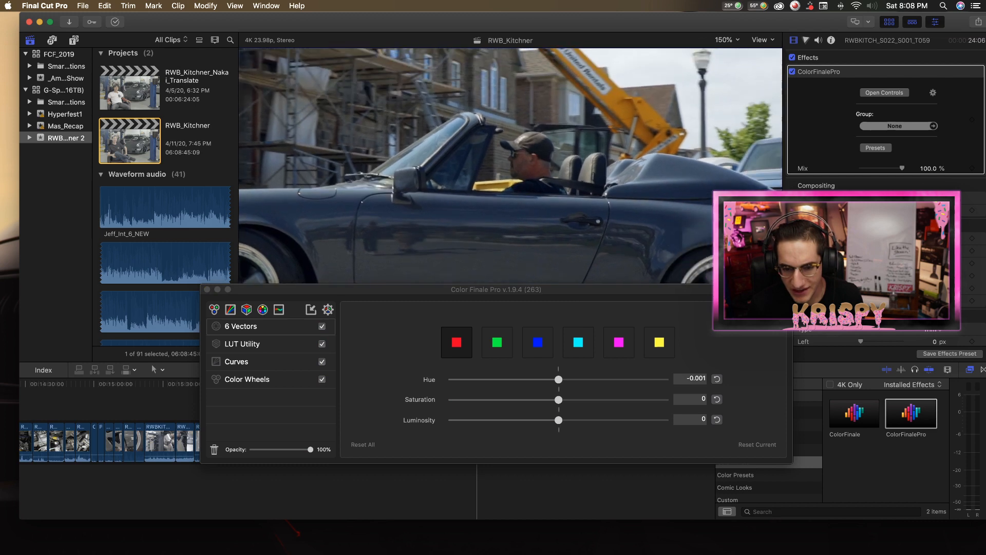
{"action": "mouse_move", "coordinate": [558, 379]}
{"action": "left_mouse_down"}
{"action": "mouse_move", "coordinate": [525, 386]}
{"action": "mouse_move", "coordinate": [575, 387]}
{"action": "mouse_move", "coordinate": [513, 387]}
{"action": "mouse_move", "coordinate": [597, 387]}
{"action": "mouse_move", "coordinate": [545, 387]}
{"action": "mouse_move", "coordinate": [563, 386]}
{"action": "left_mouse_up"}
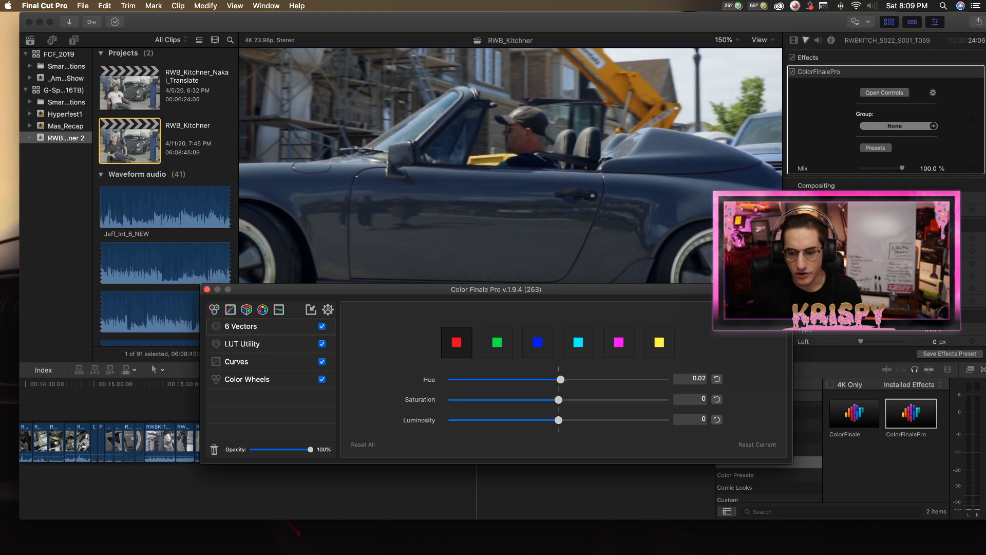
{"action": "key", "text": "space"}
{"action": "left_click", "coordinate": [725, 39]}
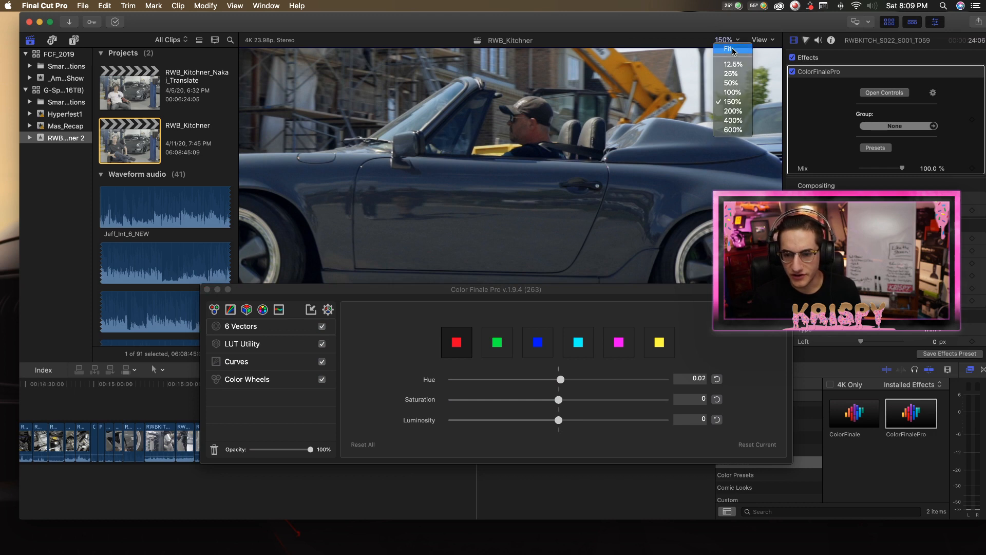
{"action": "left_click", "coordinate": [735, 51]}
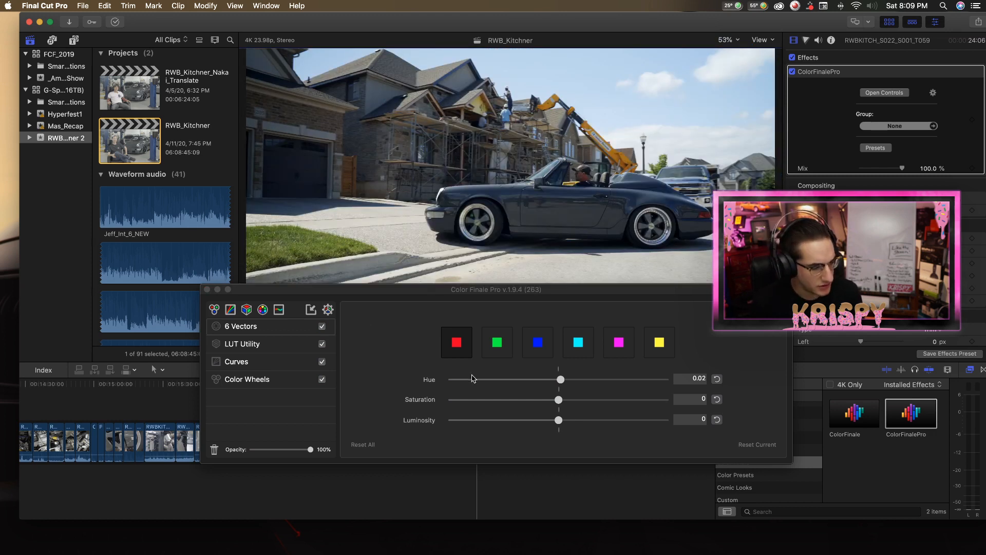
Set the green vector's hue to -0.415 and its saturation to 0.217.
{"action": "left_click", "coordinate": [496, 338]}
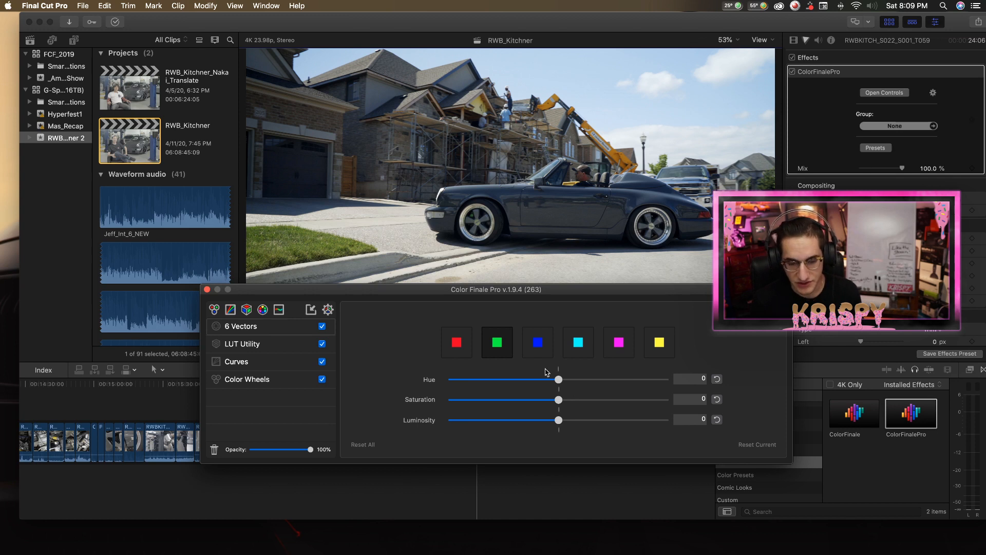
{"action": "left_click_drag", "start_coordinate": [555, 382], "coordinate": [548, 363]}
{"action": "left_click_drag", "start_coordinate": [452, 379], "coordinate": [582, 399]}
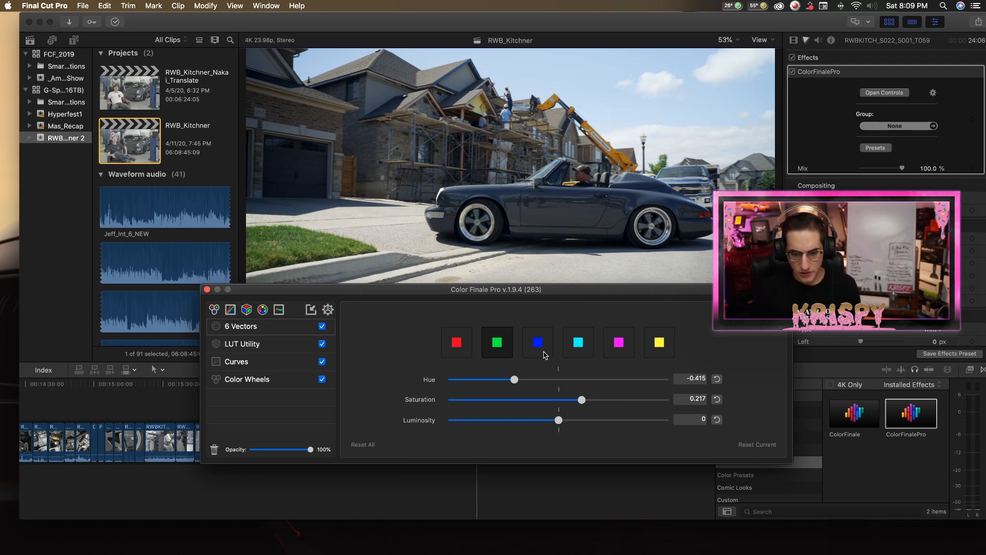
Try hue shifts on the blue vector in both directions and set its hue to about 0.026.
{"action": "left_click", "coordinate": [539, 350]}
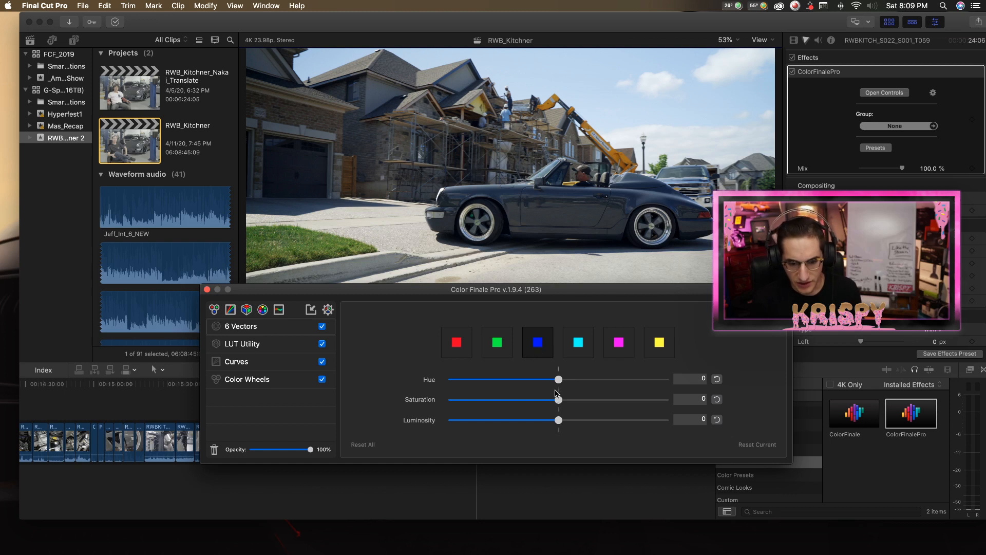
{"action": "left_click_drag", "start_coordinate": [559, 381], "coordinate": [524, 380]}
{"action": "left_click_drag", "start_coordinate": [584, 390], "coordinate": [563, 386]}
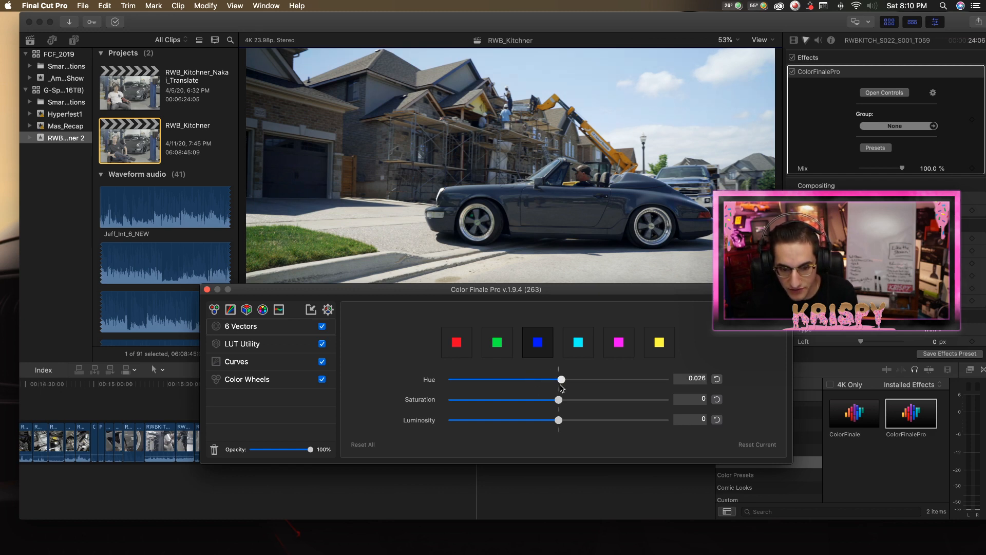
{"action": "left_click_drag", "start_coordinate": [558, 400], "coordinate": [559, 420]}
Fine-tune the cyan vector's hue in the 6 Vectors layer.
{"action": "left_click", "coordinate": [579, 337]}
{"action": "mouse_move", "coordinate": [557, 380]}
{"action": "left_mouse_down"}
{"action": "mouse_move", "coordinate": [569, 382]}
{"action": "mouse_move", "coordinate": [559, 386]}
{"action": "left_mouse_up"}
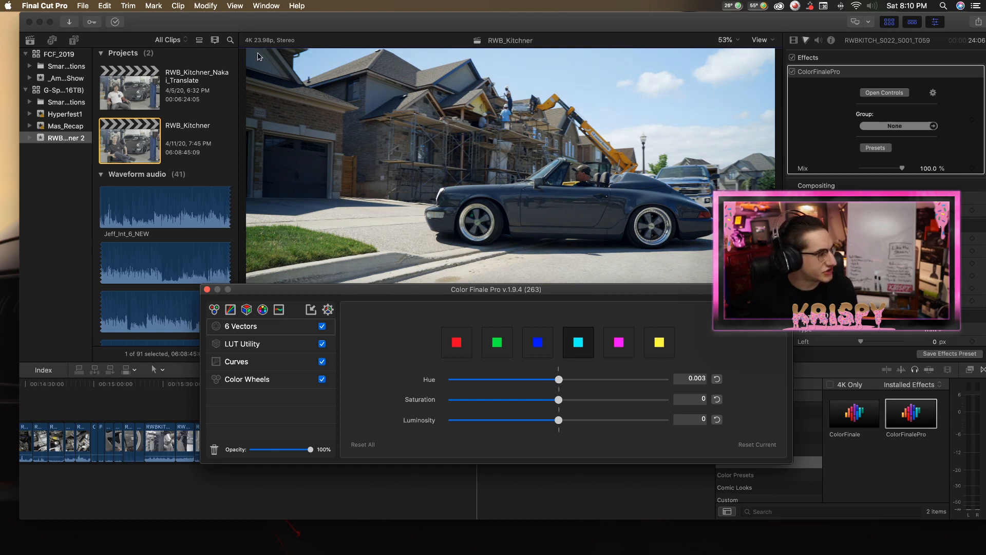
{"action": "mouse_move", "coordinate": [559, 380]}
{"action": "left_mouse_down"}
{"action": "mouse_move", "coordinate": [585, 384]}
{"action": "mouse_move", "coordinate": [564, 383]}
{"action": "mouse_move", "coordinate": [572, 402]}
{"action": "mouse_move", "coordinate": [544, 402]}
{"action": "mouse_move", "coordinate": [665, 381]}
{"action": "mouse_move", "coordinate": [450, 382]}
{"action": "mouse_move", "coordinate": [469, 399]}
{"action": "mouse_move", "coordinate": [627, 380]}
{"action": "mouse_move", "coordinate": [401, 381]}
{"action": "mouse_move", "coordinate": [616, 389]}
{"action": "mouse_move", "coordinate": [565, 388]}
{"action": "left_mouse_up"}
Pass over the magenta vector and set the yellow vector's hue to -0.038 and its saturation to 0.116.
{"action": "left_click", "coordinate": [612, 350]}
{"action": "left_click", "coordinate": [655, 351]}
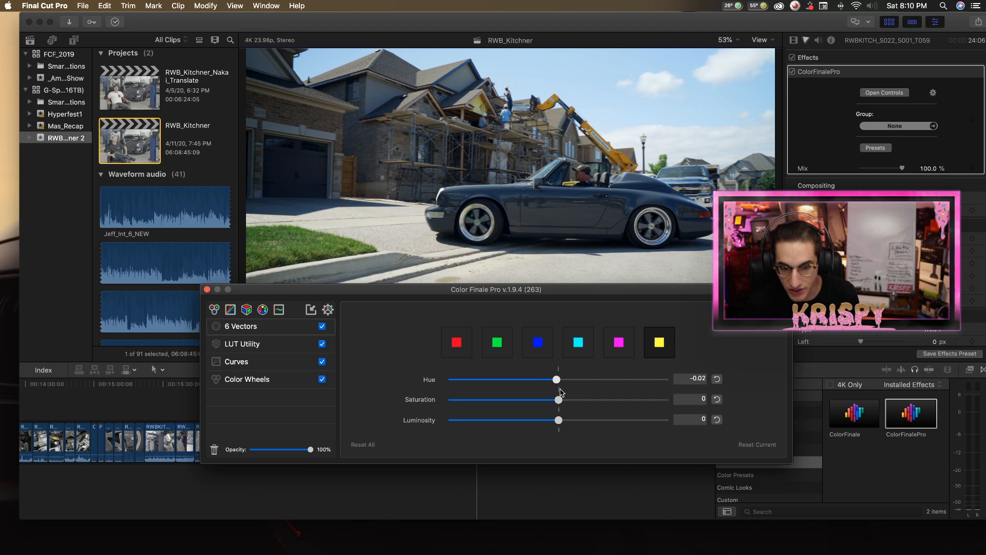
{"action": "left_click_drag", "start_coordinate": [570, 393], "coordinate": [592, 389]}
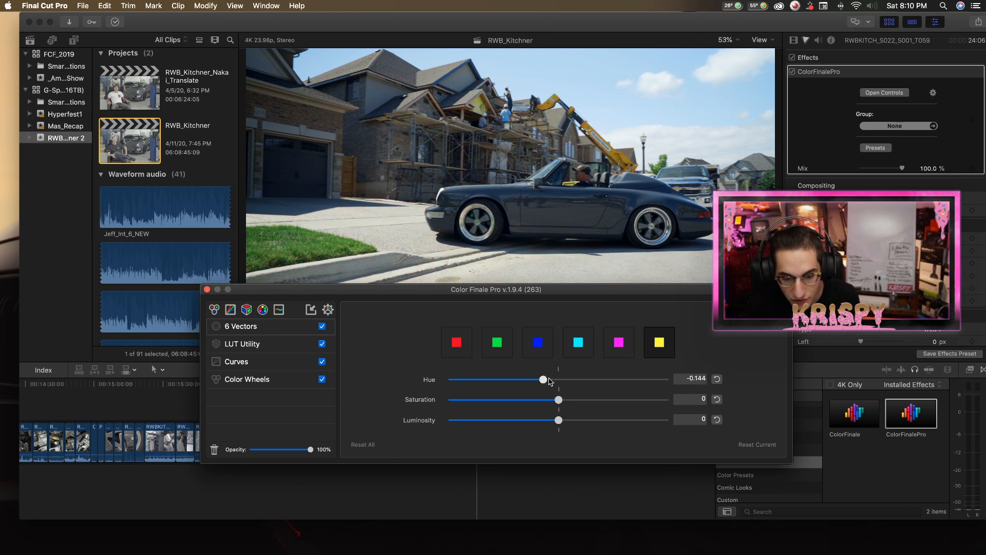
{"action": "left_click_drag", "start_coordinate": [549, 381], "coordinate": [571, 406]}
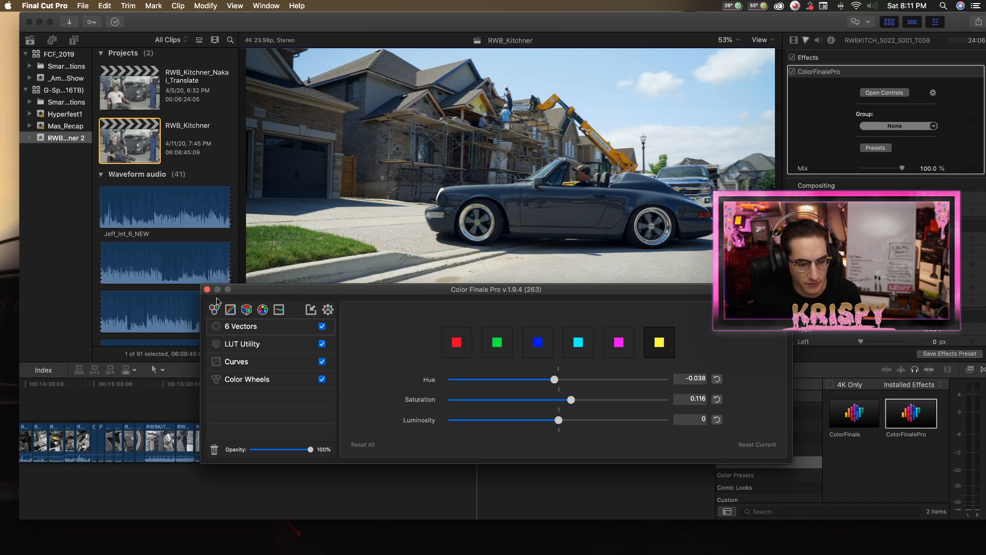
Disable the LUT Utility layer that uses the CCF-Heze LUT.
{"action": "left_click", "coordinate": [245, 363]}
{"action": "left_click", "coordinate": [248, 345]}
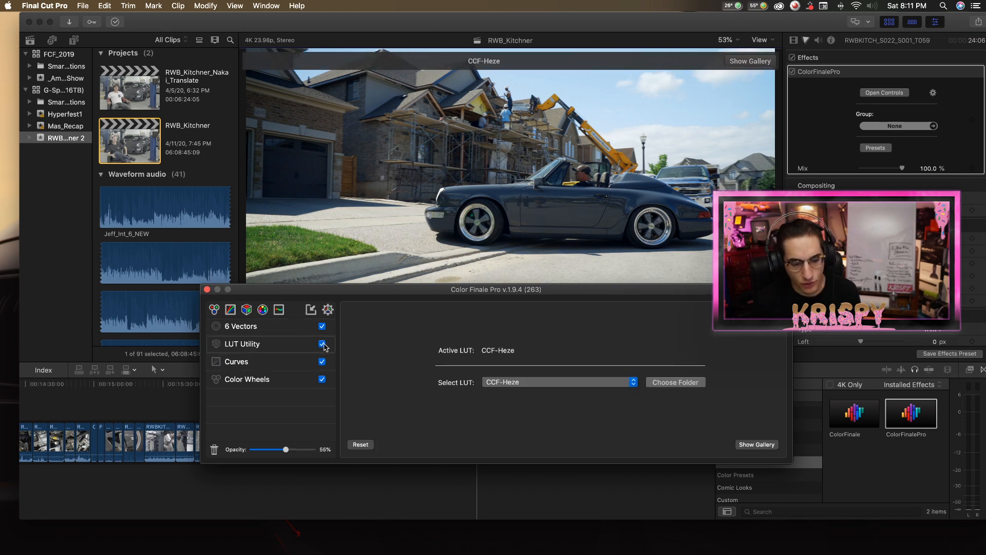
{"action": "left_click", "coordinate": [322, 344]}
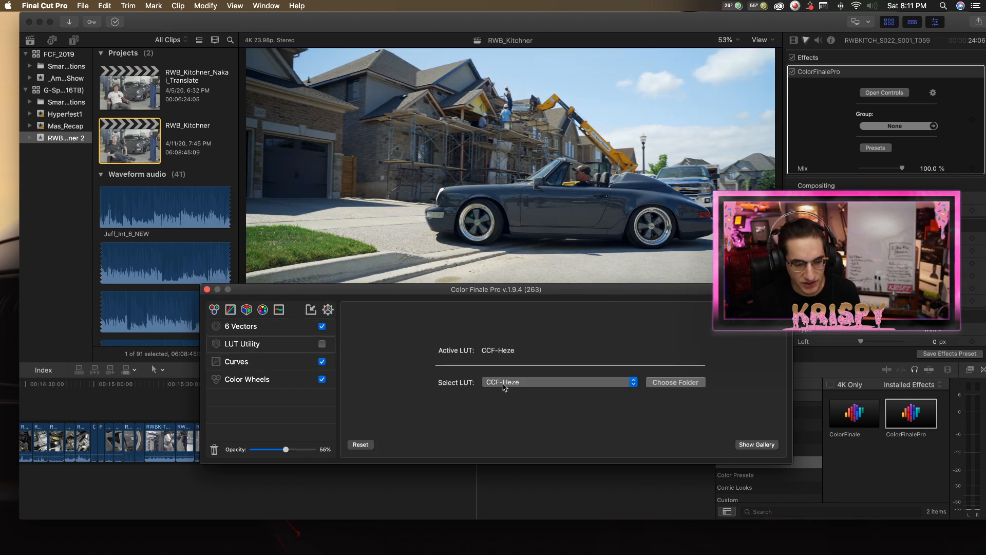
Add a second LUT Utility layer below 6 Vectors with the CCF-Halcor LUT at 25% opacity, then close the grading controls.
{"action": "left_click", "coordinate": [250, 309]}
{"action": "left_click_drag", "start_coordinate": [256, 327], "coordinate": [264, 358]}
{"action": "left_click", "coordinate": [582, 381]}
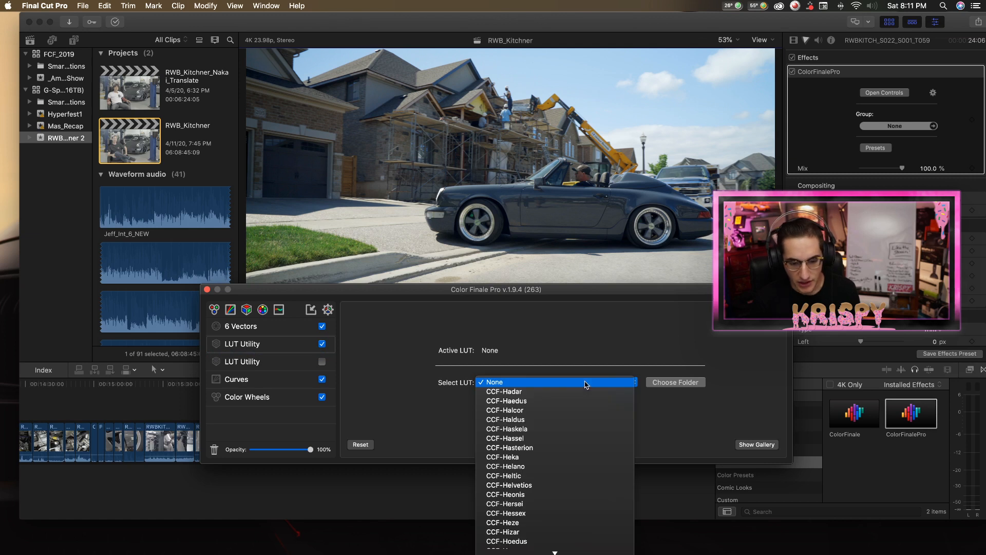
{"action": "left_click", "coordinate": [577, 411]}
{"action": "left_click_drag", "start_coordinate": [298, 450], "coordinate": [268, 457]}
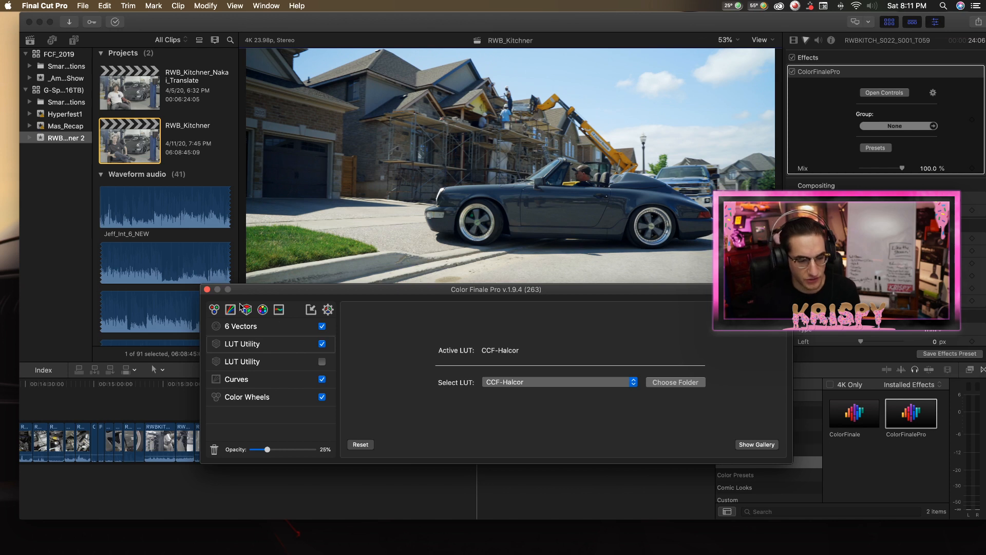
{"action": "left_click", "coordinate": [208, 290]}
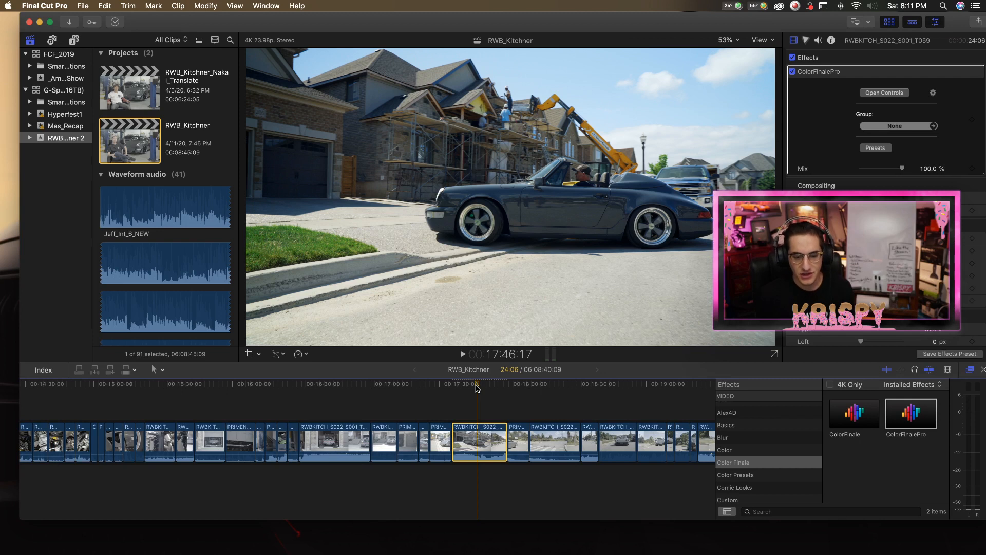
Play and scrub through the convertible clip to examine the grade at several points.
{"action": "left_click_drag", "start_coordinate": [477, 388], "coordinate": [455, 392]}
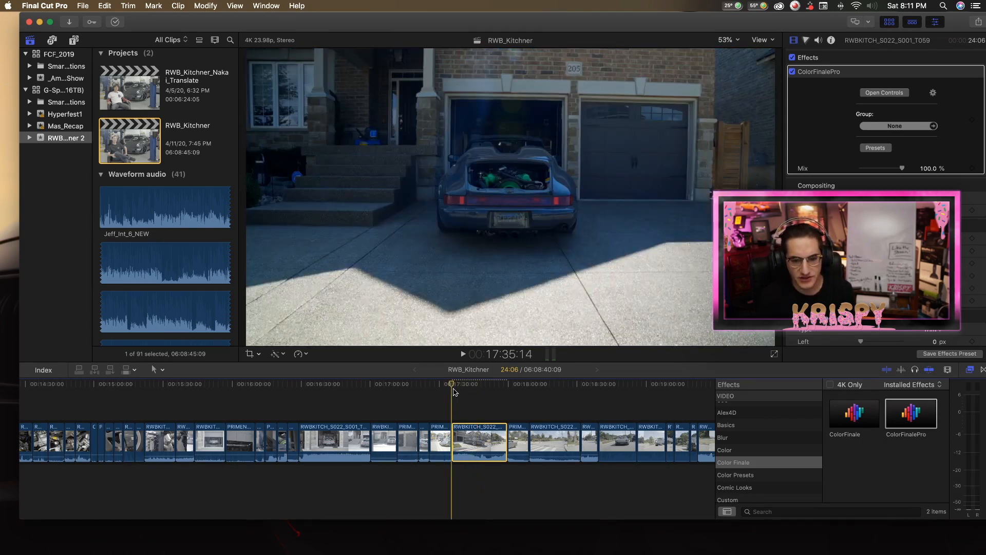
{"action": "key", "text": "space"}
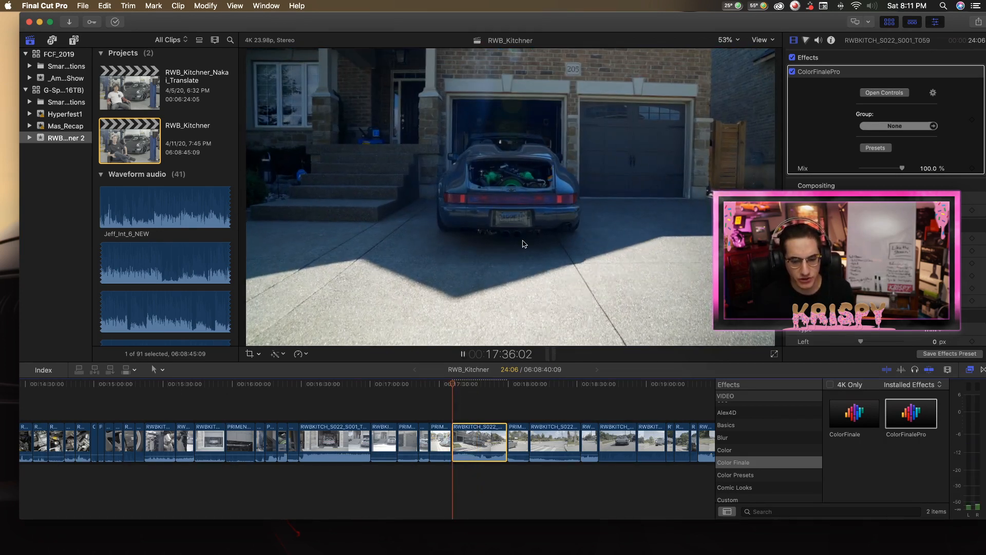
{"action": "key", "text": "space"}
{"action": "left_click_drag", "start_coordinate": [484, 390], "coordinate": [470, 390]}
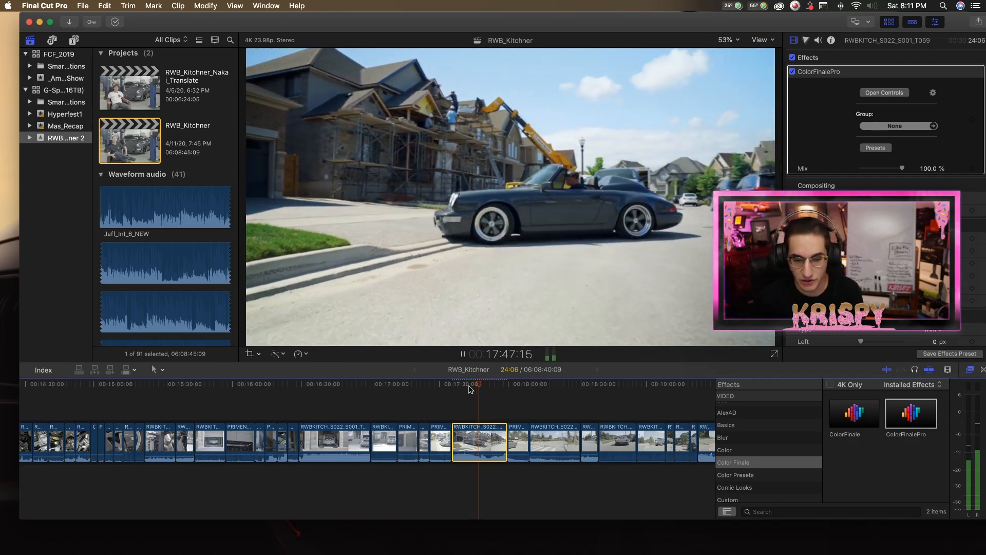
{"action": "key", "text": "space"}
{"action": "key", "text": "space"}
{"action": "key", "text": "space"}
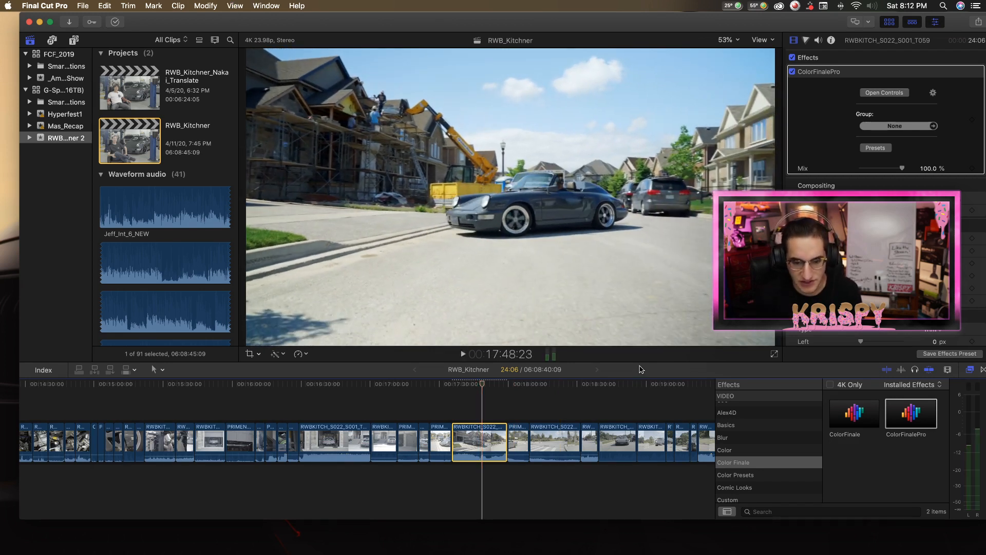
{"action": "key", "text": "space"}
{"action": "key", "text": "space"}
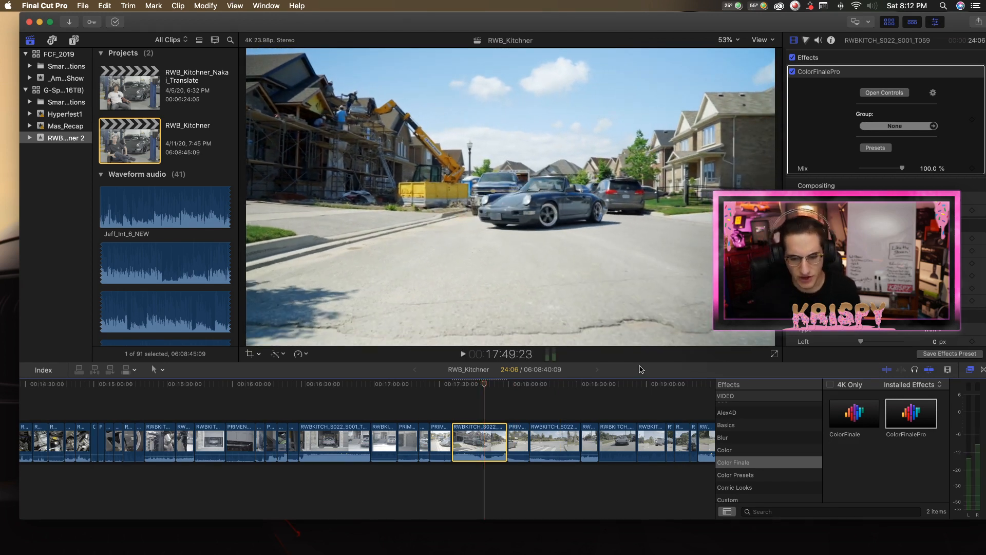
{"action": "left_click_drag", "start_coordinate": [484, 387], "coordinate": [475, 387]}
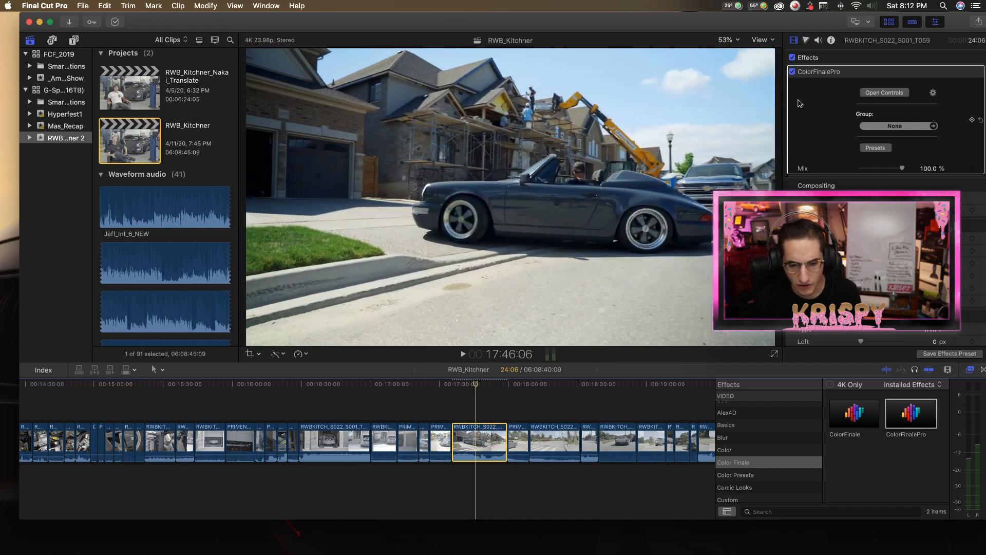
In the 6 Vectors layer, set the green vector's hue to -0.144 and its saturation to 0.116, then close the grading controls.
{"action": "left_click", "coordinate": [728, 40]}
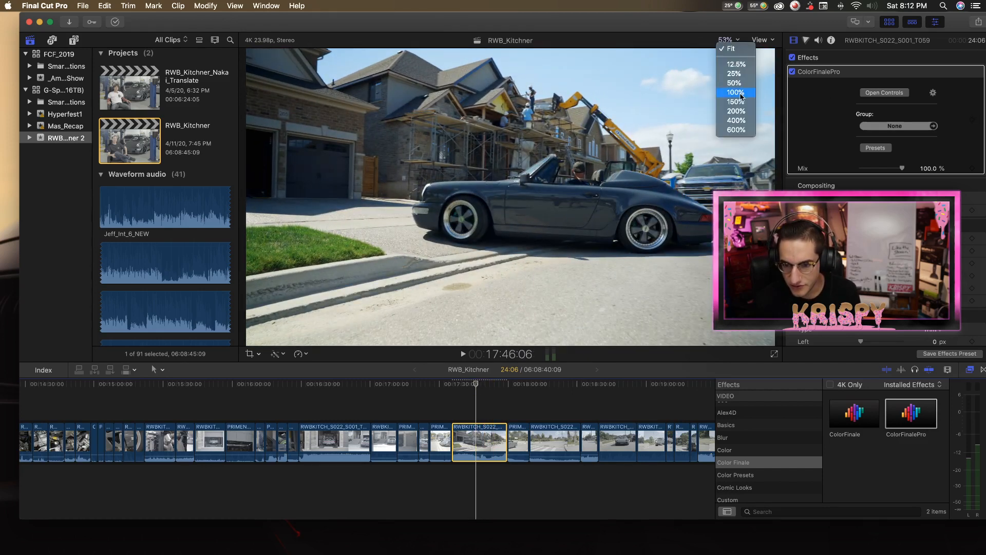
{"action": "left_click", "coordinate": [742, 113]}
{"action": "scroll", "coordinate": [742, 113], "scroll_direction": "left", "scroll_amount": 5}
{"action": "scroll", "coordinate": [742, 114], "scroll_direction": "down", "scroll_amount": 3}
{"action": "left_click", "coordinate": [877, 96]}
{"action": "left_click", "coordinate": [253, 327]}
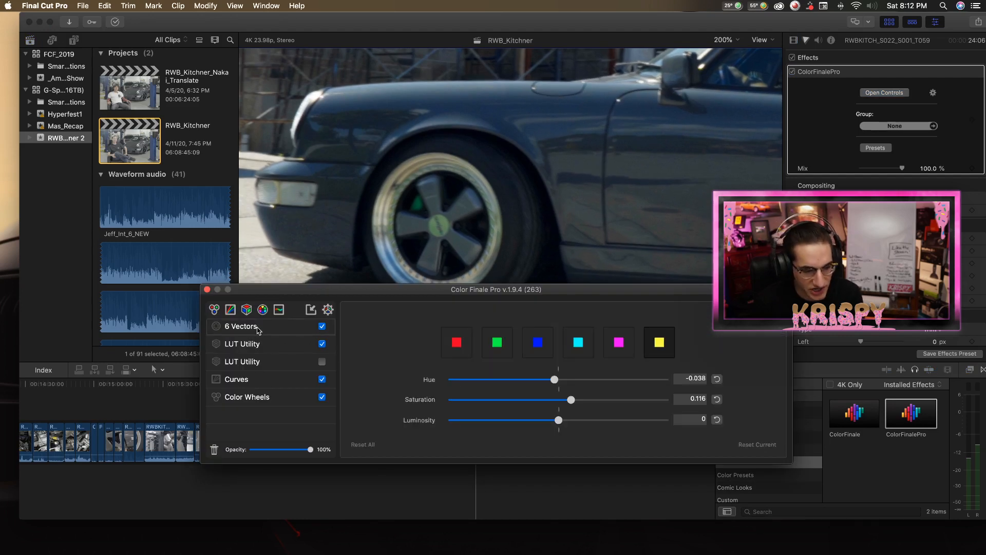
{"action": "left_click", "coordinate": [497, 342]}
{"action": "left_click_drag", "start_coordinate": [515, 380], "coordinate": [543, 383]}
{"action": "mouse_move", "coordinate": [587, 406]}
{"action": "left_mouse_down"}
{"action": "mouse_move", "coordinate": [520, 406]}
{"action": "mouse_move", "coordinate": [587, 405]}
{"action": "mouse_move", "coordinate": [576, 406]}
{"action": "left_mouse_up"}
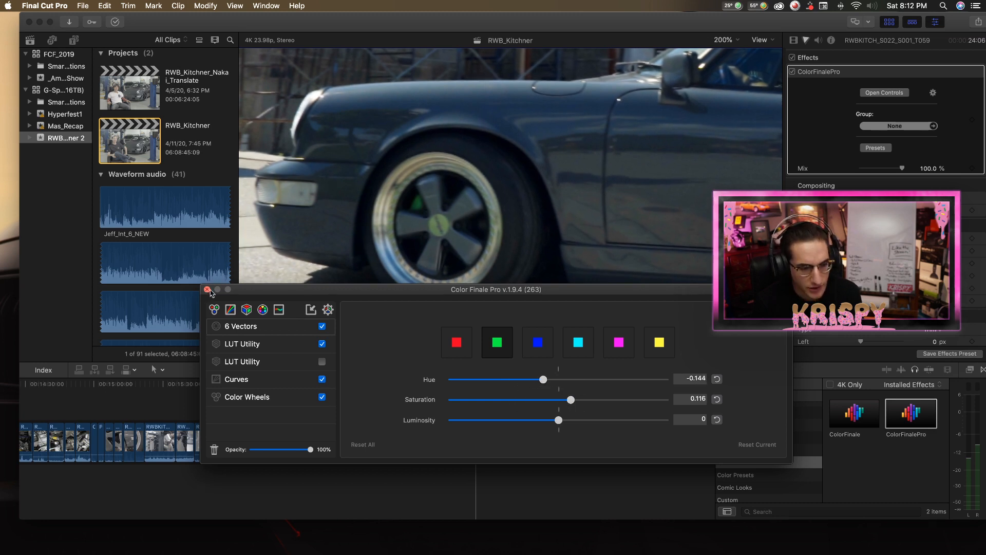
{"action": "left_click", "coordinate": [207, 290]}
Add a second ColorFinalePro effect to the convertible clip and mask it to the blue of the sky.
{"action": "left_click", "coordinate": [727, 41]}
{"action": "left_click", "coordinate": [725, 56]}
{"action": "left_click", "coordinate": [726, 40]}
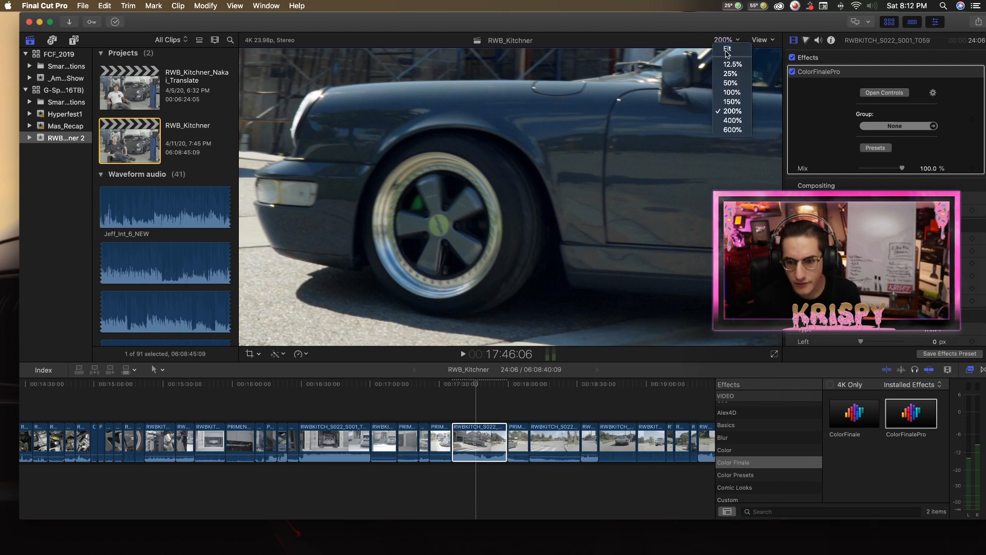
{"action": "left_click", "coordinate": [727, 49]}
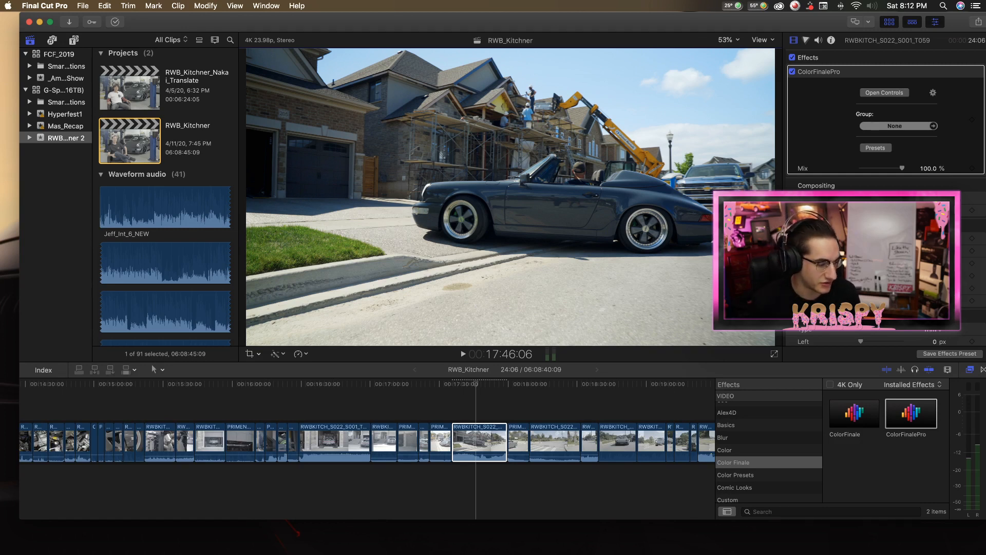
{"action": "mouse_move", "coordinate": [476, 385]}
{"action": "left_mouse_down"}
{"action": "mouse_move", "coordinate": [453, 386]}
{"action": "mouse_move", "coordinate": [478, 386]}
{"action": "left_mouse_up"}
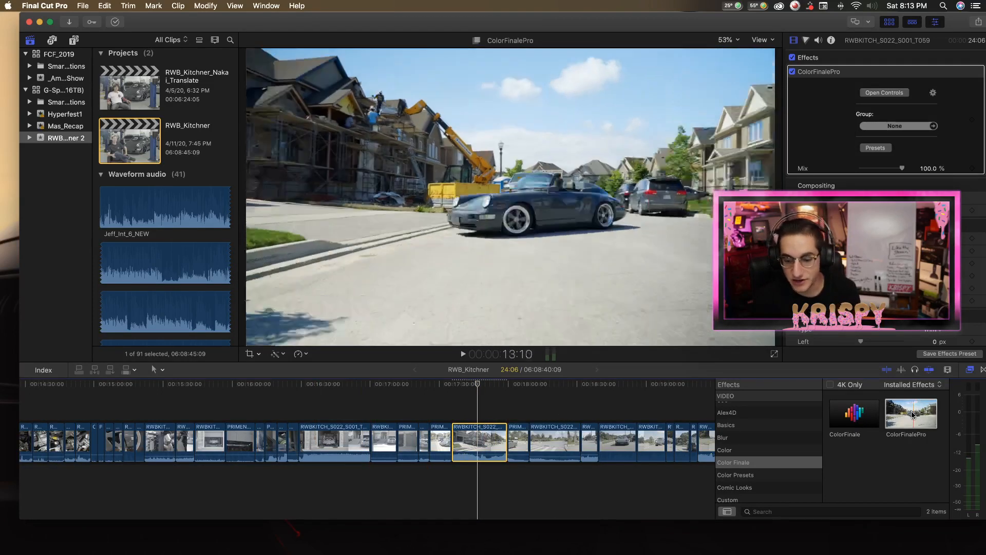
{"action": "double_click", "coordinate": [913, 416]}
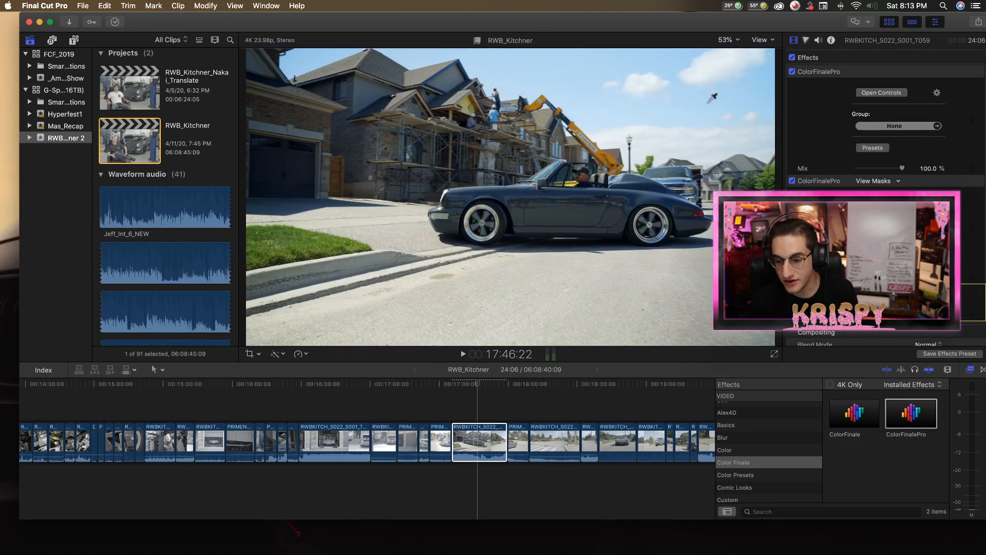
Add Color Wheels to the second ColorFinalePro effect with lift at -0.24, gain at 0.01 and saturation at 1.31.
{"action": "left_click", "coordinate": [881, 202]}
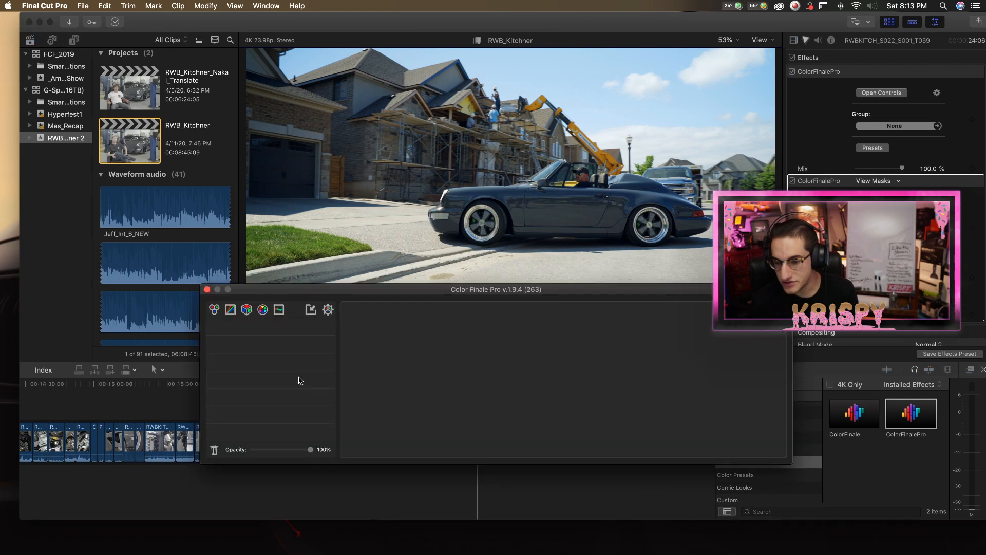
{"action": "left_click", "coordinate": [214, 309]}
{"action": "mouse_move", "coordinate": [354, 382]}
{"action": "left_mouse_down"}
{"action": "mouse_move", "coordinate": [353, 418]}
{"action": "mouse_move", "coordinate": [353, 380]}
{"action": "left_mouse_up"}
{"action": "left_click_drag", "start_coordinate": [354, 391], "coordinate": [353, 397]}
{"action": "left_click_drag", "start_coordinate": [753, 383], "coordinate": [753, 355]}
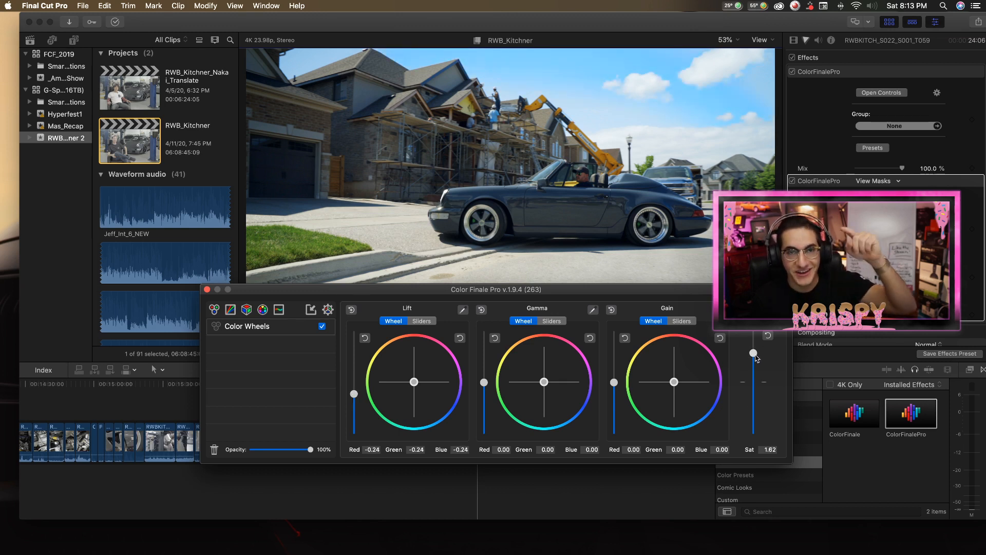
{"action": "left_click_drag", "start_coordinate": [755, 355], "coordinate": [753, 377]}
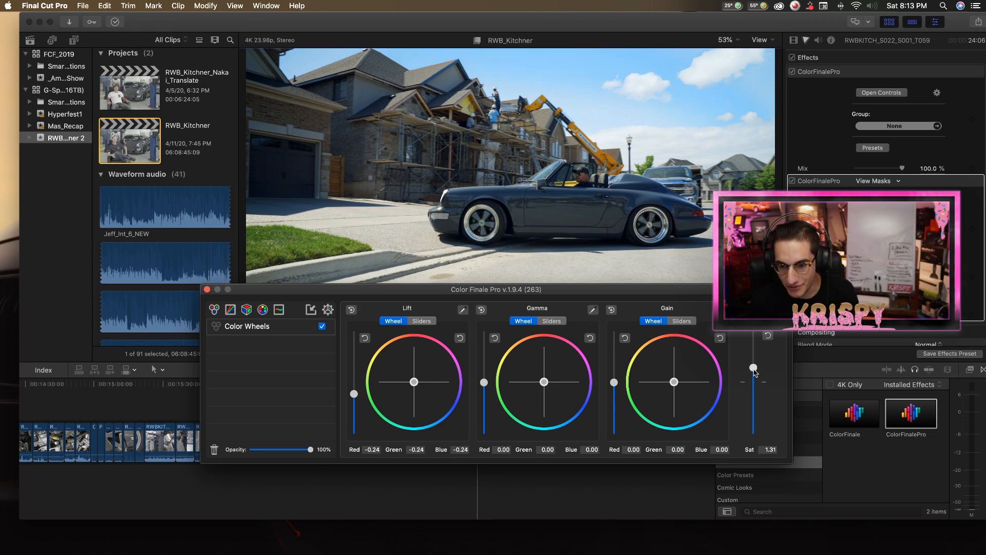
{"action": "mouse_move", "coordinate": [614, 382]}
{"action": "left_mouse_down"}
{"action": "mouse_move", "coordinate": [615, 404]}
{"action": "mouse_move", "coordinate": [616, 384]}
{"action": "left_mouse_up"}
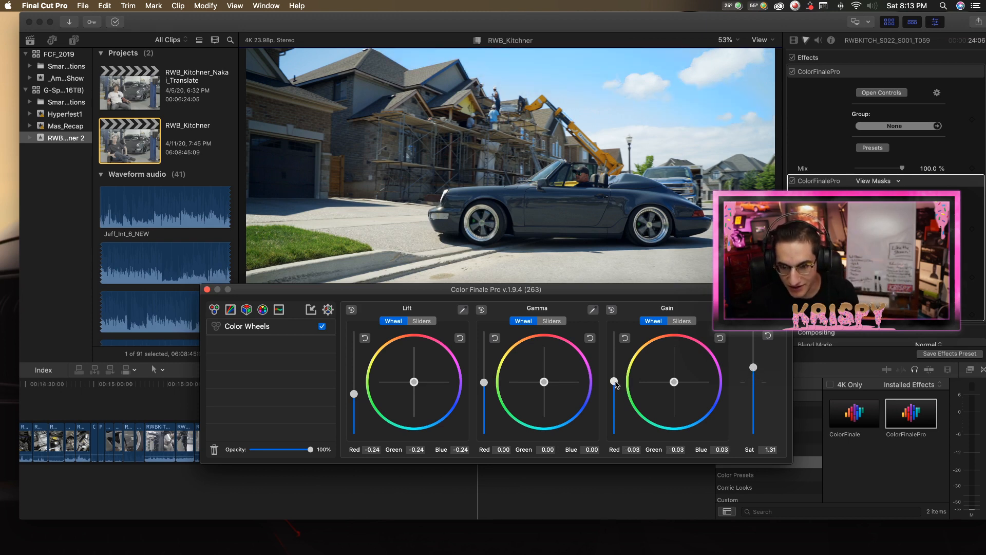
Add a Curves layer to the second effect, pull the master curve's midtones slightly down, and close the controls.
{"action": "left_click", "coordinate": [236, 311]}
{"action": "mouse_move", "coordinate": [407, 367]}
{"action": "left_mouse_down"}
{"action": "mouse_move", "coordinate": [407, 393]}
{"action": "mouse_move", "coordinate": [409, 359]}
{"action": "mouse_move", "coordinate": [409, 368]}
{"action": "left_mouse_up"}
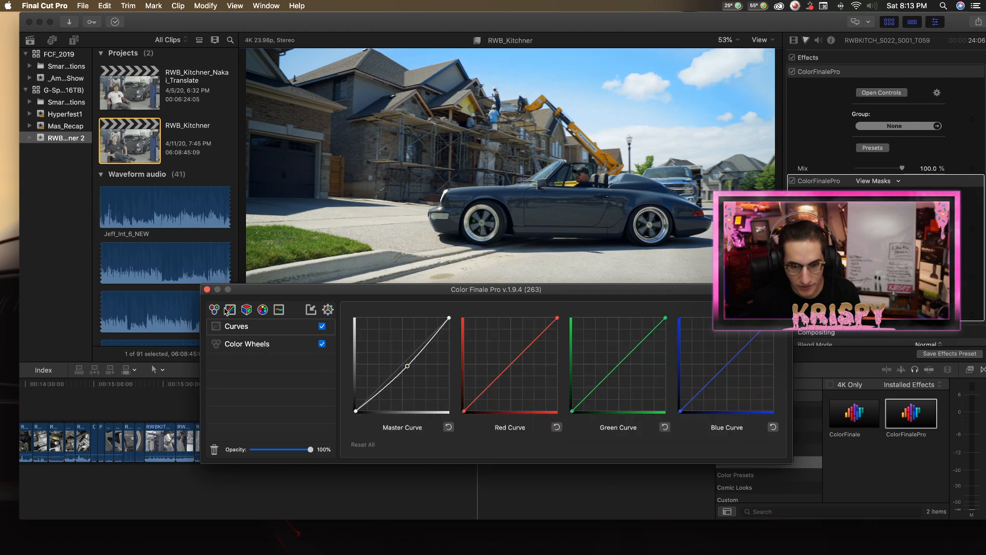
{"action": "left_click", "coordinate": [207, 290]}
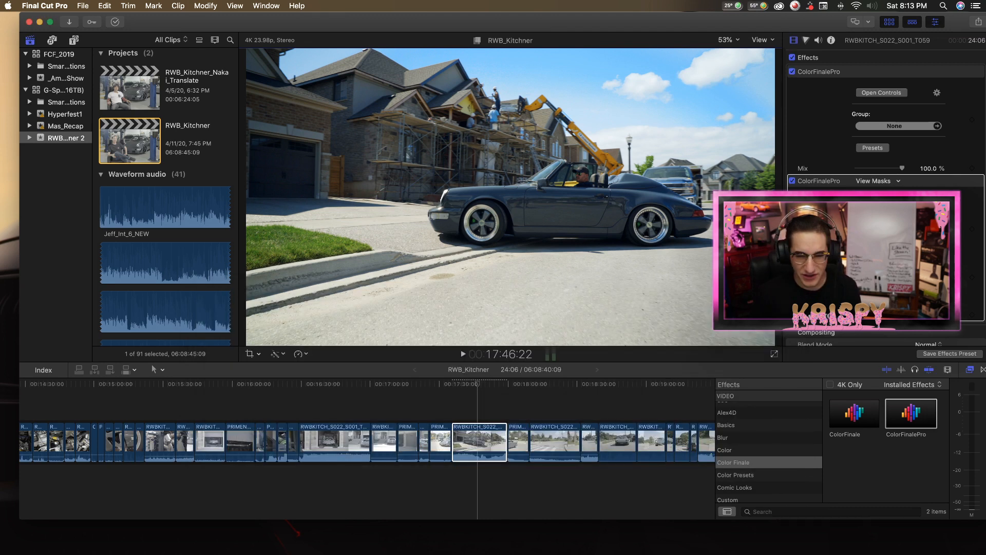
Examine the roofline against the sky at 400% while switching the second ColorFinalePro effect off and on, then fit the frame again.
{"action": "scroll", "coordinate": [887, 205], "scroll_direction": "down", "scroll_amount": 2}
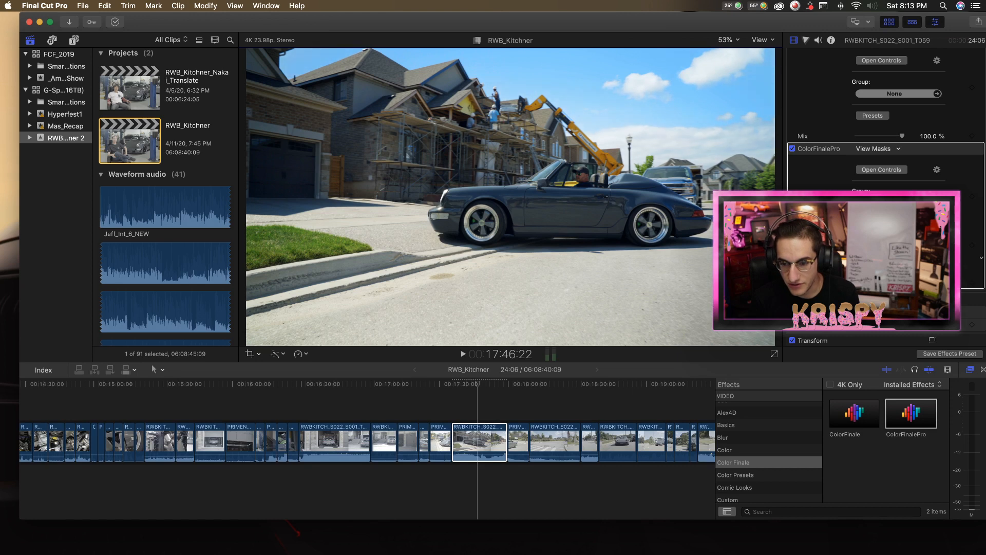
{"action": "left_click", "coordinate": [728, 40]}
{"action": "left_click", "coordinate": [736, 120]}
{"action": "scroll", "coordinate": [647, 167], "scroll_direction": "left", "scroll_amount": 10}
{"action": "scroll", "coordinate": [647, 167], "scroll_direction": "down", "scroll_amount": 3}
{"action": "scroll", "coordinate": [647, 167], "scroll_direction": "up", "scroll_amount": 3}
{"action": "scroll", "coordinate": [648, 167], "scroll_direction": "right", "scroll_amount": 2}
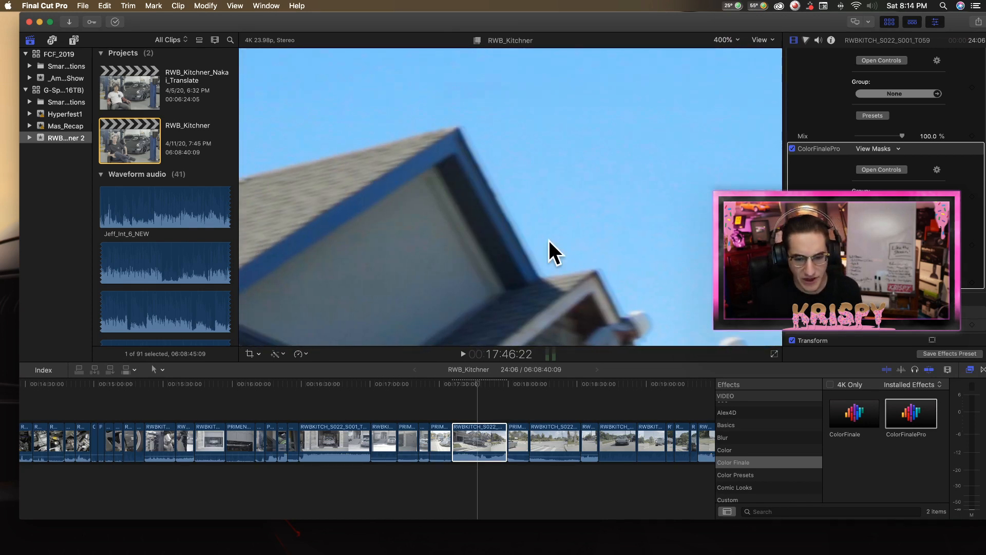
{"action": "scroll", "coordinate": [647, 167], "scroll_direction": "down", "scroll_amount": 10}
{"action": "scroll", "coordinate": [647, 167], "scroll_direction": "up", "scroll_amount": 7}
{"action": "left_click", "coordinate": [794, 149]}
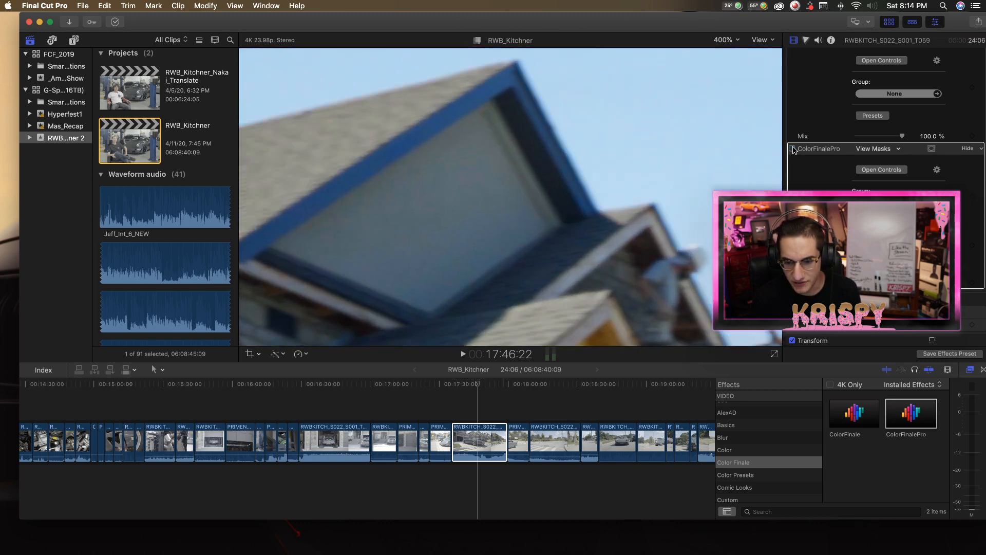
{"action": "left_click", "coordinate": [794, 149]}
{"action": "left_click", "coordinate": [793, 149]}
{"action": "left_click", "coordinate": [794, 149]}
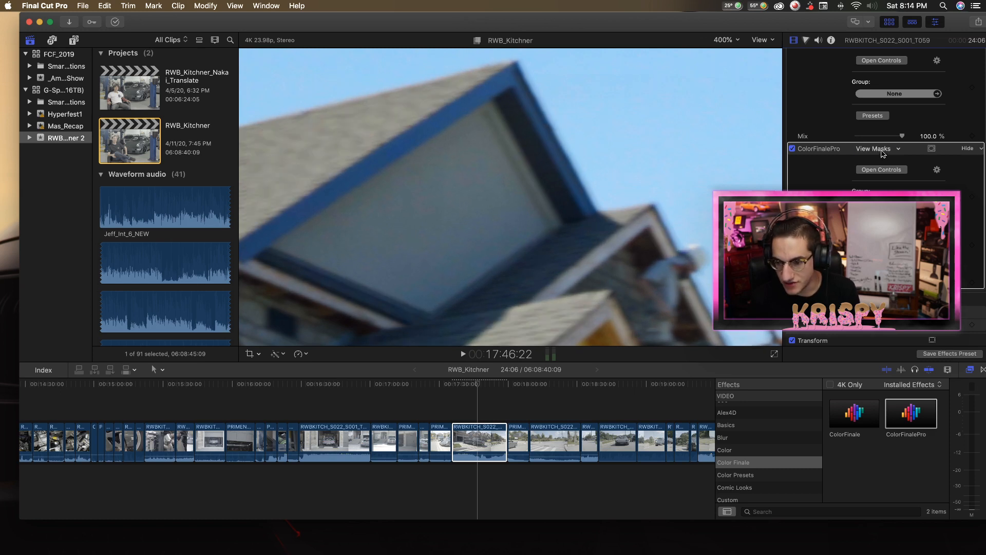
{"action": "left_click", "coordinate": [726, 40]}
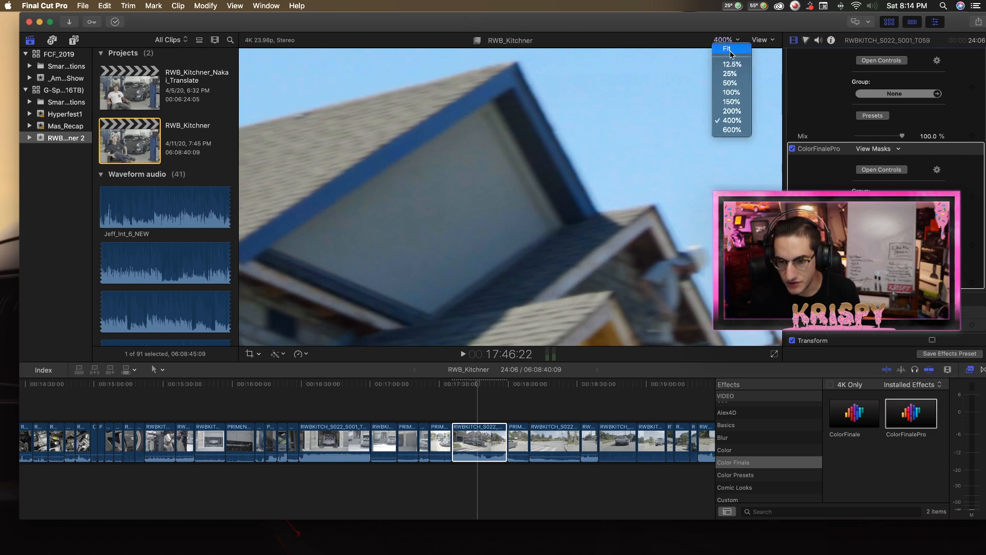
{"action": "left_click", "coordinate": [726, 51]}
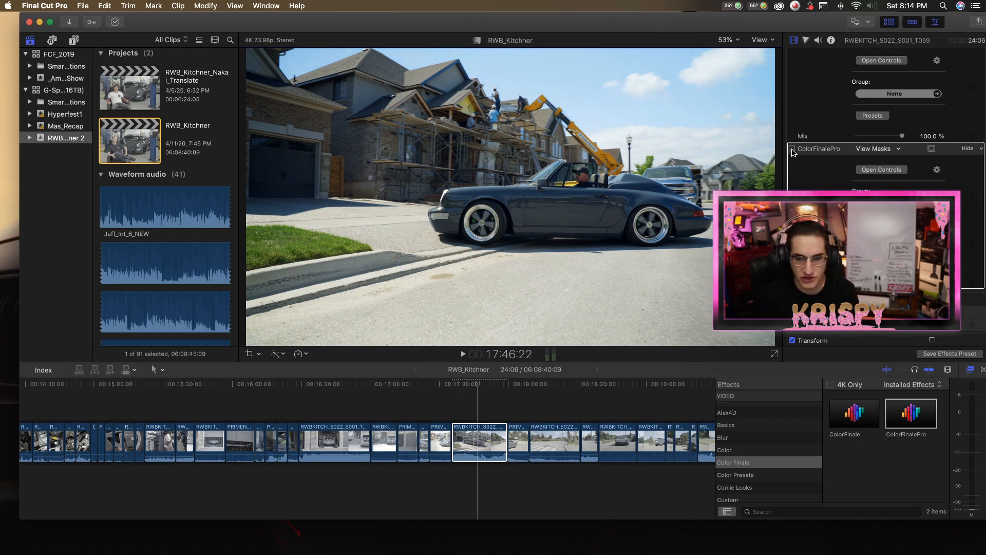
Add a third ColorFinalePro effect to the convertible clip with a color mask sampled from the sky near the crane.
{"action": "double_click", "coordinate": [909, 422]}
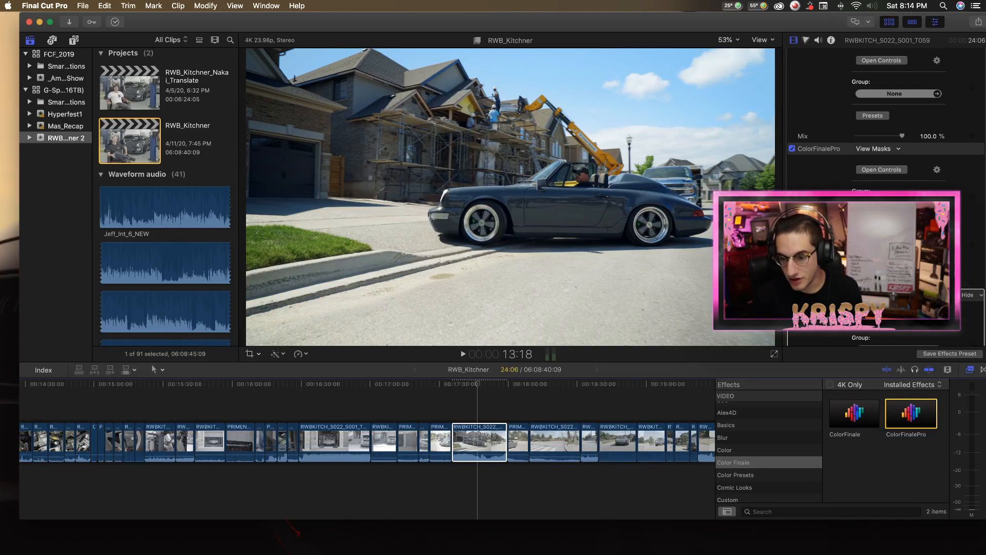
{"action": "left_click", "coordinate": [882, 315]}
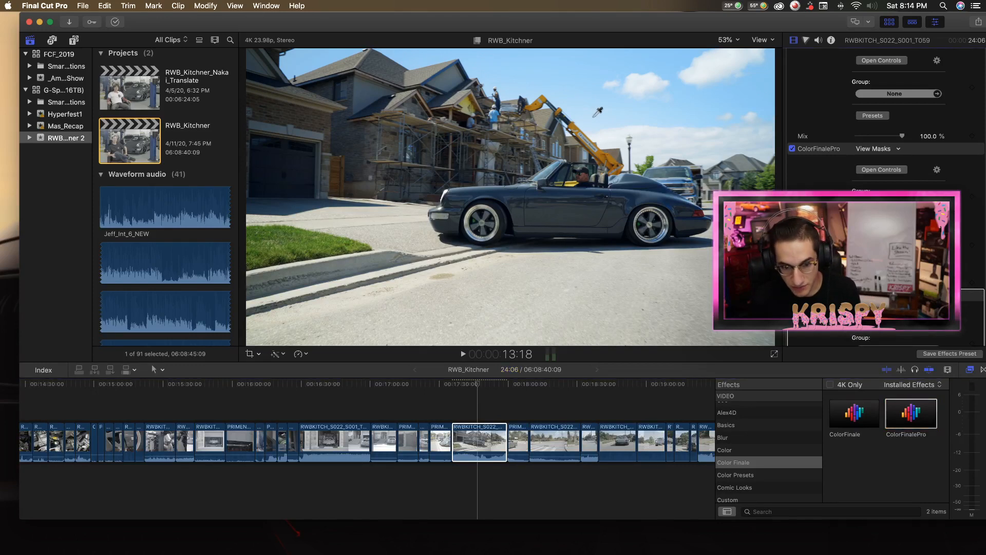
{"action": "left_click", "coordinate": [571, 96]}
{"action": "scroll", "coordinate": [889, 331], "scroll_direction": "down", "scroll_amount": 4}
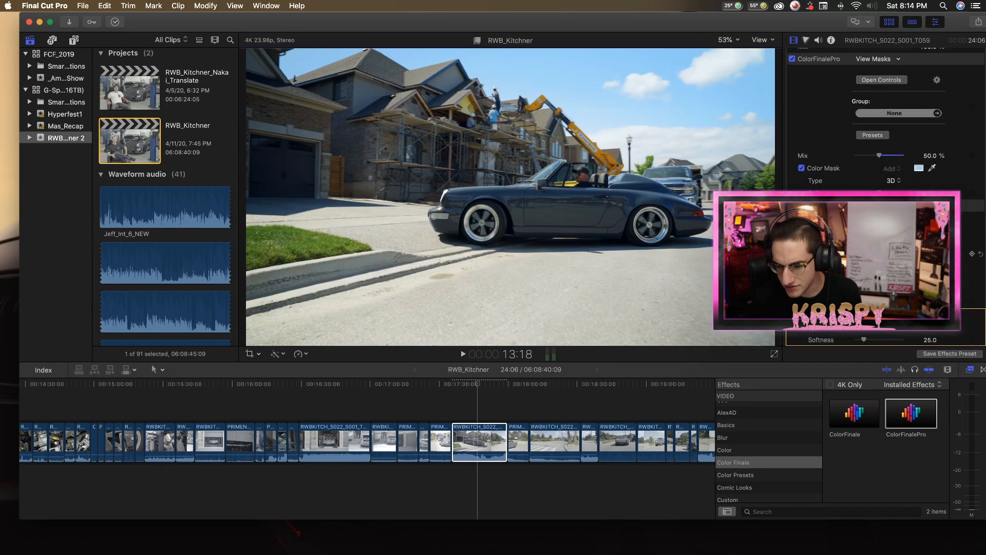
Add Color Wheels to the third ColorFinalePro effect with lift at -0.24, gain at -0.04 and saturation at 1.16.
{"action": "left_click", "coordinate": [882, 226]}
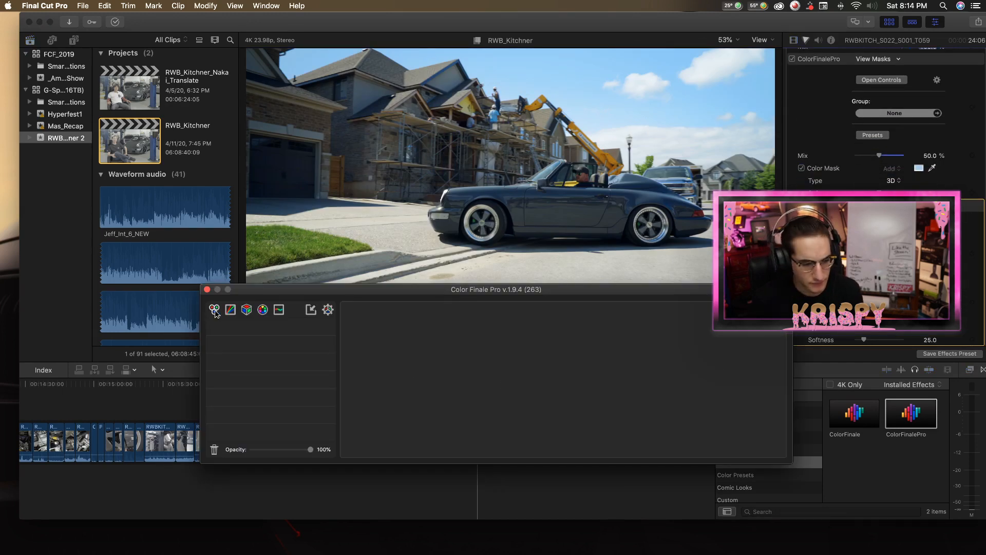
{"action": "left_click", "coordinate": [214, 309]}
{"action": "left_click_drag", "start_coordinate": [353, 383], "coordinate": [353, 397]}
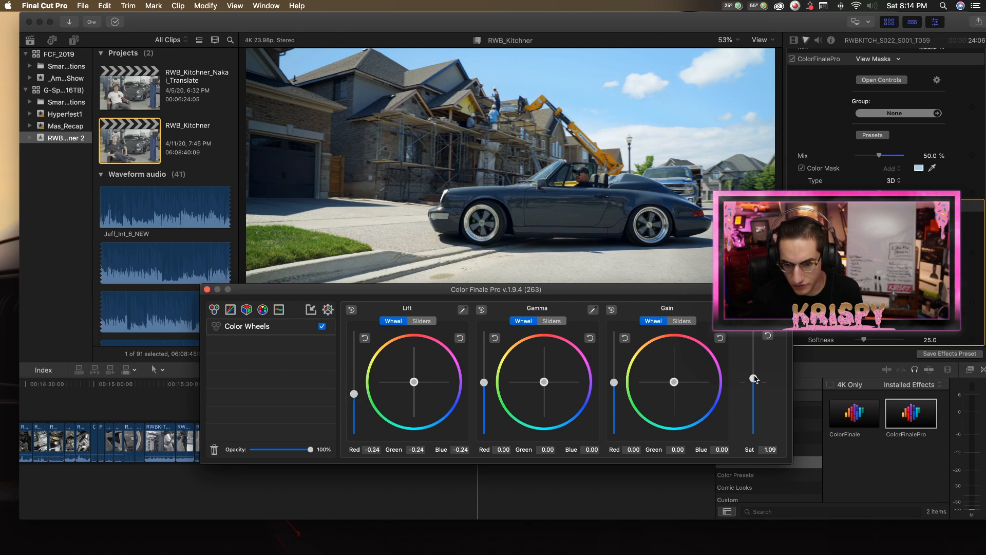
{"action": "left_click_drag", "start_coordinate": [617, 384], "coordinate": [616, 384]}
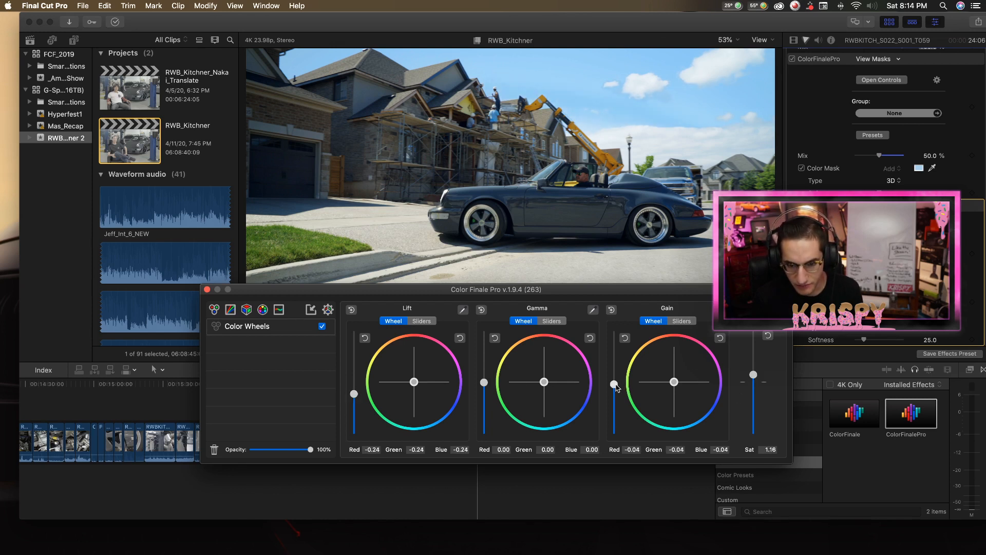
Add a Curves layer to the third effect, place a midpoint on the master curve, and close the controls.
{"action": "left_click", "coordinate": [230, 309]}
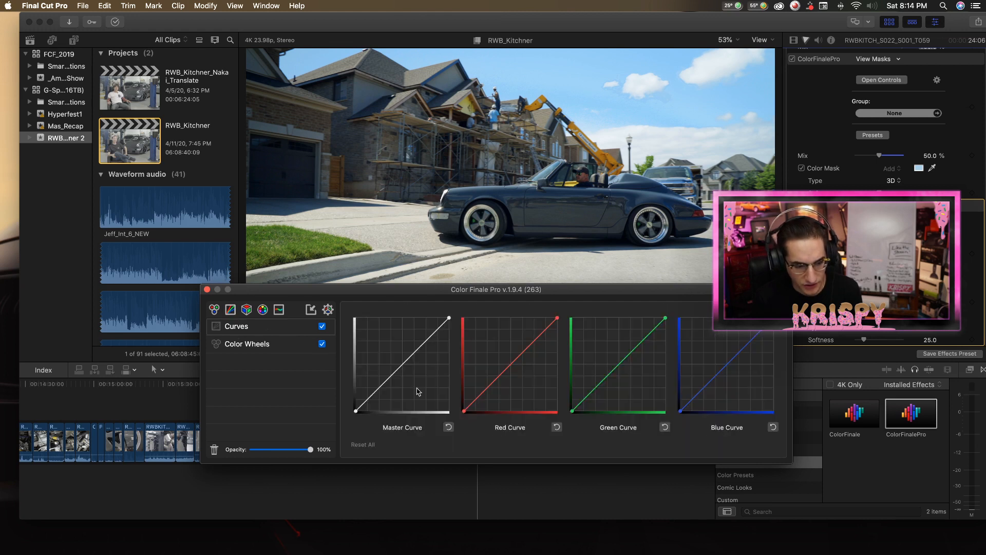
{"action": "left_click", "coordinate": [400, 369]}
{"action": "mouse_move", "coordinate": [402, 370]}
{"action": "left_mouse_down"}
{"action": "mouse_move", "coordinate": [415, 379]}
{"action": "mouse_move", "coordinate": [399, 370]}
{"action": "left_mouse_up"}
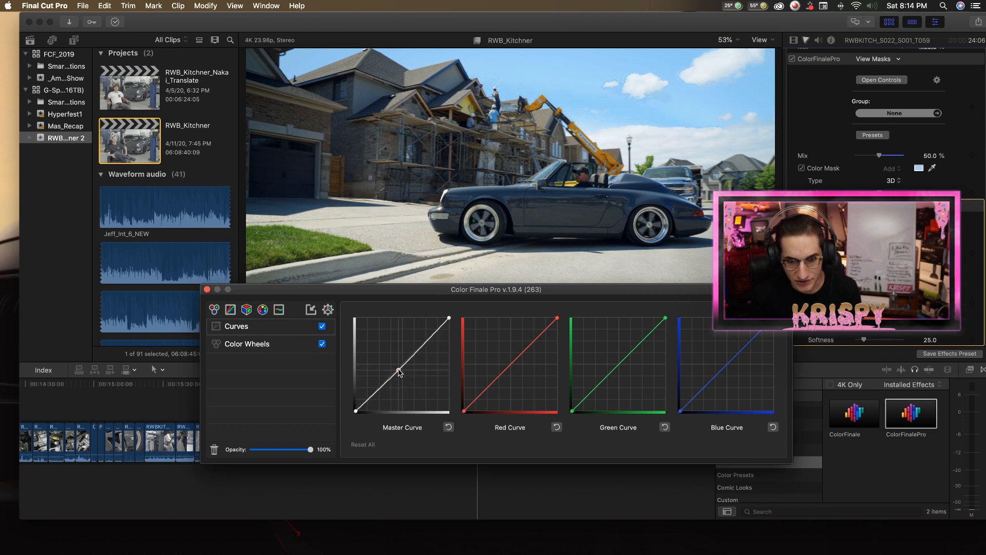
{"action": "left_click", "coordinate": [207, 290]}
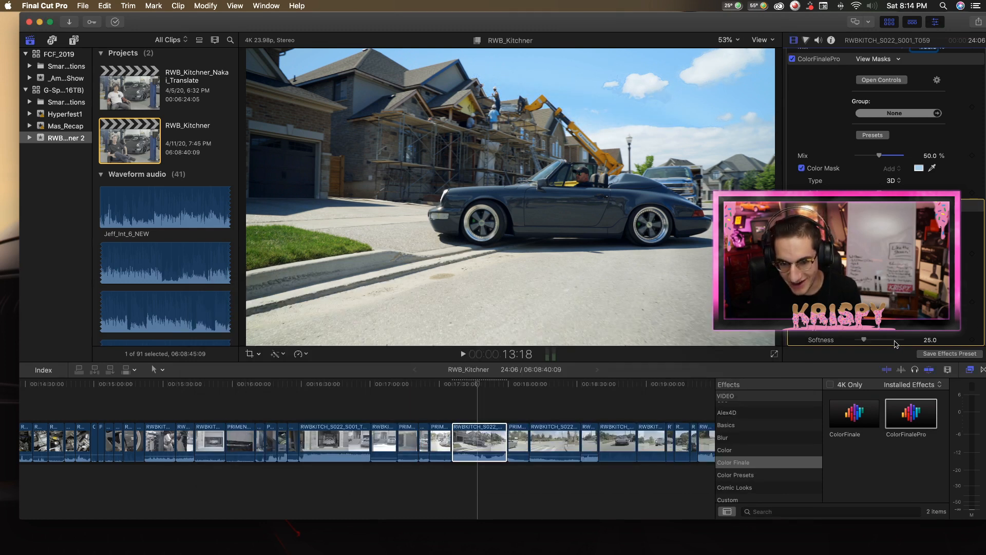
{"action": "scroll", "coordinate": [878, 343], "scroll_direction": "up", "scroll_amount": 3}
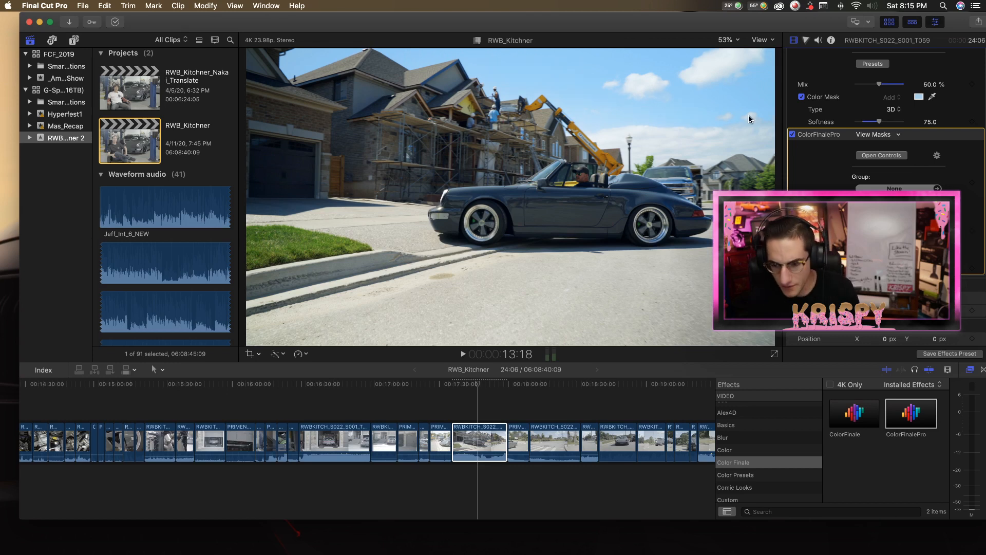
Compare the convertible shot with the sky-masked ColorFinalePro effects switched off and back on.
{"action": "left_click", "coordinate": [792, 134]}
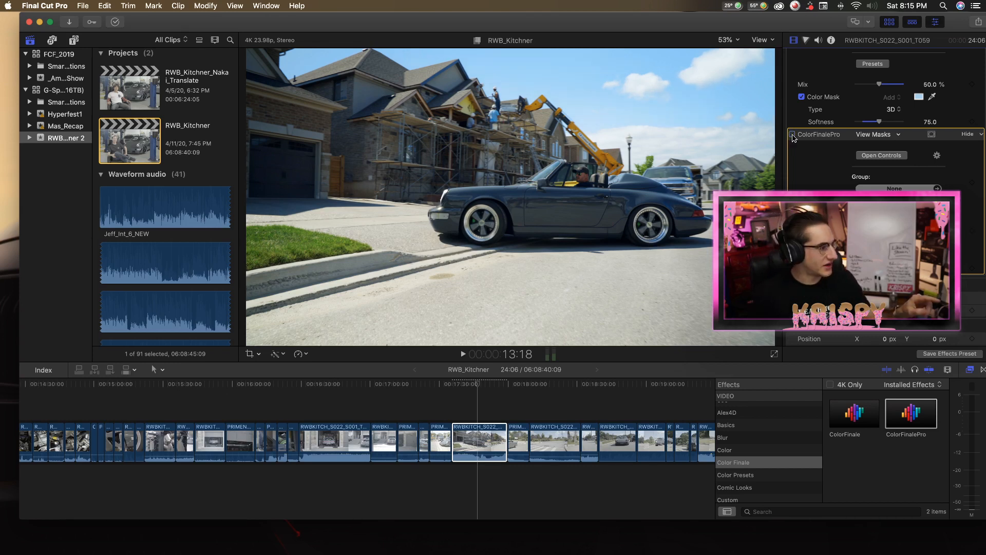
{"action": "left_click", "coordinate": [792, 134]}
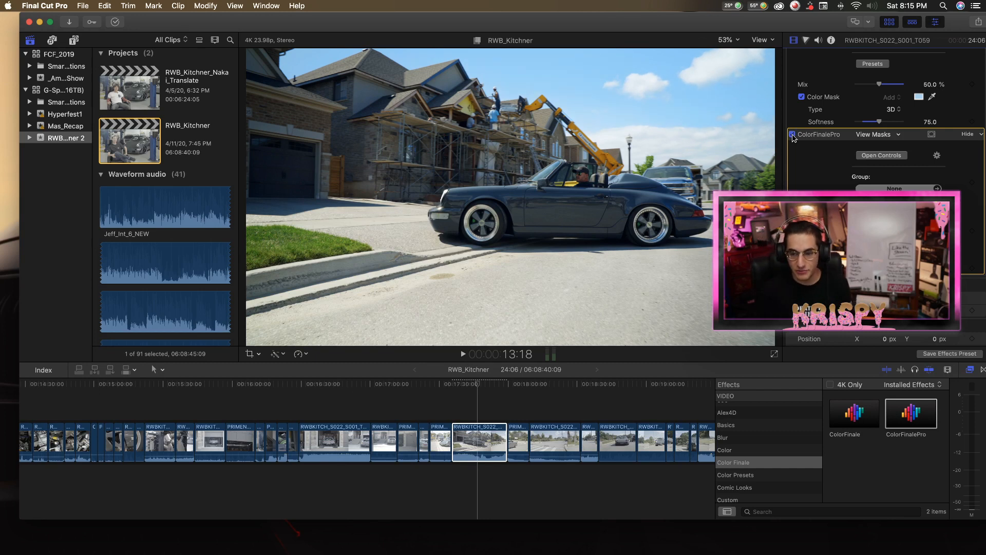
{"action": "scroll", "coordinate": [817, 168], "scroll_direction": "up", "scroll_amount": 3}
{"action": "scroll", "coordinate": [817, 167], "scroll_direction": "down", "scroll_amount": 3}
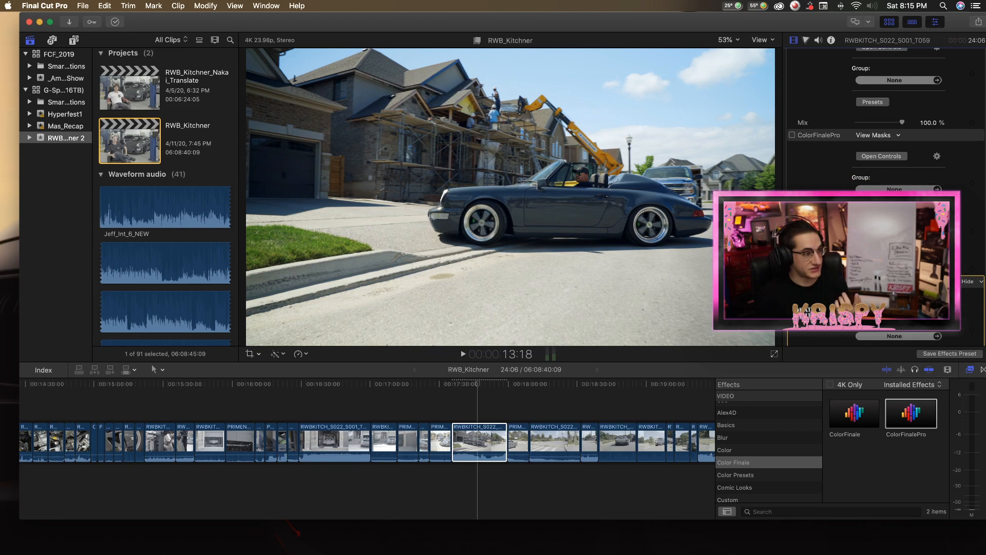
{"action": "left_click", "coordinate": [792, 134]}
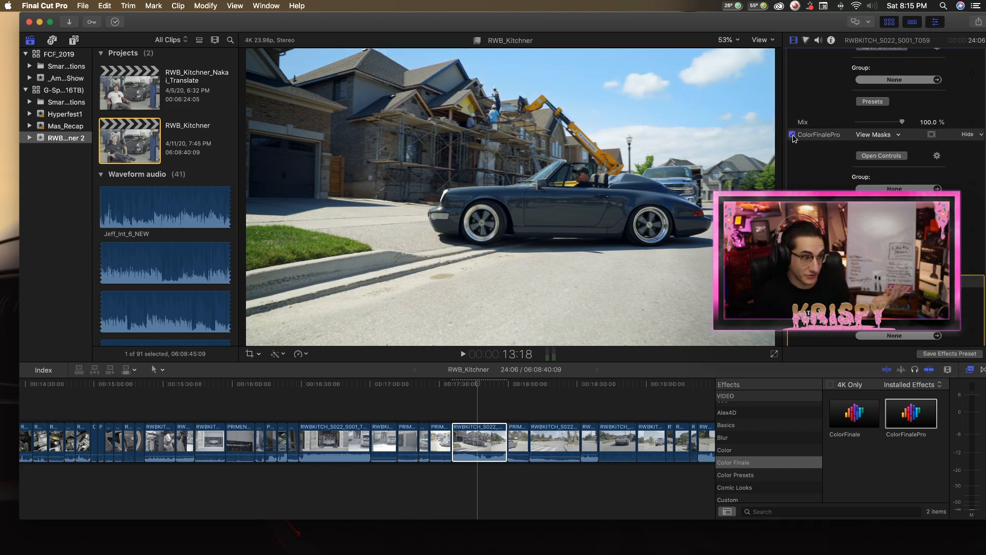
Add a fourth ColorFinalePro effect to the convertible clip with a color mask sampled from the pavement.
{"action": "left_click", "coordinate": [551, 291]}
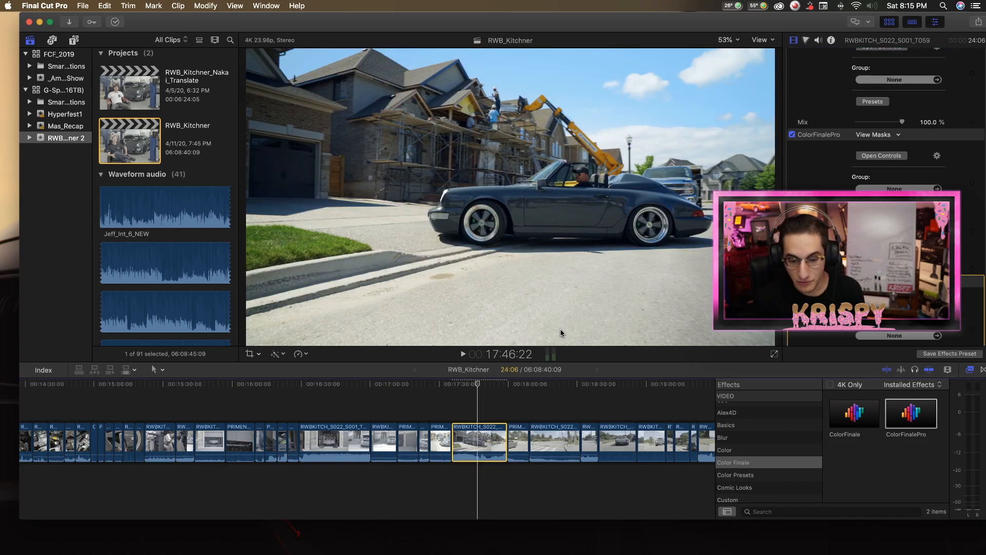
{"action": "left_click", "coordinate": [911, 413]}
{"action": "scroll", "coordinate": [884, 164], "scroll_direction": "down", "scroll_amount": 5}
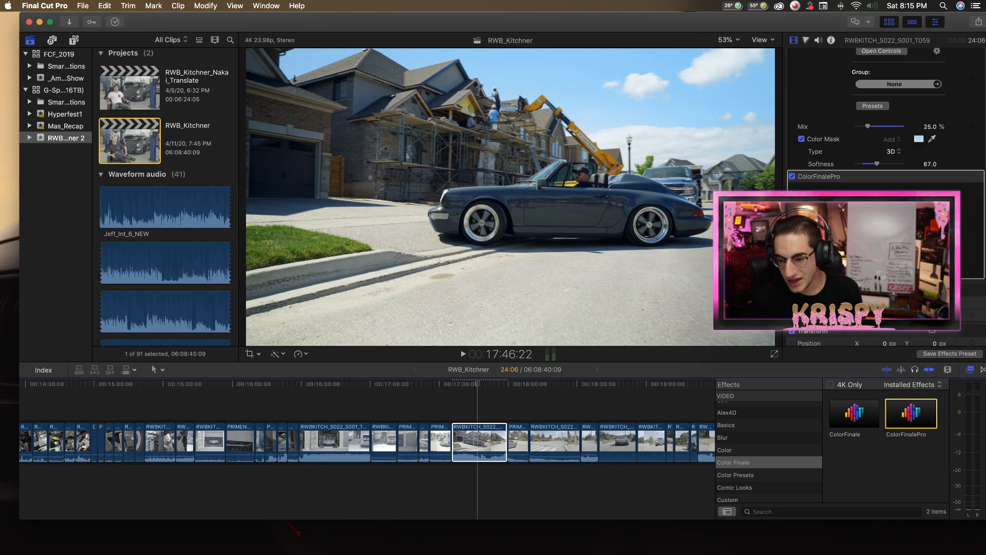
{"action": "left_click", "coordinate": [931, 158]}
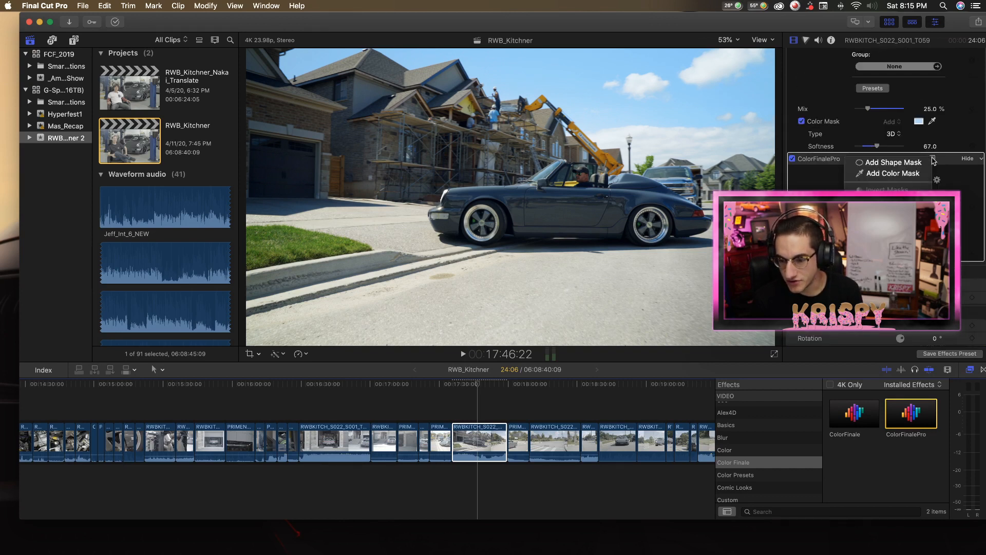
{"action": "left_click", "coordinate": [873, 174]}
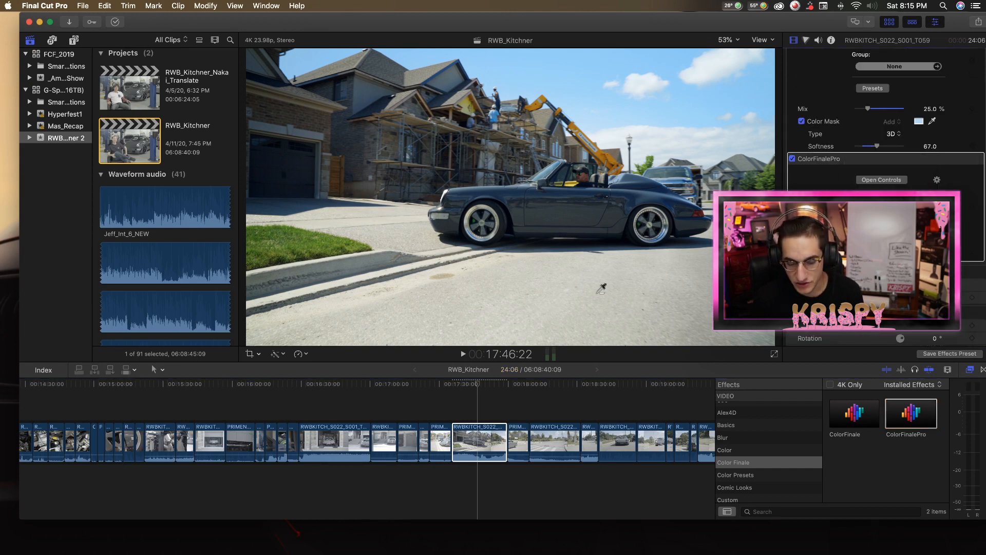
Add Color Wheels to the fourth ColorFinalePro effect with lift at -0.15 and gain at -0.07 on all channels.
{"action": "left_click", "coordinate": [881, 180]}
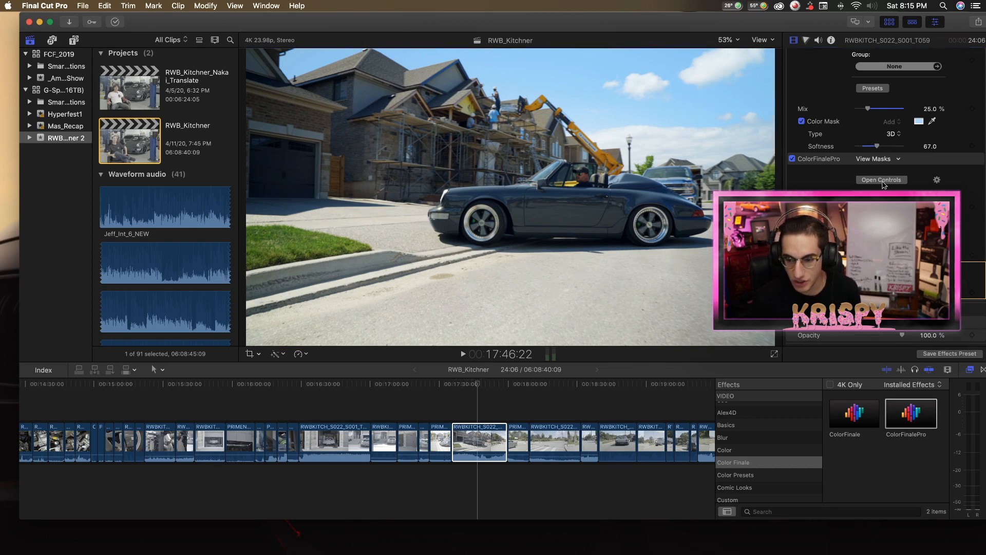
{"action": "left_click", "coordinate": [214, 309]}
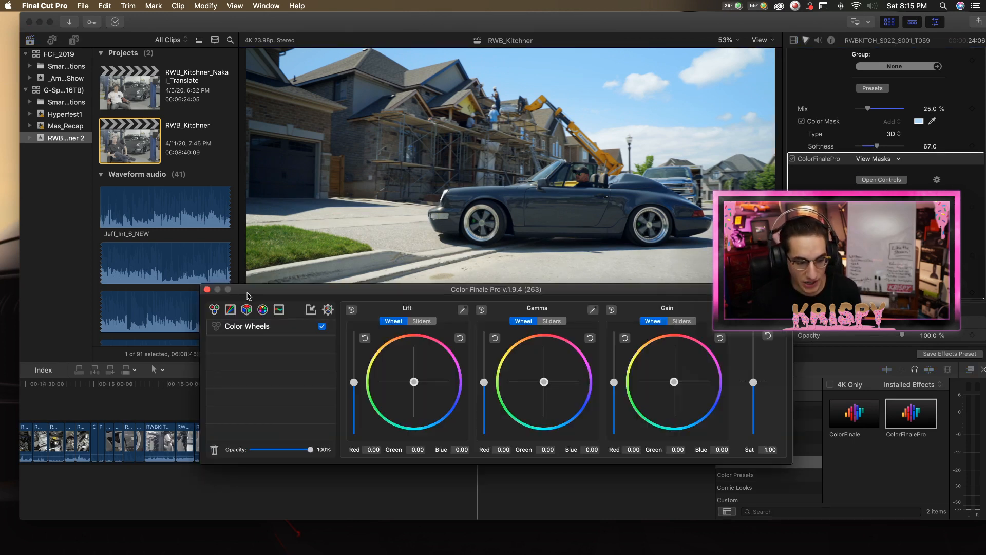
{"action": "left_click_drag", "start_coordinate": [248, 289], "coordinate": [248, 336]}
{"action": "mouse_move", "coordinate": [355, 430]}
{"action": "left_mouse_down"}
{"action": "mouse_move", "coordinate": [358, 447]}
{"action": "mouse_move", "coordinate": [359, 437]}
{"action": "left_mouse_up"}
{"action": "left_click_drag", "start_coordinate": [615, 430], "coordinate": [614, 434]}
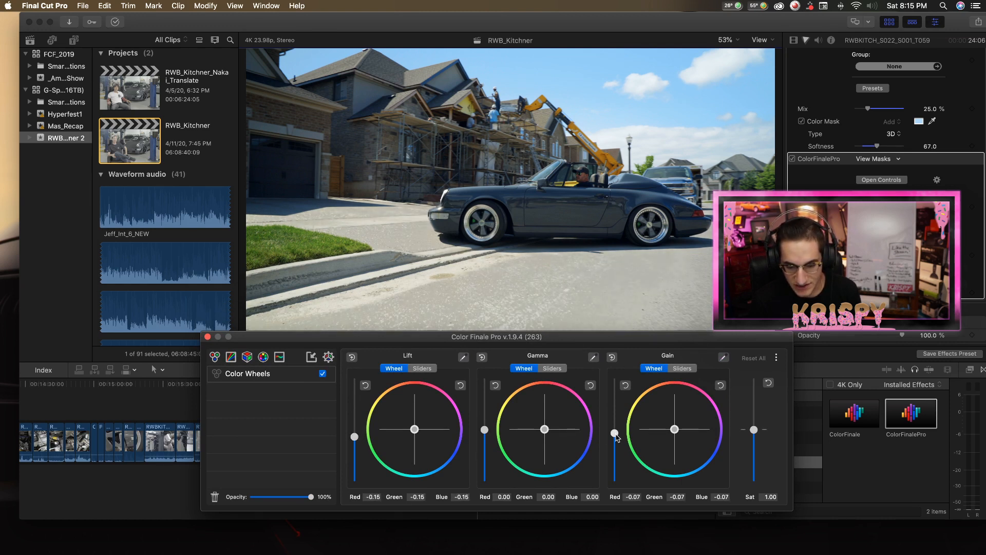
Add a Curves layer to the fourth effect, lower the master curve slightly below its middle, and close the controls.
{"action": "left_click", "coordinate": [231, 357]}
{"action": "left_click", "coordinate": [396, 418]}
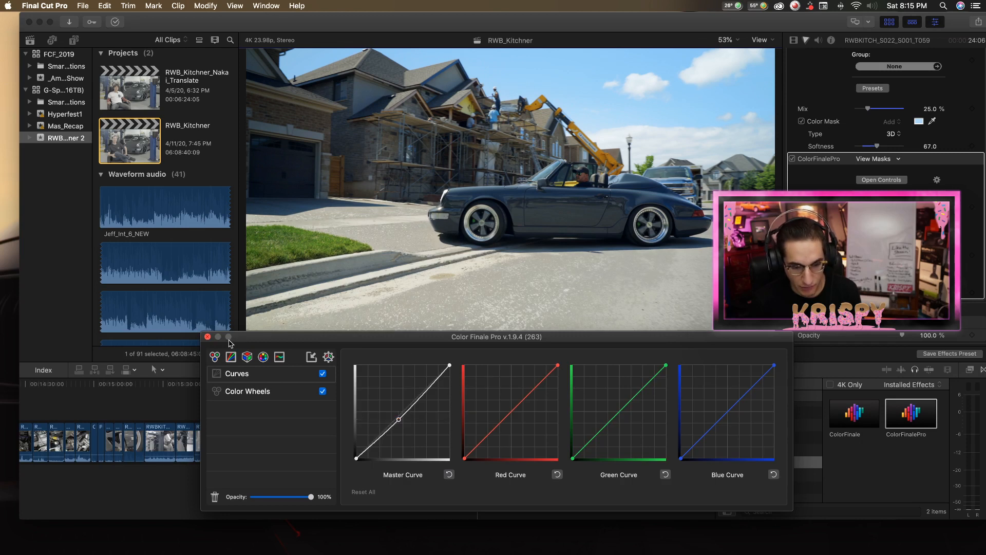
{"action": "left_click", "coordinate": [208, 337]}
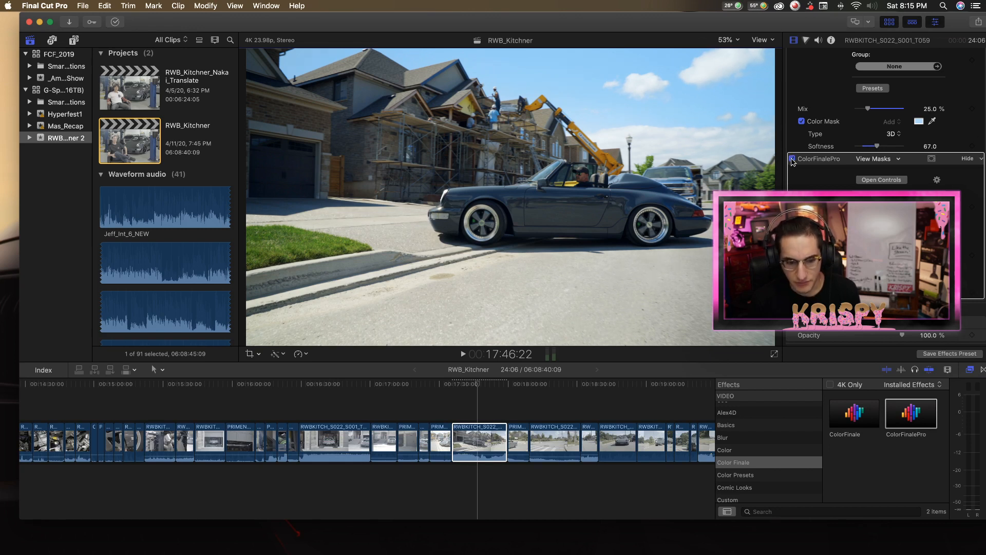
Play the convertible clip from its start while switching all its effects off and on to compare the grade.
{"action": "left_click_drag", "start_coordinate": [462, 389], "coordinate": [453, 391]}
{"action": "key", "text": "space"}
{"action": "scroll", "coordinate": [818, 159], "scroll_direction": "up", "scroll_amount": 10}
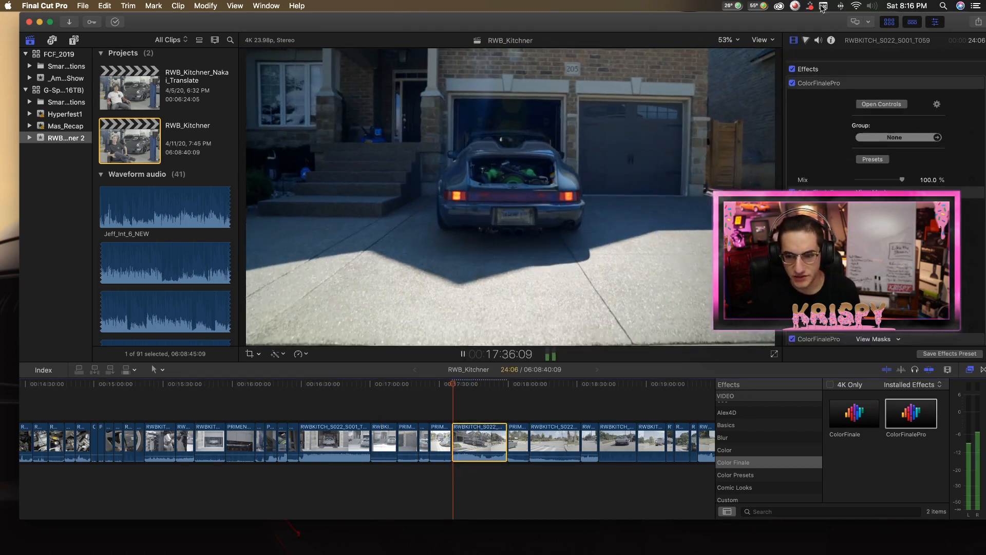
{"action": "left_click", "coordinate": [793, 58]}
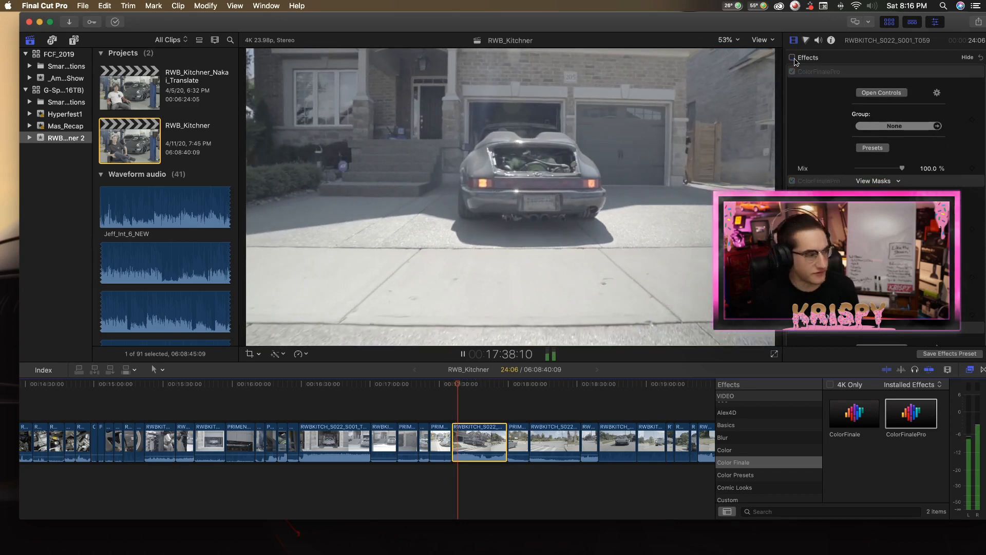
{"action": "left_click", "coordinate": [793, 58]}
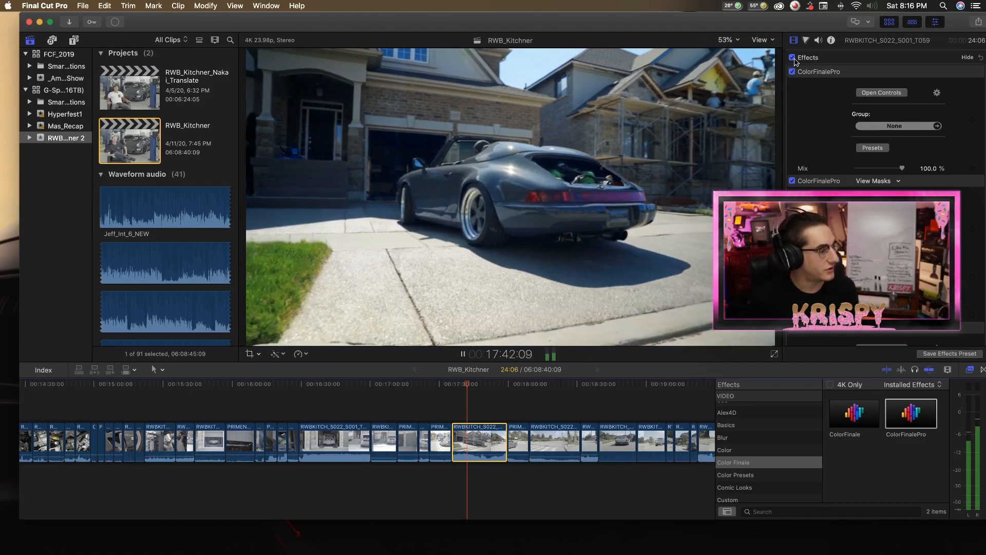
{"action": "left_click", "coordinate": [793, 58]}
{"action": "left_click", "coordinate": [792, 58]}
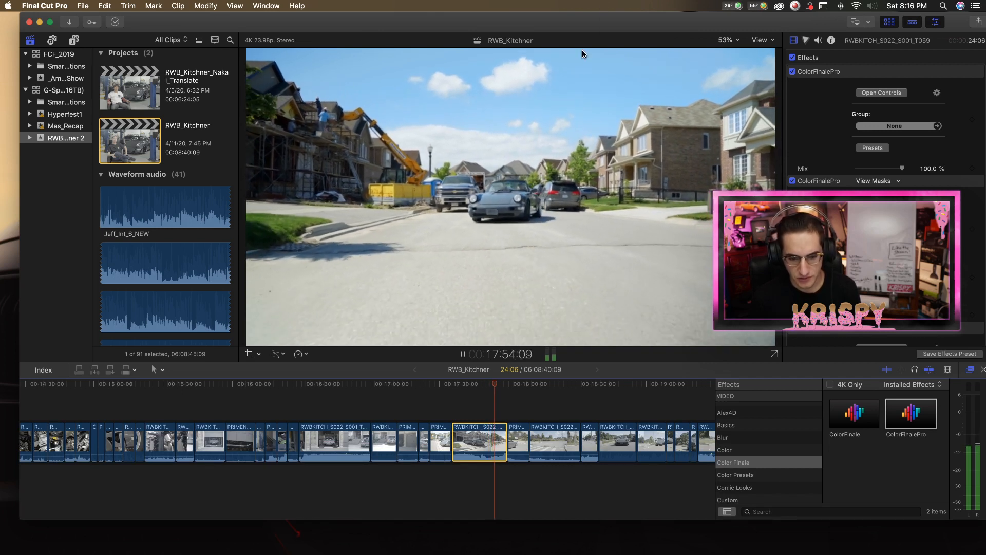
{"action": "left_click_drag", "start_coordinate": [506, 442], "coordinate": [508, 441]}
{"action": "left_click_drag", "start_coordinate": [752, 439], "coordinate": [731, 438]}
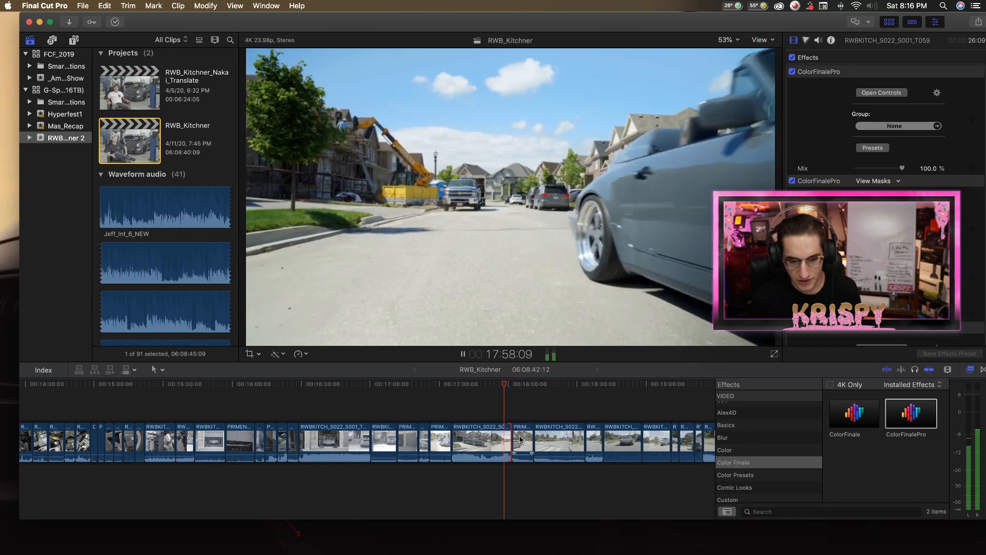
{"action": "key", "text": "space"}
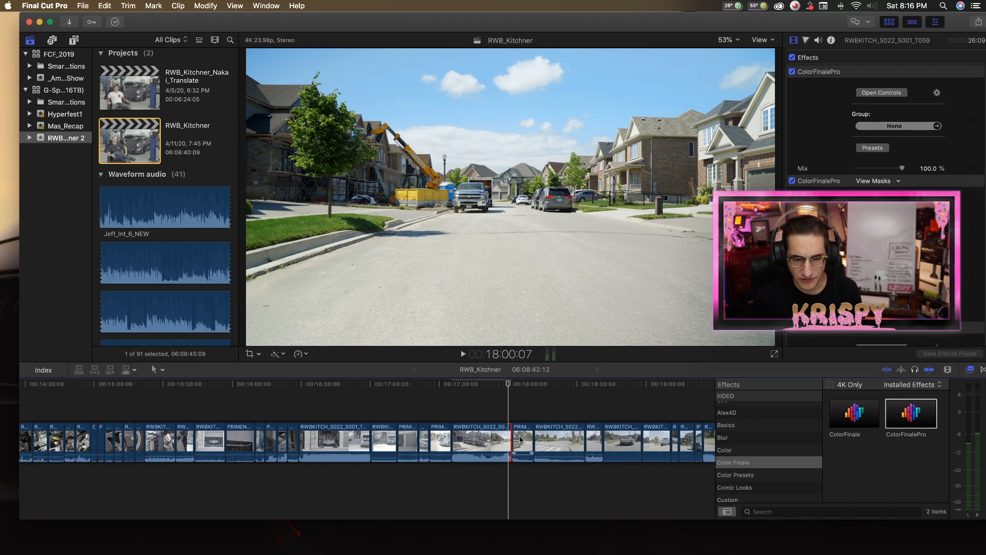
{"action": "key", "text": "super+z"}
Review the graded convertible clip's opening frames and the ungraded road clip at about 18:19 in the timeline.
{"action": "left_click", "coordinate": [475, 387]}
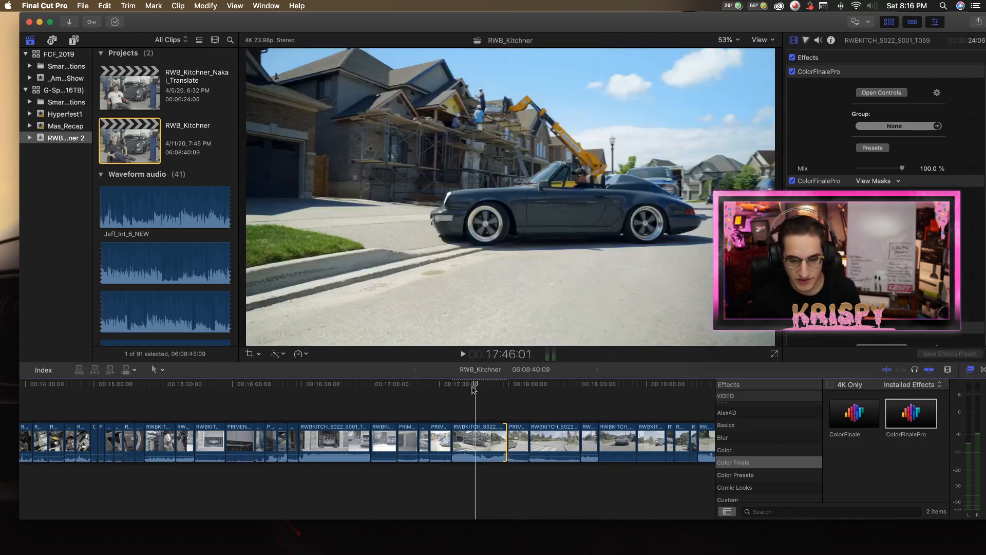
{"action": "left_click", "coordinate": [489, 440]}
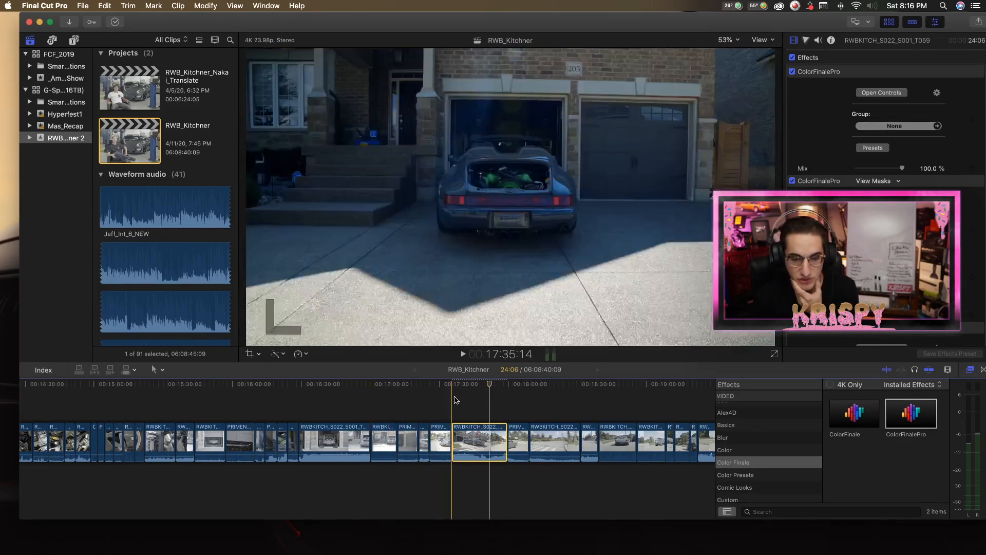
{"action": "scroll", "coordinate": [462, 406], "scroll_direction": "right", "scroll_amount": 3}
{"action": "scroll", "coordinate": [507, 412], "scroll_direction": "right", "scroll_amount": 2}
{"action": "left_click_drag", "start_coordinate": [446, 385], "coordinate": [459, 387]}
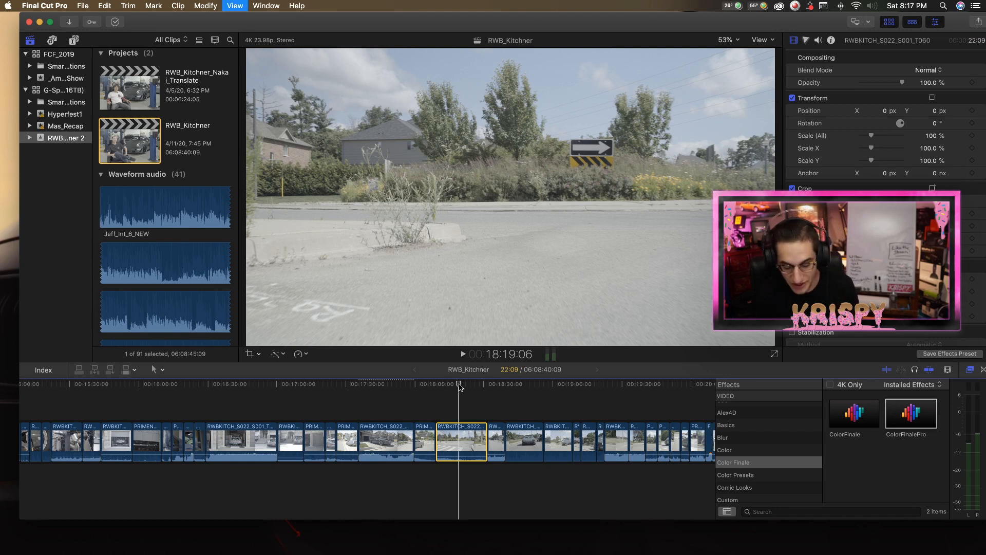
Select all the timeline clips from the start of the project up to about 23:36.
{"action": "key", "text": "super+minus"}
{"action": "key", "text": "super+minus"}
{"action": "key", "text": "super+minus"}
{"action": "left_click_drag", "start_coordinate": [447, 411], "coordinate": [45, 451]}
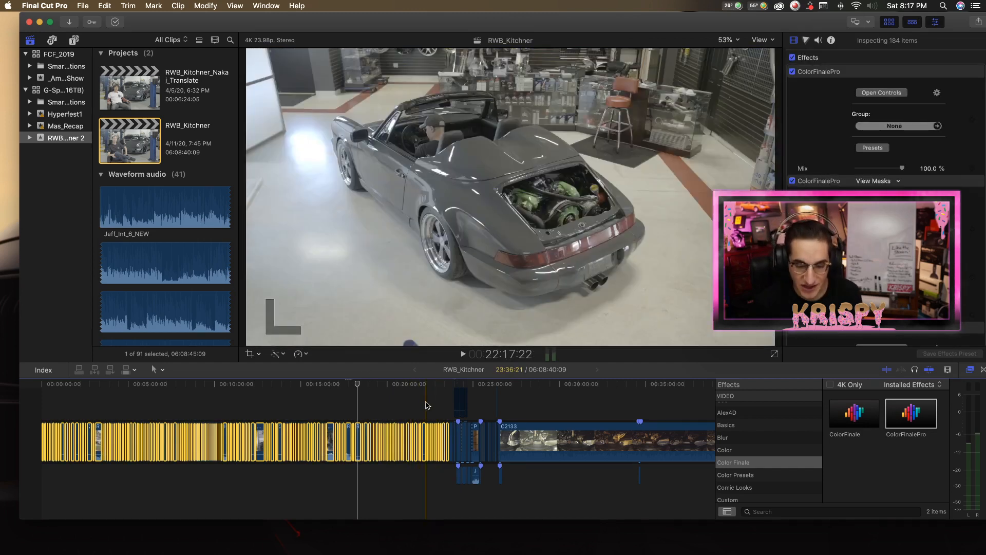
Examine the extent of the whole RWB_Kitchner timeline, then go back along the selected clips to its beginning.
{"action": "key", "text": "super+minus"}
{"action": "key", "text": "super+minus"}
{"action": "key", "text": "super+minus"}
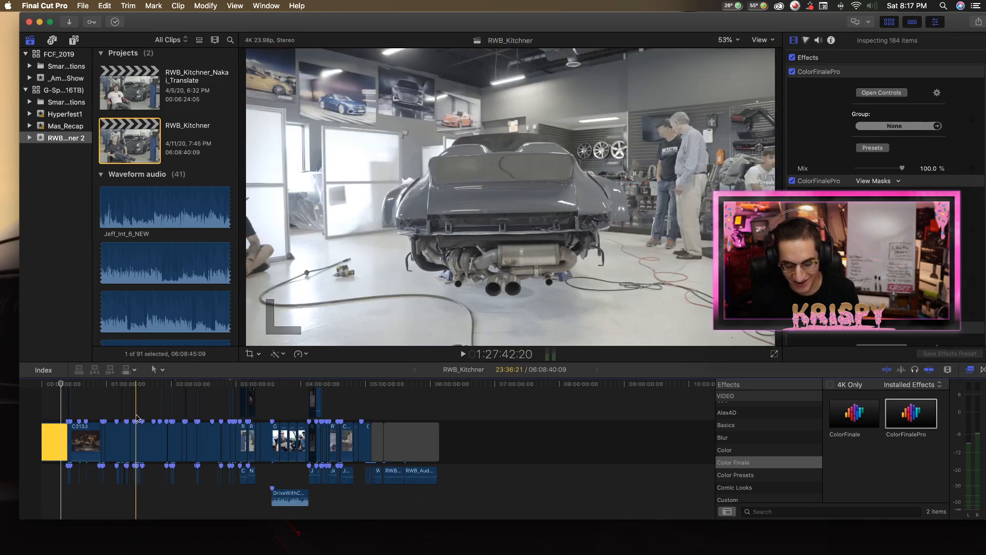
{"action": "key", "text": "super+minus"}
{"action": "key", "text": "super+minus"}
{"action": "key", "text": "super+equal"}
{"action": "key", "text": "super+equal"}
{"action": "key", "text": "super+equal"}
{"action": "key", "text": "super+equal"}
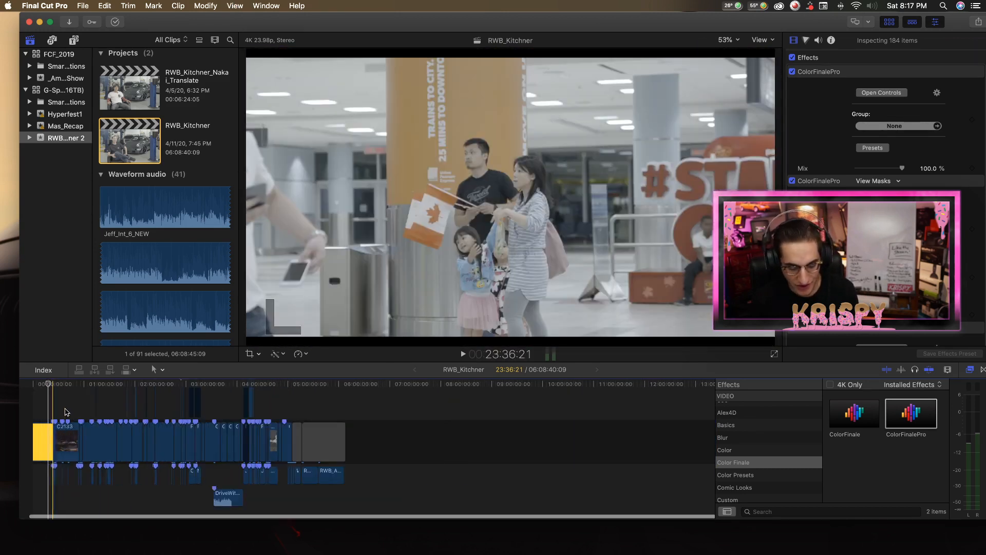
{"action": "key", "text": "super+equal"}
{"action": "key", "text": "super+equal"}
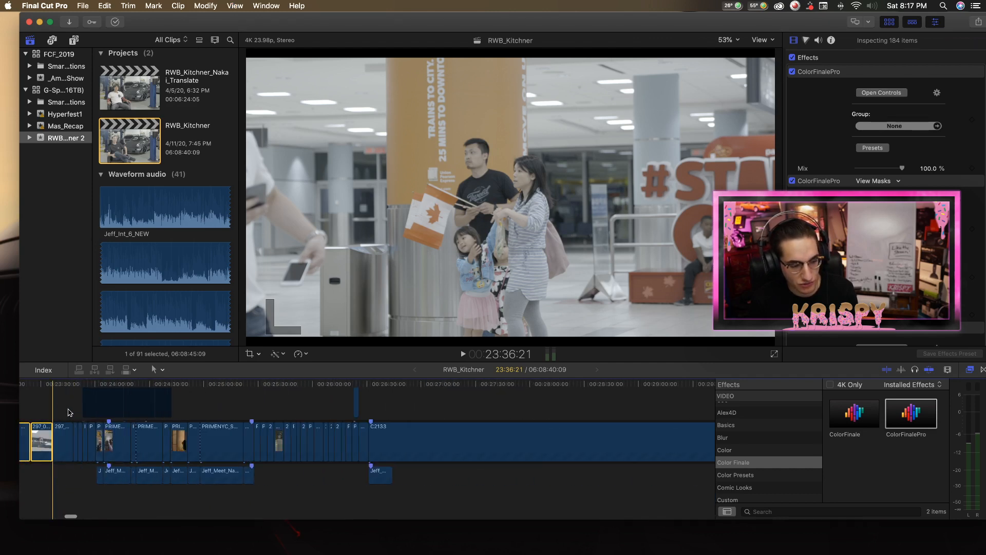
{"action": "scroll", "coordinate": [71, 412], "scroll_direction": "left", "scroll_amount": 15}
{"action": "scroll", "coordinate": [142, 408], "scroll_direction": "left", "scroll_amount": 20}
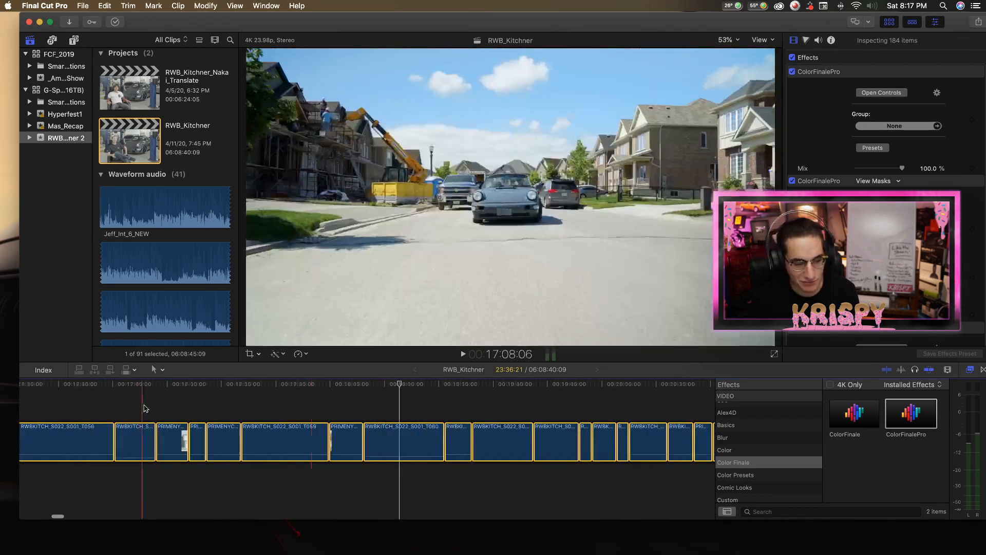
{"action": "scroll", "coordinate": [431, 409], "scroll_direction": "left", "scroll_amount": 10}
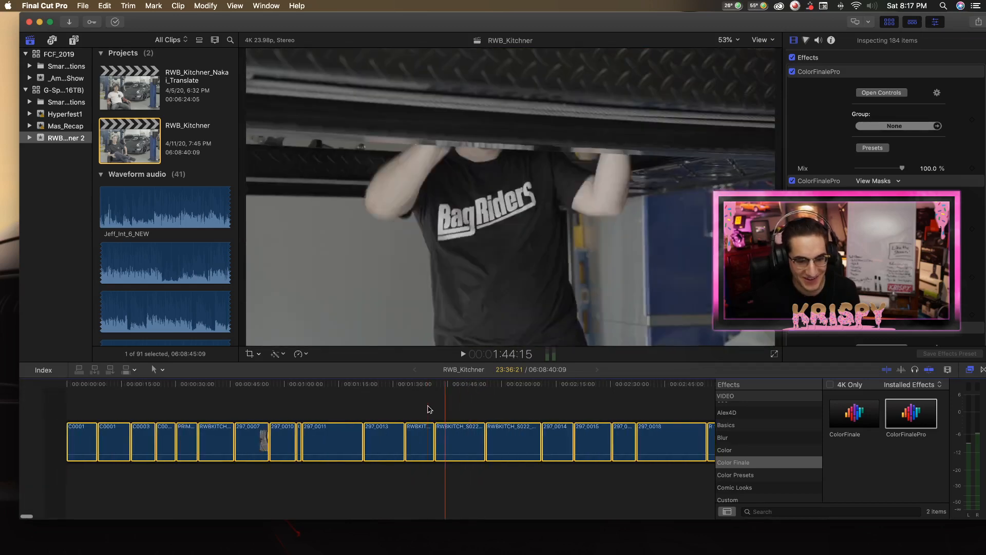
Play the hazy garage shot of the man in the cap from about 5:55 to 6:09.
{"action": "key", "text": "super+minus"}
{"action": "key", "text": "super+minus"}
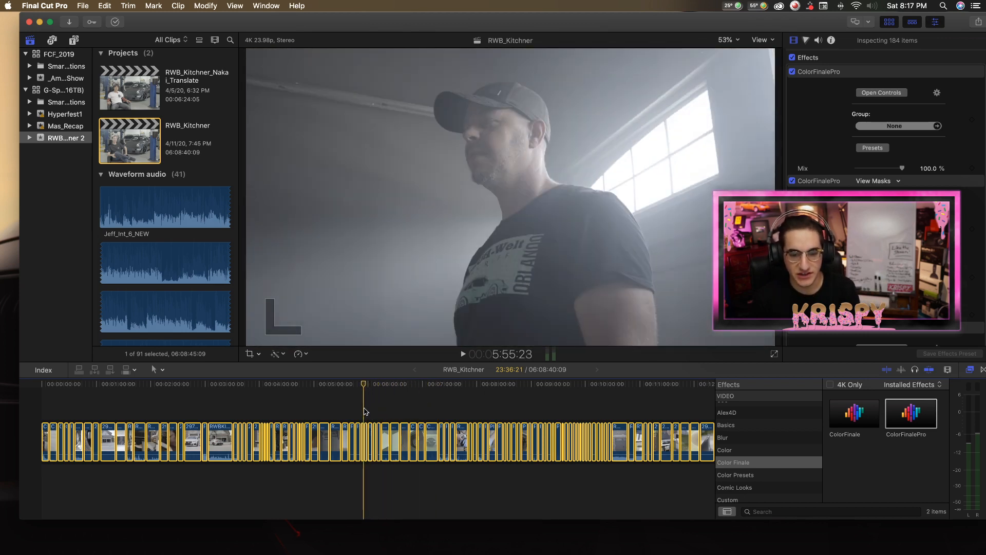
{"action": "key", "text": "space"}
{"action": "key", "text": "z"}
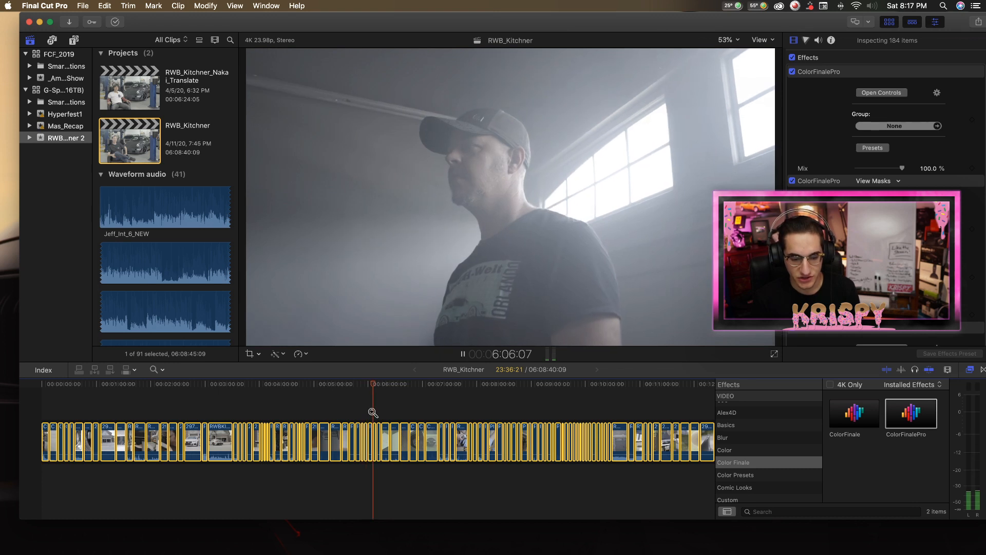
{"action": "left_click", "coordinate": [373, 412]}
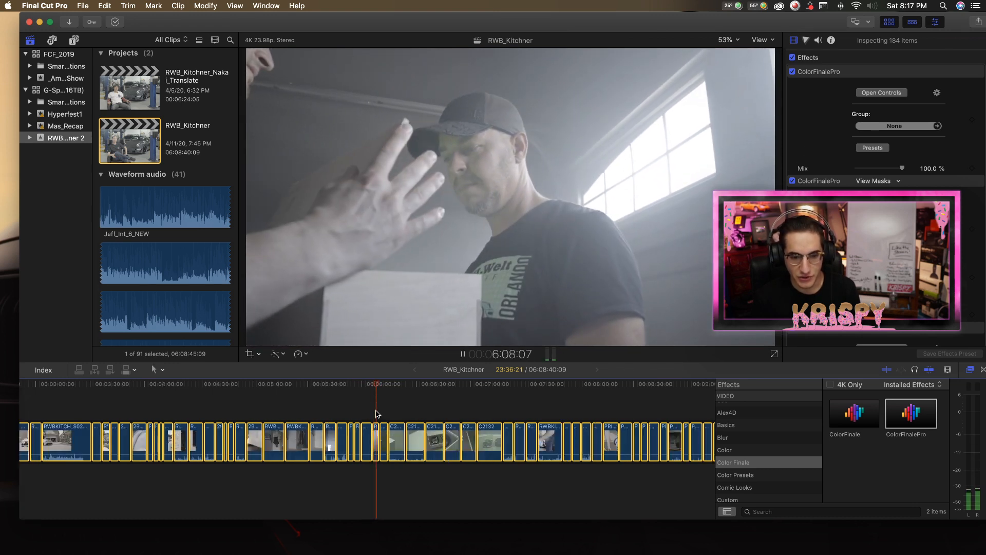
{"action": "key", "text": "space"}
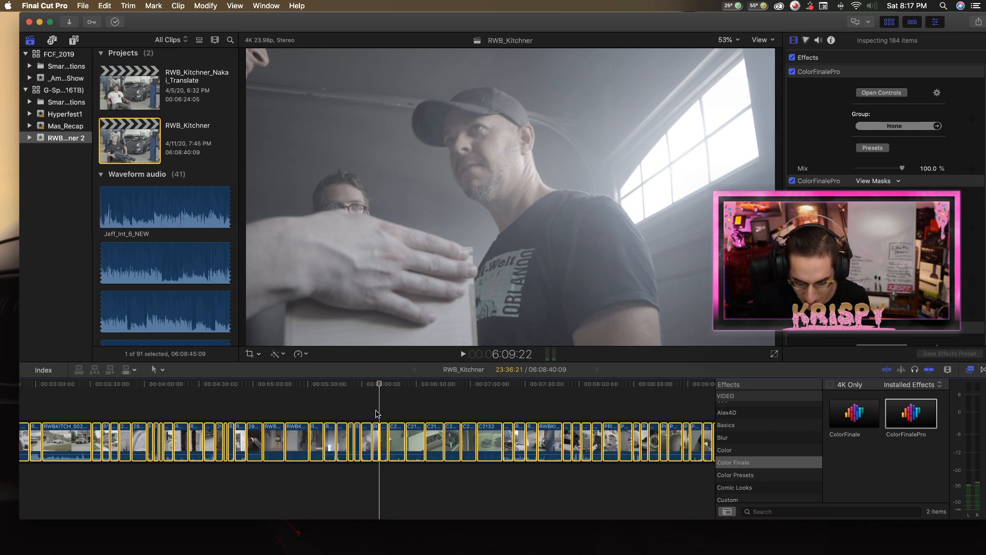
Show the white Lexus shot at about 3:17 and examine the stacked ColorFinalePro effects of the selected clips.
{"action": "scroll", "coordinate": [329, 411], "scroll_direction": "left", "scroll_amount": 5}
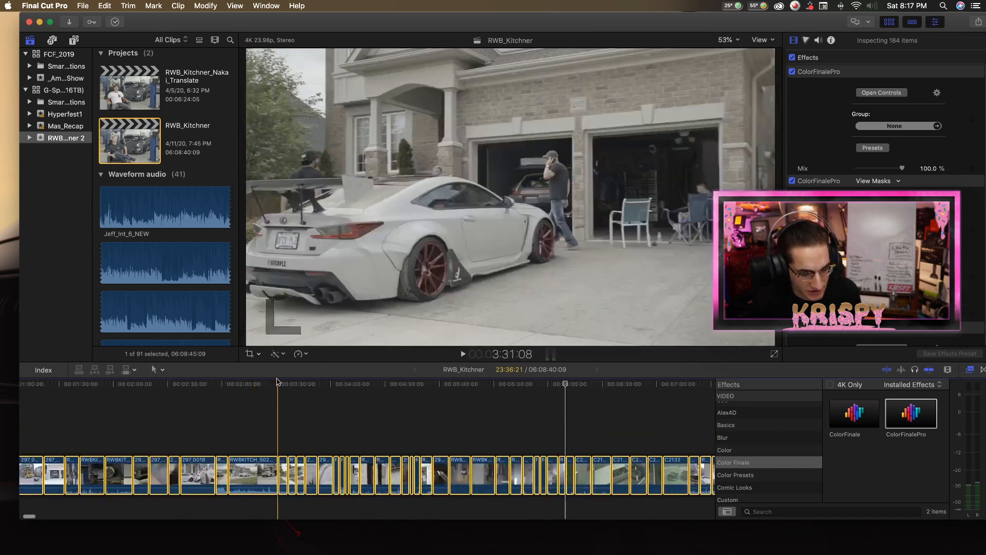
{"action": "left_click", "coordinate": [253, 385]}
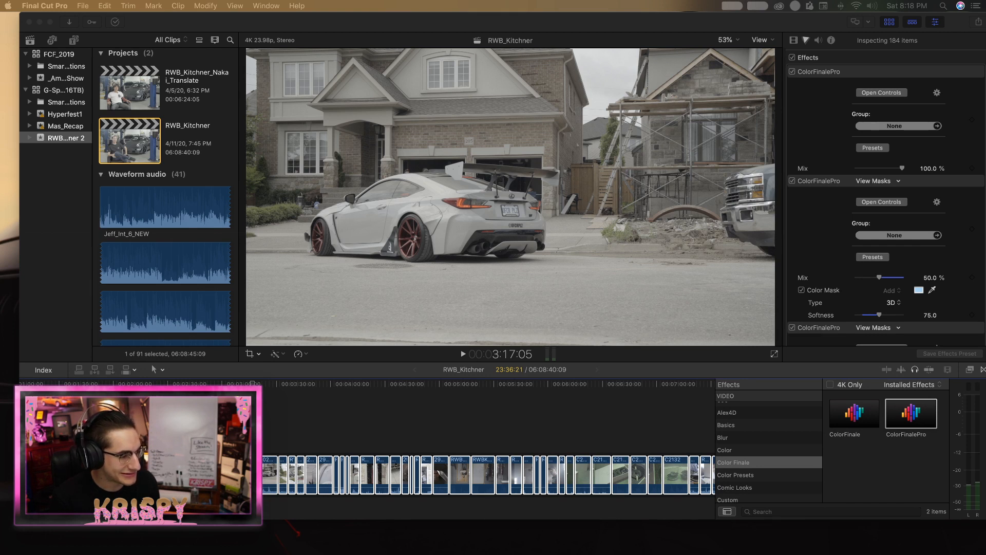
{"action": "scroll", "coordinate": [848, 226], "scroll_direction": "down", "scroll_amount": 4}
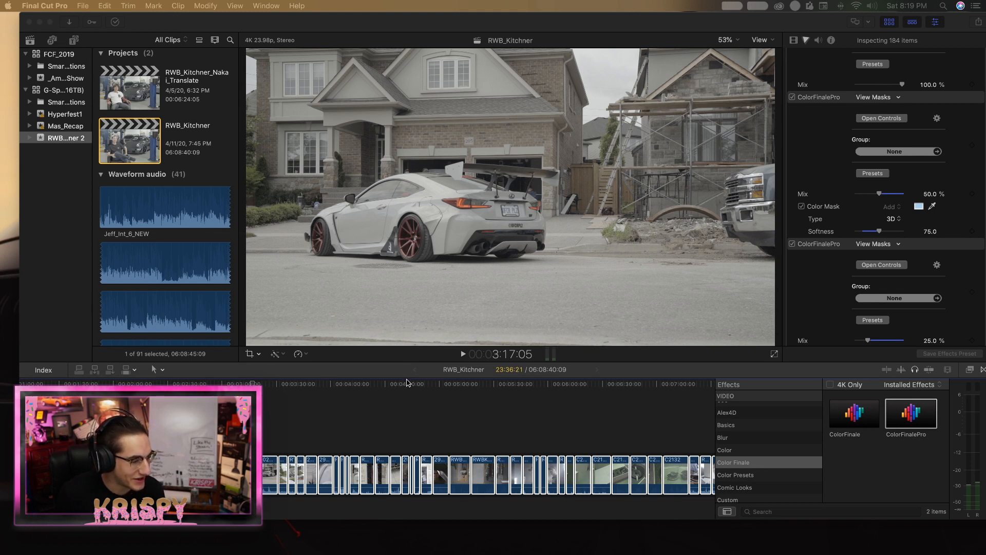
{"action": "scroll", "coordinate": [405, 381], "scroll_direction": "right", "scroll_amount": 1}
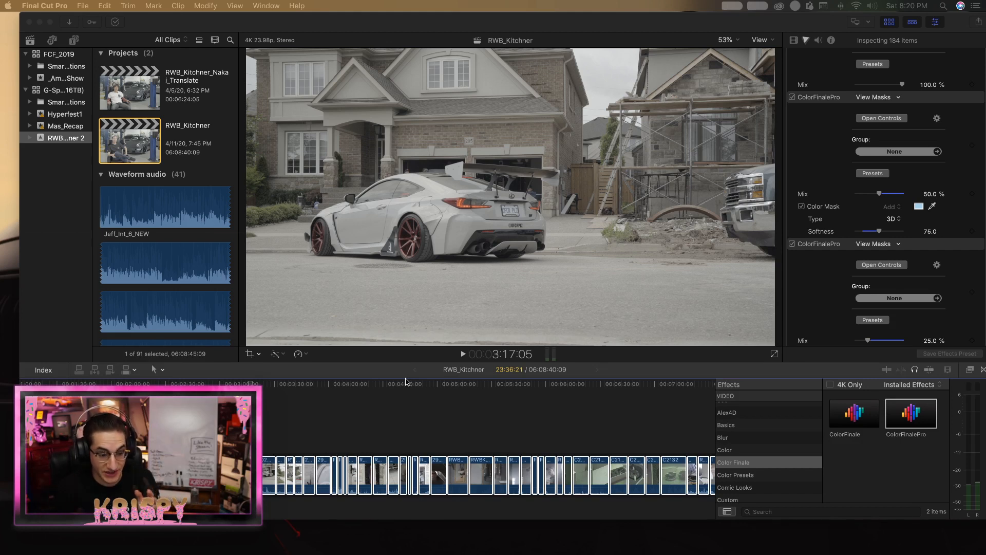
{"action": "left_click", "coordinate": [407, 413]}
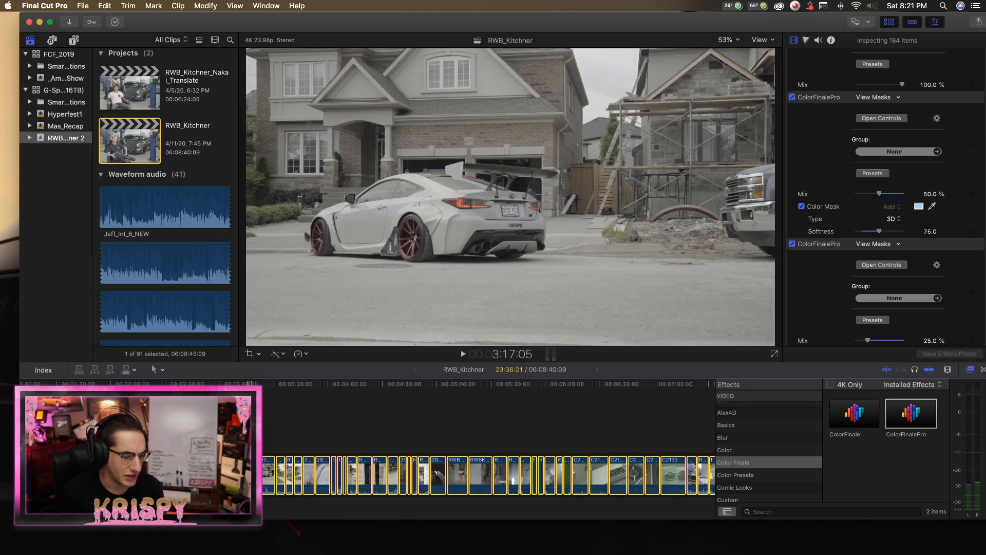
{"action": "key", "text": "super+Tab"}
{"action": "key", "text": "super+Tab"}
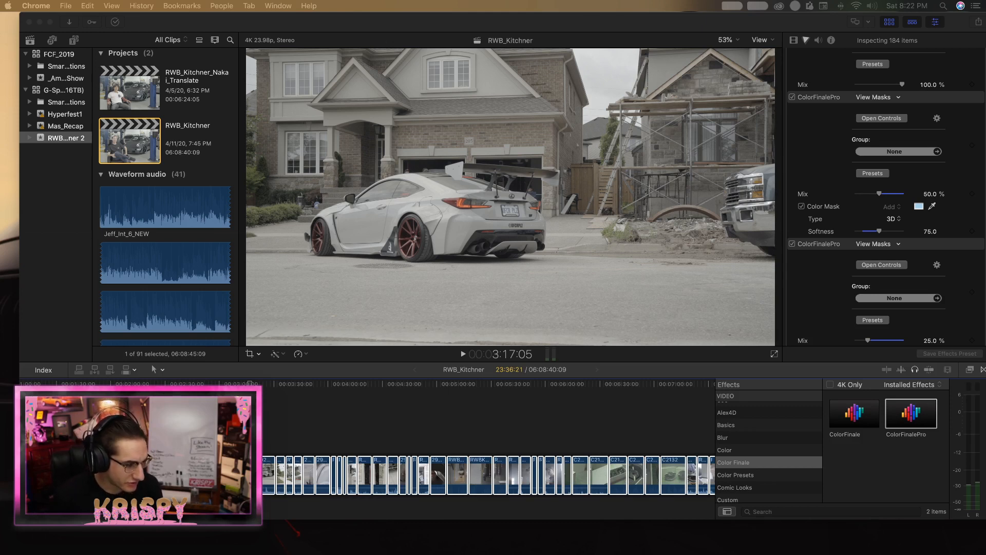
{"action": "left_click", "coordinate": [241, 22]}
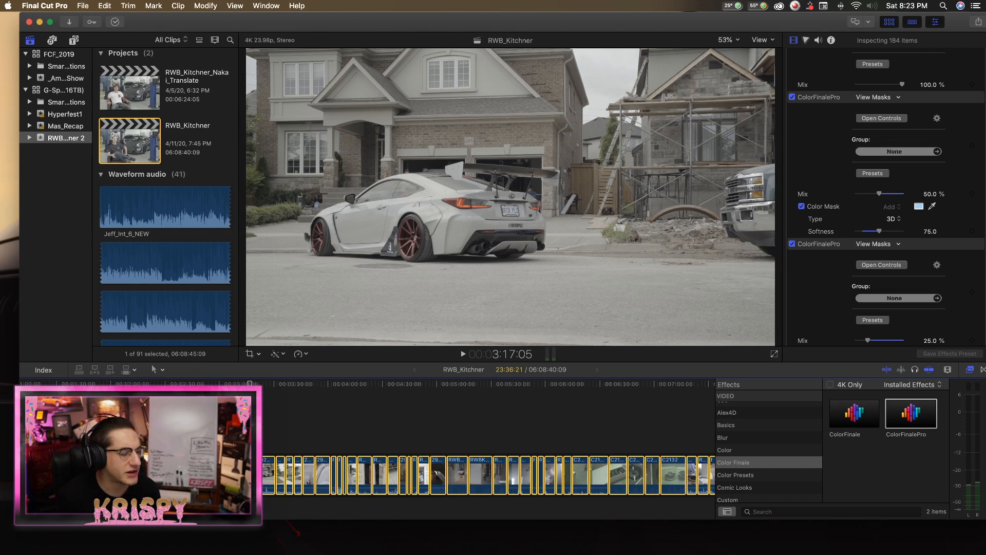
{"action": "key", "text": "super+Tab"}
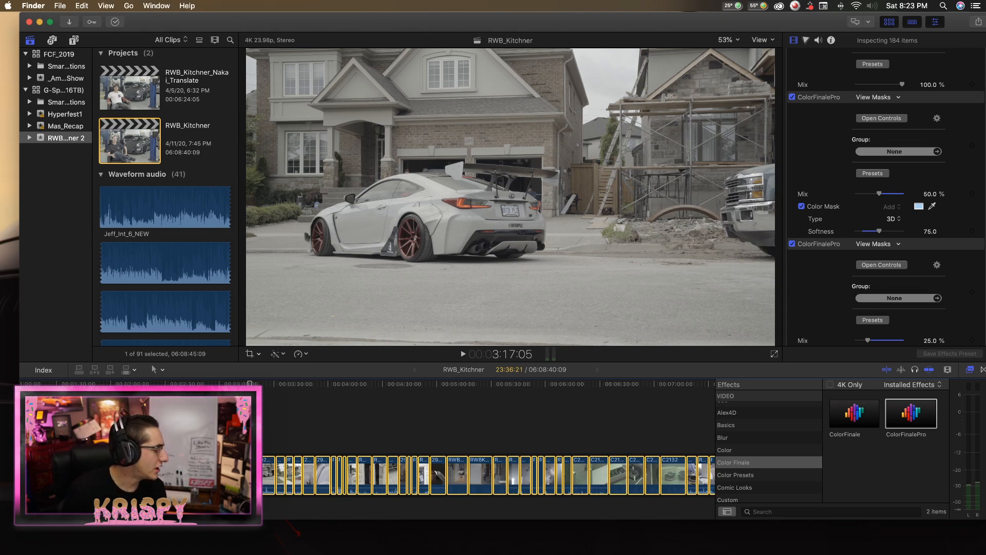
{"action": "left_click_drag", "start_coordinate": [500, 97], "coordinate": [105, 86]}
{"action": "key", "text": "super+w"}
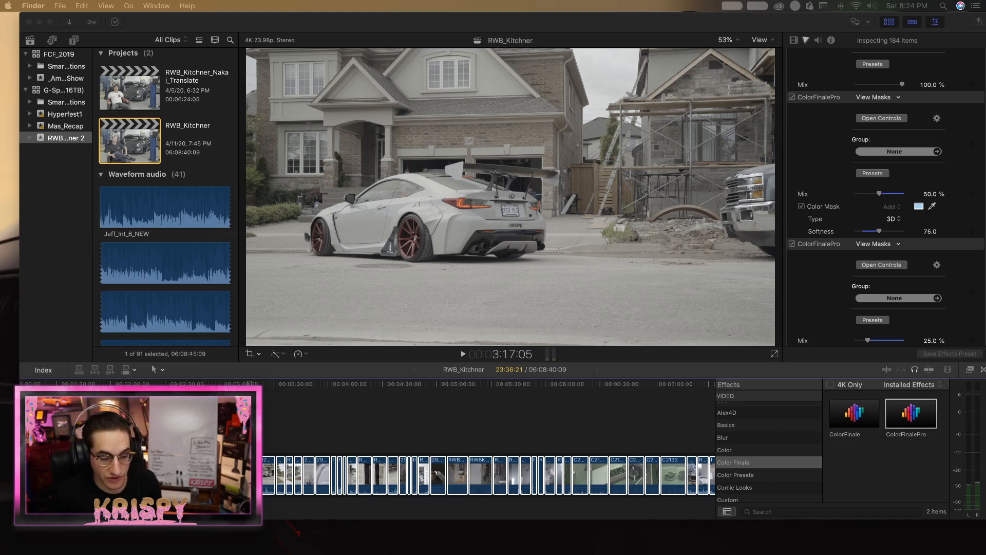
{"action": "scroll", "coordinate": [488, 452], "scroll_direction": "down", "scroll_amount": 2}
{"action": "scroll", "coordinate": [396, 411], "scroll_direction": "left", "scroll_amount": 5}
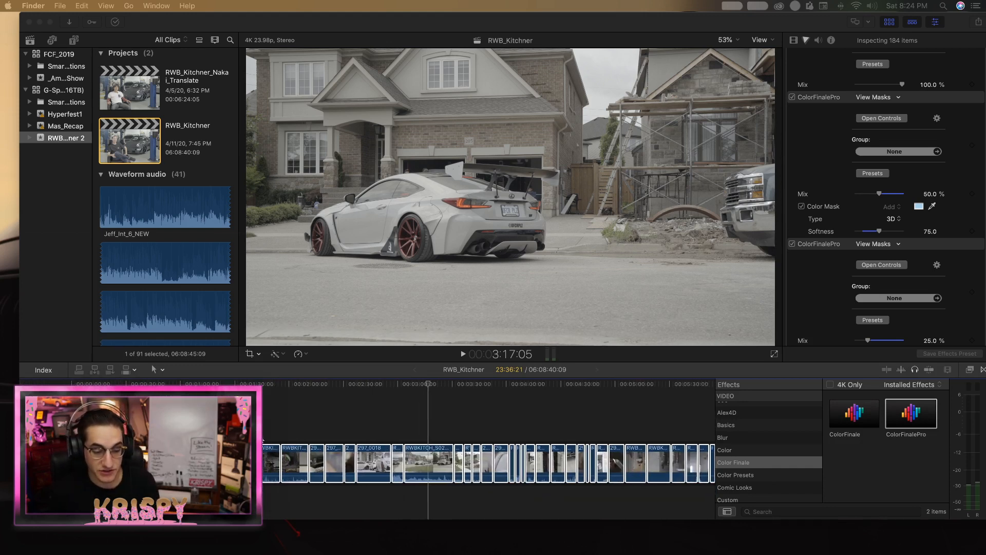
{"action": "left_click", "coordinate": [403, 396]}
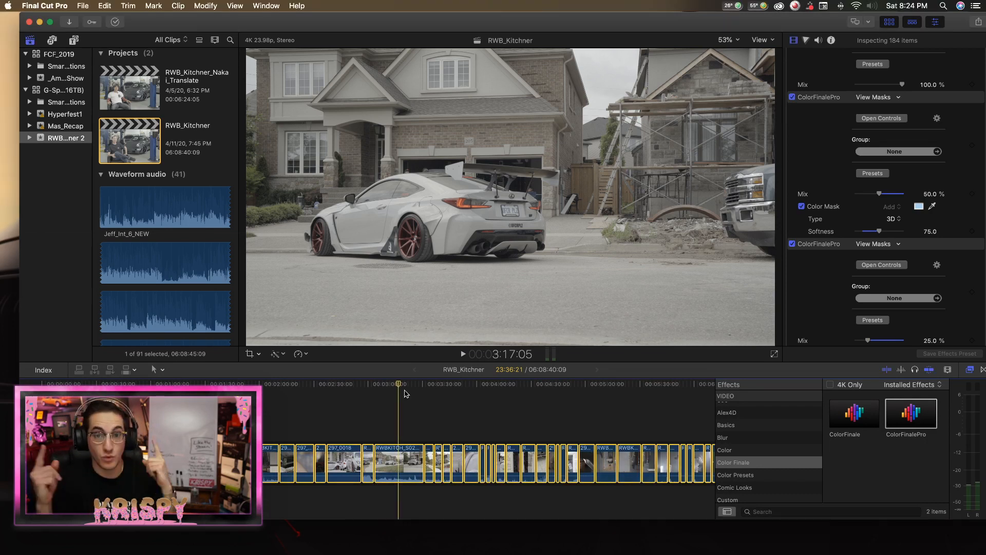
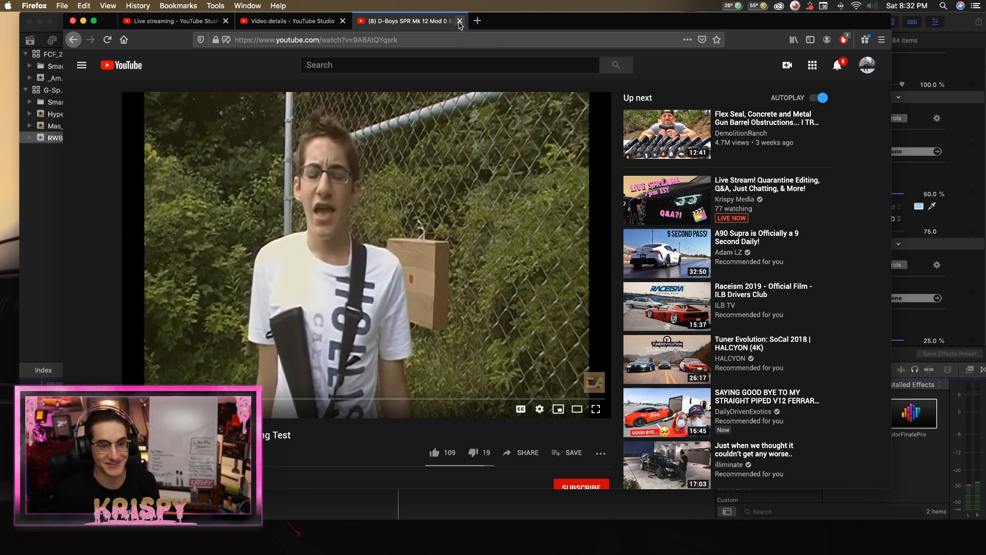
Switch from the YouTube page to Final Cut Pro, deselect all the timeline clips and place the playhead at about 0:30.
{"action": "left_click_drag", "start_coordinate": [533, 22], "coordinate": [1, 31]}
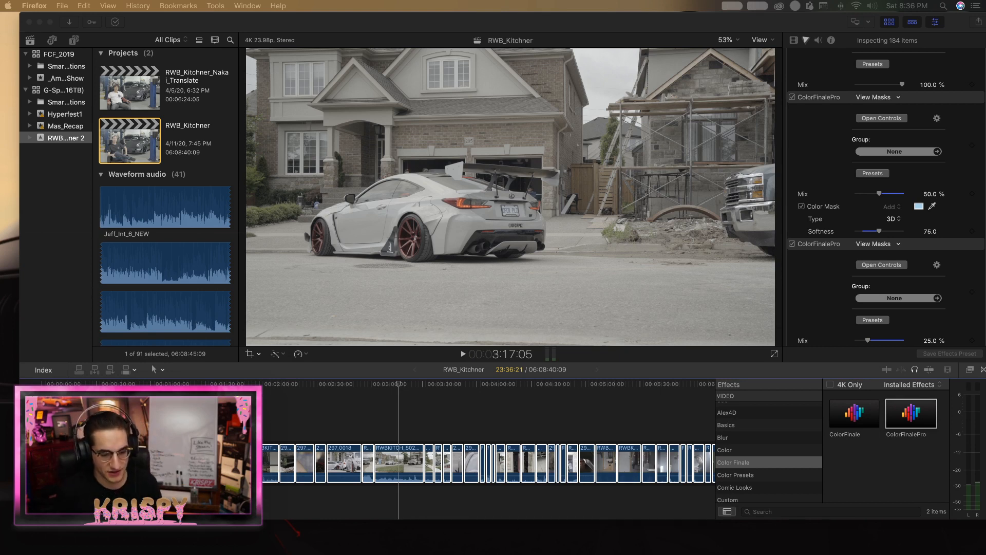
{"action": "left_click", "coordinate": [160, 498]}
{"action": "left_click", "coordinate": [42, 498]}
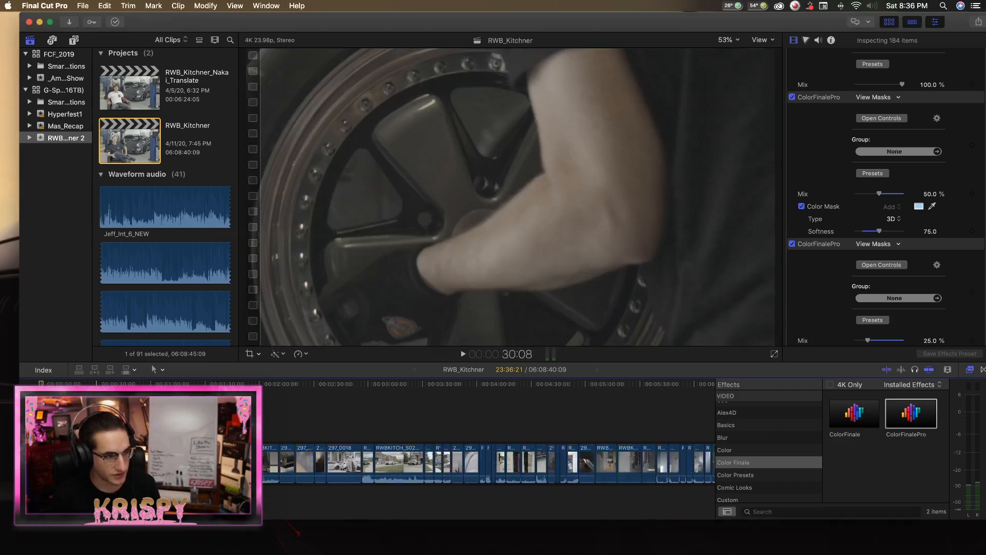
{"action": "left_click", "coordinate": [96, 498]}
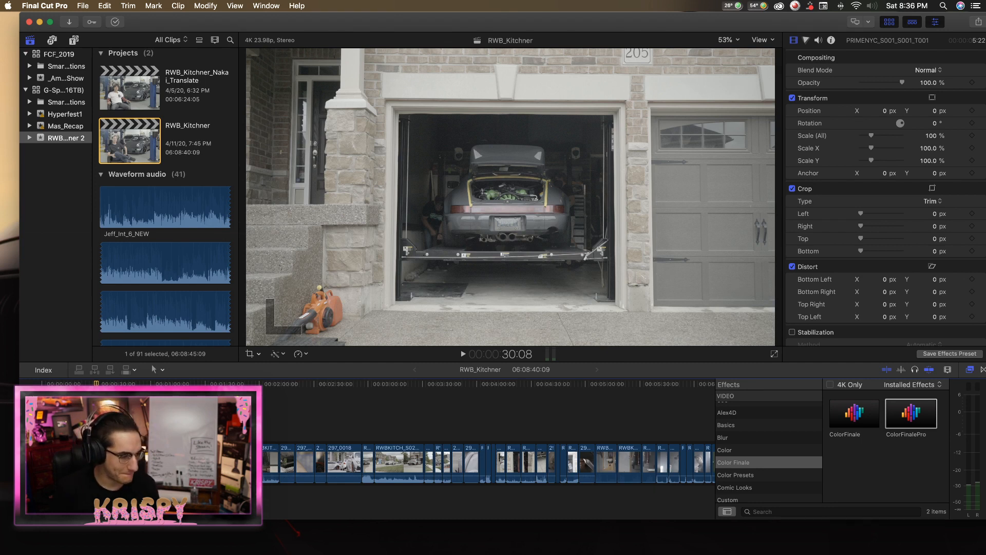
Examine the early shots between about 0:24 and 1:05, comparing the man at the wheel with the overexposed raised-car shot.
{"action": "scroll", "coordinate": [139, 454], "scroll_direction": "down", "scroll_amount": 3}
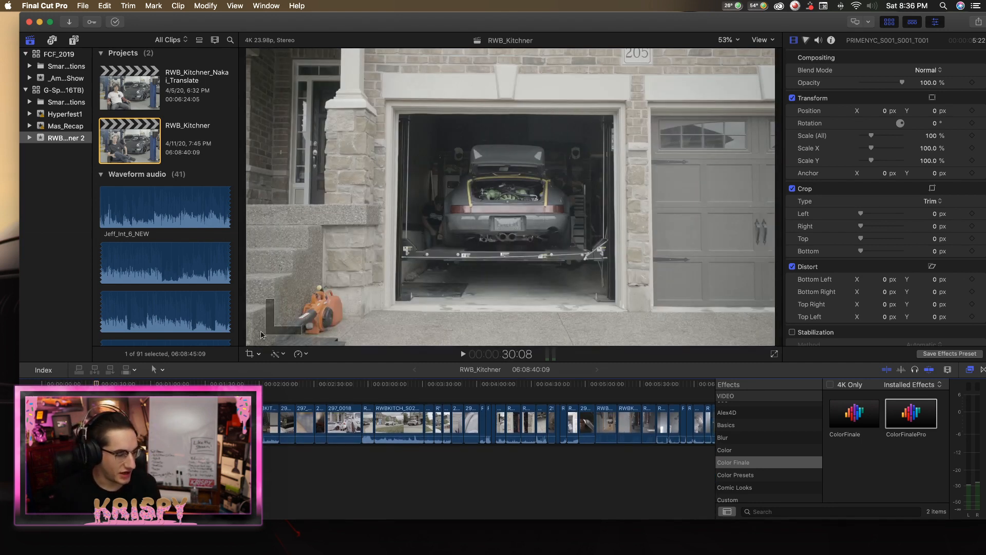
{"action": "scroll", "coordinate": [134, 442], "scroll_direction": "up", "scroll_amount": 1}
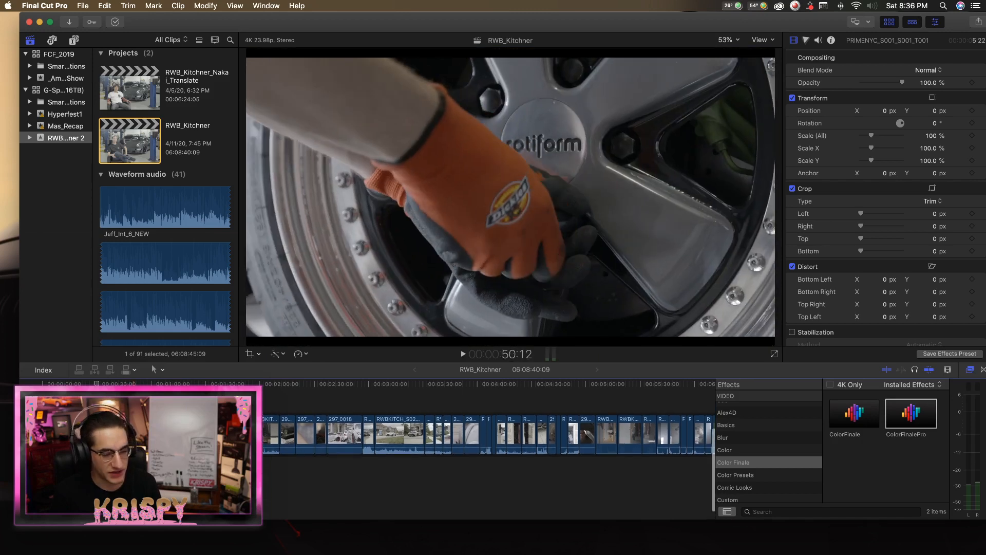
{"action": "left_click", "coordinate": [107, 434]}
{"action": "scroll", "coordinate": [106, 434], "scroll_direction": "down", "scroll_amount": 1}
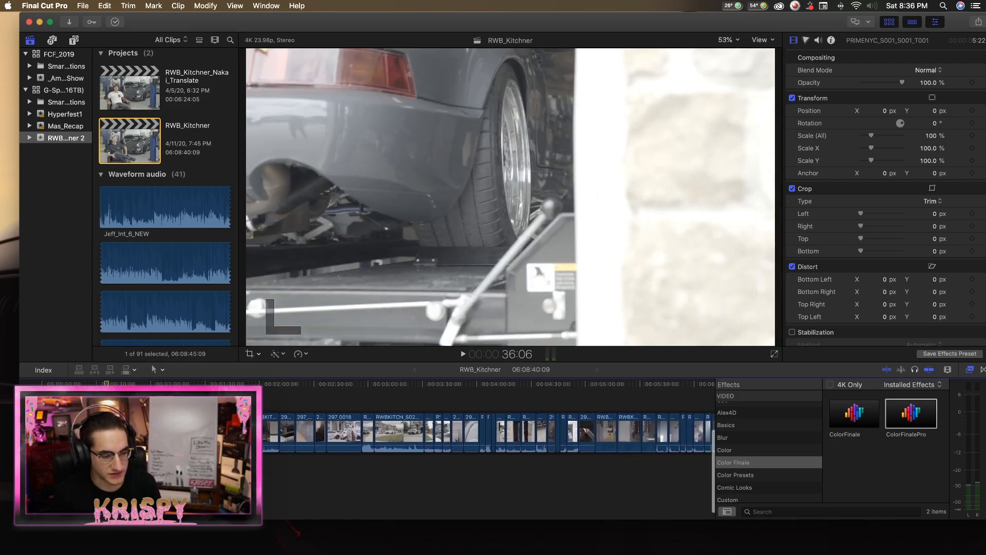
{"action": "left_click", "coordinate": [85, 452]}
{"action": "scroll", "coordinate": [85, 452], "scroll_direction": "up", "scroll_amount": 1}
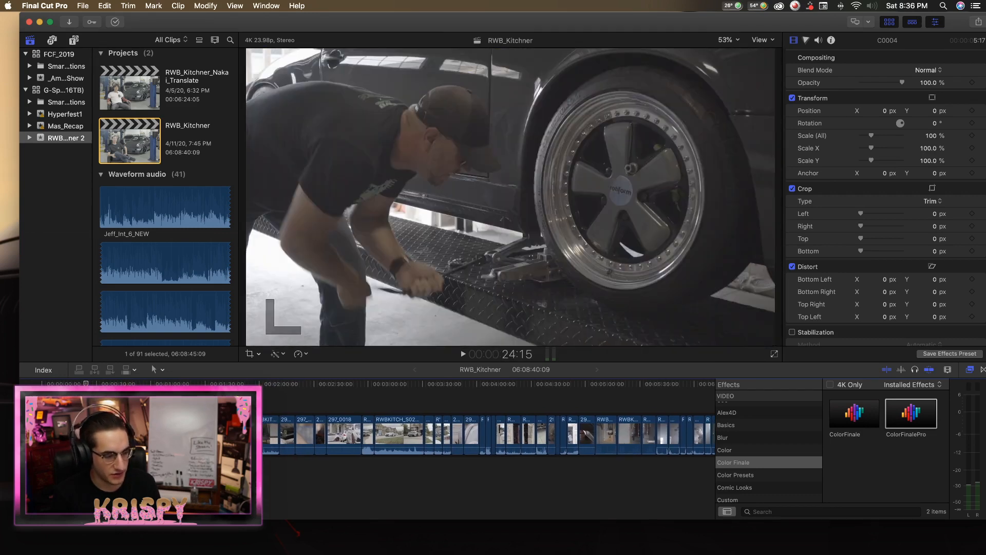
{"action": "left_click", "coordinate": [107, 434]}
{"action": "scroll", "coordinate": [107, 434], "scroll_direction": "right", "scroll_amount": 1}
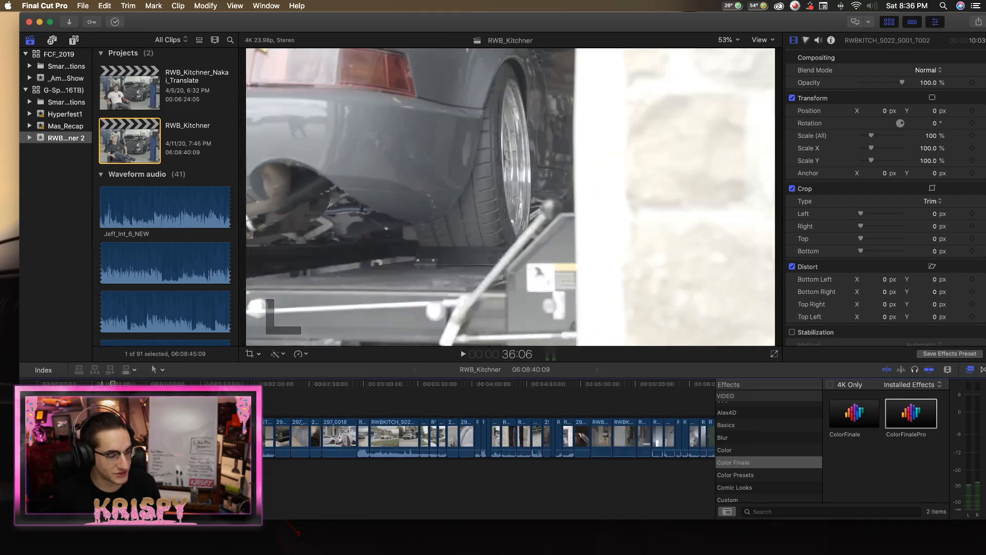
{"action": "scroll", "coordinate": [157, 436], "scroll_direction": "left", "scroll_amount": 1}
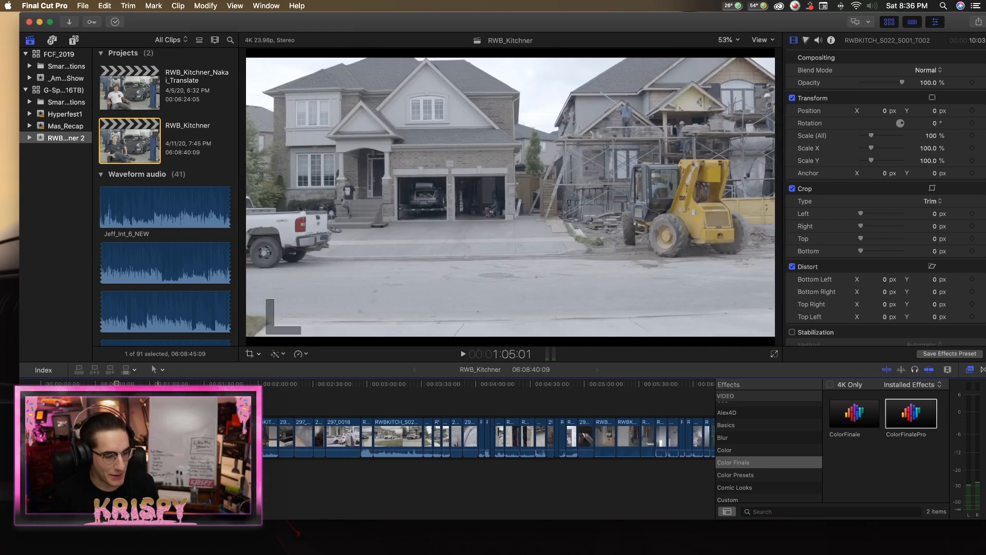
Enlarge the timeline around the raised-car clip and go back to the beginning of the project.
{"action": "scroll", "coordinate": [156, 437], "scroll_direction": "right", "scroll_amount": 1}
{"action": "key", "text": "z"}
{"action": "left_click", "coordinate": [118, 437]}
{"action": "key", "text": "a"}
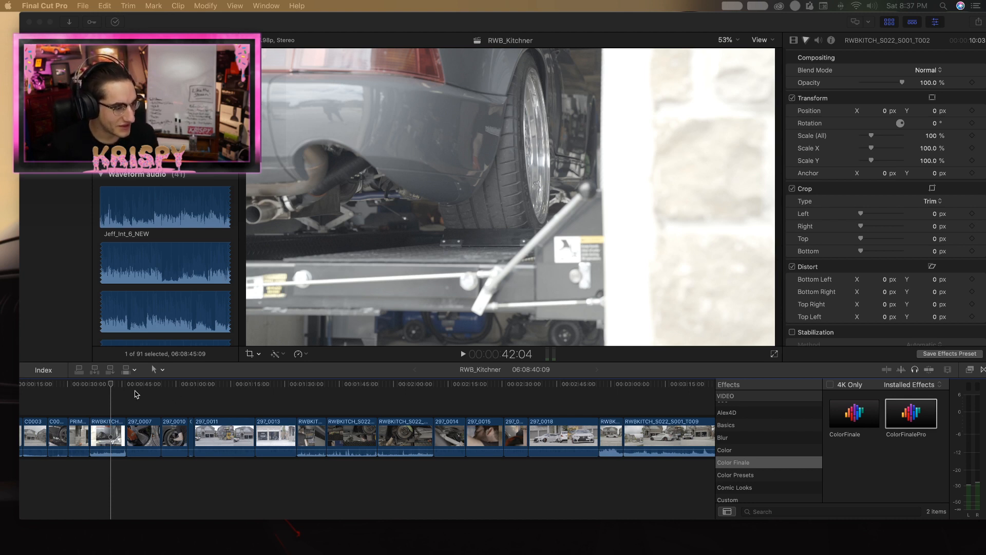
{"action": "left_click", "coordinate": [103, 387]}
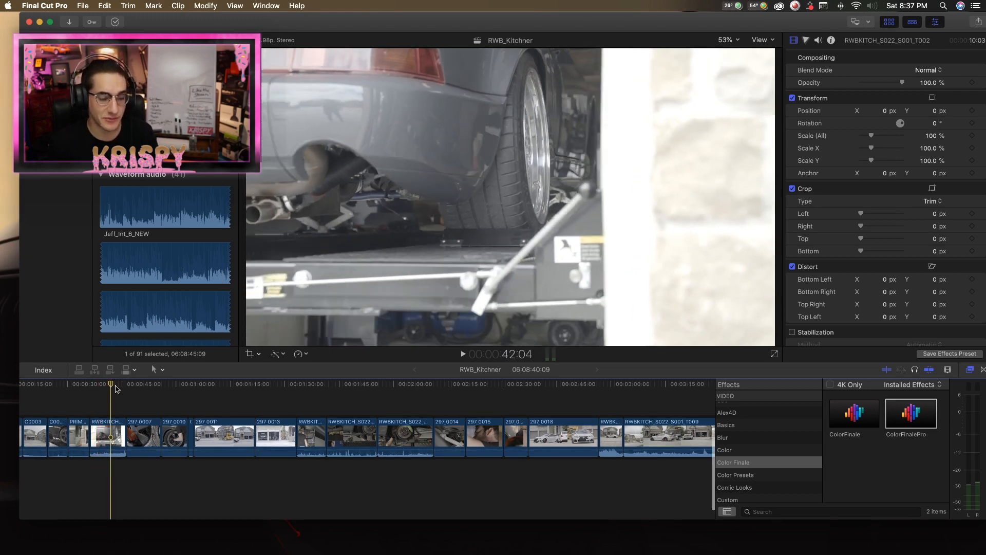
{"action": "scroll", "coordinate": [143, 395], "scroll_direction": "left", "scroll_amount": 4}
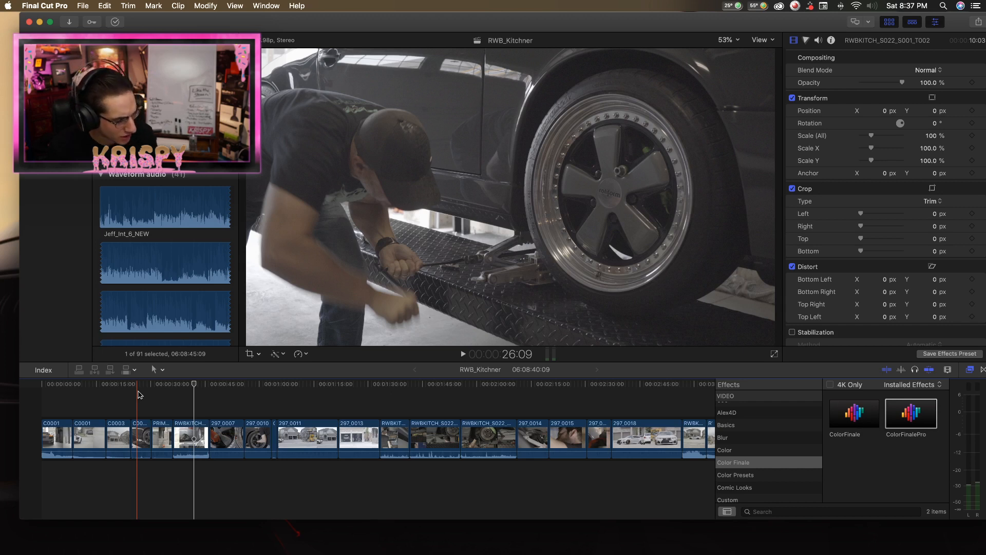
{"action": "key", "text": "z"}
{"action": "key", "text": "a"}
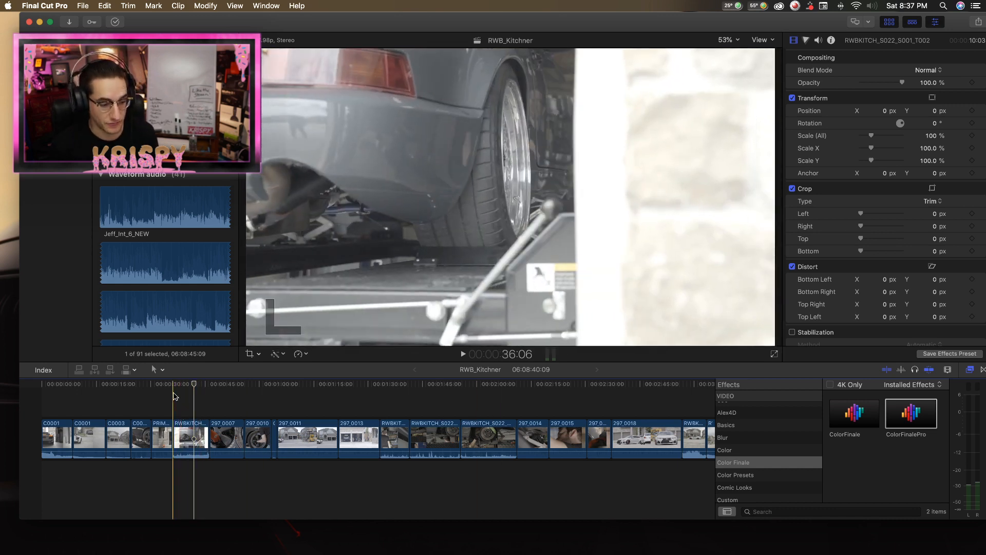
Play the opening shots from about 0:12, through the house exterior, to the man working beside the wheel.
{"action": "left_click_drag", "start_coordinate": [145, 386], "coordinate": [88, 385]}
{"action": "key", "text": "space"}
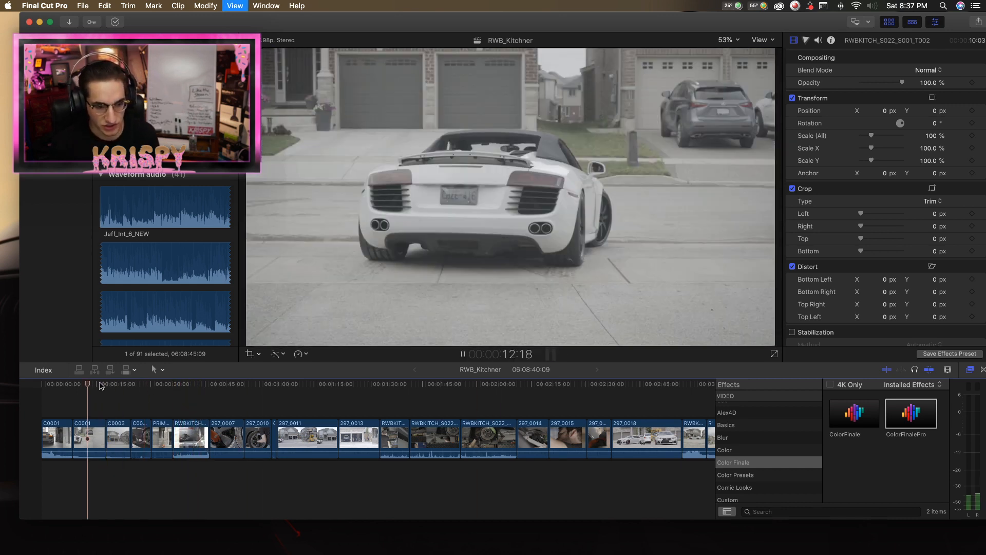
{"action": "left_click", "coordinate": [105, 386]}
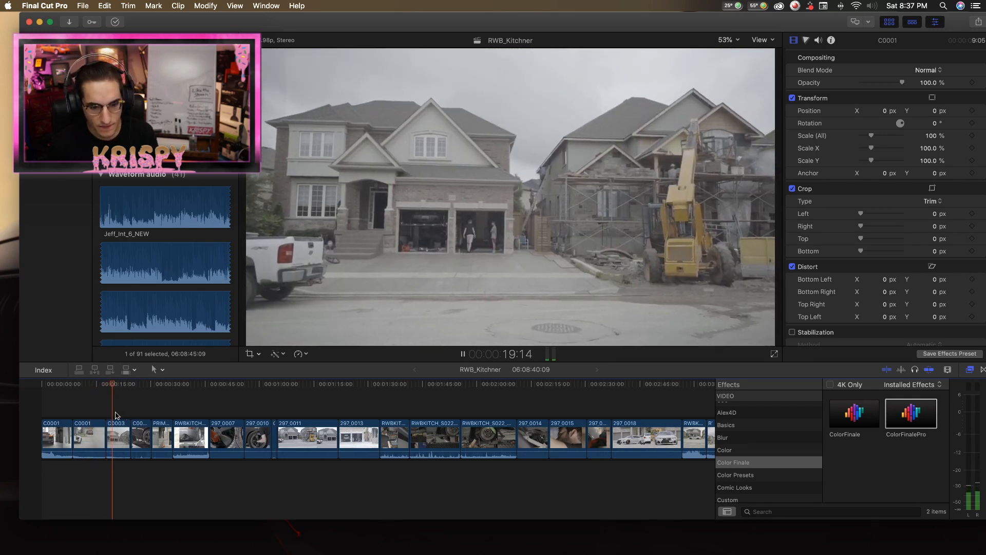
{"action": "key", "text": "space"}
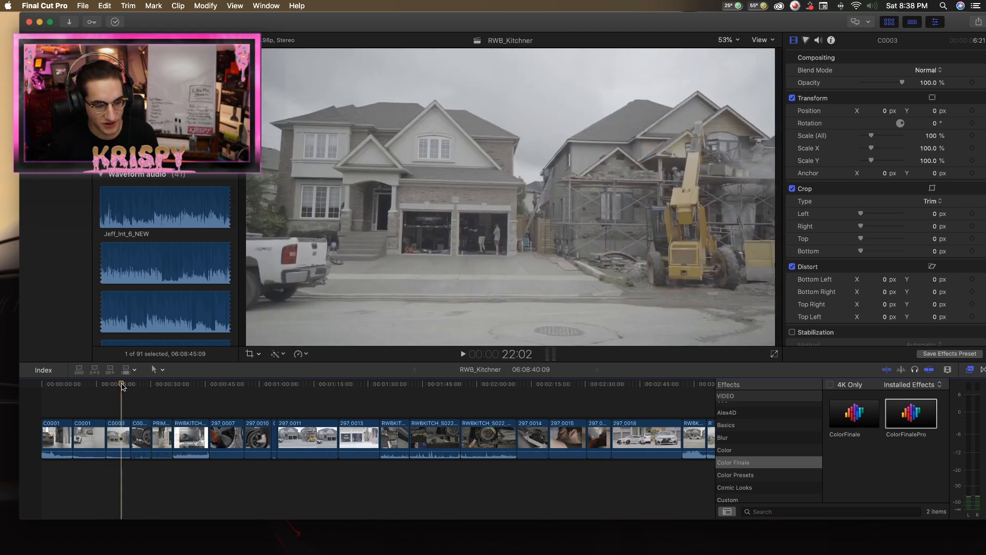
{"action": "key", "text": "space"}
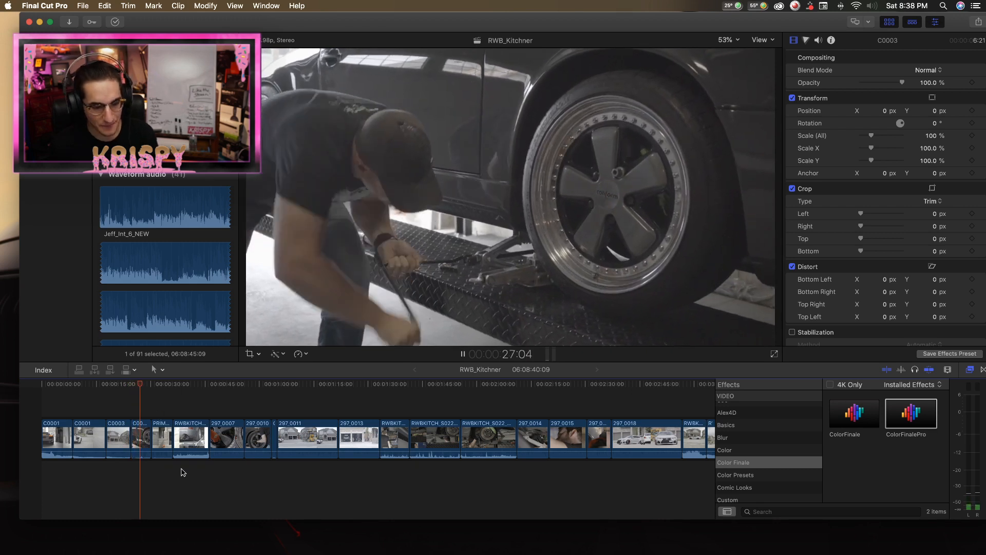
Review the PRIMENYC_S001_S001_T001 garage lift clip and trim four frames off its end.
{"action": "scroll", "coordinate": [171, 438], "scroll_direction": "right", "scroll_amount": 1}
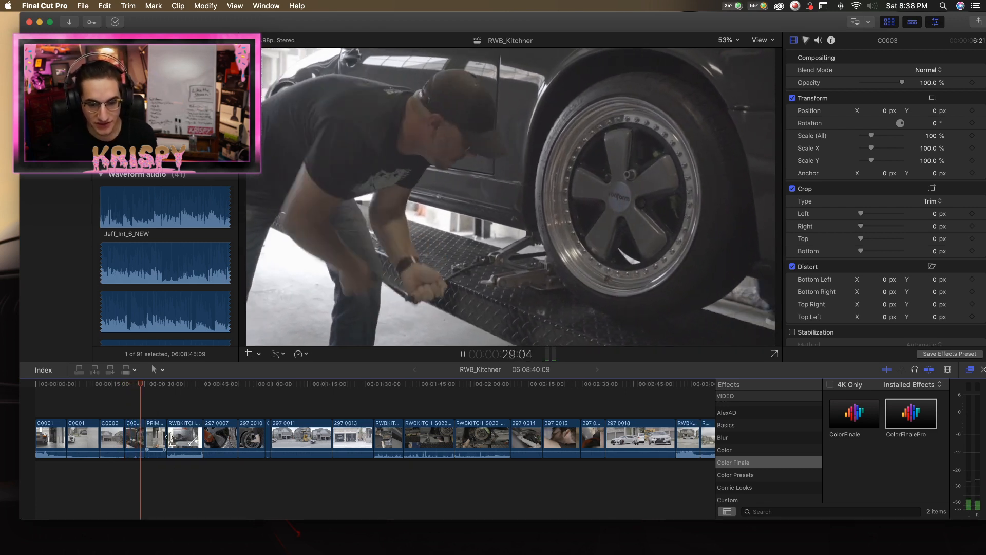
{"action": "left_click", "coordinate": [160, 442]}
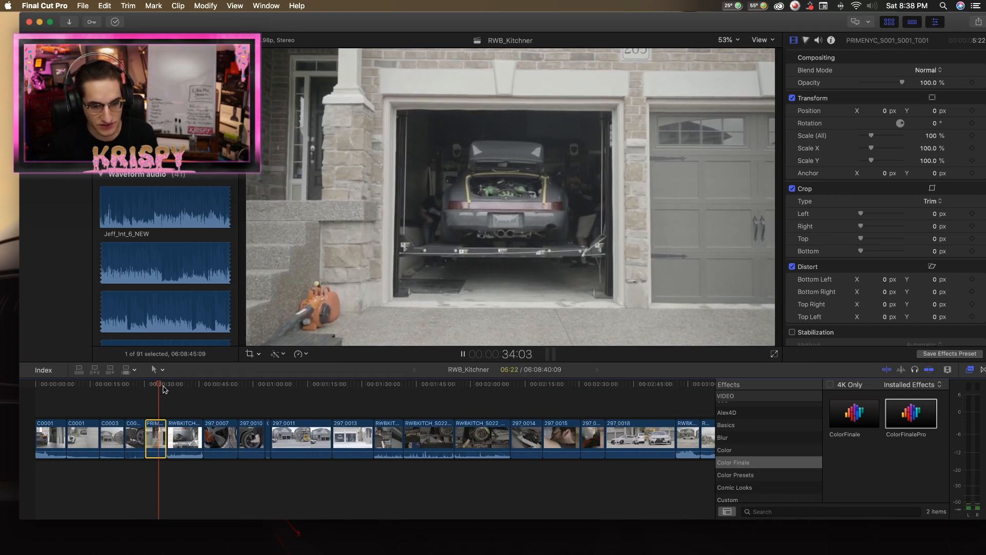
{"action": "key", "text": "space"}
{"action": "left_click_drag", "start_coordinate": [165, 431], "coordinate": [181, 450]}
Play the overexposed RWBKITCH_S022_S001_T002 raised-car clip, delete it from the timeline and accept moving its media to the trash.
{"action": "left_click", "coordinate": [176, 434]}
{"action": "key", "text": "space"}
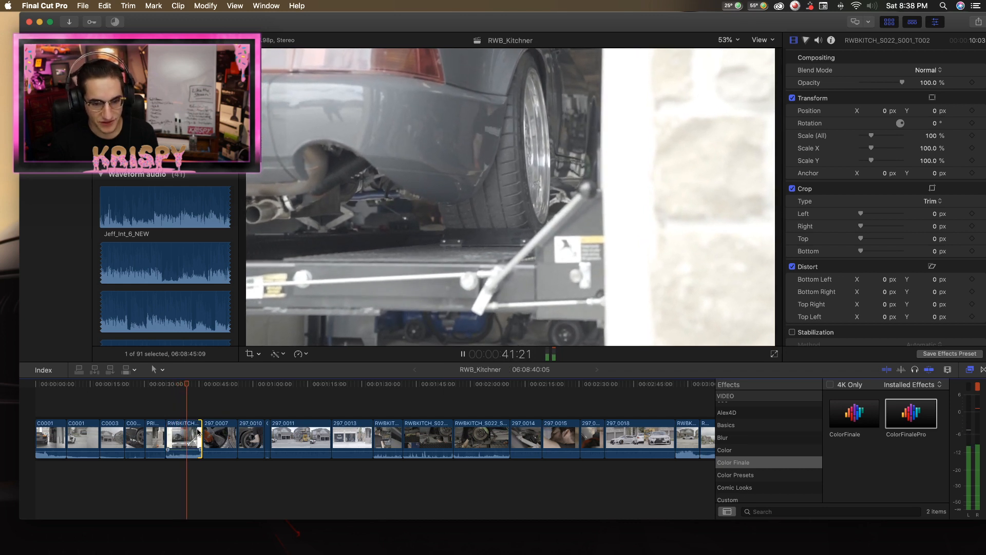
{"action": "key", "text": "space"}
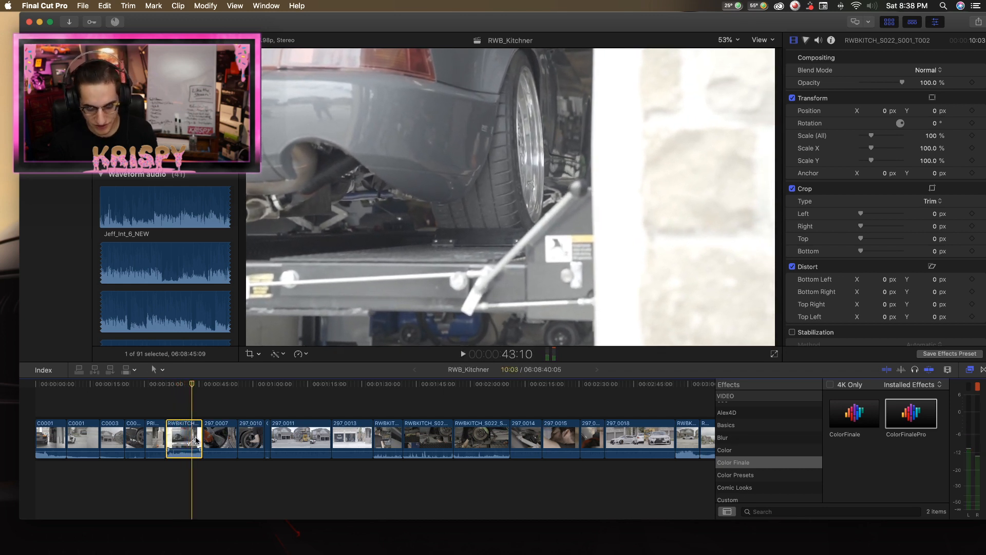
{"action": "key", "text": "Delete"}
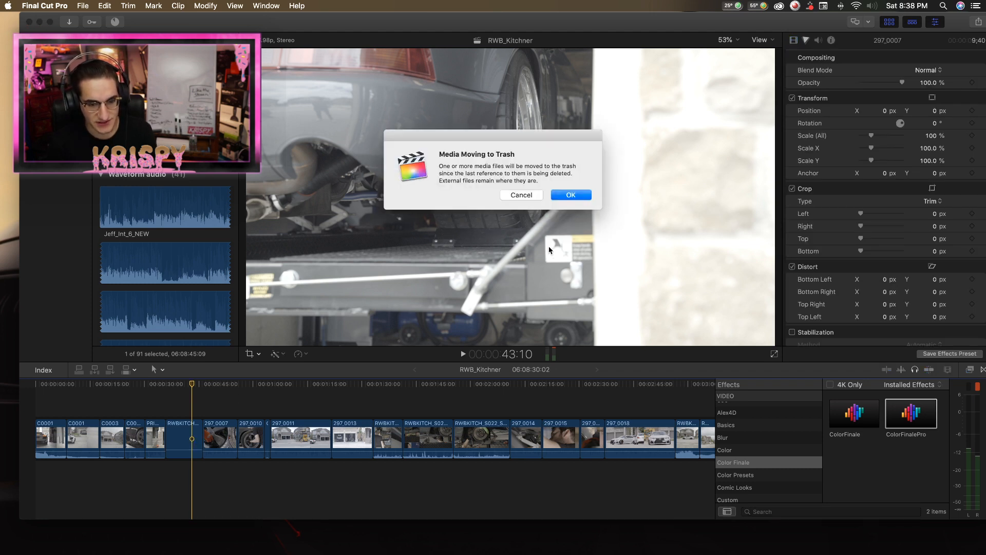
{"action": "key", "text": "Return"}
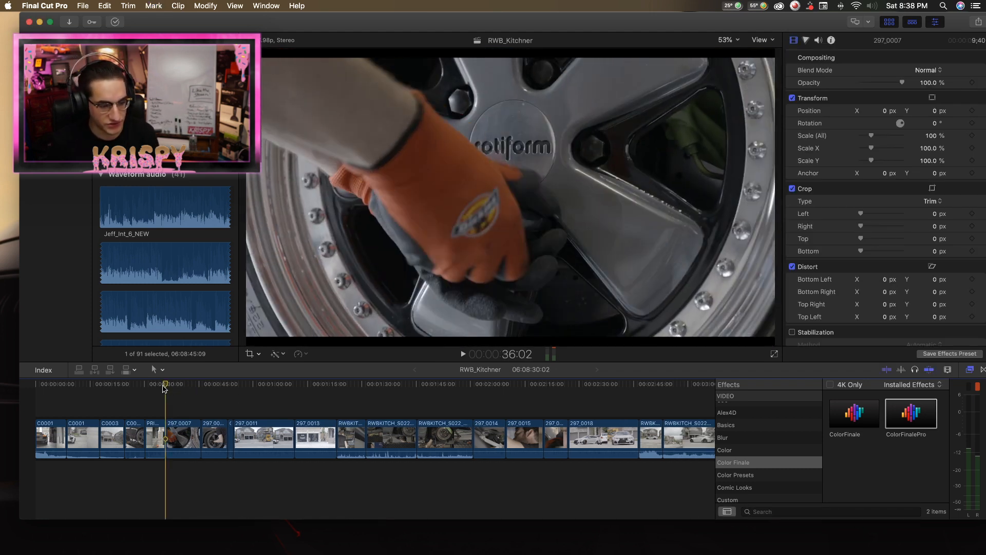
Place the playhead at the start of the 297_0007 orange-glove wheel clip and play it to about 0:40.
{"action": "left_click_drag", "start_coordinate": [162, 386], "coordinate": [163, 386]}
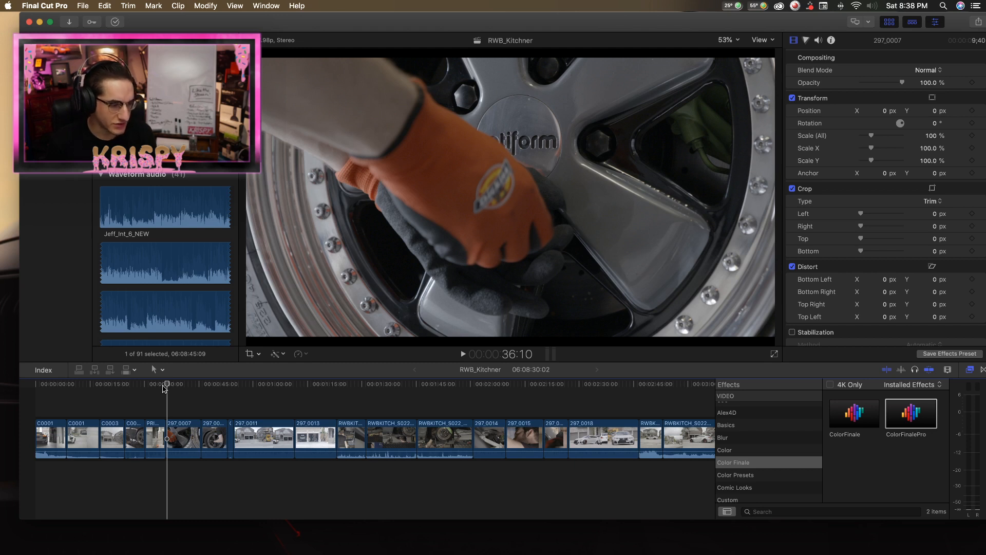
{"action": "left_click", "coordinate": [165, 386]}
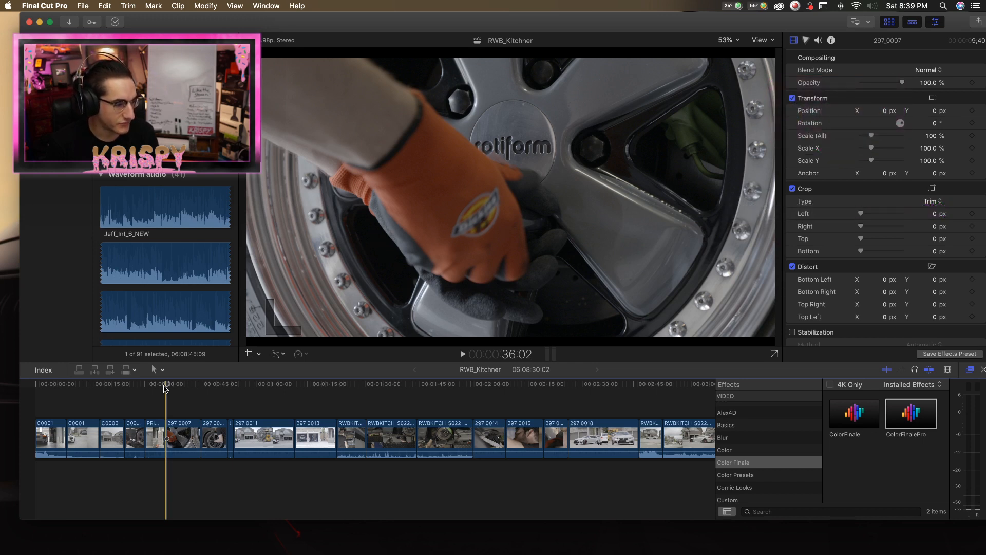
{"action": "key", "text": "space"}
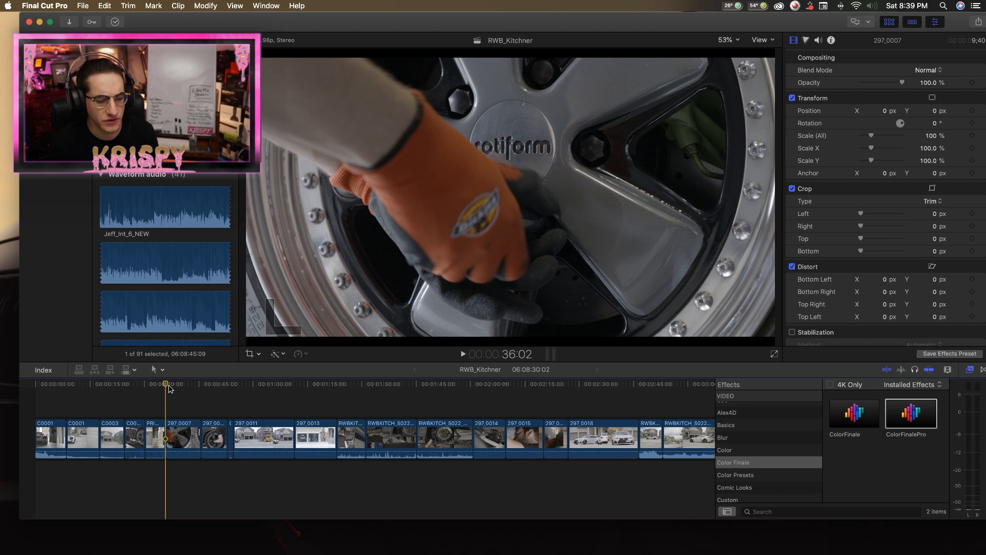
{"action": "key", "text": "space"}
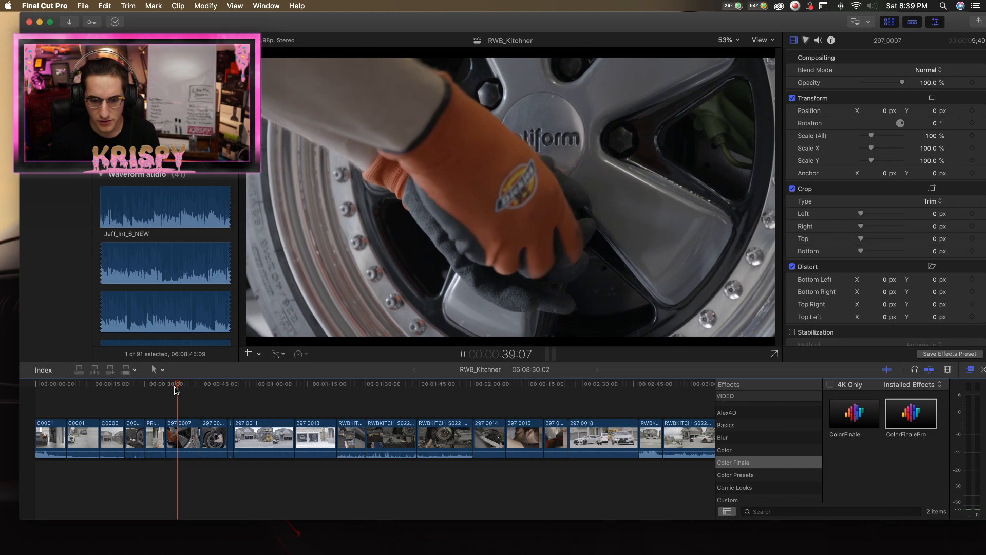
{"action": "key", "text": "space"}
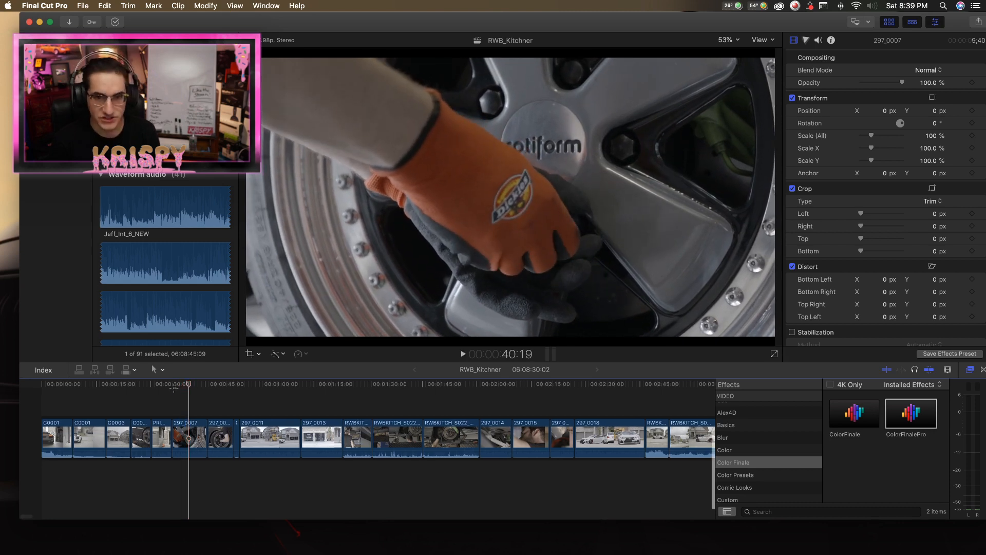
Replay the 297_0007 wheel clip up to about 0:42, then return the playhead to its first frame at 36:02.
{"action": "left_click", "coordinate": [174, 388]}
{"action": "scroll", "coordinate": [177, 389], "scroll_direction": "right", "scroll_amount": 1}
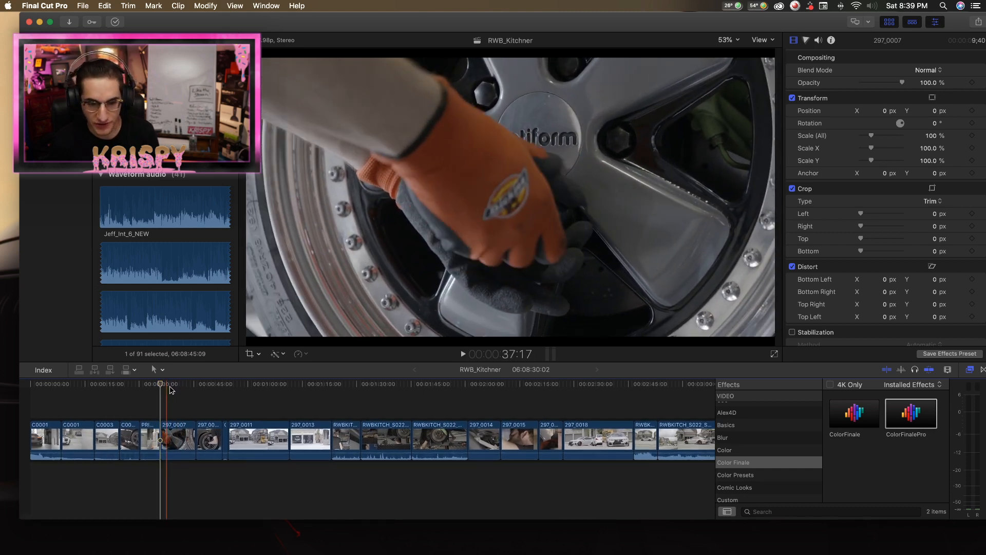
{"action": "key", "text": "space"}
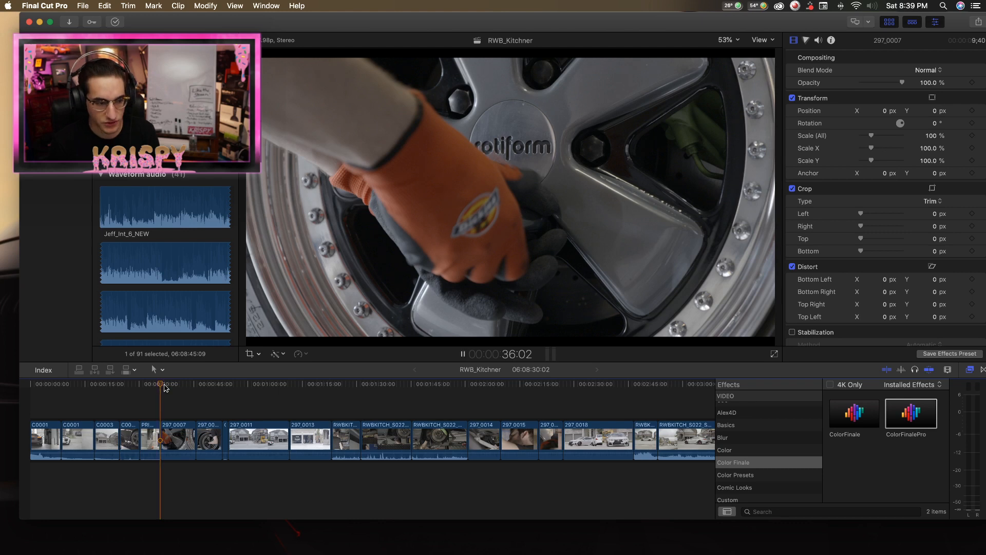
{"action": "key", "text": "space"}
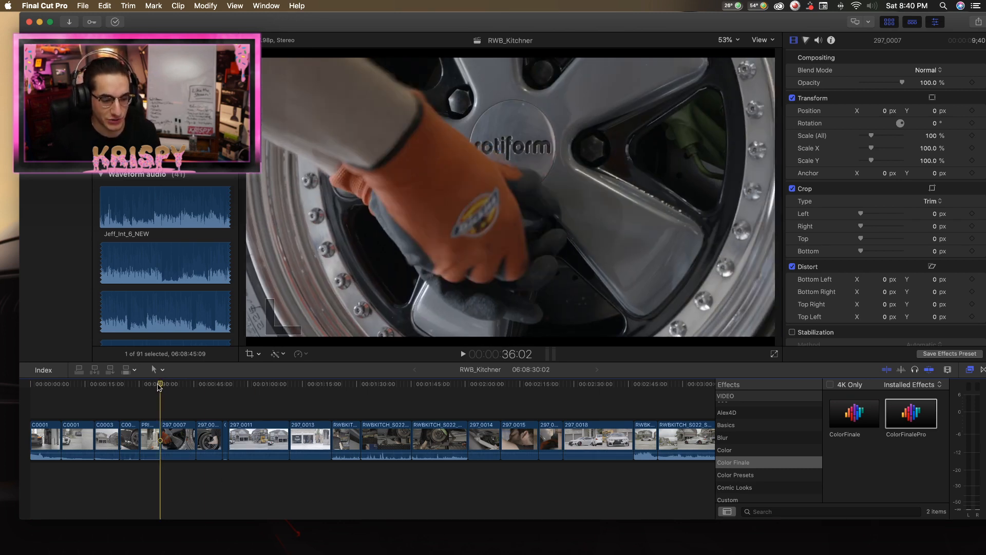
{"action": "key", "text": "space"}
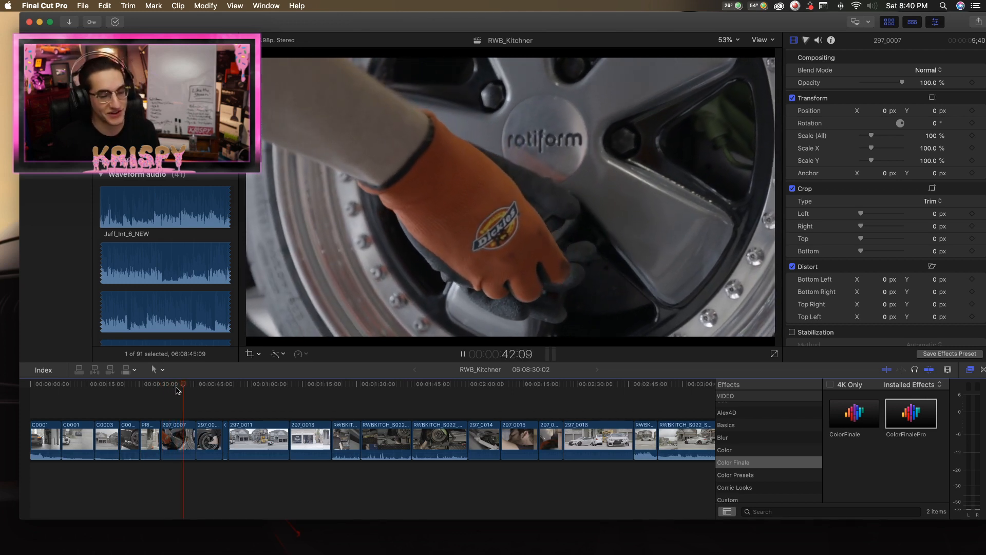
{"action": "left_click", "coordinate": [175, 388]}
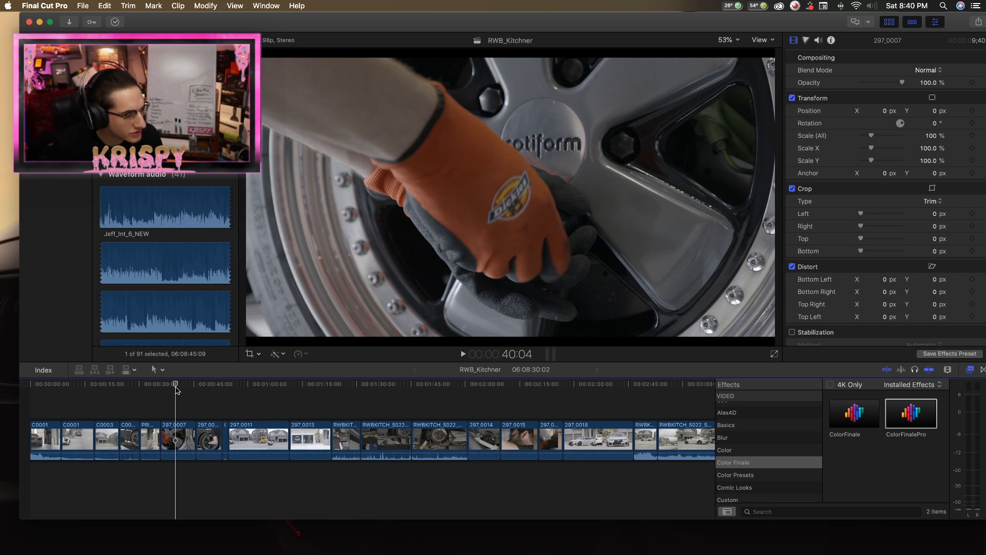
{"action": "left_click_drag", "start_coordinate": [175, 389], "coordinate": [160, 389]}
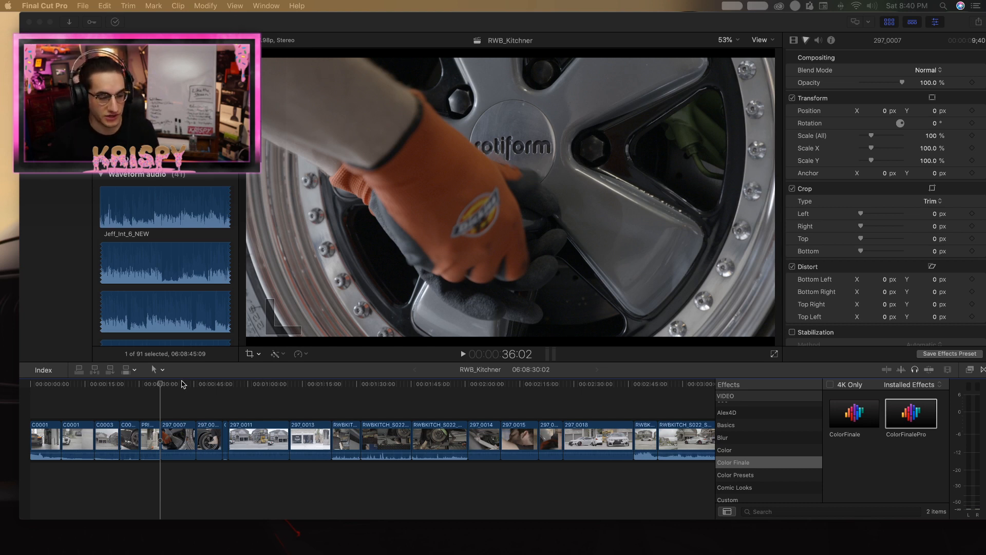
Play the 297_0007 orange-glove wheel clip, split it at about 0:40 and delete everything after the cut.
{"action": "left_click", "coordinate": [163, 385]}
{"action": "key", "text": "s"}
{"action": "key", "text": "space"}
{"action": "key", "text": "z"}
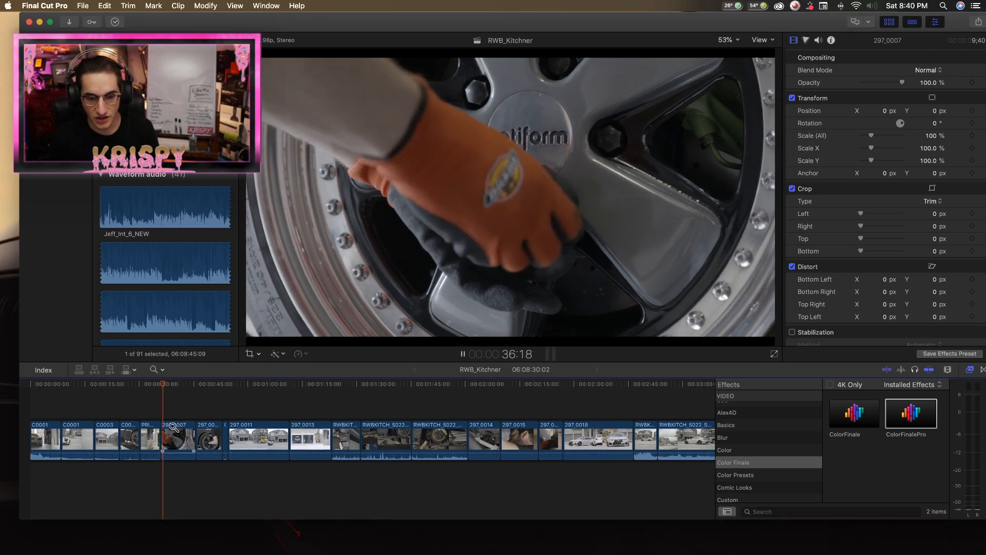
{"action": "left_click", "coordinate": [173, 426]}
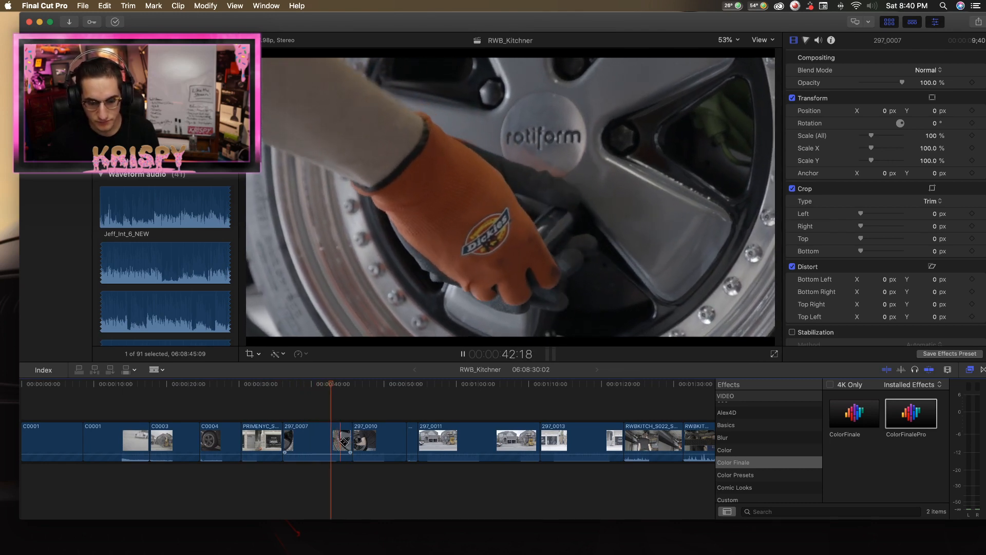
{"action": "left_click", "coordinate": [311, 445]}
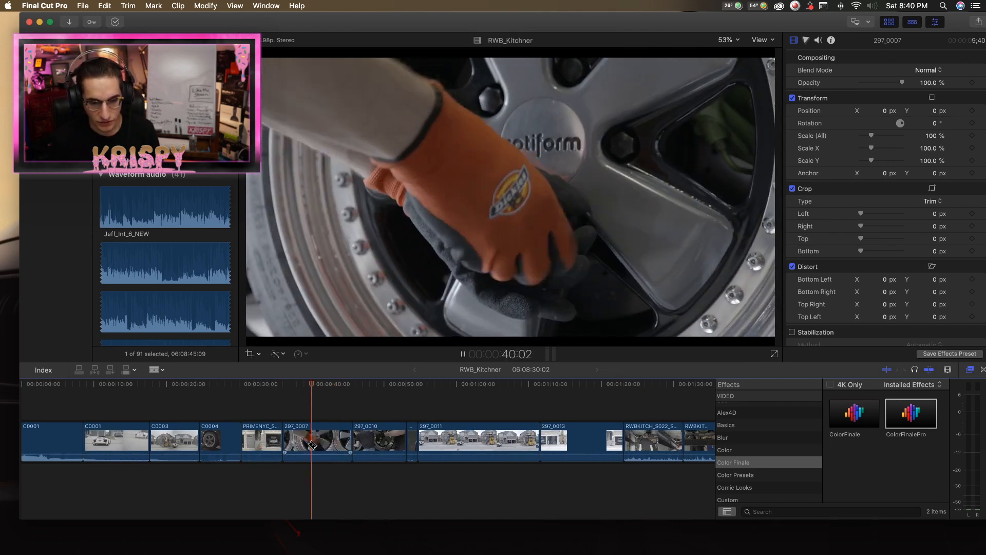
{"action": "key", "text": "space"}
{"action": "key", "text": "super+b"}
{"action": "key", "text": "a"}
{"action": "left_click", "coordinate": [328, 440]}
{"action": "key", "text": "BackSpace"}
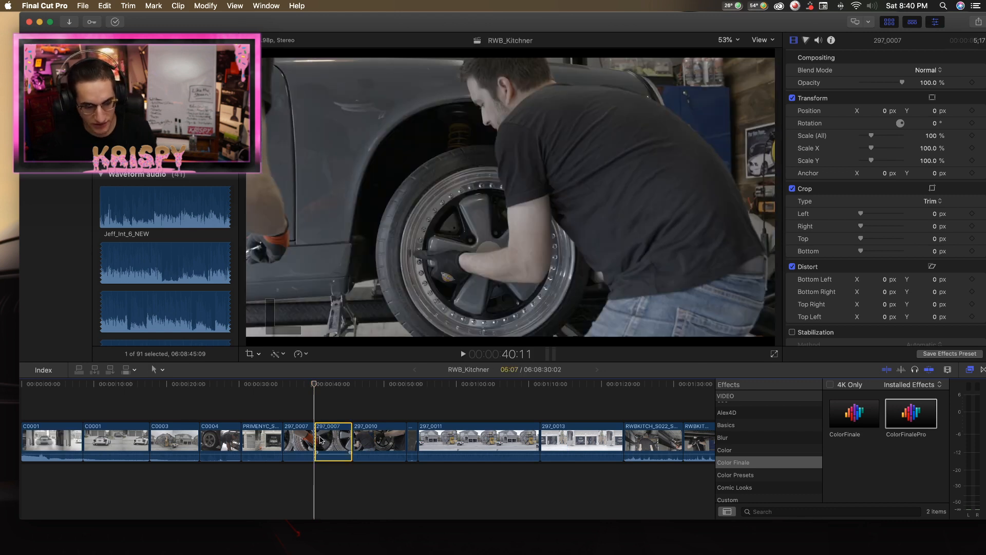
Play the 297_0010 wheel-mounting clip, split it at about 0:44 and delete its second half.
{"action": "key", "text": "space"}
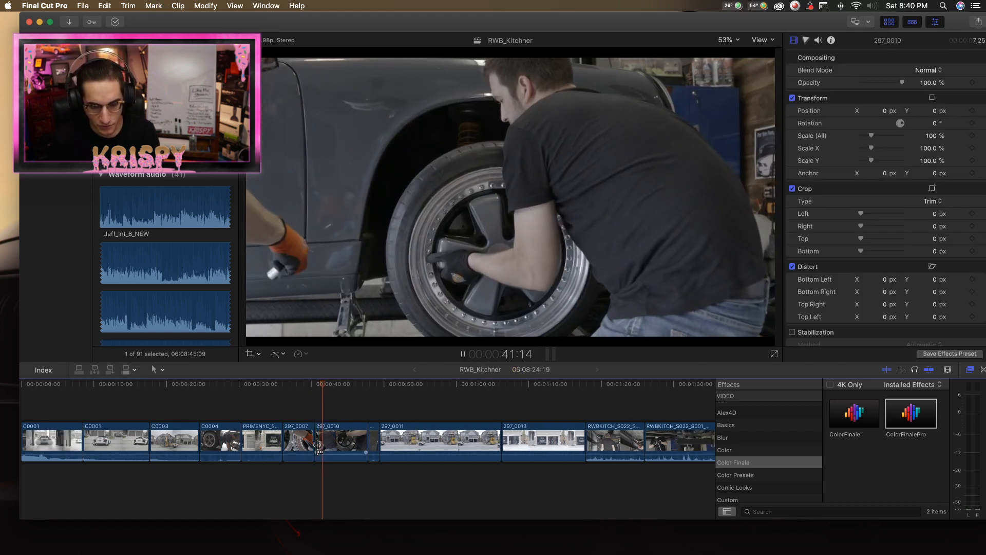
{"action": "key", "text": "b"}
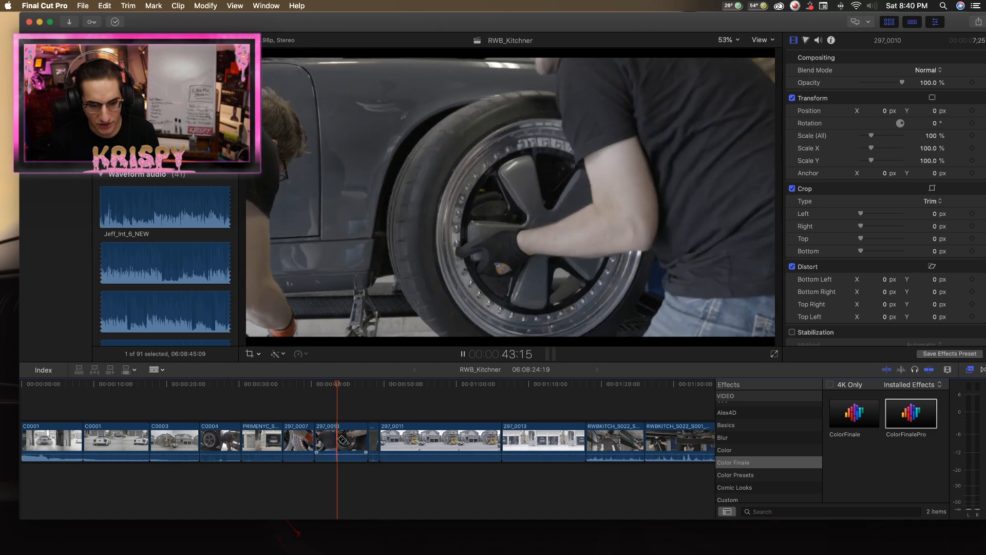
{"action": "left_click", "coordinate": [342, 440]}
{"action": "key", "text": "a"}
{"action": "left_click", "coordinate": [349, 436]}
{"action": "key", "text": "space"}
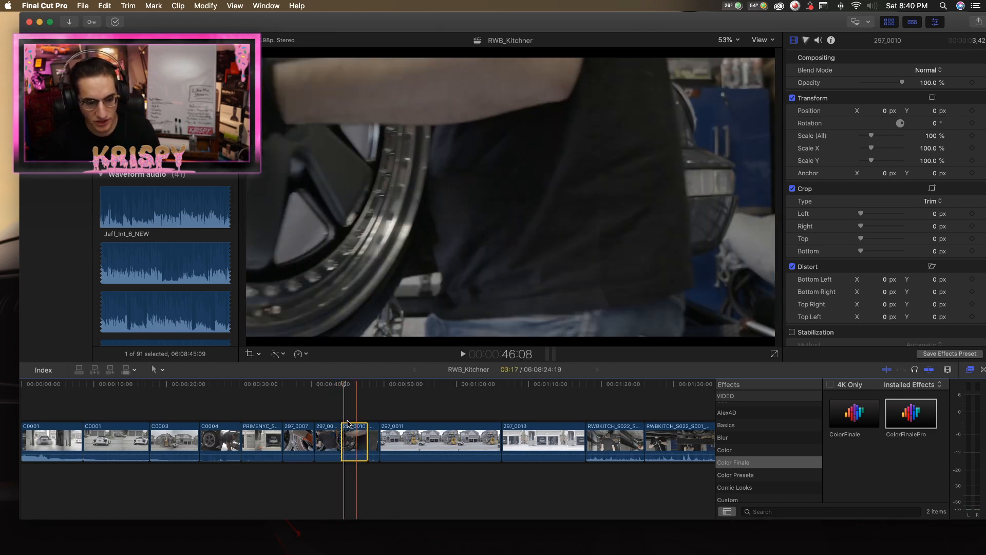
{"action": "key", "text": "BackSpace"}
Replay the shortened 297_0010 clip to check how it leads into the following C0005 clip.
{"action": "key", "text": "space"}
{"action": "left_click", "coordinate": [329, 388]}
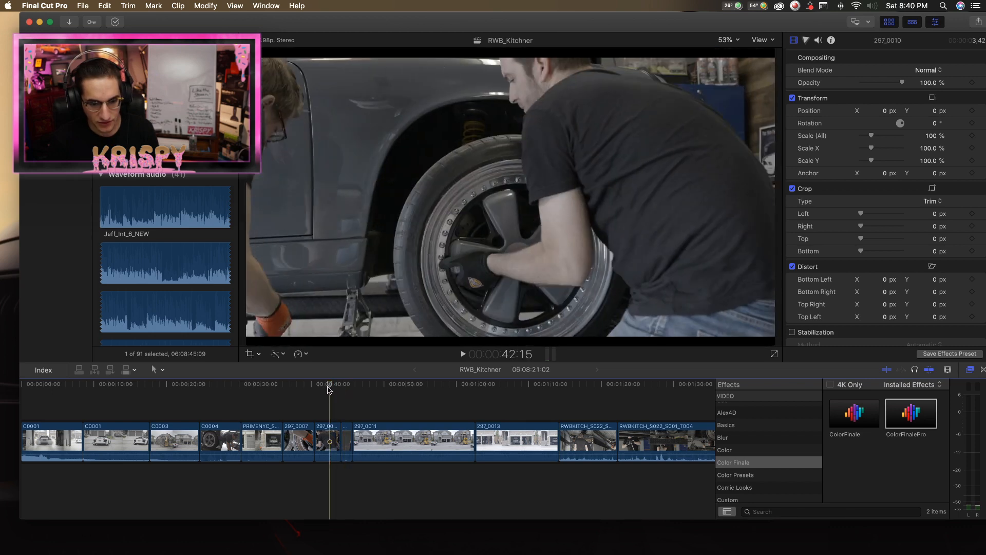
{"action": "left_click", "coordinate": [328, 435]}
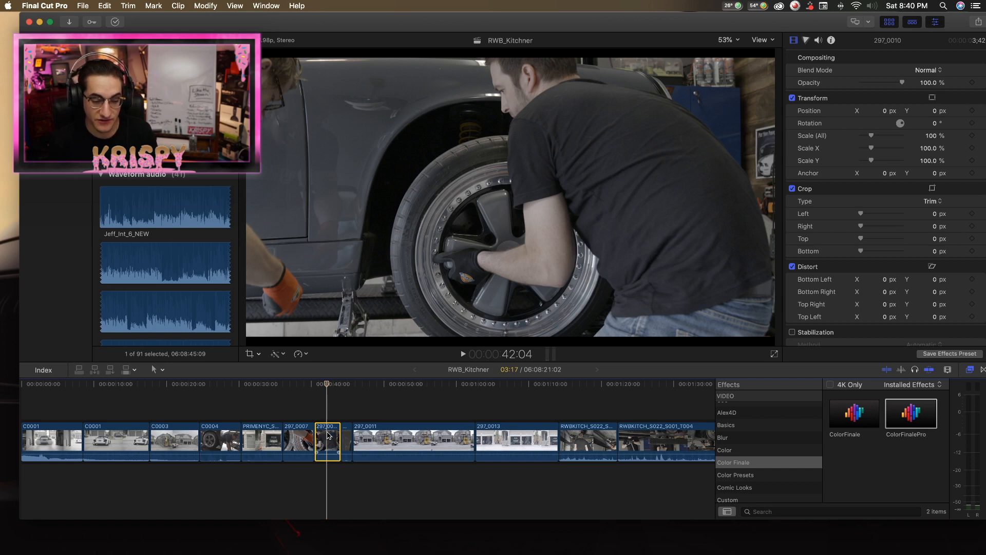
{"action": "left_click", "coordinate": [330, 386]}
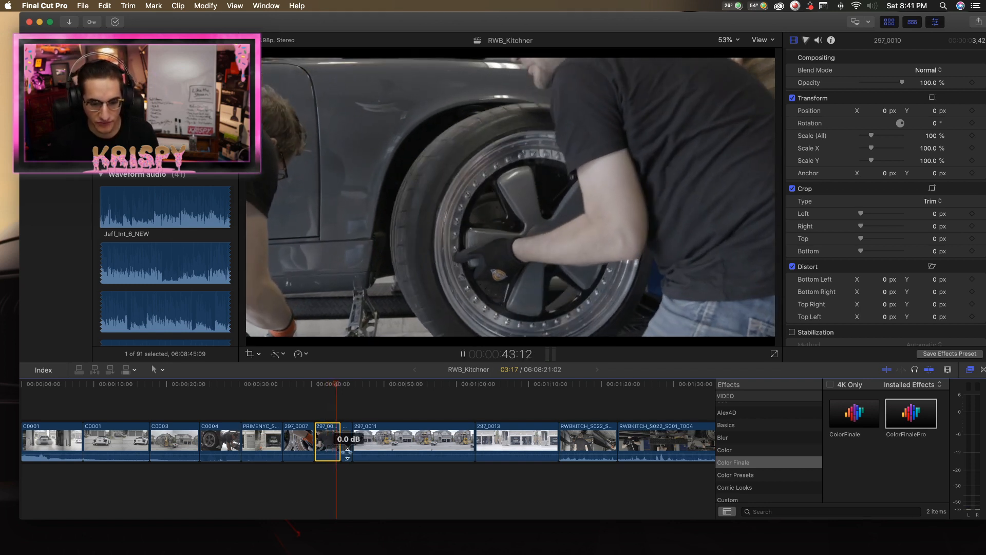
Extend the dark C0005 wheel clip to 3:21, then shorten it to 2:02 by its end and play it.
{"action": "left_click_drag", "start_coordinate": [350, 440], "coordinate": [343, 437]}
{"action": "left_click", "coordinate": [335, 389]}
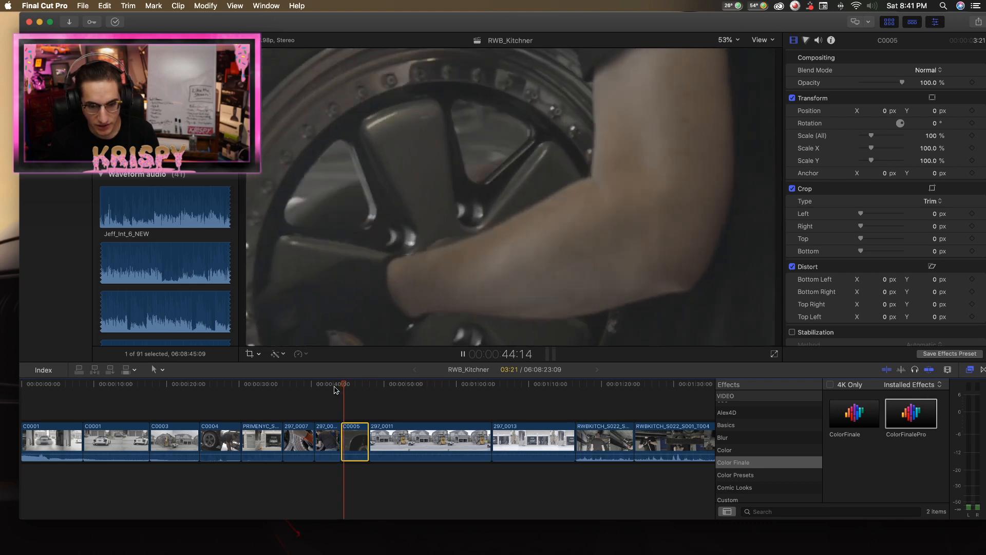
{"action": "left_click_drag", "start_coordinate": [363, 431], "coordinate": [355, 433]}
{"action": "left_click", "coordinate": [346, 389]}
{"action": "key", "text": "space"}
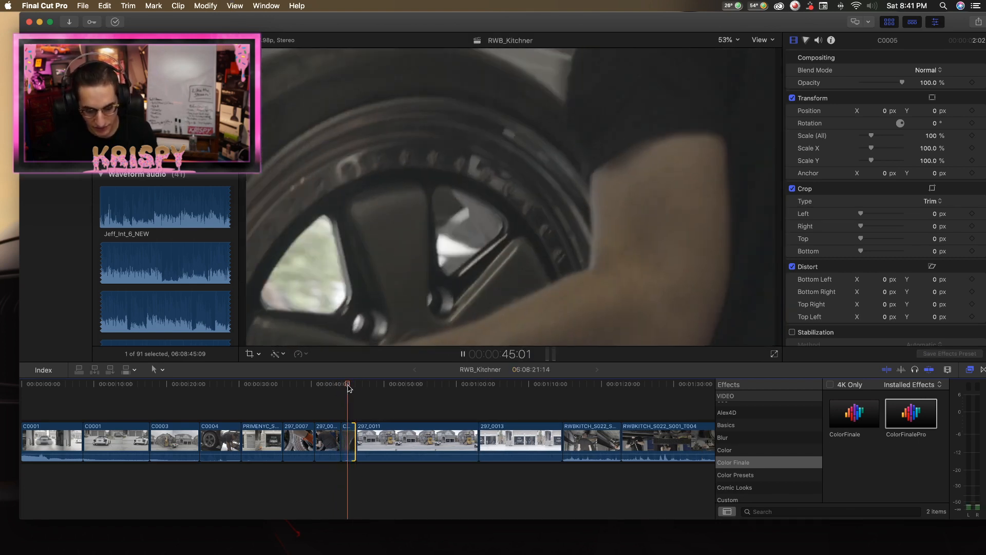
Find the frame at 45:09 in the C0005 clip and trim the clip's end back to it.
{"action": "key", "text": "space"}
{"action": "key", "text": "Left"}
{"action": "key", "text": "Left"}
{"action": "key", "text": "Left"}
{"action": "key", "text": "Left"}
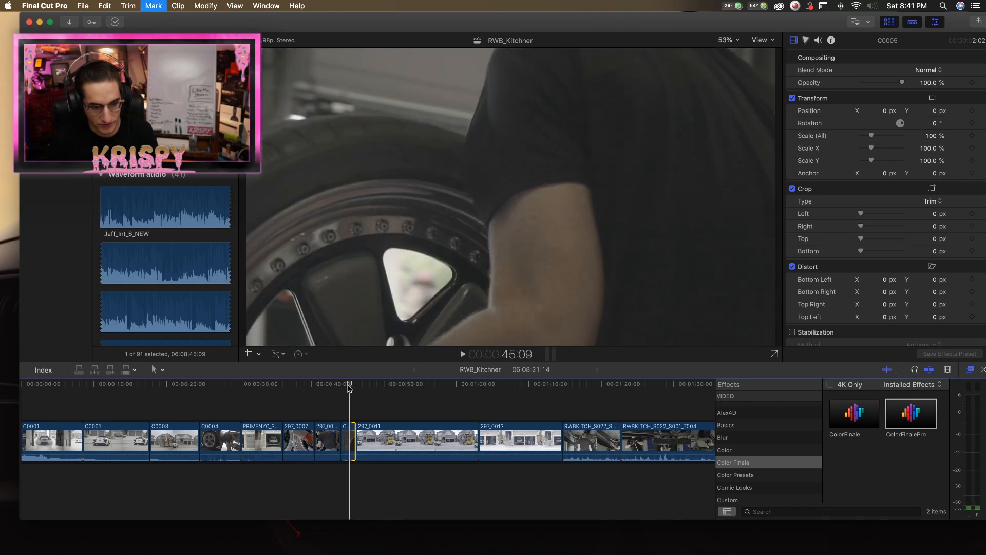
{"action": "key", "text": "super+t"}
{"action": "left_click", "coordinate": [487, 207]}
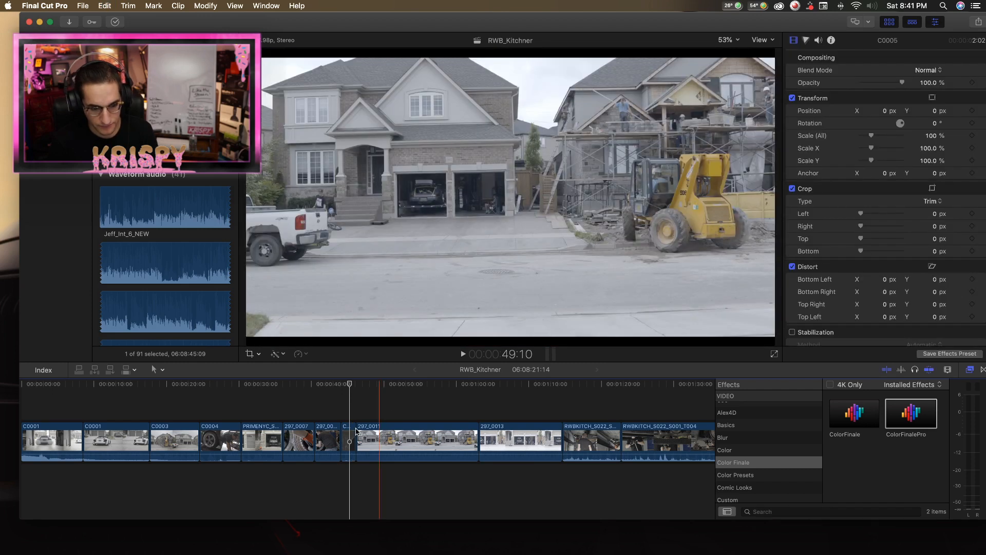
{"action": "left_click_drag", "start_coordinate": [354, 440], "coordinate": [349, 441]}
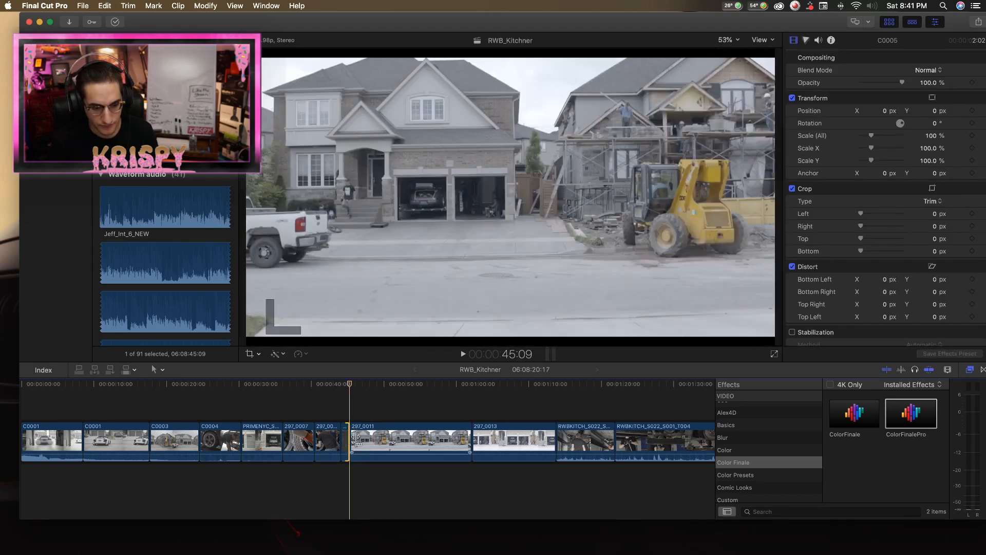
Play the 297_0011 house and loader clip, delete it from the timeline and accept moving its media to the trash.
{"action": "key", "text": "space"}
{"action": "key", "text": "space"}
{"action": "key", "text": "t"}
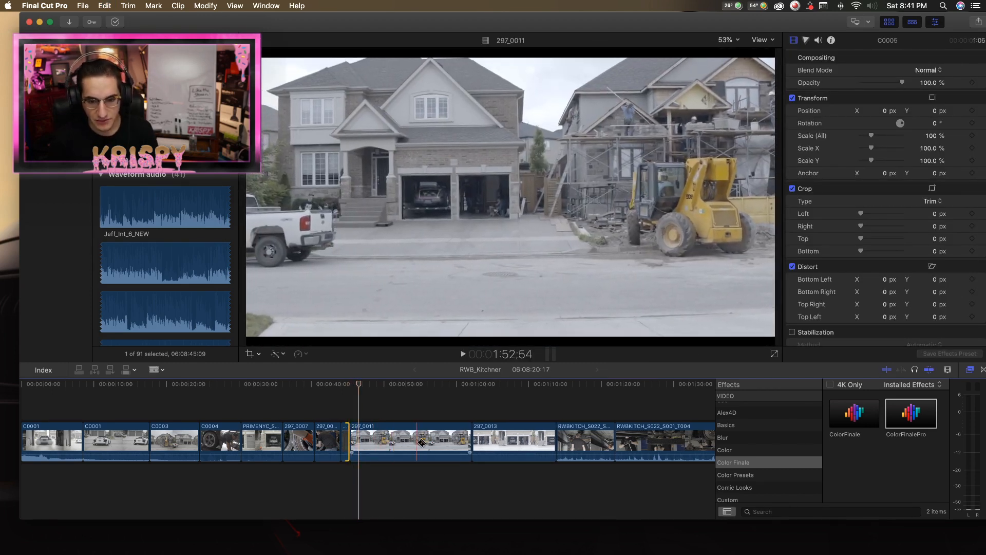
{"action": "key", "text": "a"}
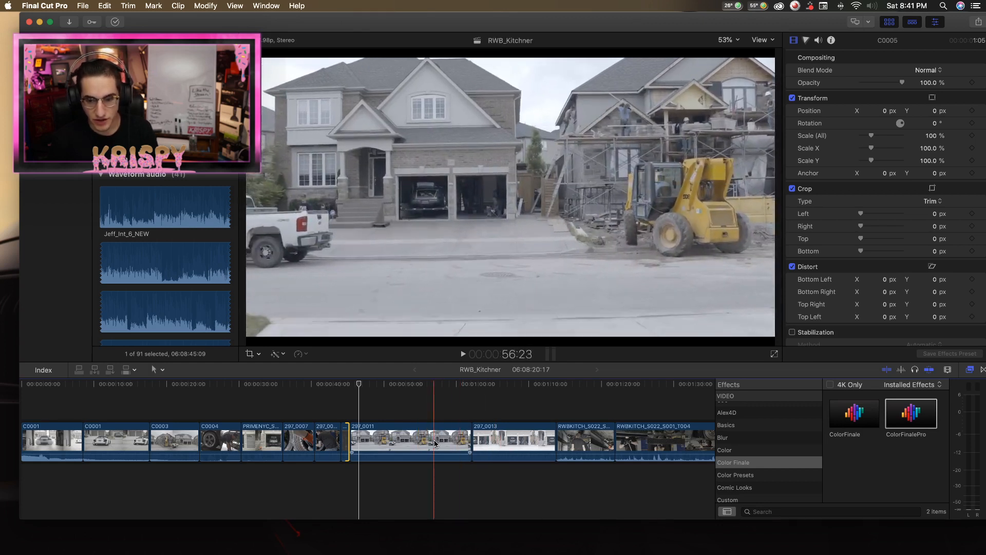
{"action": "left_click", "coordinate": [430, 444]}
{"action": "key", "text": "Delete"}
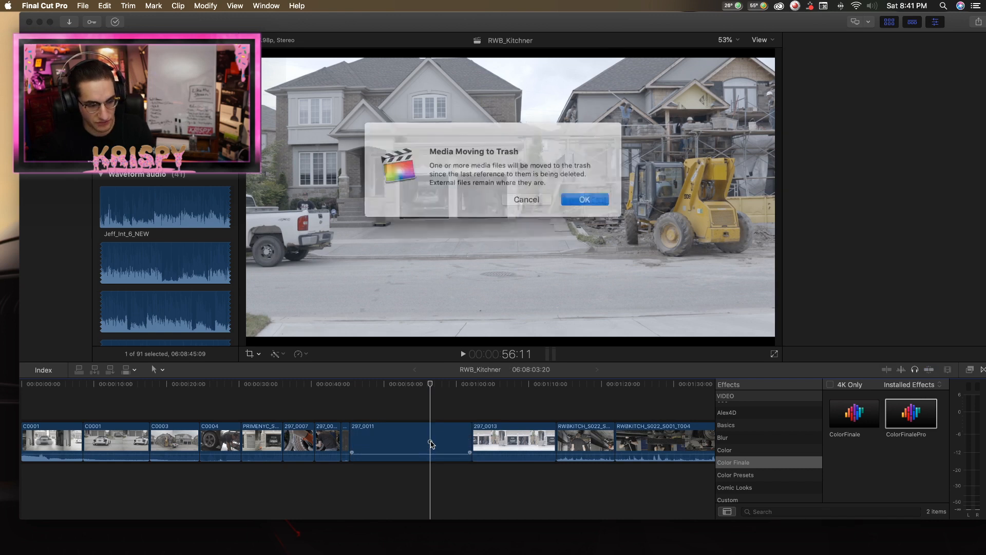
{"action": "left_click", "coordinate": [571, 194]}
Review the bright 297_0013 double-garage clip from its start to about 0:51.
{"action": "left_click_drag", "start_coordinate": [351, 385], "coordinate": [374, 388]}
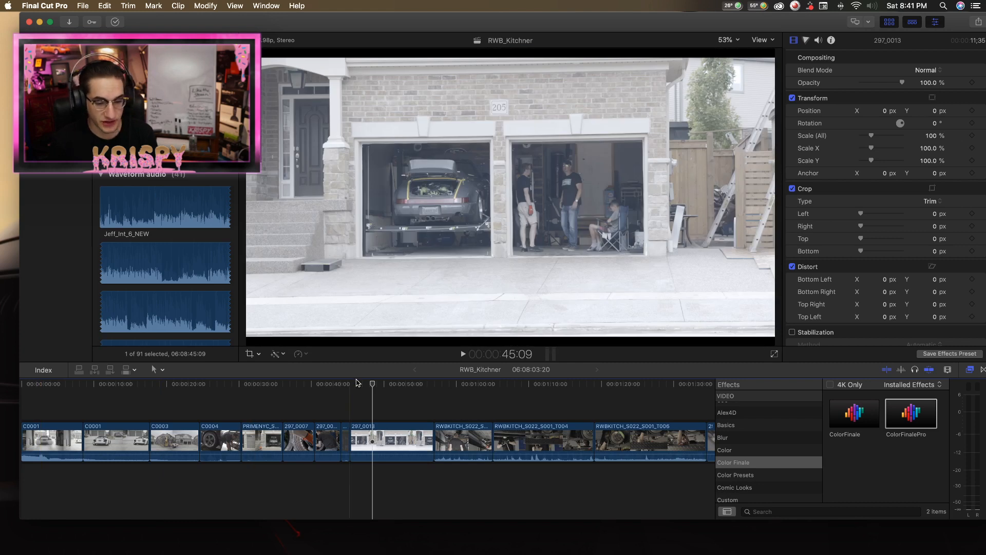
{"action": "scroll", "coordinate": [390, 406], "scroll_direction": "right", "scroll_amount": 1}
{"action": "left_click", "coordinate": [401, 407]}
{"action": "left_click_drag", "start_coordinate": [399, 404], "coordinate": [376, 416]}
{"action": "scroll", "coordinate": [388, 459], "scroll_direction": "down", "scroll_amount": 1}
{"action": "key", "text": "b"}
{"action": "key", "text": "a"}
{"action": "key", "text": "space"}
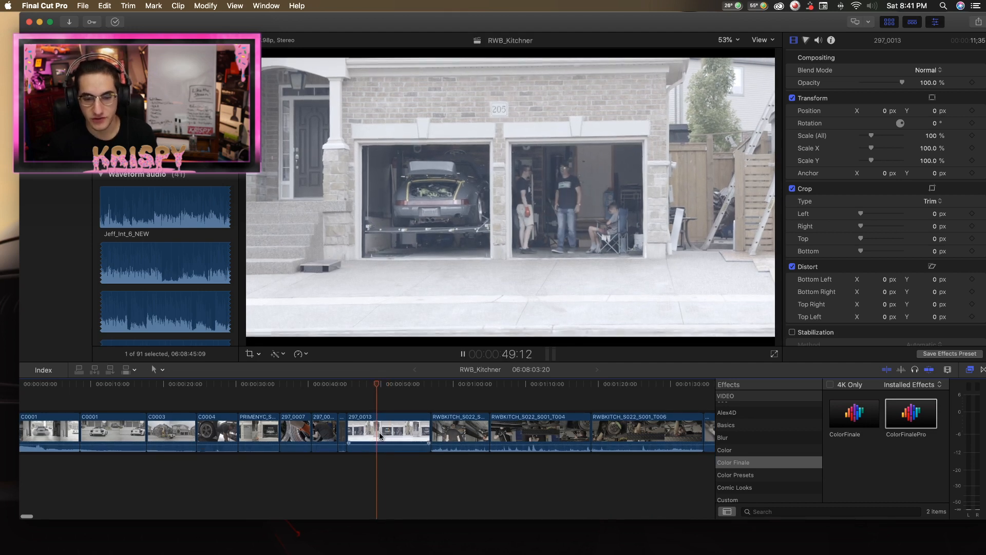
{"action": "scroll", "coordinate": [380, 432], "scroll_direction": "left", "scroll_amount": 1}
{"action": "scroll", "coordinate": [417, 437], "scroll_direction": "down", "scroll_amount": 1}
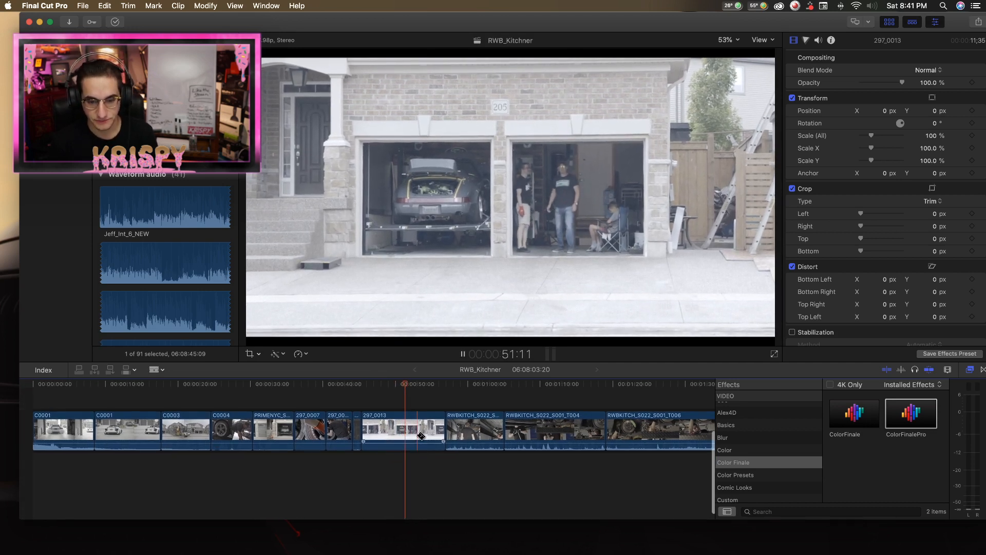
Delete the whole 297_0013 double-garage clip from the timeline and confirm the removal.
{"action": "key", "text": "b"}
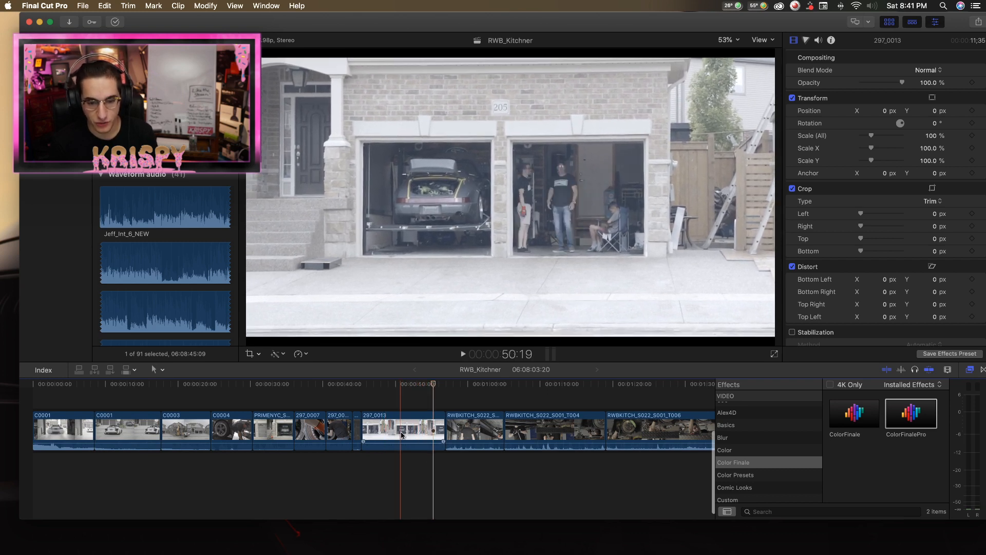
{"action": "key", "text": "a"}
{"action": "left_click", "coordinate": [389, 434]}
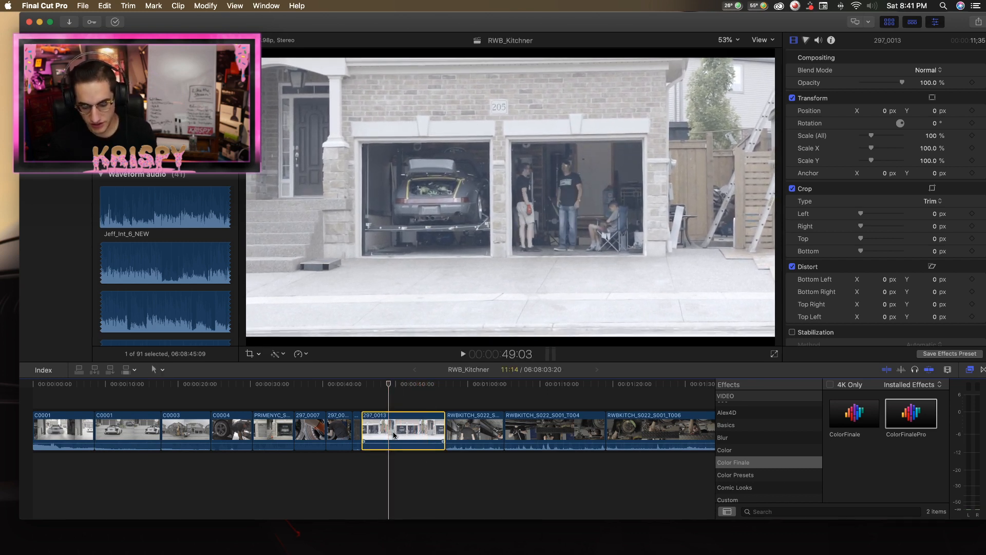
{"action": "key", "text": "super+BackSpace"}
{"action": "key", "text": "Return"}
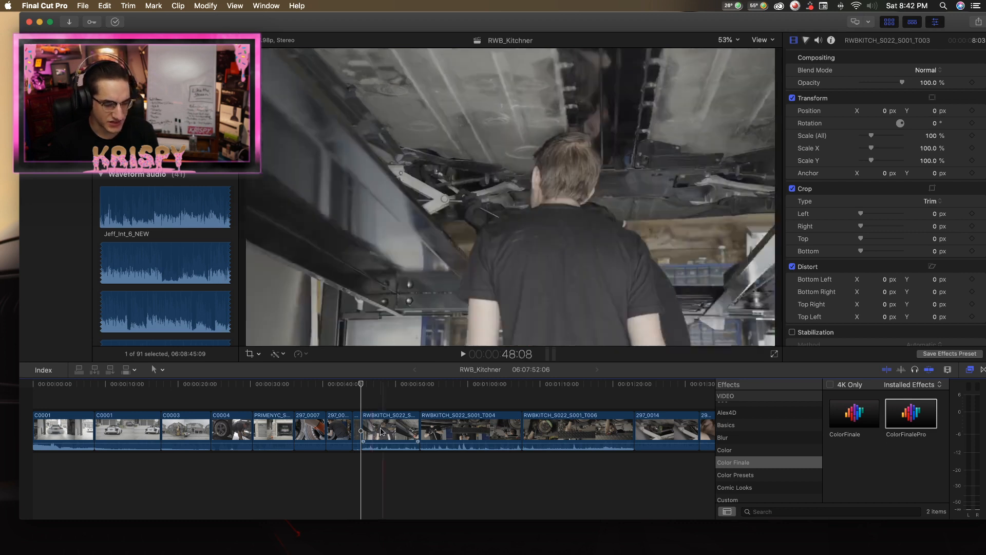
Play the RWBKITCH_S022_S001_T003 under-car clip, split it at about 0:50 and delete the part after the cut.
{"action": "key", "text": "space"}
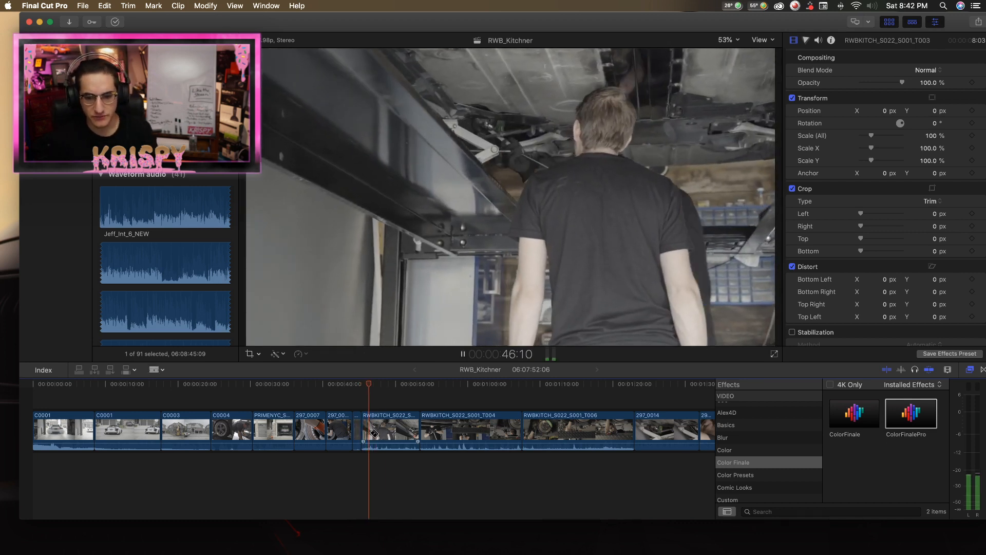
{"action": "key", "text": "super+equal"}
{"action": "key", "text": "super+equal"}
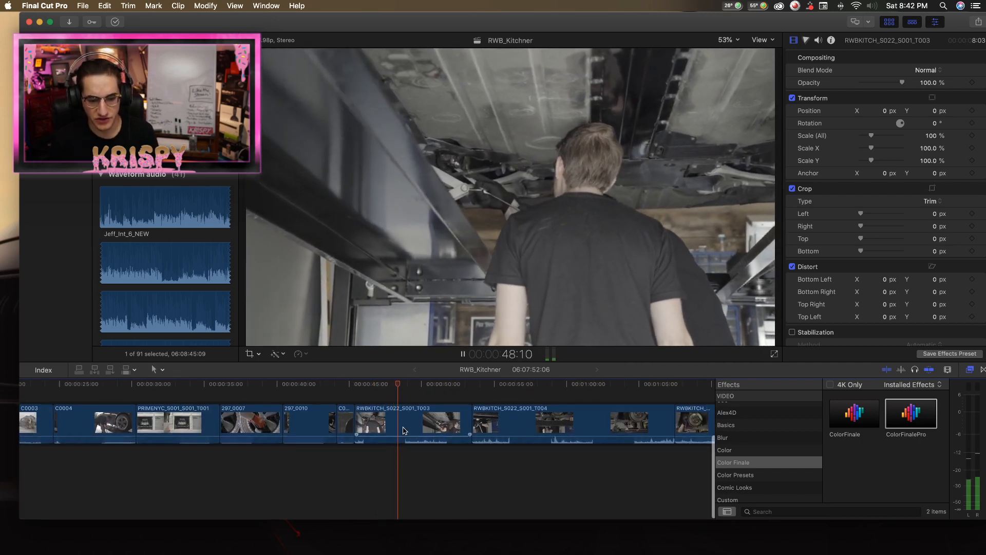
{"action": "scroll", "coordinate": [405, 430], "scroll_direction": "right", "scroll_amount": 1}
{"action": "key", "text": "b"}
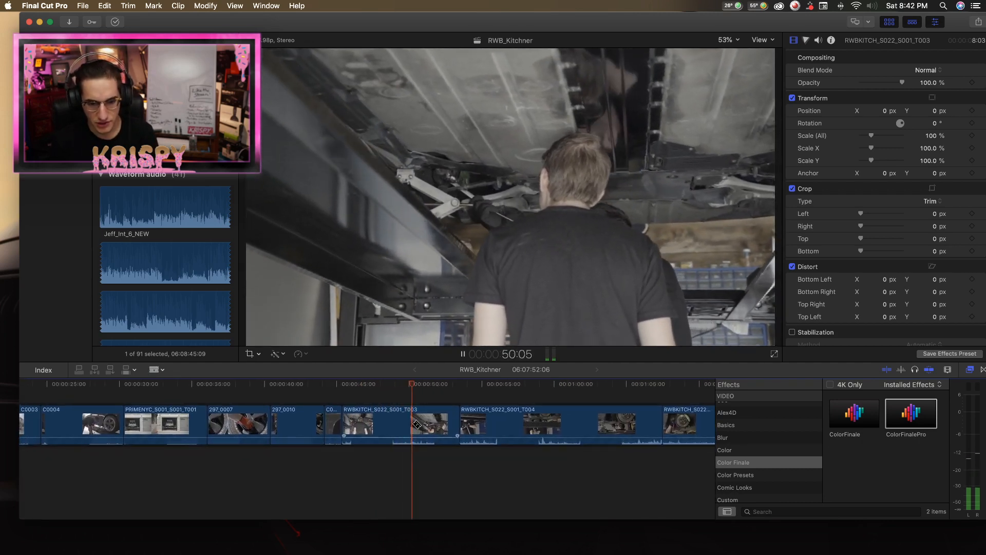
{"action": "left_click", "coordinate": [413, 424]}
{"action": "key", "text": "a"}
{"action": "left_click", "coordinate": [430, 425]}
{"action": "key", "text": "Delete"}
Play the RWBKITCH_S022_S001_T004 clip of the mechanic under the lift to about 0:55.
{"action": "scroll", "coordinate": [426, 427], "scroll_direction": "right", "scroll_amount": 2}
{"action": "key", "text": "Up"}
{"action": "key", "text": "super+minus"}
{"action": "key", "text": "super+minus"}
{"action": "key", "text": "super+minus"}
{"action": "key", "text": "b"}
{"action": "key", "text": "space"}
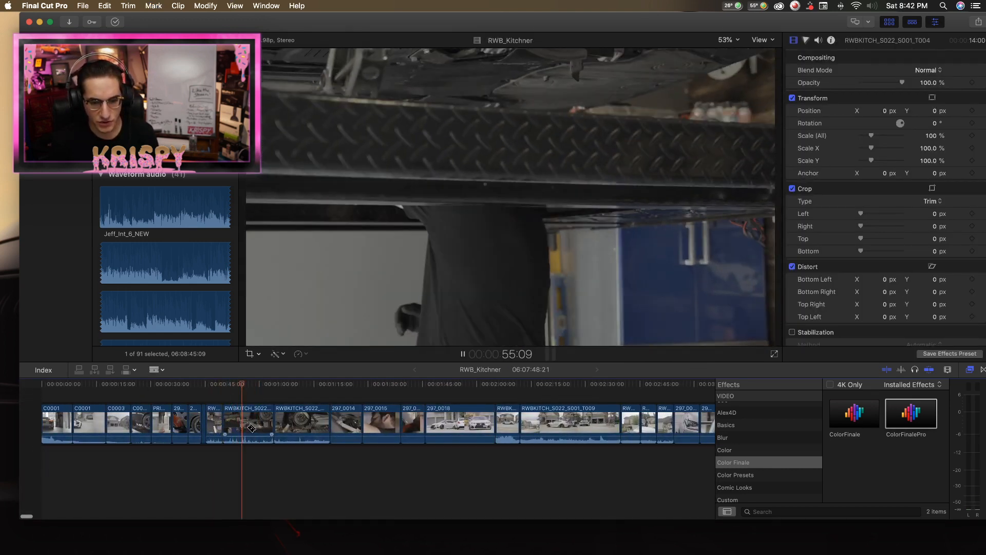
Replay the RWBKITCH_S022_S001_T004 under-lift clip from its start to about 1:00 to find the usable section.
{"action": "key", "text": "space"}
{"action": "key", "text": "a"}
{"action": "key", "text": "space"}
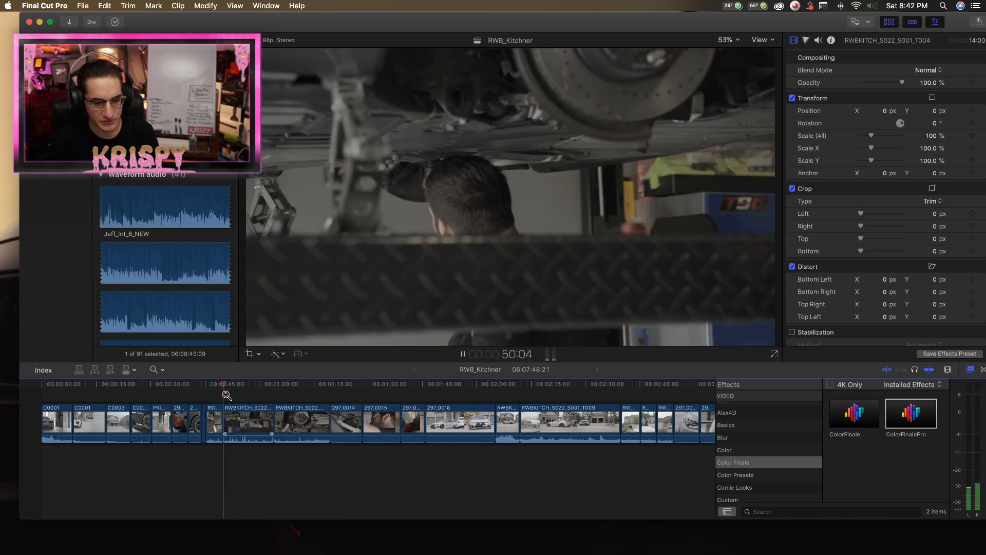
{"action": "key", "text": "super+equal"}
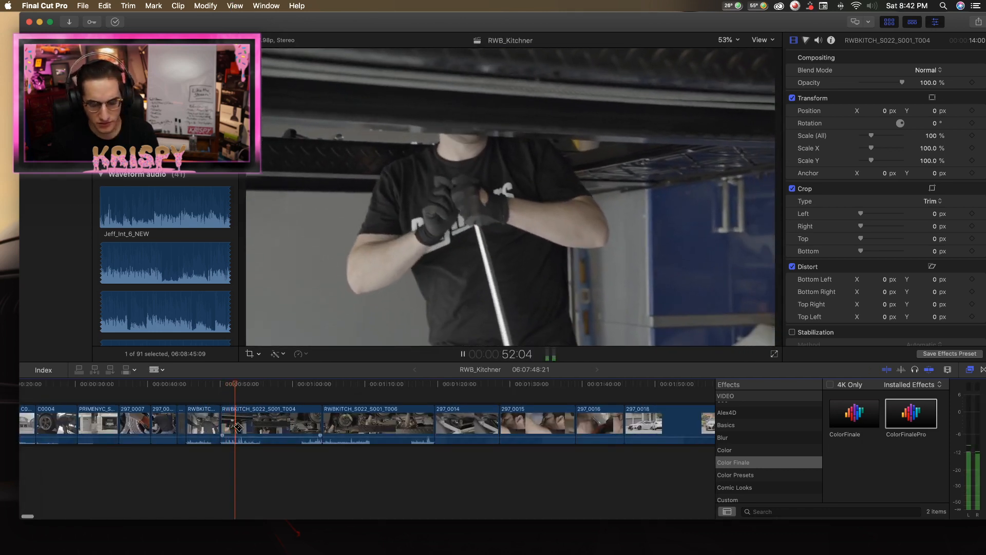
{"action": "key", "text": "a"}
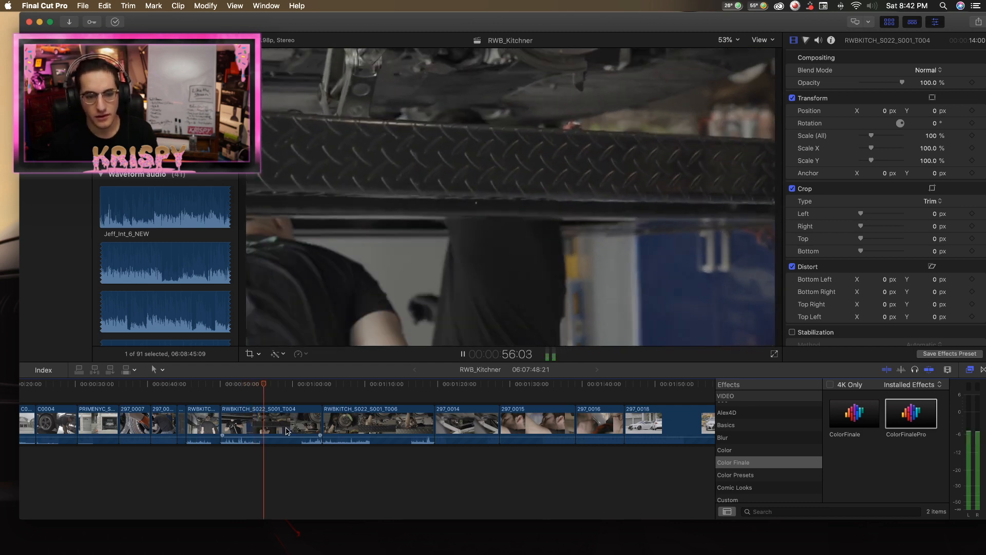
{"action": "key", "text": "b"}
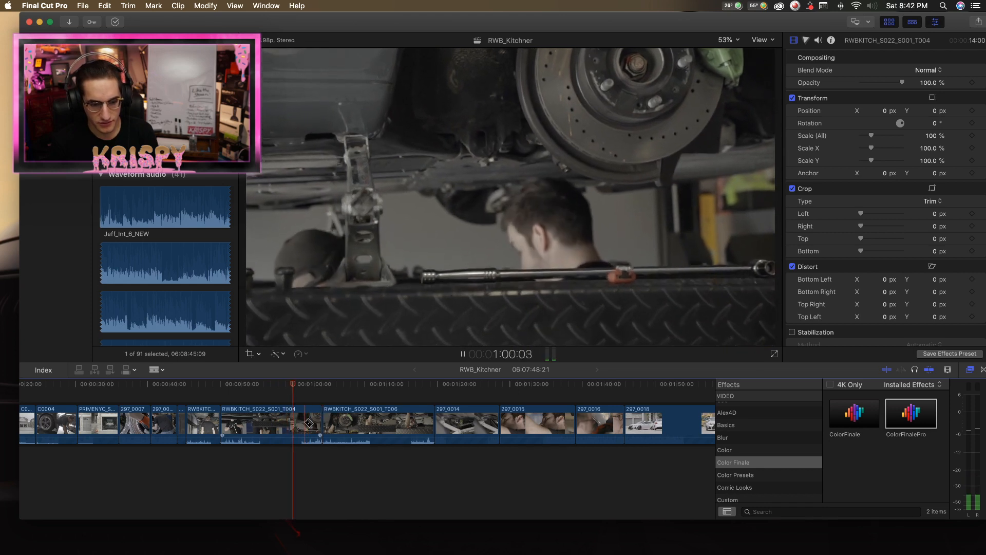
{"action": "key", "text": "space"}
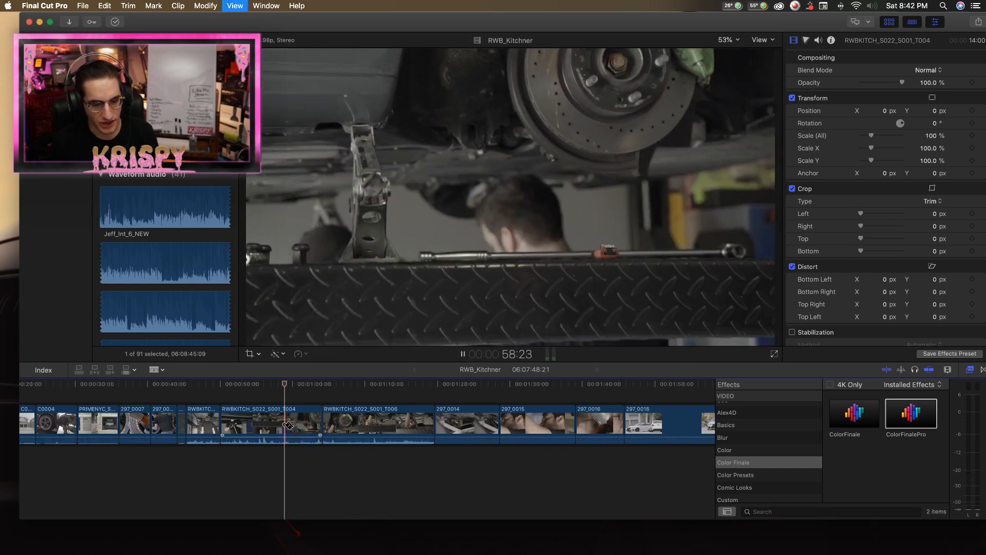
{"action": "key", "text": "space"}
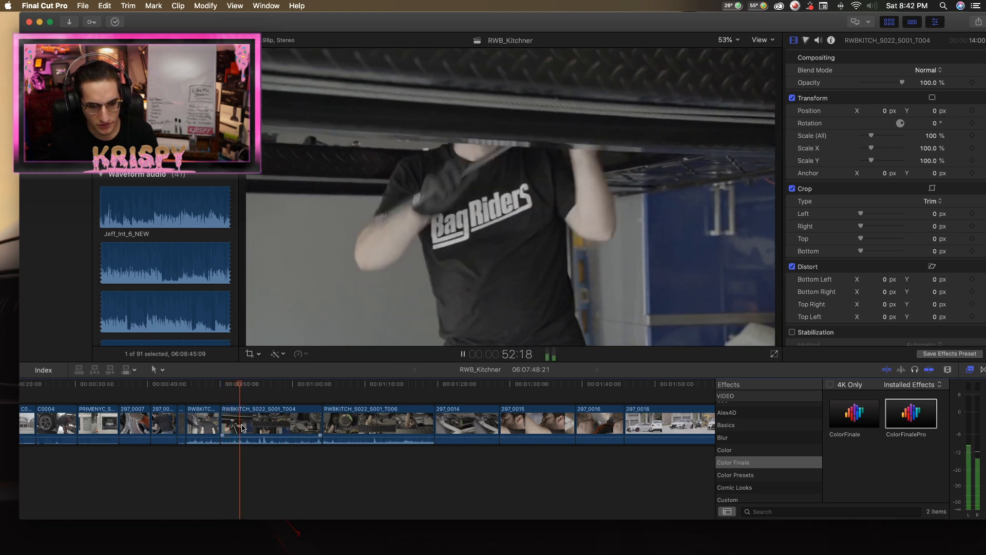
{"action": "key", "text": "b"}
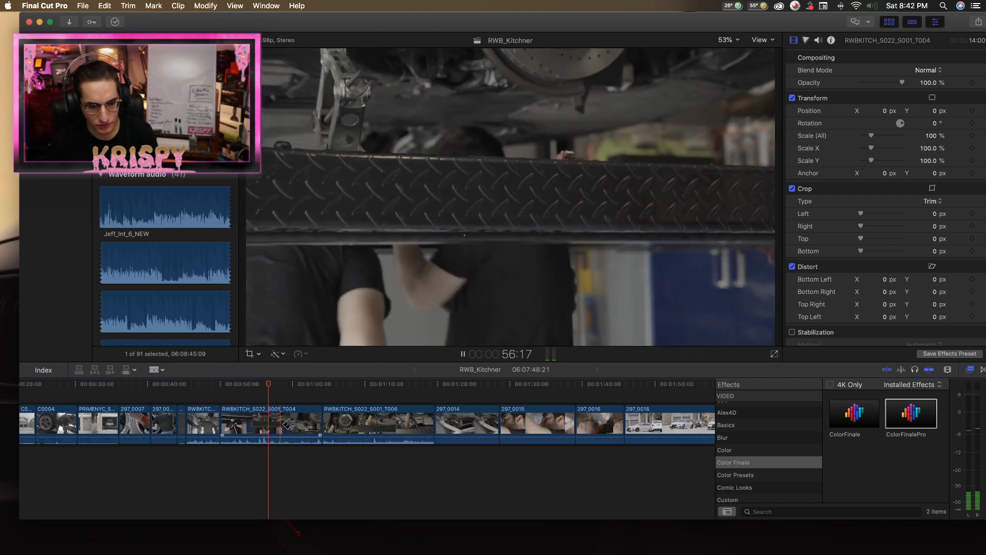
{"action": "key", "text": "space"}
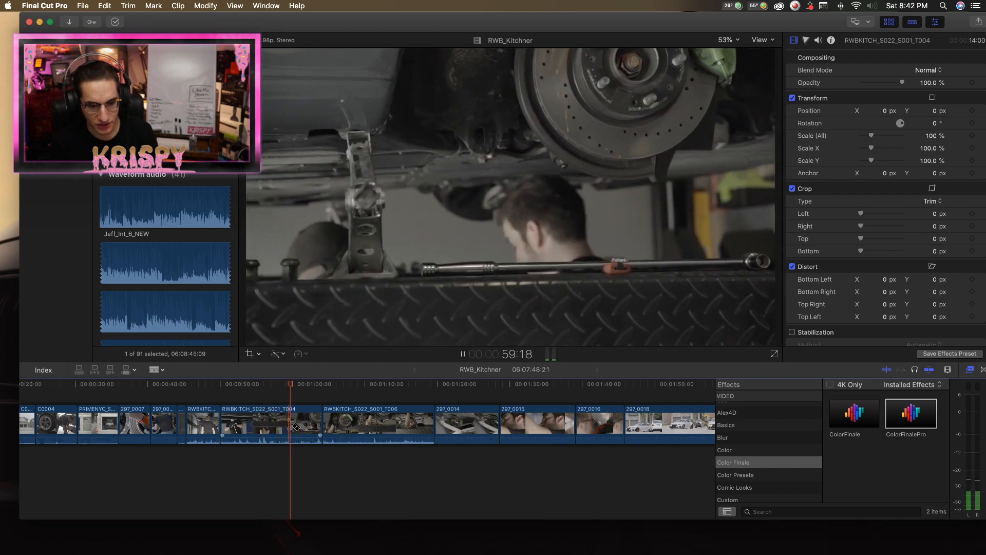
Split the RWBKITCH_S022_S001_T004 clip at about 0:59 and delete the part before the cut.
{"action": "left_click", "coordinate": [289, 427]}
{"action": "key", "text": "a"}
{"action": "left_click", "coordinate": [279, 427]}
{"action": "key", "text": "space"}
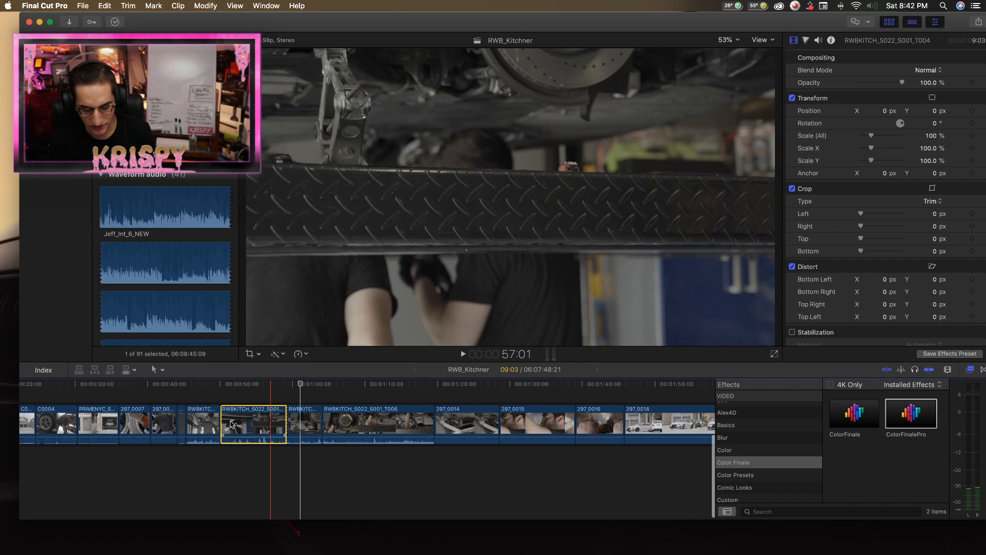
{"action": "key", "text": "Delete"}
{"action": "key", "text": "Up"}
Play the remaining RWBKITCH_S022_S001_T004 piece and trim 5 frames off its end.
{"action": "key", "text": "space"}
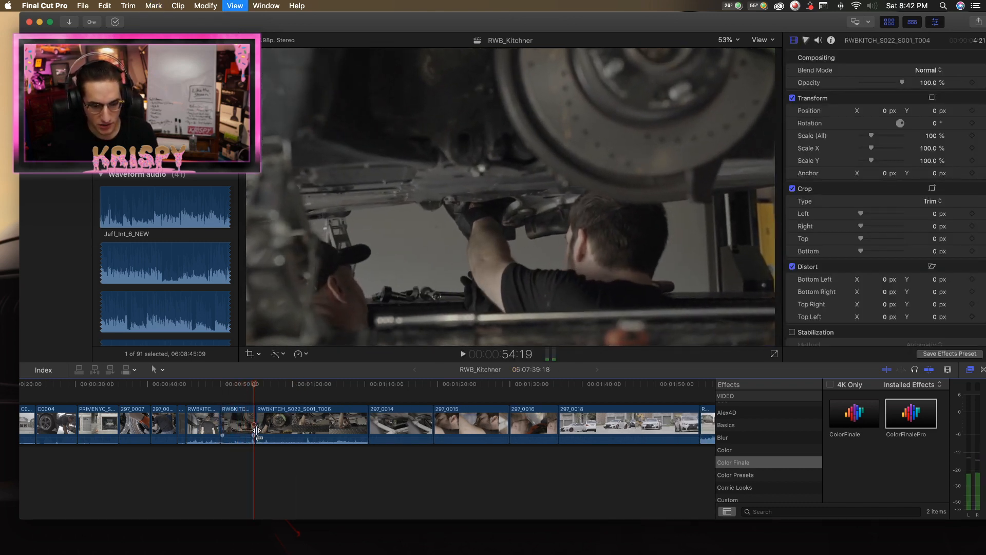
{"action": "left_click_drag", "start_coordinate": [254, 435], "coordinate": [256, 429]}
{"action": "key", "text": "b"}
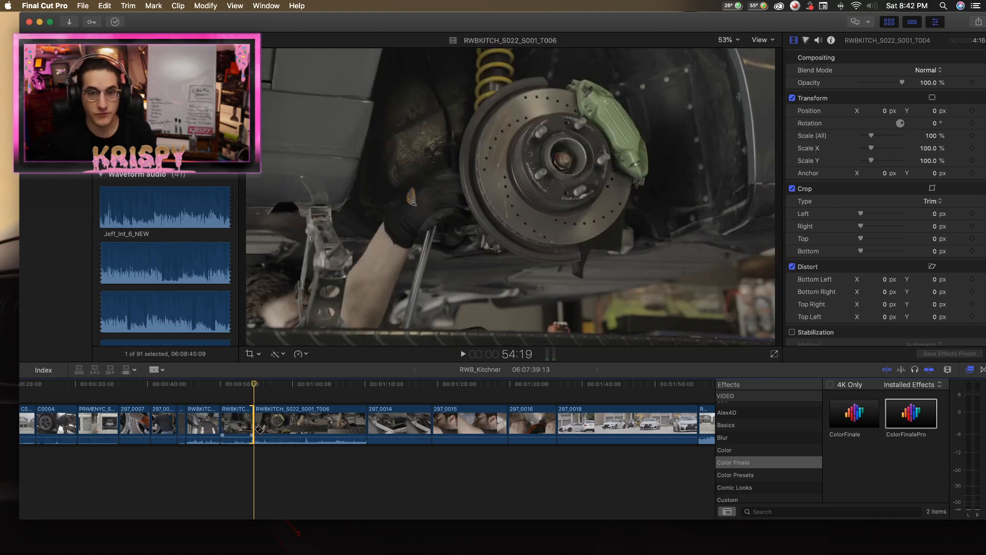
Play the RWBKITCH_S022_S001_T006 brake-disc clip and split it at about 0:59 and again at about 1:07.
{"action": "key", "text": "a"}
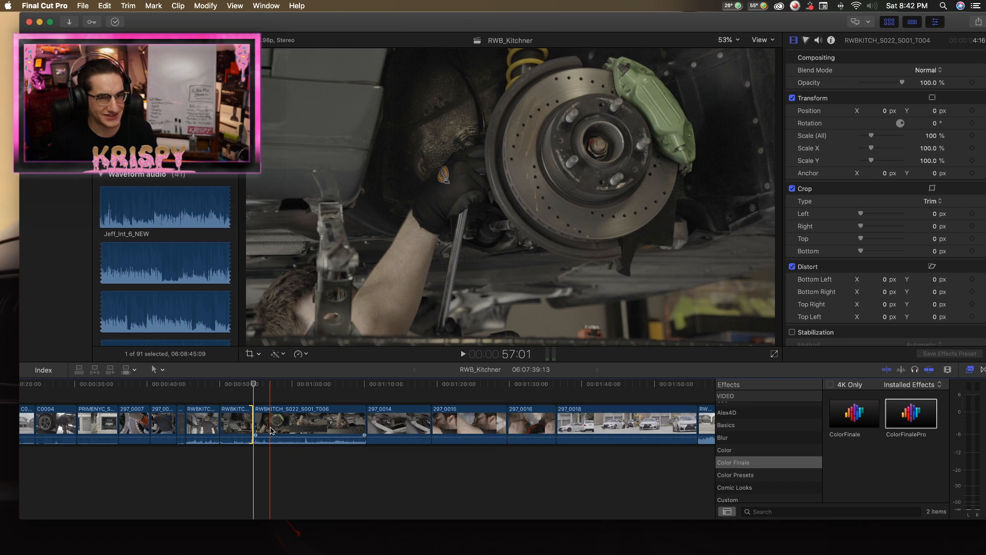
{"action": "left_click", "coordinate": [272, 430]}
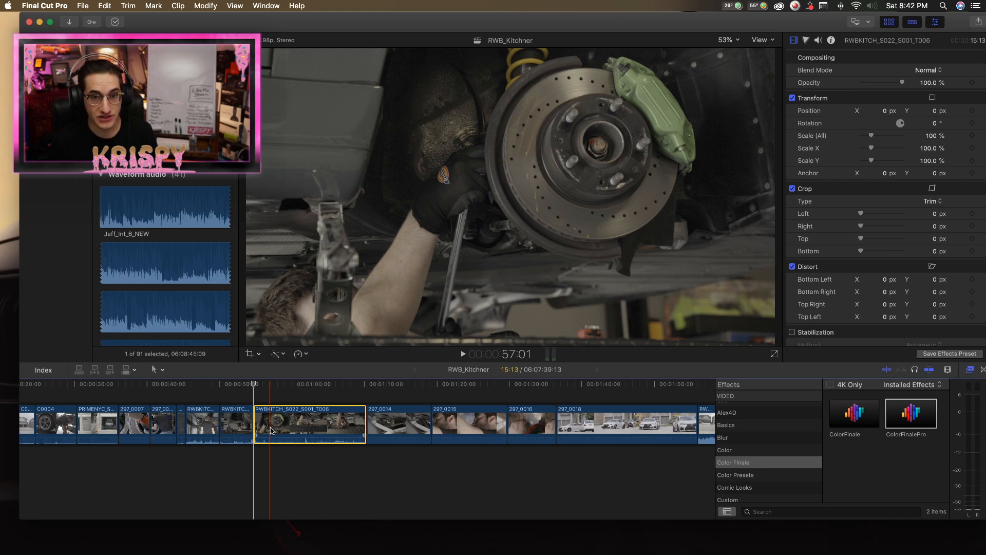
{"action": "key", "text": "b"}
{"action": "key", "text": "a"}
{"action": "key", "text": "space"}
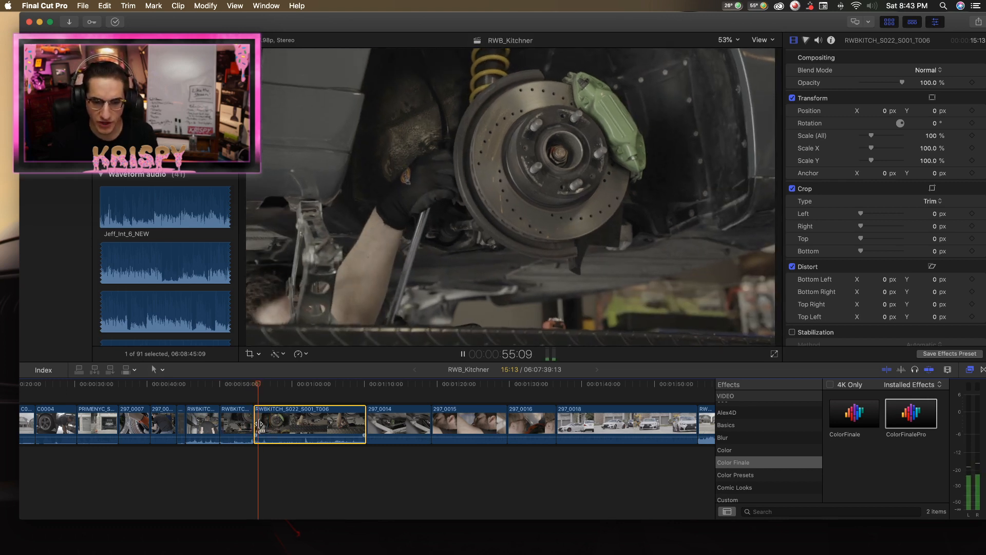
{"action": "key", "text": "b"}
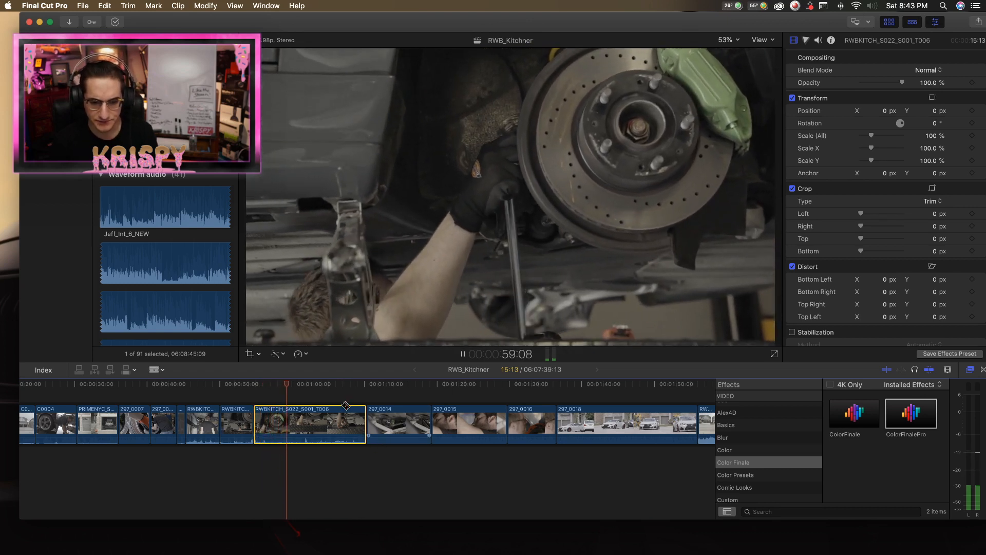
{"action": "left_click", "coordinate": [289, 427]}
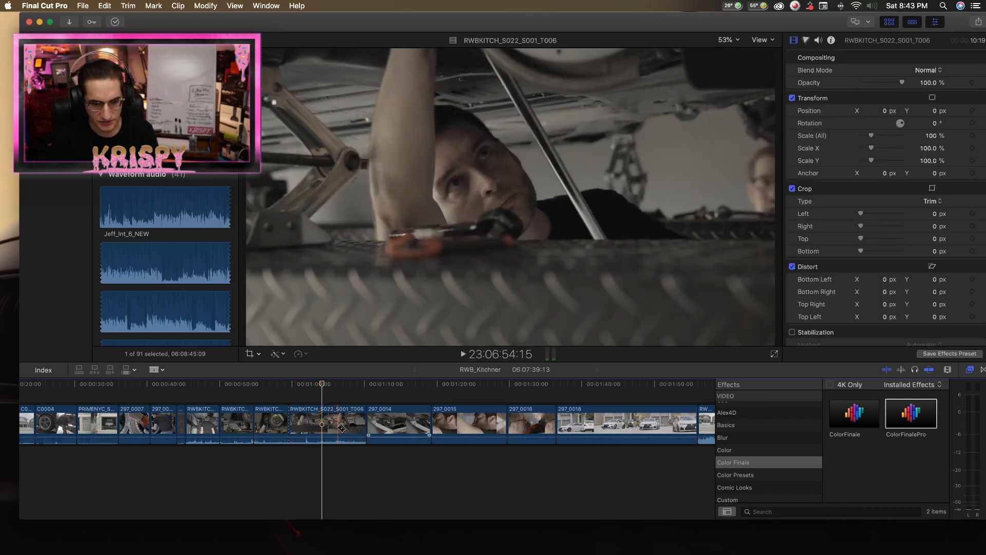
{"action": "key", "text": "space"}
{"action": "left_click", "coordinate": [341, 428]}
{"action": "key", "text": "space"}
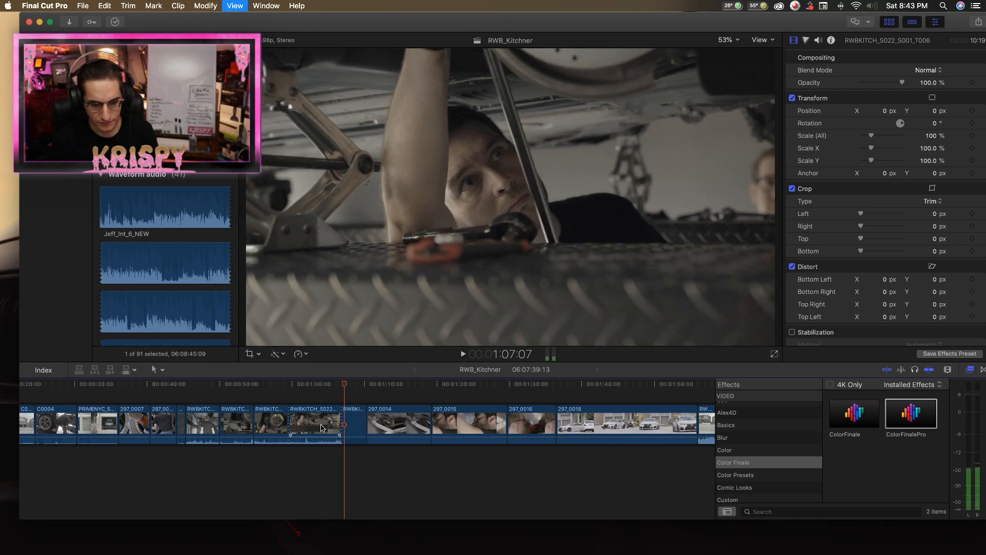
Delete the RWBKITCH_S022_S001_T006 section between the two cuts and shorten the remaining end piece to 1:20 (seconds:frames).
{"action": "key", "text": "a"}
{"action": "left_click", "coordinate": [309, 427]}
{"action": "key", "text": "Delete"}
{"action": "key", "text": "space"}
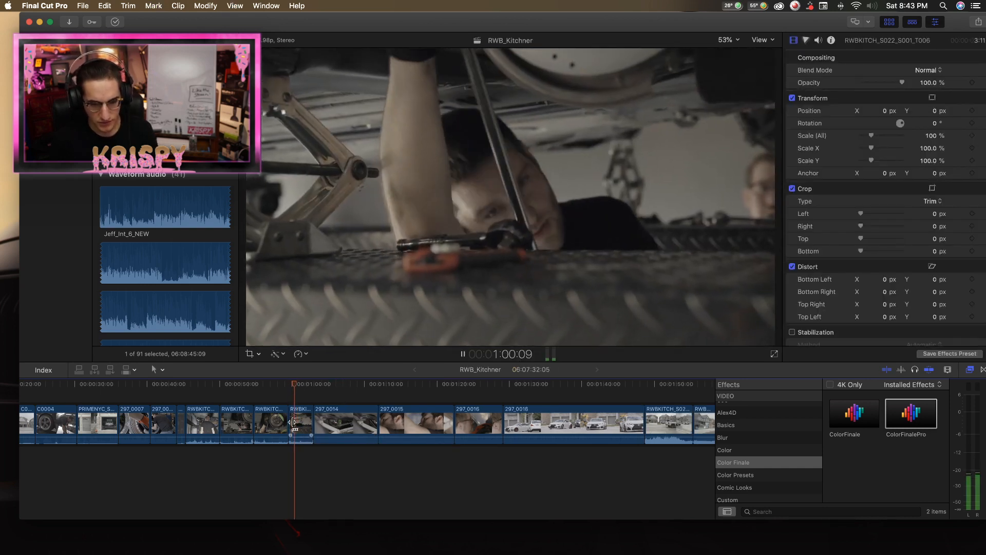
{"action": "left_click_drag", "start_coordinate": [312, 427], "coordinate": [309, 421]}
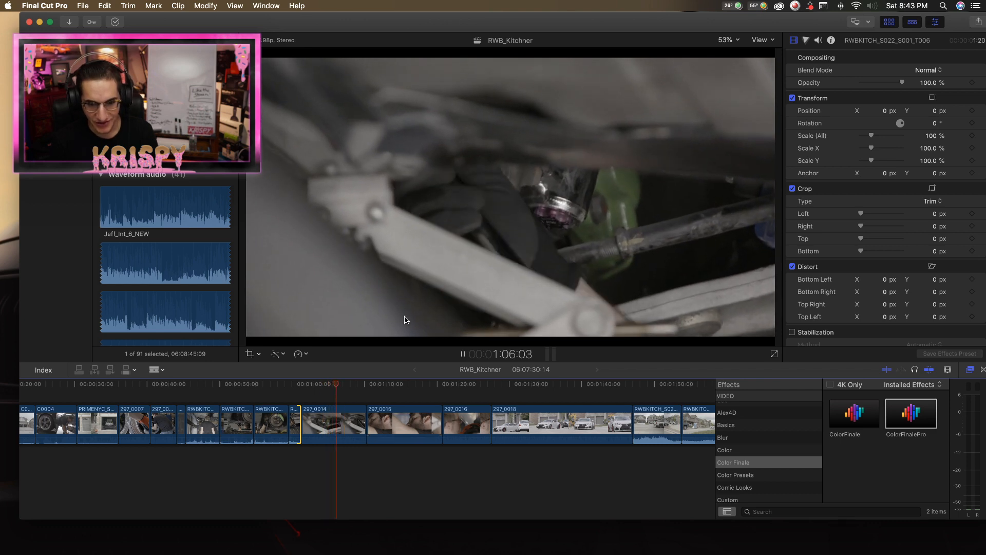
Split the 297_0014 clip at about 1:07 and delete the part after the cut.
{"action": "left_click", "coordinate": [347, 423]}
{"action": "key", "text": "a"}
{"action": "left_click", "coordinate": [353, 423]}
{"action": "key", "text": "space"}
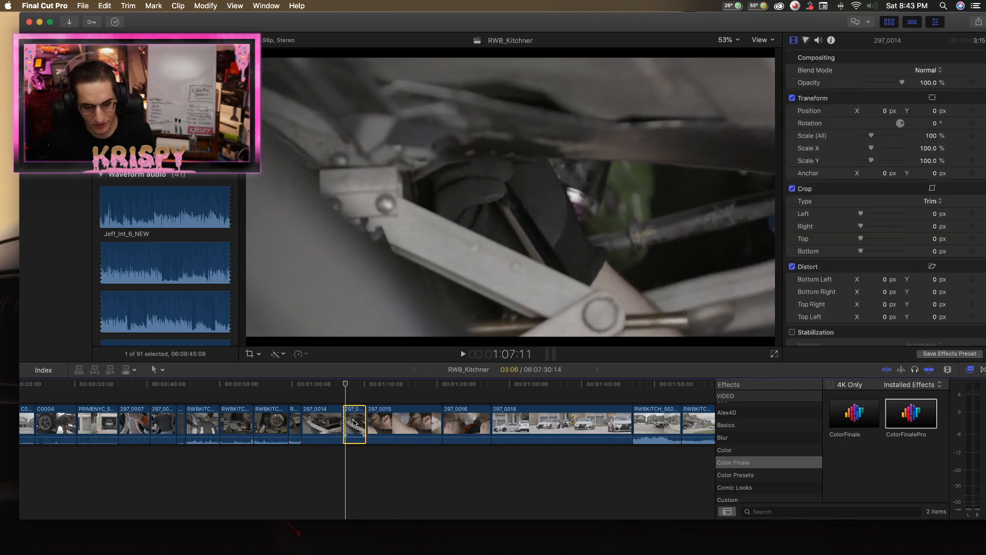
{"action": "key", "text": "BackSpace"}
Move the trimmed 297_0014 clip ahead of the RWBKITCH_S022_S001_T003 under-car clip, at about 0:47.
{"action": "scroll", "coordinate": [243, 405], "scroll_direction": "left", "scroll_amount": 3}
{"action": "key", "text": "super+4"}
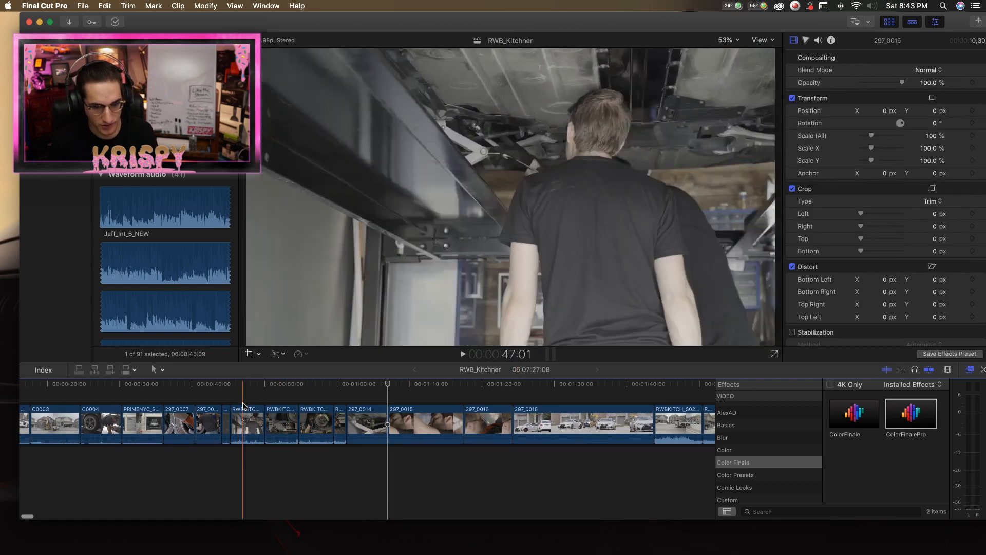
{"action": "left_click", "coordinate": [250, 390]}
{"action": "left_click_drag", "start_coordinate": [382, 439], "coordinate": [242, 385]}
Review the reordered under-car shots into 297_0015, split that clip at about 1:12 and delete the part after the cut.
{"action": "left_click_drag", "start_coordinate": [249, 385], "coordinate": [376, 397]}
{"action": "scroll", "coordinate": [391, 388], "scroll_direction": "right", "scroll_amount": 1}
{"action": "key", "text": "space"}
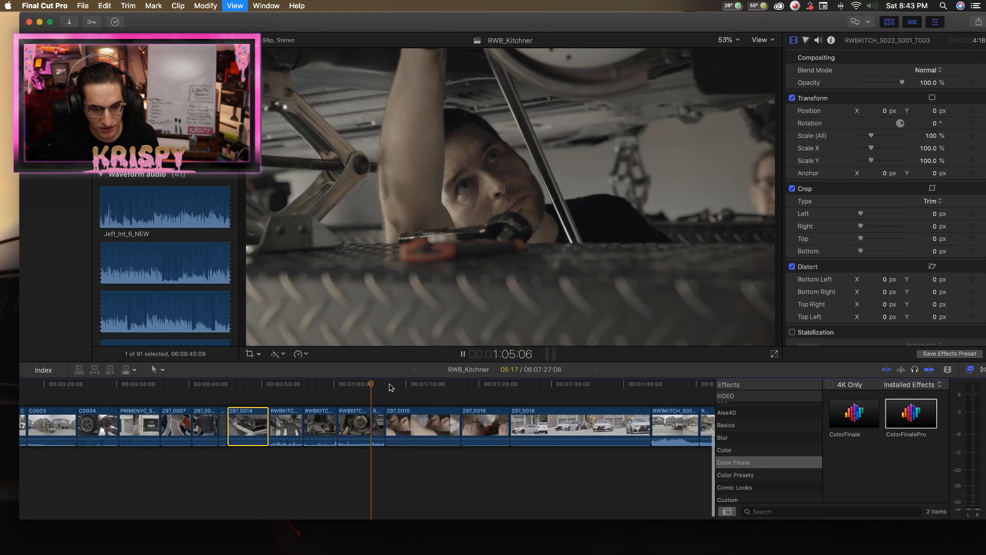
{"action": "key", "text": "space"}
{"action": "key", "text": "space"}
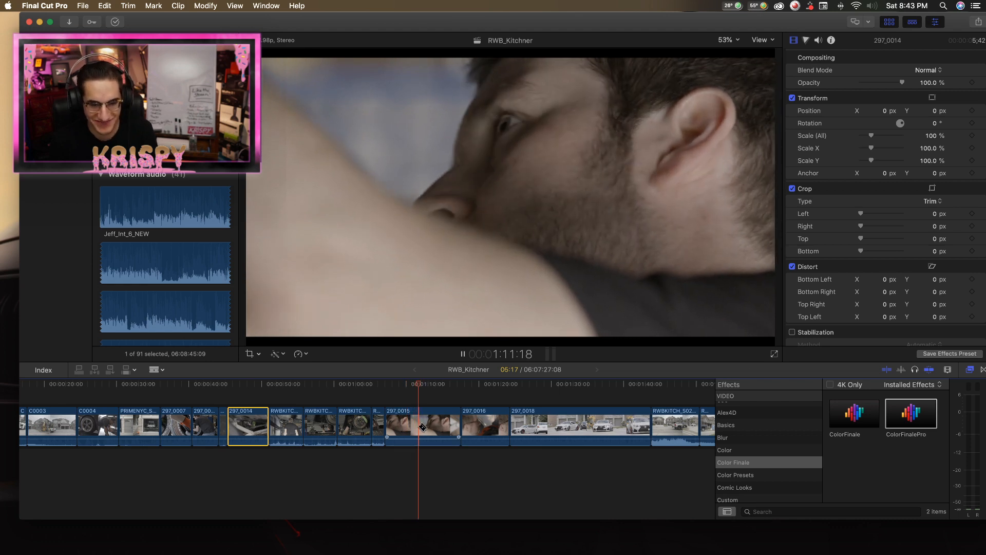
{"action": "left_click", "coordinate": [421, 430]}
{"action": "key", "text": "space"}
{"action": "key", "text": "a"}
{"action": "left_click", "coordinate": [449, 425]}
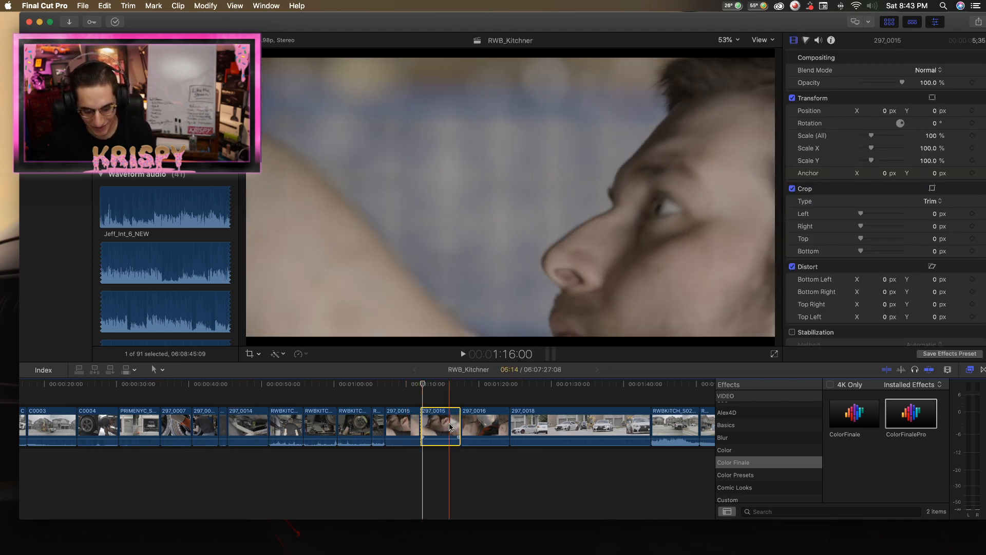
{"action": "key", "text": "BackSpace"}
{"action": "key", "text": "Up"}
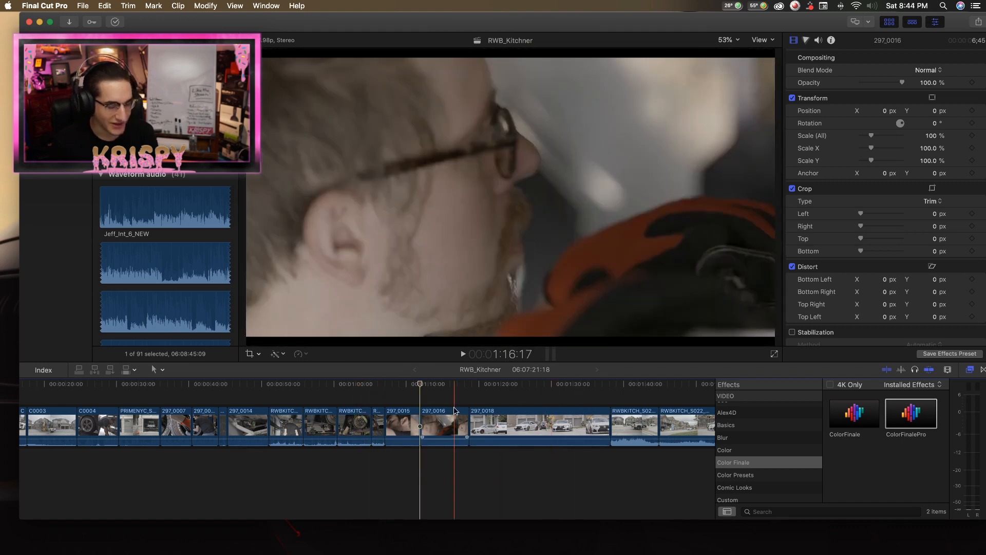
Review the 297_0016 close-up of the man with glasses and delete the whole clip from the timeline.
{"action": "left_click", "coordinate": [439, 386]}
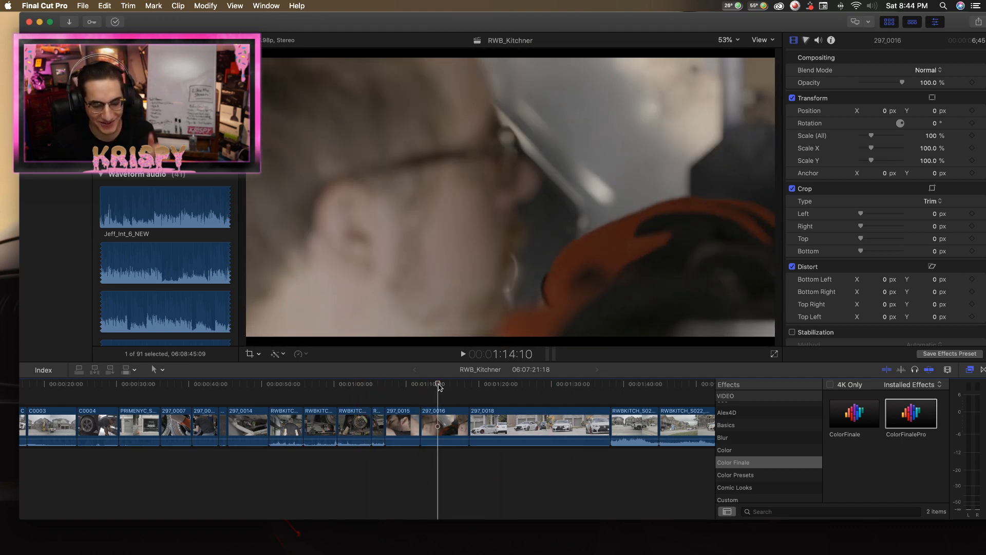
{"action": "left_click_drag", "start_coordinate": [439, 387], "coordinate": [434, 387]}
{"action": "key", "text": "space"}
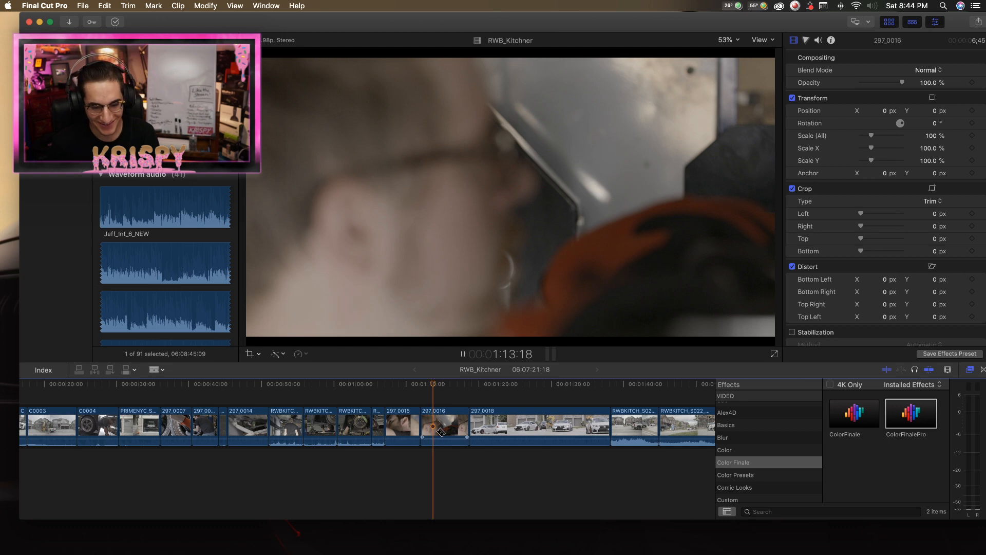
{"action": "key", "text": "space"}
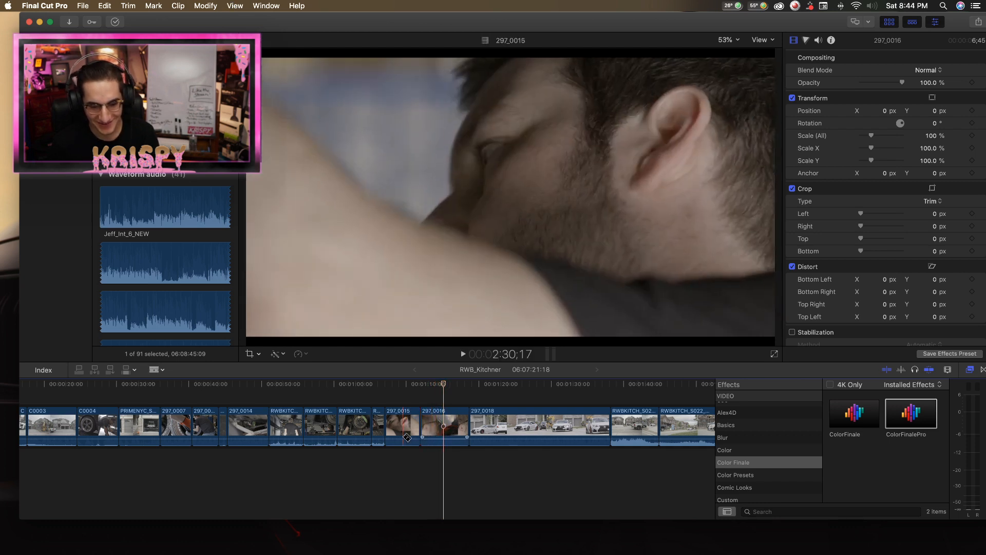
{"action": "key", "text": "space"}
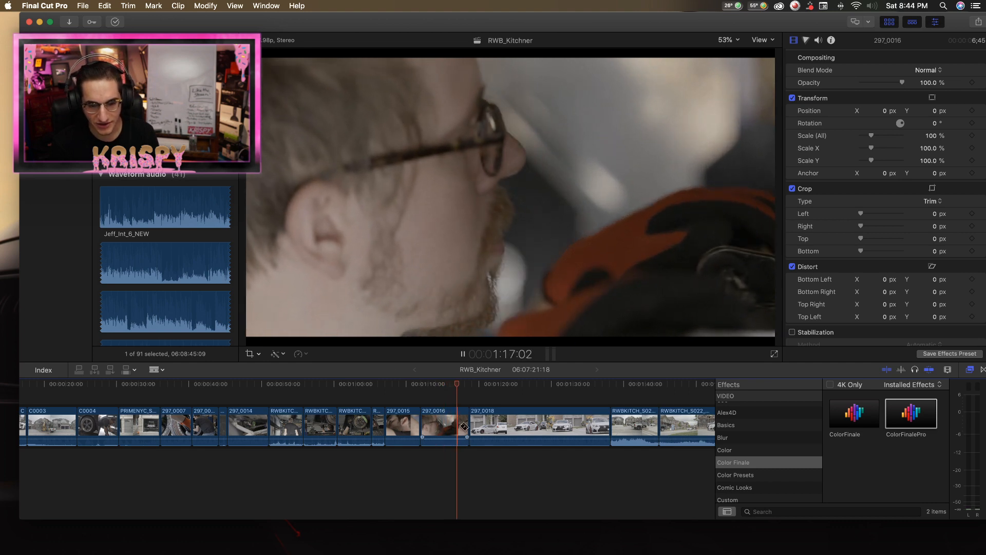
{"action": "key", "text": "space"}
{"action": "left_click", "coordinate": [444, 427]}
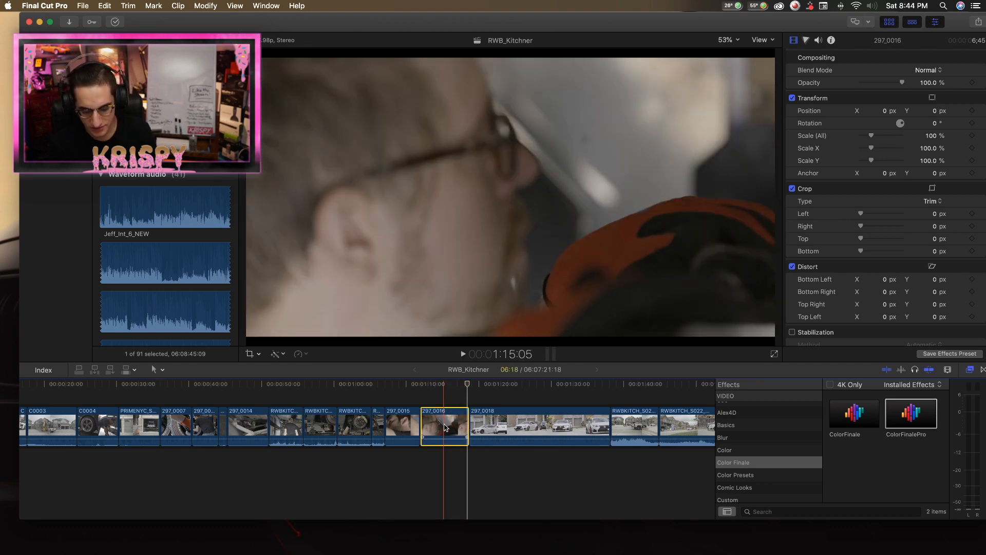
{"action": "key", "text": "Delete"}
{"action": "left_click", "coordinate": [571, 196]}
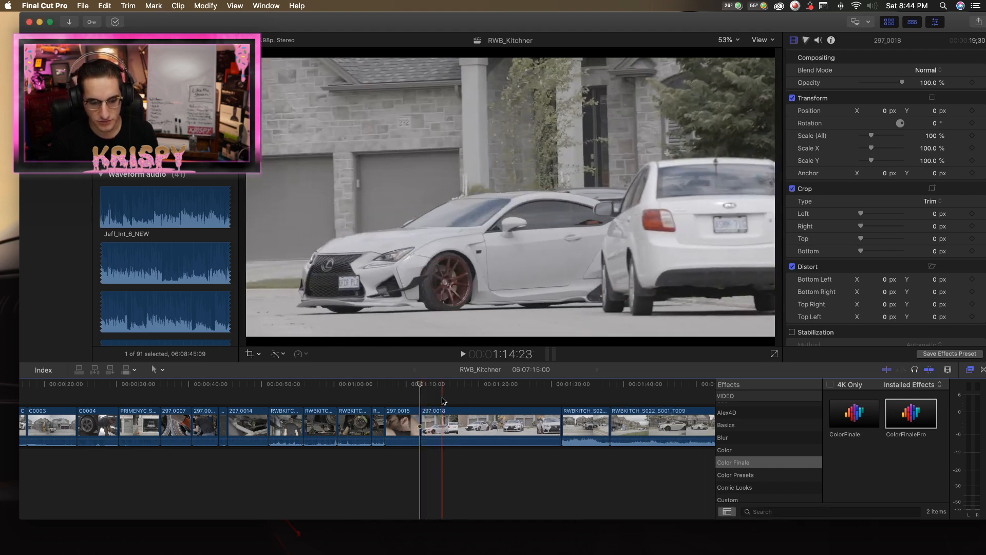
Review the 297_0018 clip of the white Lexus, split it and delete its opening part.
{"action": "left_click", "coordinate": [444, 433]}
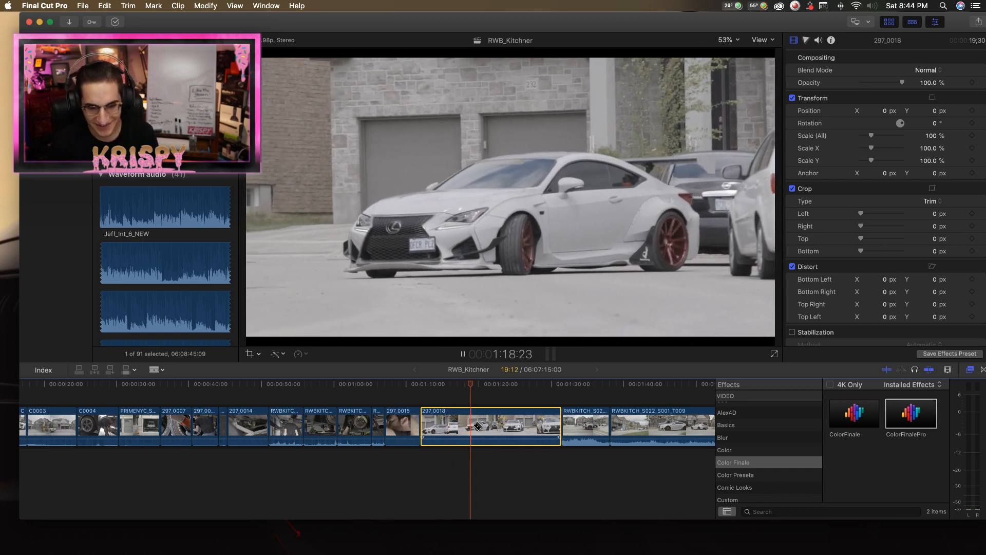
{"action": "key", "text": "super+b"}
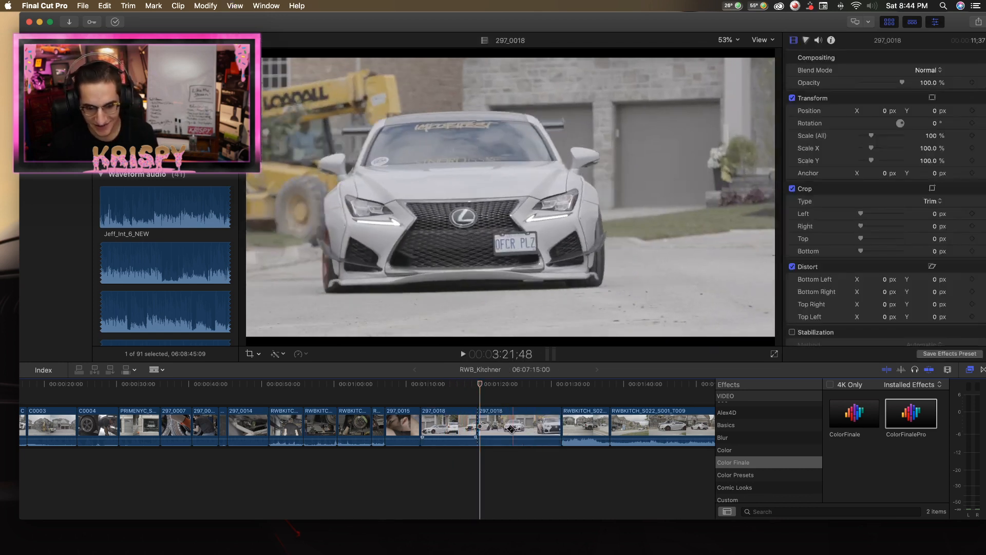
{"action": "key", "text": "space"}
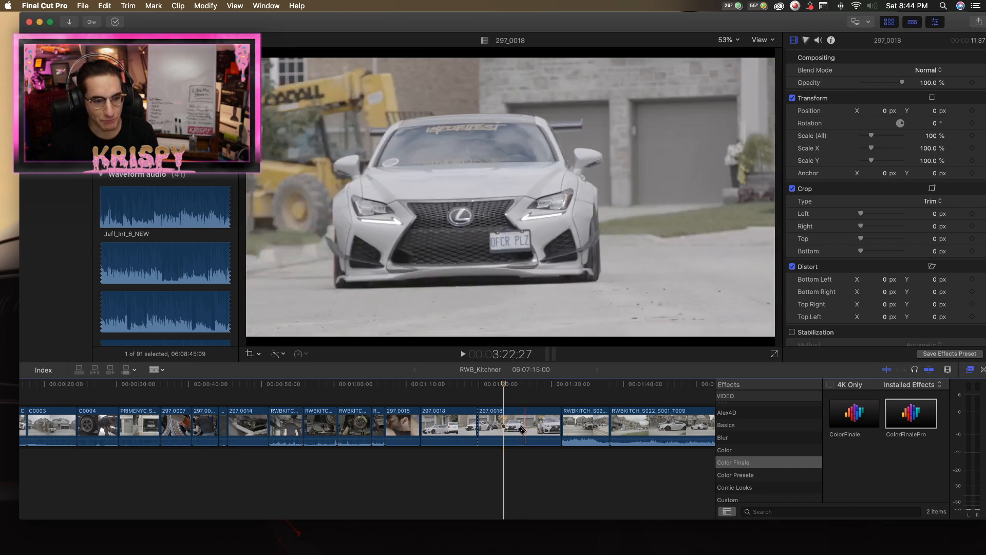
{"action": "key", "text": "space"}
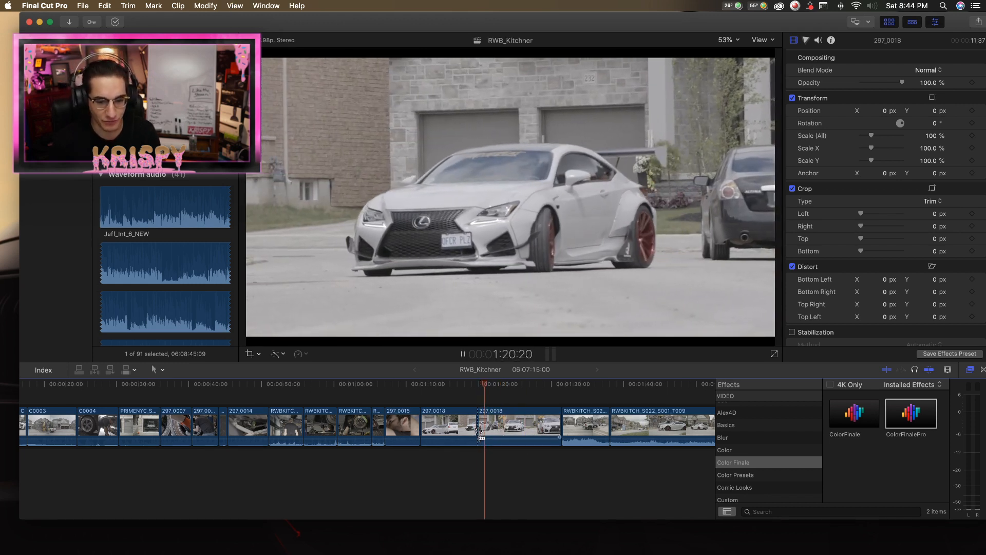
{"action": "left_click_drag", "start_coordinate": [480, 431], "coordinate": [444, 425]}
{"action": "key", "text": "Delete"}
{"action": "key", "text": "space"}
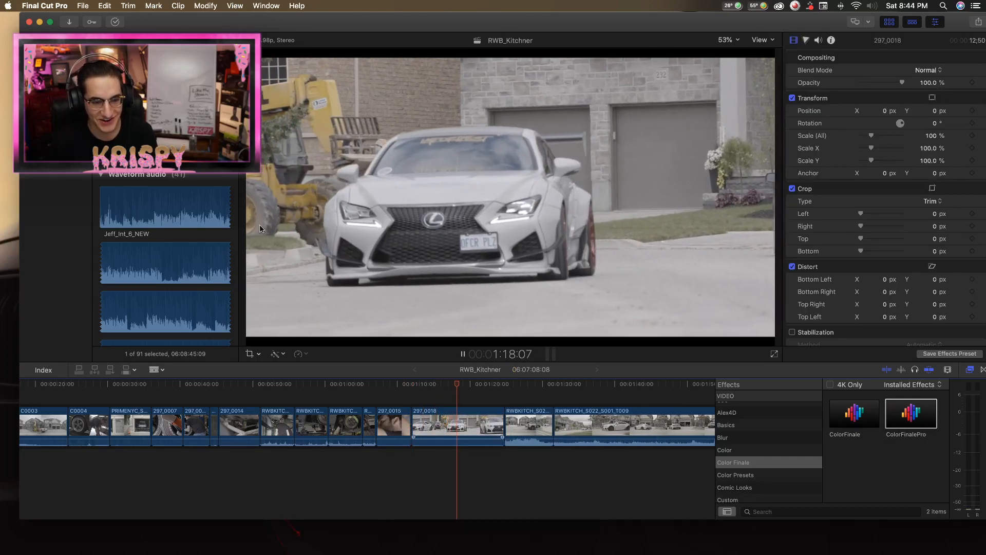
Split the remaining 297_0018 clip at about 1:21 and delete the part after the cut.
{"action": "key", "text": "space"}
{"action": "left_click", "coordinate": [480, 425]}
{"action": "key", "text": "a"}
{"action": "left_click", "coordinate": [484, 426]}
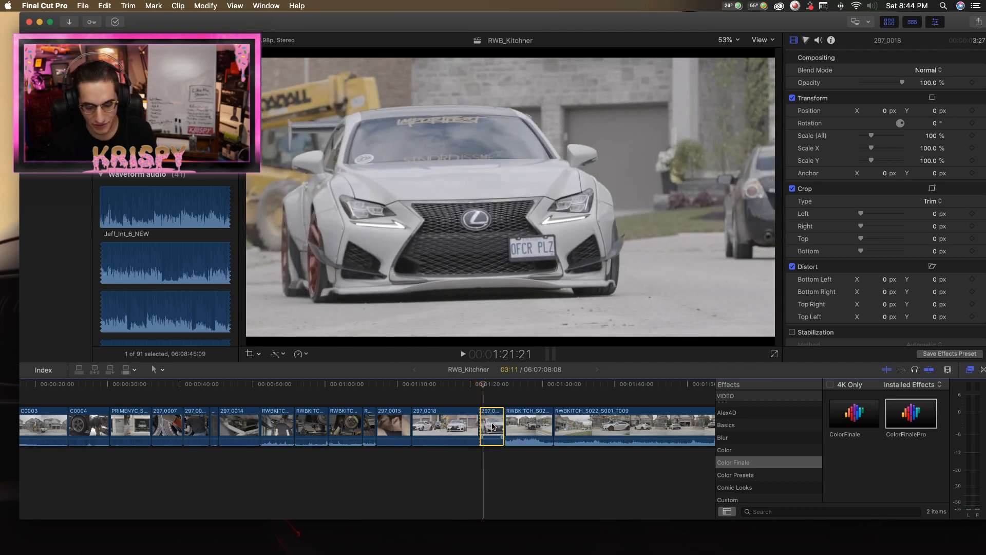
{"action": "key", "text": "Delete"}
Review the RWBKITCH_S022_S001_T008 clip, split it at about 1:23 and delete the part before the cut.
{"action": "key", "text": "Up"}
{"action": "key", "text": "space"}
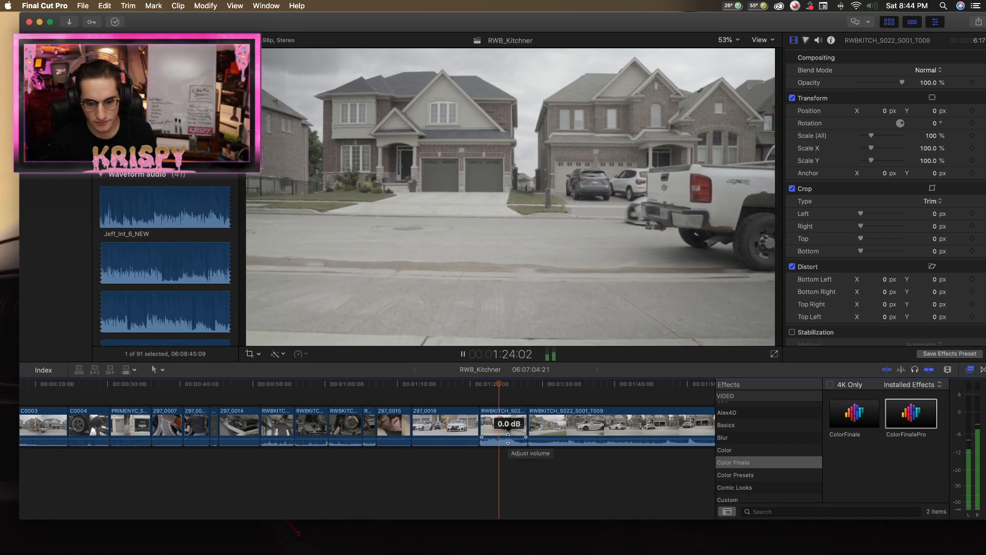
{"action": "key", "text": "b"}
{"action": "left_click", "coordinate": [493, 427]}
{"action": "key", "text": "space"}
{"action": "key", "text": "a"}
{"action": "left_click", "coordinate": [487, 423]}
{"action": "key", "text": "Delete"}
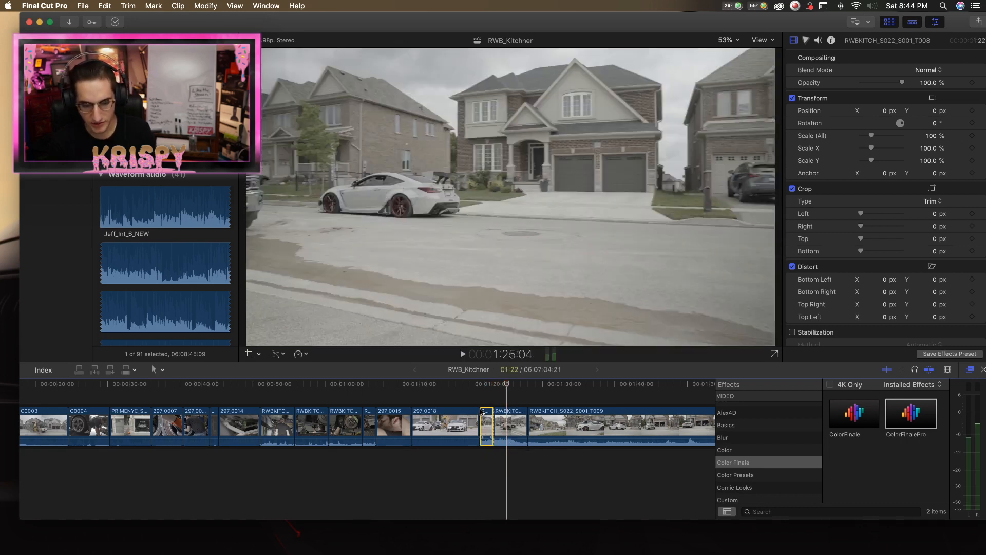
Split the remaining RWBKITCH_S022_S001_T008 clip at about 1:24 and delete the part after the cut.
{"action": "key", "text": "space"}
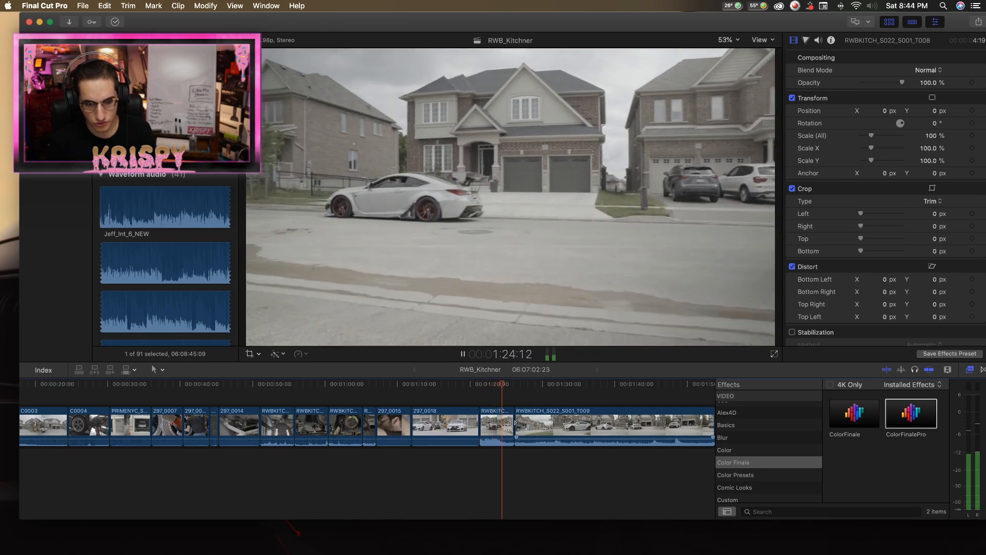
{"action": "key", "text": "space"}
{"action": "key", "text": "b"}
{"action": "left_click", "coordinate": [501, 424]}
{"action": "key", "text": "a"}
{"action": "left_click", "coordinate": [507, 423]}
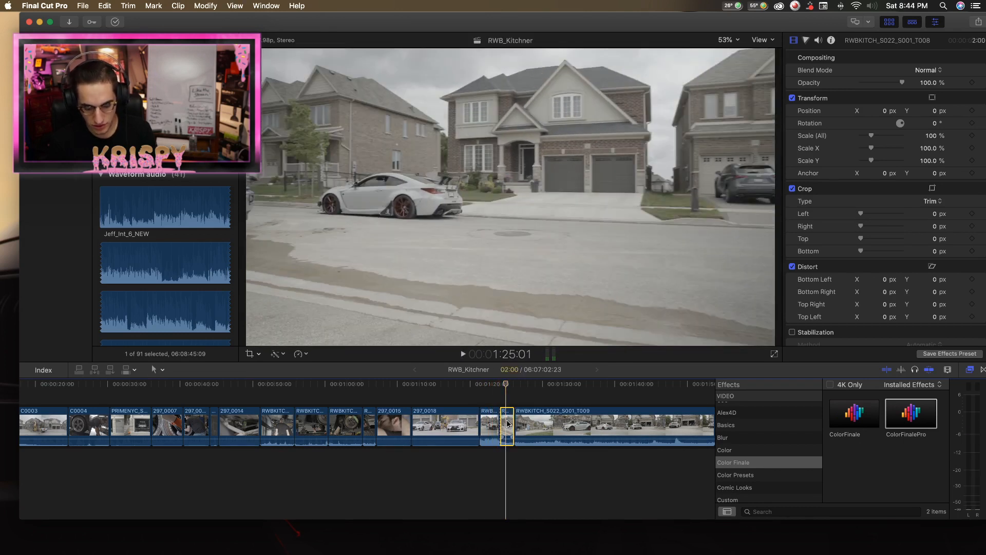
{"action": "key", "text": "Delete"}
Play into the RWBKITCH_S022_S001_T009 clip, split it at about 1:27 and delete the part before the cut.
{"action": "key", "text": "space"}
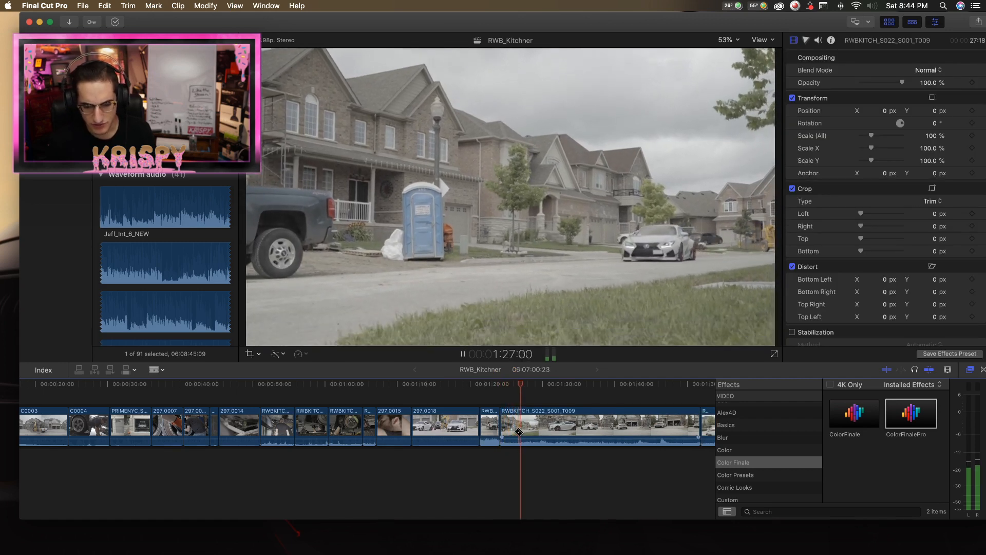
{"action": "key", "text": "space"}
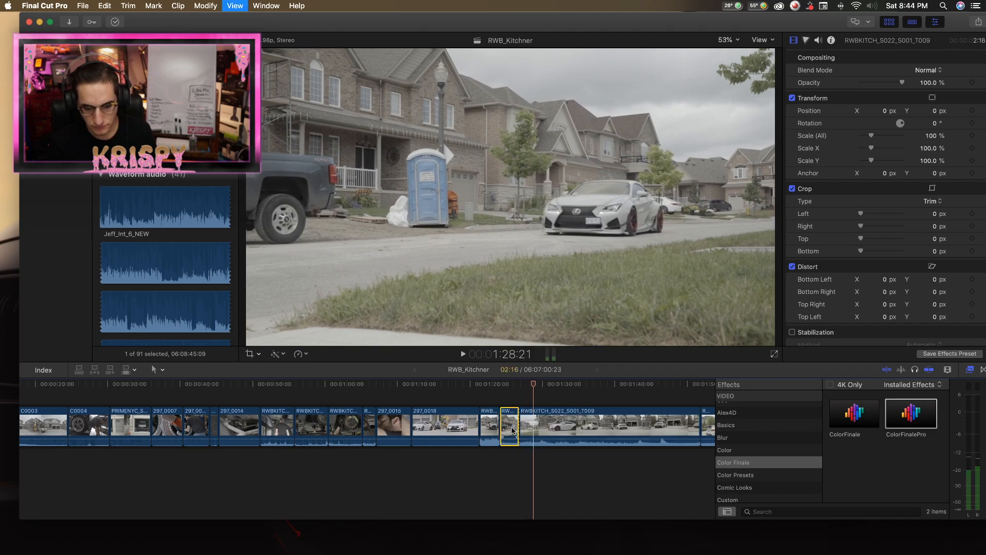
{"action": "left_click", "coordinate": [519, 425]}
{"action": "key", "text": "a"}
{"action": "left_click", "coordinate": [502, 426]}
{"action": "key", "text": "Delete"}
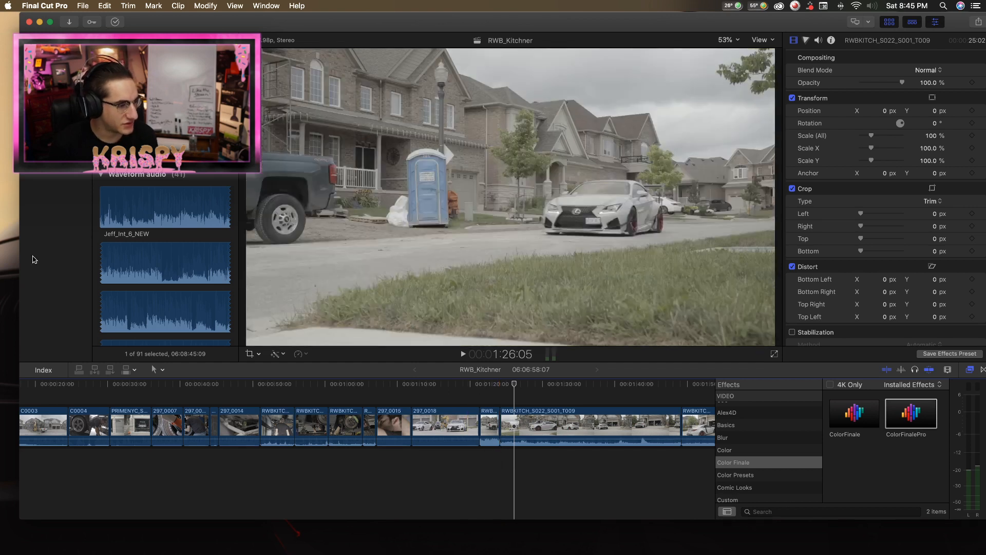
Review the Lexus drive-by in RWBKITCH_S022_S001_T009, split the clip at about 1:26 and delete the part before the cut.
{"action": "scroll", "coordinate": [164, 261], "scroll_direction": "down", "scroll_amount": 15}
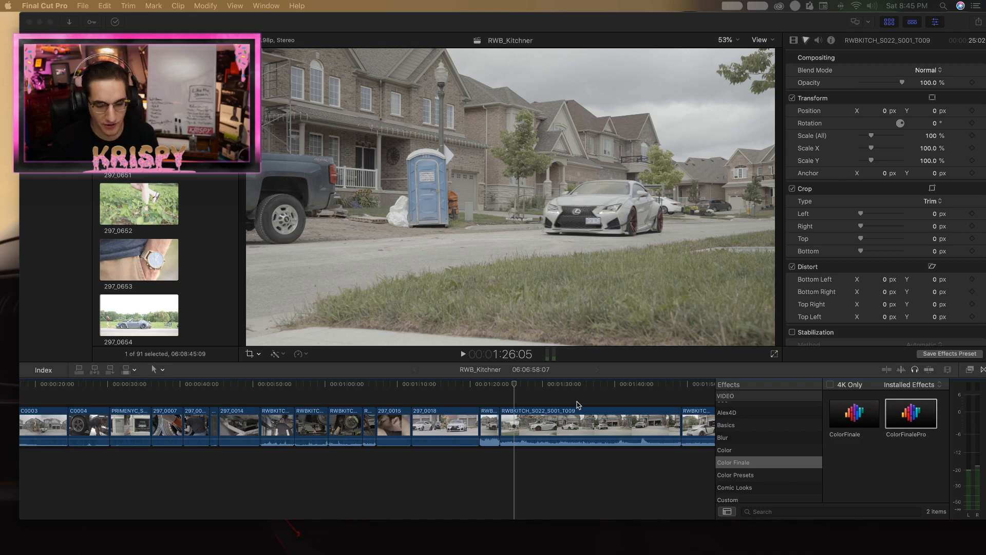
{"action": "left_click", "coordinate": [501, 387]}
{"action": "scroll", "coordinate": [503, 388], "scroll_direction": "right", "scroll_amount": 1}
{"action": "left_click", "coordinate": [501, 386]}
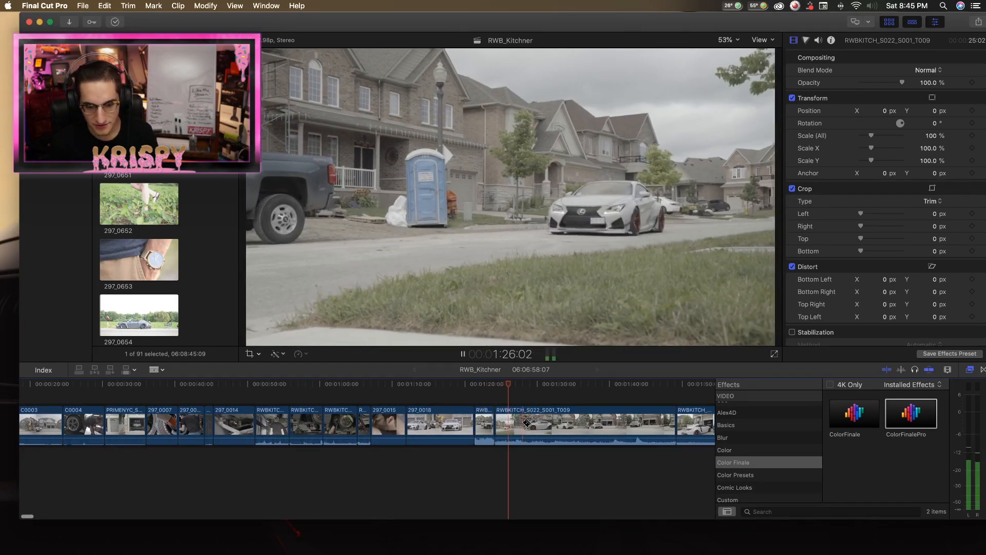
{"action": "left_click", "coordinate": [520, 431]}
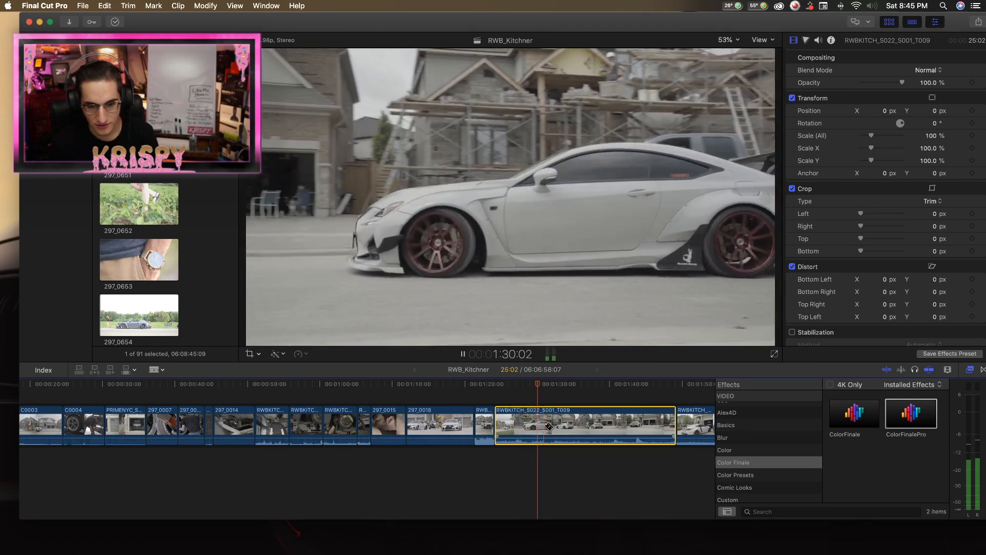
{"action": "scroll", "coordinate": [552, 435], "scroll_direction": "right", "scroll_amount": 1}
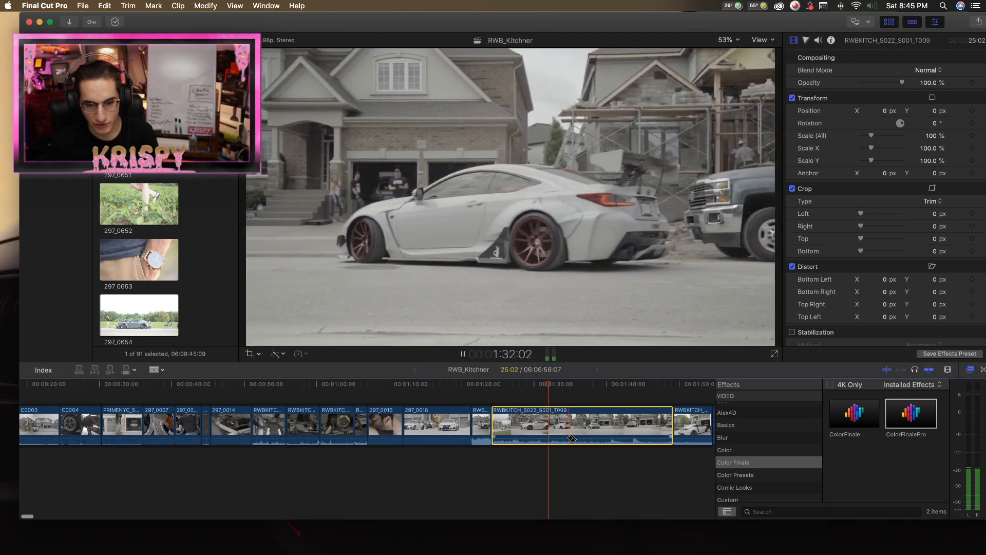
{"action": "left_click", "coordinate": [519, 433]}
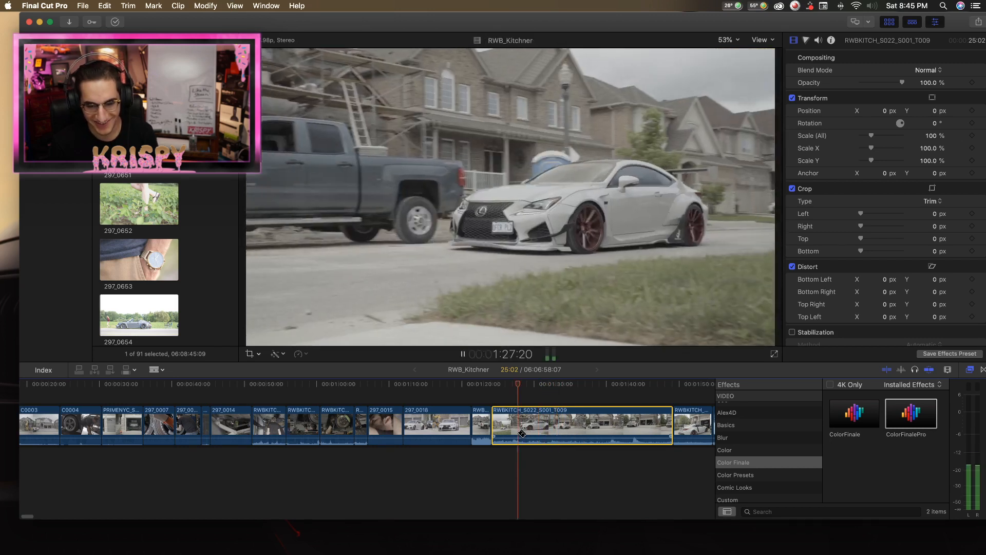
{"action": "left_click", "coordinate": [506, 429]}
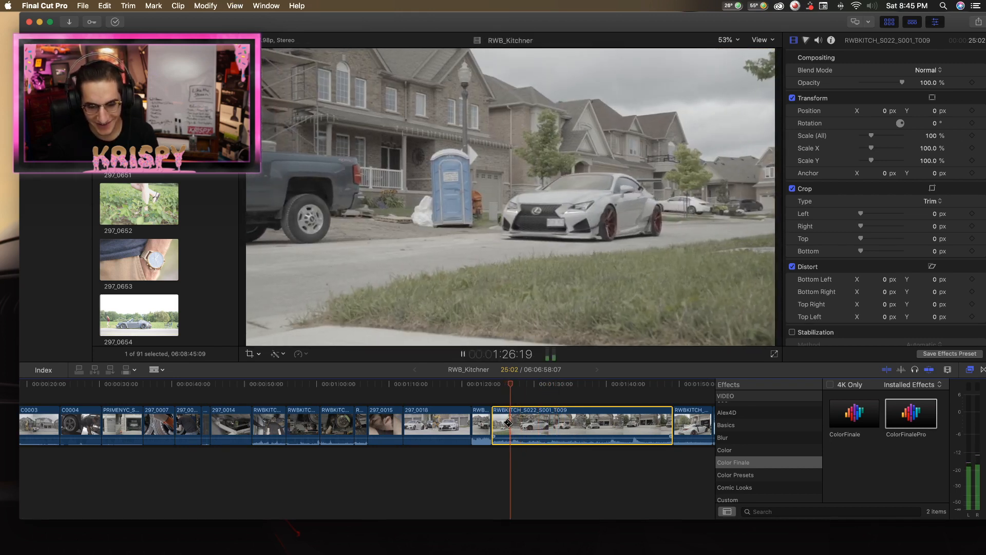
{"action": "left_click", "coordinate": [509, 424]}
{"action": "key", "text": "a"}
{"action": "left_click", "coordinate": [503, 424]}
{"action": "key", "text": "space"}
{"action": "key", "text": "Delete"}
Trim the end of the short RWBKITCH_S022_S001_T008 clip to a duration of 1:19 and play across the cut.
{"action": "left_click", "coordinate": [480, 387]}
{"action": "key", "text": "space"}
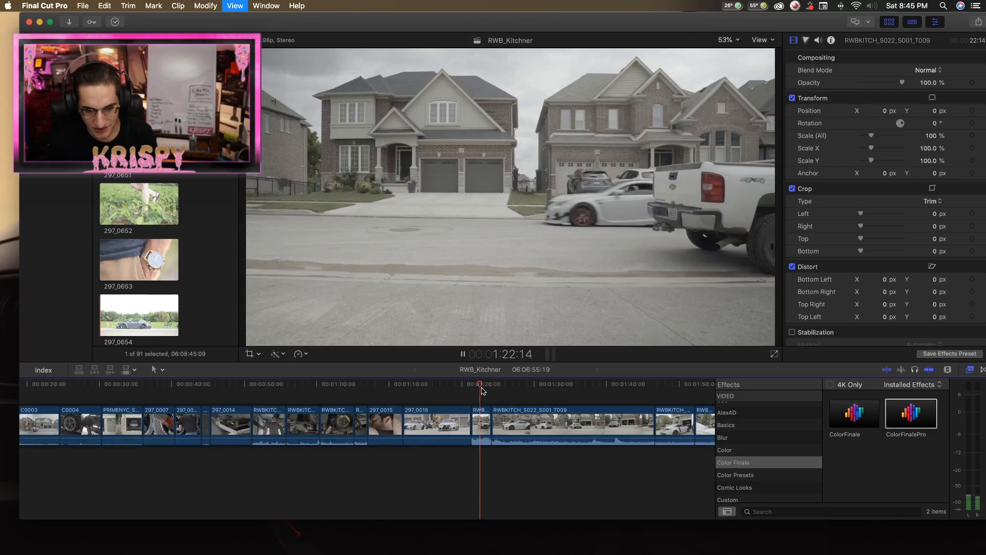
{"action": "key", "text": "space"}
{"action": "left_click_drag", "start_coordinate": [490, 422], "coordinate": [484, 422]}
{"action": "left_click", "coordinate": [472, 386]}
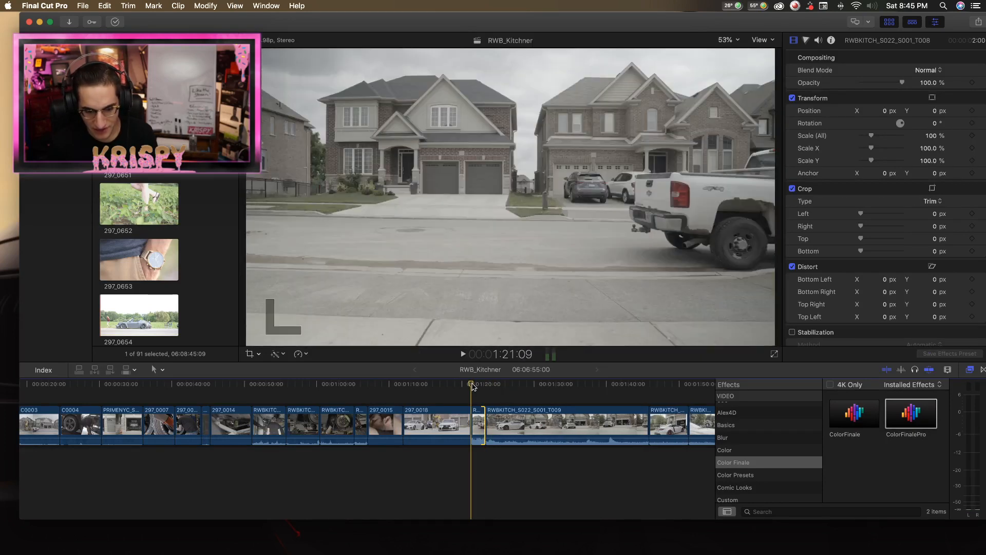
{"action": "key", "text": "space"}
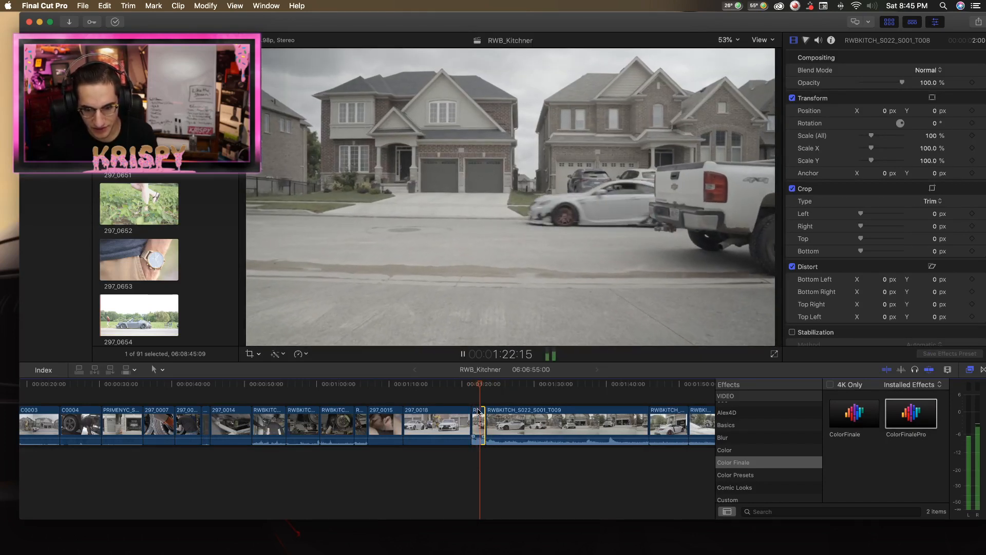
{"action": "key", "text": "space"}
{"action": "left_click_drag", "start_coordinate": [484, 413], "coordinate": [482, 414]}
{"action": "key", "text": "space"}
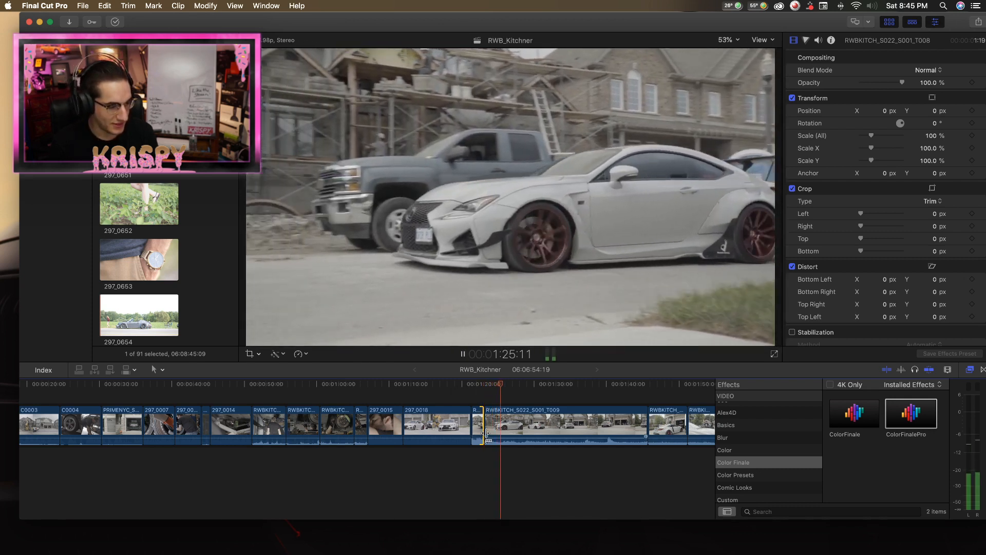
Split RWBKITCH_S022_S001_T009 at about 1:30 and 1:38 and delete the section between the cuts.
{"action": "key", "text": "b"}
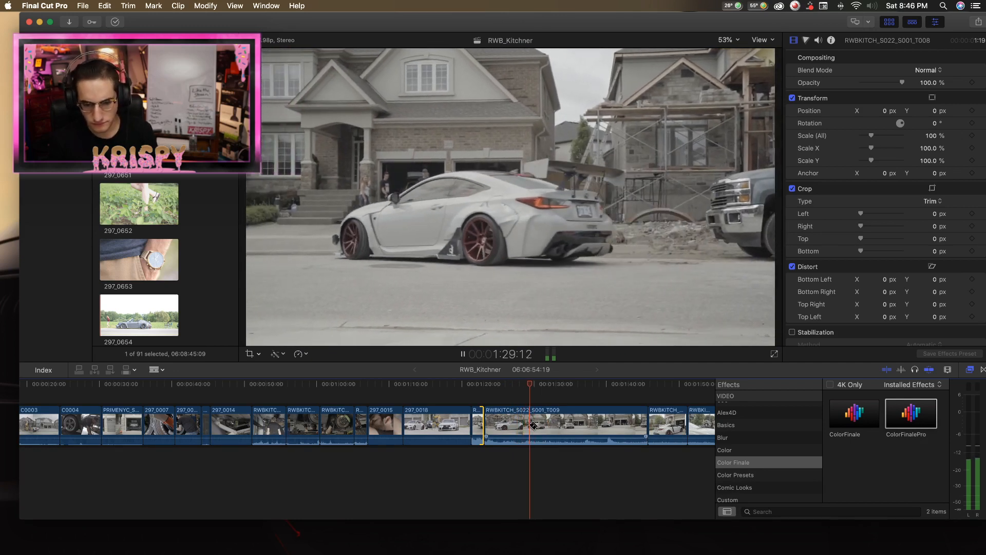
{"action": "left_click", "coordinate": [537, 424]}
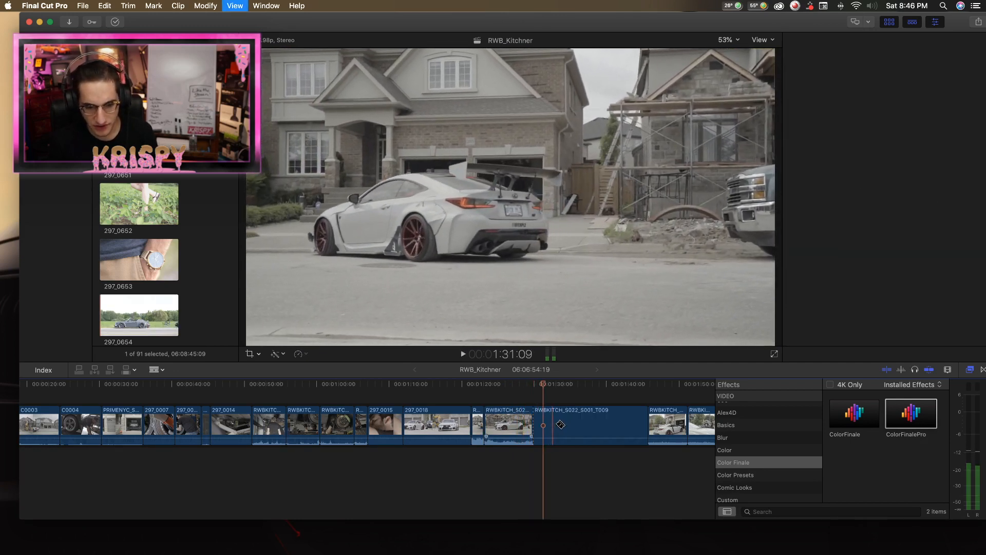
{"action": "key", "text": "space"}
{"action": "key", "text": "space"}
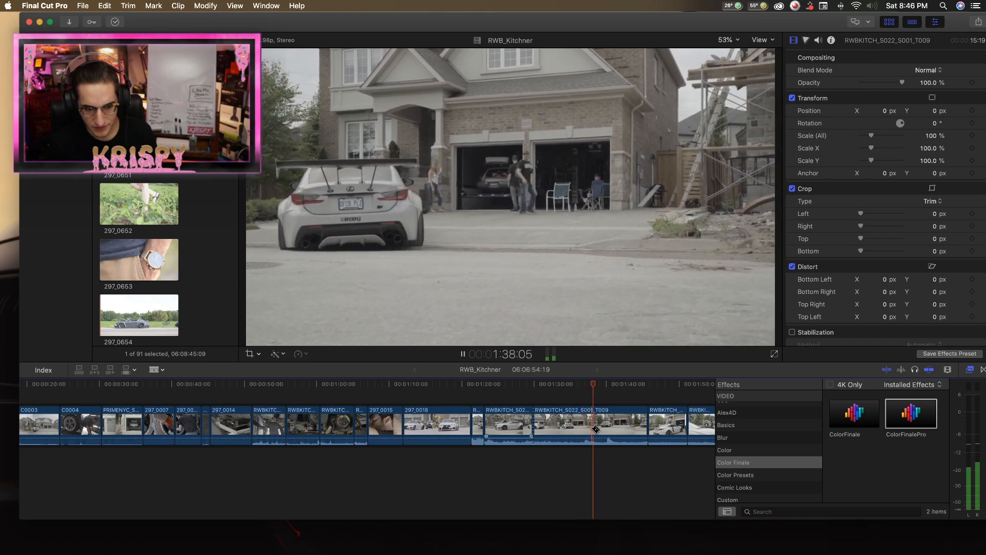
{"action": "left_click", "coordinate": [597, 428]}
{"action": "key", "text": "a"}
{"action": "left_click", "coordinate": [579, 429]}
{"action": "key", "text": "Delete"}
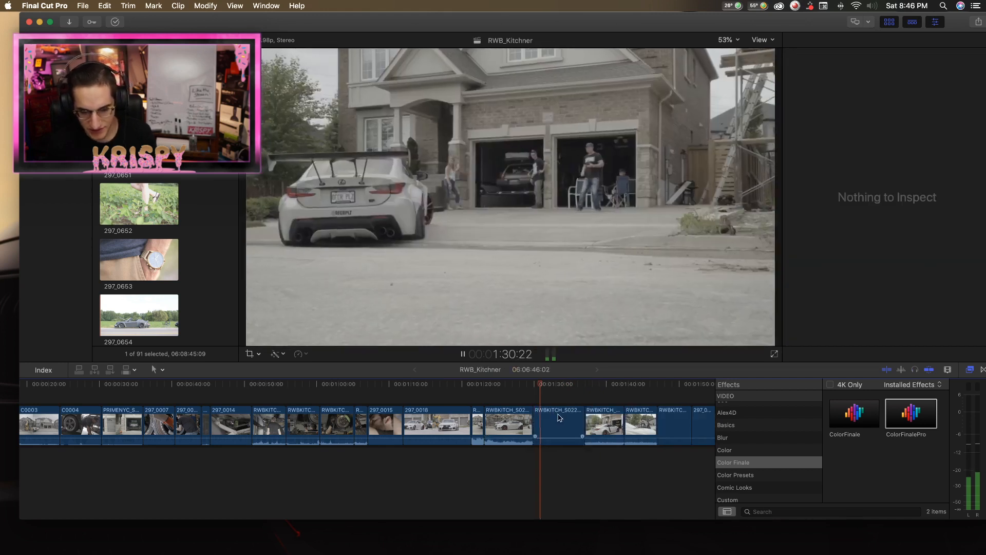
Play across the join between the two RWBKITCH_S022_S001_T009 parts to check the cut into the driveway shot.
{"action": "key", "text": "space"}
{"action": "key", "text": "space"}
{"action": "key", "text": "b"}
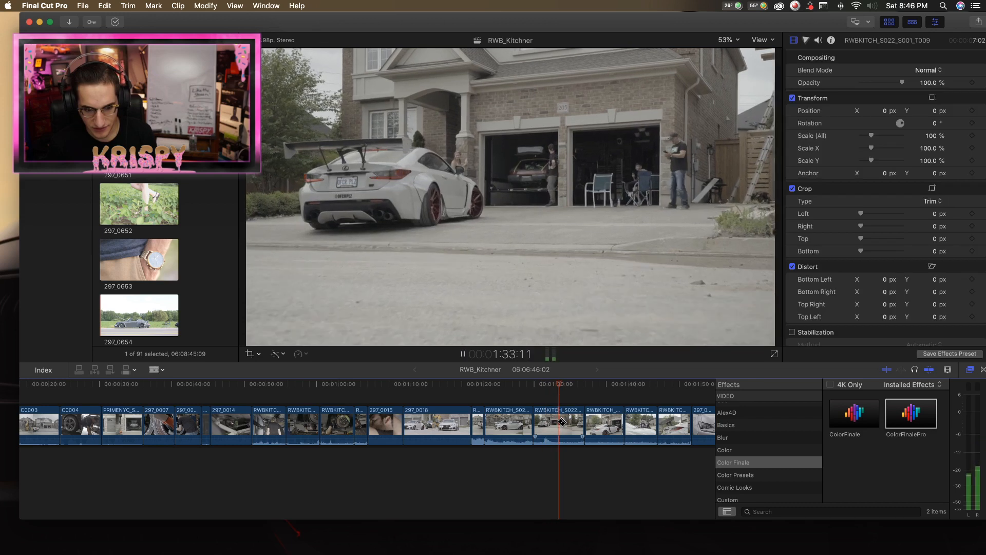
{"action": "key", "text": "space"}
{"action": "key", "text": "a"}
{"action": "key", "text": "space"}
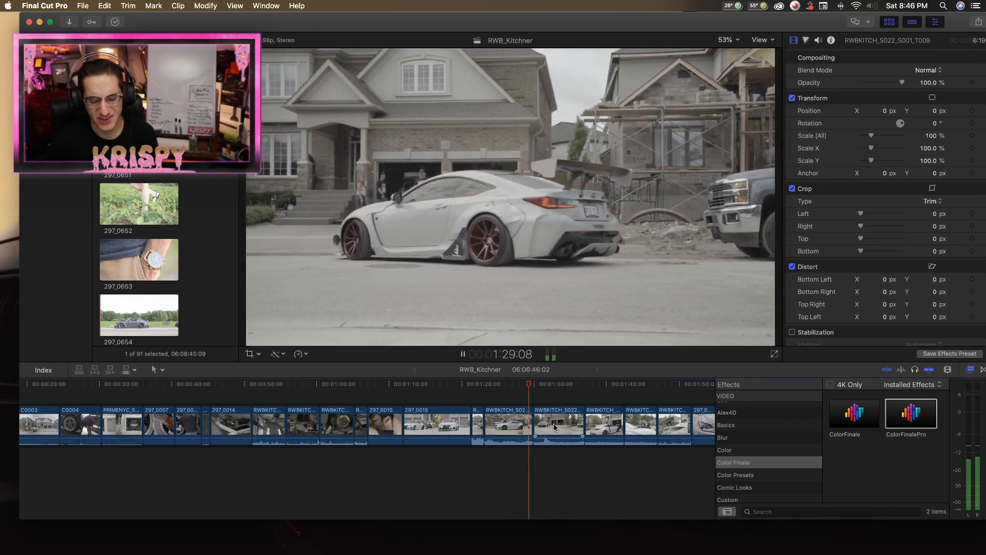
{"action": "key", "text": "space"}
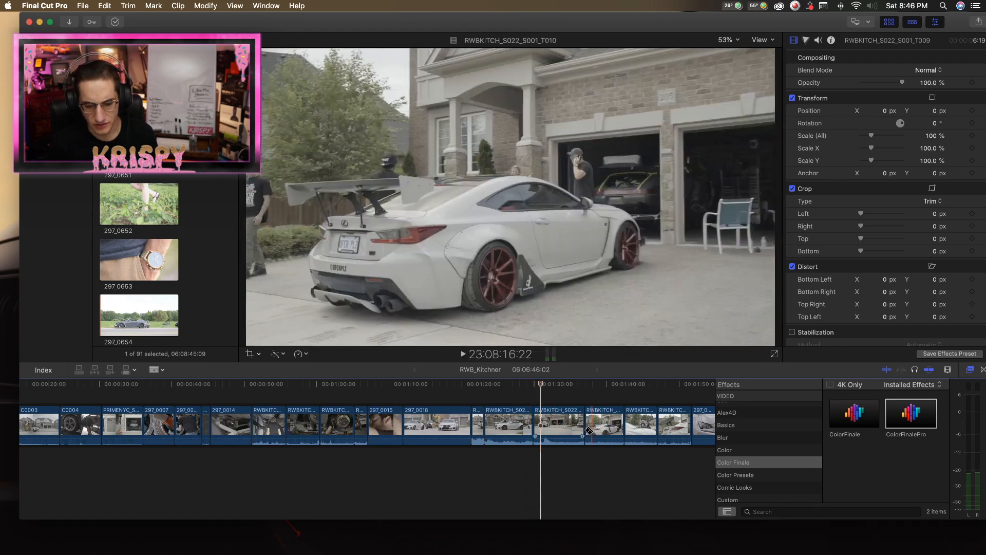
Skim the following driveway and garage clips from RWBKITCH_S022_S001_T010 through RWBKITCH_S022_S001_T014.
{"action": "left_click", "coordinate": [589, 430]}
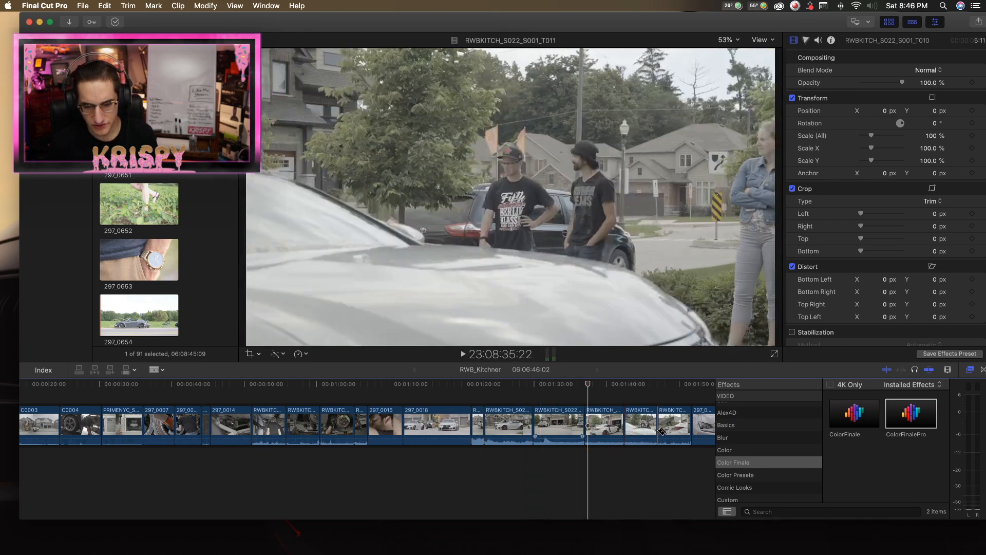
{"action": "scroll", "coordinate": [662, 431], "scroll_direction": "right", "scroll_amount": 10}
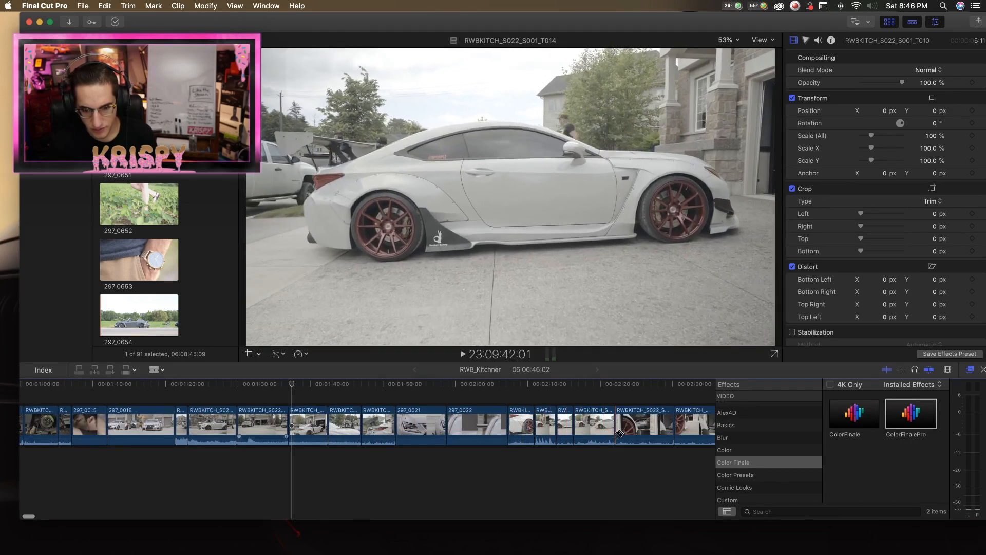
{"action": "key", "text": "space"}
{"action": "scroll", "coordinate": [612, 433], "scroll_direction": "right", "scroll_amount": 2}
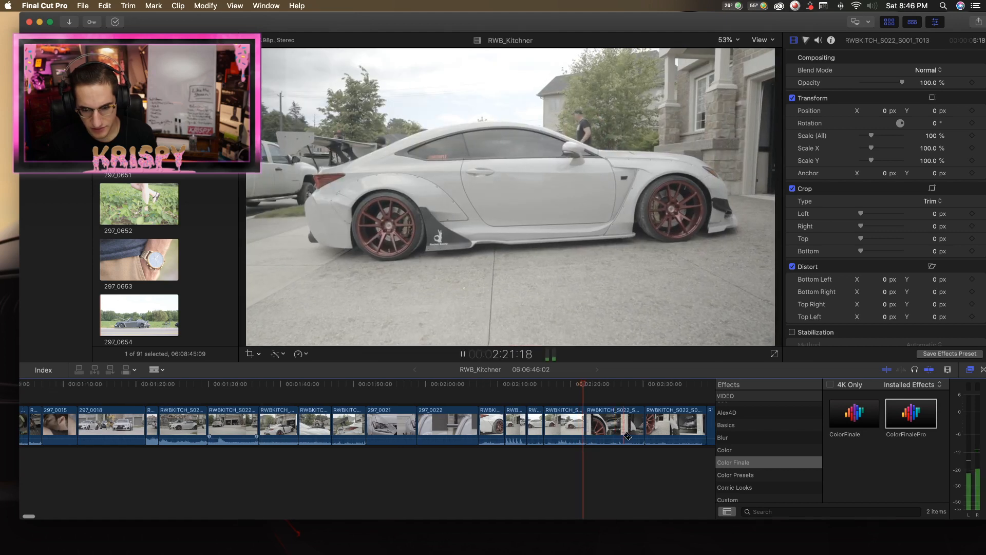
{"action": "key", "text": "space"}
{"action": "scroll", "coordinate": [617, 435], "scroll_direction": "right", "scroll_amount": 6}
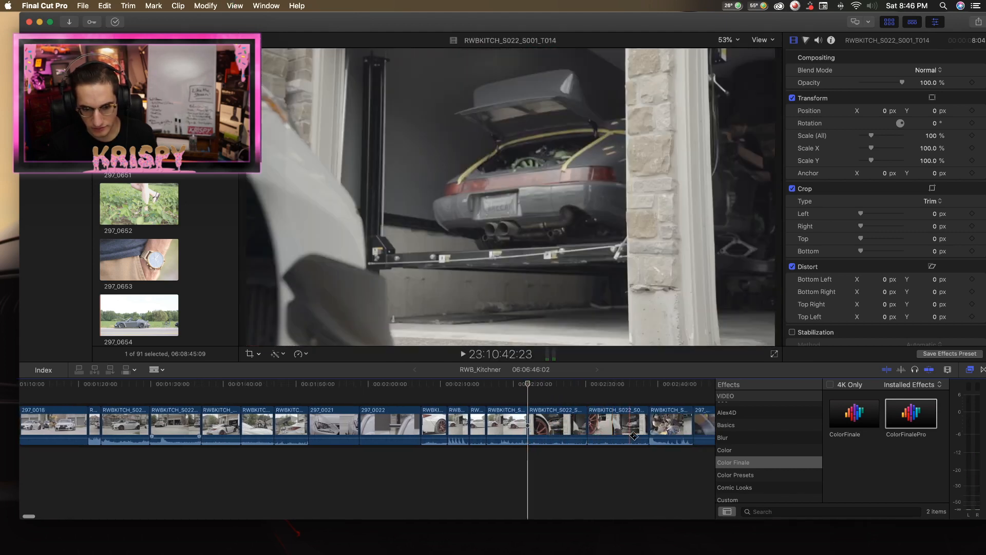
{"action": "scroll", "coordinate": [638, 439], "scroll_direction": "left", "scroll_amount": 8}
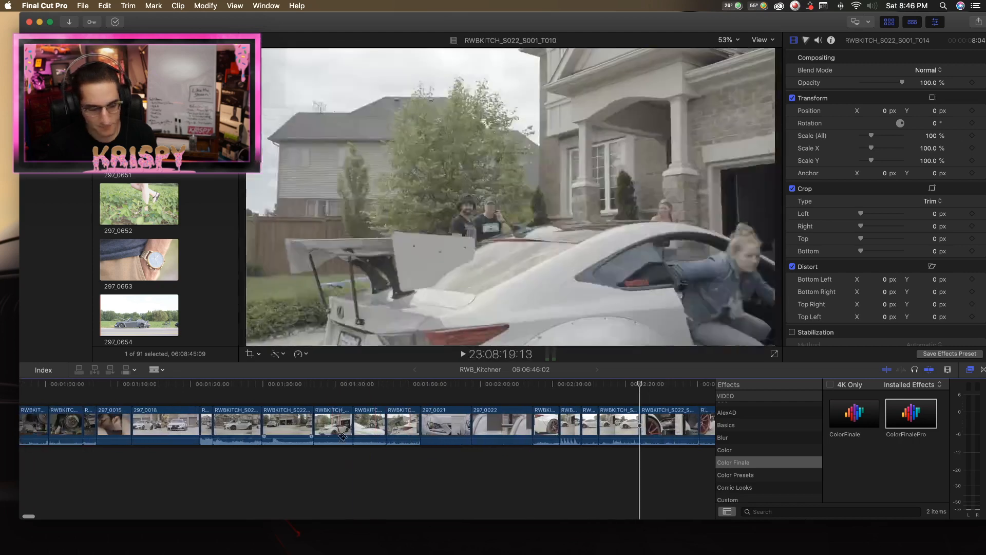
Replay the first RWBKITCH_S022_S001_T009 drive-by part from about 1:26.
{"action": "key", "text": "space"}
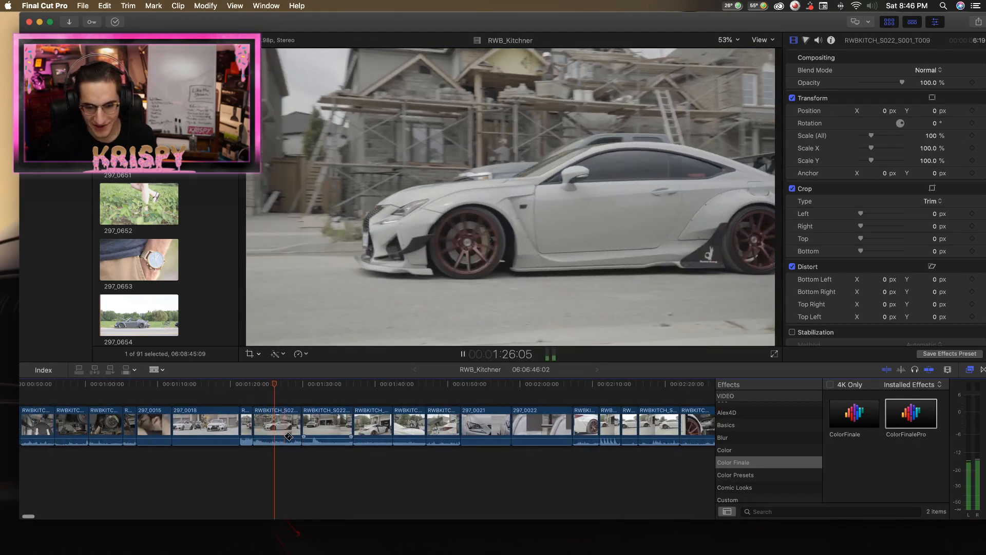
{"action": "key", "text": "space"}
{"action": "key", "text": "a"}
{"action": "key", "text": "space"}
{"action": "key", "text": "space"}
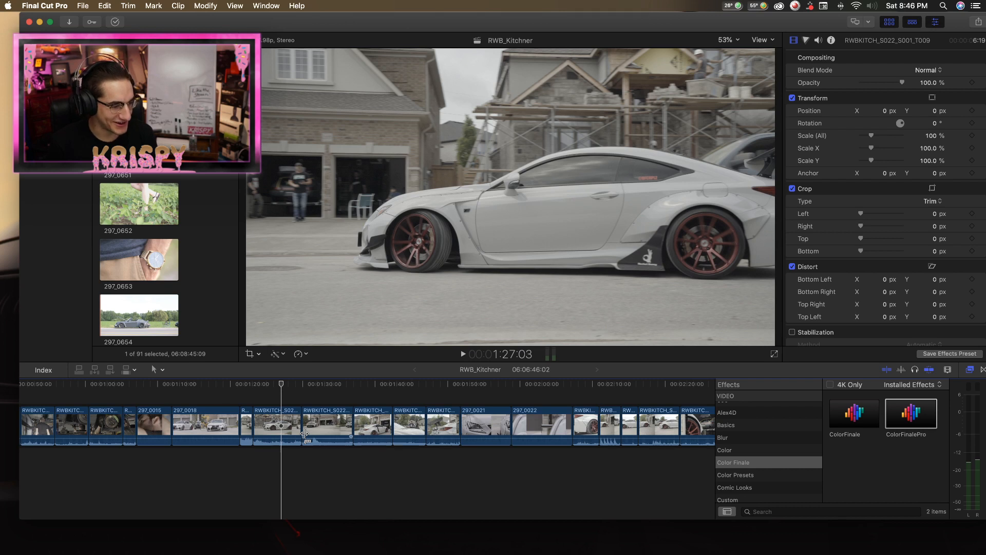
Switch to Chrome.
{"action": "scroll", "coordinate": [305, 433], "scroll_direction": "right", "scroll_amount": 2}
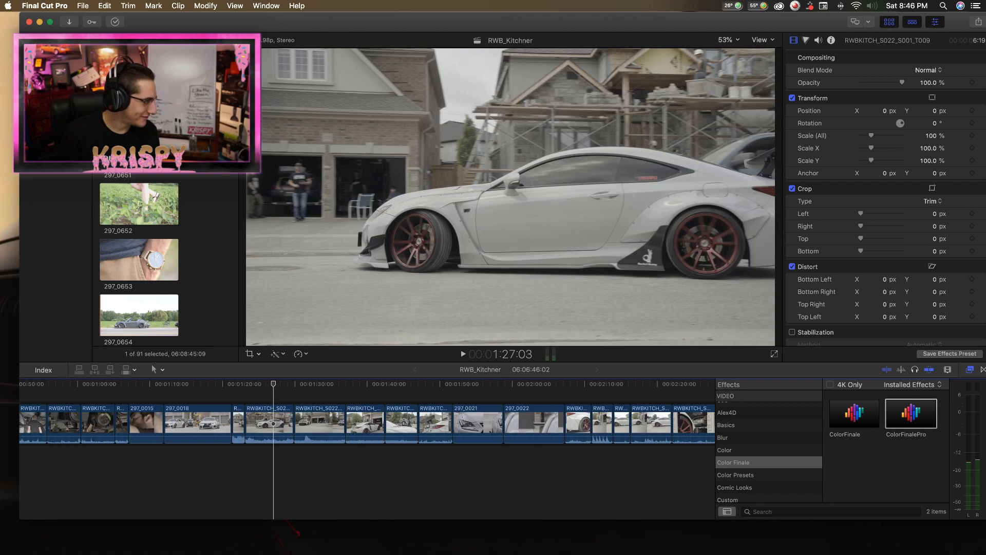
{"action": "key", "text": "super+Tab"}
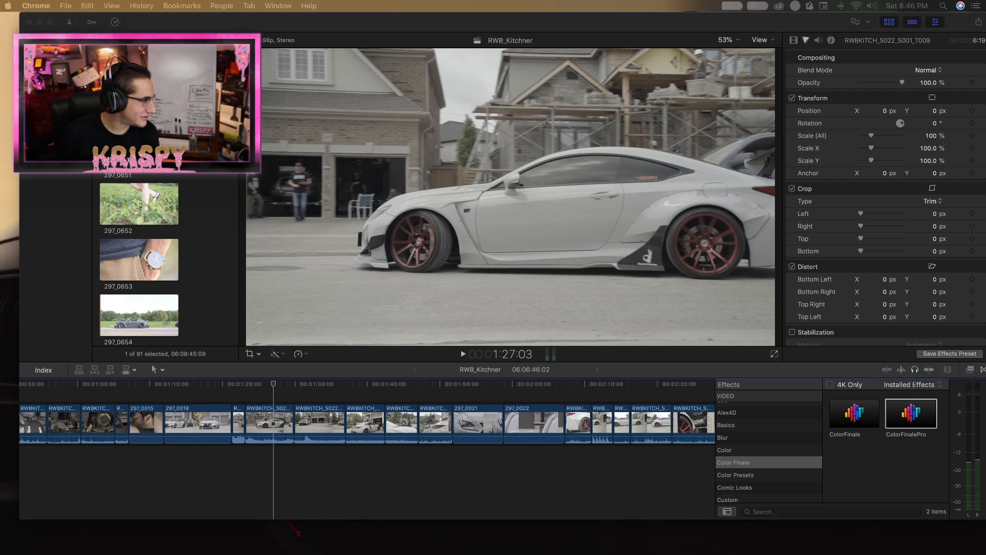
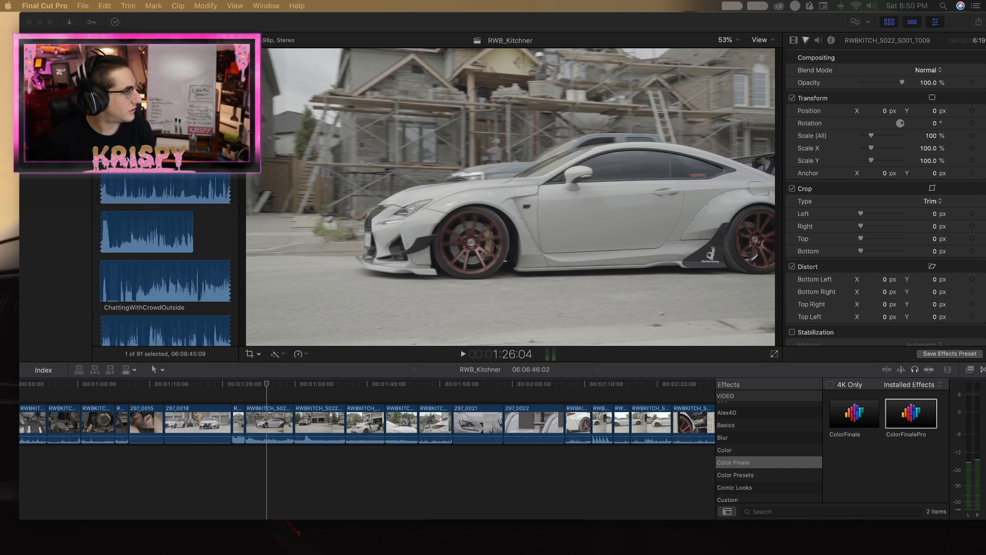
Return to Final Cut Pro and play the RWBKITCH_S022_S001_T009 drive-by into the driveway shot up to about 1:35.
{"action": "left_click", "coordinate": [288, 26]}
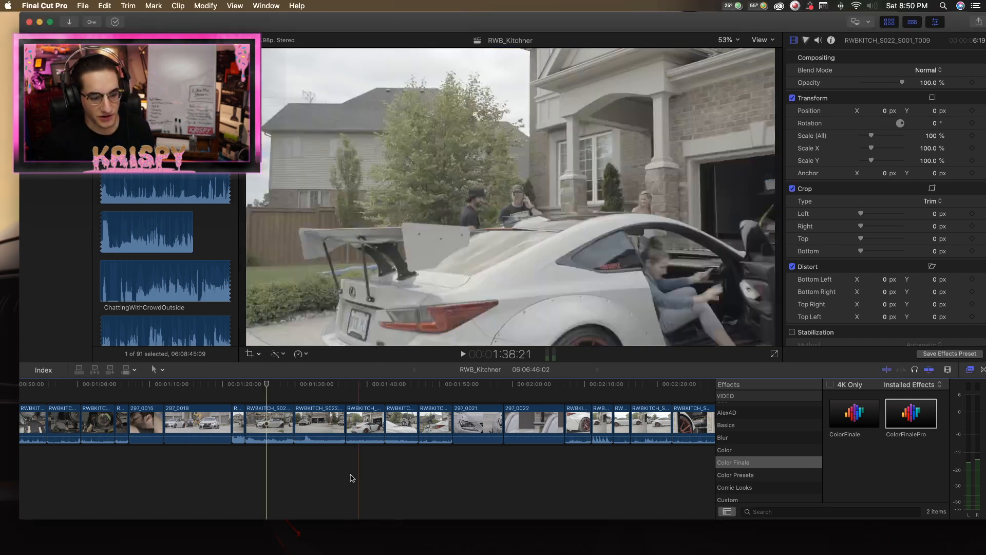
{"action": "key", "text": "space"}
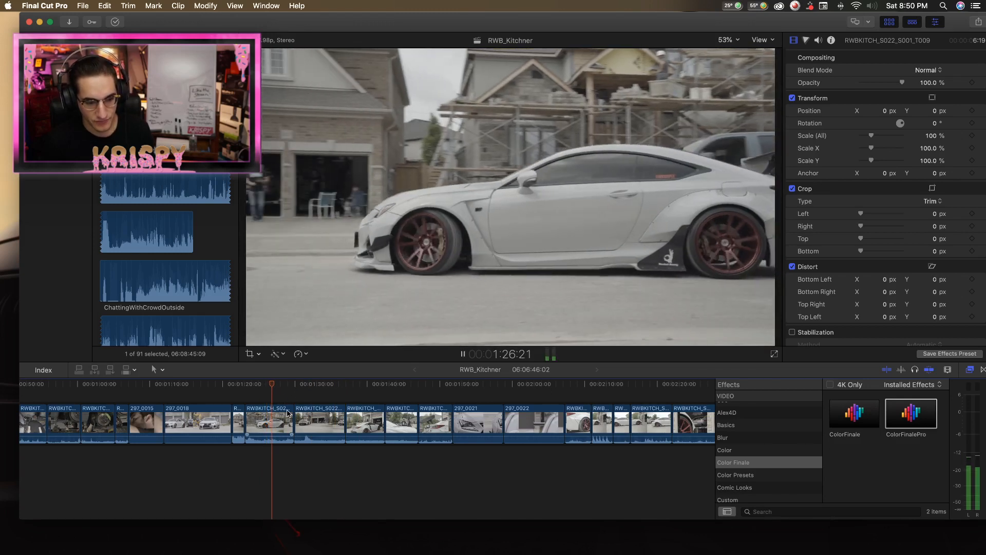
{"action": "scroll", "coordinate": [288, 413], "scroll_direction": "right", "scroll_amount": 1}
{"action": "key", "text": "space"}
{"action": "scroll", "coordinate": [302, 416], "scroll_direction": "left", "scroll_amount": 1}
{"action": "key", "text": "space"}
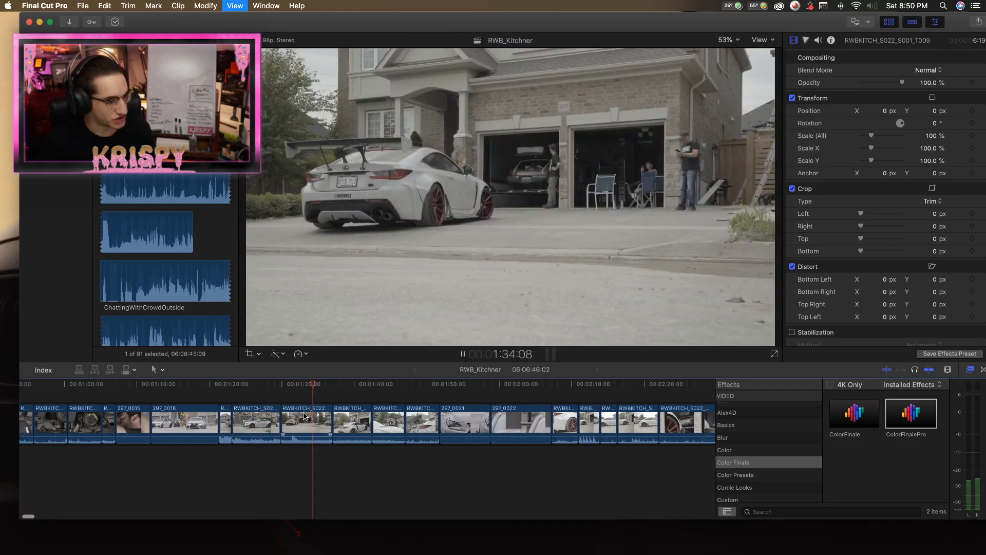
{"action": "key", "text": "space"}
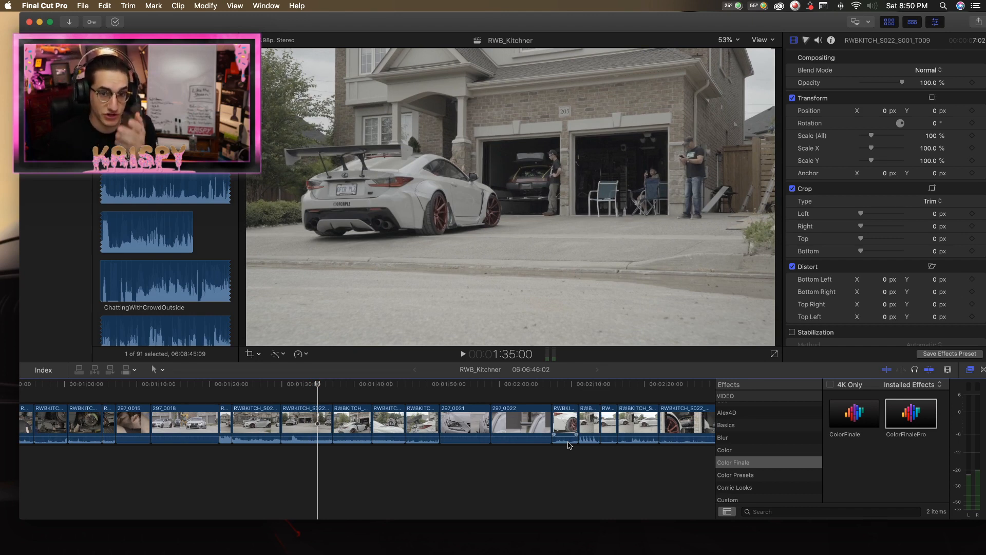
Replay the second RWBKITCH_S022_S001_T009 part from about 1:31 through the cut into RWBKITCH_S022_S001_T010.
{"action": "left_click_drag", "start_coordinate": [290, 386], "coordinate": [290, 386]}
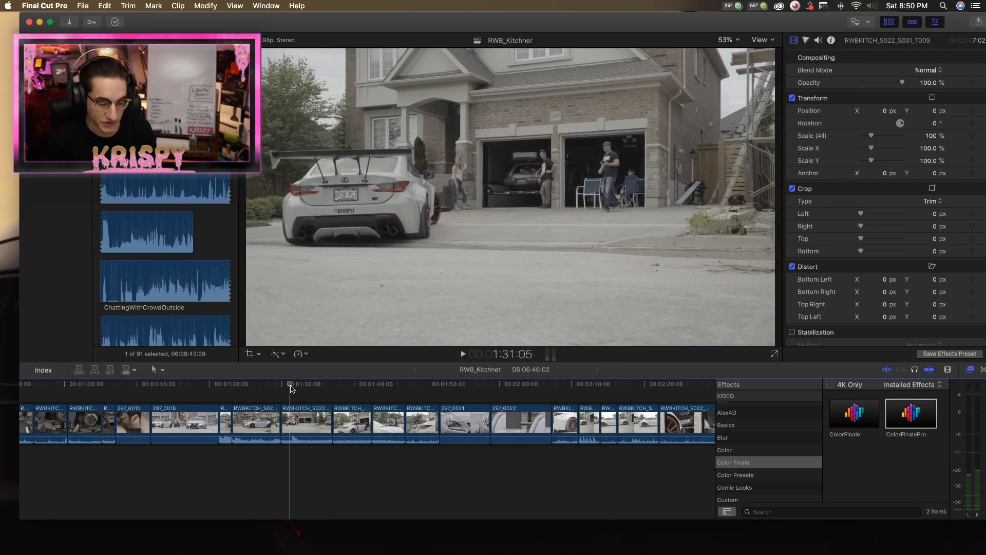
{"action": "mouse_move", "coordinate": [291, 387]}
{"action": "left_mouse_down"}
{"action": "mouse_move", "coordinate": [259, 386]}
{"action": "mouse_move", "coordinate": [290, 386]}
{"action": "left_mouse_up"}
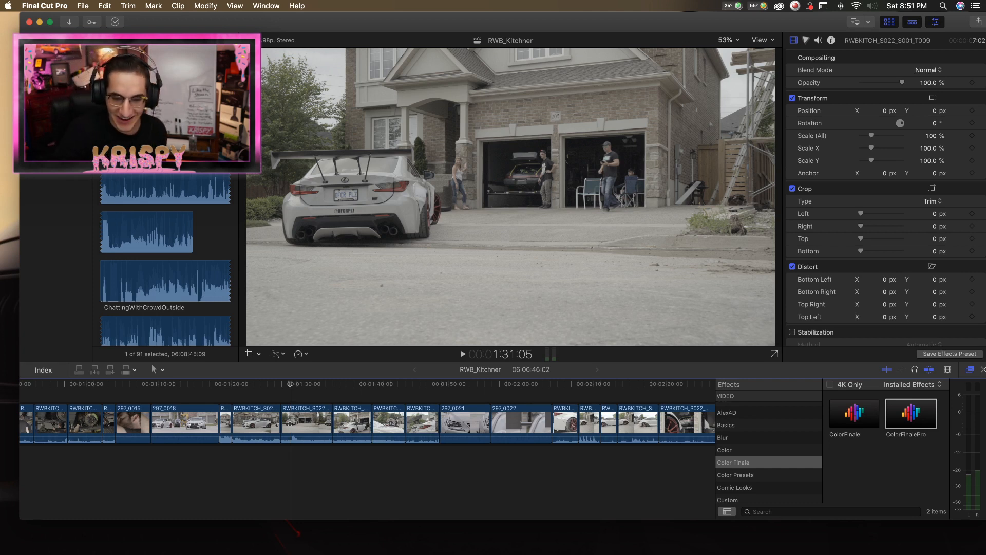
{"action": "mouse_move", "coordinate": [290, 385]}
{"action": "left_mouse_down"}
{"action": "mouse_move", "coordinate": [308, 385]}
{"action": "mouse_move", "coordinate": [276, 391]}
{"action": "mouse_move", "coordinate": [290, 390]}
{"action": "left_mouse_up"}
{"action": "key", "text": "space"}
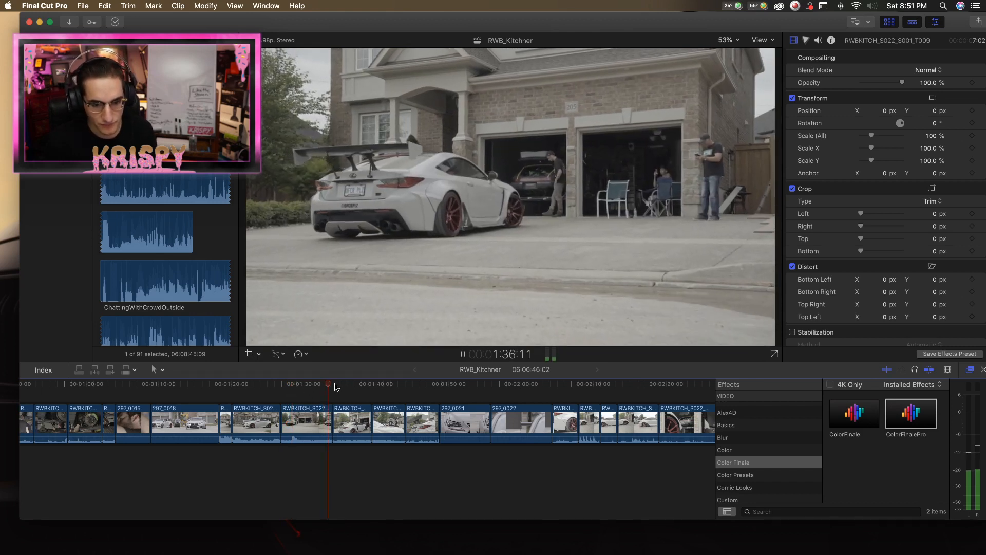
{"action": "key", "text": "space"}
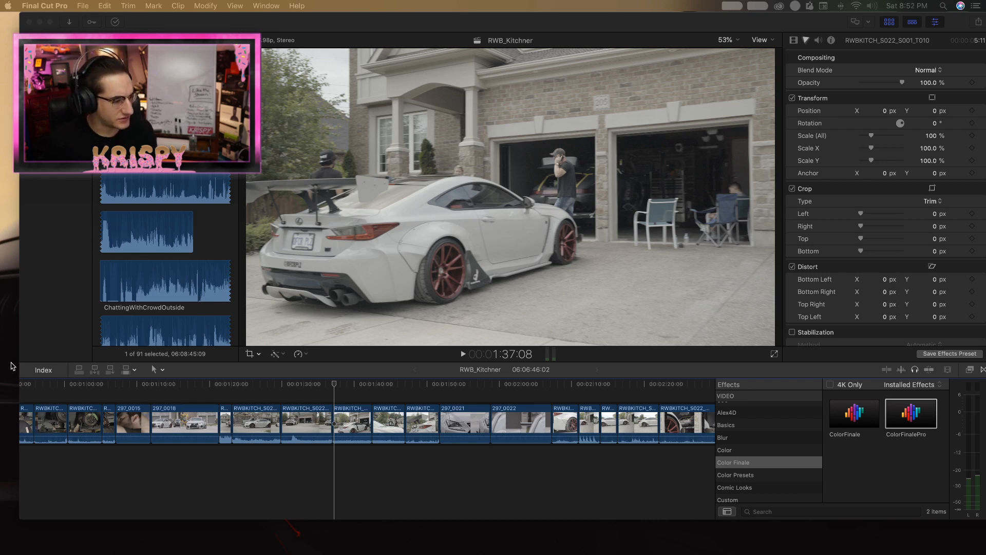
Review RWBKITCH_S022_S001_T010 from its start and trim its end to shorten the clip to 4:21.
{"action": "left_click_drag", "start_coordinate": [334, 387], "coordinate": [317, 389]}
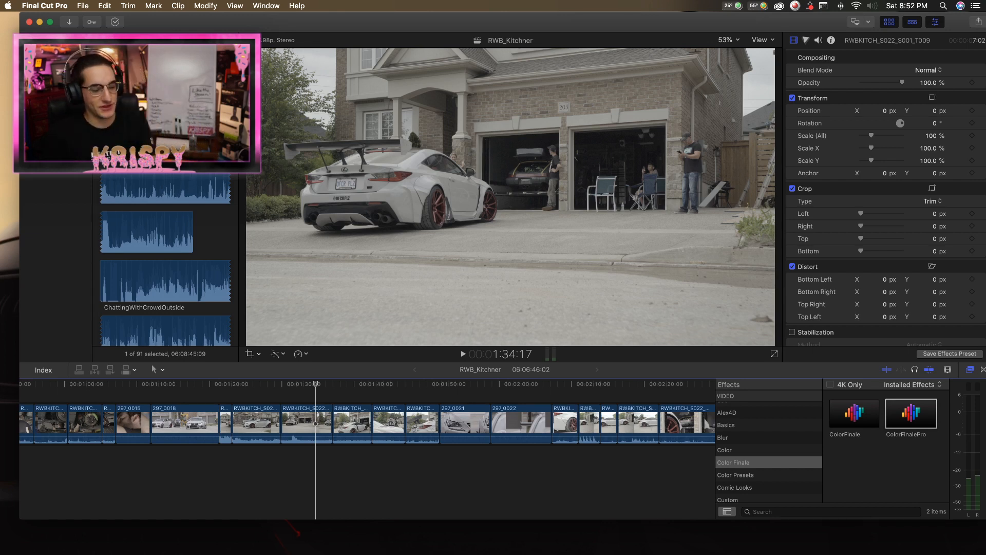
{"action": "left_click", "coordinate": [332, 387]}
{"action": "key", "text": "space"}
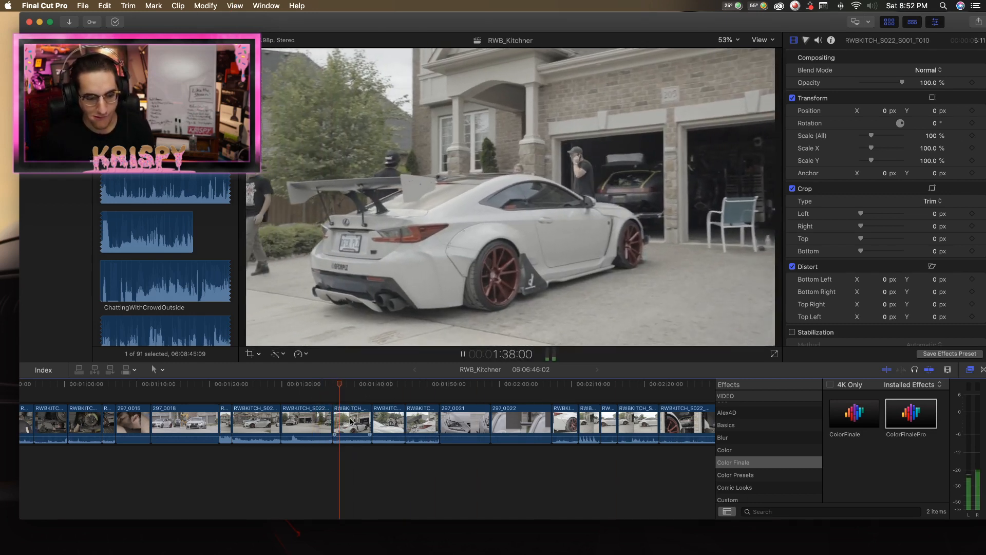
{"action": "left_click", "coordinate": [354, 428]}
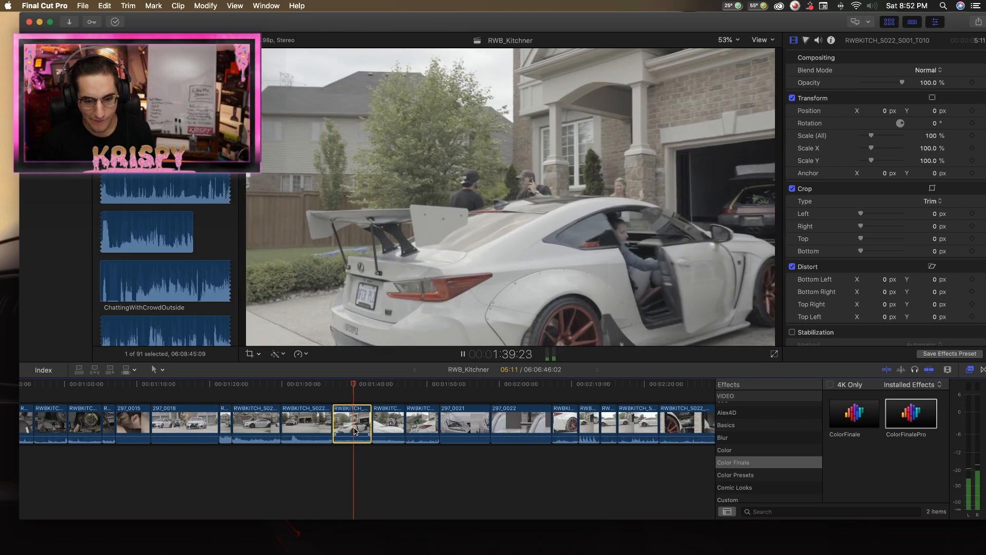
{"action": "left_click_drag", "start_coordinate": [372, 425], "coordinate": [366, 425]}
{"action": "key", "text": "space"}
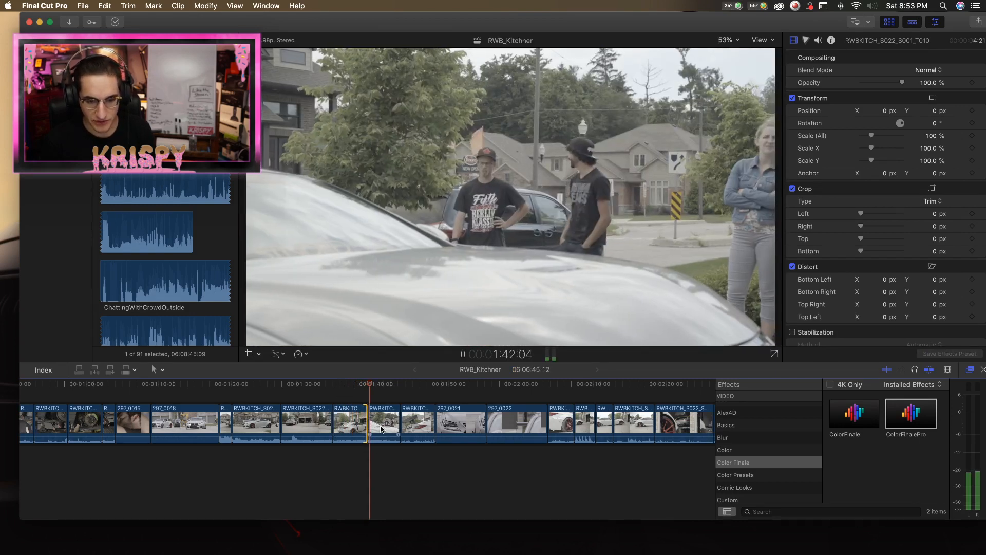
Delete the RWBKITCH_S022_S001_T011 clip of the bystanders behind the hood and accept moving its media to the trash.
{"action": "left_click", "coordinate": [385, 424]}
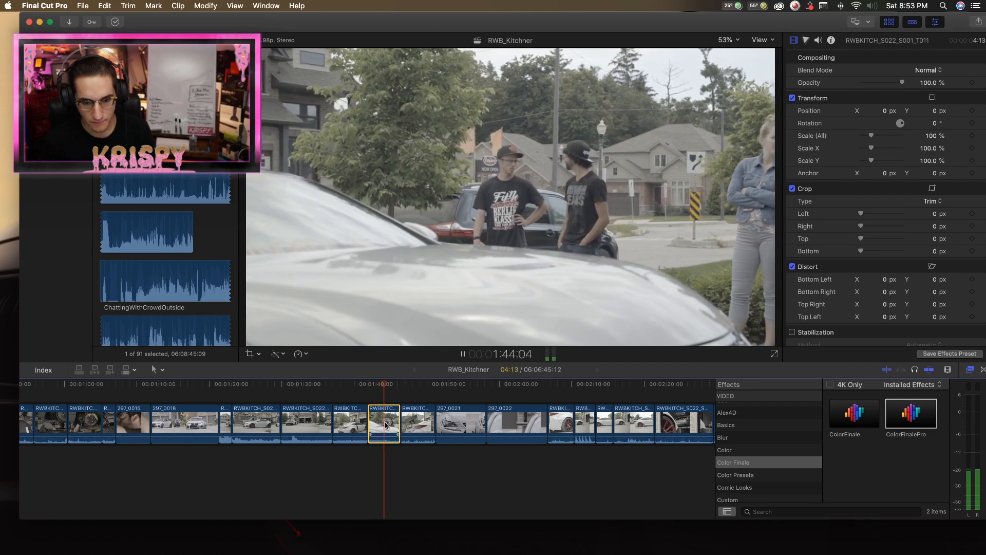
{"action": "key", "text": "space"}
{"action": "key", "text": "Delete"}
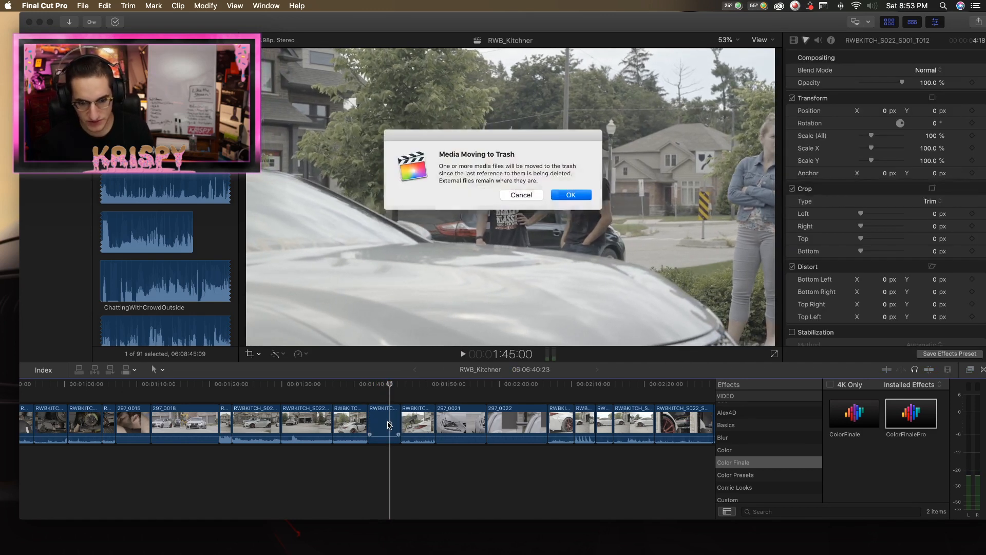
{"action": "key", "text": "Return"}
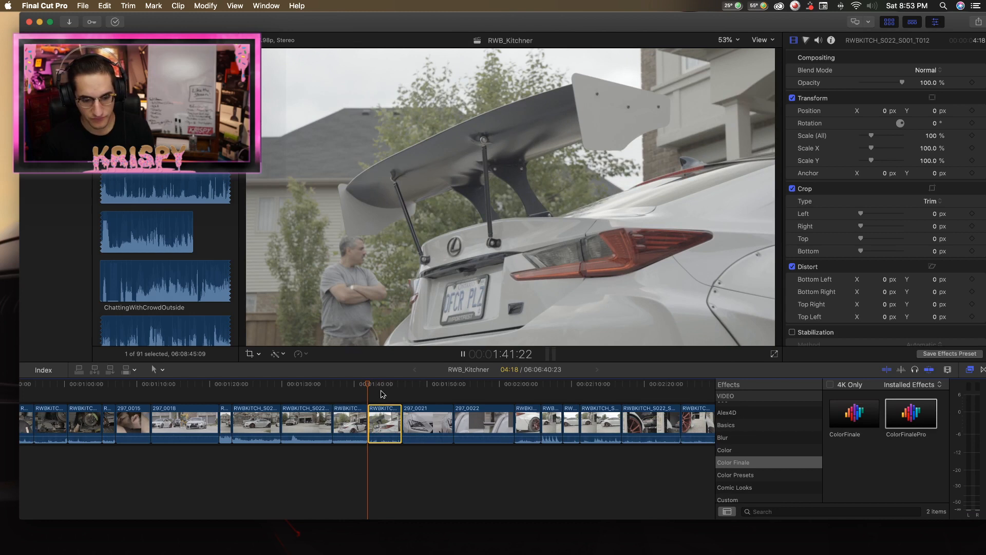
Trim the start of the RWBKITCH_S022_S001_T012 rear-wing shot to a 4:02 duration, and shorten its end.
{"action": "key", "text": "space"}
{"action": "scroll", "coordinate": [328, 406], "scroll_direction": "right", "scroll_amount": 2}
{"action": "key", "text": "space"}
{"action": "key", "text": "space"}
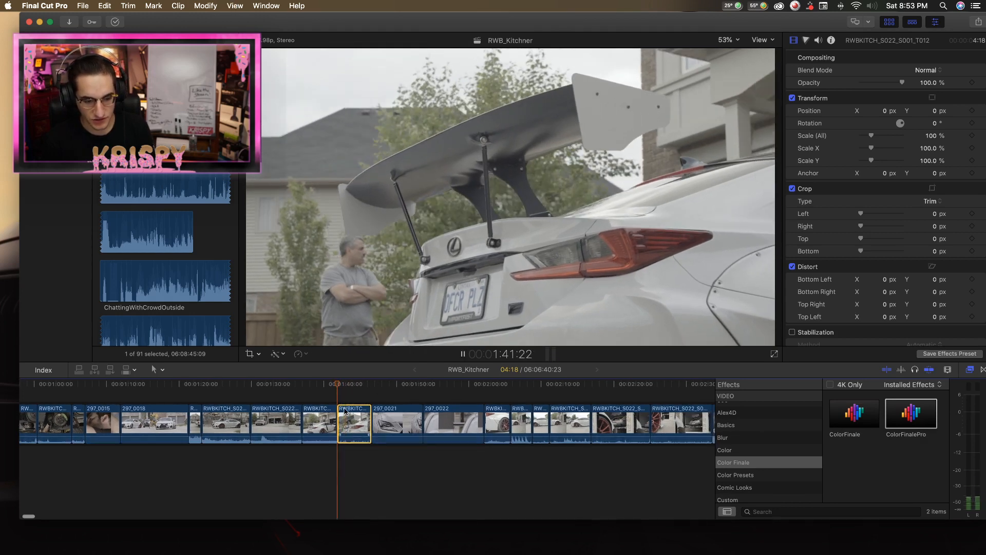
{"action": "key", "text": "space"}
{"action": "left_click_drag", "start_coordinate": [342, 414], "coordinate": [346, 414]}
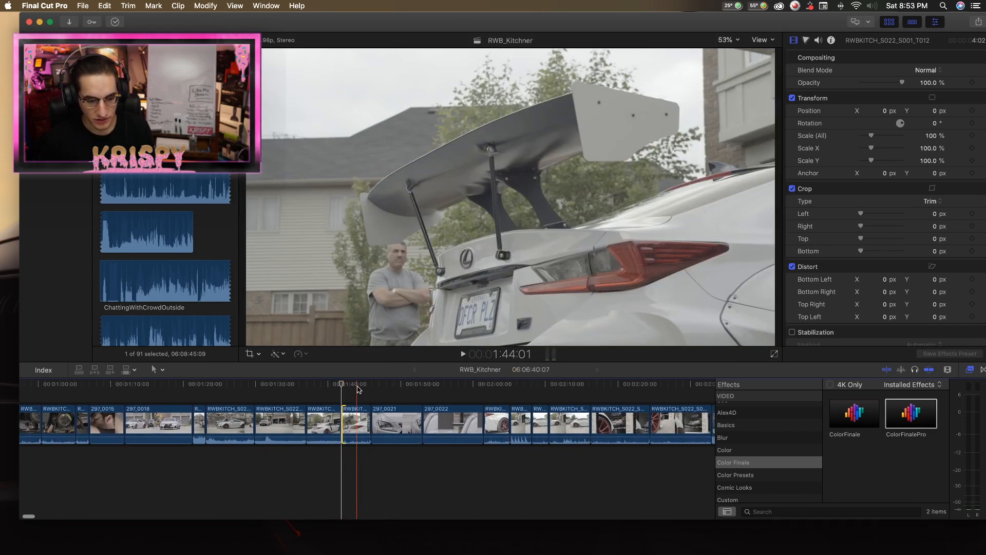
{"action": "key", "text": "space"}
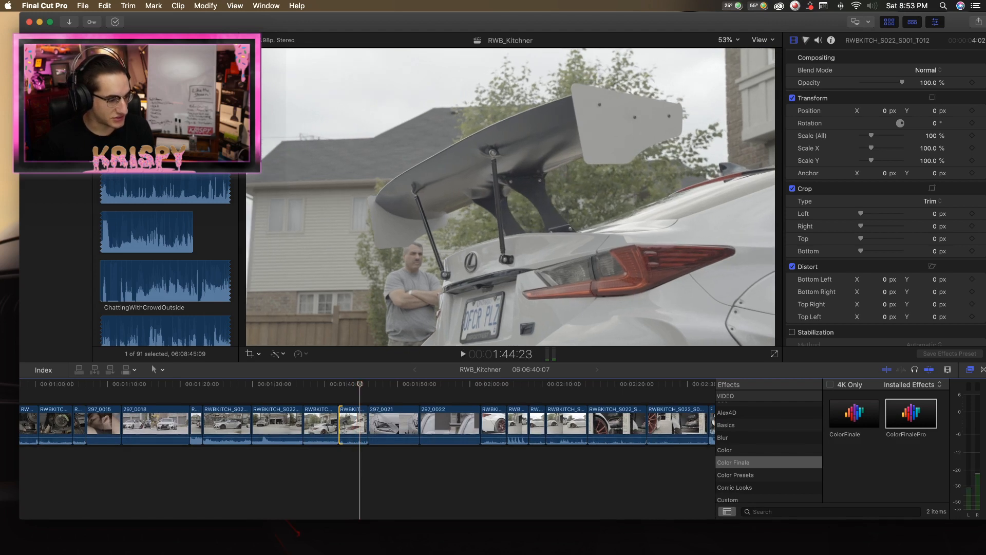
{"action": "key", "text": "shift+slash"}
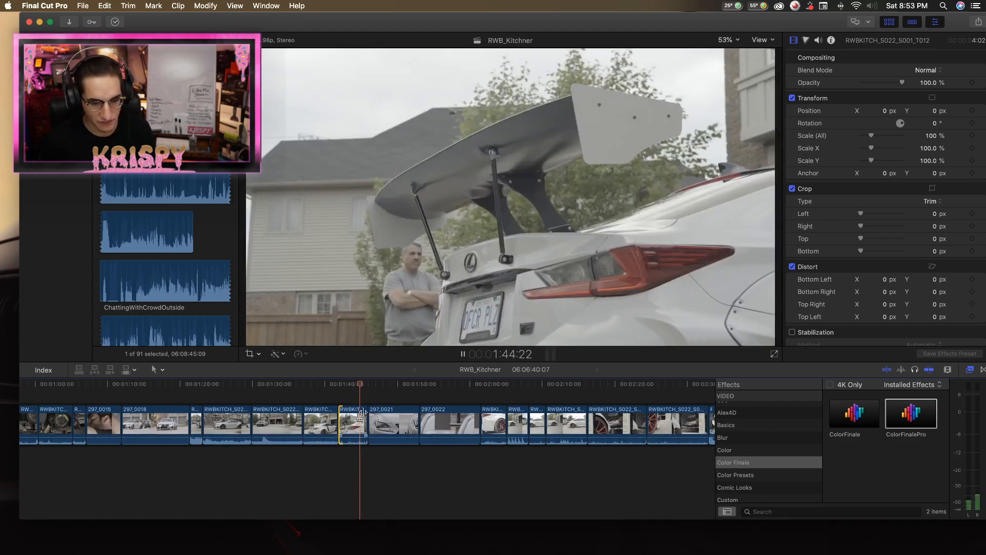
{"action": "left_click_drag", "start_coordinate": [364, 414], "coordinate": [369, 408]}
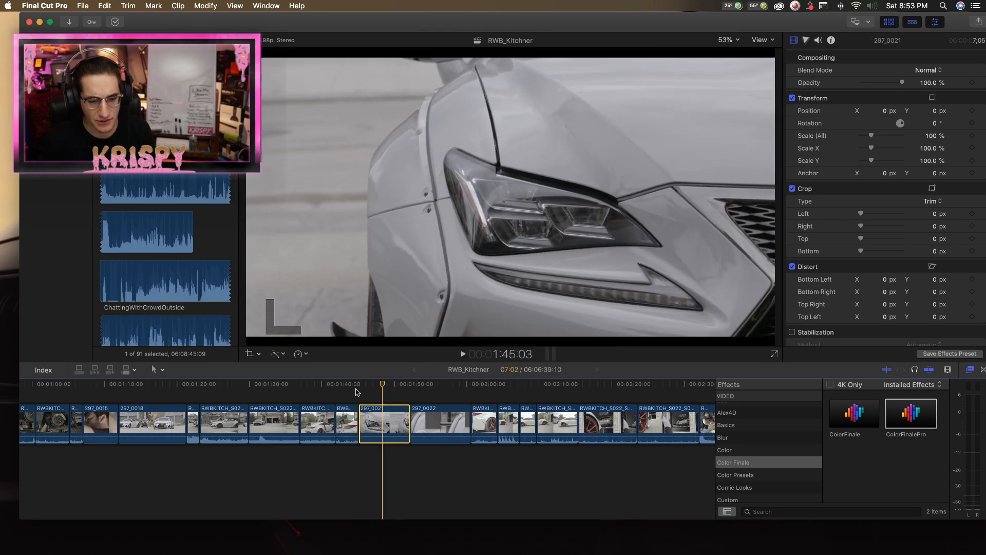
Review the 297_0021 headlight clip, split it about two thirds through, and delete the first part.
{"action": "key", "text": "space"}
{"action": "key", "text": "b"}
{"action": "key", "text": "space"}
{"action": "key", "text": "space"}
{"action": "key", "text": "space"}
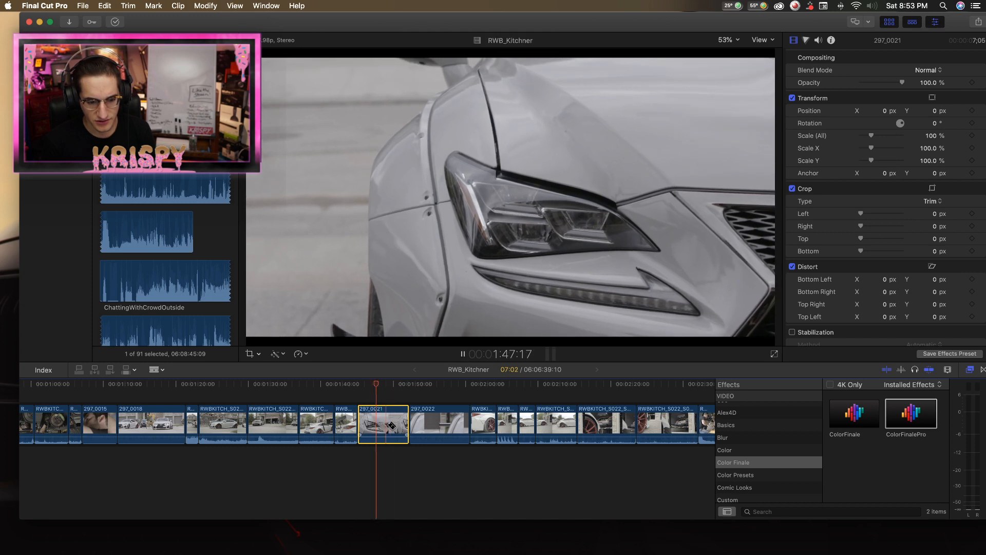
{"action": "key", "text": "space"}
{"action": "key", "text": "space"}
{"action": "left_click", "coordinate": [395, 426]}
Play the start of 297_0022, split the clip in two places, and delete its last part.
{"action": "key", "text": "space"}
{"action": "key", "text": "a"}
{"action": "left_click", "coordinate": [375, 421]}
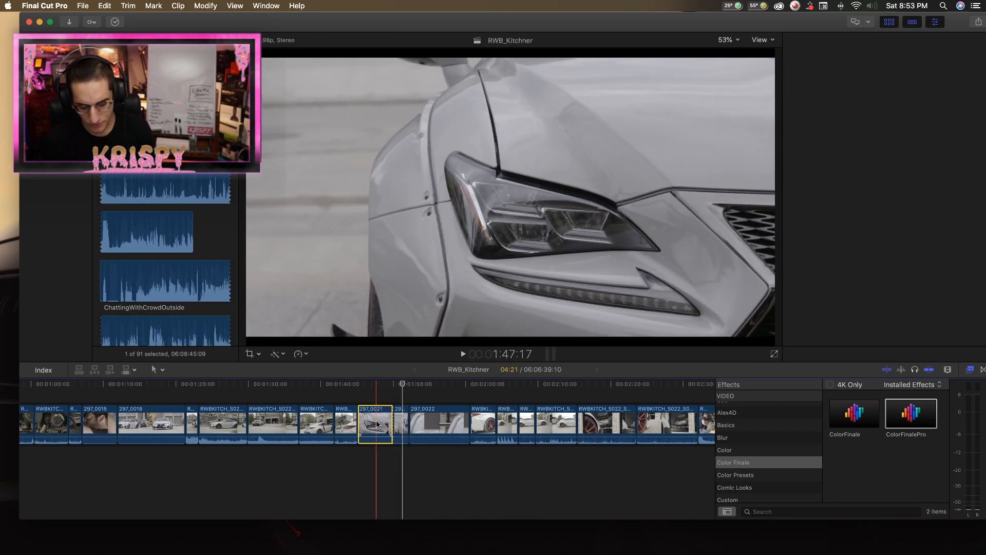
{"action": "key", "text": "Delete"}
{"action": "left_click_drag", "start_coordinate": [364, 389], "coordinate": [374, 389]}
{"action": "key", "text": "space"}
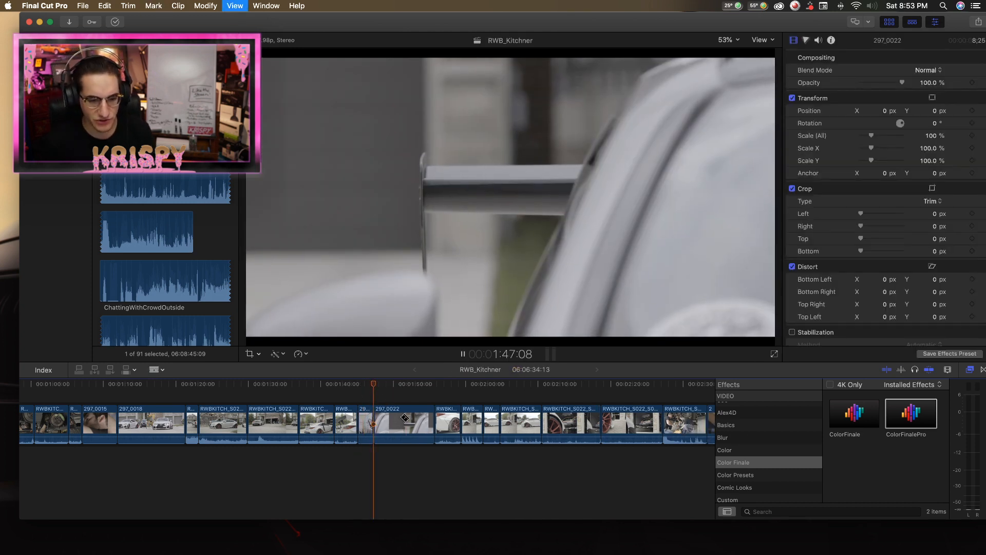
{"action": "key", "text": "b"}
{"action": "key", "text": "space"}
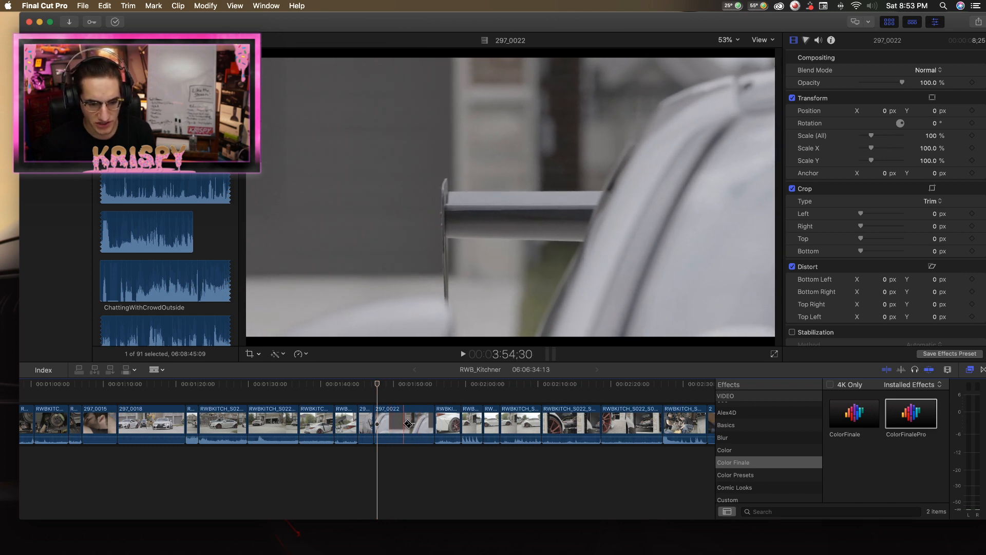
{"action": "left_click", "coordinate": [391, 423]}
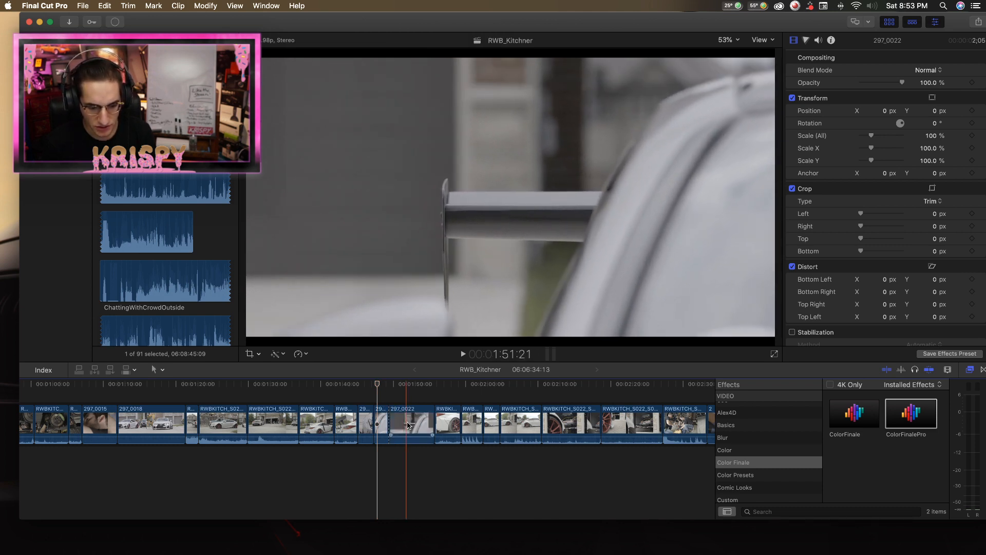
{"action": "left_click", "coordinate": [414, 422]}
{"action": "key", "text": "a"}
{"action": "left_click", "coordinate": [419, 419]}
{"action": "key", "text": "Delete"}
Move the first 297_0022 piece ahead of the 297_0021 headlight clip and delete the other 297_0022 piece.
{"action": "left_click", "coordinate": [382, 421]}
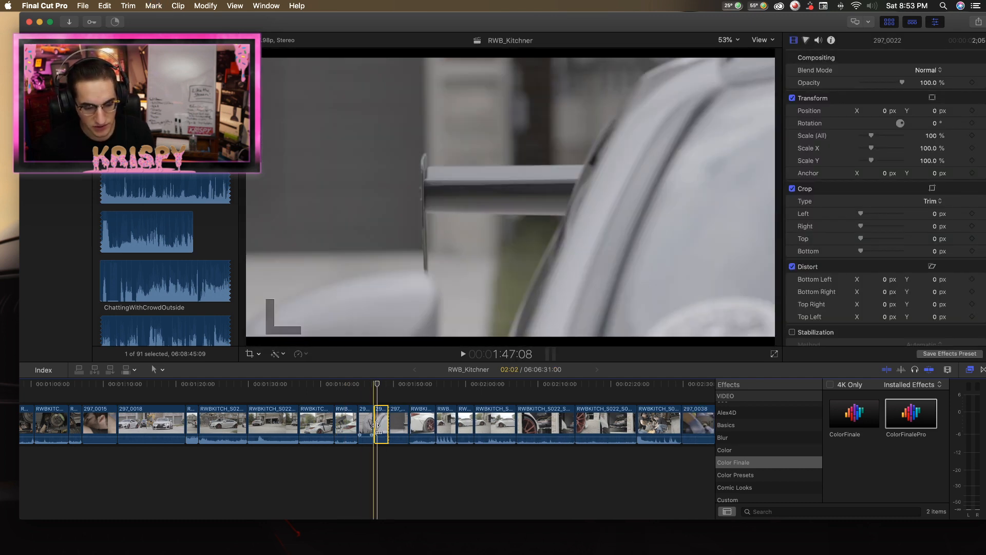
{"action": "left_click_drag", "start_coordinate": [380, 427], "coordinate": [357, 428]}
{"action": "left_click", "coordinate": [398, 427]}
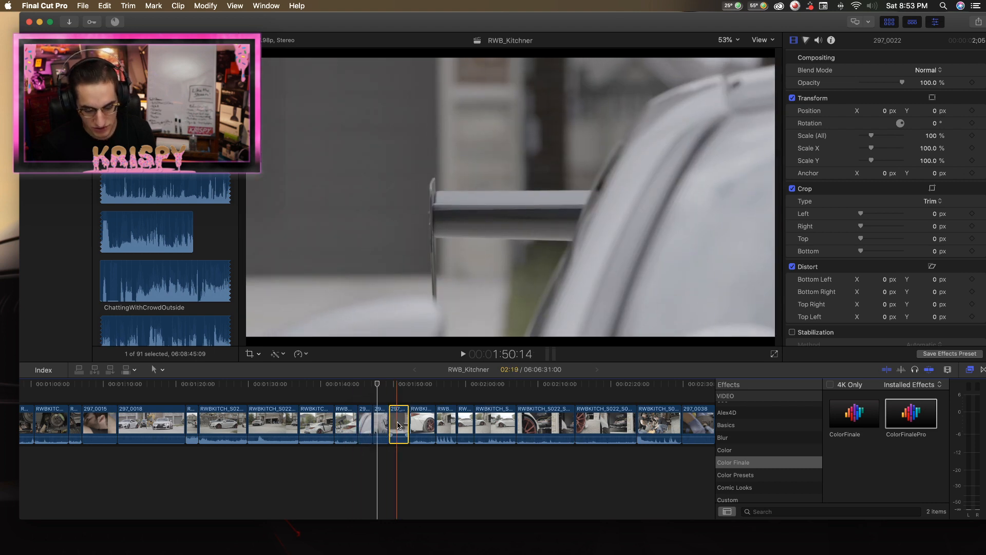
{"action": "key", "text": "Delete"}
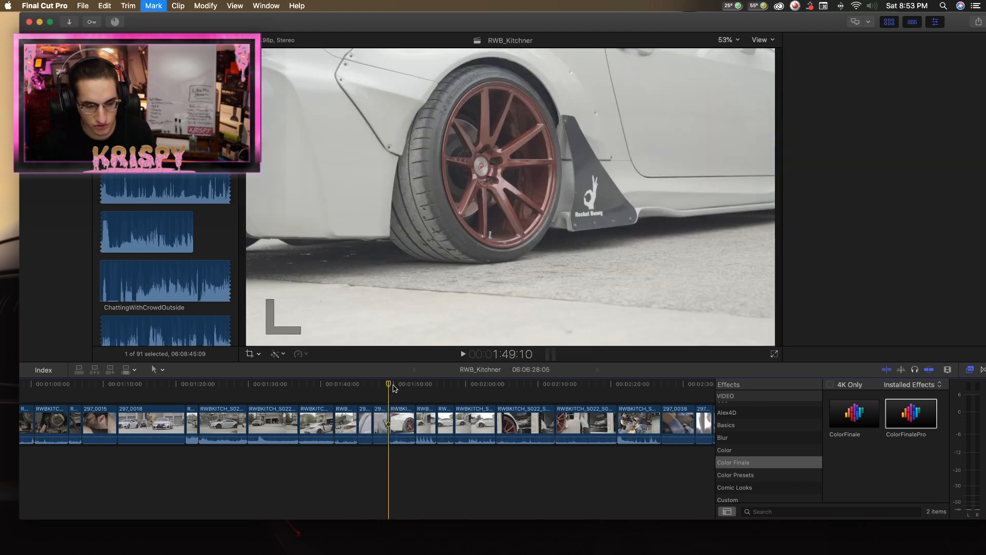
Play the RWBKITCH_S022_S001_T012 wheel shot from 1:49:10 and trim its end to a 3:08 duration.
{"action": "left_click", "coordinate": [396, 384]}
{"action": "left_click_drag", "start_coordinate": [395, 385], "coordinate": [393, 388]}
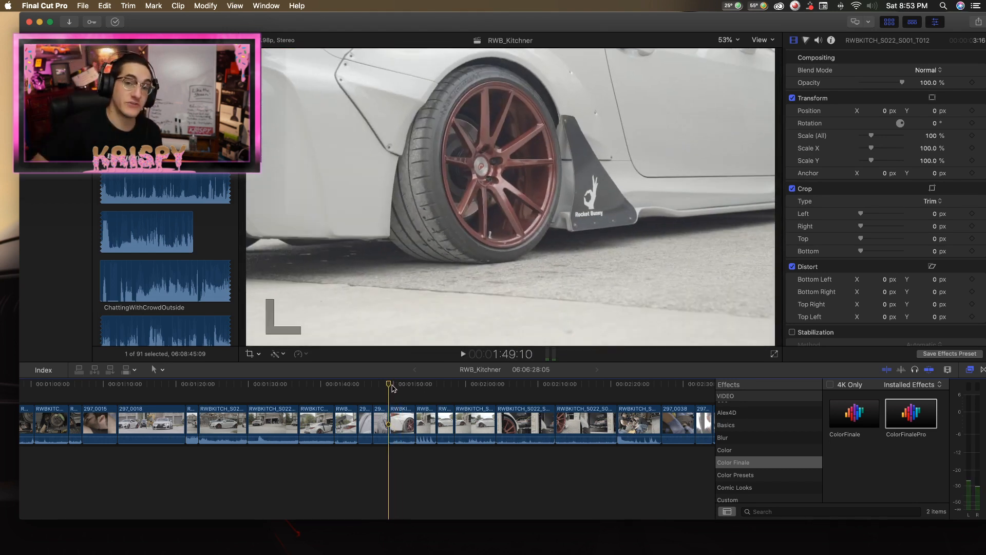
{"action": "scroll", "coordinate": [392, 386], "scroll_direction": "left", "scroll_amount": 1}
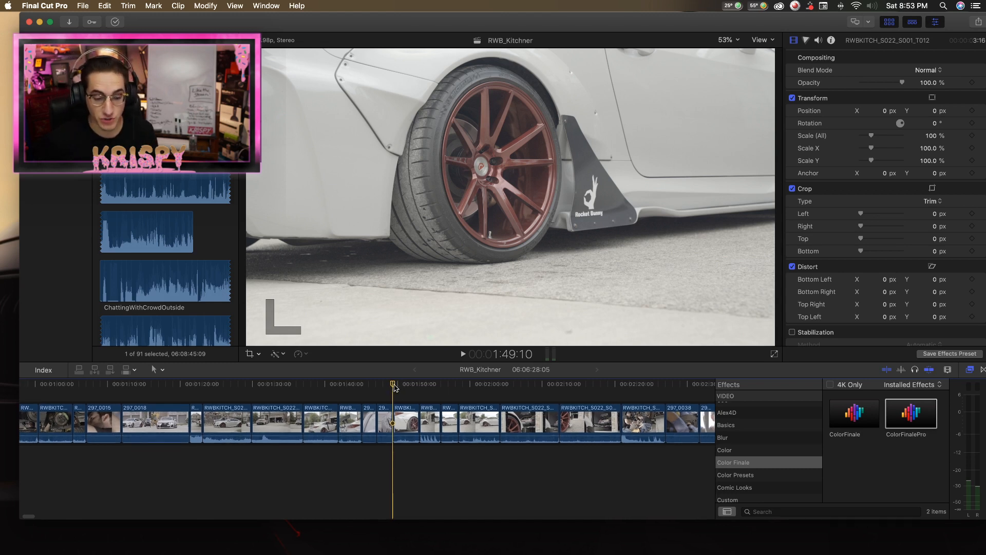
{"action": "key", "text": "space"}
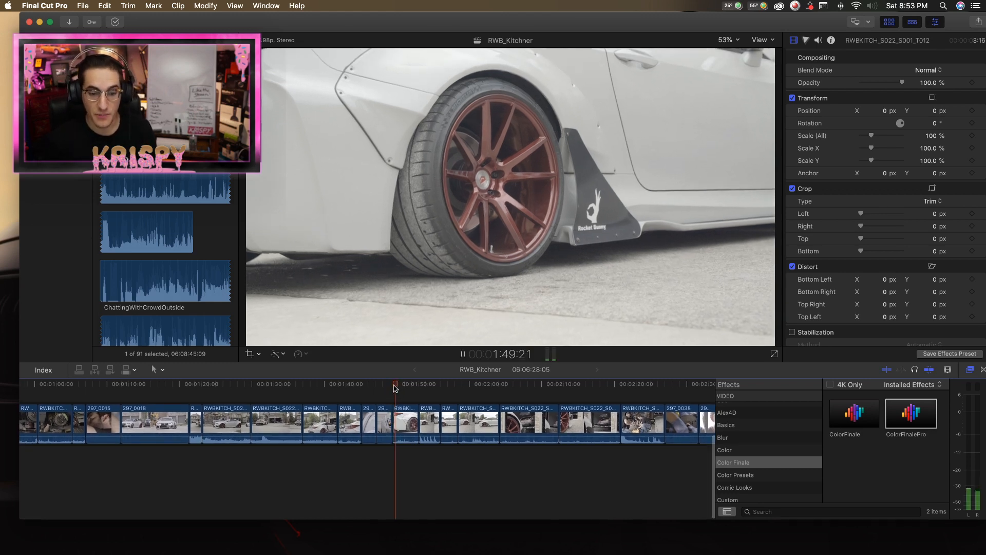
{"action": "scroll", "coordinate": [412, 418], "scroll_direction": "up", "scroll_amount": 1}
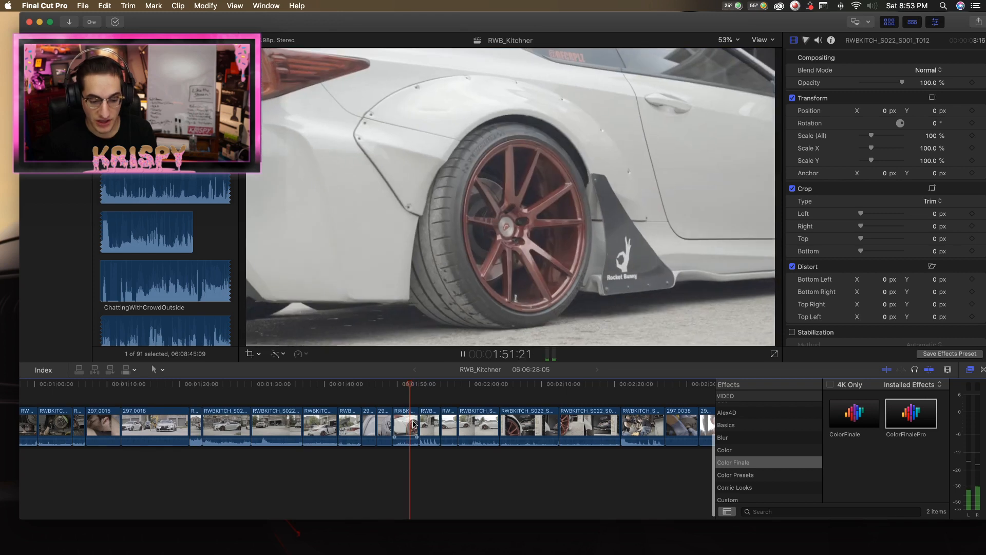
{"action": "left_click_drag", "start_coordinate": [414, 422], "coordinate": [414, 422]}
{"action": "key", "text": "space"}
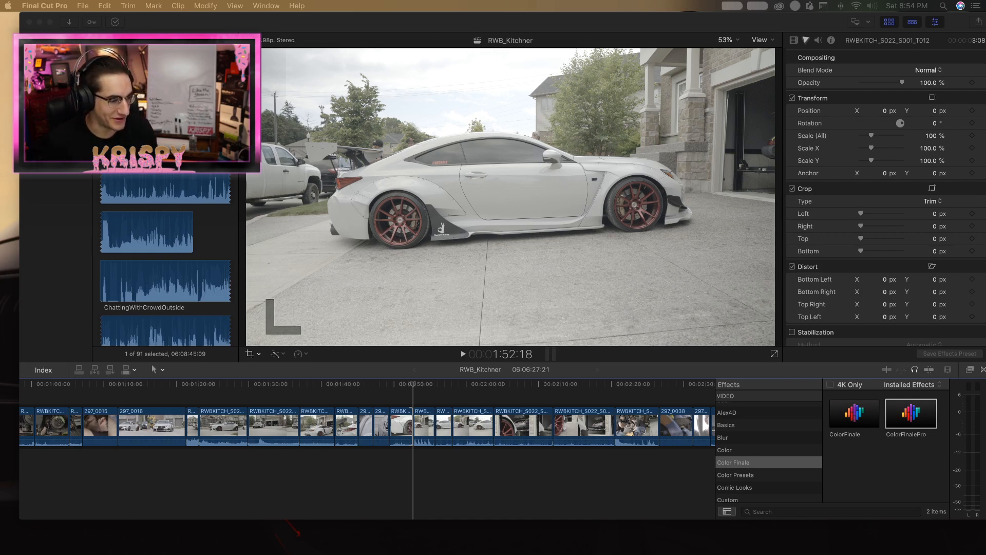
Move the playhead to 1:53:04 in the first RWBKITCH_S022_S001_T013 clip after the wheel shot.
{"action": "left_click", "coordinate": [411, 405]}
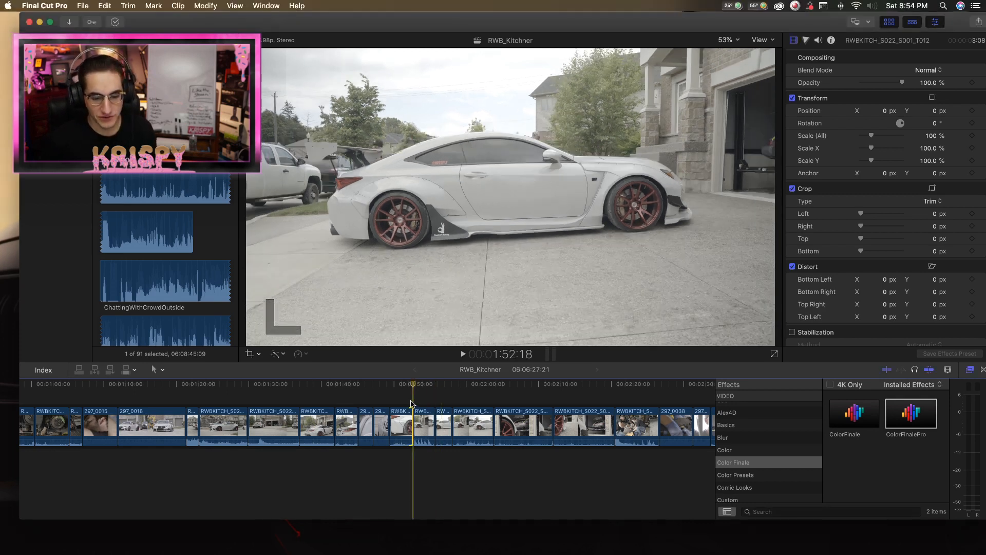
{"action": "key", "text": "super+equal"}
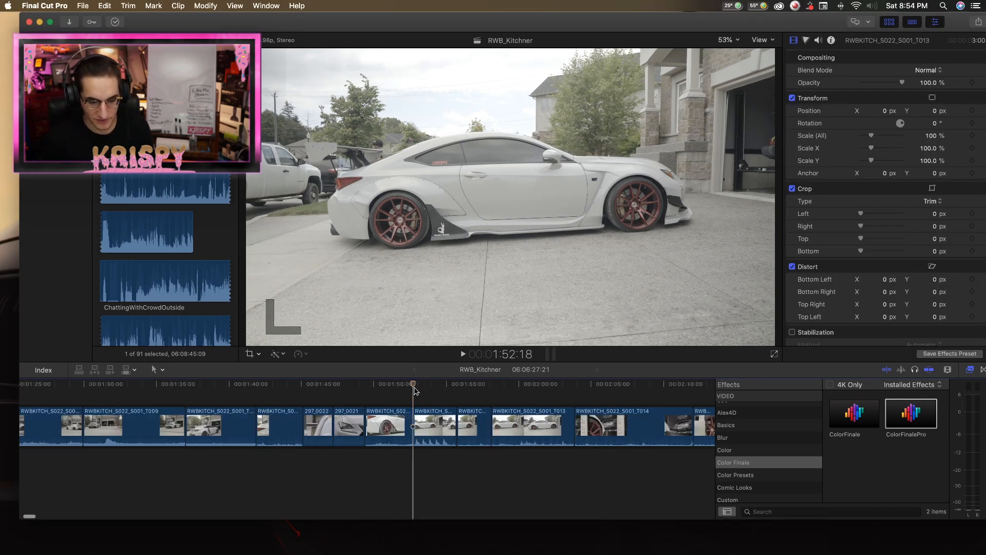
{"action": "left_click_drag", "start_coordinate": [416, 386], "coordinate": [421, 387]}
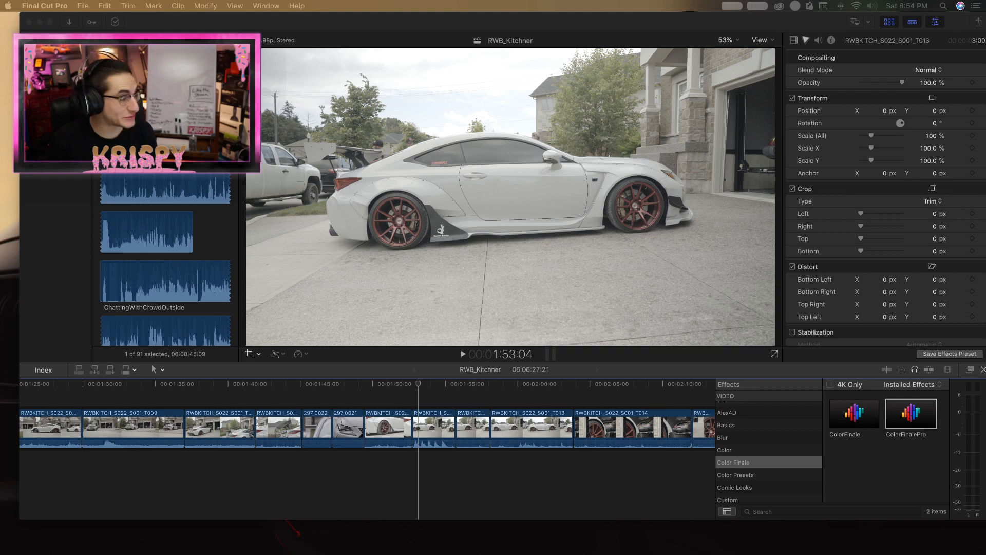
Switch to Chrome, look through the "rotiform donut" image results, and close the browser window.
{"action": "left_click_drag", "start_coordinate": [662, 232], "coordinate": [379, 50]}
{"action": "key", "text": "super+w"}
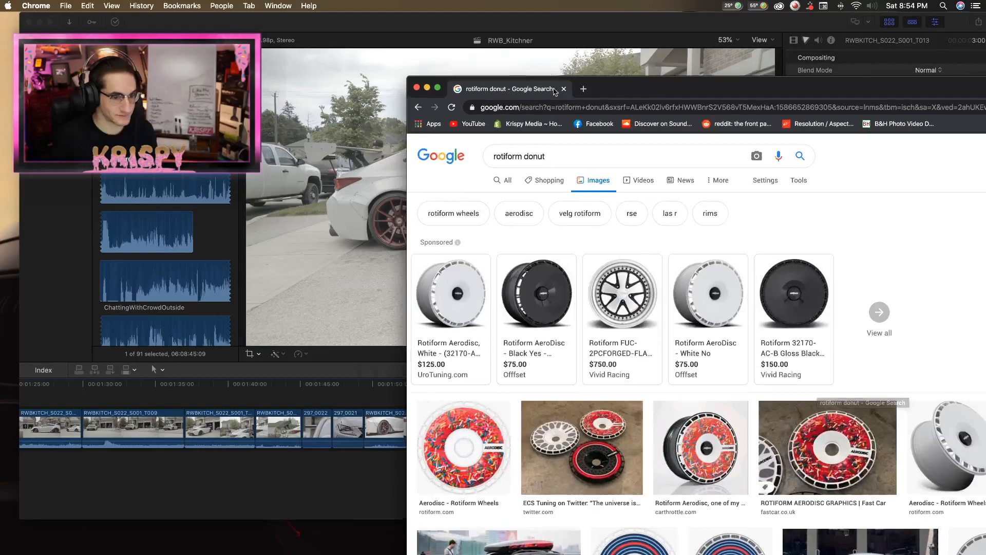
{"action": "left_click_drag", "start_coordinate": [683, 90], "coordinate": [548, 24]}
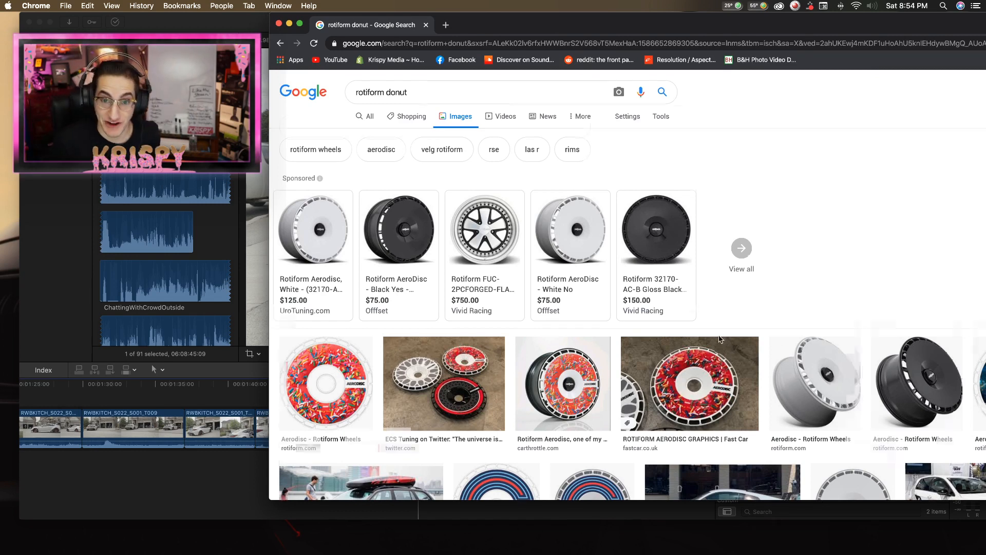
{"action": "scroll", "coordinate": [721, 335], "scroll_direction": "down", "scroll_amount": 5}
{"action": "scroll", "coordinate": [721, 335], "scroll_direction": "up", "scroll_amount": 1}
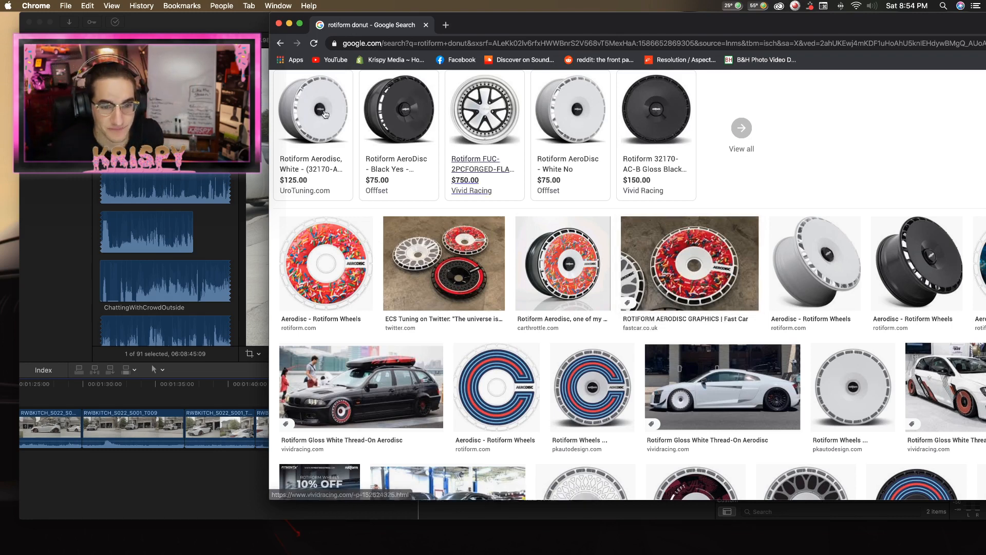
{"action": "left_click", "coordinate": [279, 24]}
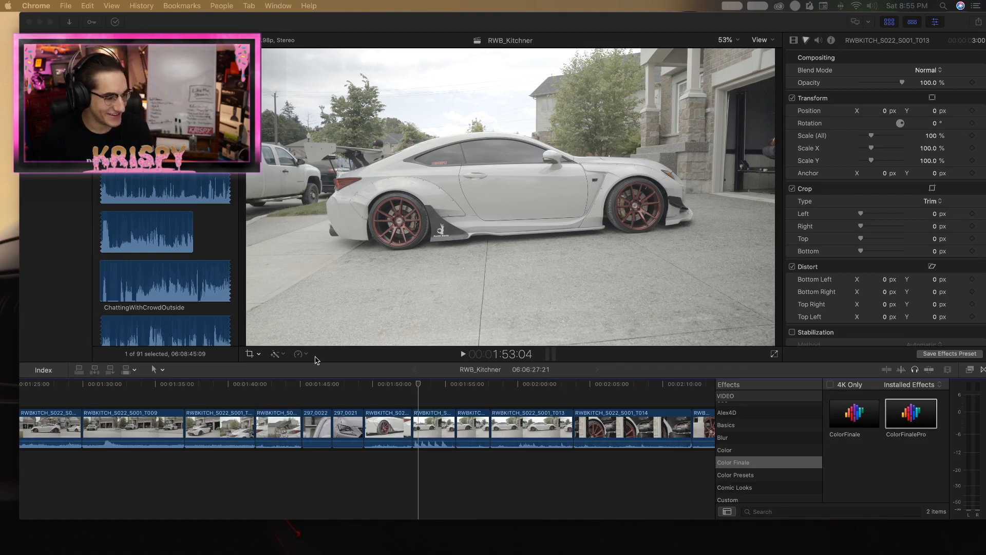
Play the first RWBKITCH_S022_S001_T013 piece and trim its end to a 2:13 duration.
{"action": "left_click", "coordinate": [417, 390]}
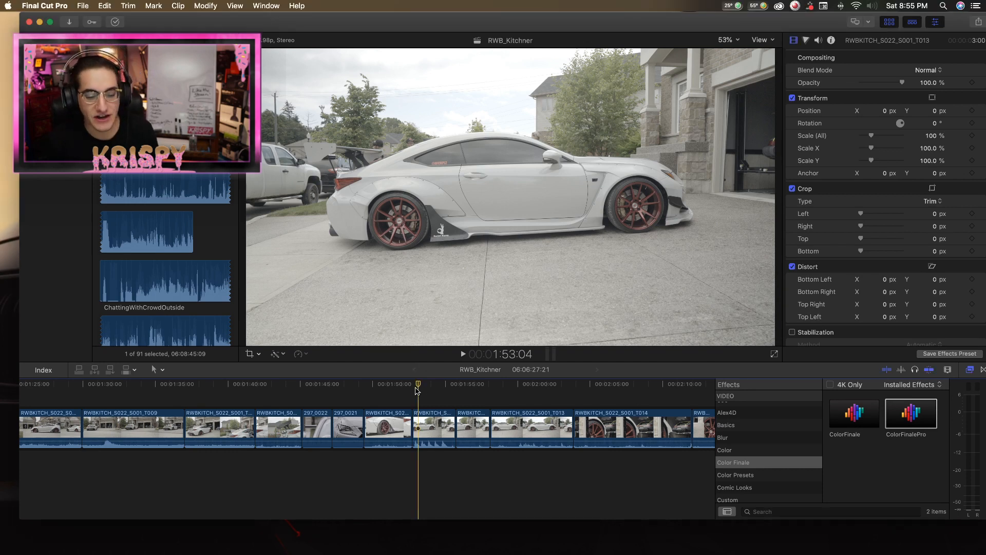
{"action": "key", "text": "l"}
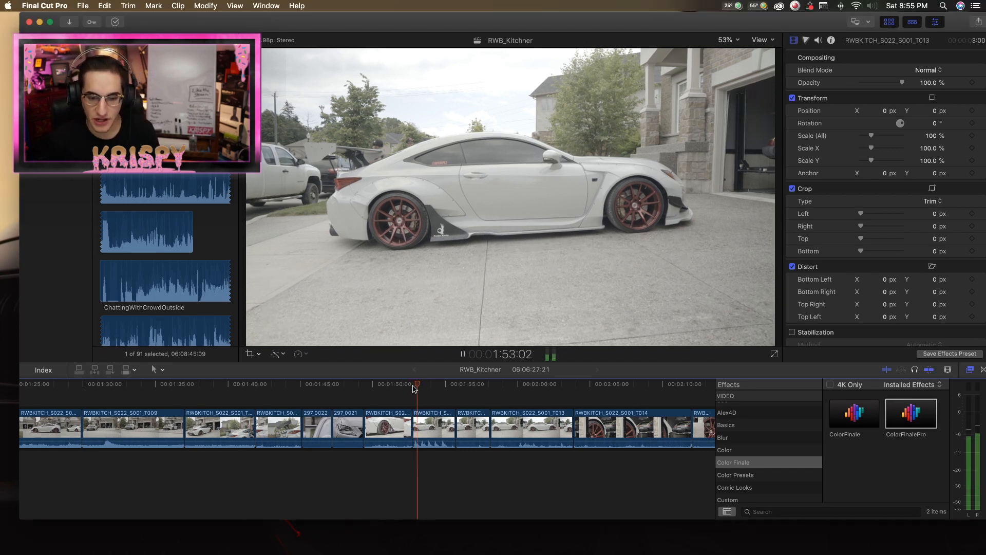
{"action": "left_click", "coordinate": [451, 422]}
{"action": "left_click_drag", "start_coordinate": [451, 422], "coordinate": [446, 420]}
{"action": "key", "text": "l"}
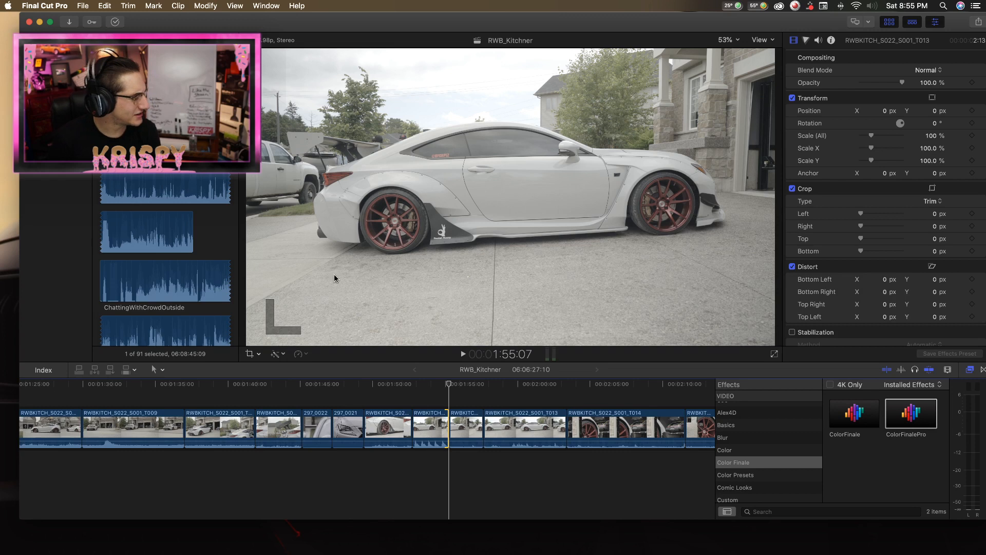
Play the first two RWBKITCH_S022_S001_T013 car side shots and compare them on both sides of their cut.
{"action": "key", "text": "space"}
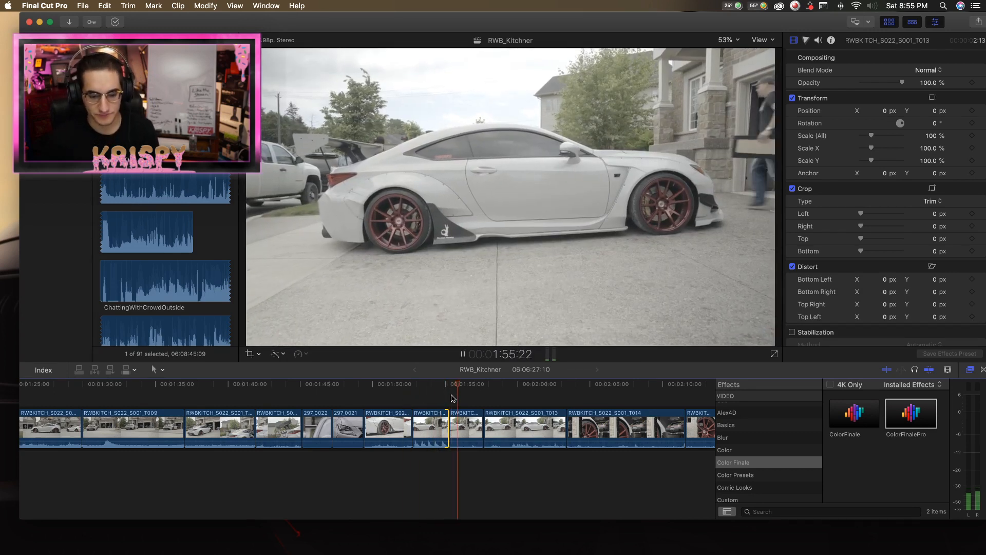
{"action": "key", "text": "space"}
{"action": "key", "text": "space"}
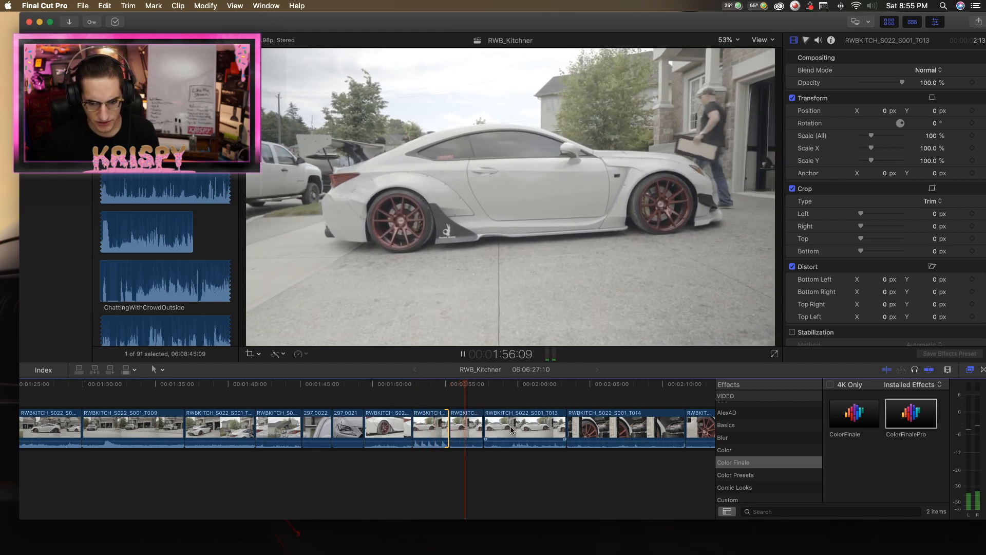
{"action": "key", "text": "space"}
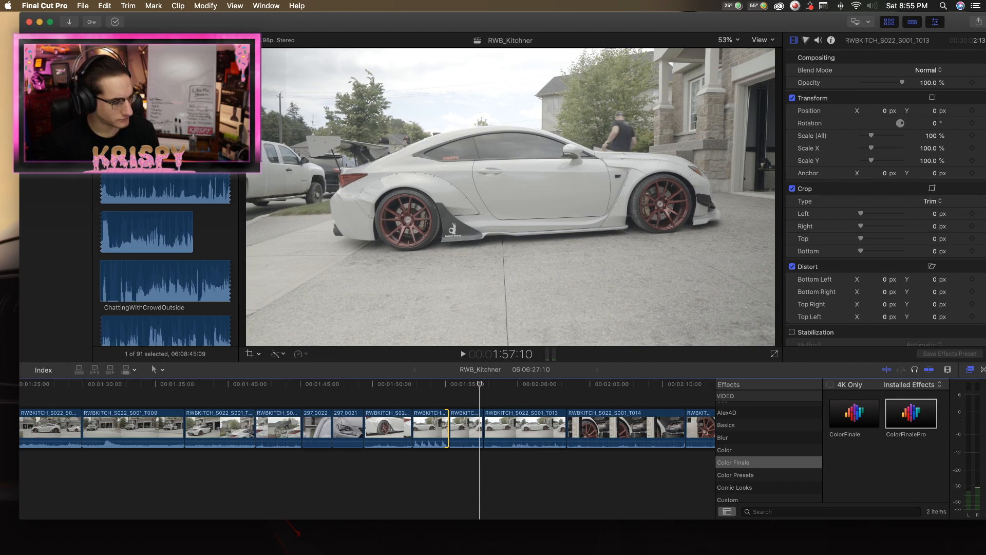
{"action": "key", "text": "super+Tab"}
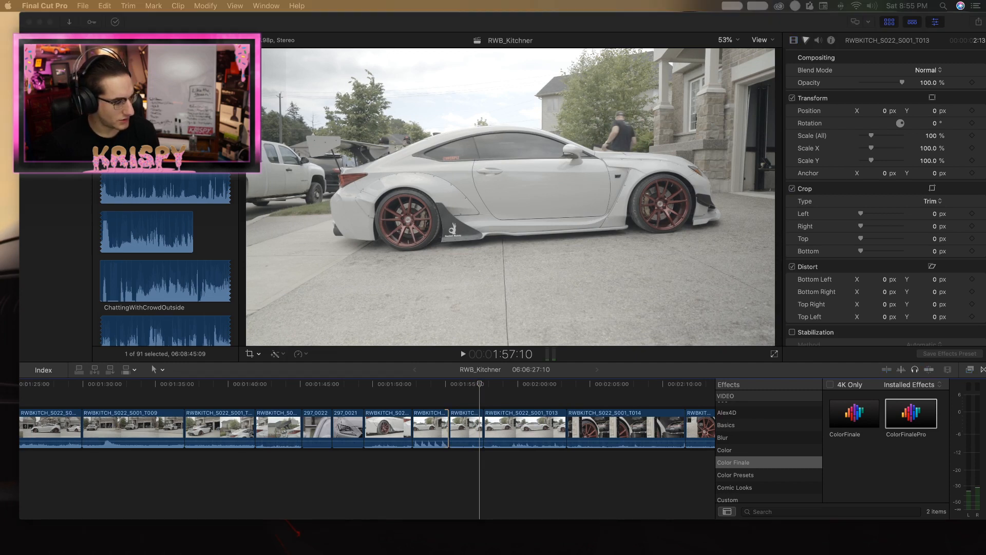
{"action": "left_click", "coordinate": [452, 419]}
{"action": "key", "text": "space"}
{"action": "key", "text": "space"}
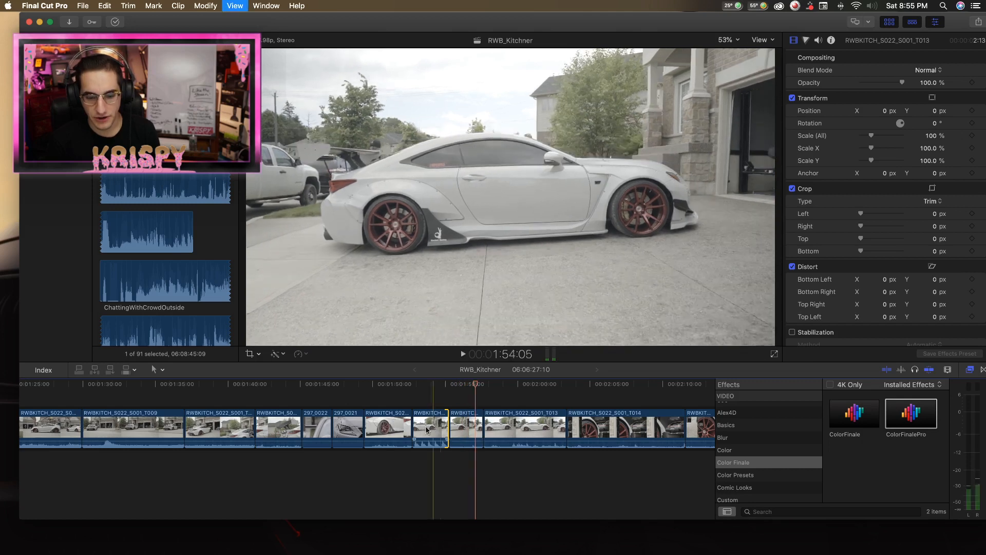
{"action": "key", "text": "space"}
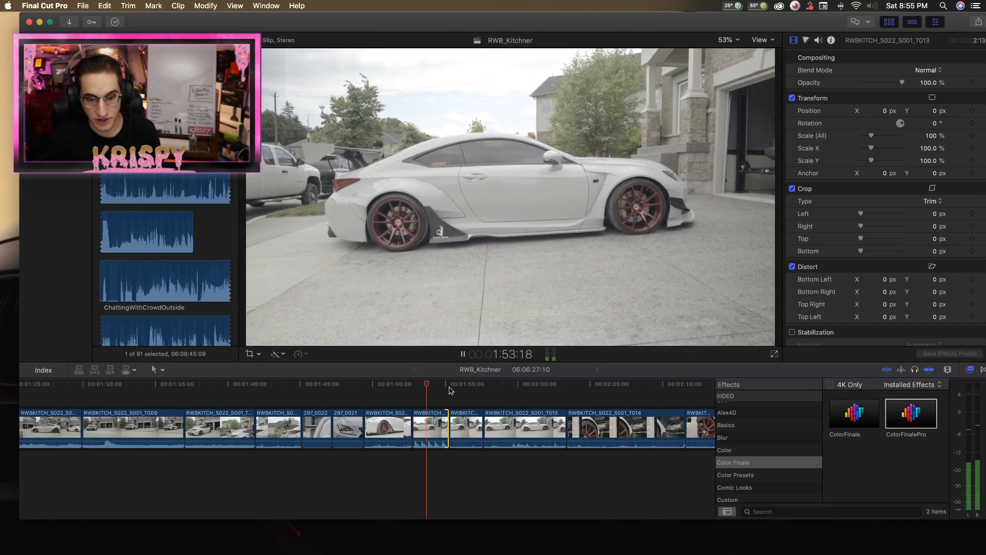
Play the second RWBKITCH_S022_S001_T013 piece, then delete the first piece that follows the wheel shot.
{"action": "left_click", "coordinate": [453, 388]}
{"action": "left_click", "coordinate": [452, 388]}
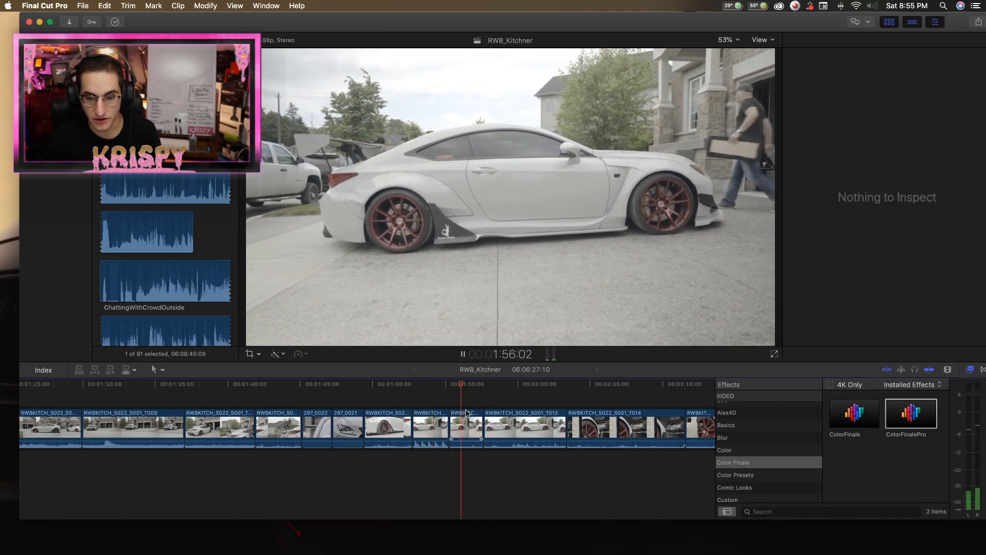
{"action": "key", "text": "space"}
{"action": "left_click", "coordinate": [431, 430]}
{"action": "key", "text": "BackSpace"}
{"action": "key", "text": "Up"}
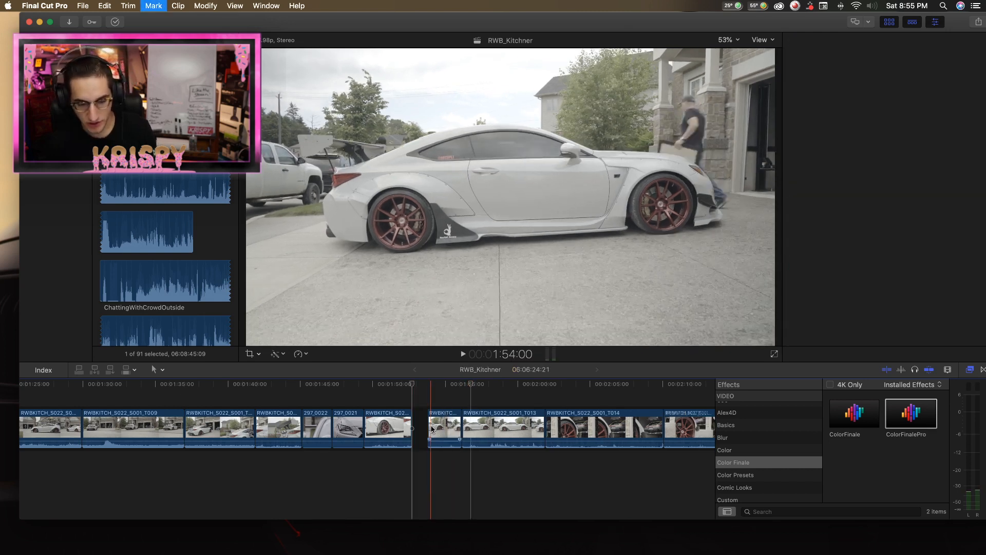
Play the two remaining RWBKITCH_S022_S001_T013 side shots from the end of the wheel shot.
{"action": "key", "text": "space"}
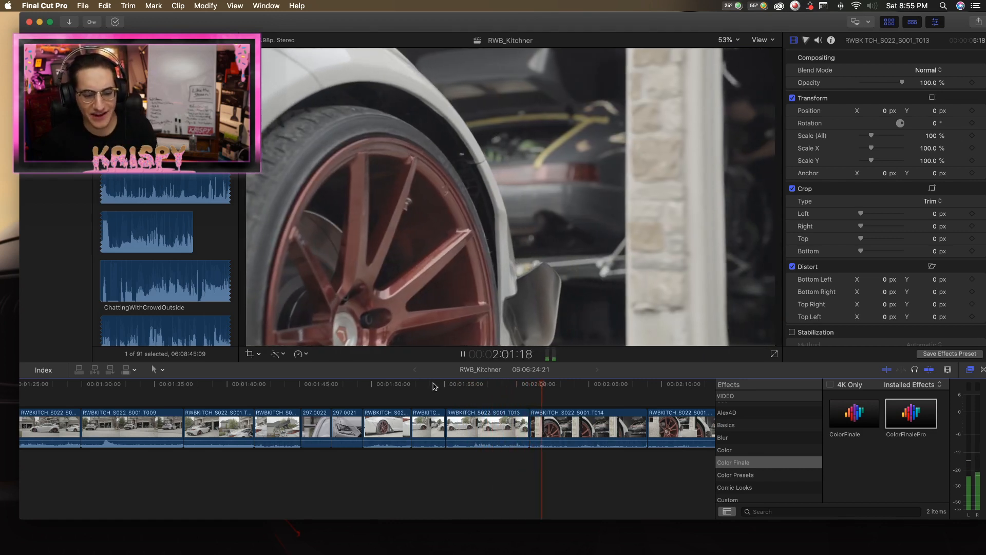
{"action": "left_click", "coordinate": [413, 387]}
{"action": "key", "text": "space"}
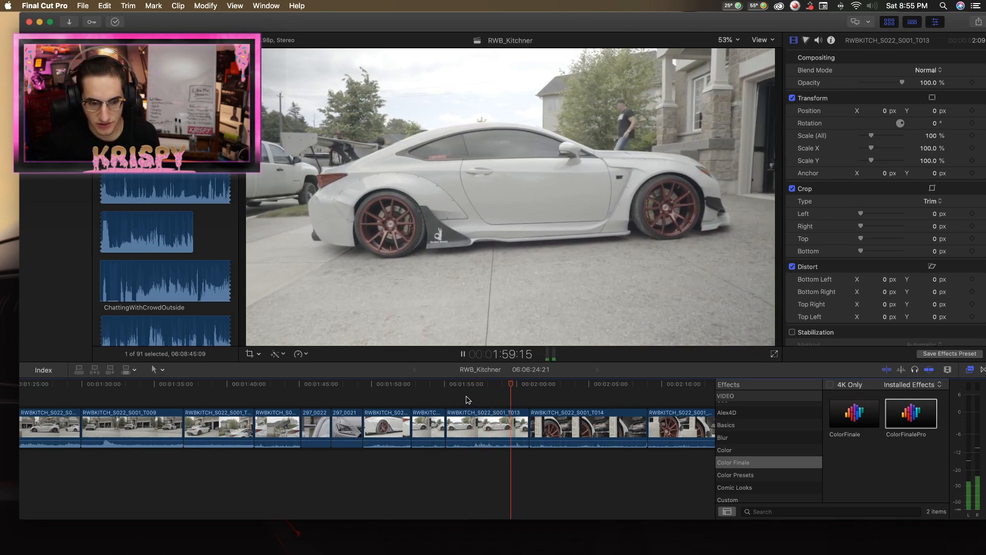
{"action": "key", "text": "space"}
Review the RWBKITCH_S022_S001_T017 shot of the men working on the garage floor, replaying its main moments.
{"action": "scroll", "coordinate": [546, 403], "scroll_direction": "right", "scroll_amount": 10}
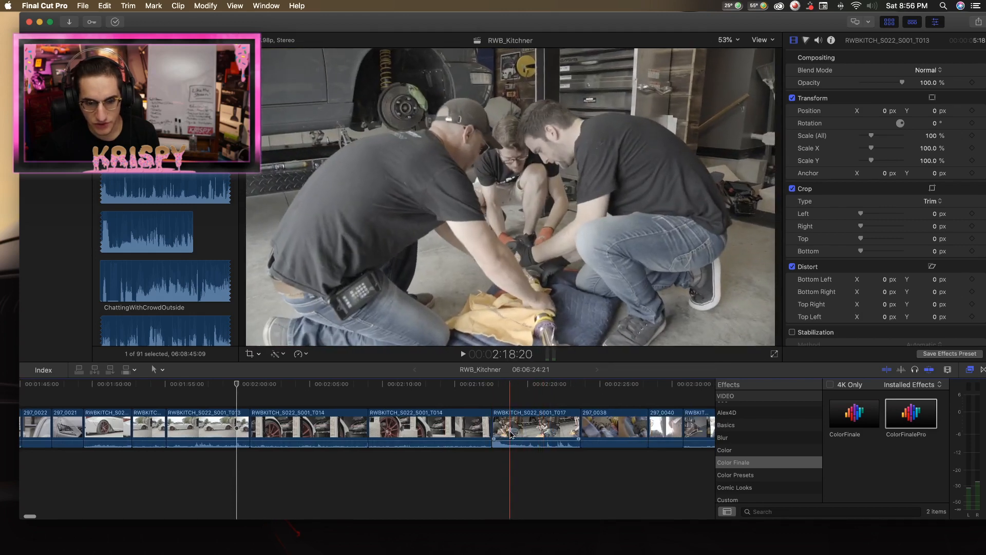
{"action": "key", "text": "space"}
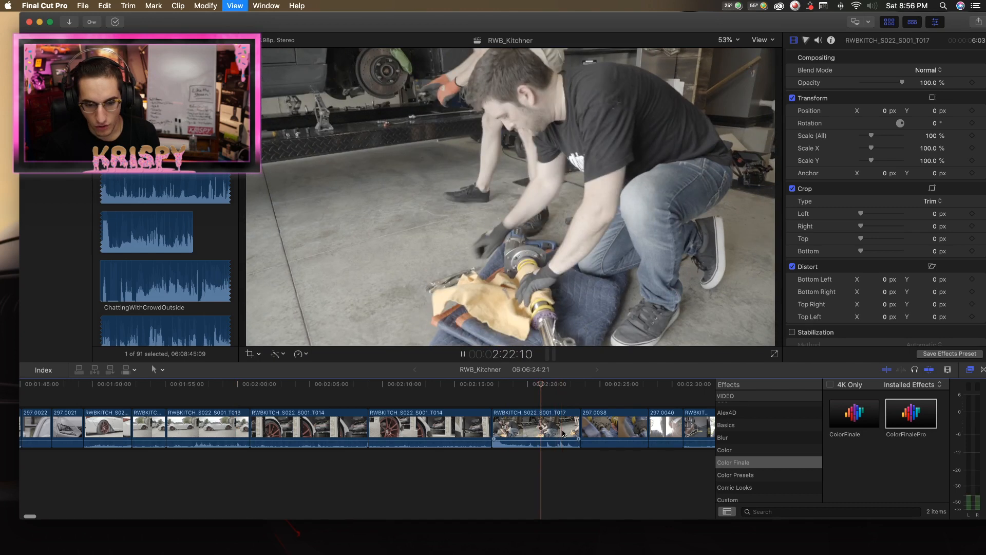
{"action": "key", "text": "space"}
{"action": "key", "text": "space"}
{"action": "key", "text": "space"}
{"action": "key", "text": "space"}
{"action": "key", "text": "space"}
{"action": "key", "text": "space"}
{"action": "left_click", "coordinate": [528, 435]}
{"action": "key", "text": "space"}
{"action": "scroll", "coordinate": [273, 434], "scroll_direction": "left", "scroll_amount": 3}
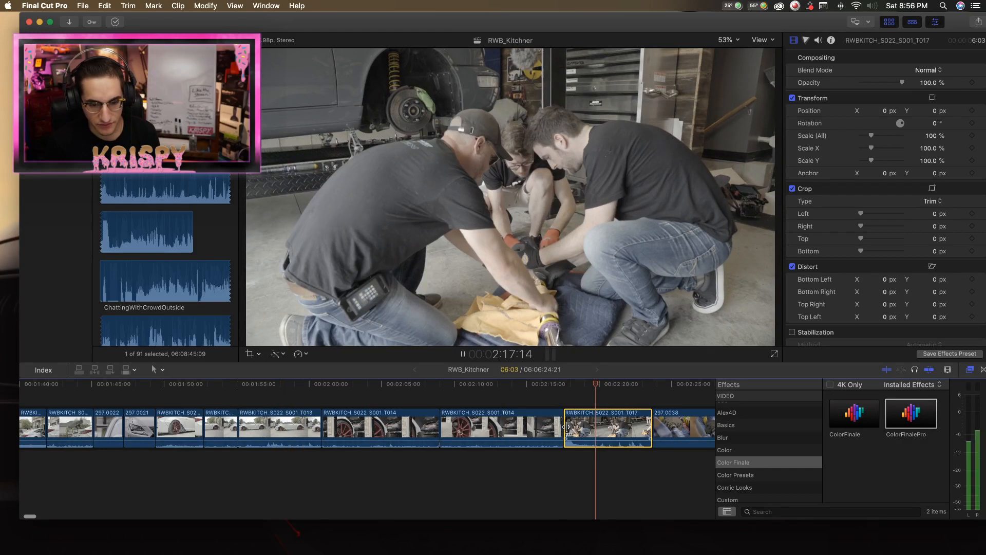
{"action": "key", "text": "space"}
{"action": "key", "text": "space"}
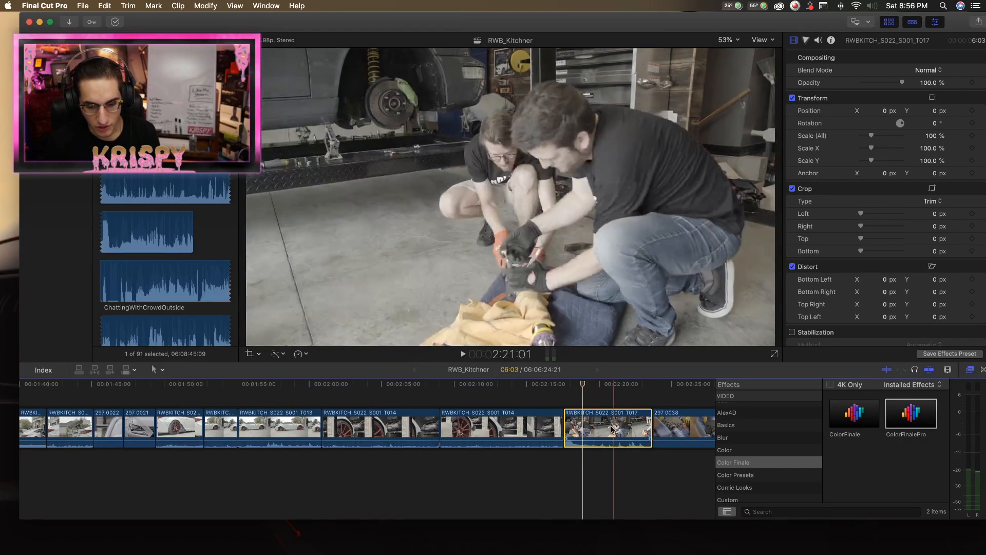
{"action": "key", "text": "space"}
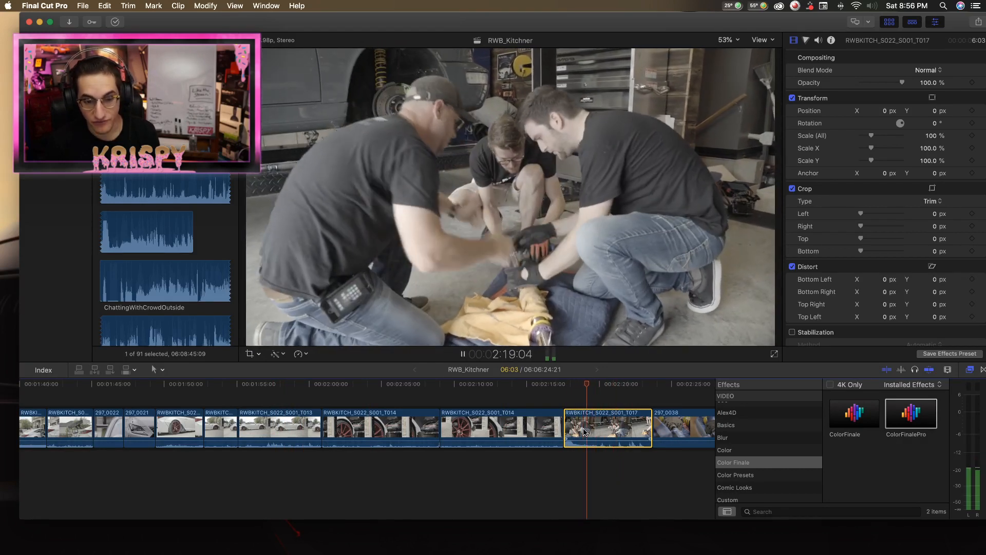
Move the RWBKITCH_S022_S001_T017 clip between the last T013 side shot and the first T014 wheel shot, and reverse it.
{"action": "left_click_drag", "start_coordinate": [584, 431], "coordinate": [322, 425]}
{"action": "left_click", "coordinate": [299, 354]}
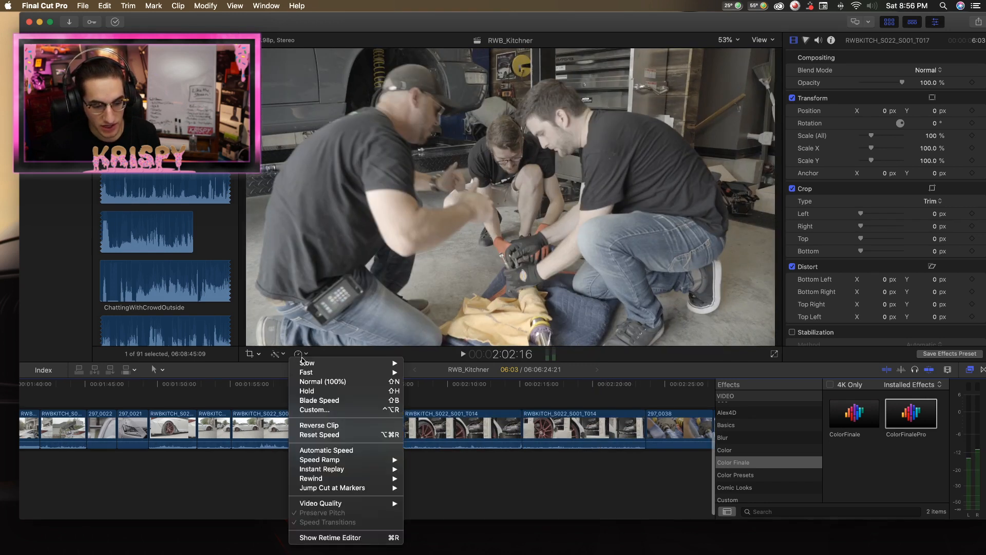
{"action": "left_click", "coordinate": [313, 425]}
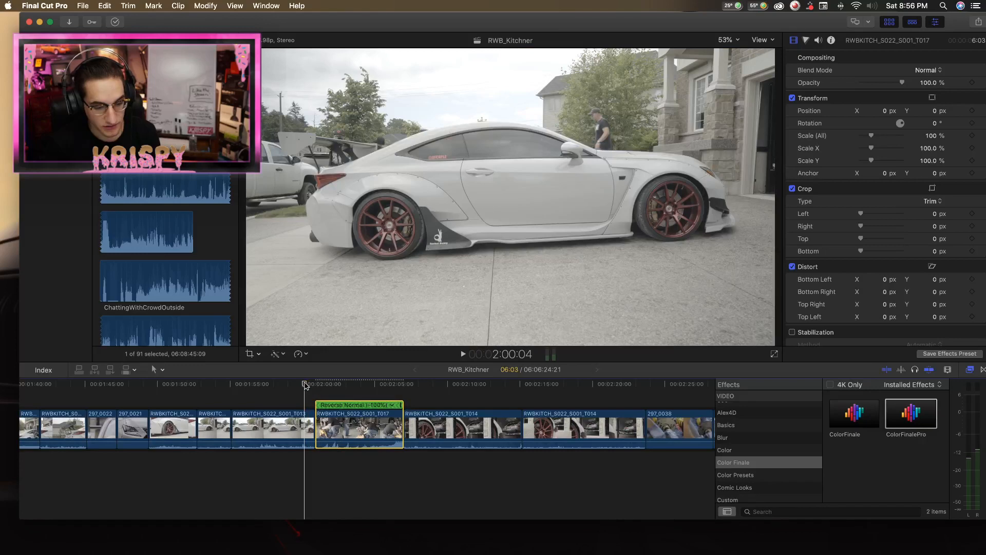
Split the reversed RWBKITCH_S022_S001_T017 clip about halfway and delete its first part, leaving a 3:00 duration.
{"action": "key", "text": "space"}
{"action": "key", "text": "b"}
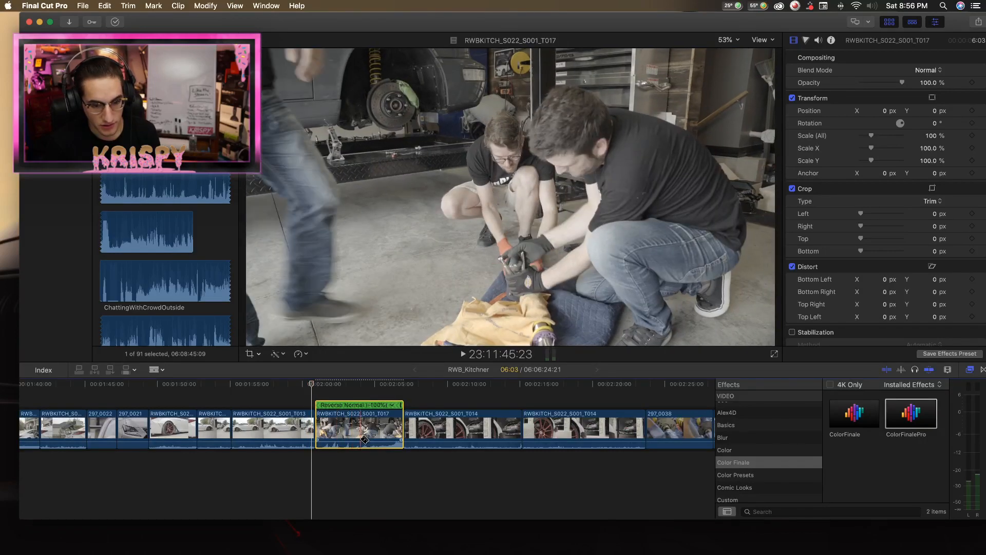
{"action": "left_click", "coordinate": [361, 440]}
{"action": "key", "text": "a"}
{"action": "key", "text": "Delete"}
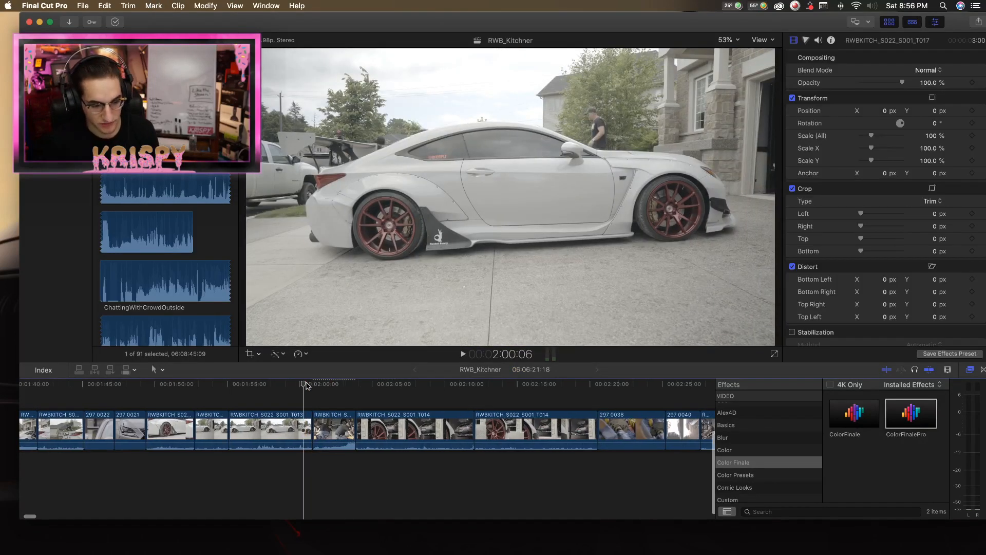
Play the transition from the T013 side shot through the reversed T017 clip, replay it, and return to 1:59:20.
{"action": "key", "text": "space"}
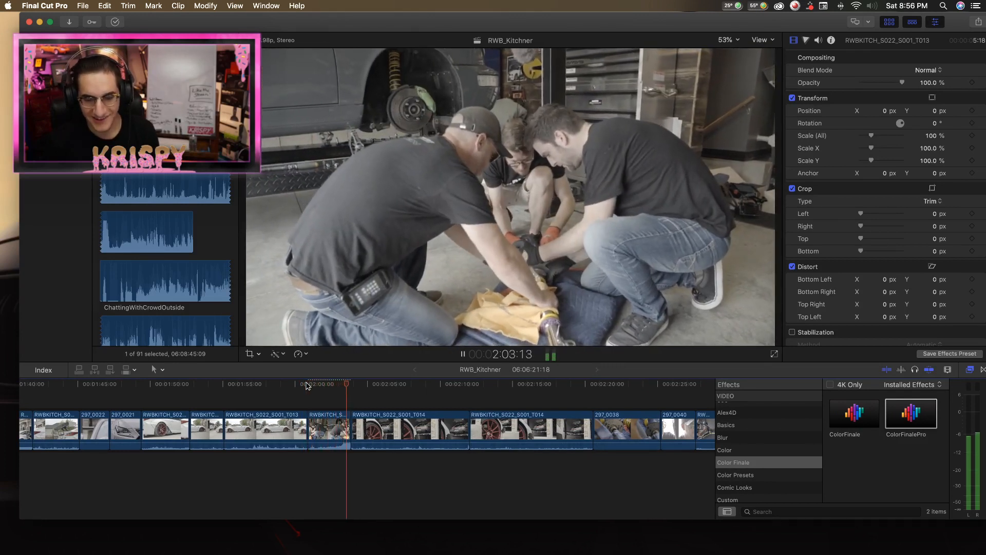
{"action": "key", "text": "space"}
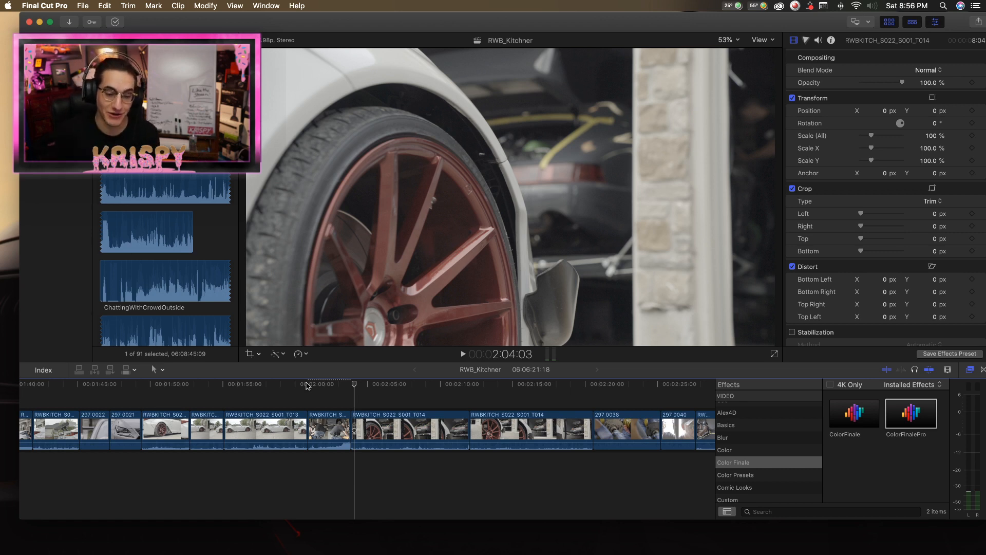
{"action": "left_click", "coordinate": [307, 385]}
{"action": "key", "text": "space"}
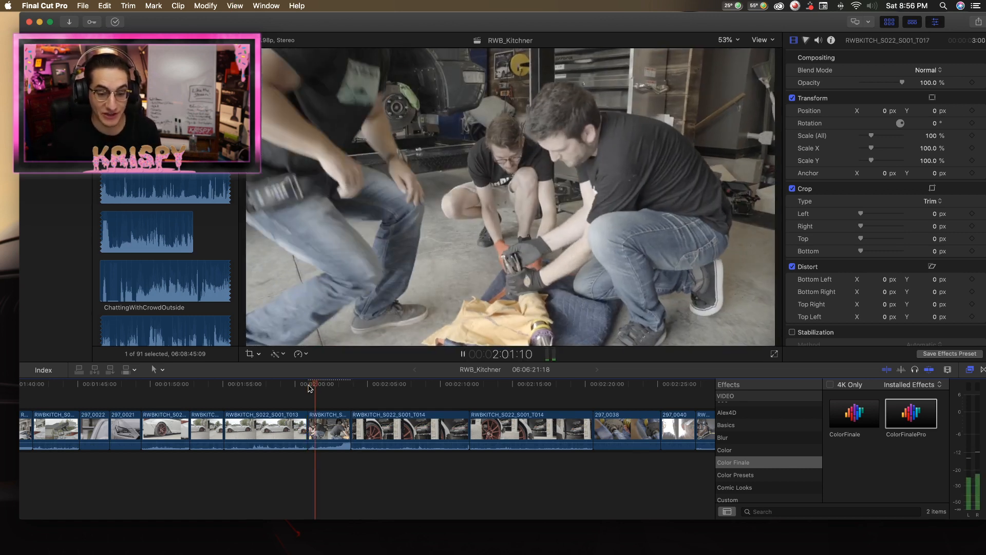
{"action": "key", "text": "space"}
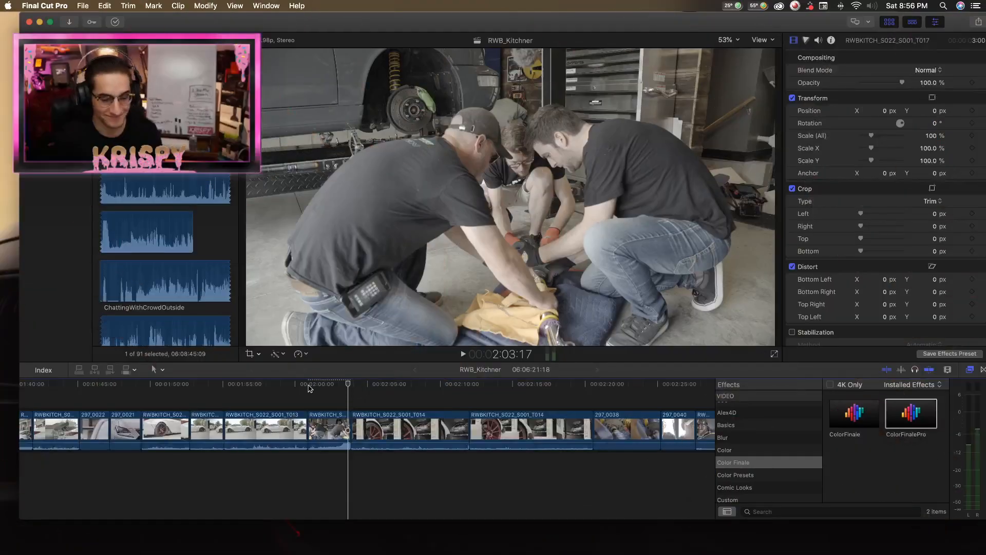
{"action": "left_click", "coordinate": [302, 386]}
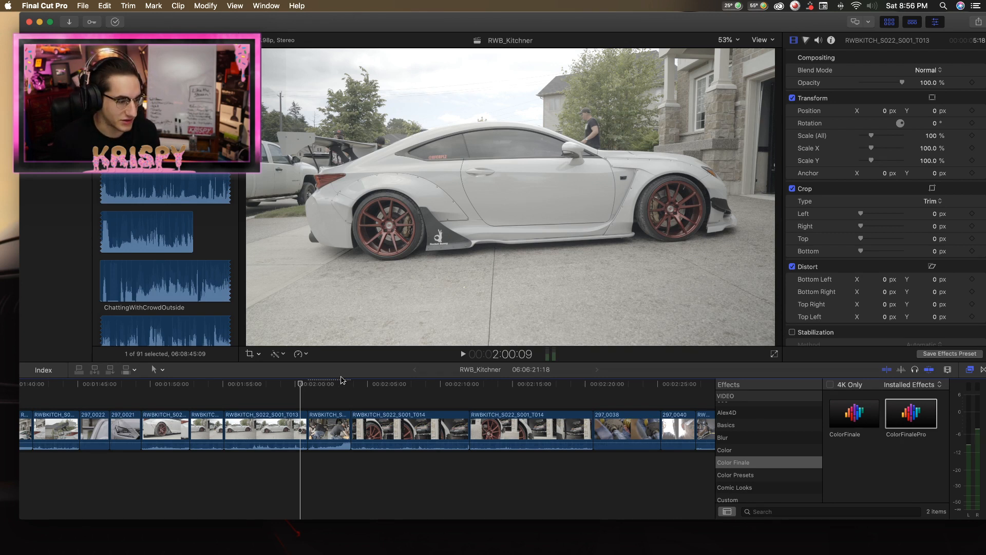
{"action": "left_click", "coordinate": [294, 385]}
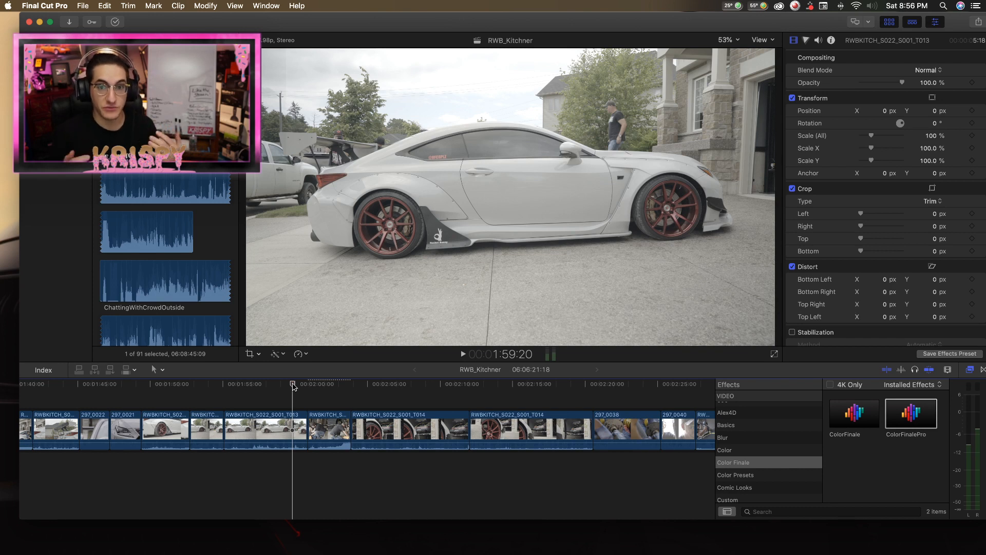
Play the transition from the end of the reversed RWBKITCH_S022_S001_T017 clip into the first T014 wheel shot.
{"action": "left_click_drag", "start_coordinate": [293, 386], "coordinate": [296, 391]}
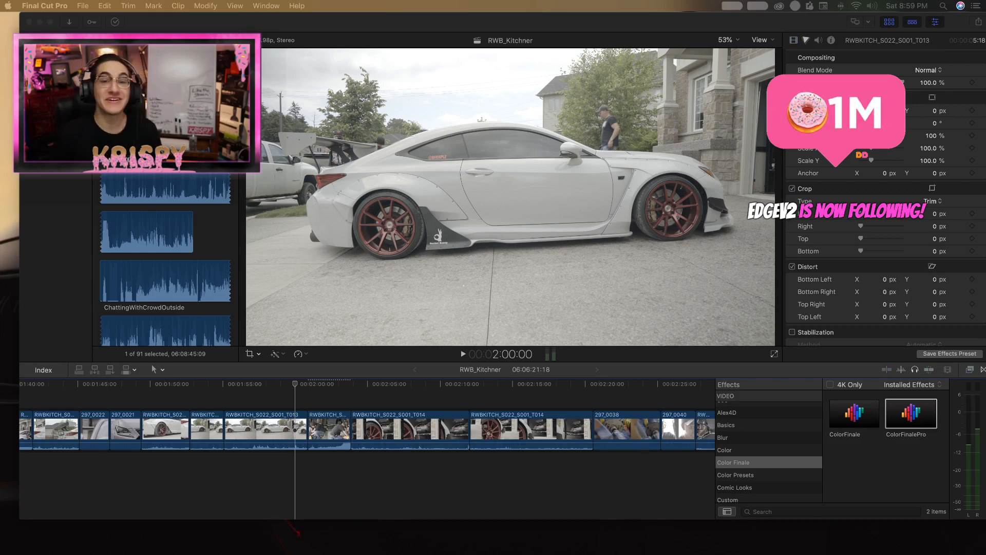
{"action": "left_click_drag", "start_coordinate": [291, 386], "coordinate": [347, 384]}
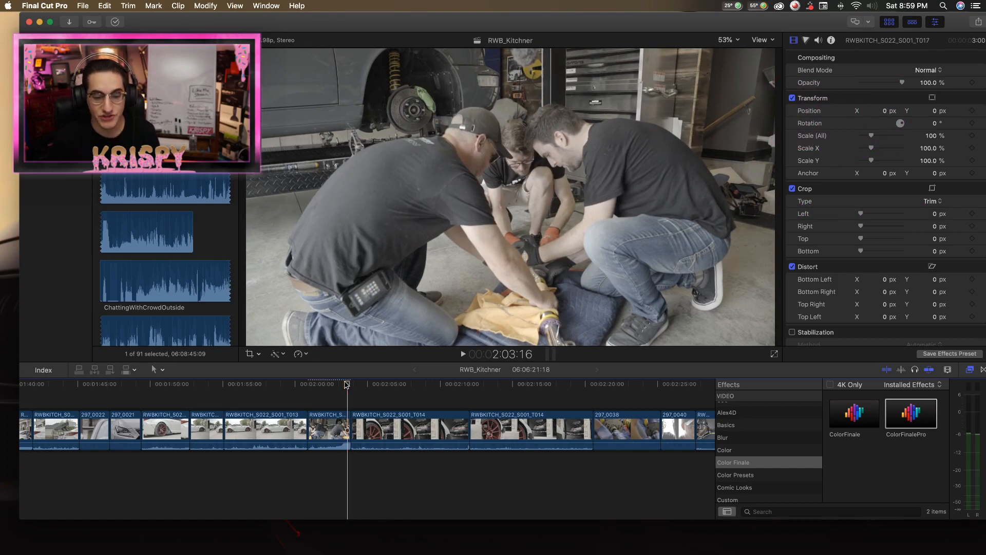
{"action": "key", "text": "space"}
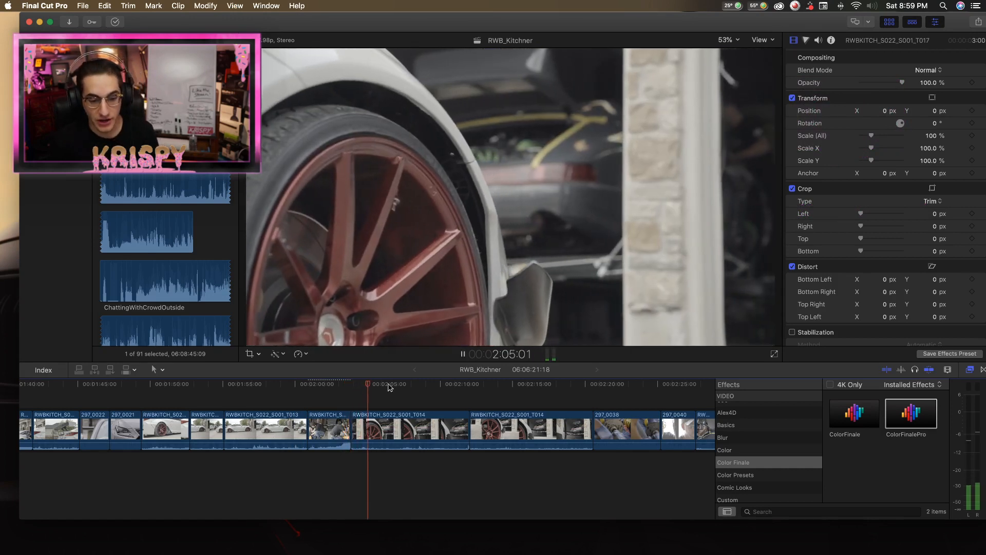
{"action": "scroll", "coordinate": [405, 436], "scroll_direction": "left", "scroll_amount": 2}
{"action": "scroll", "coordinate": [411, 445], "scroll_direction": "right", "scroll_amount": 1}
Split the first RWBKITCH_S022_S001_T014 wheel clip, delete its opening 3:05, and trim its end to leave a 4:10 duration.
{"action": "key", "text": "b"}
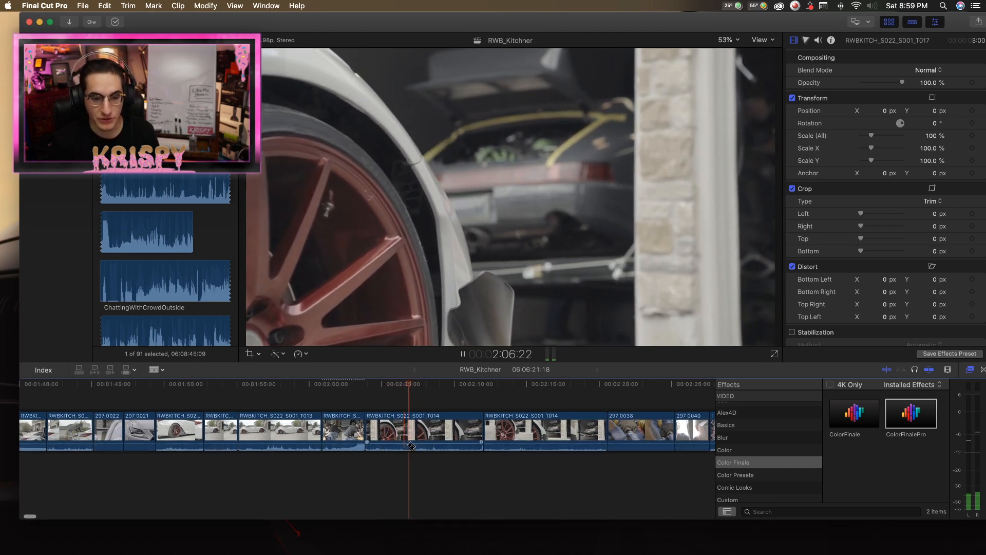
{"action": "scroll", "coordinate": [457, 443], "scroll_direction": "right", "scroll_amount": 1}
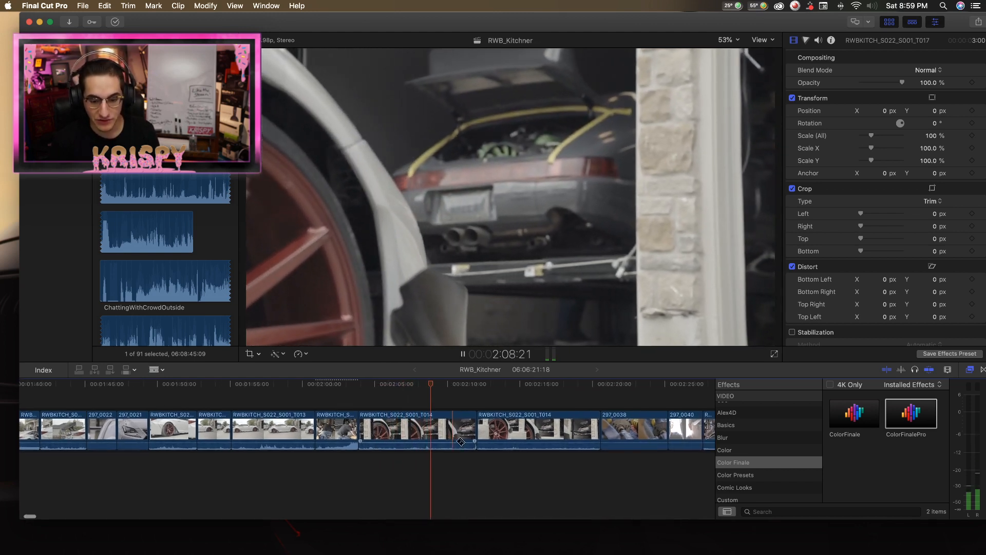
{"action": "scroll", "coordinate": [461, 442], "scroll_direction": "right", "scroll_amount": 1}
{"action": "key", "text": "space"}
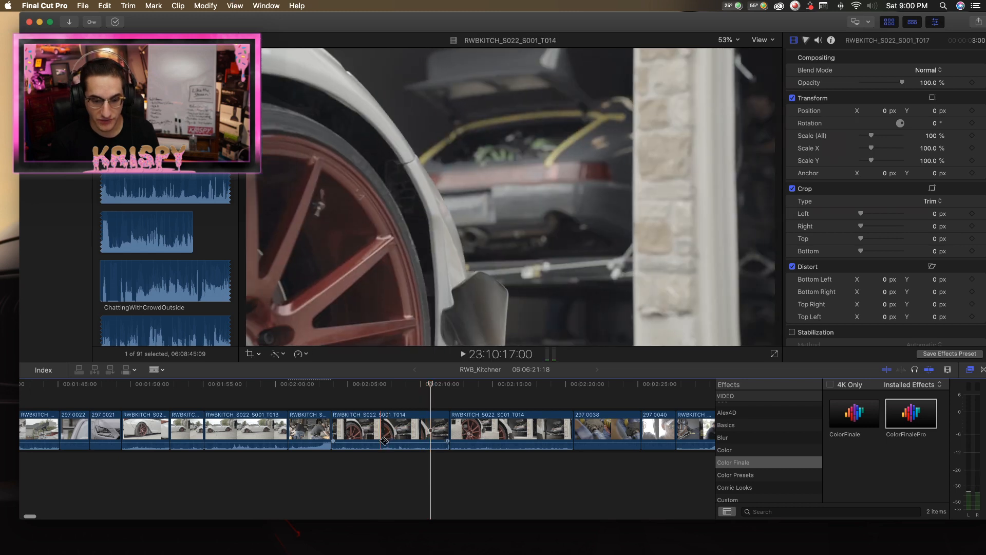
{"action": "left_click", "coordinate": [378, 440]}
{"action": "key", "text": "a"}
{"action": "left_click", "coordinate": [364, 434]}
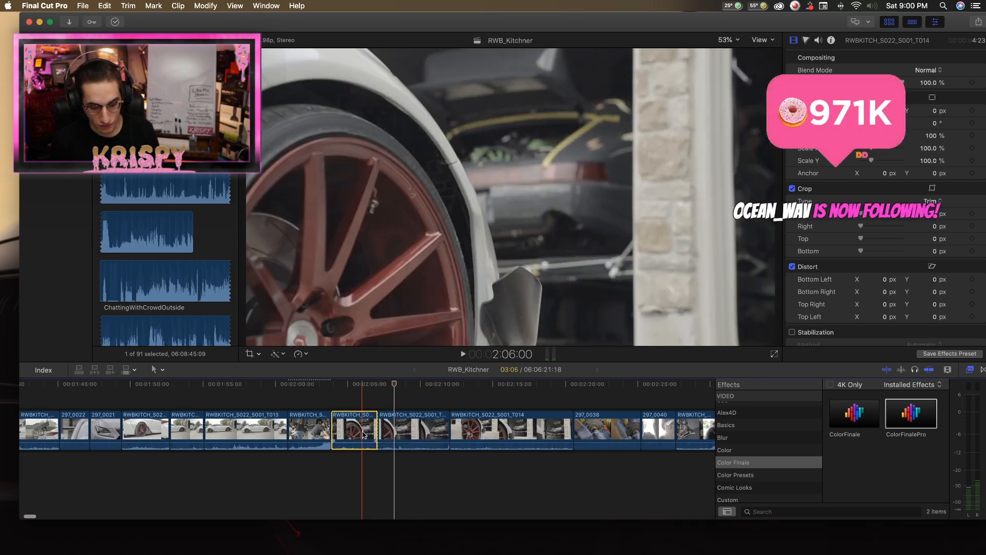
{"action": "key", "text": "Delete"}
{"action": "key", "text": "space"}
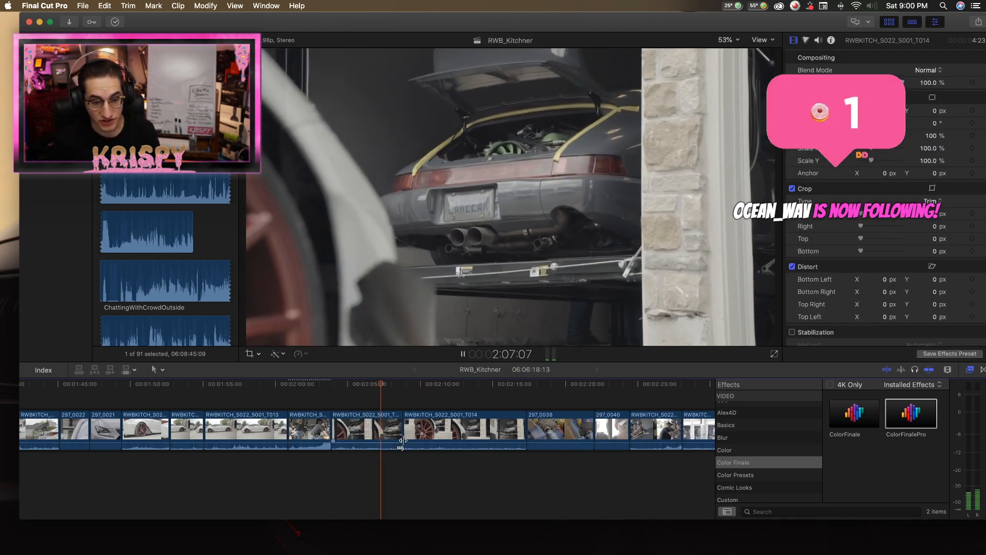
{"action": "left_click_drag", "start_coordinate": [403, 440], "coordinate": [400, 433]}
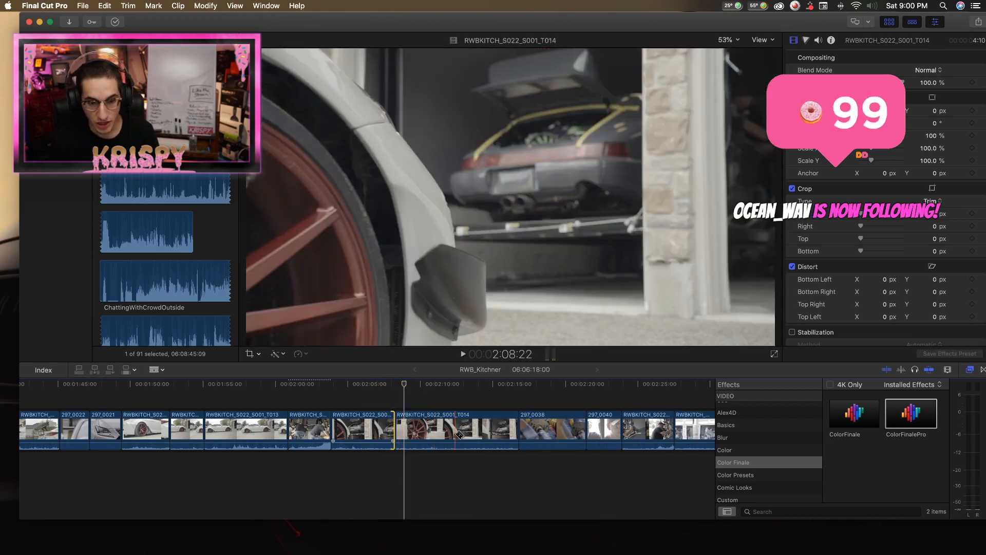
Play into the second RWBKITCH_S022_S001_T014 wheel clip and trim its start, leaving a 5:10 duration.
{"action": "key", "text": "space"}
{"action": "key", "text": "space"}
{"action": "key", "text": "space"}
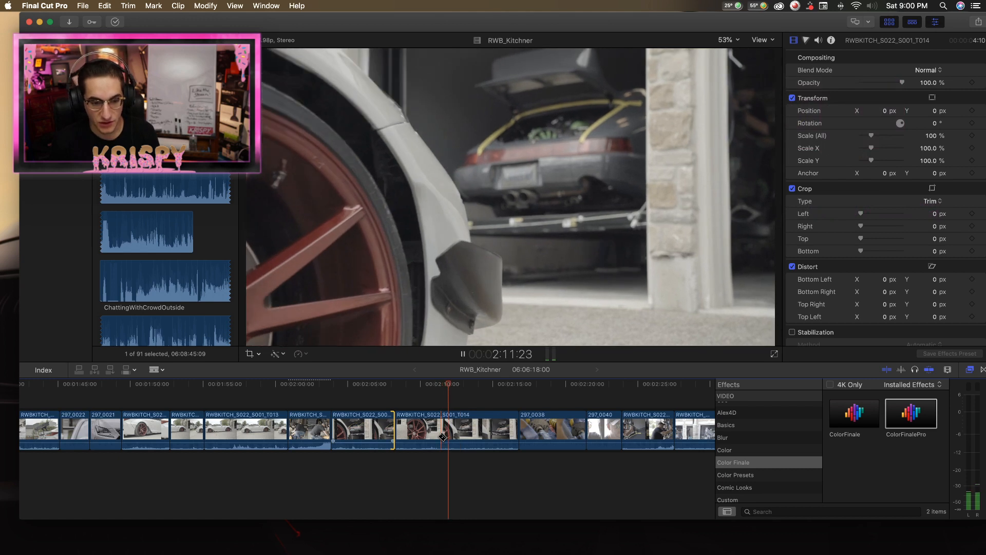
{"action": "key", "text": "alt+["}
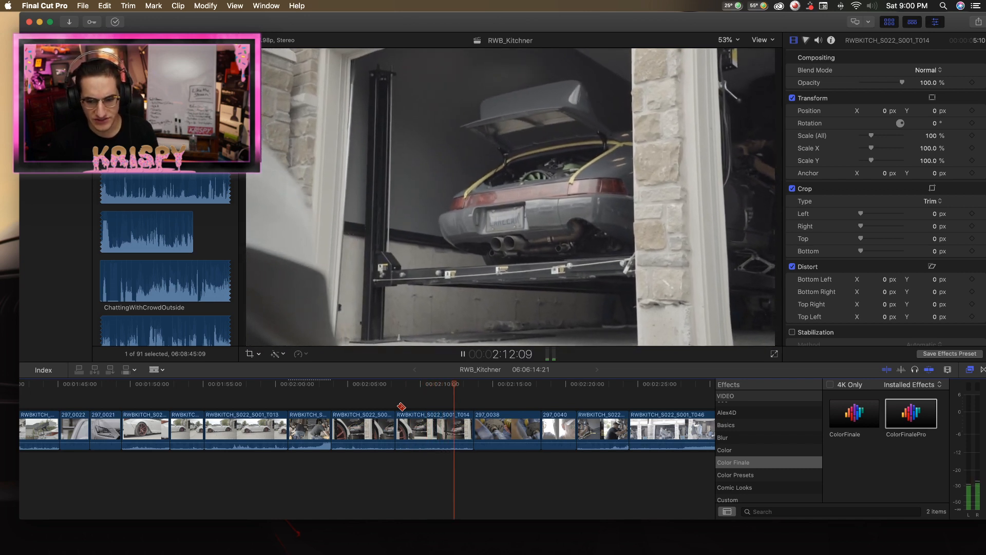
{"action": "key", "text": "space"}
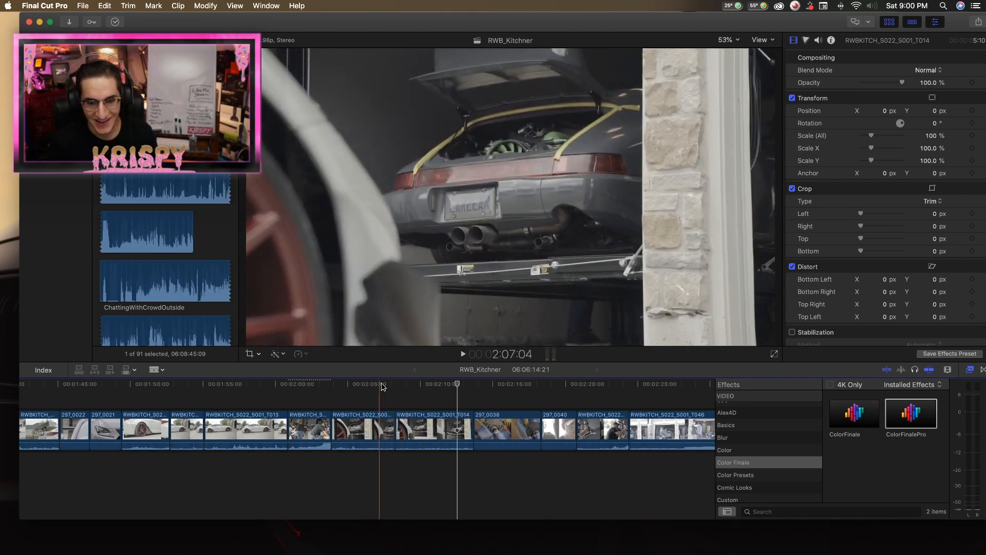
Review the last part of the second T014 wheel clip and trim its end, leaving a 4:15 duration.
{"action": "mouse_move", "coordinate": [457, 385]}
{"action": "left_mouse_down"}
{"action": "mouse_move", "coordinate": [401, 388]}
{"action": "mouse_move", "coordinate": [460, 388]}
{"action": "mouse_move", "coordinate": [445, 392]}
{"action": "left_mouse_up"}
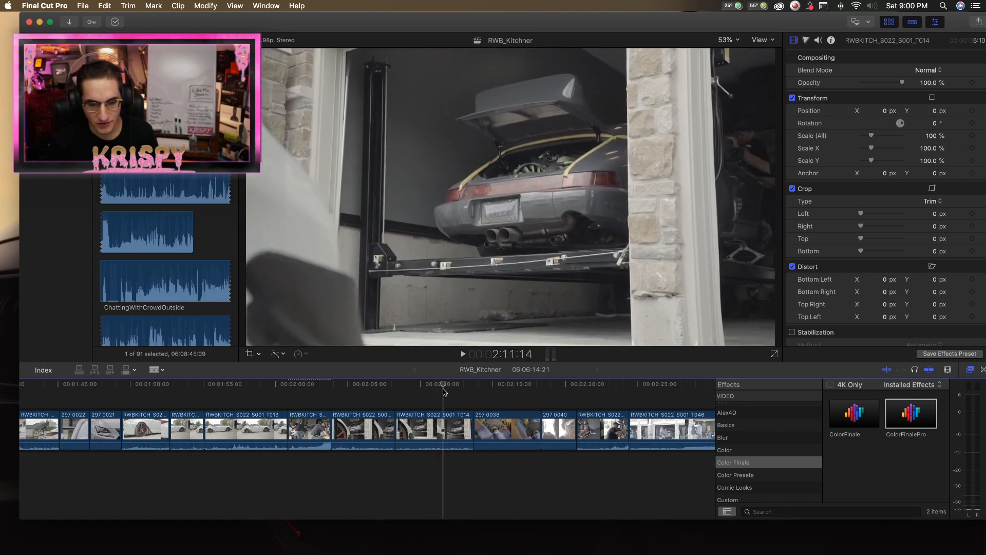
{"action": "key", "text": "space"}
{"action": "key", "text": "space"}
{"action": "left_click_drag", "start_coordinate": [471, 432], "coordinate": [459, 426]}
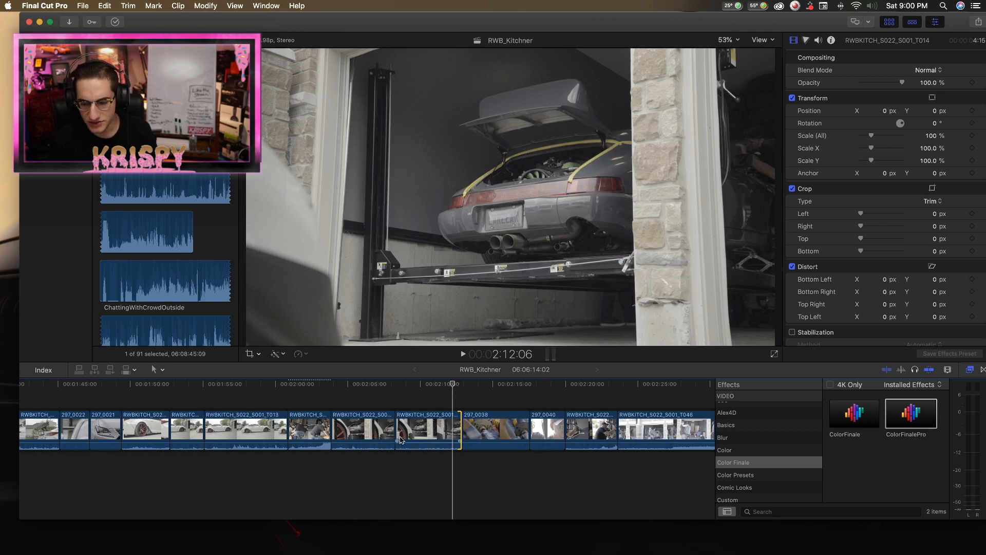
Compare the two adjacent RWBKITCH_S022_S001_T014 wheel shots in playback and delete the first one.
{"action": "left_click_drag", "start_coordinate": [340, 387], "coordinate": [335, 386]}
{"action": "key", "text": "space"}
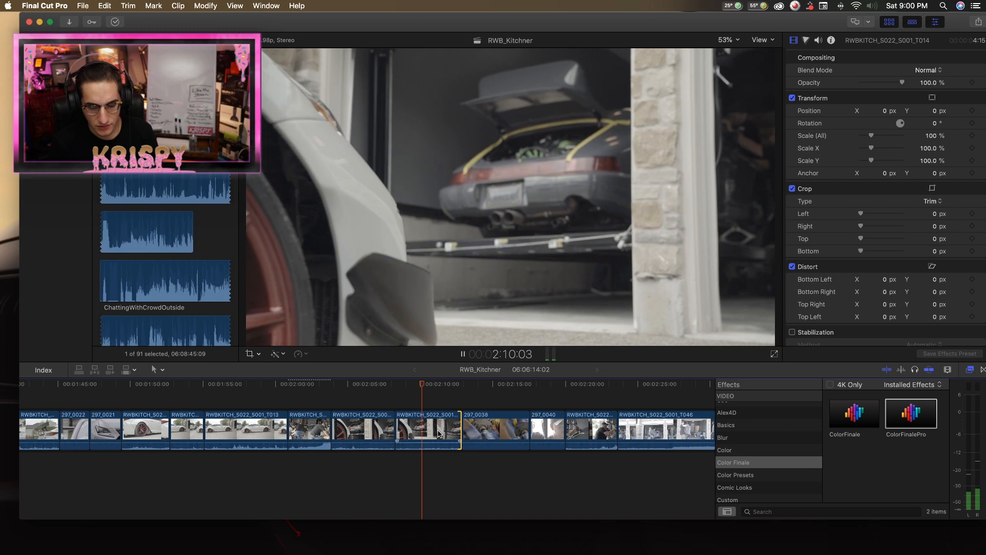
{"action": "key", "text": "space"}
{"action": "left_click", "coordinate": [422, 436]}
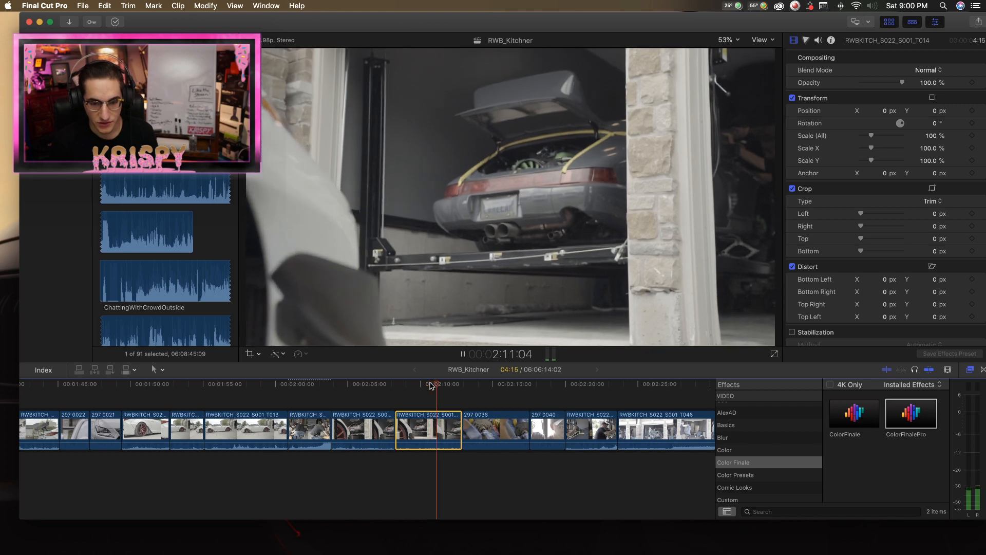
{"action": "key", "text": "space"}
{"action": "left_click", "coordinate": [373, 429]}
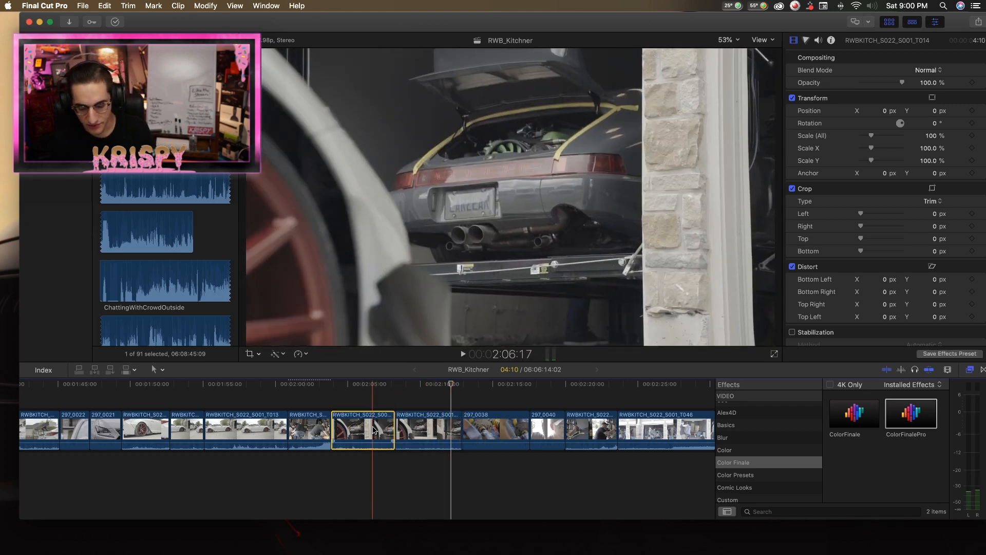
{"action": "key", "text": "Delete"}
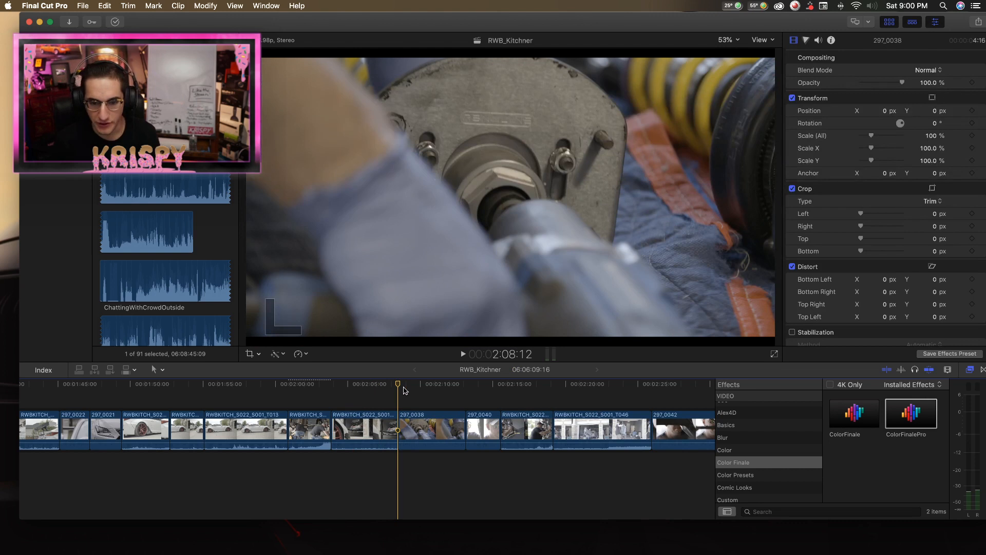
Review the 297_0038 close-up of the strut mount being worked on, replaying it into the 297_0040 shot.
{"action": "key", "text": "space"}
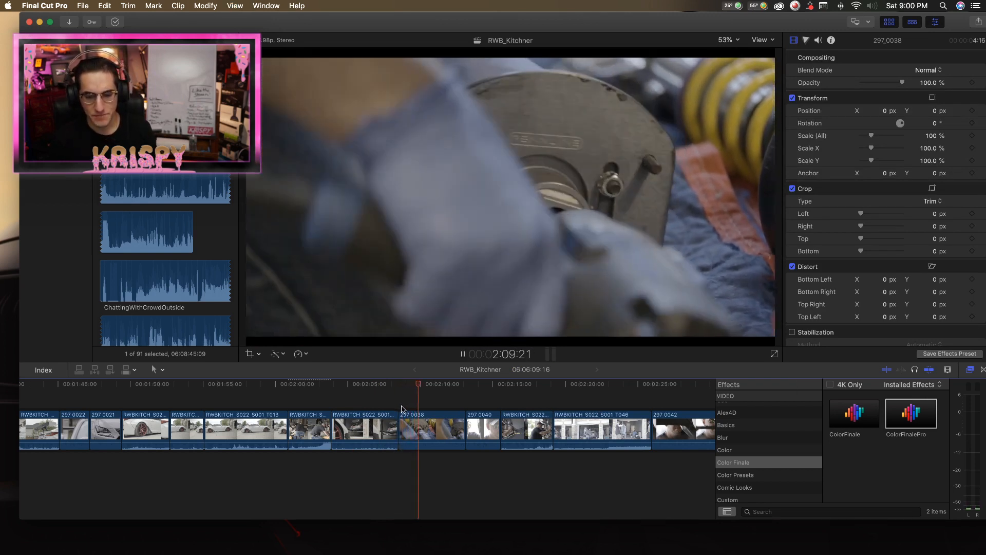
{"action": "key", "text": "space"}
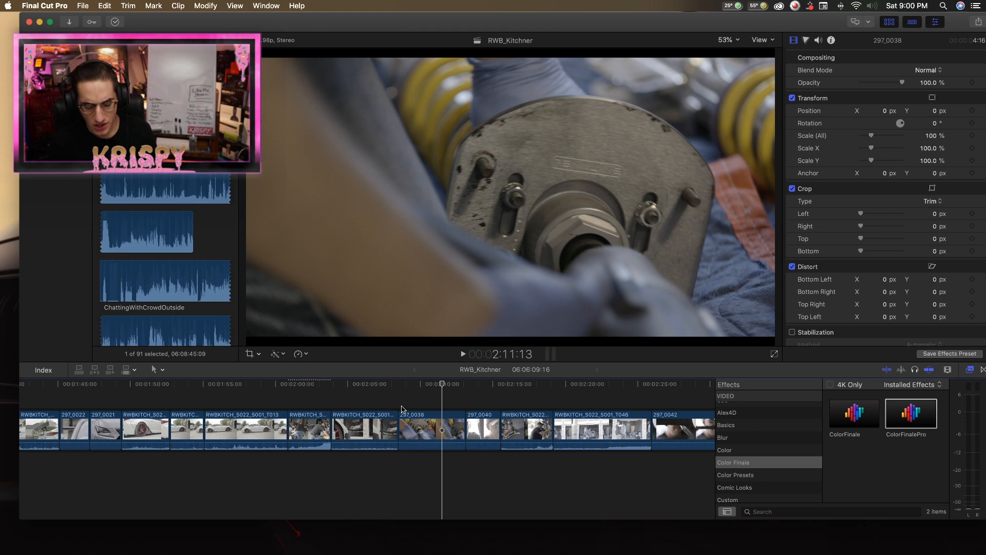
{"action": "left_click", "coordinate": [426, 385]}
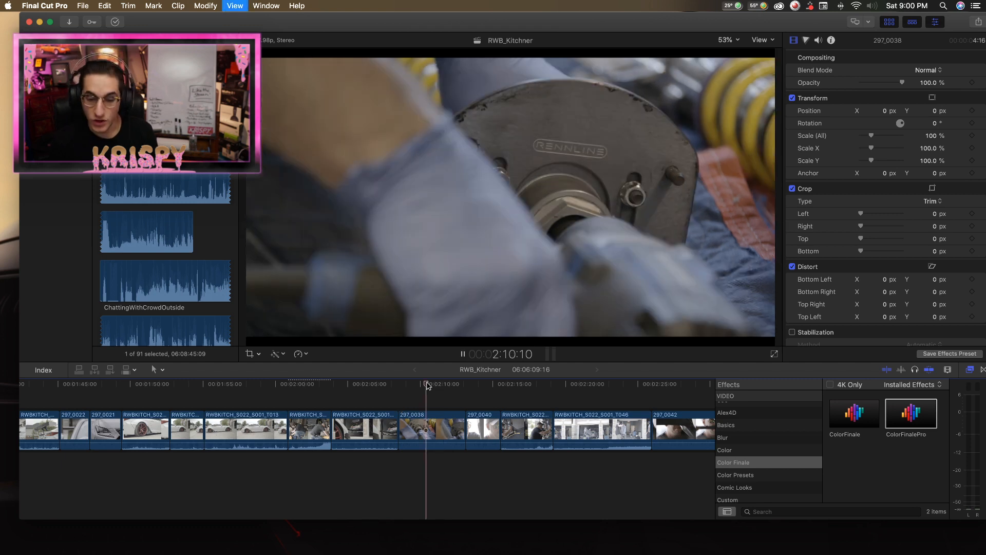
{"action": "key", "text": "space"}
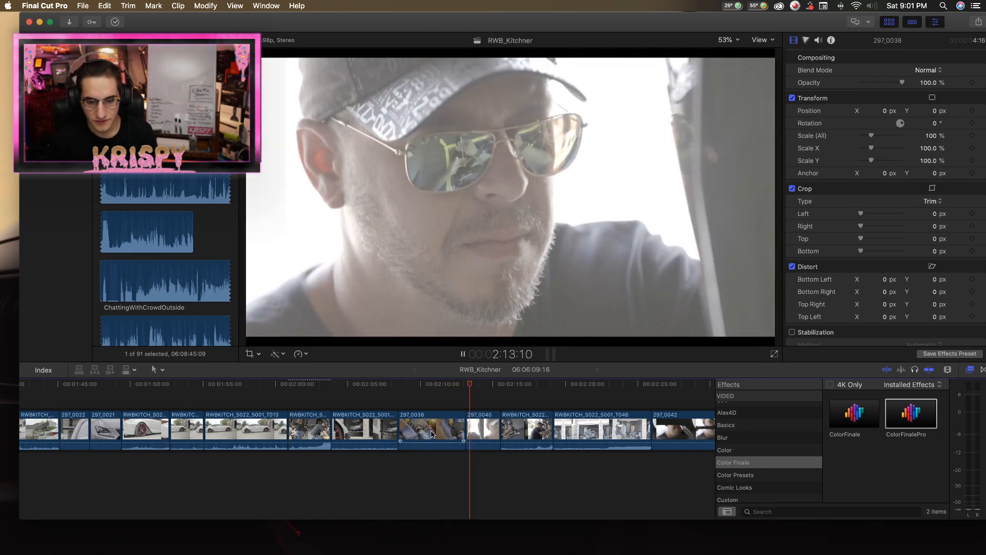
{"action": "left_click", "coordinate": [409, 399]}
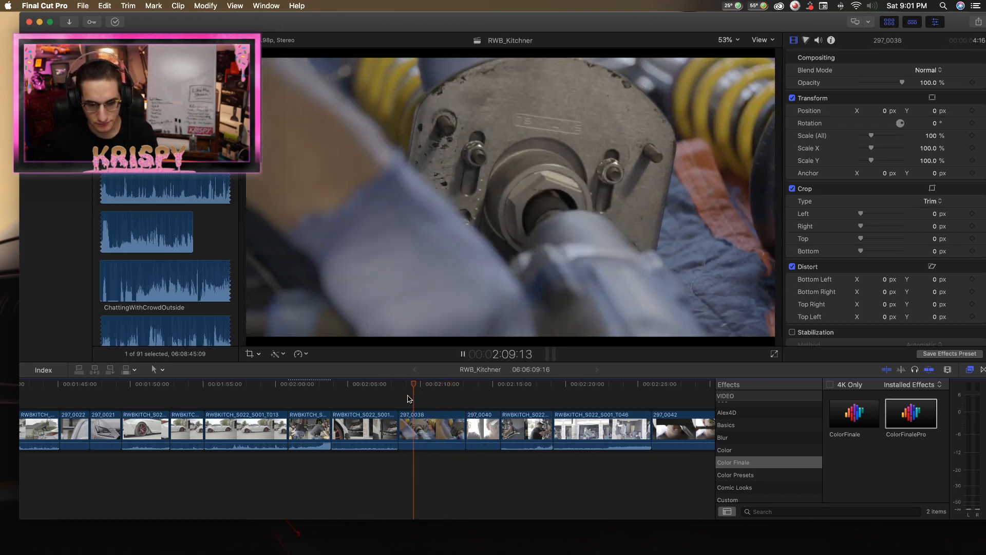
{"action": "key", "text": "space"}
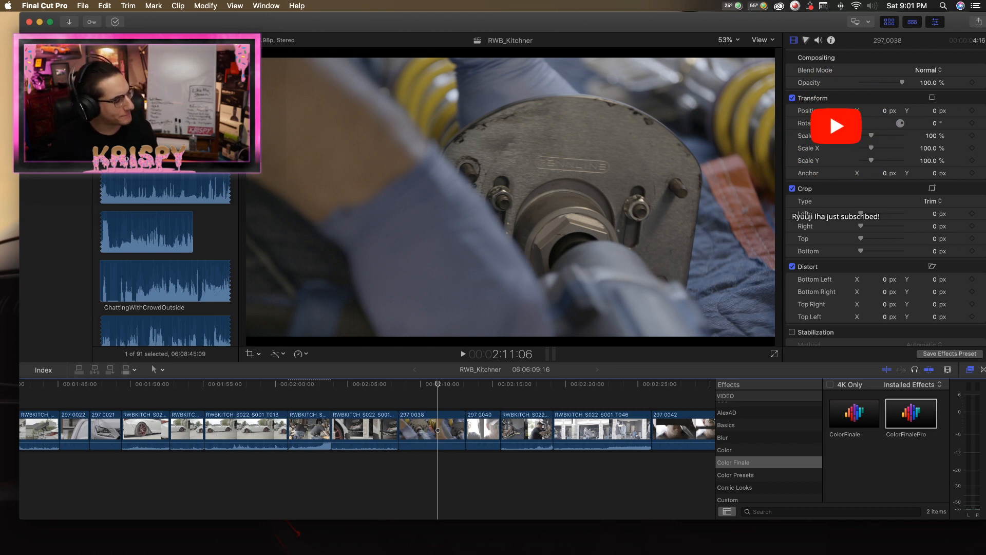
{"action": "left_click_drag", "start_coordinate": [430, 386], "coordinate": [427, 386]}
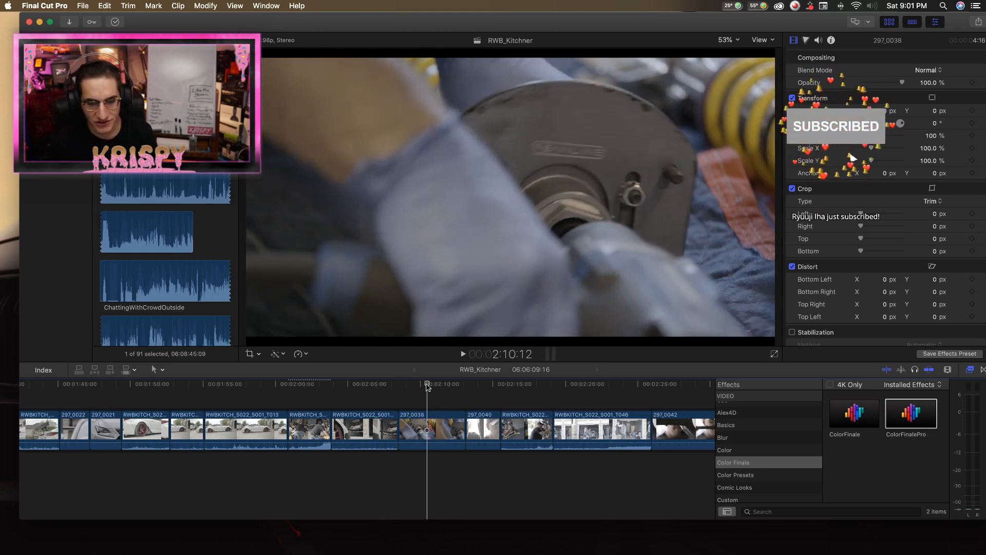
{"action": "key", "text": "space"}
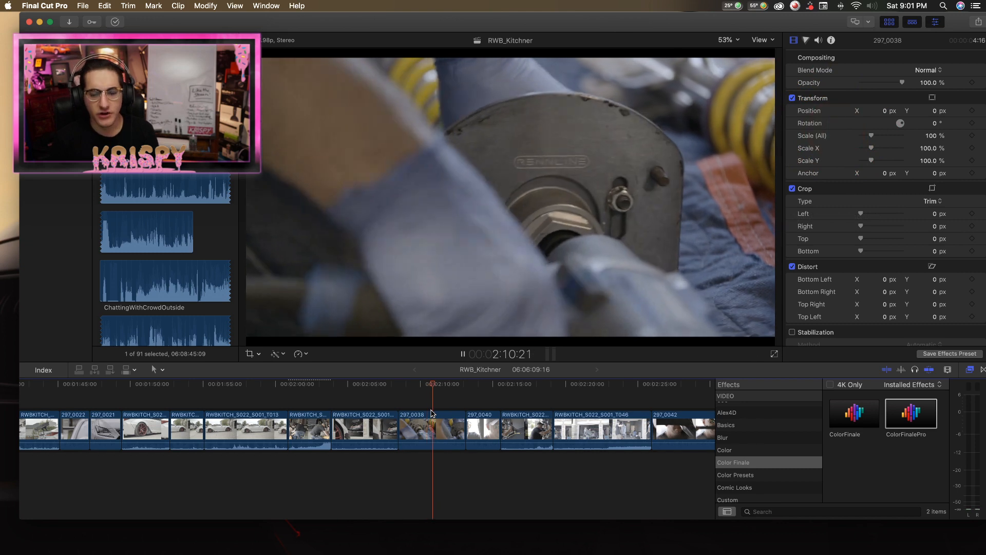
{"action": "key", "text": "space"}
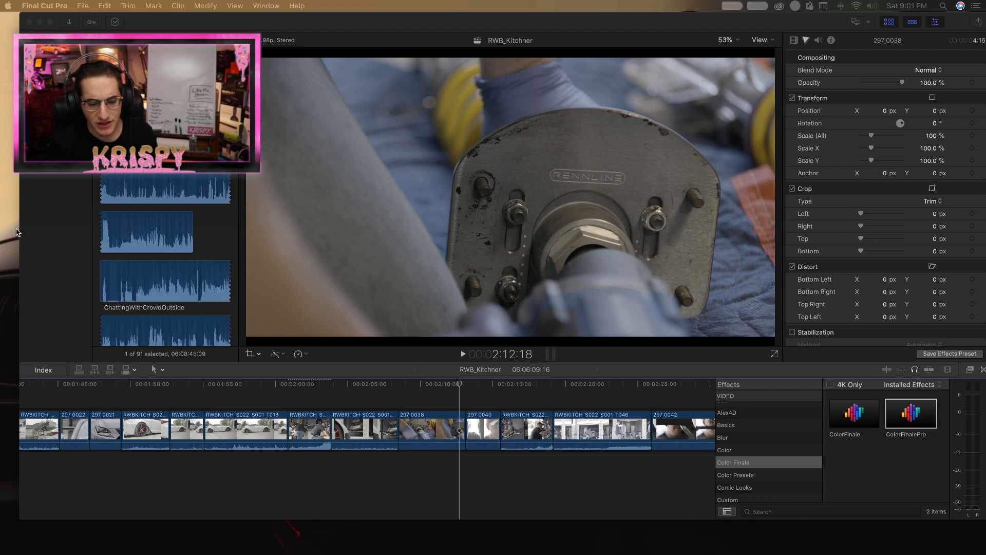
{"action": "left_click_drag", "start_coordinate": [457, 384], "coordinate": [398, 385]}
{"action": "key", "text": "space"}
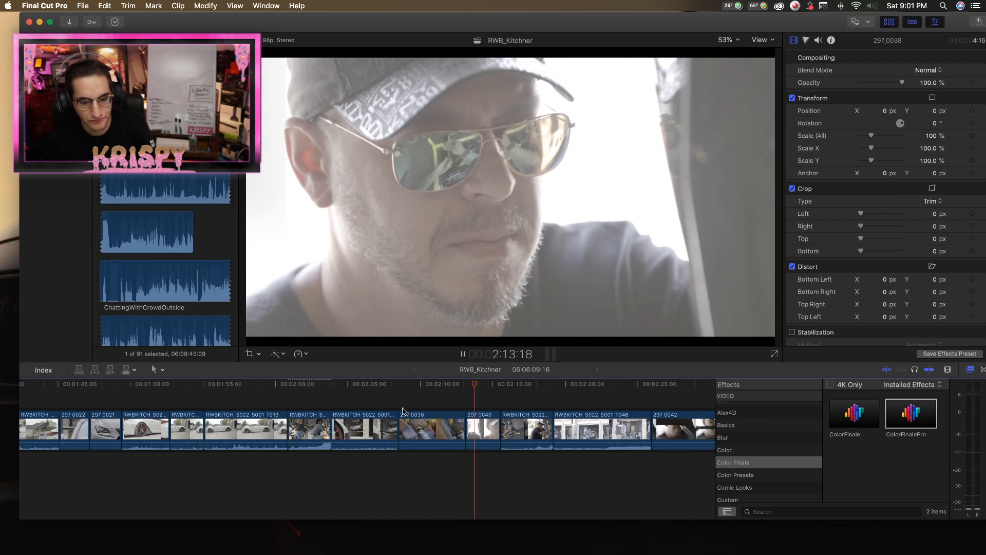
Split 297_0038 near its start, trim its end slightly, and delete the opening part, leaving a 3:07 duration.
{"action": "left_click", "coordinate": [413, 473]}
{"action": "key", "text": "b"}
{"action": "left_click", "coordinate": [415, 429]}
{"action": "key", "text": "a"}
{"action": "key", "text": "space"}
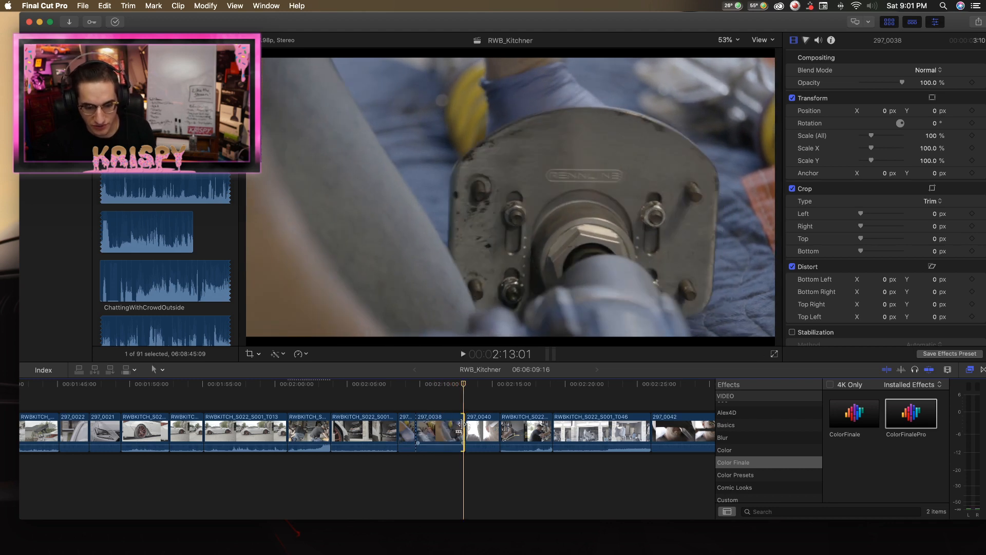
{"action": "left_click_drag", "start_coordinate": [461, 425], "coordinate": [460, 425]}
{"action": "left_click", "coordinate": [408, 432]}
{"action": "key", "text": "Delete"}
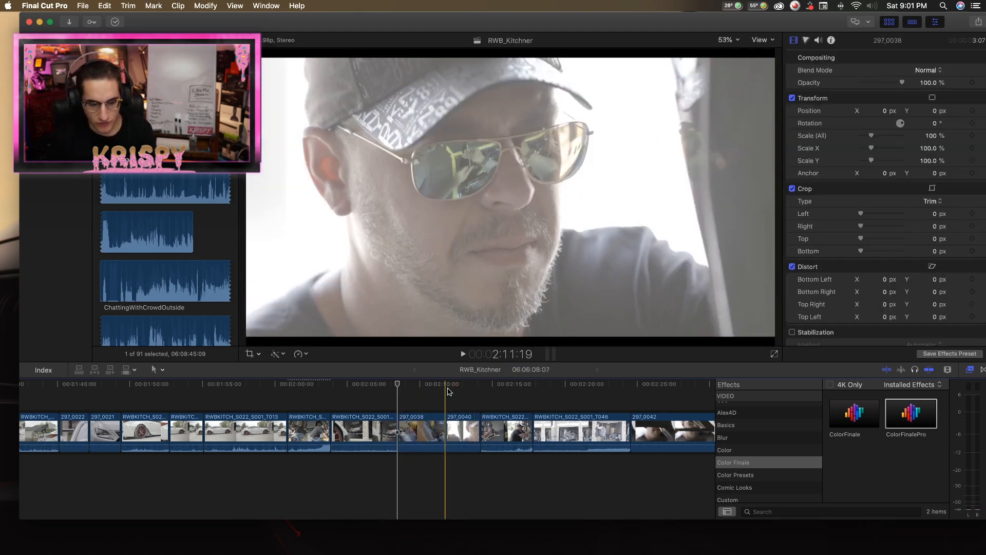
Review the shots following 297_0040 and move the 297_0042 clip directly before the RWBKITCH_S022_S001_T046 garage shot.
{"action": "left_click", "coordinate": [464, 442]}
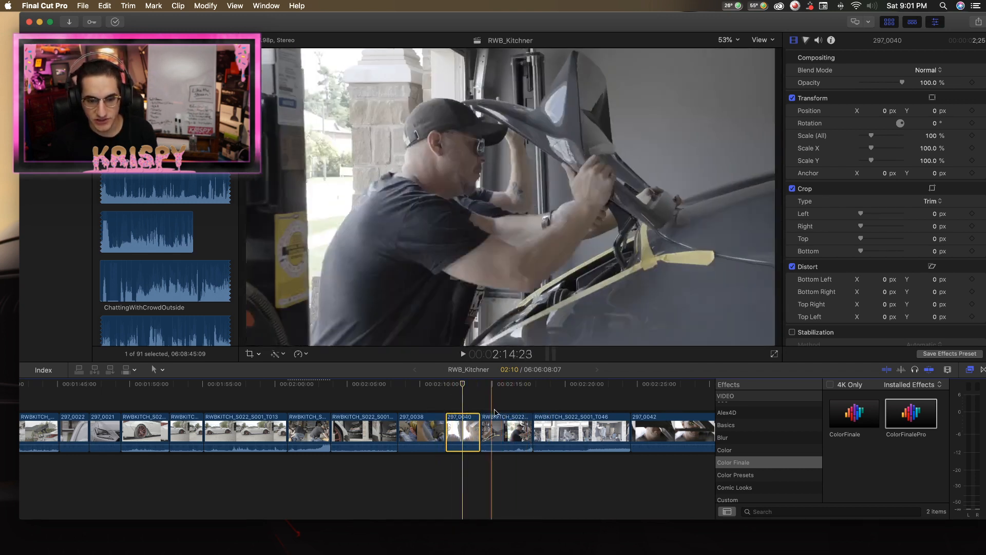
{"action": "left_click_drag", "start_coordinate": [461, 391], "coordinate": [518, 390]}
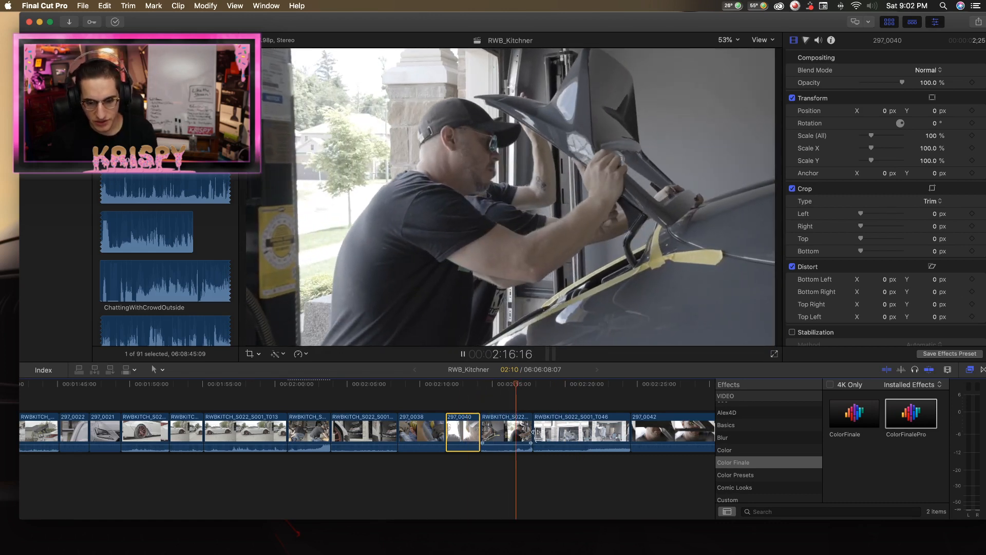
{"action": "scroll", "coordinate": [535, 434], "scroll_direction": "right", "scroll_amount": 3}
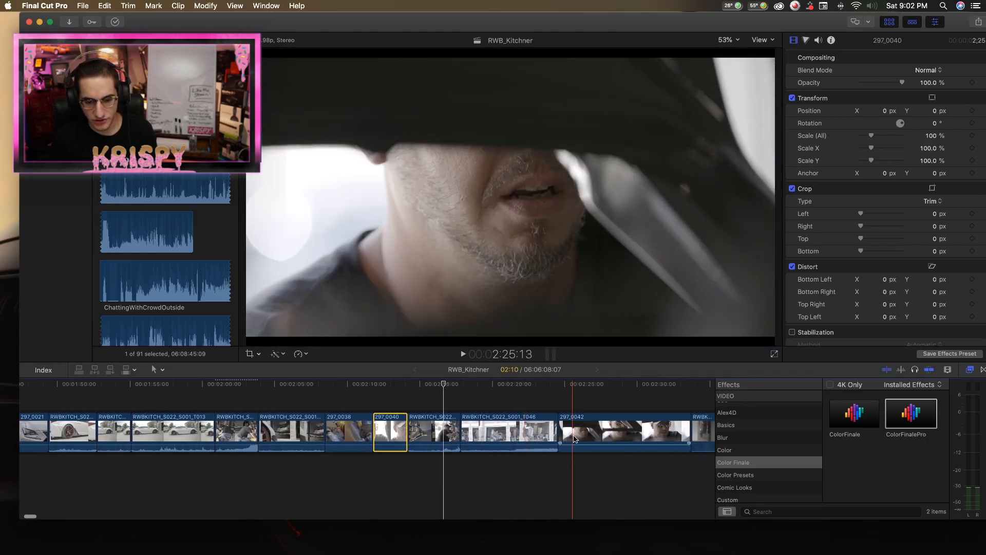
{"action": "scroll", "coordinate": [574, 438], "scroll_direction": "right", "scroll_amount": 2}
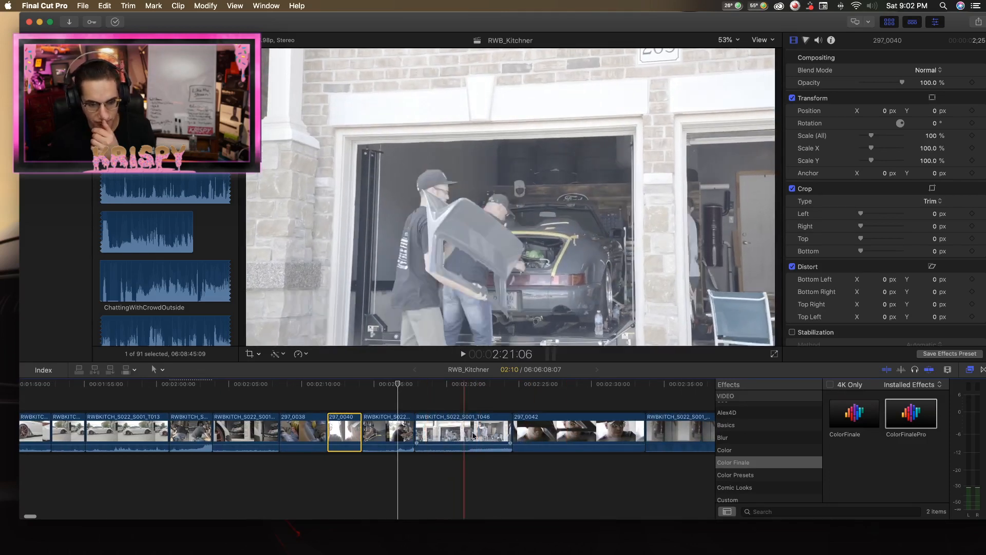
{"action": "left_click_drag", "start_coordinate": [532, 432], "coordinate": [378, 429]}
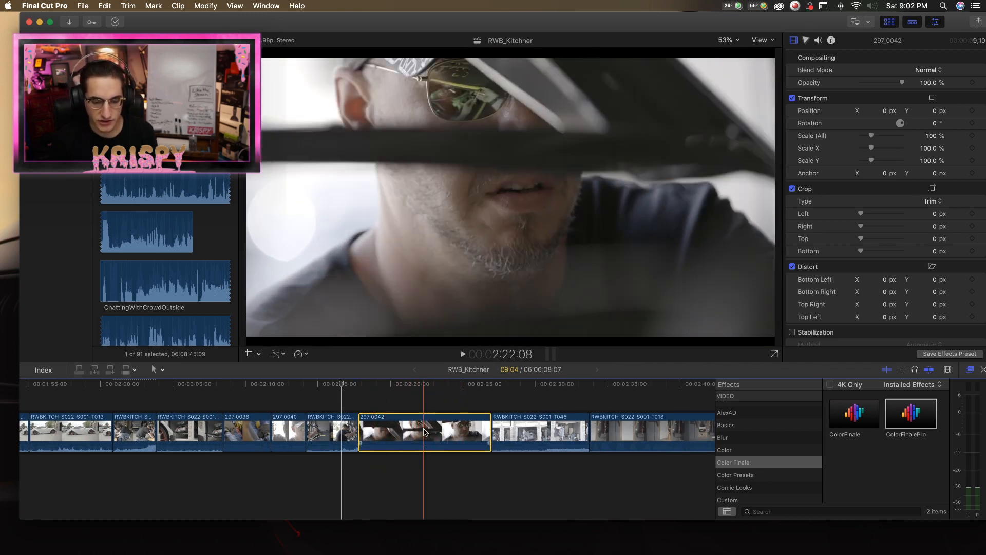
Try splitting the 297_0042 clip about two thirds of the way in, and undo the split.
{"action": "key", "text": "t"}
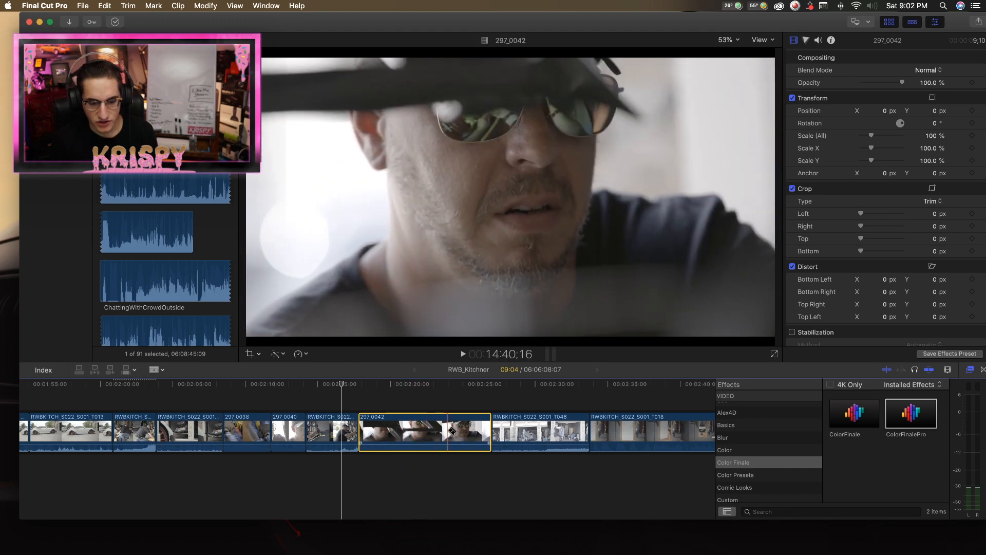
{"action": "left_click", "coordinate": [449, 431]}
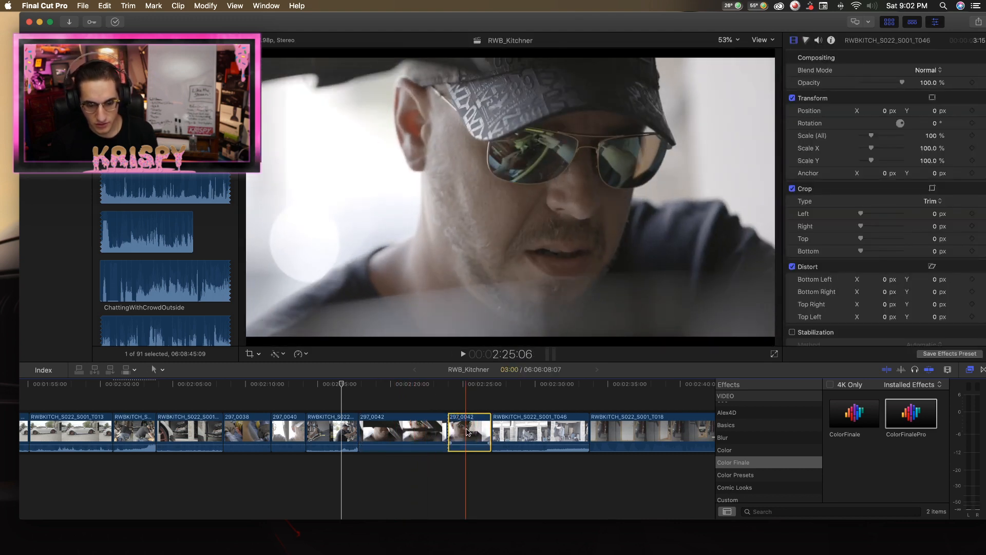
{"action": "key", "text": "super+z"}
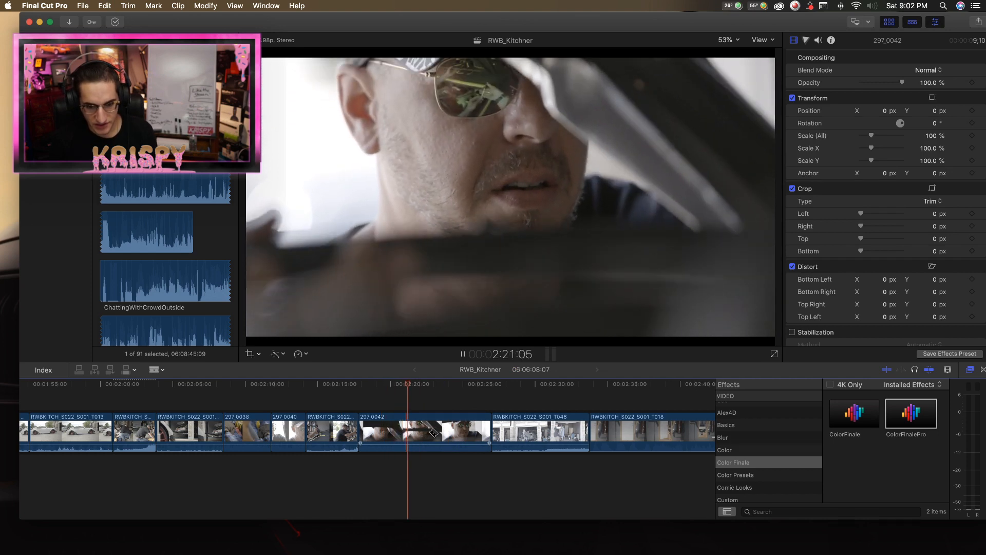
Split 297_0042 at two points and delete its opening and closing parts, leaving a 3:35 duration.
{"action": "left_click", "coordinate": [407, 433]}
{"action": "key", "text": "space"}
{"action": "left_click", "coordinate": [461, 431]}
{"action": "key", "text": "a"}
{"action": "left_click", "coordinate": [476, 431]}
{"action": "key", "text": "Delete"}
{"action": "left_click", "coordinate": [374, 429]}
{"action": "key", "text": "Delete"}
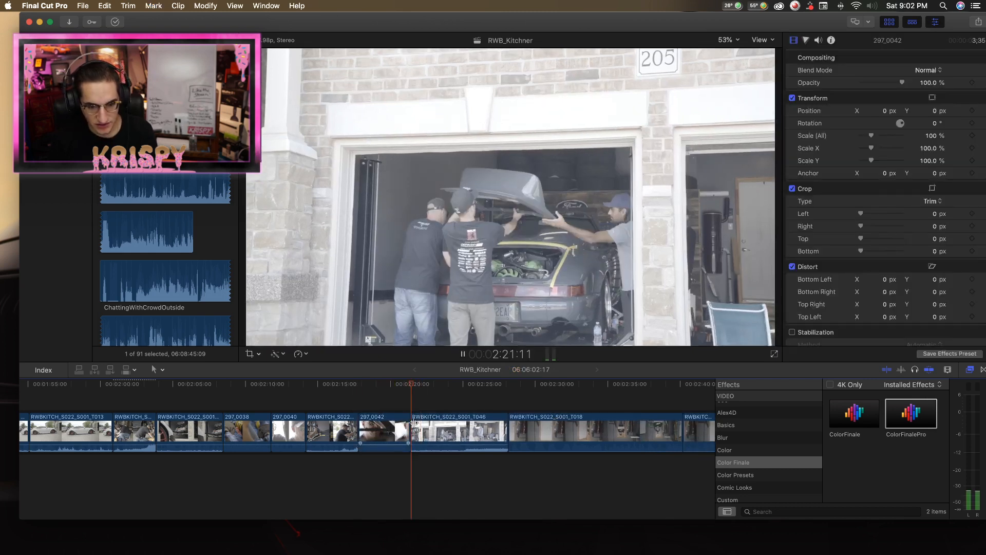
Replay the cut from 297_0042 into the RWBKITCH_S022_S001_T046 garage shot.
{"action": "key", "text": "b"}
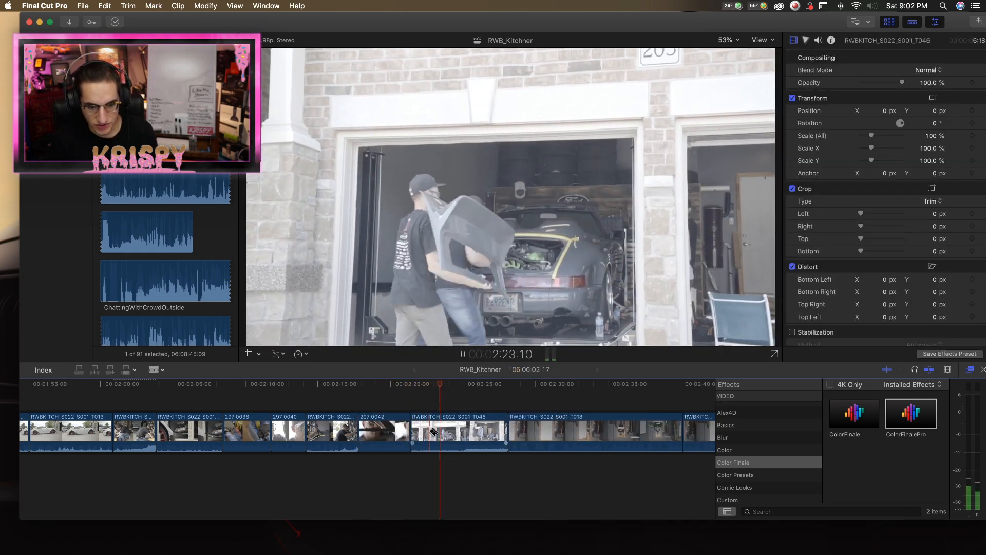
{"action": "key", "text": "space"}
{"action": "key", "text": "a"}
{"action": "left_click", "coordinate": [405, 388]}
{"action": "key", "text": "space"}
{"action": "left_click", "coordinate": [406, 389]}
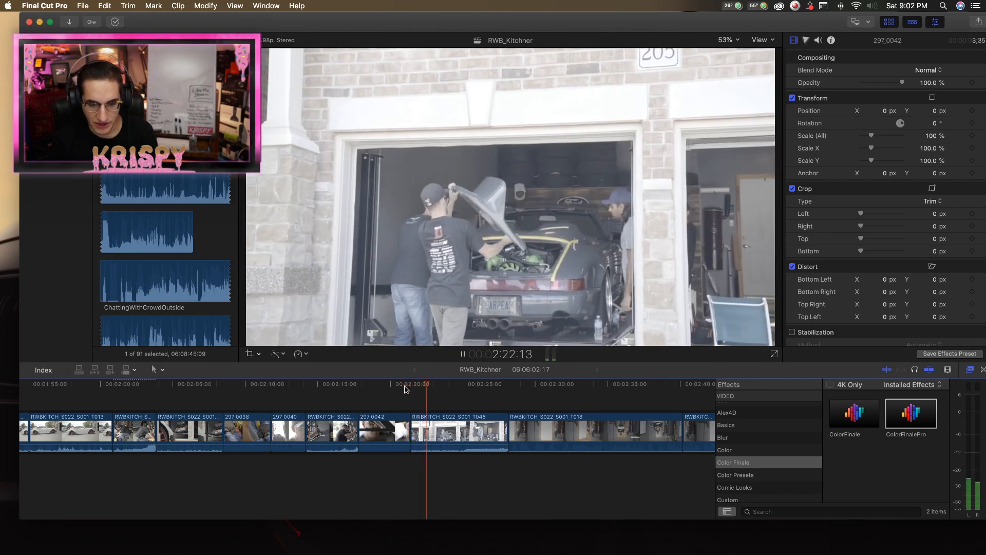
Split RWBKITCH_S022_S001_T046 near its end and delete the closing part, leaving a 5:11 duration, and check the new ending.
{"action": "key", "text": "b"}
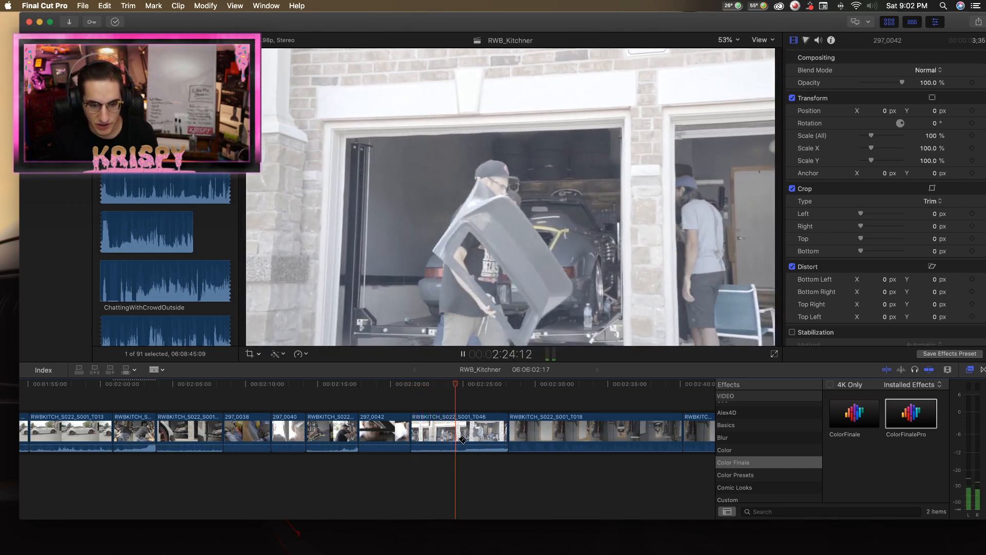
{"action": "key", "text": "space"}
{"action": "left_click", "coordinate": [494, 432]}
{"action": "key", "text": "a"}
{"action": "left_click", "coordinate": [500, 432]}
{"action": "key", "text": "BackSpace"}
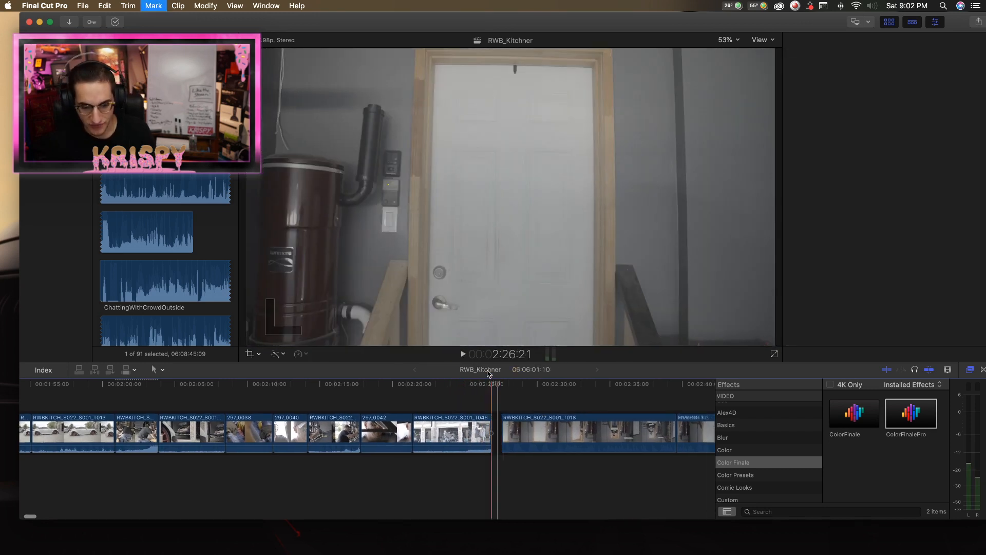
{"action": "left_click", "coordinate": [479, 385]}
{"action": "left_click_drag", "start_coordinate": [479, 389], "coordinate": [483, 389]}
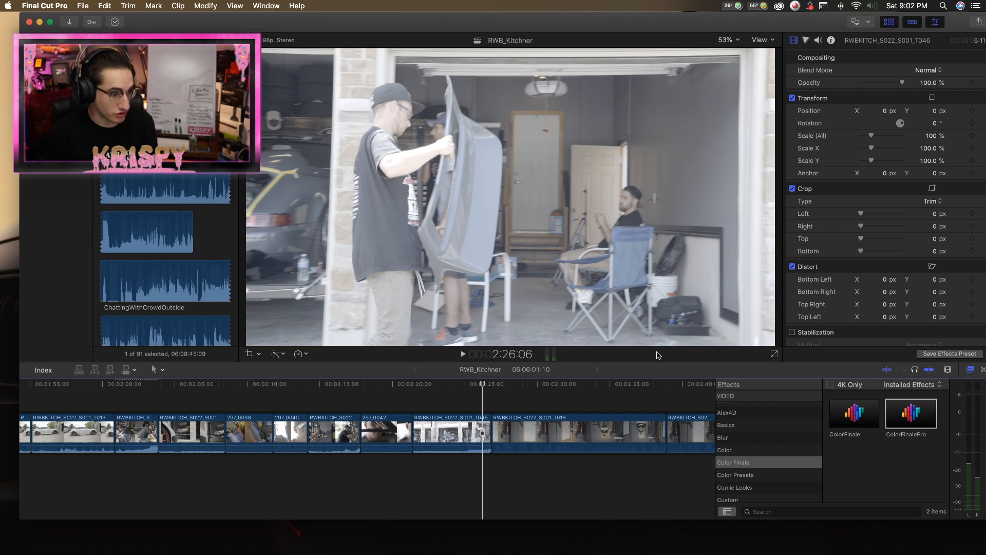
Try reversing the RWBKITCH_S022_S001_T017 clip at -100% speed, and flip it back to forward playback.
{"action": "scroll", "coordinate": [475, 395], "scroll_direction": "right", "scroll_amount": 2}
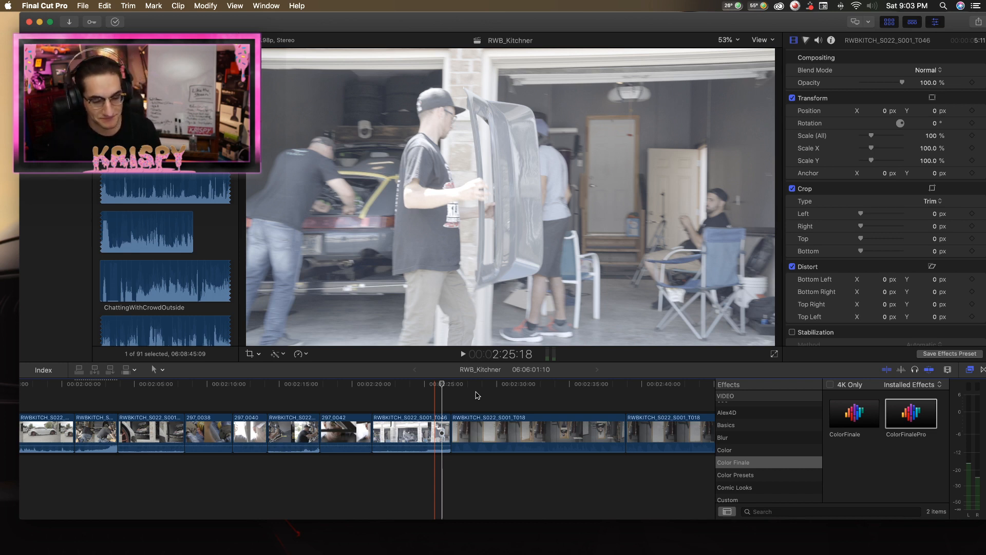
{"action": "scroll", "coordinate": [340, 408], "scroll_direction": "left", "scroll_amount": 11}
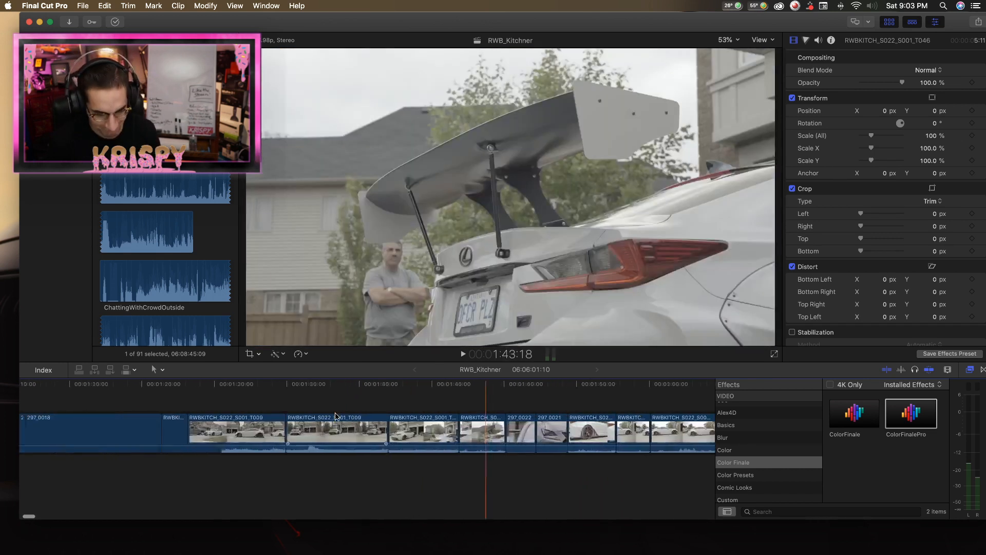
{"action": "scroll", "coordinate": [335, 416], "scroll_direction": "left", "scroll_amount": 2}
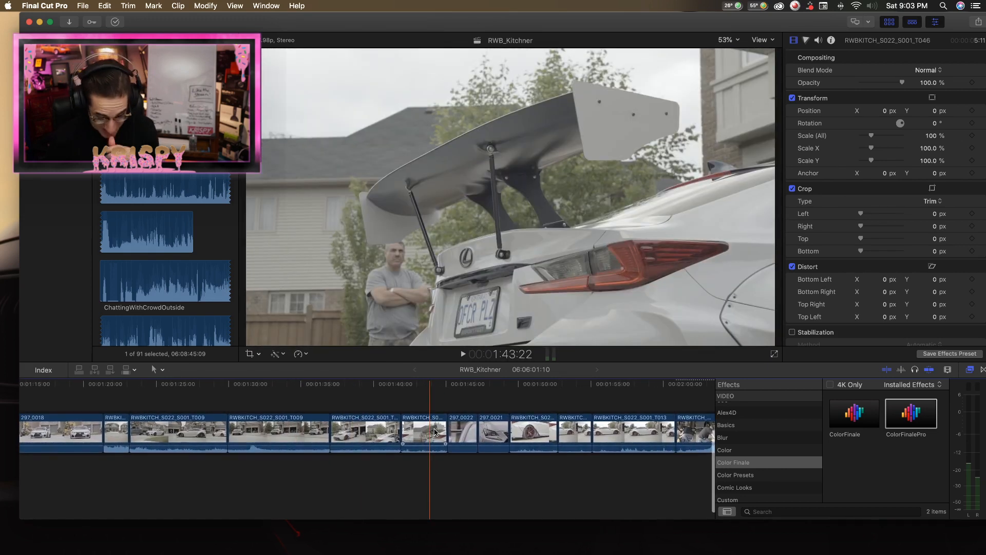
{"action": "scroll", "coordinate": [435, 431], "scroll_direction": "right", "scroll_amount": 4}
{"action": "left_click", "coordinate": [465, 430]}
{"action": "left_click", "coordinate": [299, 354]}
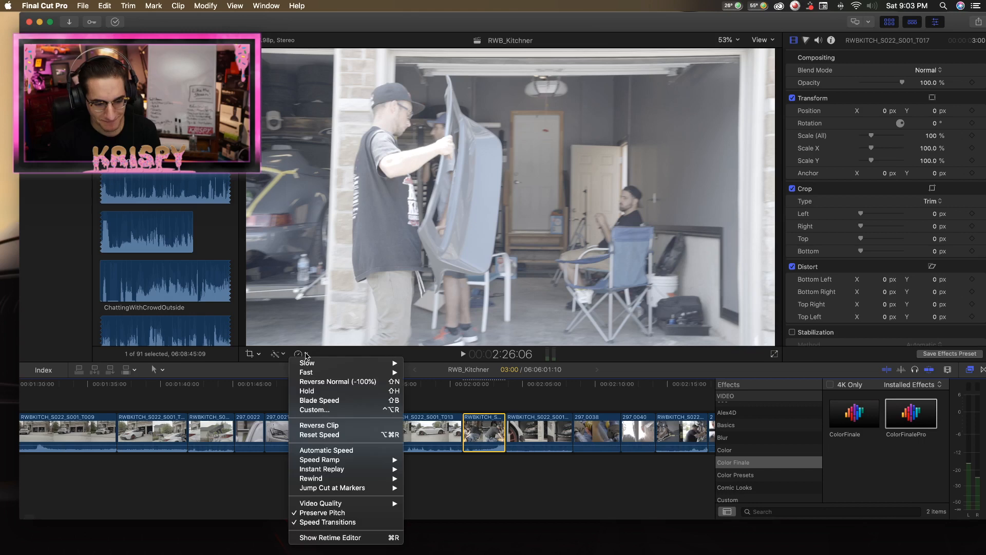
{"action": "left_click", "coordinate": [329, 384]}
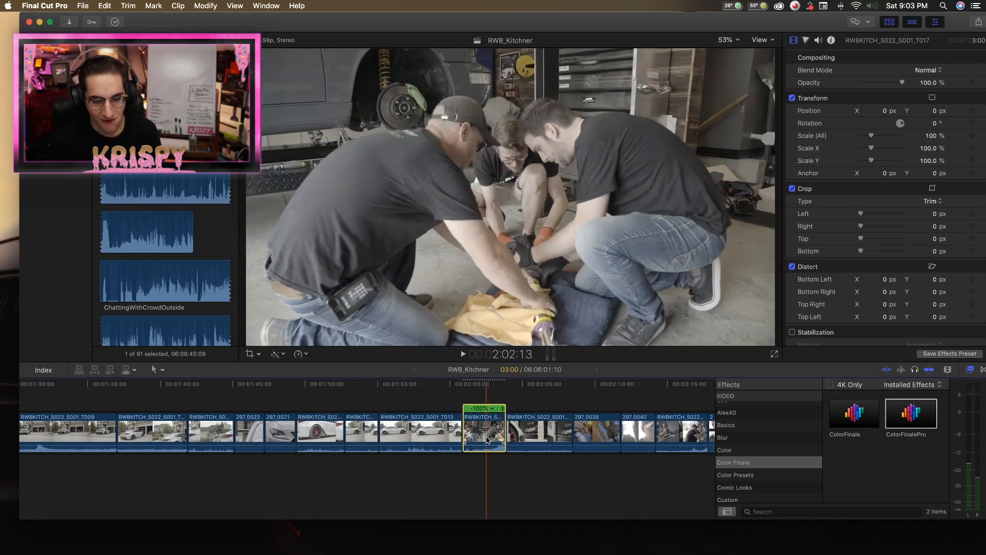
{"action": "left_click", "coordinate": [299, 354]}
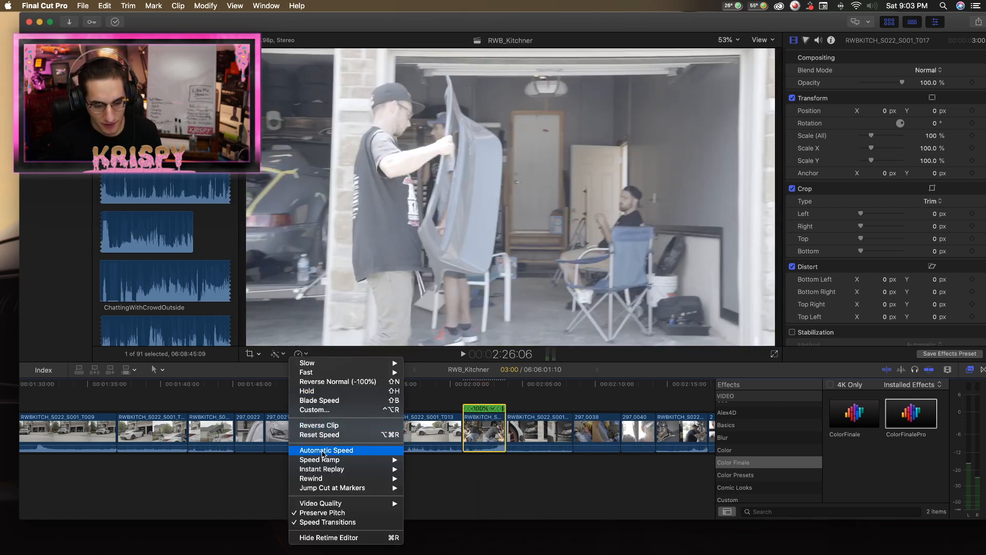
{"action": "left_click", "coordinate": [321, 426]}
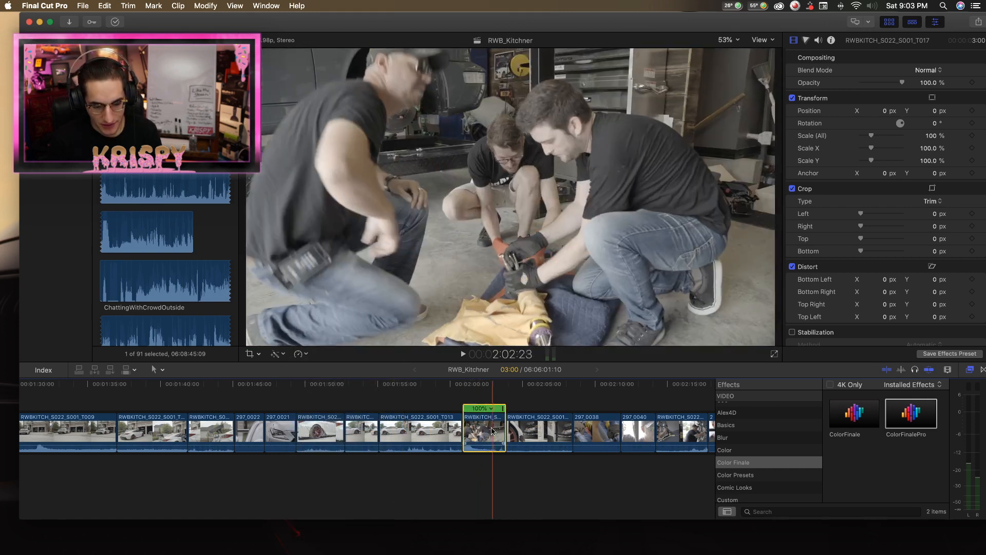
Move RWBKITCH_S022_S001_T017 directly after the white car's wheel shot and delete the longer RWBKITCH_S022_S001_T013 side shot of the car.
{"action": "left_click_drag", "start_coordinate": [485, 432], "coordinate": [352, 385]}
{"action": "key", "text": "space"}
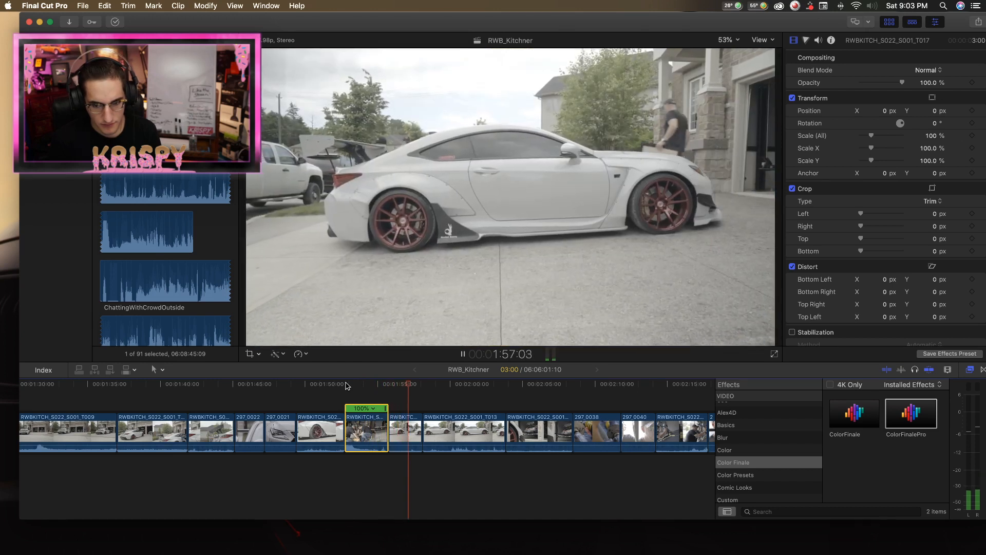
{"action": "key", "text": "space"}
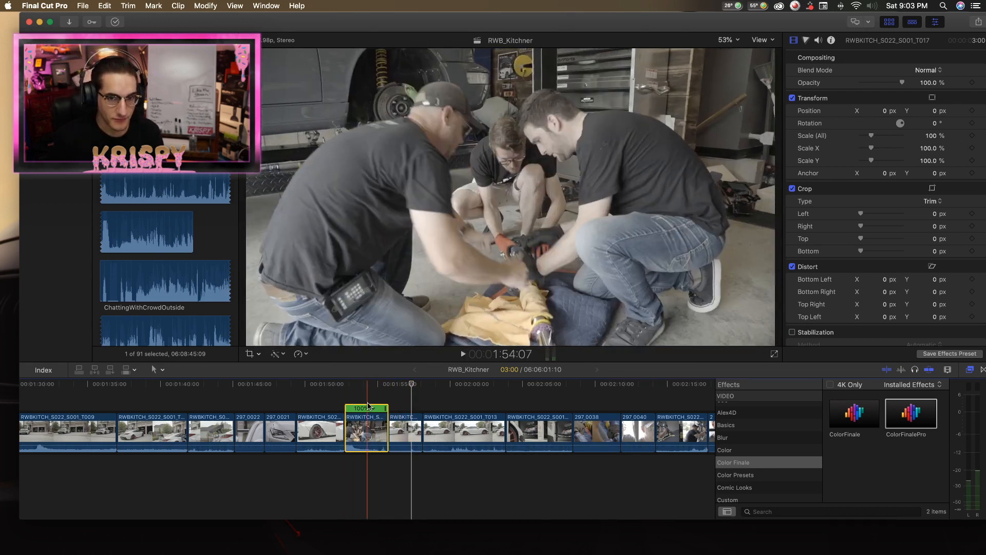
{"action": "left_click", "coordinate": [467, 430]}
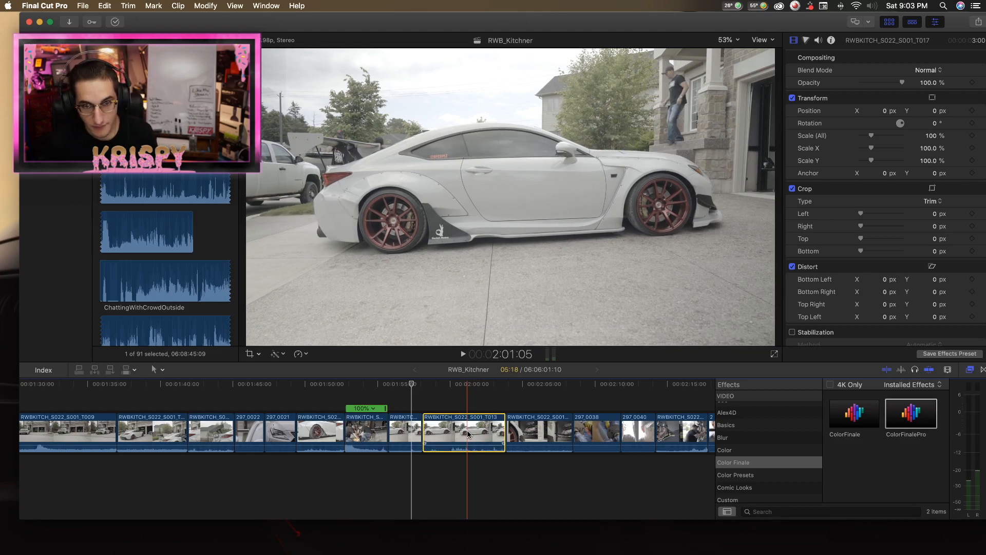
{"action": "key", "text": "Delete"}
Play the end of the RWBKITCH_S022_S001_T046 garage shot into RWBKITCH_S022_S001_T018 and return the playhead to 2:20:02.
{"action": "scroll", "coordinate": [442, 431], "scroll_direction": "right", "scroll_amount": 2}
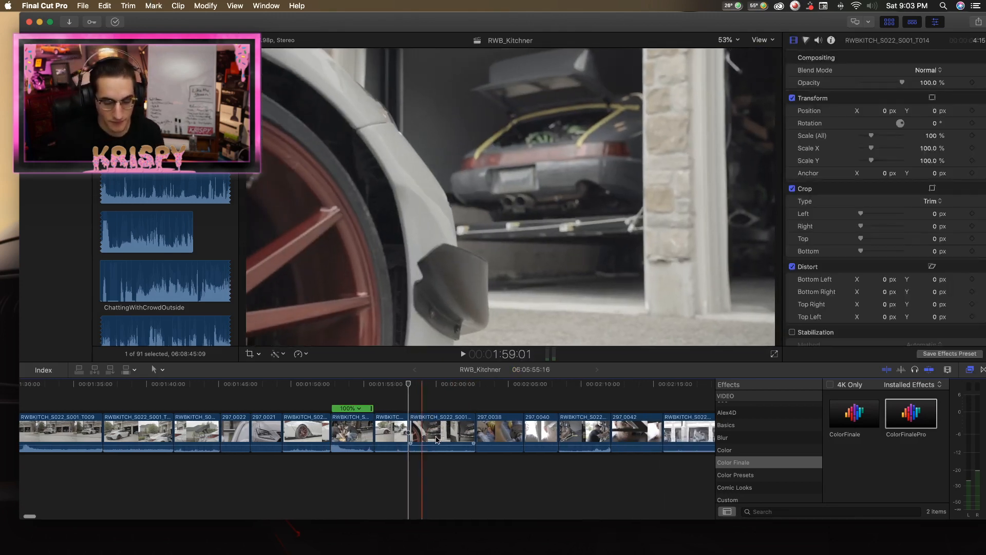
{"action": "scroll", "coordinate": [441, 430], "scroll_direction": "right", "scroll_amount": 10}
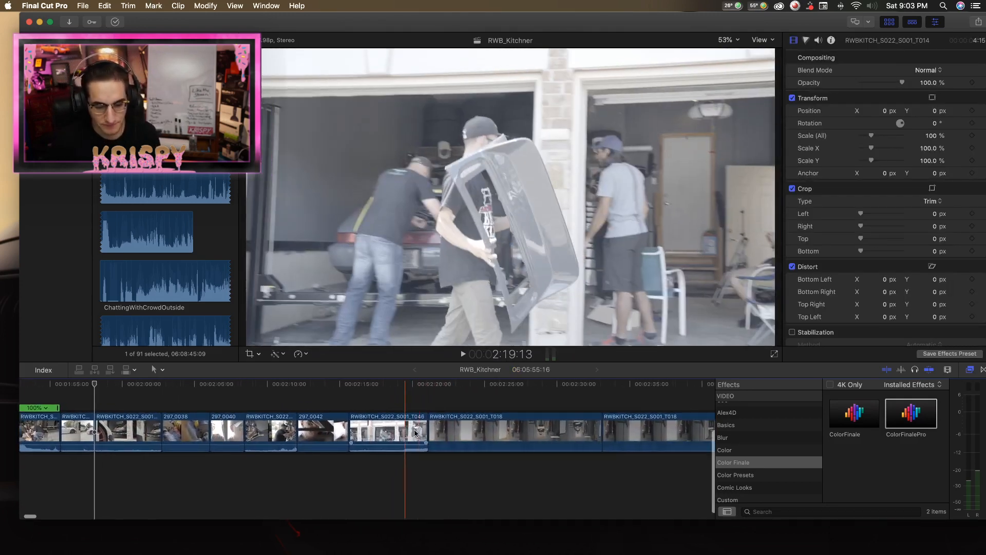
{"action": "key", "text": "space"}
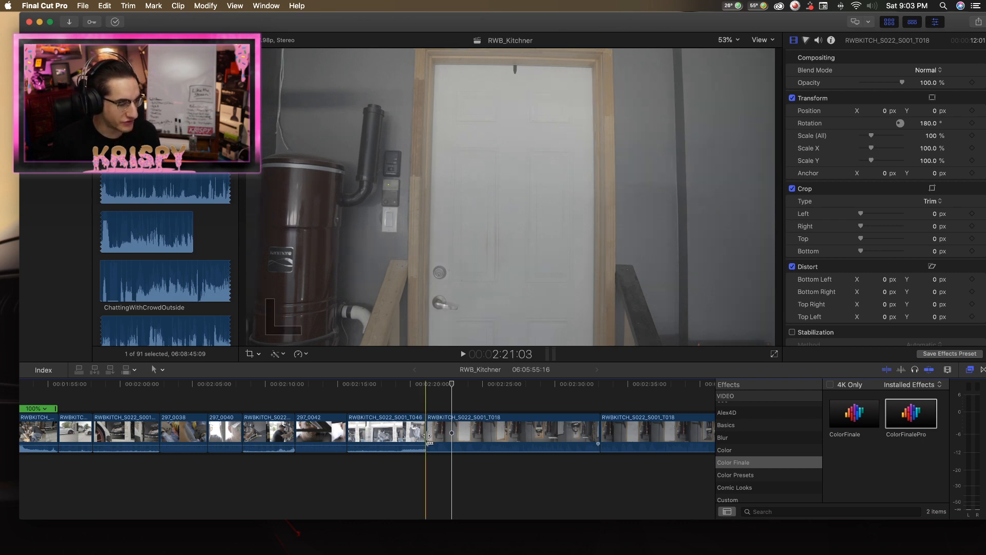
{"action": "left_click_drag", "start_coordinate": [435, 386], "coordinate": [411, 385]}
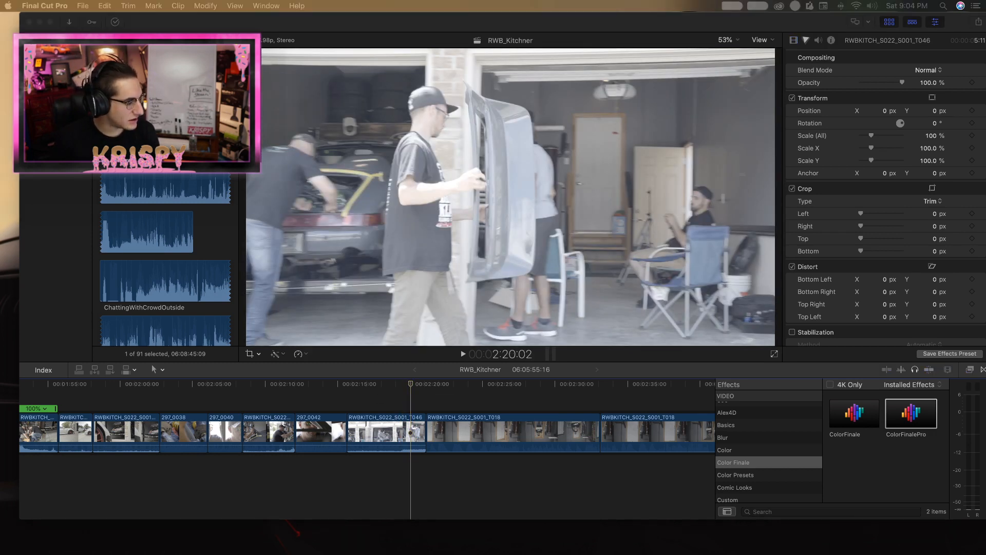
Switch to SoundCloud in Chrome, play the track "it'll all be ok, i promise" from about 0:28, and put the browser window away.
{"action": "left_click_drag", "start_coordinate": [637, 554], "coordinate": [643, 42]}
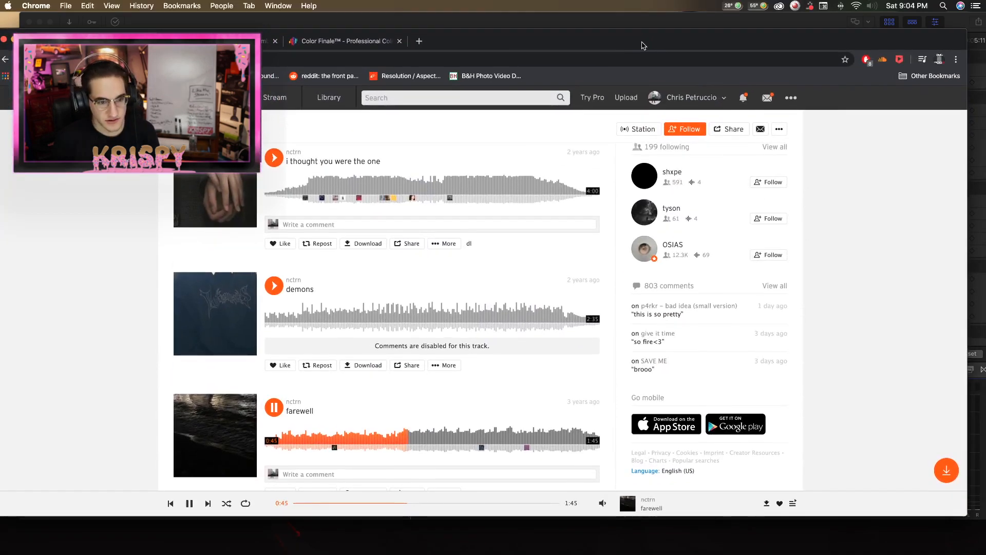
{"action": "scroll", "coordinate": [492, 380], "scroll_direction": "down", "scroll_amount": 2}
{"action": "scroll", "coordinate": [590, 411], "scroll_direction": "up", "scroll_amount": 20}
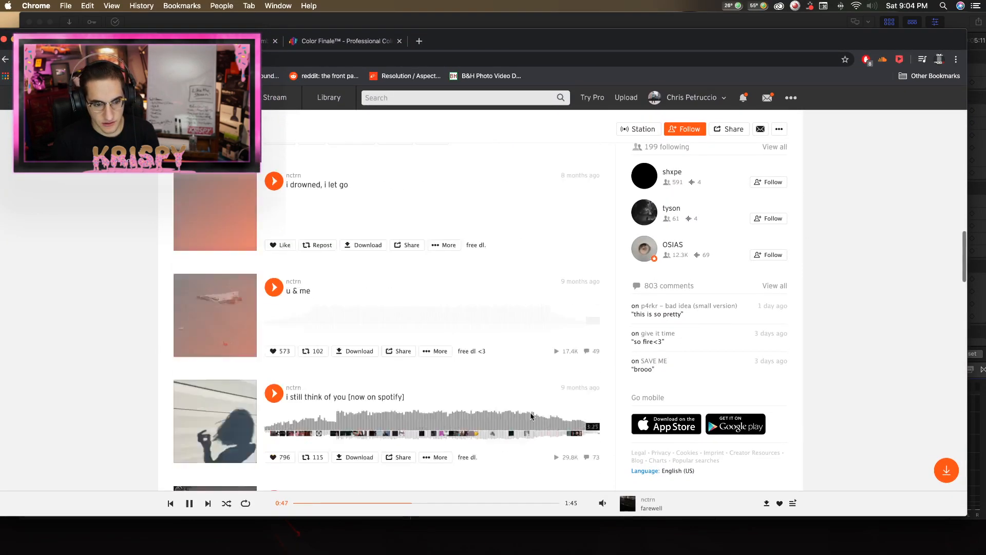
{"action": "scroll", "coordinate": [525, 417], "scroll_direction": "down", "scroll_amount": 10}
{"action": "left_click", "coordinate": [274, 287]}
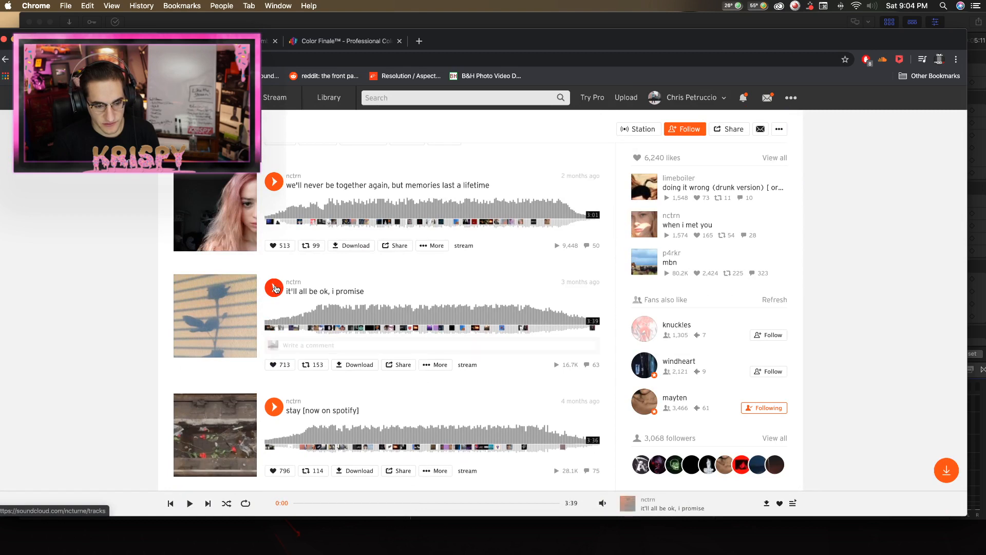
{"action": "mouse_move", "coordinate": [605, 496]}
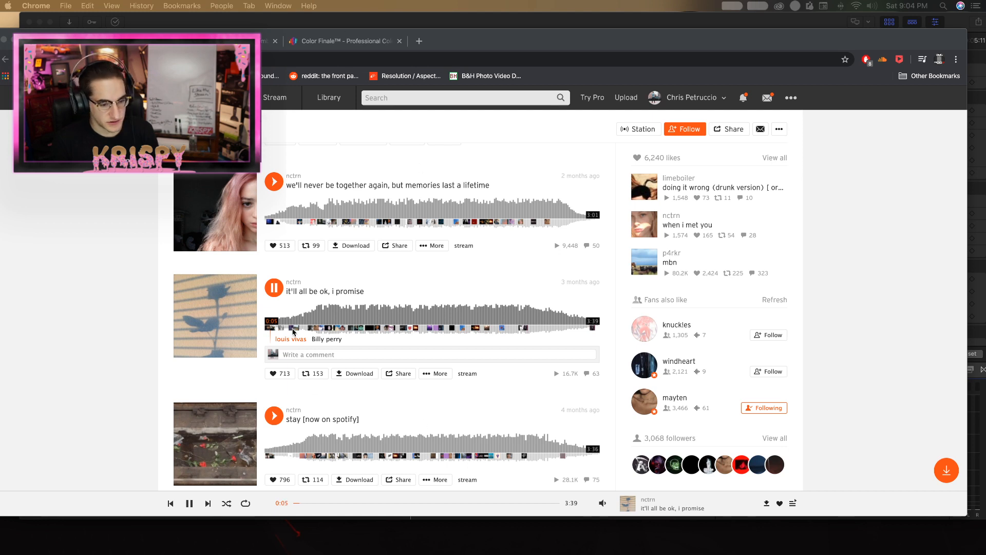
{"action": "left_click", "coordinate": [326, 318]}
{"action": "left_click", "coordinate": [296, 319]}
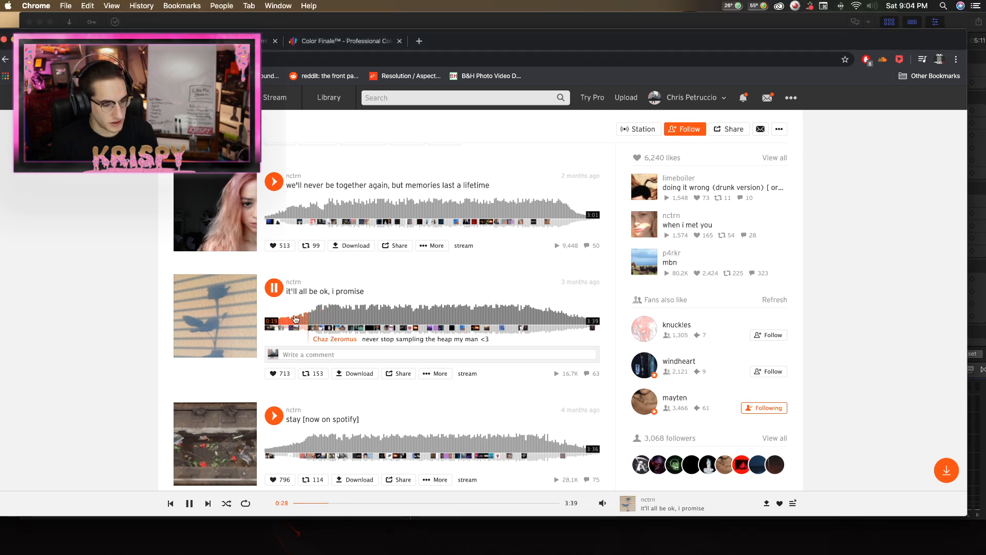
{"action": "left_click_drag", "start_coordinate": [678, 39], "coordinate": [0, 39]}
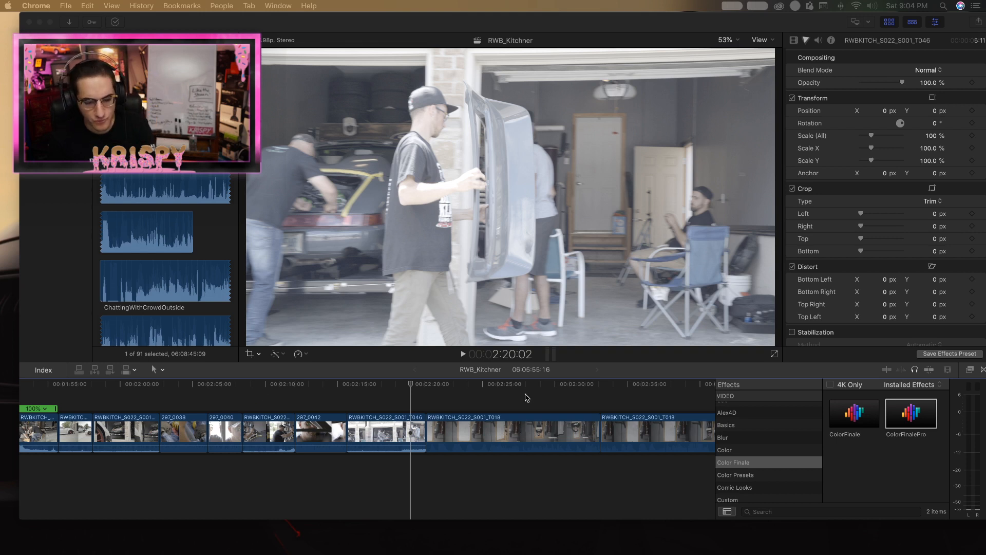
In Final Cut Pro, play the RWBKITCH_S022_S001_T018 door shot and pause it at 2:26:05 as the man opens the door.
{"action": "left_click", "coordinate": [436, 392]}
{"action": "key", "text": "space"}
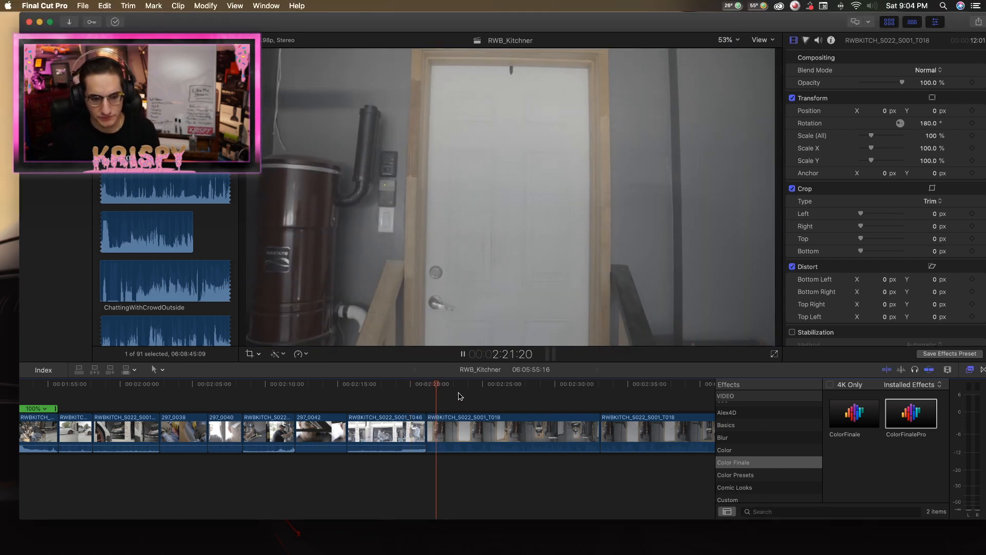
{"action": "key", "text": "b"}
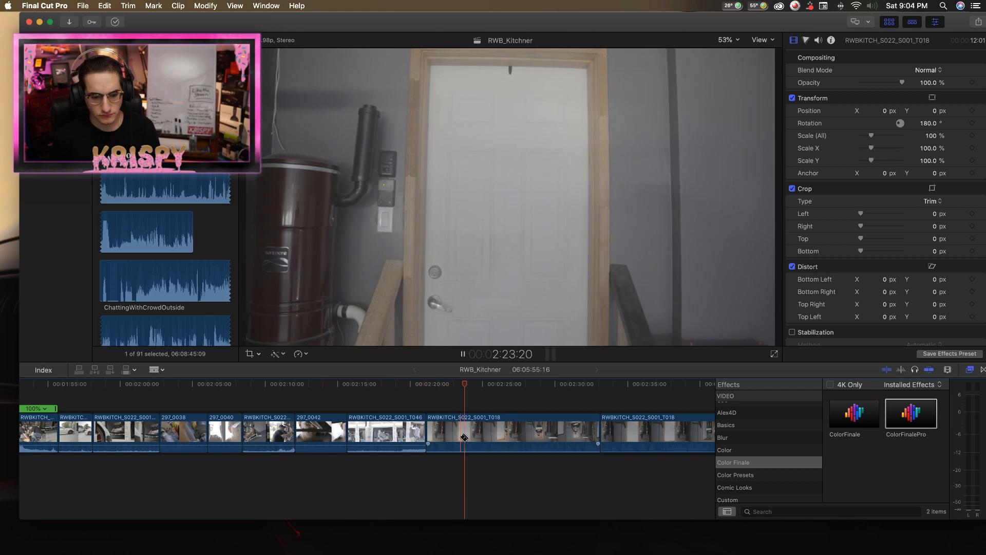
{"action": "key", "text": "a"}
{"action": "left_click", "coordinate": [466, 446]}
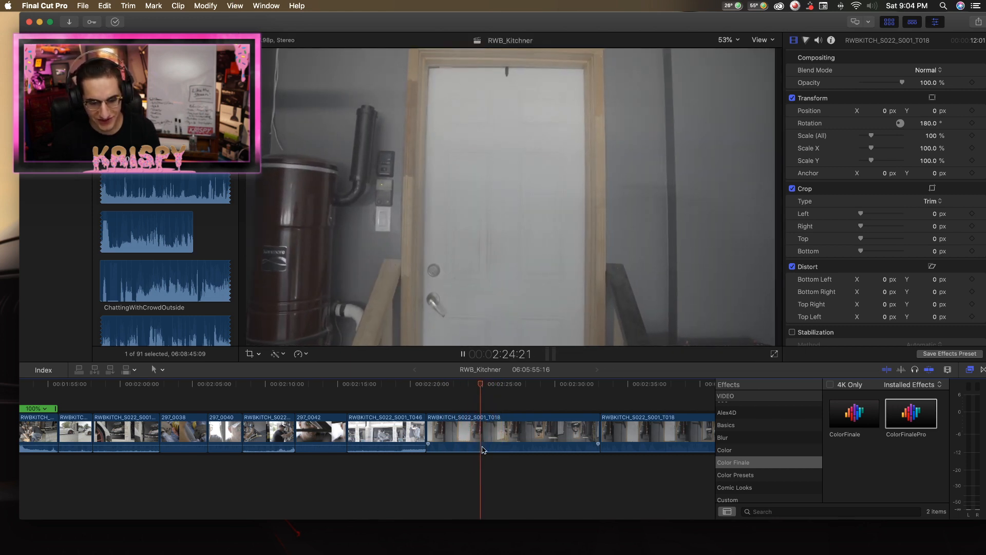
{"action": "scroll", "coordinate": [556, 451], "scroll_direction": "right", "scroll_amount": 3}
{"action": "key", "text": "space"}
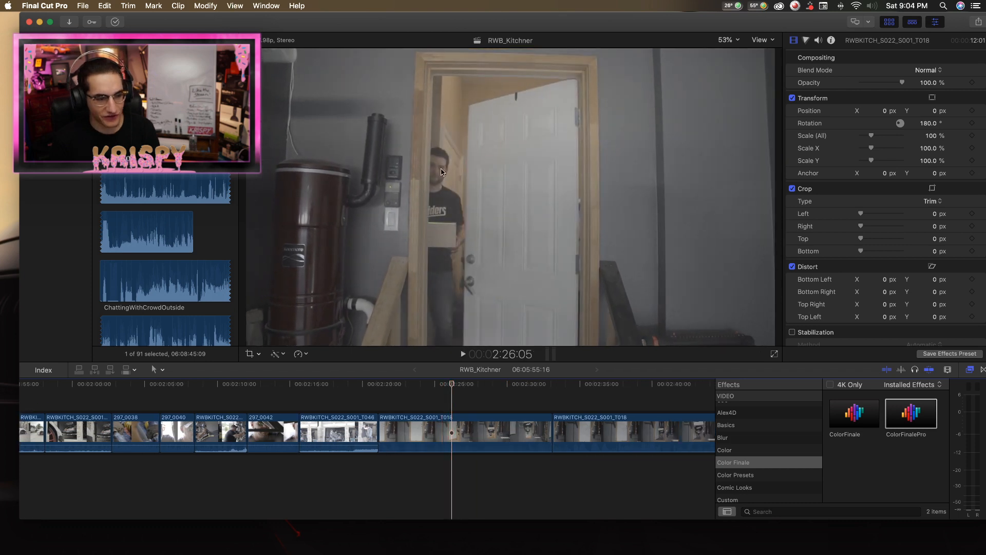
Magnify the viewer to 400% to inspect the man's face in the doorway, and return it to Fit.
{"action": "left_click", "coordinate": [735, 44]}
{"action": "left_click", "coordinate": [735, 45]}
{"action": "left_click", "coordinate": [735, 45]}
{"action": "left_click", "coordinate": [735, 122]}
{"action": "left_click_drag", "start_coordinate": [761, 198], "coordinate": [758, 195]}
{"action": "left_click", "coordinate": [725, 39]}
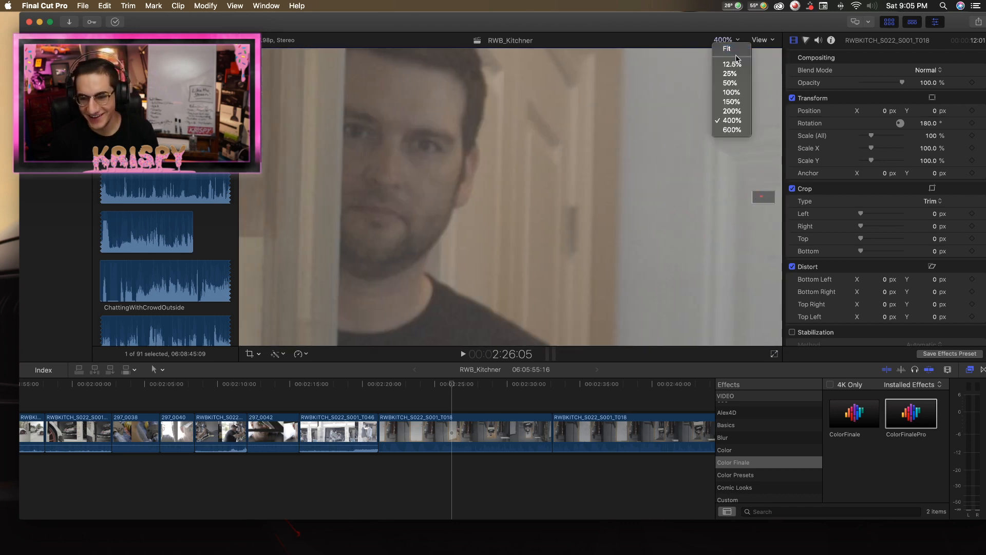
{"action": "left_click", "coordinate": [727, 57]}
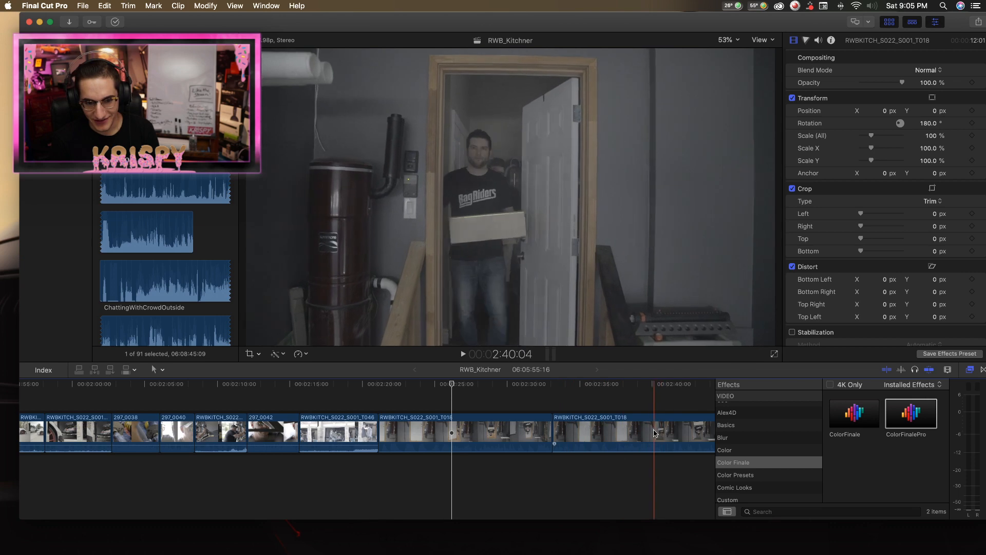
Delete the first of the two RWBKITCH_S022_S001_T018 door clips from the timeline.
{"action": "left_click", "coordinate": [524, 433]}
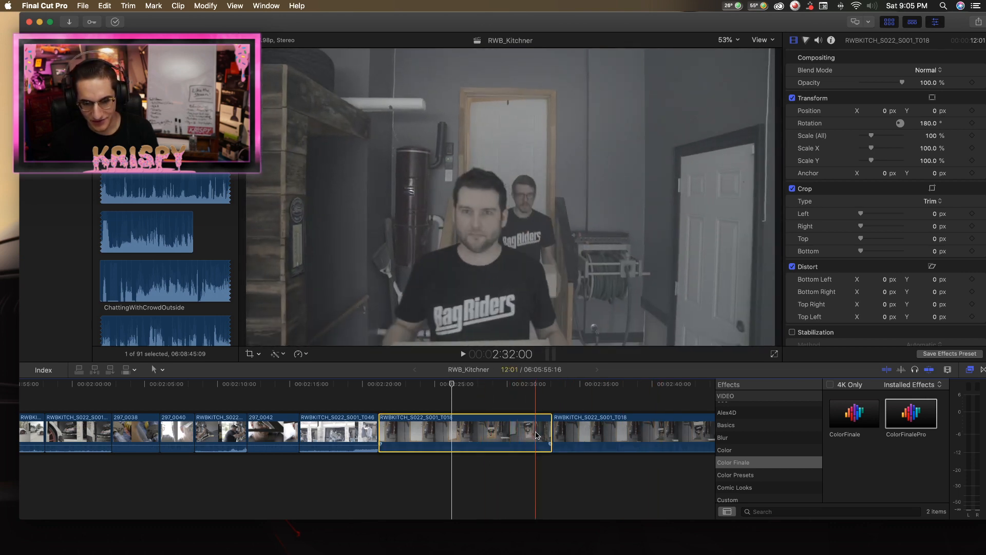
{"action": "key", "text": "Delete"}
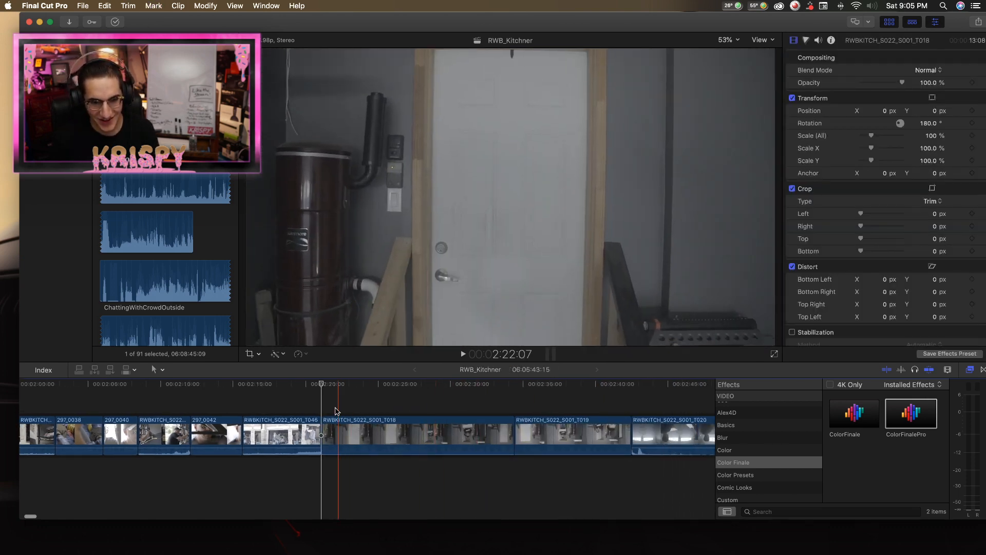
{"action": "key", "text": "super+z"}
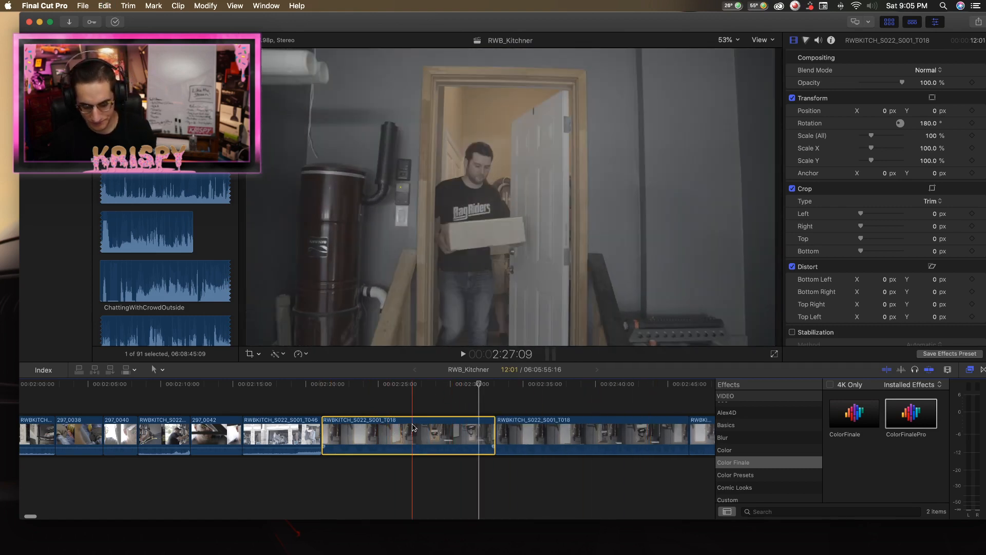
{"action": "key", "text": "Delete"}
Play the remaining RWBKITCH_S022_S001_T018 door shot and trim its end so the clip lasts 11:13.
{"action": "key", "text": "space"}
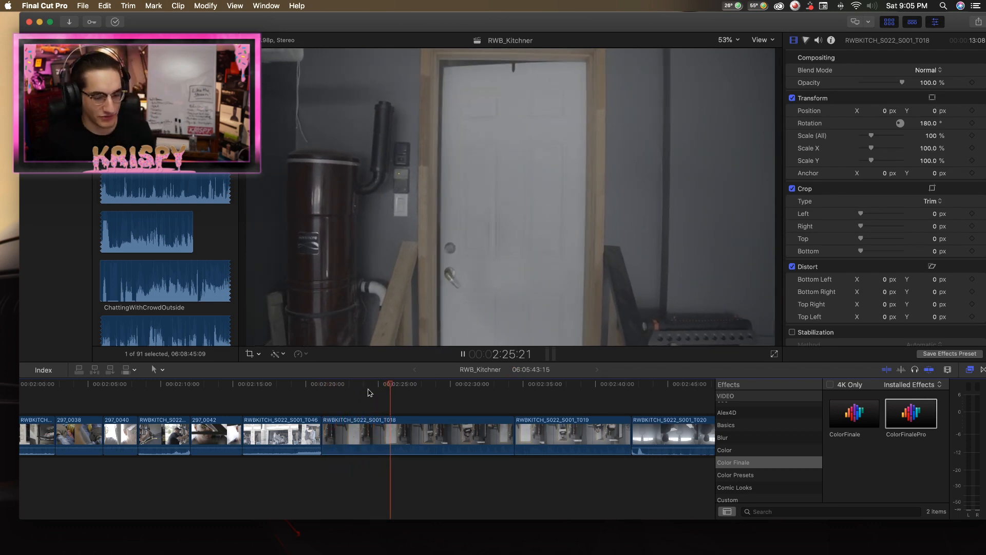
{"action": "left_click", "coordinate": [332, 388]}
{"action": "key", "text": "space"}
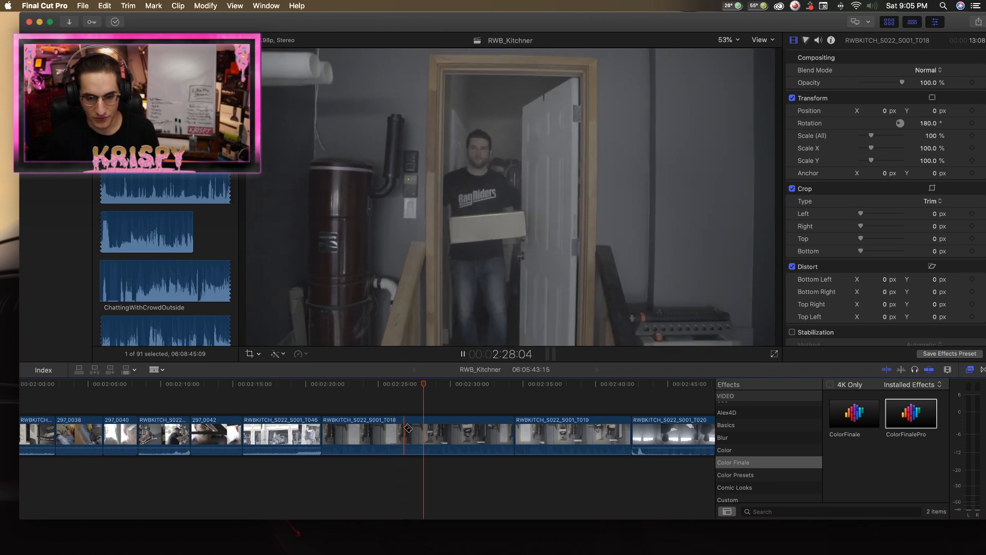
{"action": "key", "text": "space"}
{"action": "key", "text": "space"}
{"action": "key", "text": "a"}
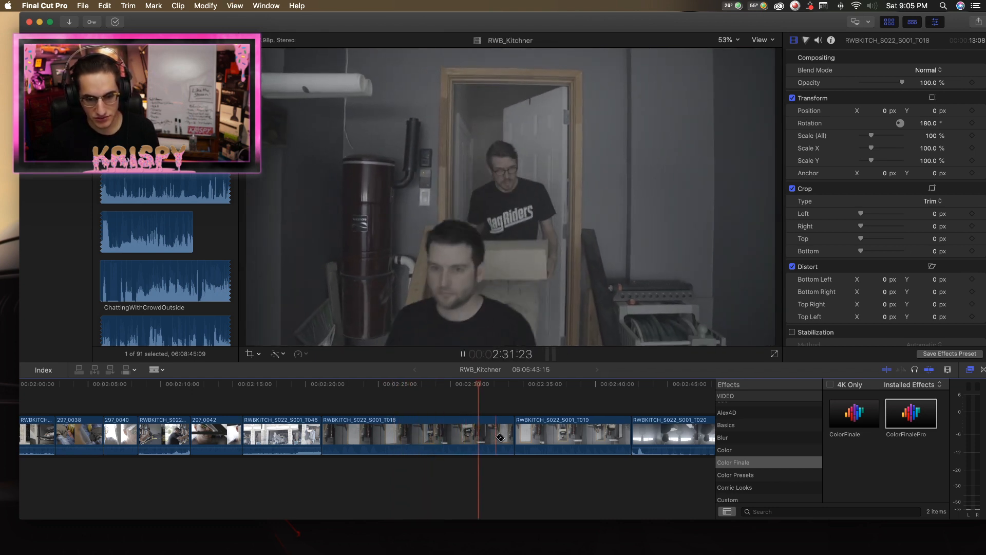
{"action": "key", "text": "space"}
{"action": "key", "text": "space"}
{"action": "left_click_drag", "start_coordinate": [508, 436], "coordinate": [487, 436]}
{"action": "key", "text": "space"}
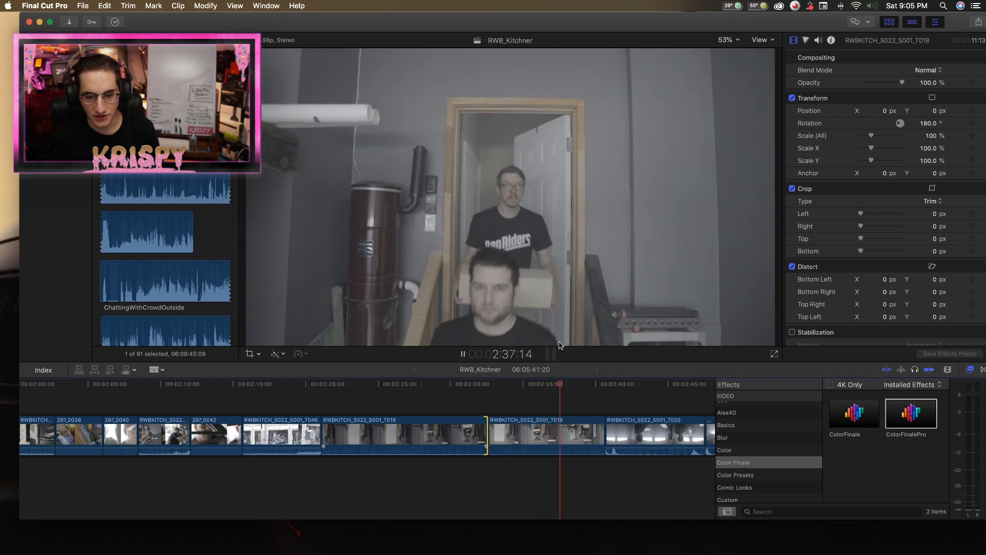
Stop playback and delete the remaining RWBKITCH_S022_S001_T018 clip from the timeline.
{"action": "key", "text": "space"}
{"action": "left_click", "coordinate": [428, 431]}
{"action": "key", "text": "BackSpace"}
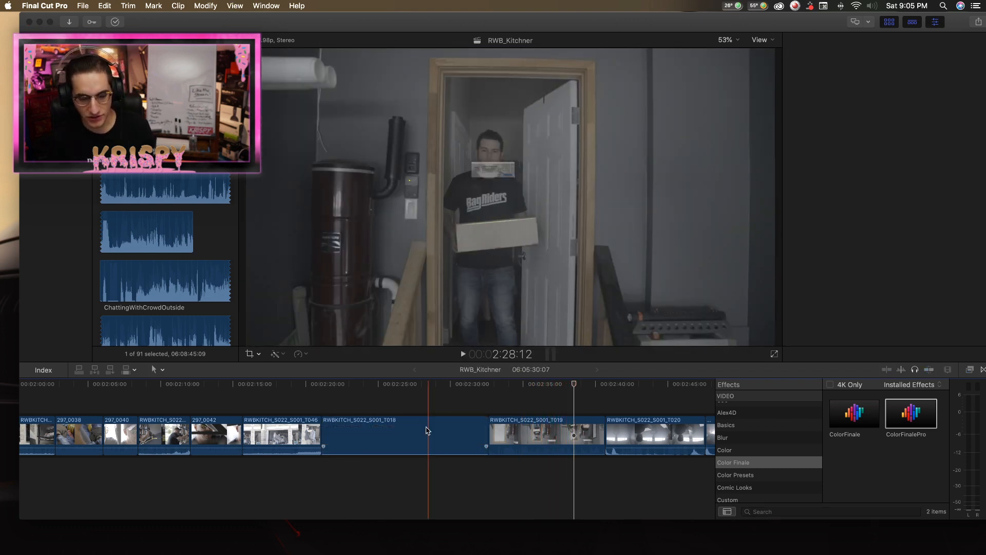
{"action": "key", "text": "Return"}
{"action": "key", "text": "Up"}
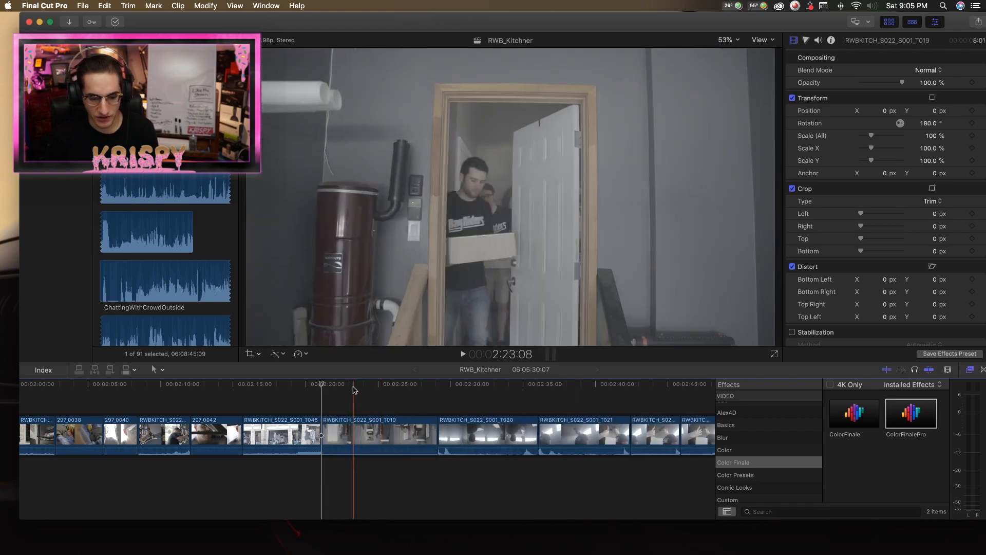
Review the cut from the RWBKITCH_S022_S001_T046 garage shot into RWBKITCH_S022_S001_T019, pausing at 2:24:09.
{"action": "left_click_drag", "start_coordinate": [322, 387], "coordinate": [380, 393]}
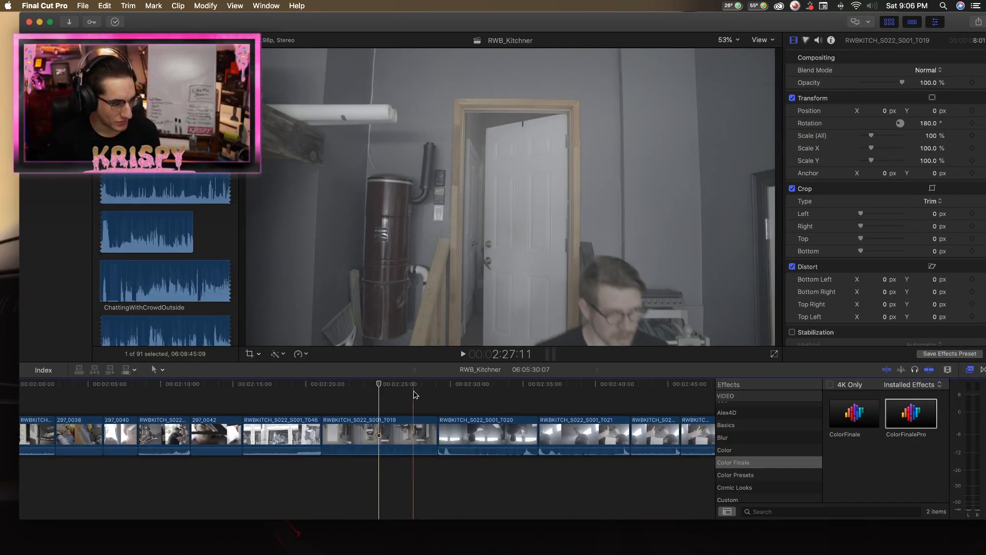
{"action": "scroll", "coordinate": [326, 386], "scroll_direction": "right", "scroll_amount": 1}
{"action": "left_click", "coordinate": [315, 387]}
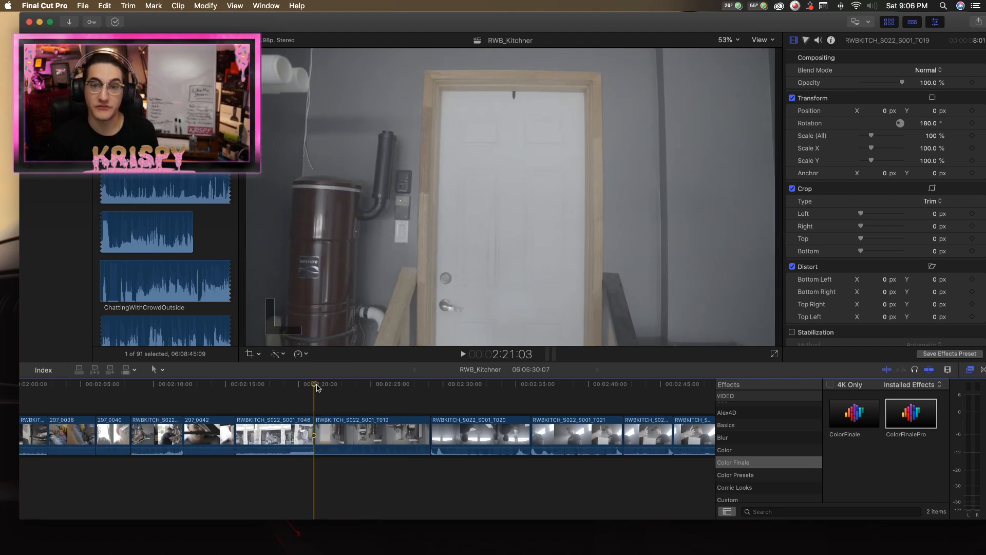
{"action": "left_click_drag", "start_coordinate": [315, 387], "coordinate": [304, 387]}
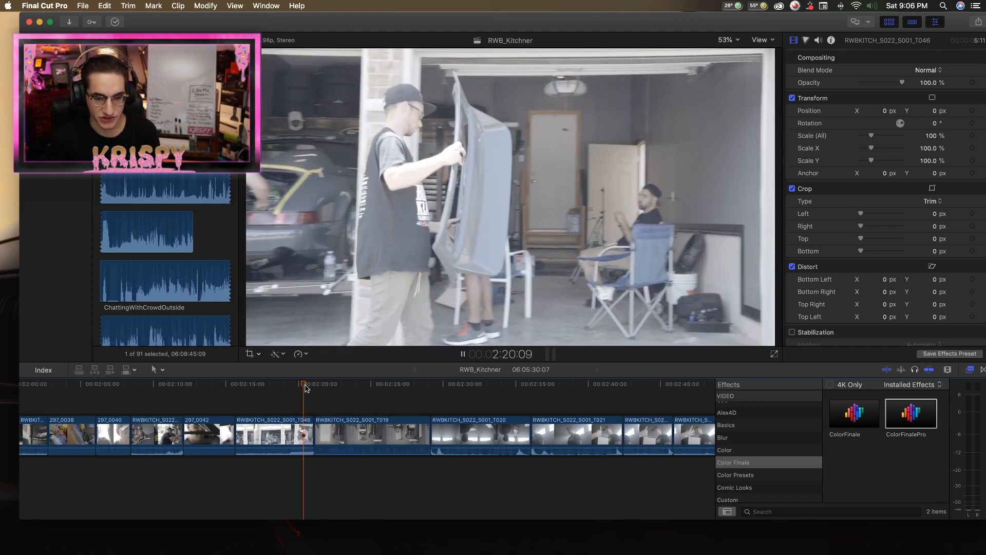
{"action": "key", "text": "space"}
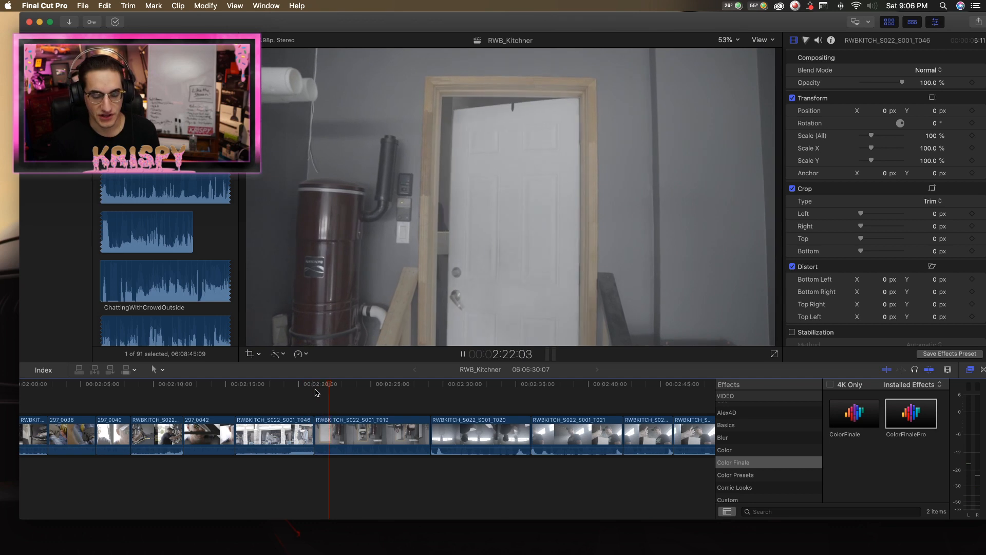
{"action": "left_click", "coordinate": [344, 434]}
{"action": "key", "text": "space"}
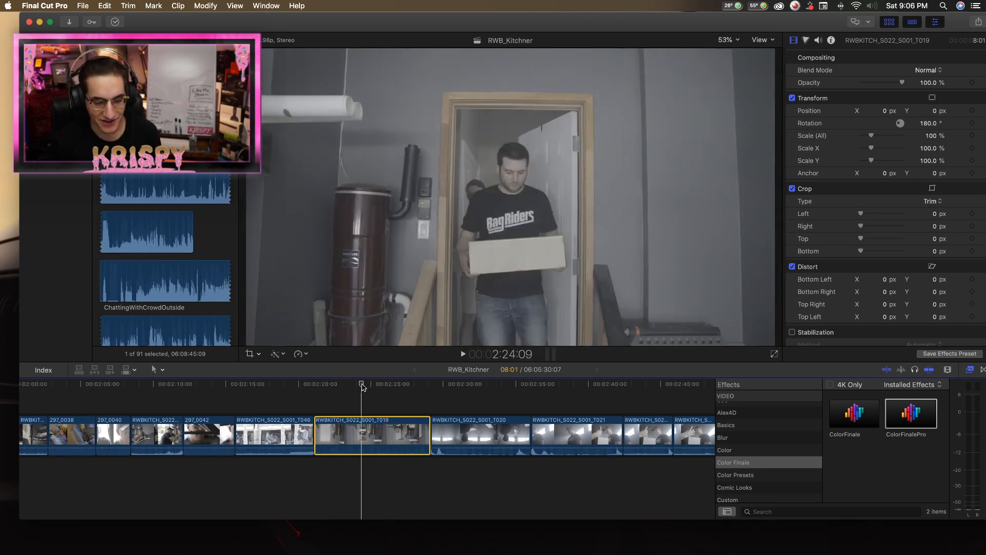
Play the start of the RWBKITCH_S022_S001_T020 silhouette shot and pause at 2:31:02.
{"action": "left_click", "coordinate": [431, 388]}
{"action": "key", "text": "space"}
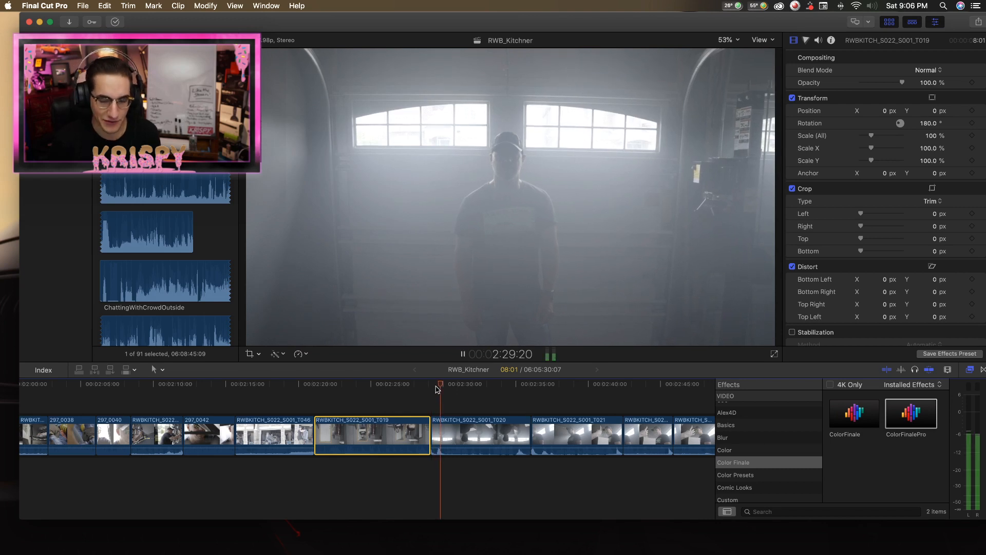
{"action": "key", "text": "space"}
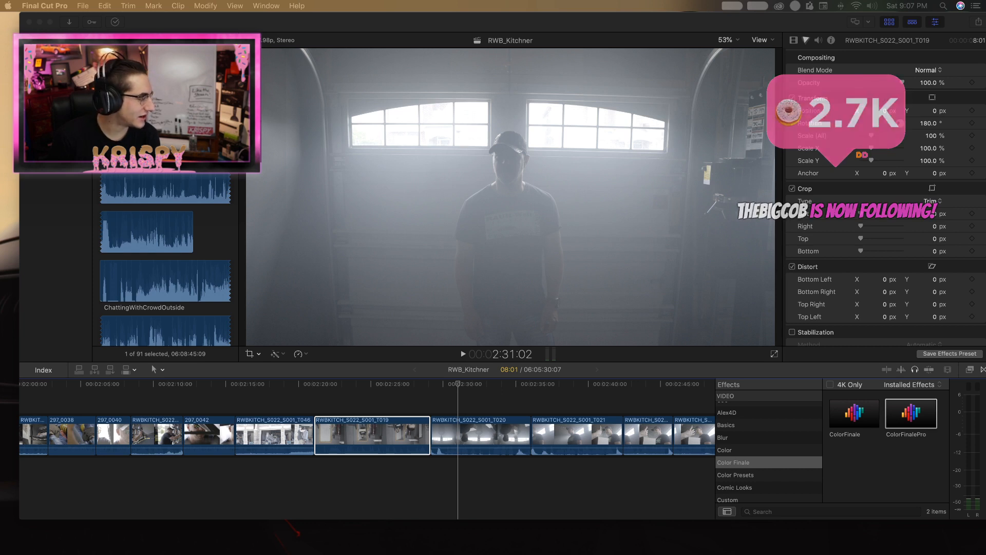
Switch to Chrome, browse the Mitsubishi Legnum VR4 images, preview the 2023 Galant VR-4 and 1999 Legnum VR-4 pictures, and put the window away.
{"action": "left_click_drag", "start_coordinate": [1, 35], "coordinate": [695, 23]}
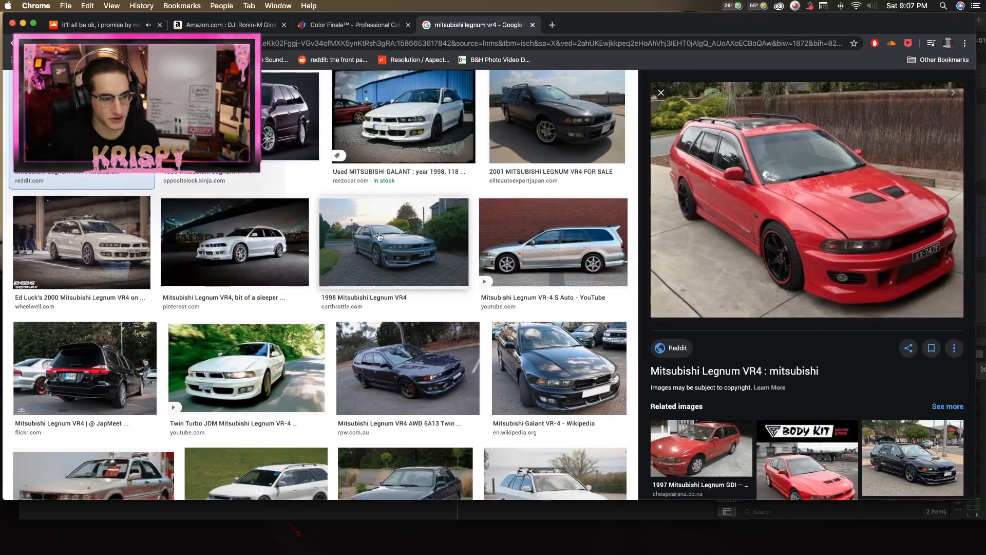
{"action": "scroll", "coordinate": [379, 213], "scroll_direction": "up", "scroll_amount": 5}
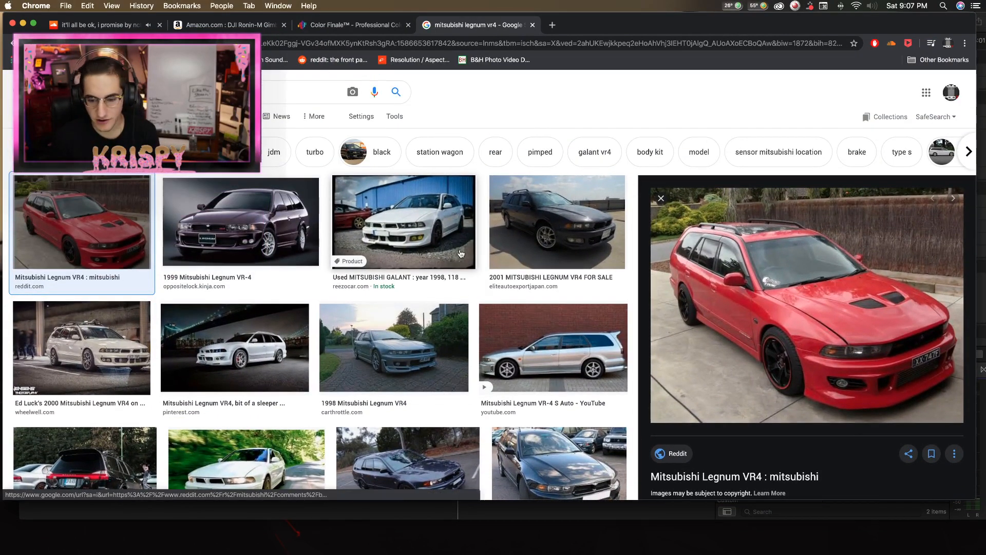
{"action": "scroll", "coordinate": [467, 254], "scroll_direction": "down", "scroll_amount": 8}
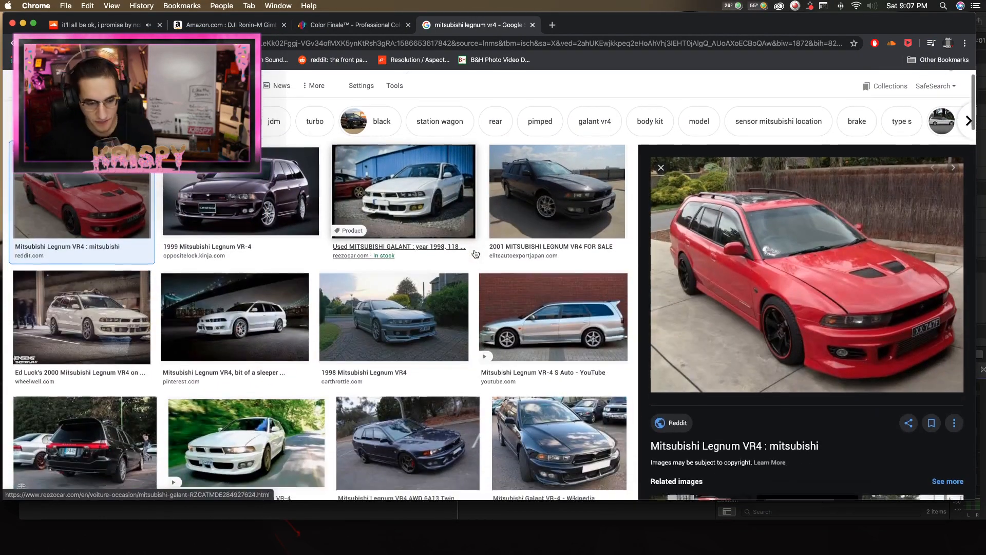
{"action": "scroll", "coordinate": [472, 256], "scroll_direction": "down", "scroll_amount": 3}
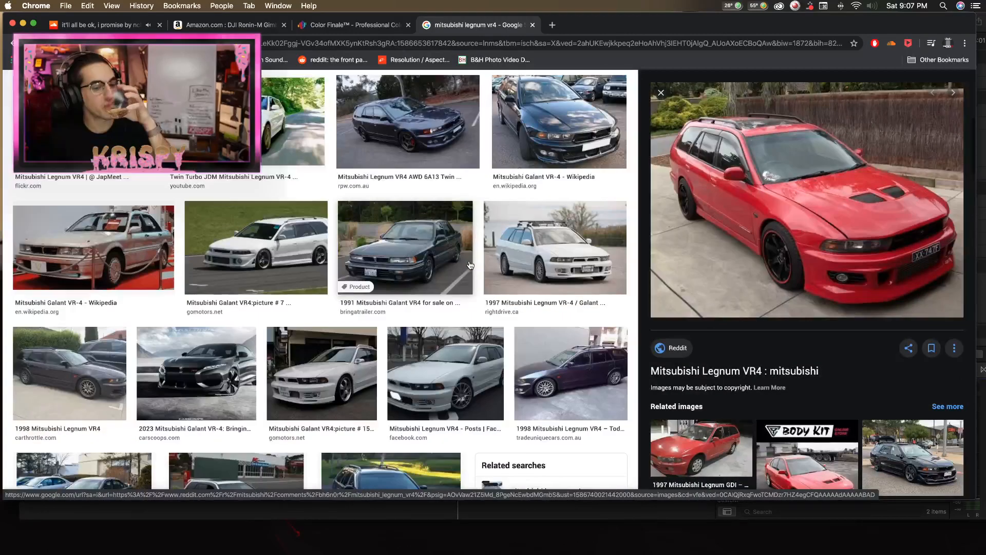
{"action": "scroll", "coordinate": [466, 269], "scroll_direction": "up", "scroll_amount": 1}
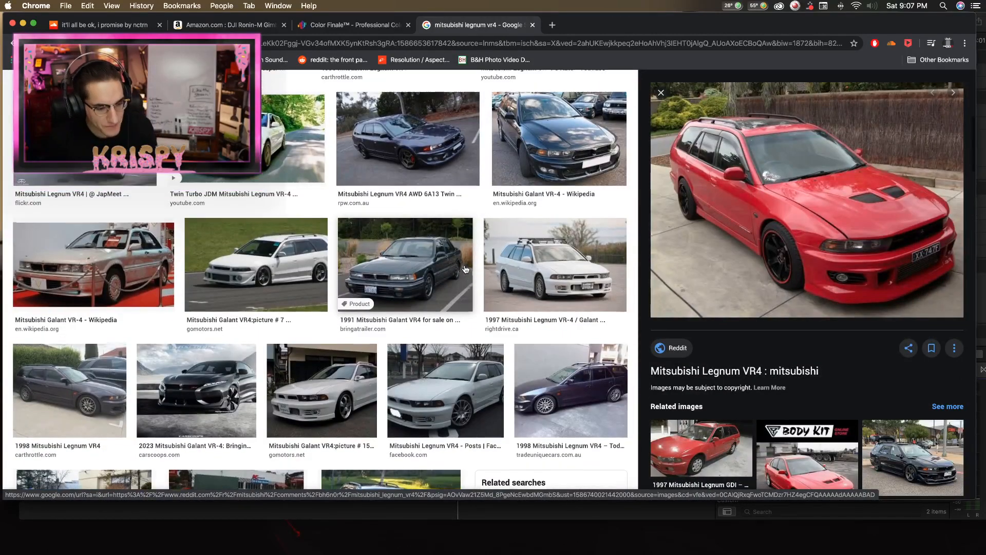
{"action": "left_click", "coordinate": [200, 396]}
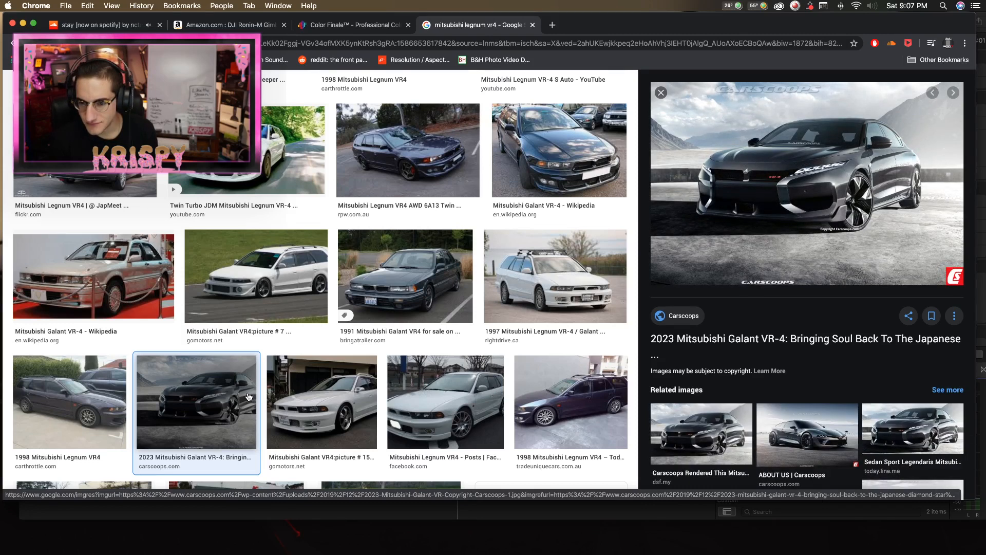
{"action": "scroll", "coordinate": [248, 396], "scroll_direction": "up", "scroll_amount": 6}
{"action": "left_click", "coordinate": [224, 216]}
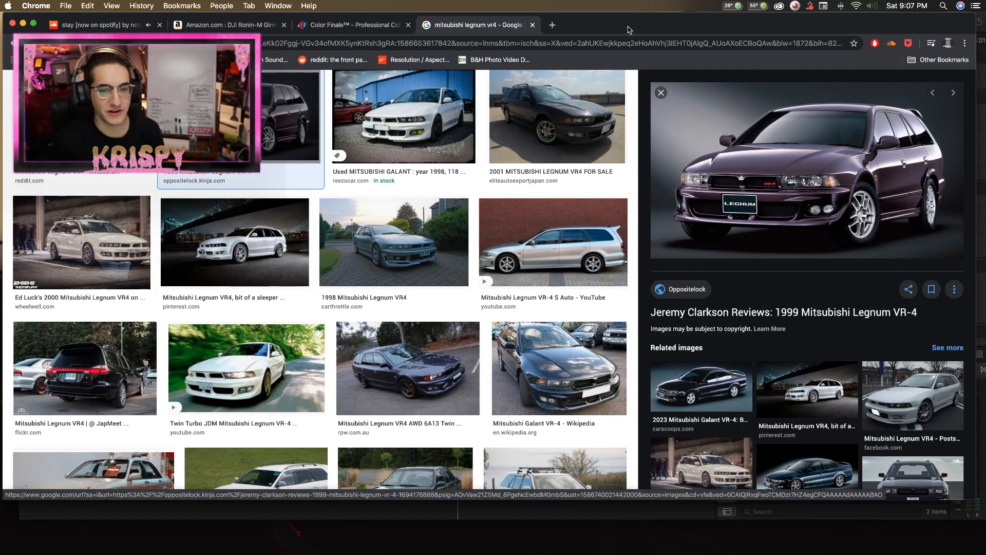
{"action": "key", "text": "cmd+m"}
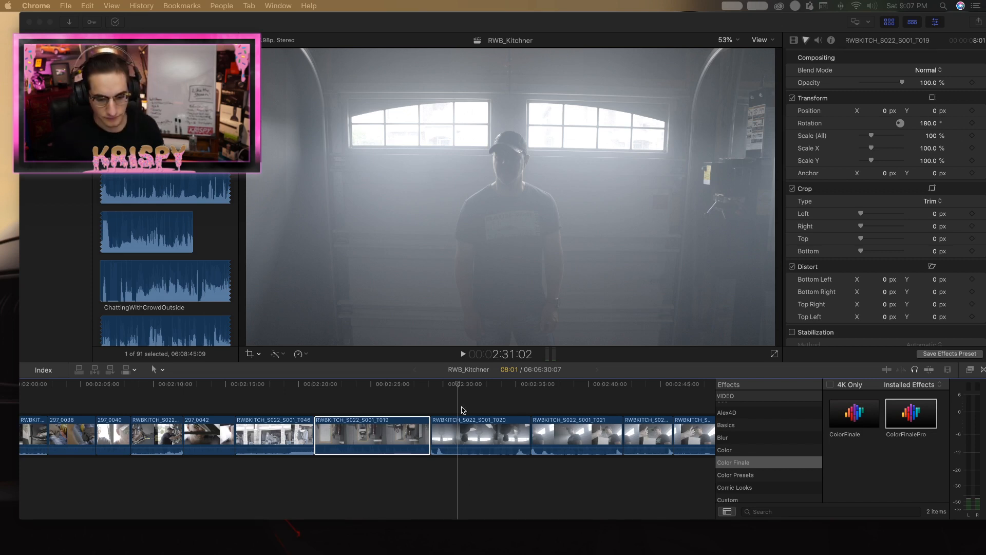
In Final Cut Pro, replay the RWBKITCH_S022_S001_T020 shot from its start to find where to cut its opening.
{"action": "left_click", "coordinate": [432, 386]}
{"action": "key", "text": "l"}
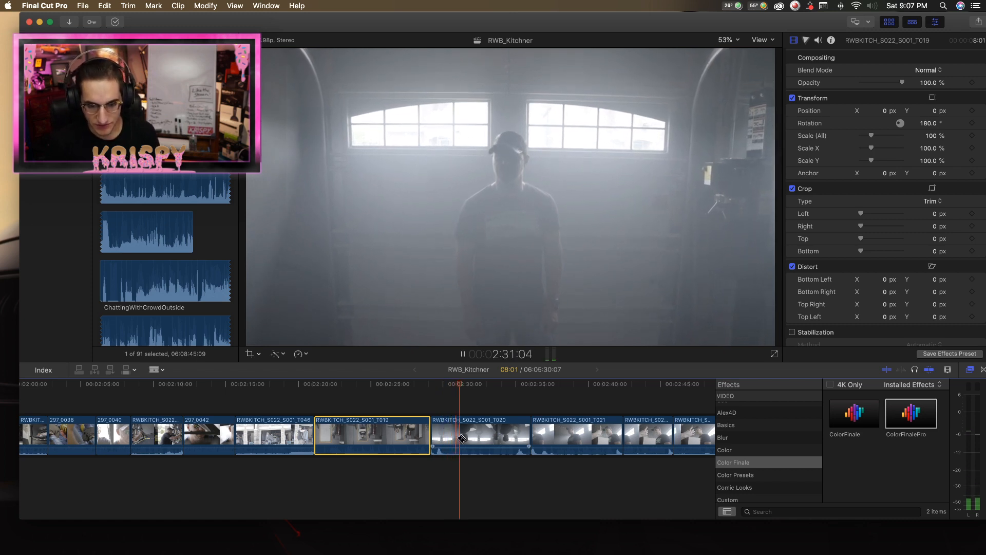
{"action": "key", "text": "b"}
{"action": "key", "text": "a"}
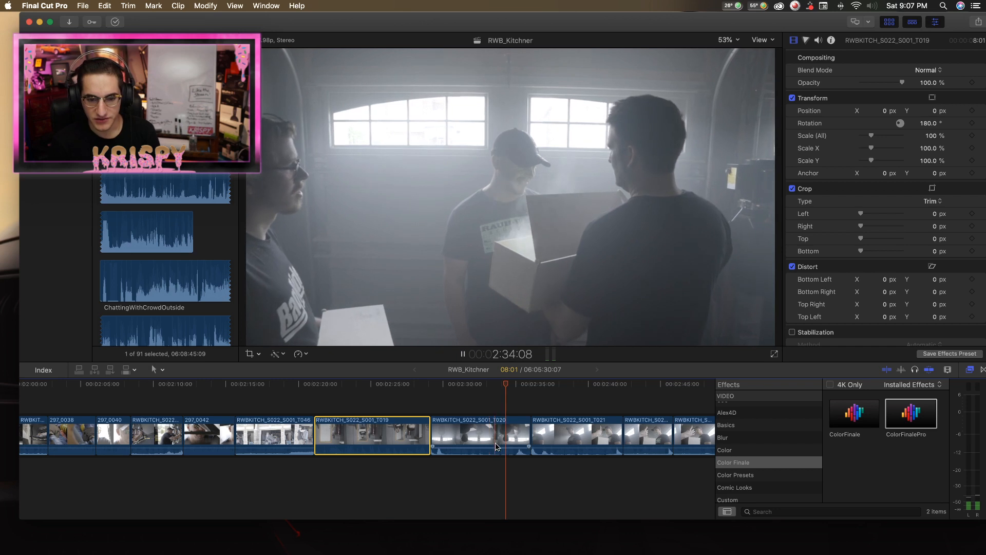
{"action": "key", "text": "b"}
{"action": "key", "text": "space"}
Split RWBKITCH_S022_S001_T020 01:14 after its start and delete the opening piece.
{"action": "key", "text": "space"}
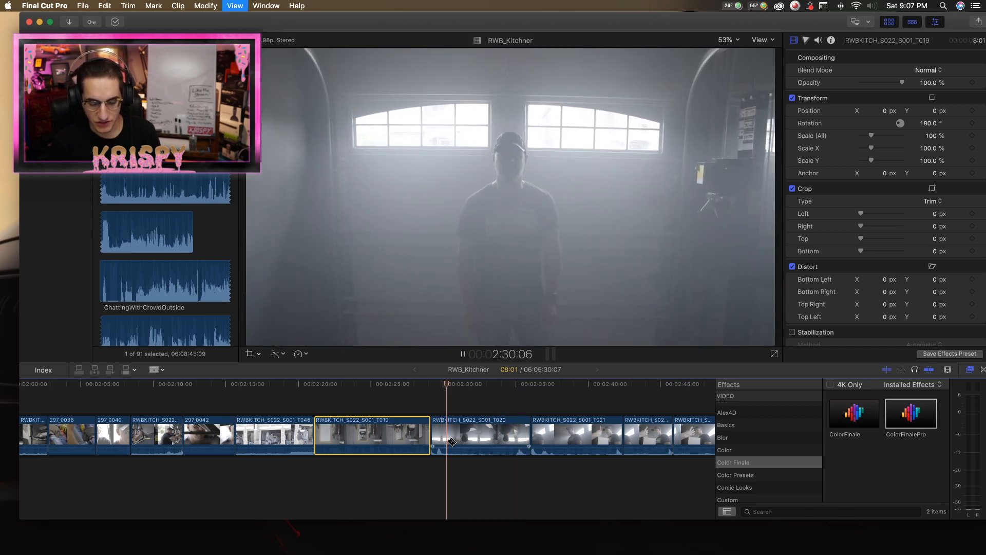
{"action": "key", "text": "space"}
{"action": "key", "text": "space"}
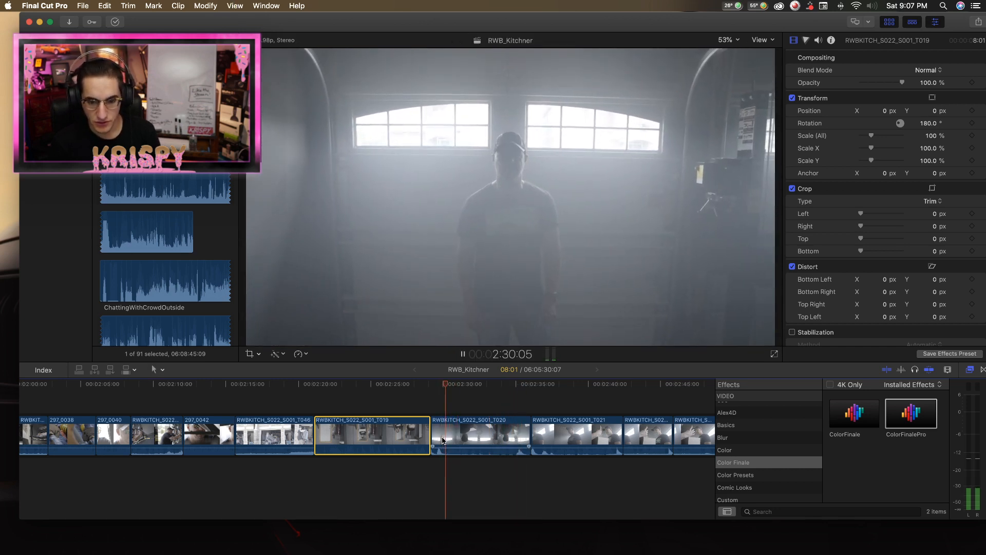
{"action": "key", "text": "space"}
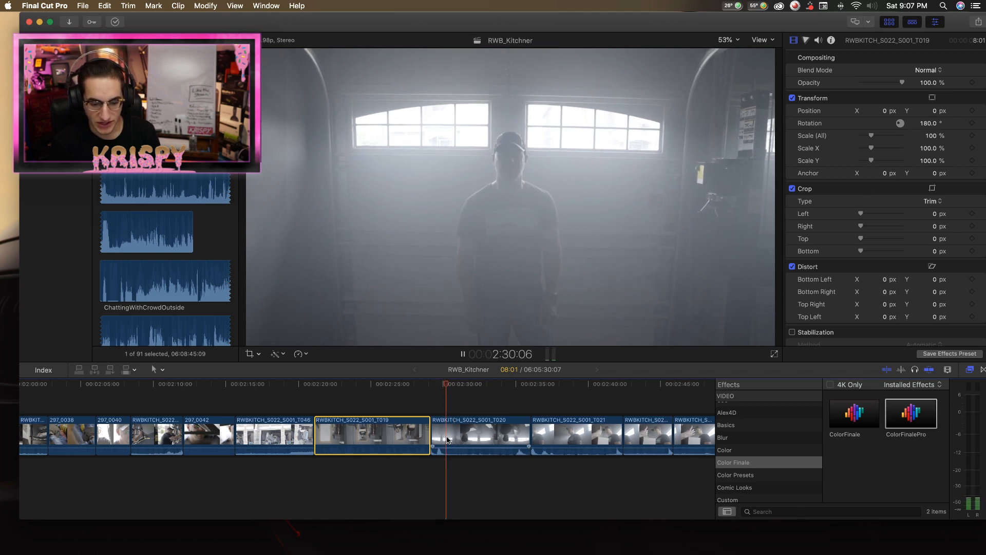
{"action": "left_click", "coordinate": [447, 436]}
{"action": "left_click", "coordinate": [447, 437]}
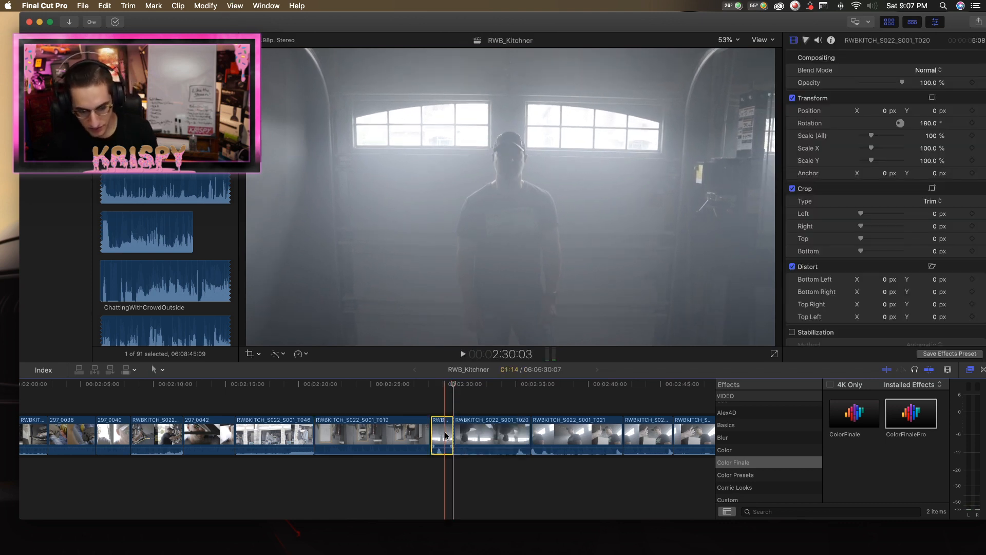
{"action": "key", "text": "Delete"}
Play the shortened RWBKITCH_S022_S001_T020 shot and set the playhead at 2:32:04, where the men hold the boxes.
{"action": "key", "text": "space"}
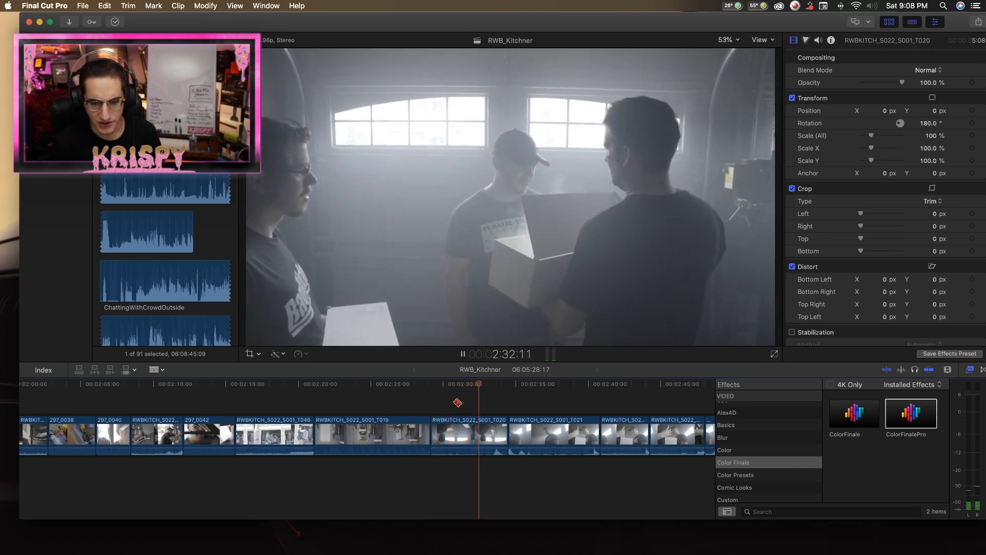
{"action": "key", "text": "b"}
{"action": "key", "text": "space"}
{"action": "key", "text": "a"}
{"action": "left_click", "coordinate": [482, 435]}
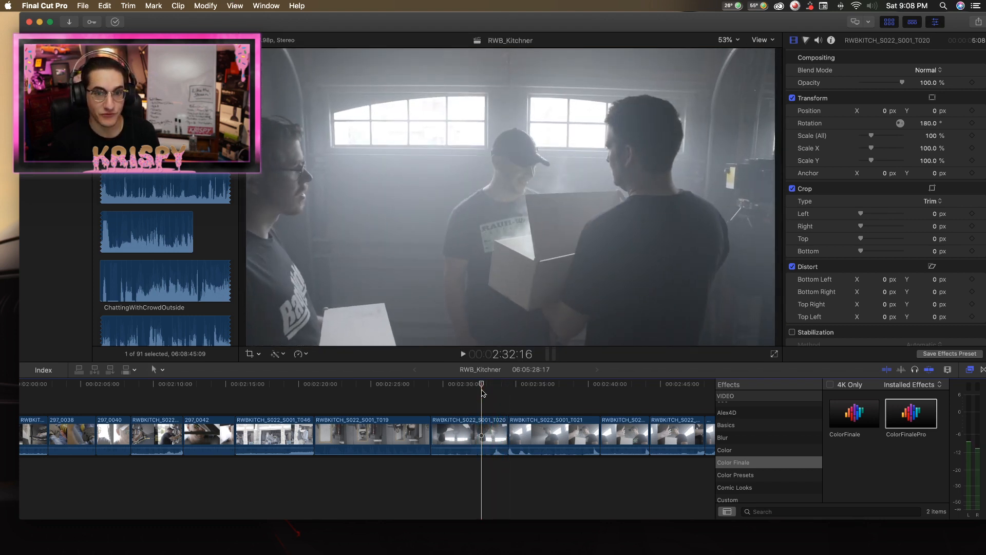
{"action": "left_click_drag", "start_coordinate": [479, 389], "coordinate": [474, 388]}
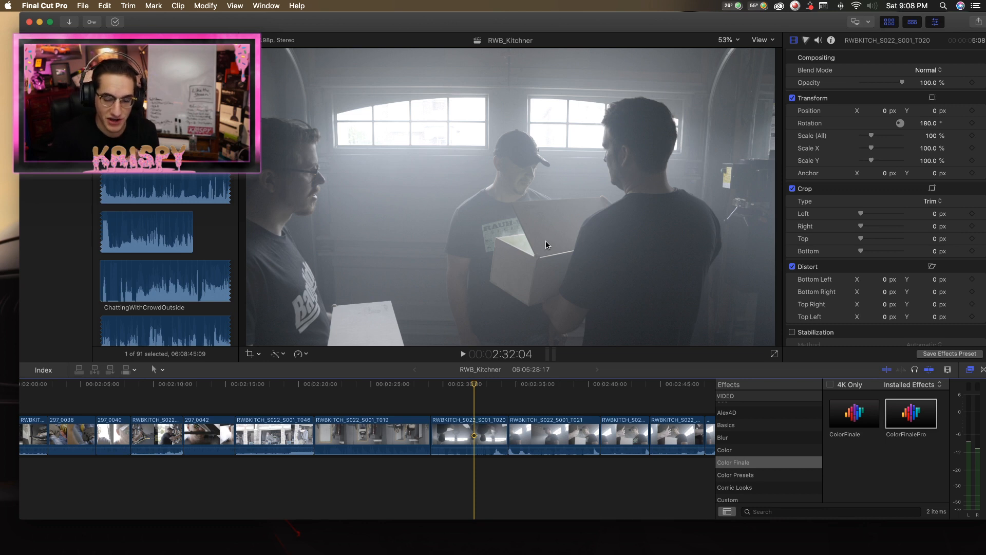
Trim the end of RWBKITCH_S022_S001_T020 so the clip lasts 5:06, and play across the cut into RWBKITCH_S022_S001_T021.
{"action": "key", "text": "space"}
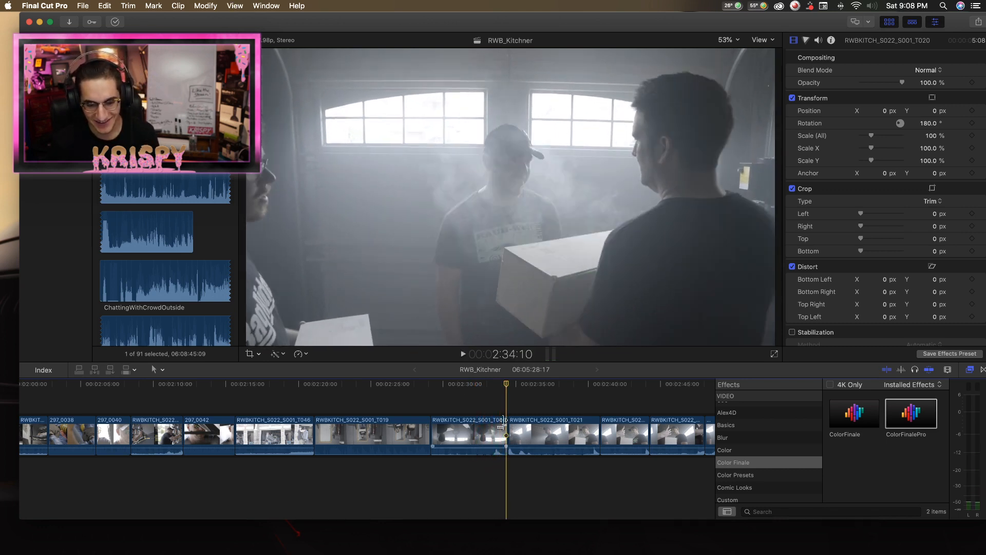
{"action": "key", "text": "space"}
{"action": "left_click", "coordinate": [506, 425]}
{"action": "key", "text": "space"}
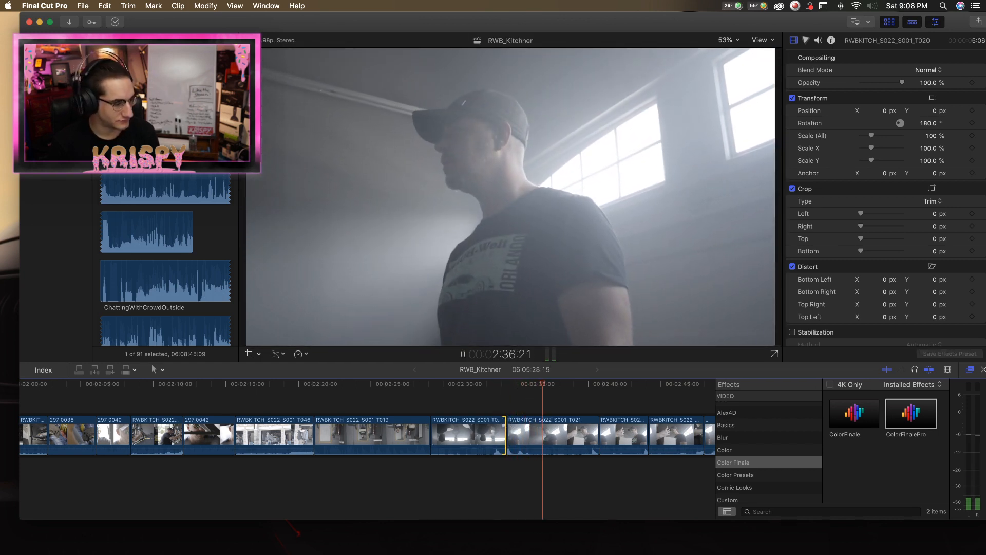
Replay the cut from RWBKITCH_S022_S001_T020 into RWBKITCH_S022_S001_T021 to find where to cut the opening of T021.
{"action": "key", "text": "space"}
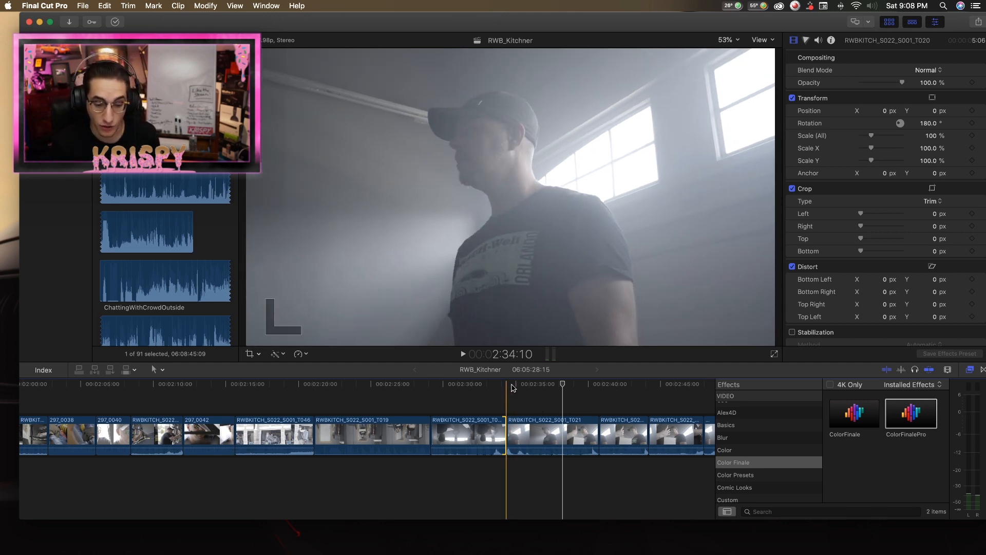
{"action": "left_click", "coordinate": [489, 405]}
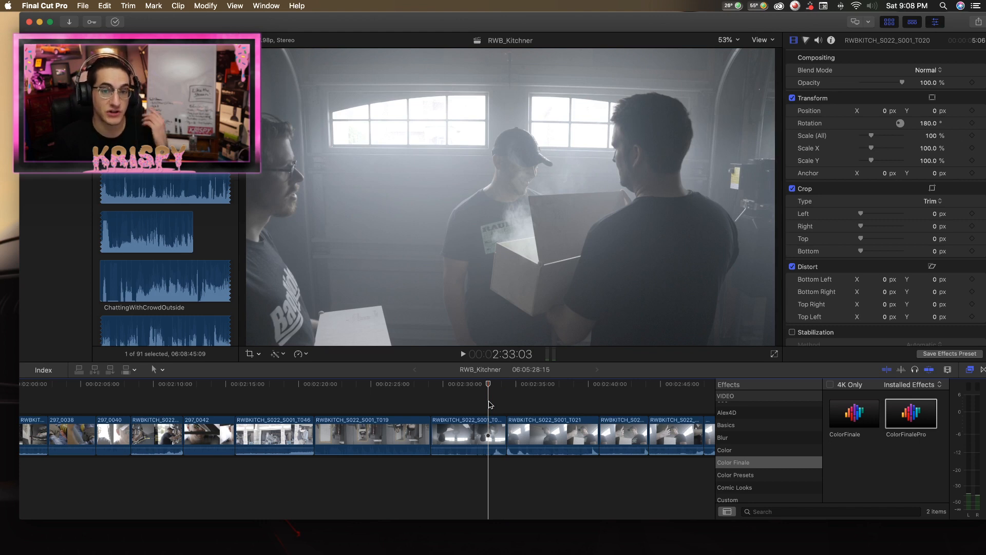
{"action": "left_click_drag", "start_coordinate": [489, 383], "coordinate": [510, 381]}
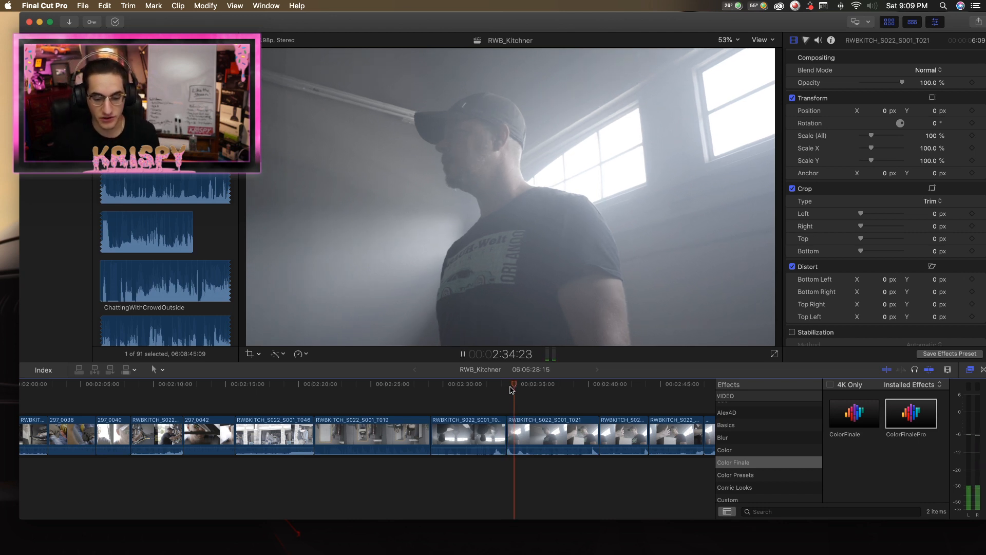
{"action": "key", "text": "b"}
{"action": "key", "text": "space"}
{"action": "key", "text": "a"}
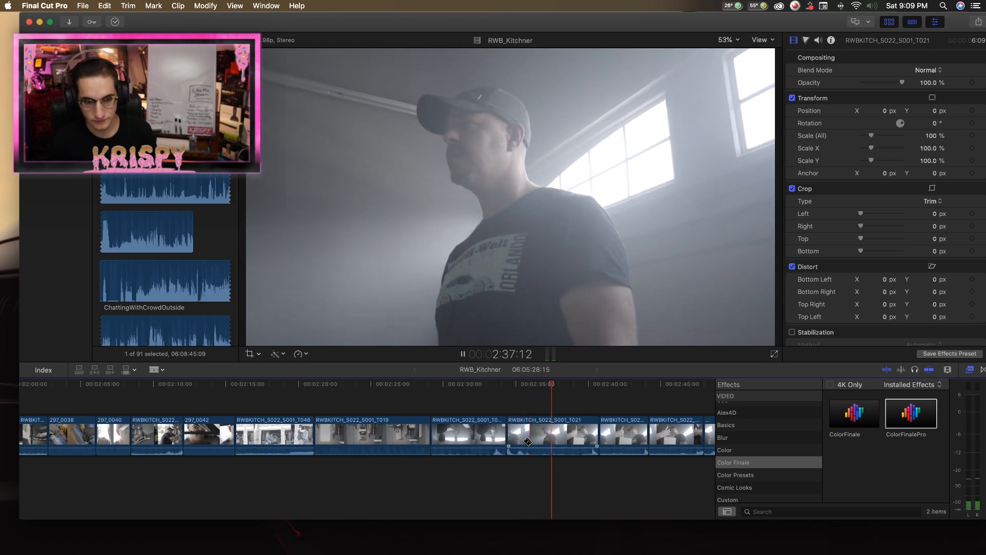
Split the first RWBKITCH_S022_S001_T021 clip 2:06 after its start and delete the opening piece.
{"action": "left_click", "coordinate": [532, 445]}
{"action": "key", "text": "space"}
{"action": "key", "text": "b"}
{"action": "scroll", "coordinate": [540, 436], "scroll_direction": "right", "scroll_amount": 1}
{"action": "left_click", "coordinate": [537, 434]}
{"action": "key", "text": "a"}
{"action": "left_click", "coordinate": [518, 435]}
{"action": "key", "text": "Delete"}
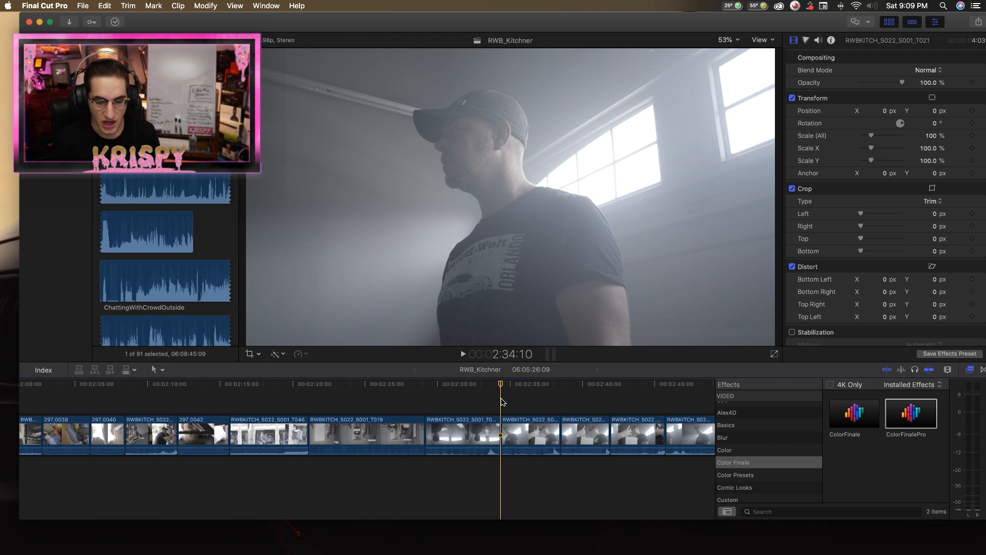
Play the shortened first RWBKITCH_S022_S001_T021 clip and continue into the next clip of the same take to check the transition.
{"action": "left_click", "coordinate": [519, 434]}
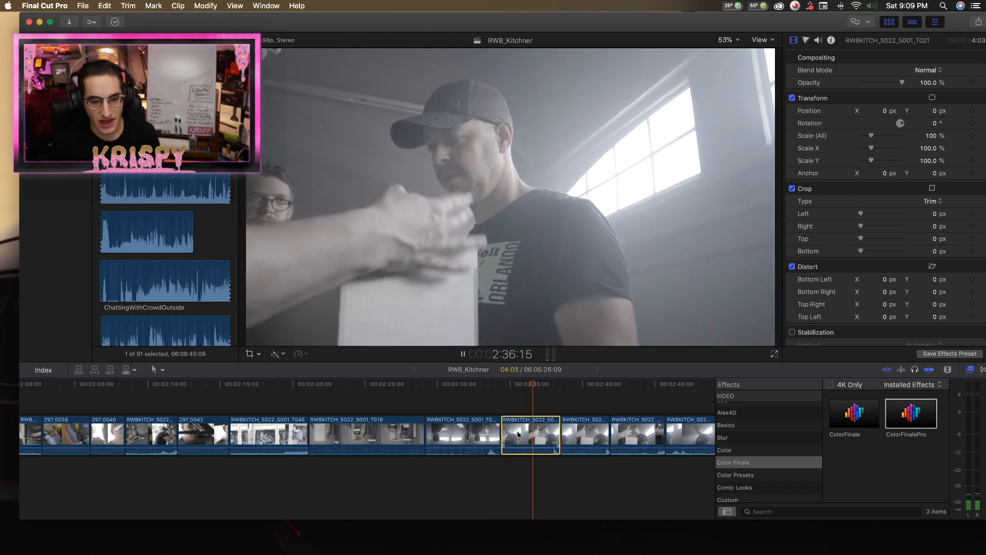
{"action": "key", "text": "space"}
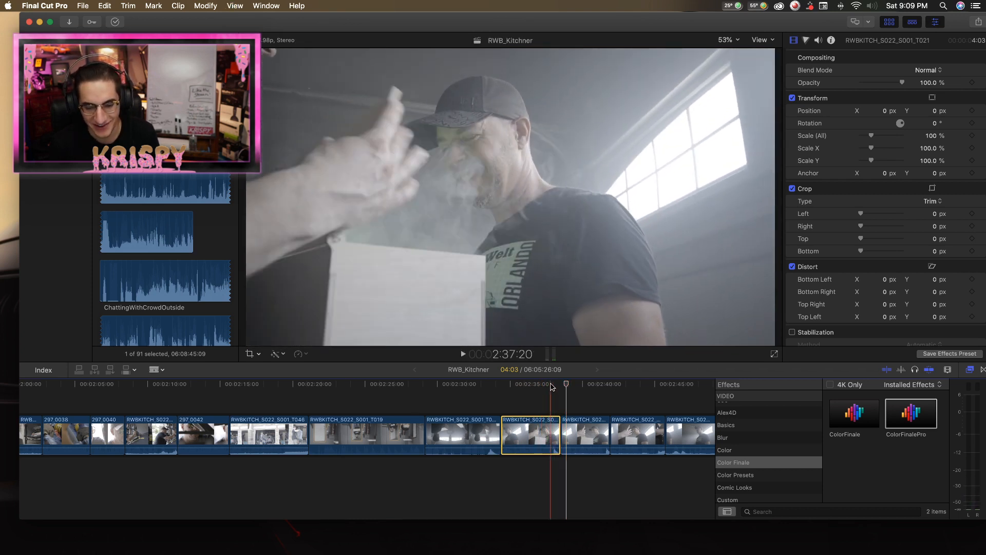
{"action": "mouse_move", "coordinate": [550, 387]}
{"action": "left_mouse_down"}
{"action": "mouse_move", "coordinate": [561, 387]}
{"action": "mouse_move", "coordinate": [526, 388]}
{"action": "mouse_move", "coordinate": [533, 389]}
{"action": "left_mouse_up"}
{"action": "key", "text": "a"}
{"action": "key", "text": "space"}
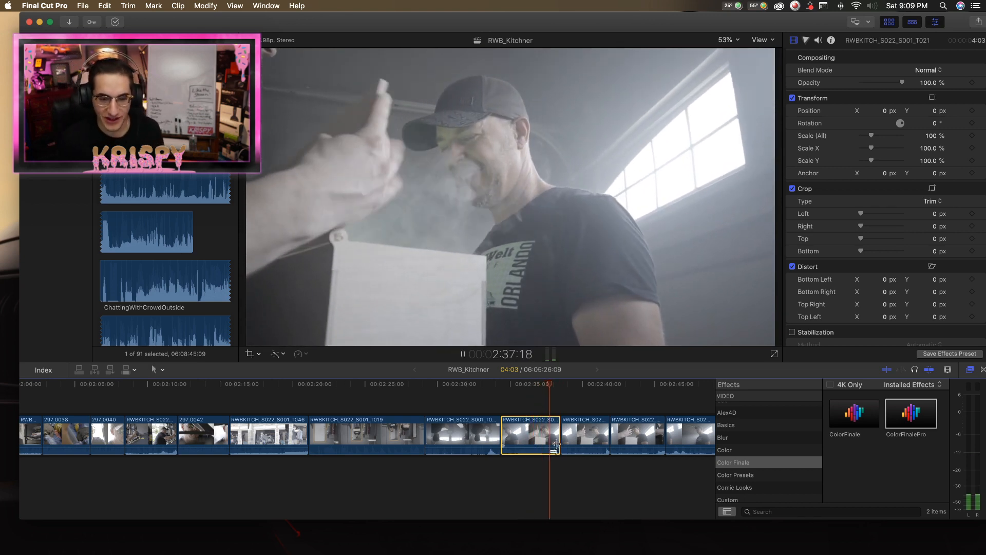
{"action": "key", "text": "Down"}
{"action": "key", "text": "space"}
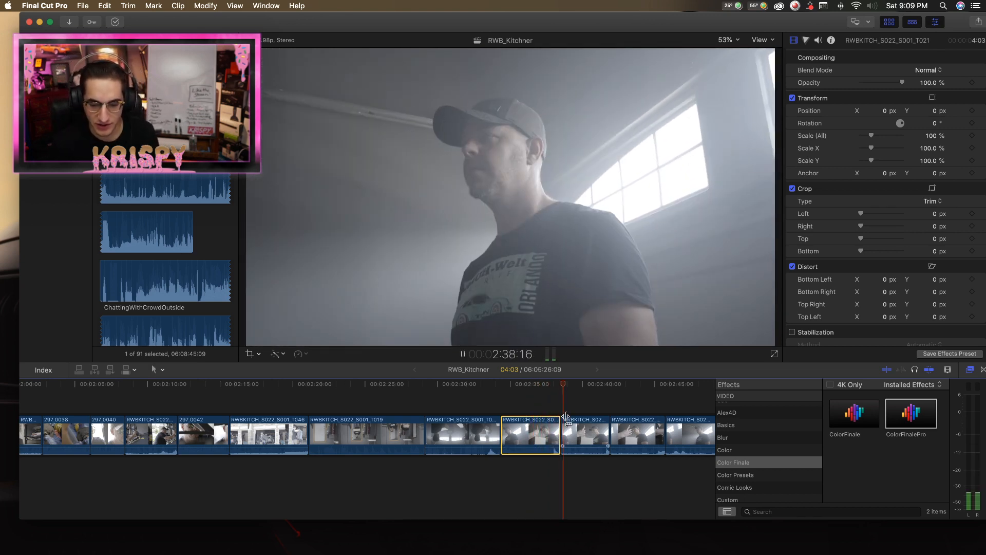
{"action": "left_click", "coordinate": [568, 432]}
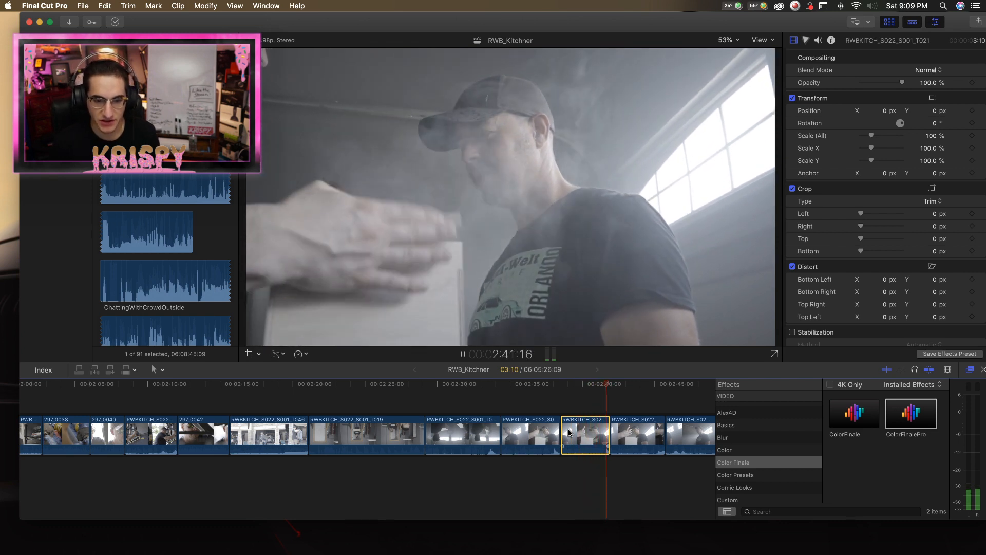
Compare the end of RWBKITCH_S022_S001_T020 with the shortened first RWBKITCH_S022_S001_T021 clip by replaying both around their cut.
{"action": "key", "text": "Up"}
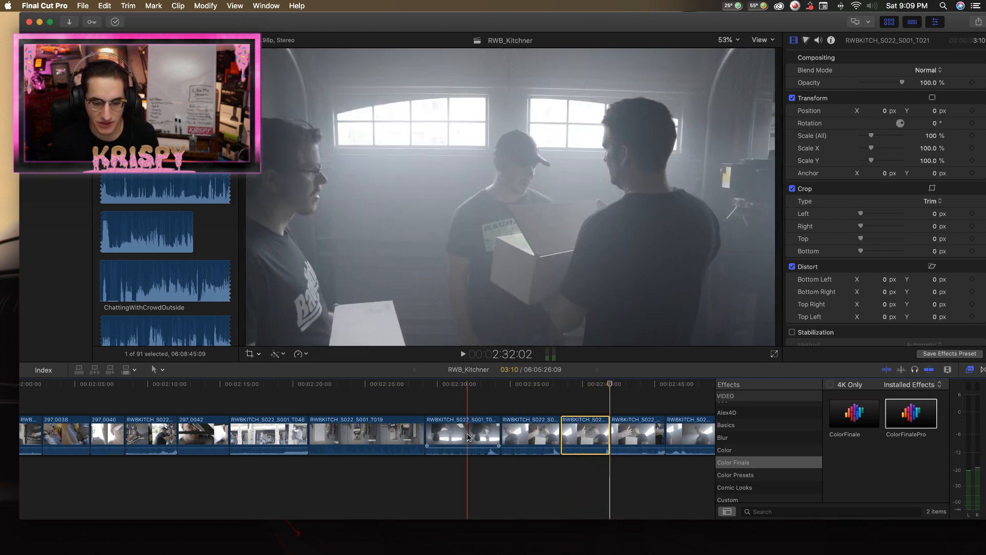
{"action": "key", "text": "space"}
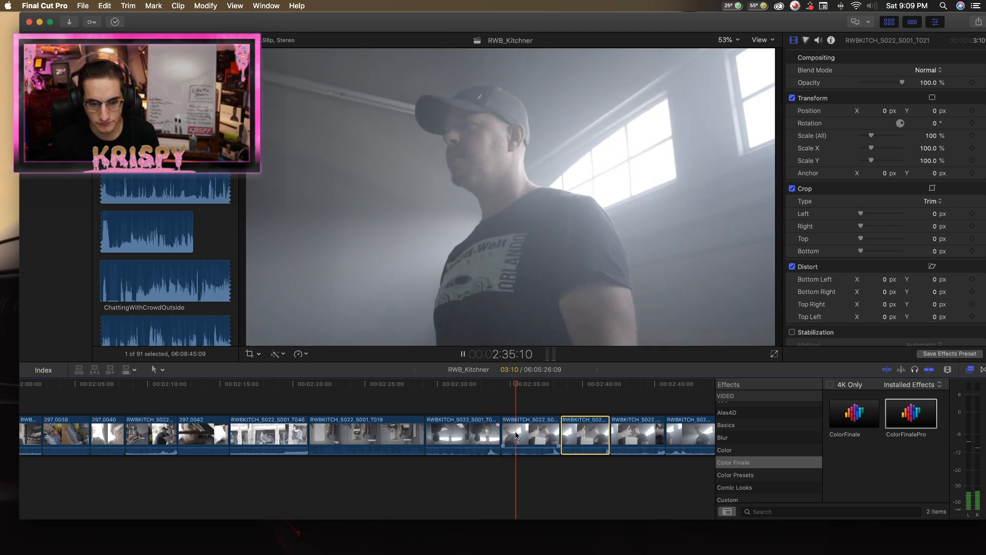
{"action": "left_click", "coordinate": [516, 436]}
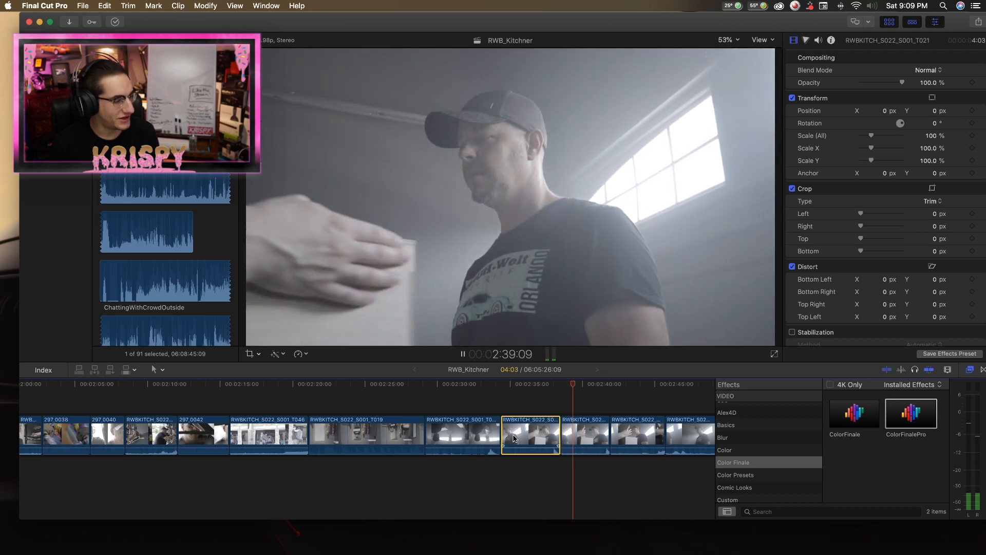
{"action": "left_click", "coordinate": [547, 436]}
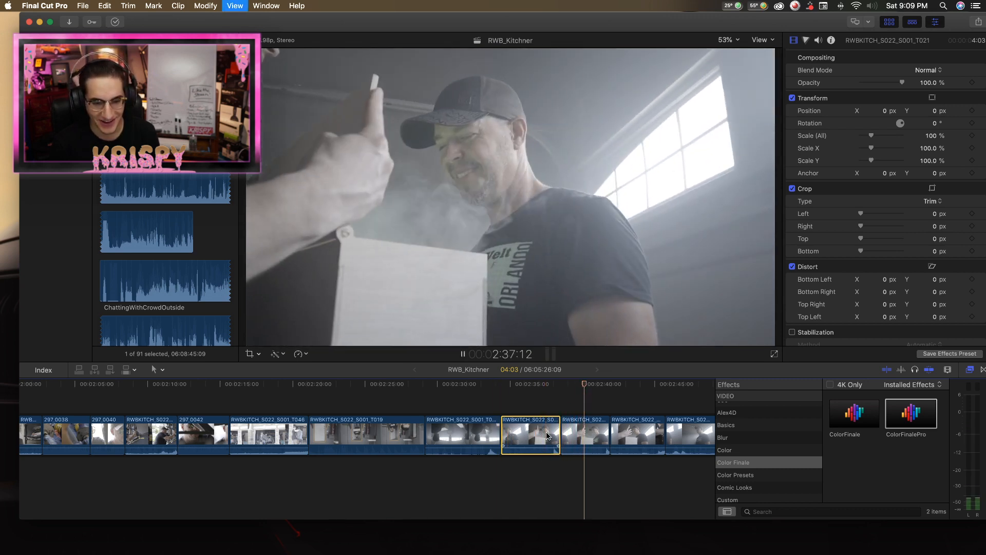
{"action": "left_click", "coordinate": [493, 434]}
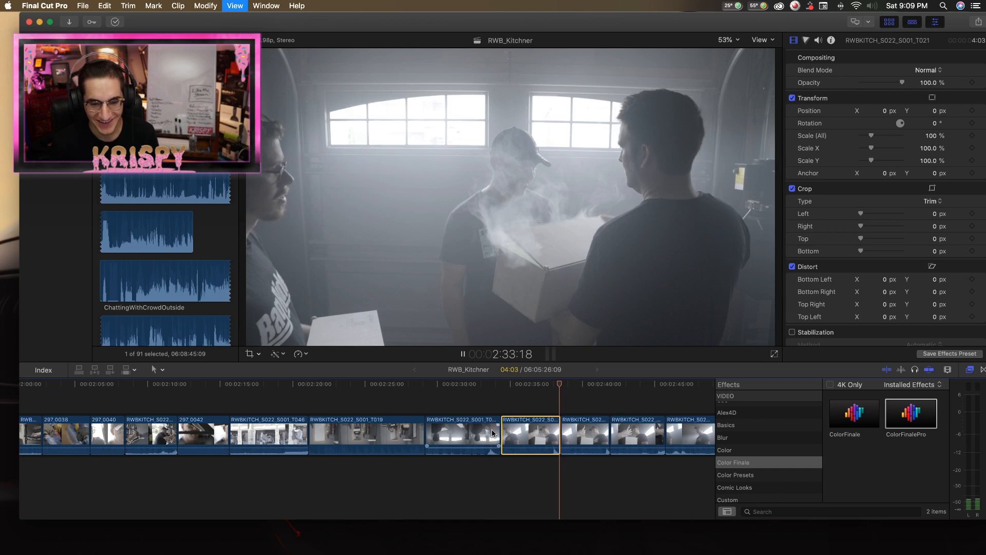
{"action": "key", "text": "space"}
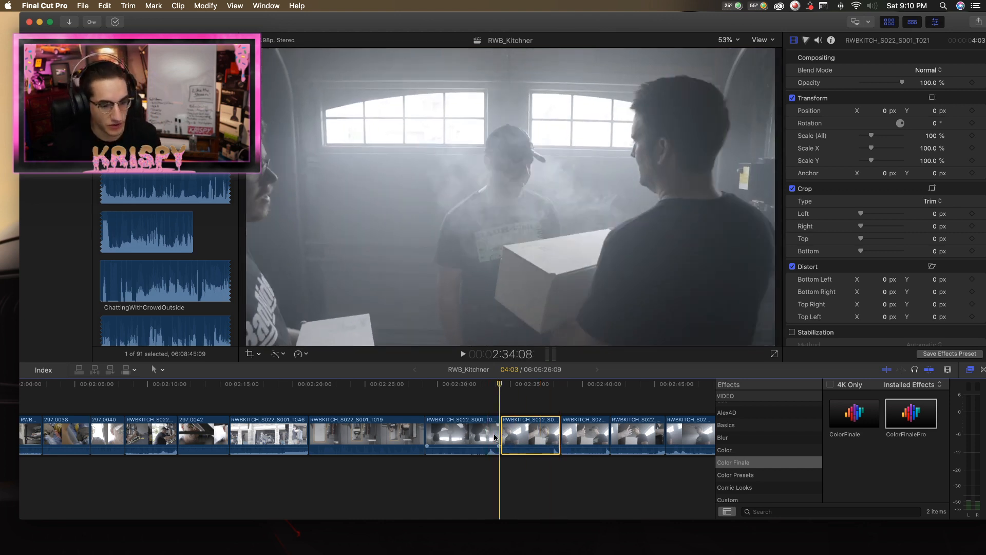
{"action": "left_click", "coordinate": [554, 439]}
{"action": "scroll", "coordinate": [546, 436], "scroll_direction": "right", "scroll_amount": 2}
{"action": "key", "text": "space"}
{"action": "key", "text": "space"}
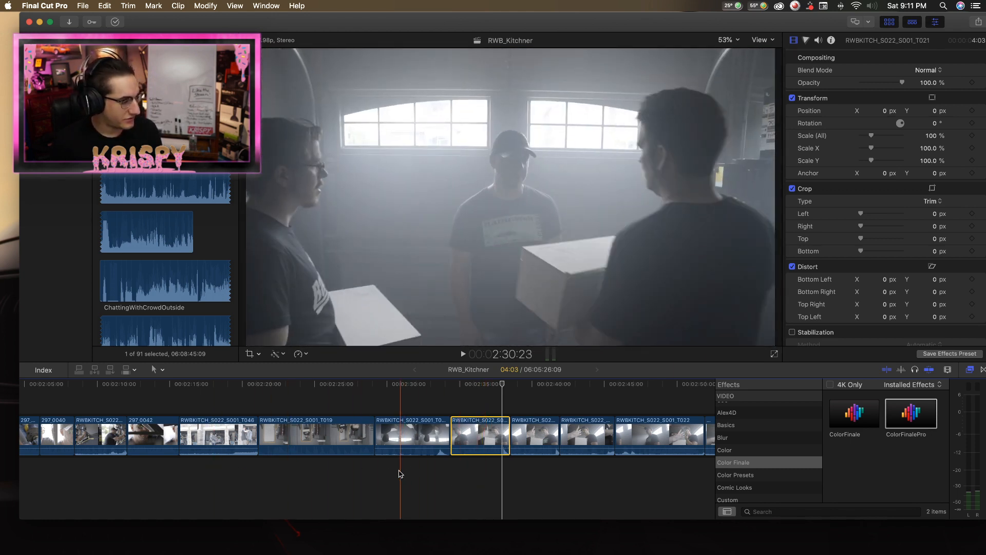
Play RWBKITCH_S022_S001_T020 from the open box at 2:33:07 across the cut into RWBKITCH_S022_S001_T021.
{"action": "left_click", "coordinate": [408, 469]}
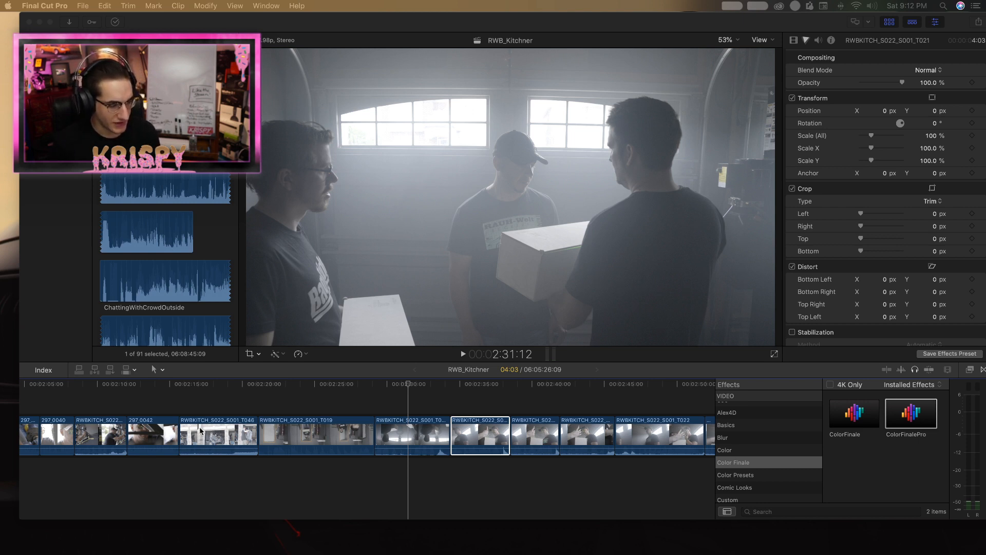
{"action": "left_click", "coordinate": [415, 386]}
{"action": "left_click", "coordinate": [429, 385]}
{"action": "left_click", "coordinate": [434, 386]}
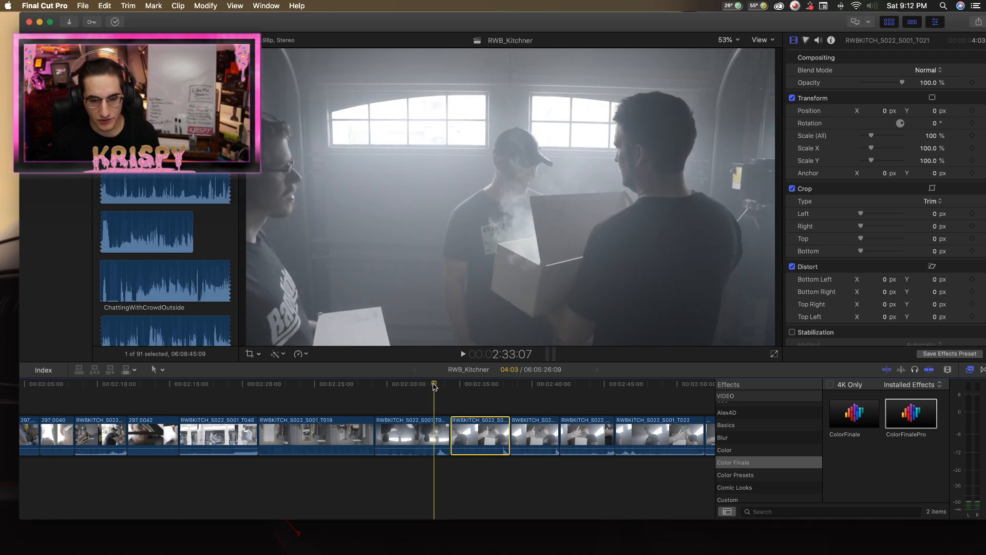
{"action": "key", "text": "space"}
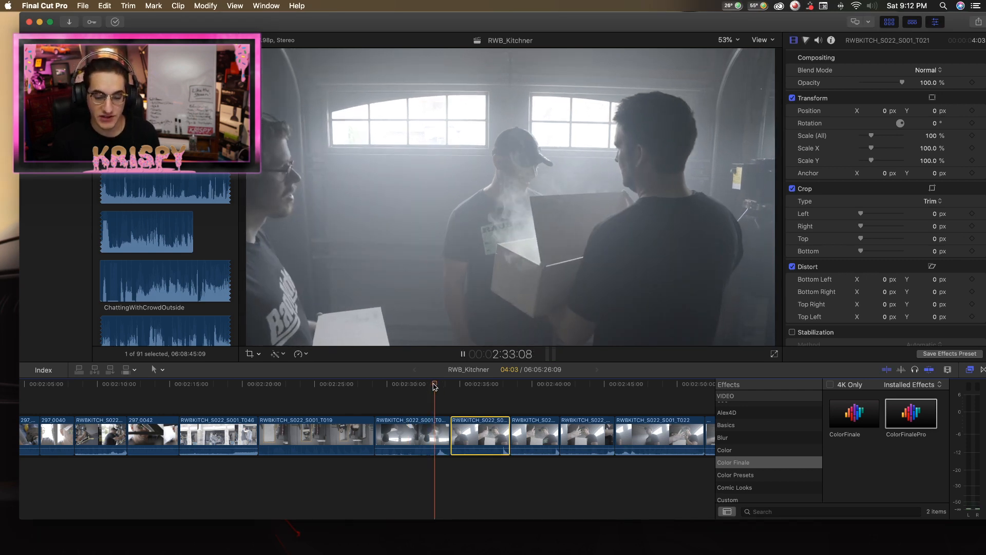
{"action": "key", "text": "space"}
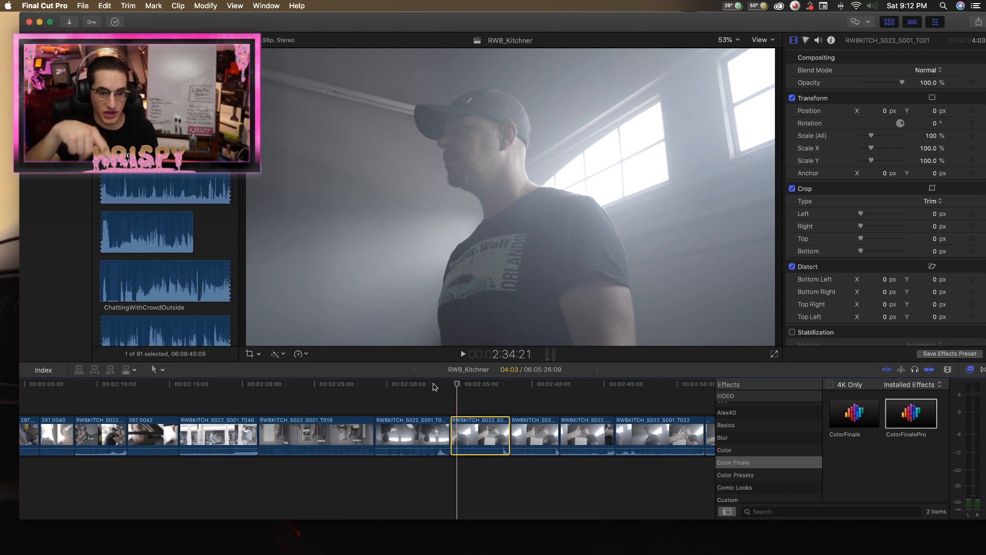
Replay the first and second RWBKITCH_S022_S001_T021 clips and compare their reactions to the opened box.
{"action": "mouse_move", "coordinate": [435, 386]}
{"action": "left_mouse_down"}
{"action": "mouse_move", "coordinate": [497, 387]}
{"action": "mouse_move", "coordinate": [452, 390]}
{"action": "left_mouse_up"}
{"action": "key", "text": "space"}
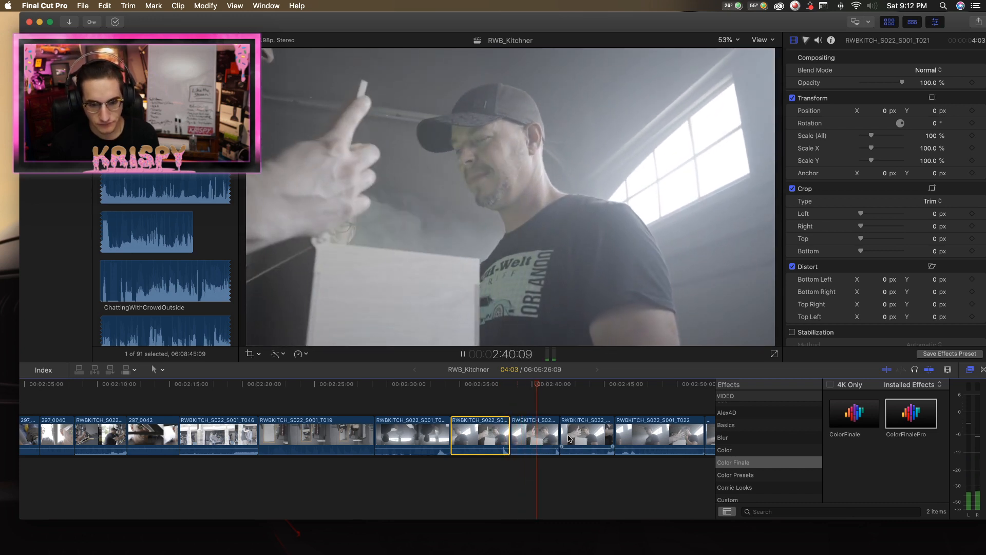
{"action": "key", "text": "space"}
{"action": "left_click", "coordinate": [486, 384]}
{"action": "key", "text": "space"}
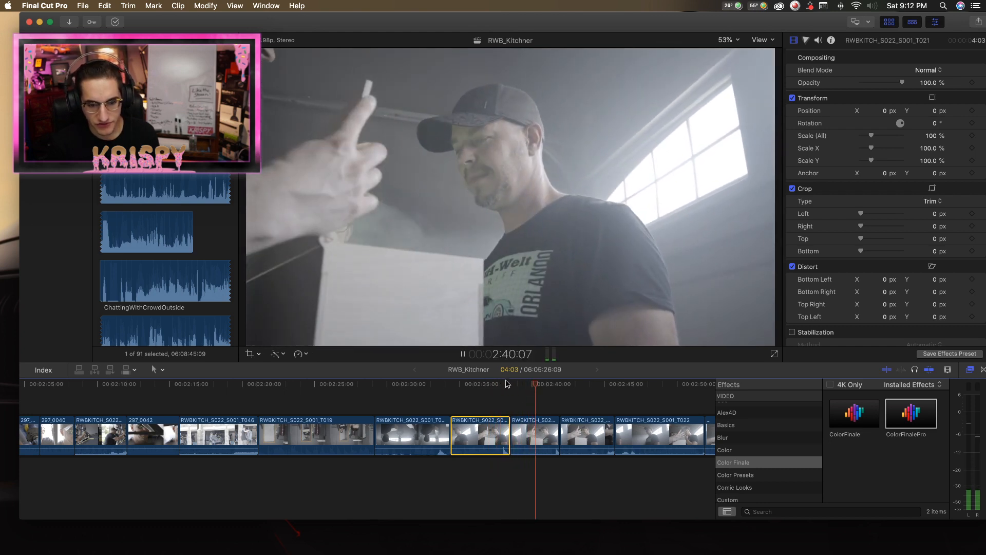
{"action": "left_click", "coordinate": [496, 385]}
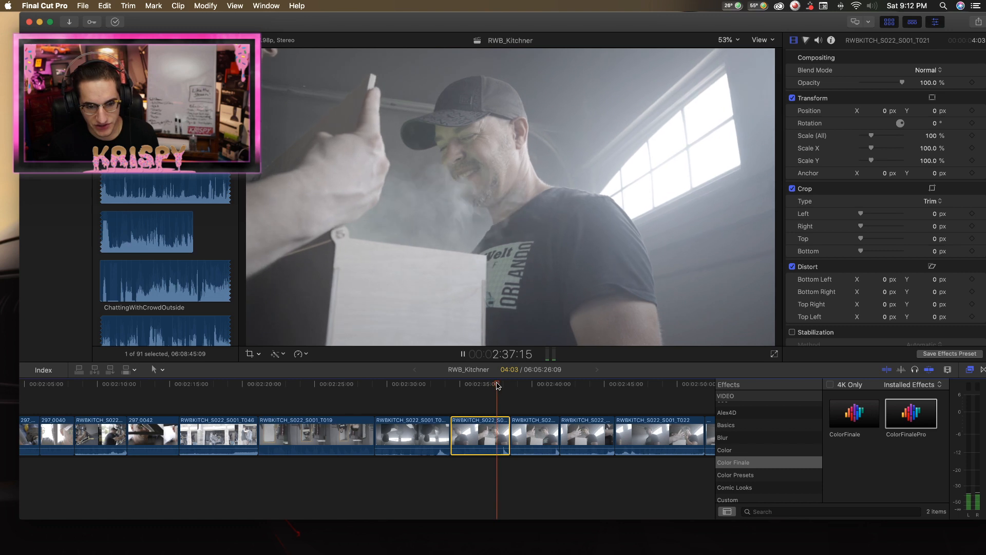
{"action": "left_click", "coordinate": [537, 384]}
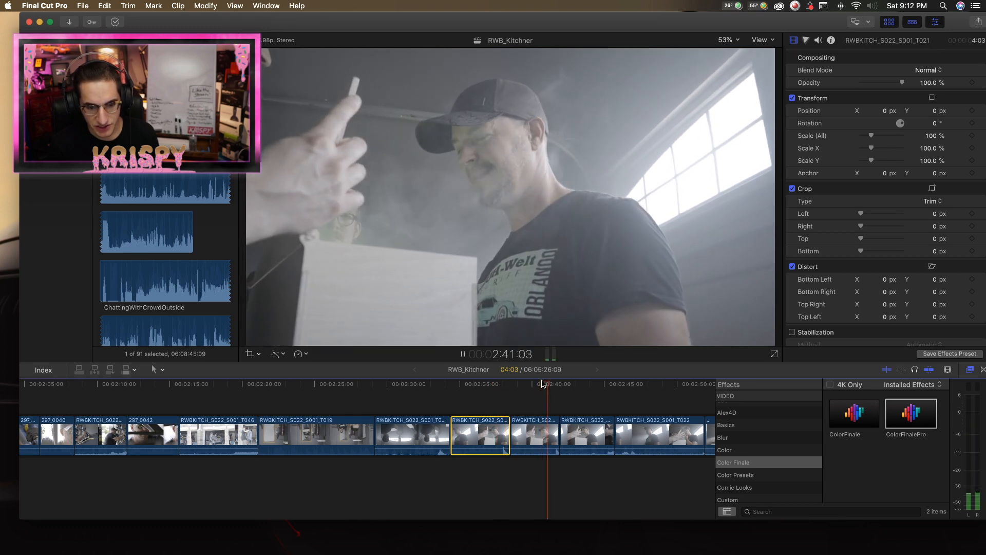
Review the third RWBKITCH_S022_S001_T021 clip, lasting 3:19 just before RWBKITCH_S022_S001_T022, and delete it.
{"action": "scroll", "coordinate": [586, 431], "scroll_direction": "right", "scroll_amount": 2}
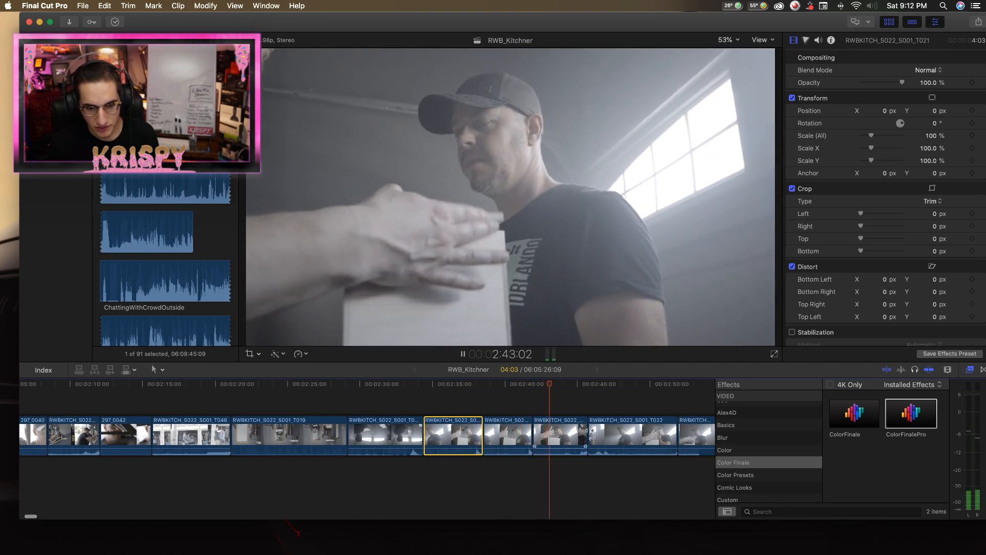
{"action": "scroll", "coordinate": [587, 431], "scroll_direction": "right", "scroll_amount": 4}
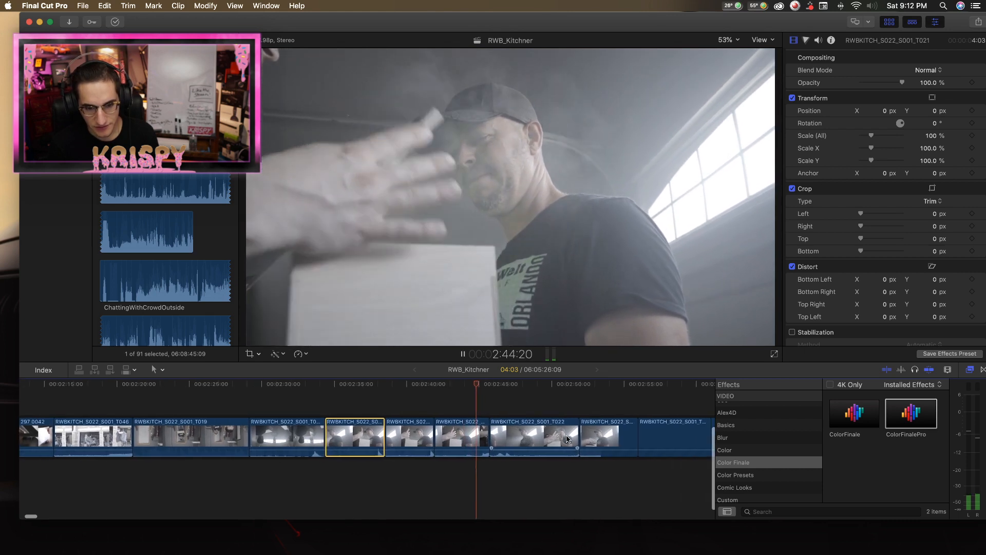
{"action": "key", "text": "space"}
{"action": "left_click", "coordinate": [472, 438]}
{"action": "left_click", "coordinate": [468, 384]}
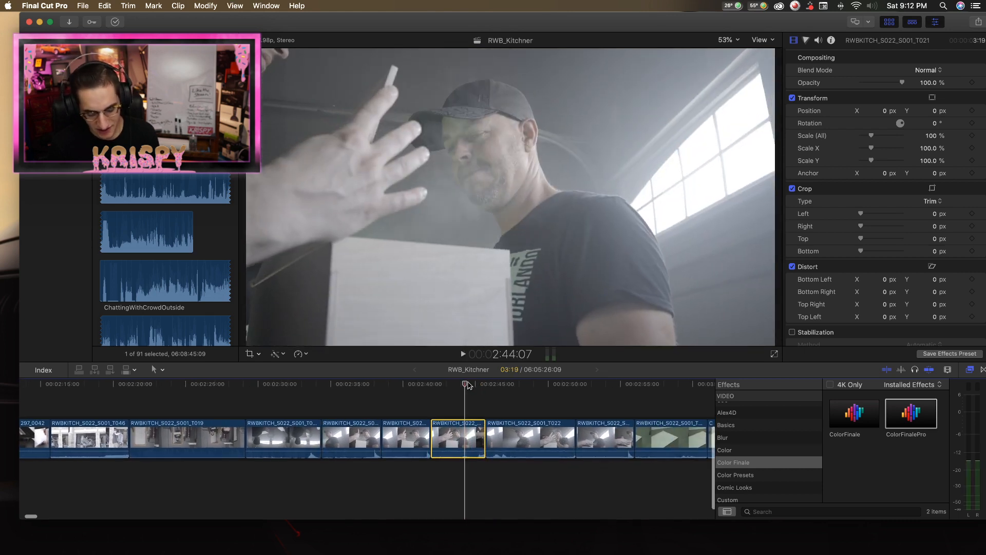
{"action": "key", "text": "BackSpace"}
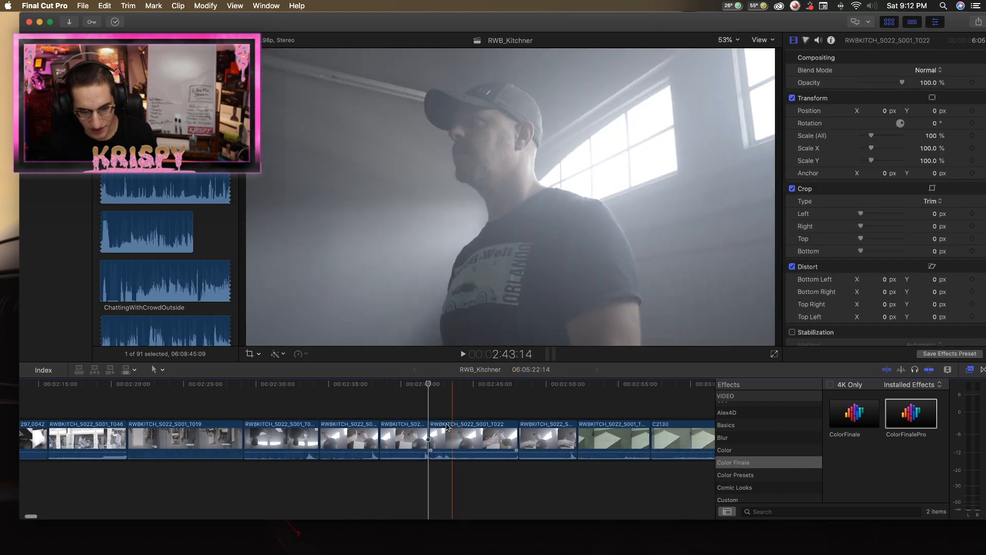
Play the RWBKITCH_S022_S001_T022 shot up to 2:47:14 to judge its action.
{"action": "key", "text": "space"}
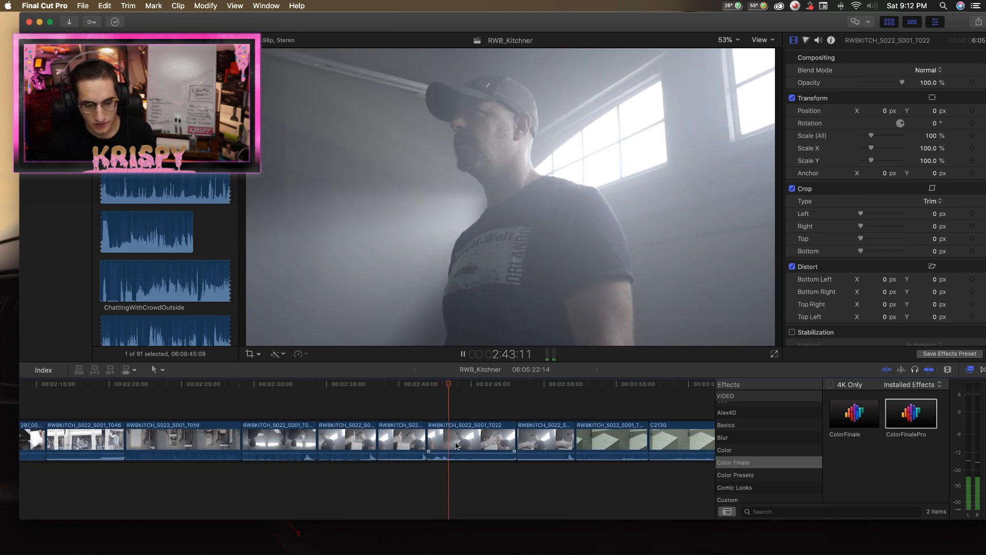
{"action": "key", "text": "space"}
{"action": "key", "text": "space"}
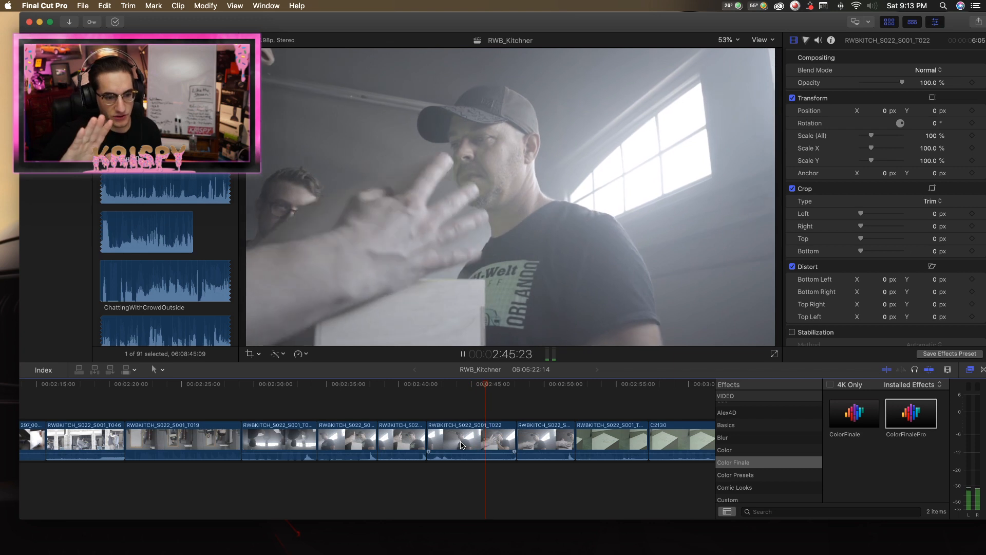
{"action": "key", "text": "space"}
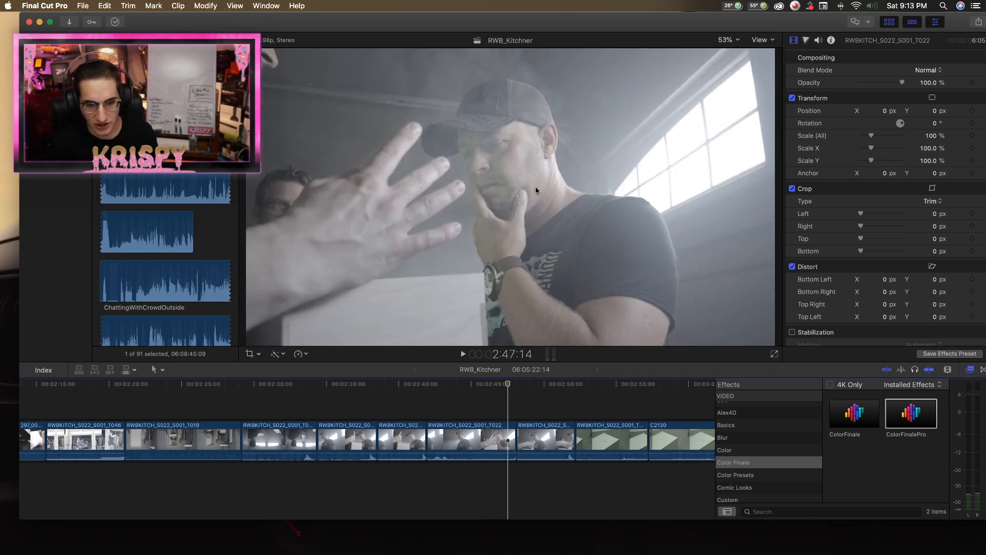
Replay RWBKITCH_S022_S001_T020 from near its start to recheck the box handover leading into the T021 clips.
{"action": "key", "text": "space"}
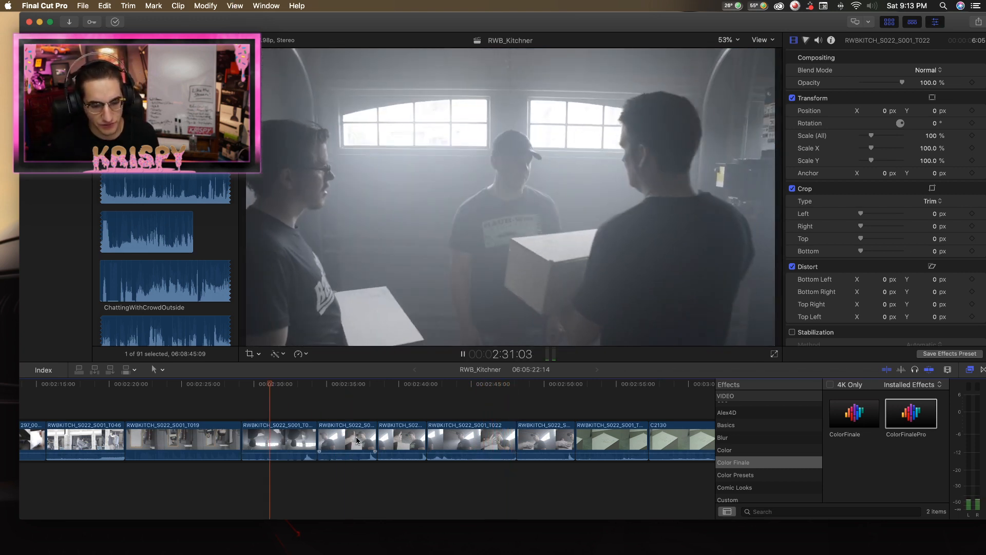
{"action": "left_click", "coordinate": [253, 437]}
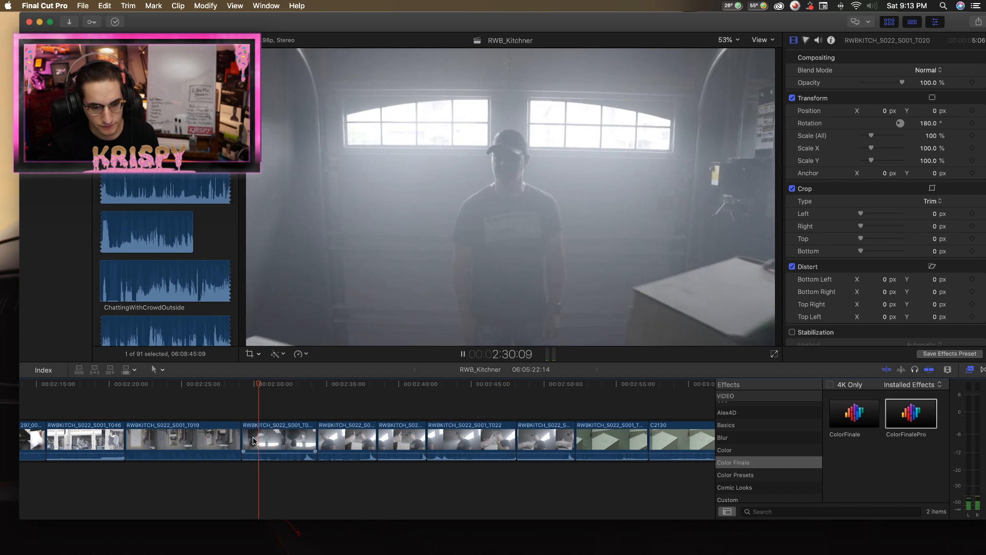
{"action": "key", "text": "space"}
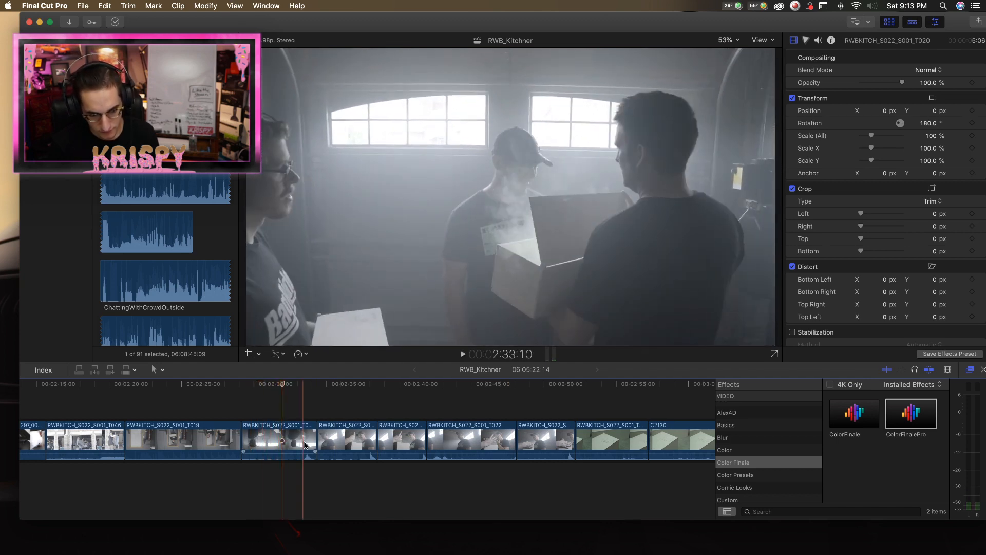
Replay both RWBKITCH_S022_S001_T021 clips to compare their reactions to the opened box.
{"action": "left_click", "coordinate": [340, 444]}
{"action": "key", "text": "space"}
{"action": "key", "text": "space"}
{"action": "key", "text": "space"}
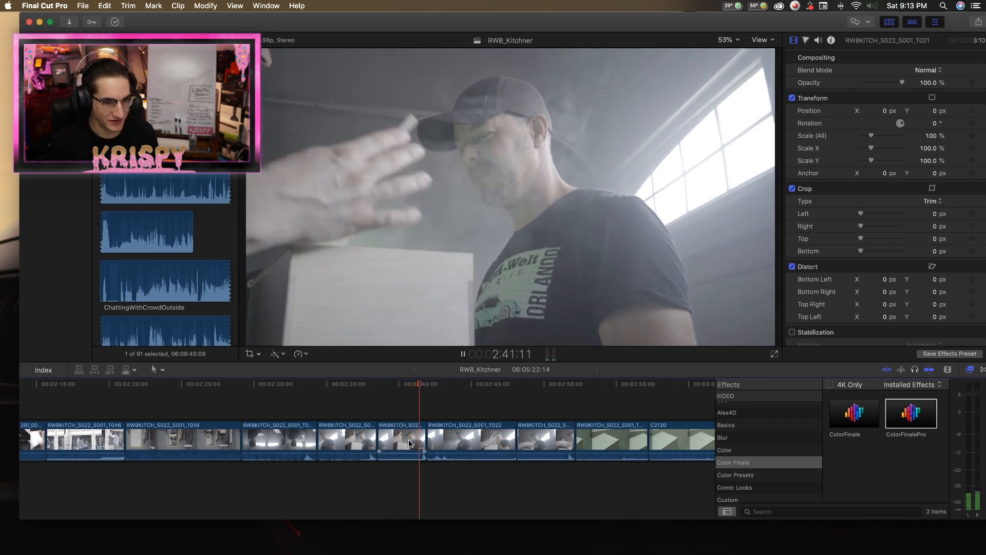
{"action": "key", "text": "space"}
{"action": "key", "text": "space"}
Delete the 6:05 RWBKITCH_S022_S001_T022 clip and the short clip right after it, accepting the move of unused media to the trash.
{"action": "left_click", "coordinate": [475, 441]}
{"action": "scroll", "coordinate": [475, 439], "scroll_direction": "right", "scroll_amount": 2}
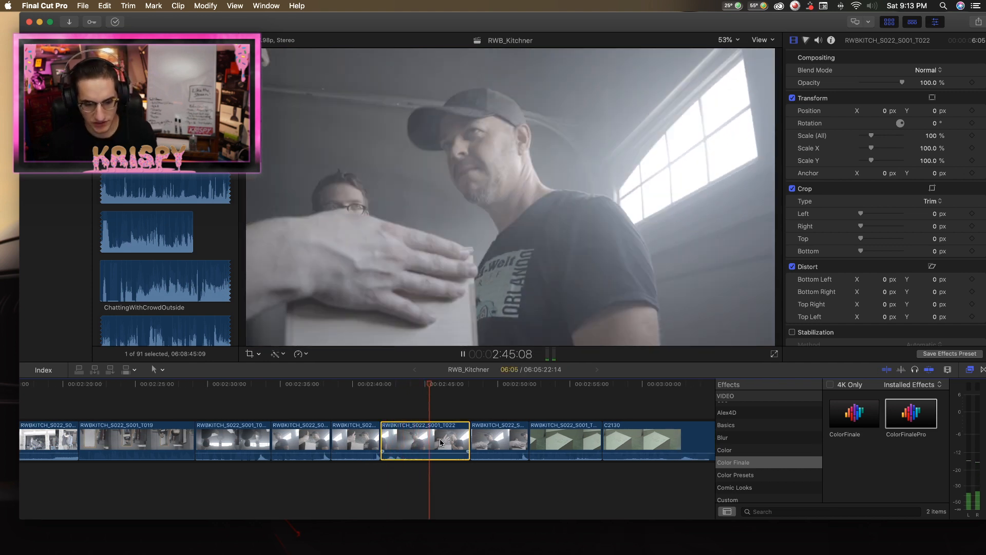
{"action": "key", "text": "Delete"}
{"action": "left_click", "coordinate": [429, 386]}
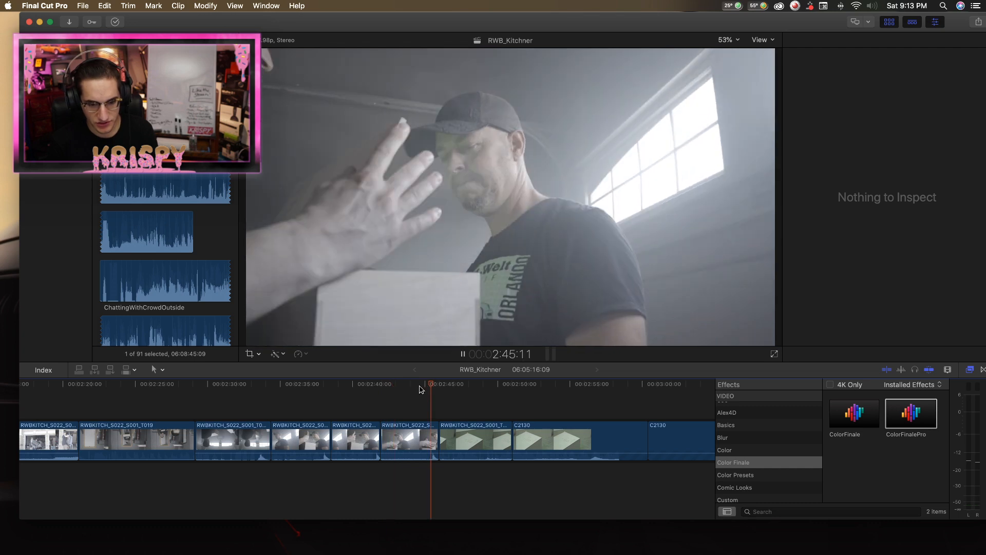
{"action": "left_click", "coordinate": [412, 435]}
{"action": "key", "text": "Delete"}
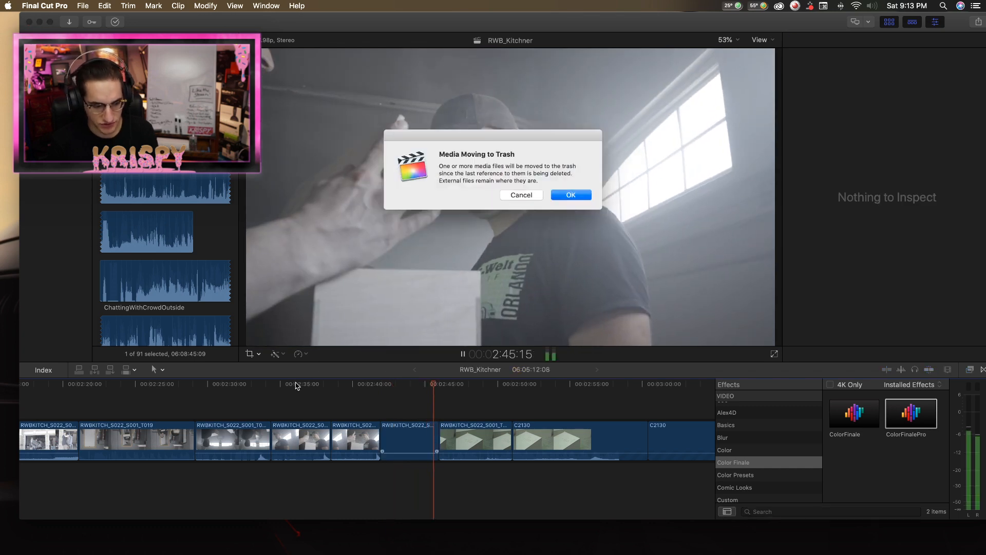
{"action": "key", "text": "Return"}
Spot-check playback through both RWBKITCH_S022_S001_T021 clips into the box shot at 2:42:00.
{"action": "left_click", "coordinate": [281, 385]}
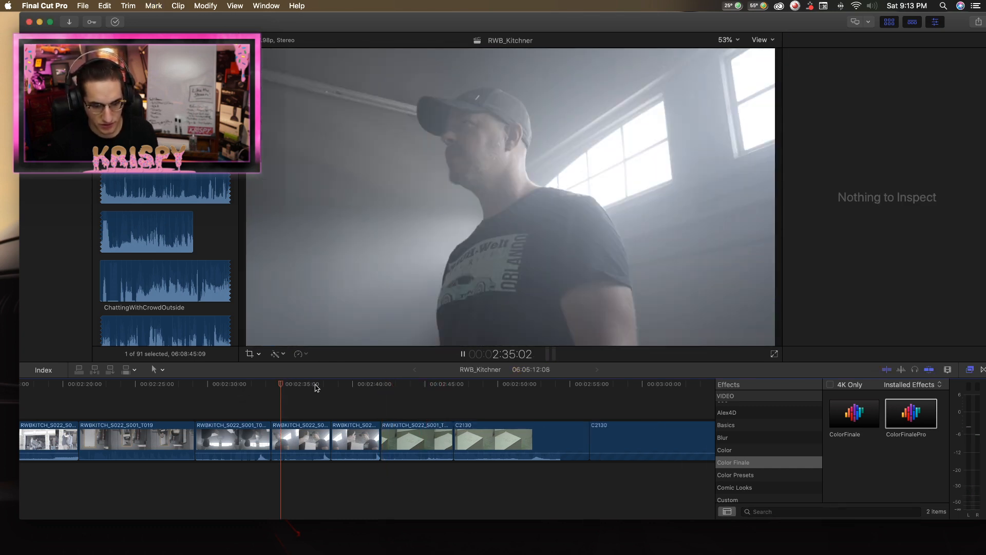
{"action": "left_click", "coordinate": [315, 385]}
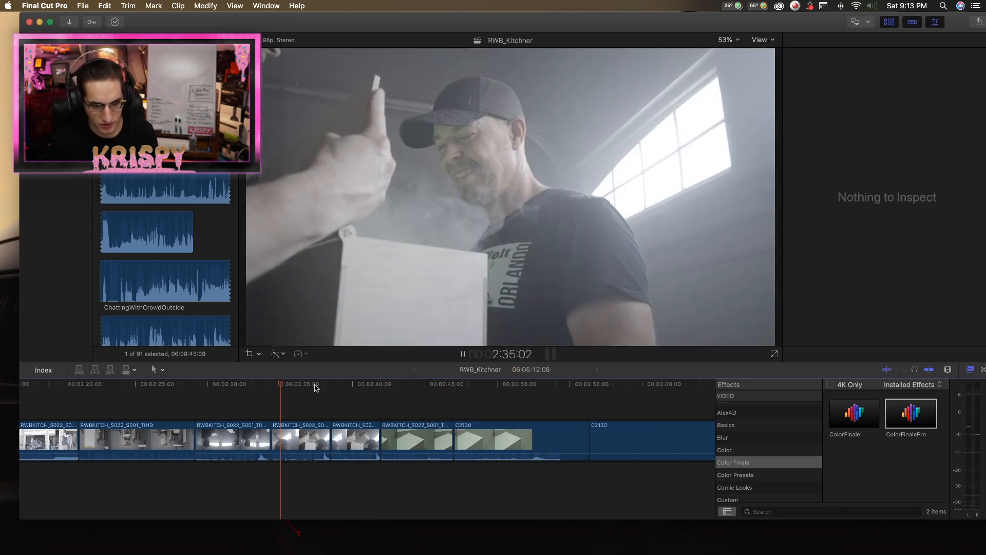
{"action": "left_click", "coordinate": [358, 389]}
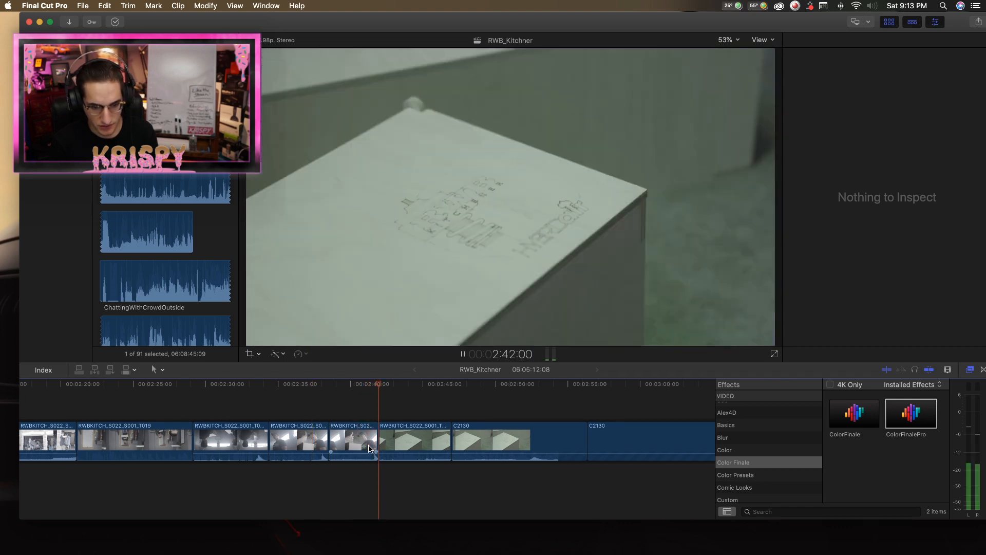
{"action": "key", "text": "space"}
Move the 3:10 RWBKITCH_S022_S001_T021 clip ahead of the other T021 clip, directly after RWBKITCH_S022_S001_T020.
{"action": "left_click", "coordinate": [331, 437]}
{"action": "key", "text": "space"}
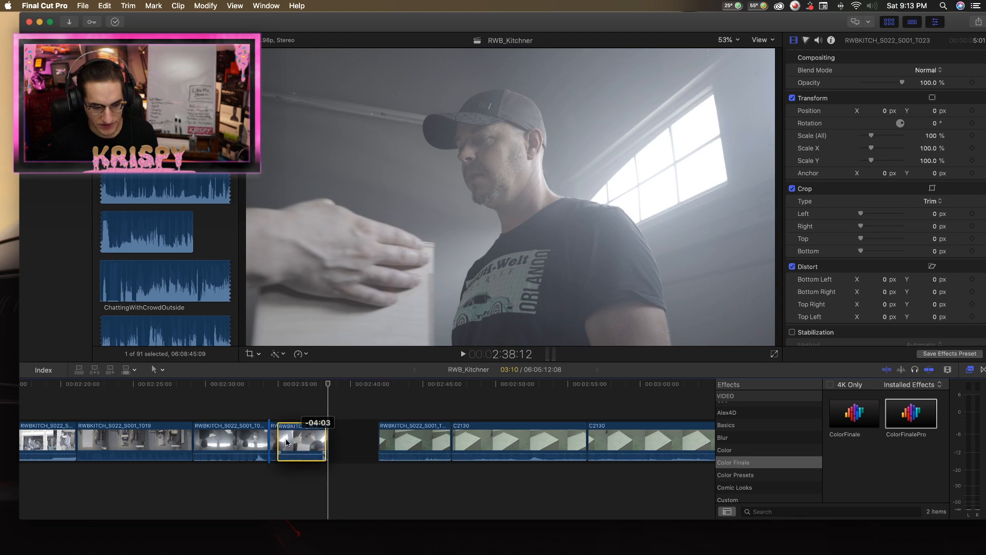
{"action": "left_click_drag", "start_coordinate": [343, 442], "coordinate": [283, 442]}
Play RWBKITCH_S022_S001_T020 from several earlier points to judge where the box handover should be tightened.
{"action": "left_click", "coordinate": [250, 385]}
{"action": "key", "text": "space"}
{"action": "left_click", "coordinate": [243, 384]}
{"action": "left_click", "coordinate": [229, 384]}
{"action": "key", "text": "space"}
{"action": "left_click", "coordinate": [219, 386]}
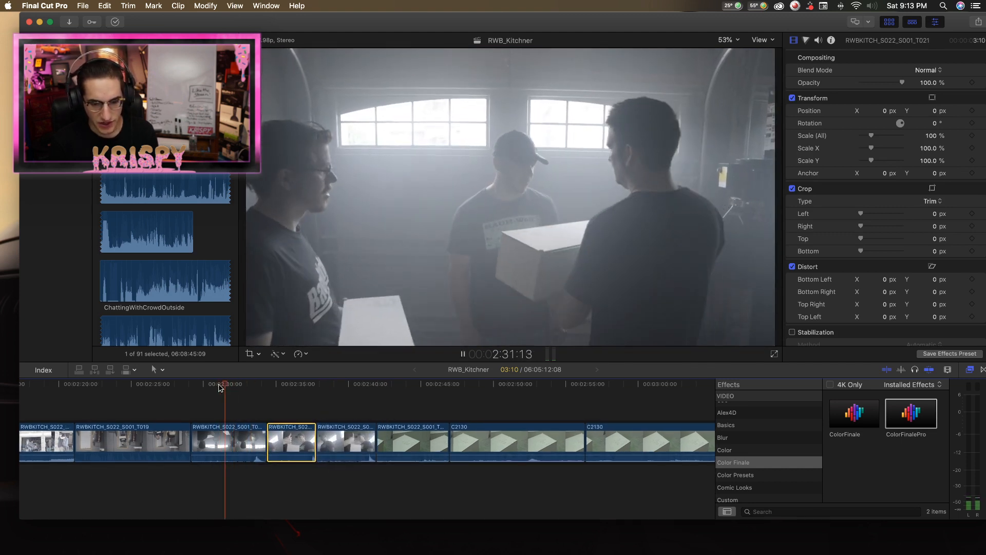
Trim RWBKITCH_S022_S001_T019 to 6:06 and shorten RWBKITCH_S022_S001_T020 and the first T021 clip around their shared cuts.
{"action": "left_click", "coordinate": [265, 441]}
{"action": "left_click_drag", "start_coordinate": [253, 438], "coordinate": [232, 438]}
{"action": "key", "text": "space"}
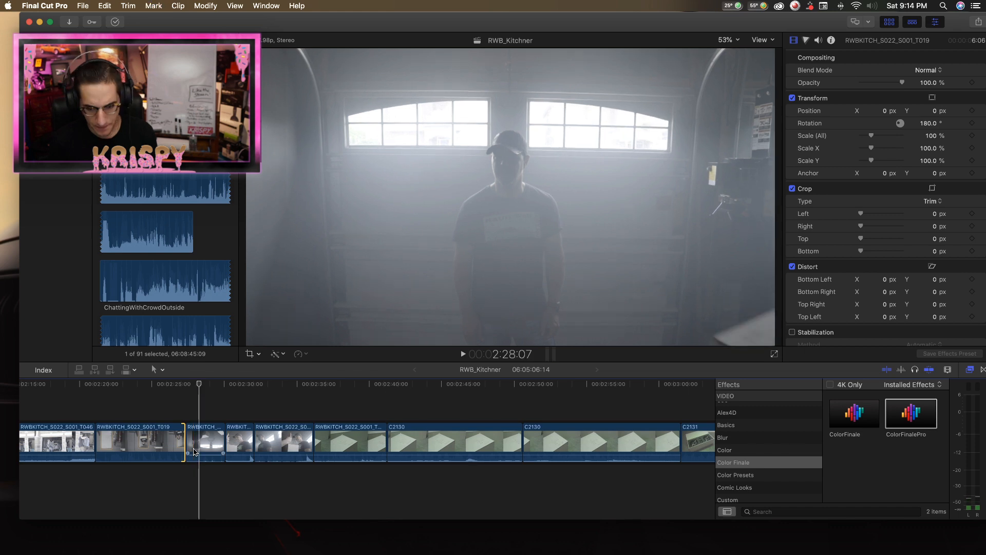
{"action": "left_click_drag", "start_coordinate": [185, 442], "coordinate": [191, 439]}
Examine the last frames of RWBKITCH_S022_S001_T019 one by one around 2:27:00 to check the cut into RWBKITCH_S022_S001_T020.
{"action": "left_click", "coordinate": [192, 385]}
{"action": "key", "text": "Right"}
{"action": "key", "text": "Right"}
{"action": "key", "text": "Right"}
{"action": "key", "text": "Right"}
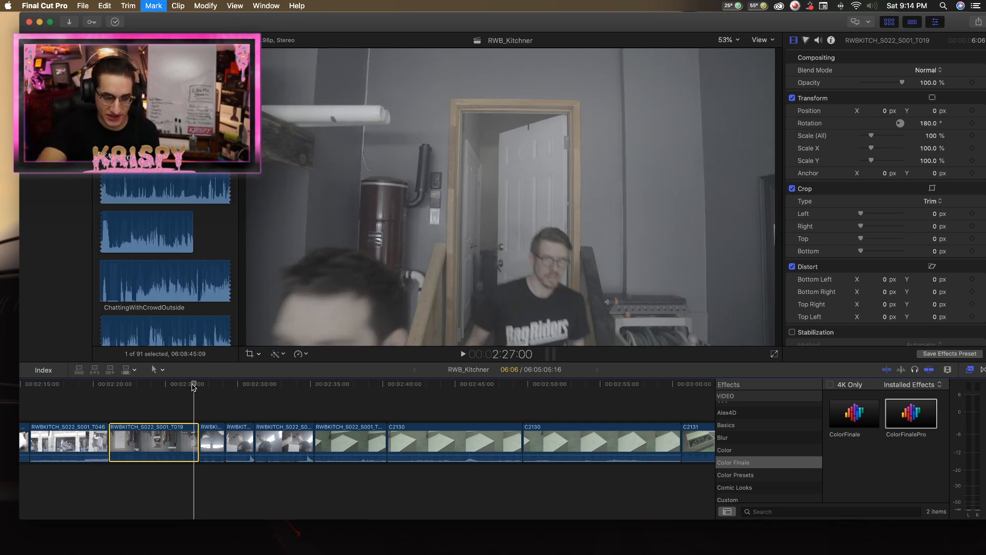
{"action": "key", "text": "Right"}
{"action": "key", "text": "Right"}
{"action": "key", "text": "Right"}
{"action": "key", "text": "Right"}
{"action": "key", "text": "Right"}
{"action": "key", "text": "Right"}
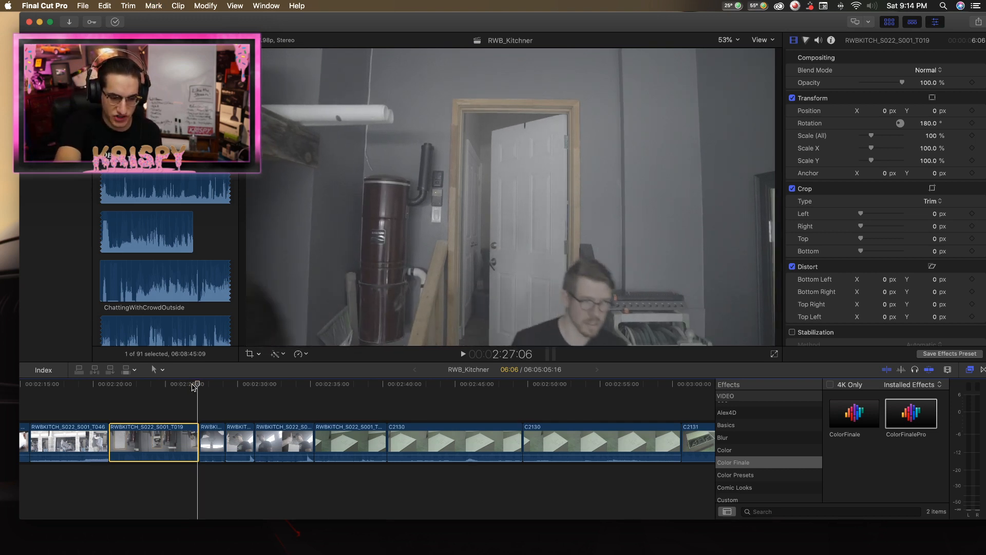
{"action": "key", "text": "Right"}
{"action": "key", "text": "Right"}
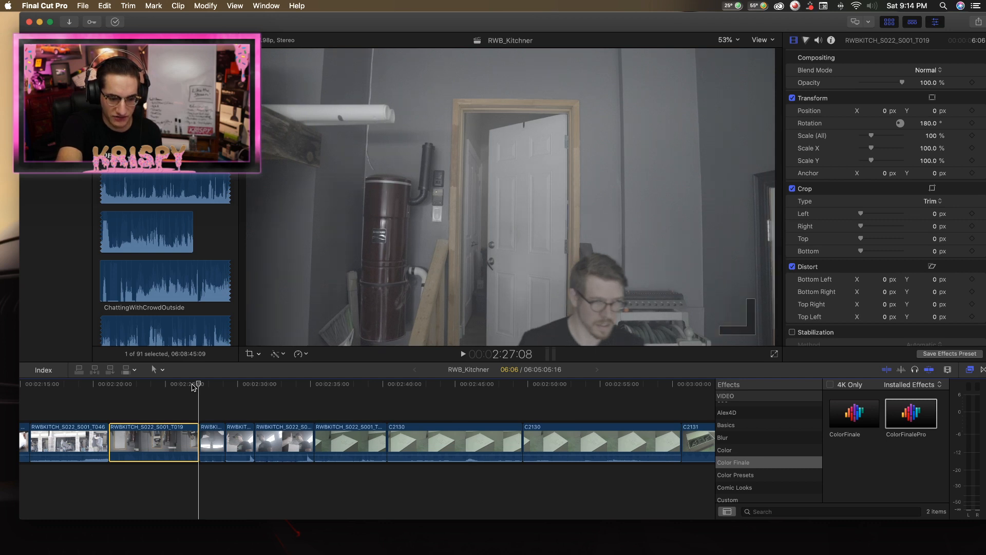
{"action": "key", "text": "Left"}
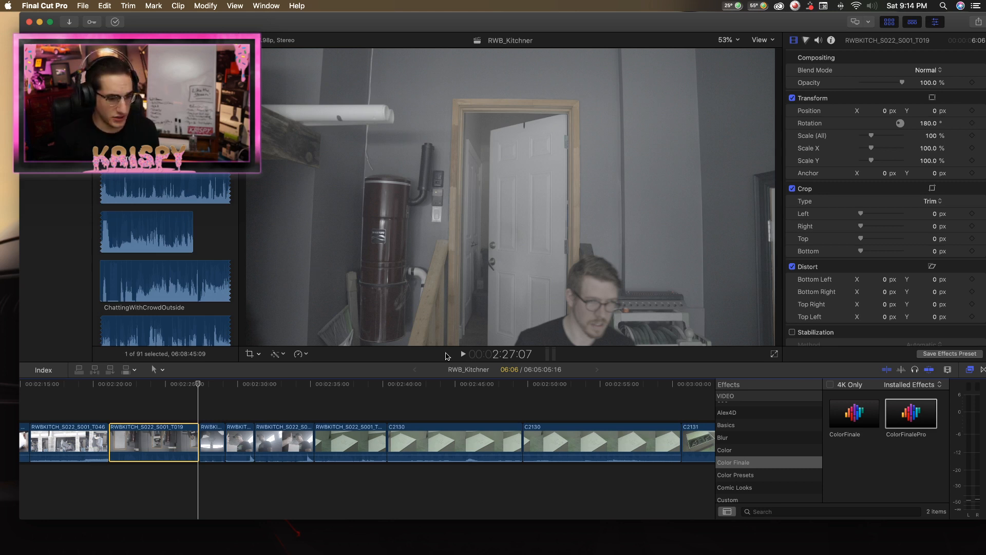
{"action": "key", "text": "Right"}
{"action": "key", "text": "Right"}
{"action": "key", "text": "Right"}
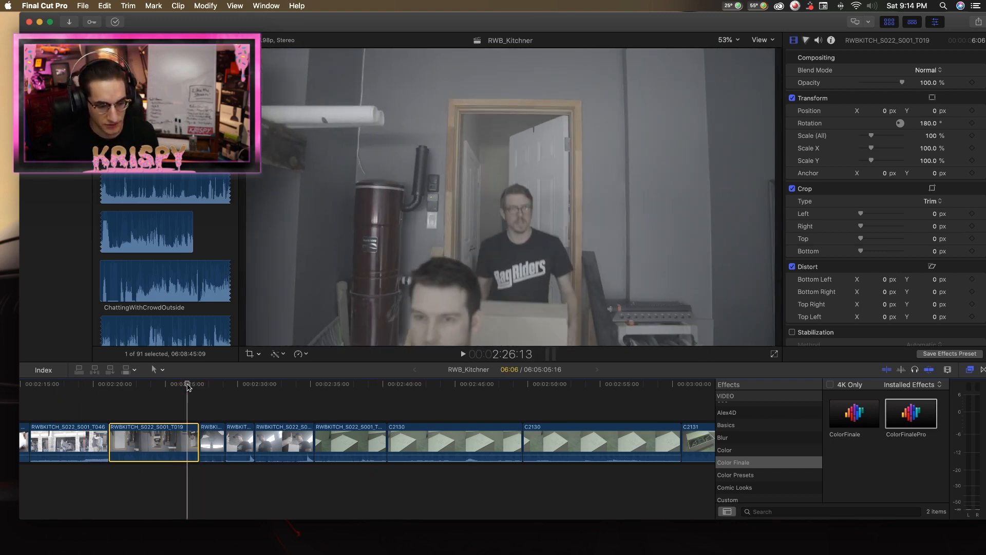
Try extending the end of RWBKITCH_S022_S001_T019 to 7:17, play across the cut, and undo the extension.
{"action": "left_click_drag", "start_coordinate": [194, 435], "coordinate": [219, 437]}
{"action": "key", "text": "space"}
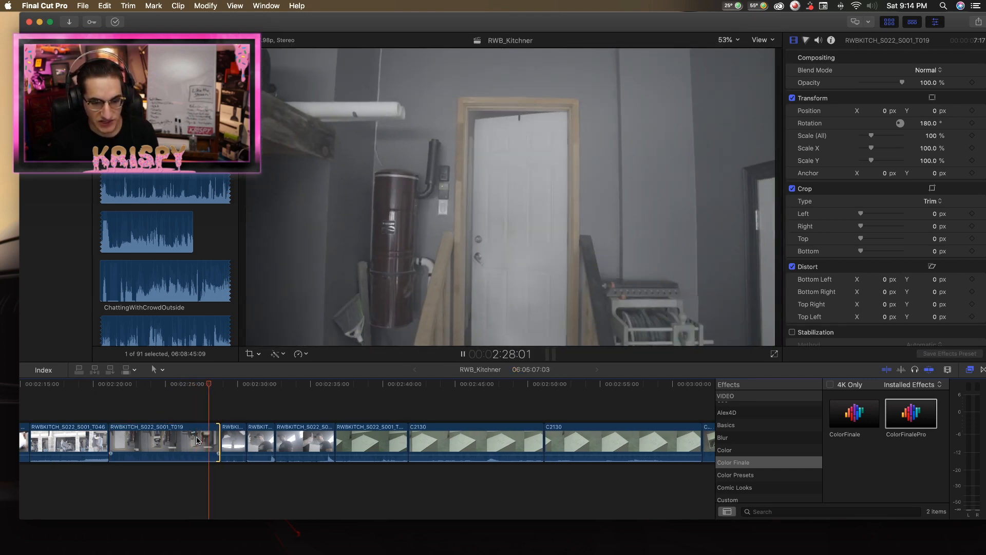
{"action": "key", "text": "space"}
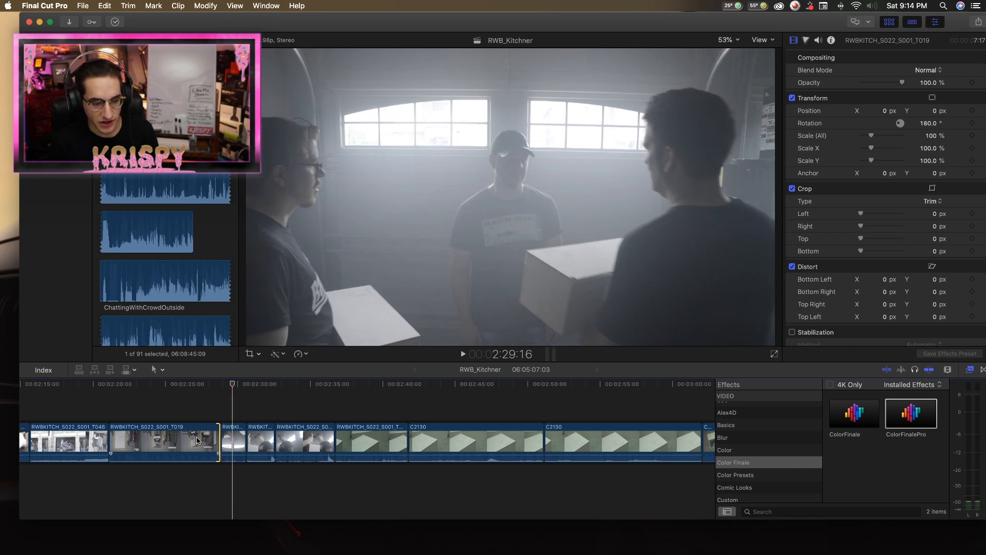
{"action": "key", "text": "super+z"}
Play from the end of RWBKITCH_S022_S001_T019 through RWBKITCH_S022_S001_T020 and both T021 clips to judge the tightened sequence.
{"action": "left_click_drag", "start_coordinate": [200, 388], "coordinate": [185, 386]}
{"action": "key", "text": "space"}
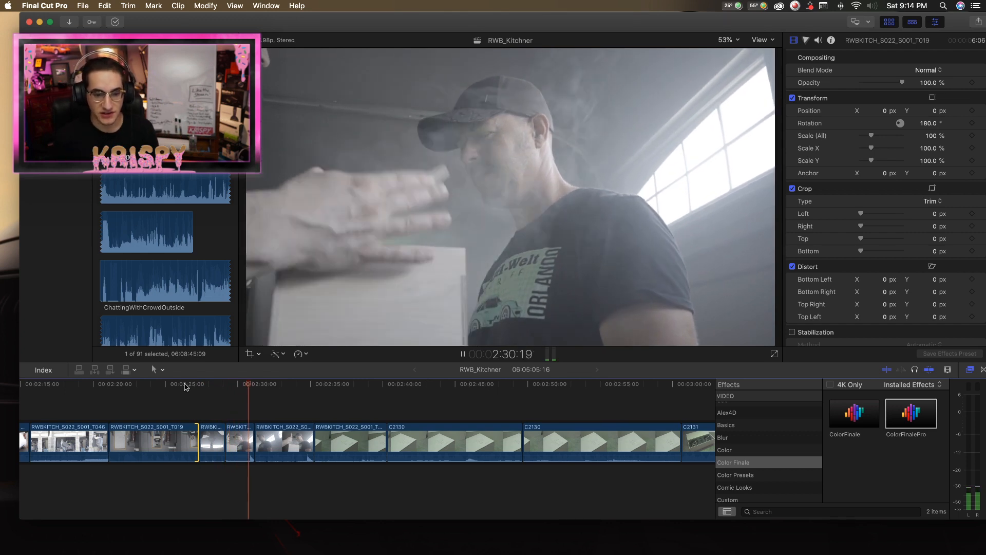
{"action": "key", "text": "space"}
{"action": "left_click", "coordinate": [242, 386]}
{"action": "key", "text": "space"}
{"action": "key", "text": "space"}
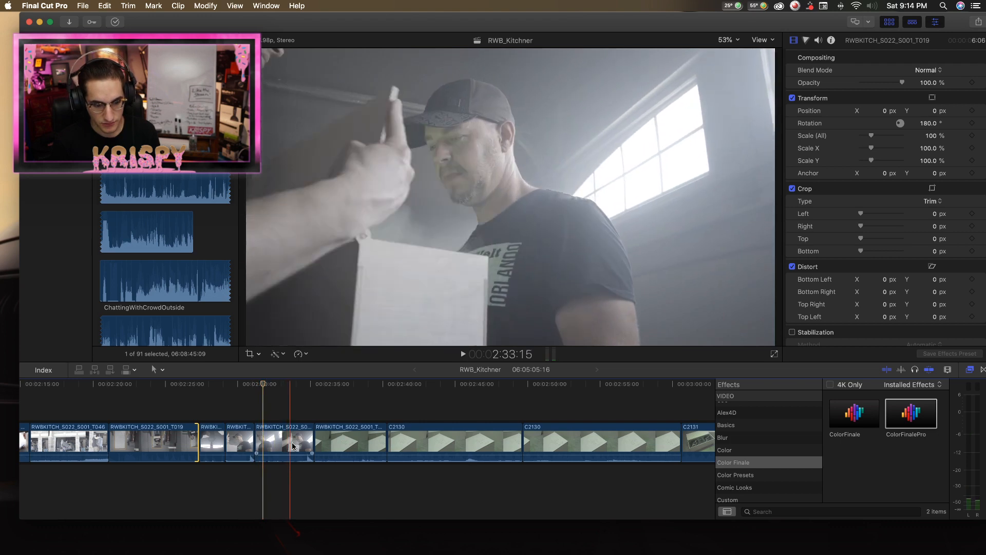
{"action": "key", "text": "space"}
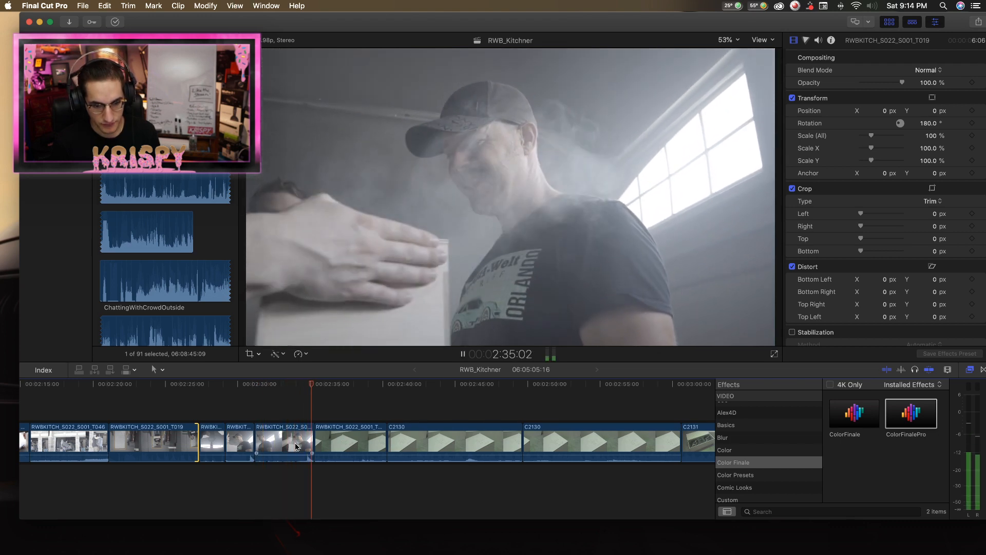
Delete the second RWBKITCH_S022_S001_T021 clip and play the following RWBKITCH_S022_S001_T023 box shot up to C2130.
{"action": "left_click", "coordinate": [295, 442]}
{"action": "key", "text": "Delete"}
{"action": "key", "text": "space"}
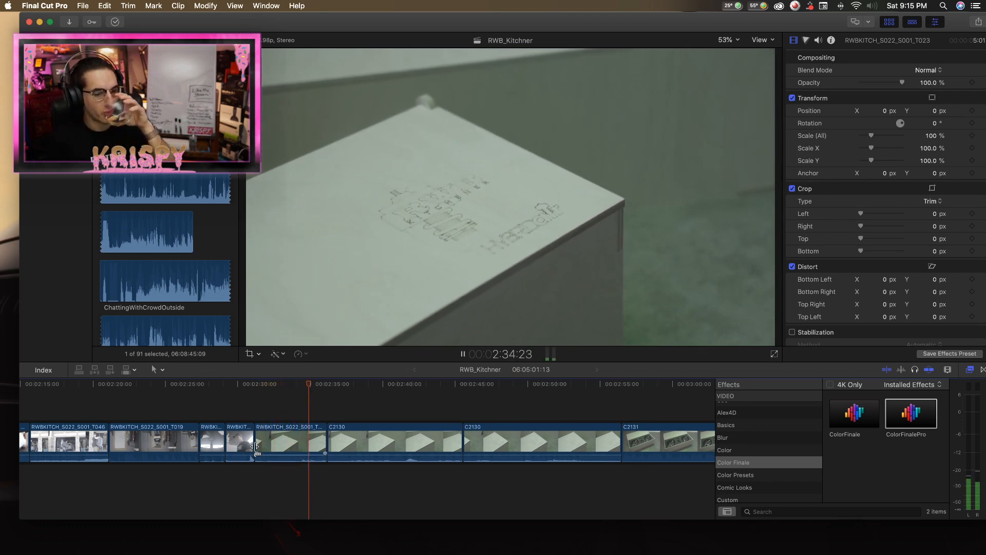
{"action": "key", "text": "space"}
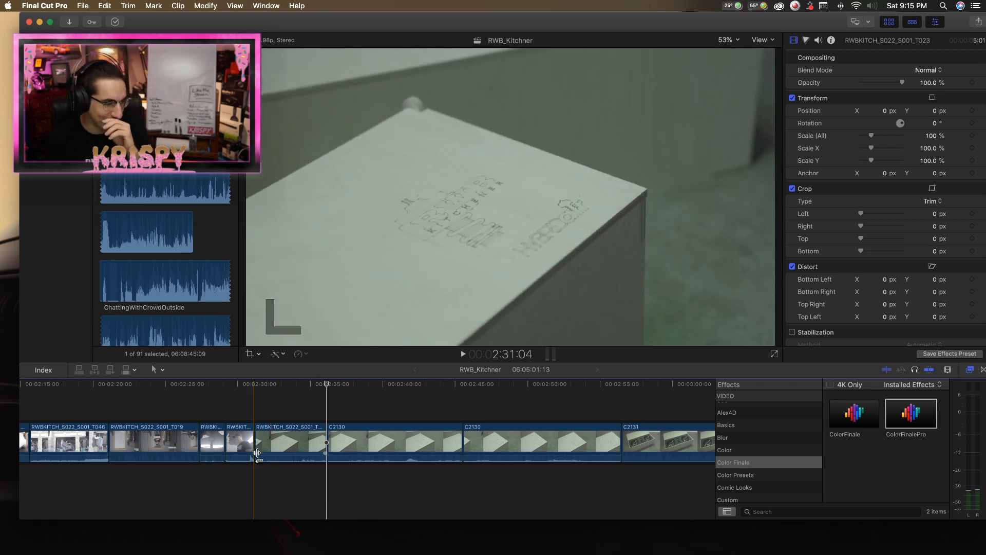
{"action": "scroll", "coordinate": [267, 442], "scroll_direction": "right", "scroll_amount": 5}
{"action": "scroll", "coordinate": [261, 436], "scroll_direction": "left", "scroll_amount": 1}
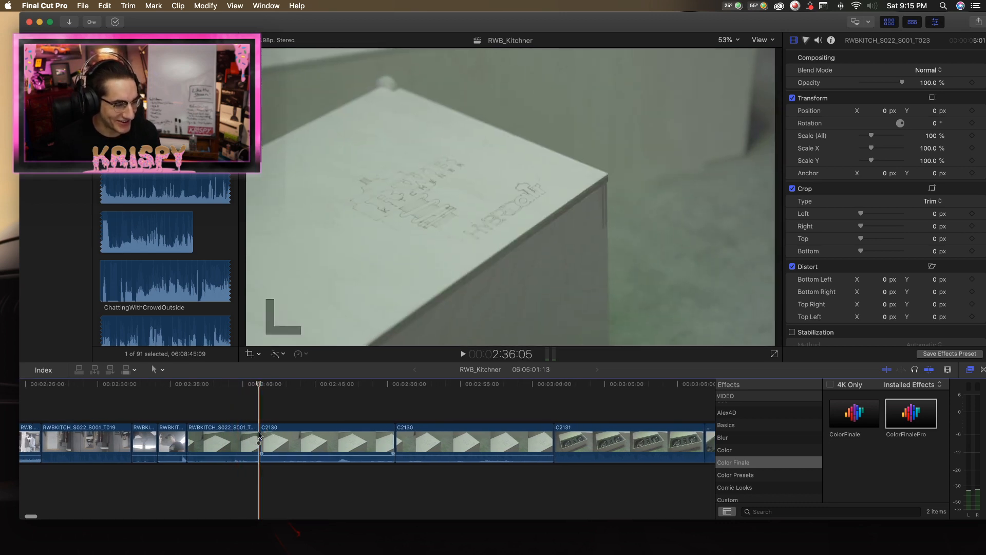
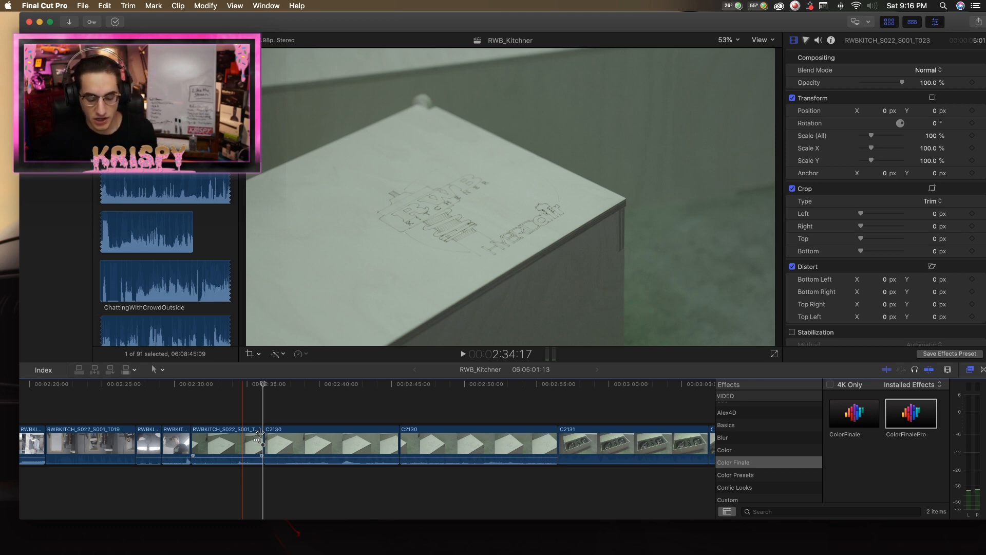
Skim ahead from the box shots through the car-interior and garage footage, and return to clip 297_0104 around 1:04:31.
{"action": "left_click_drag", "start_coordinate": [257, 386], "coordinate": [248, 387]}
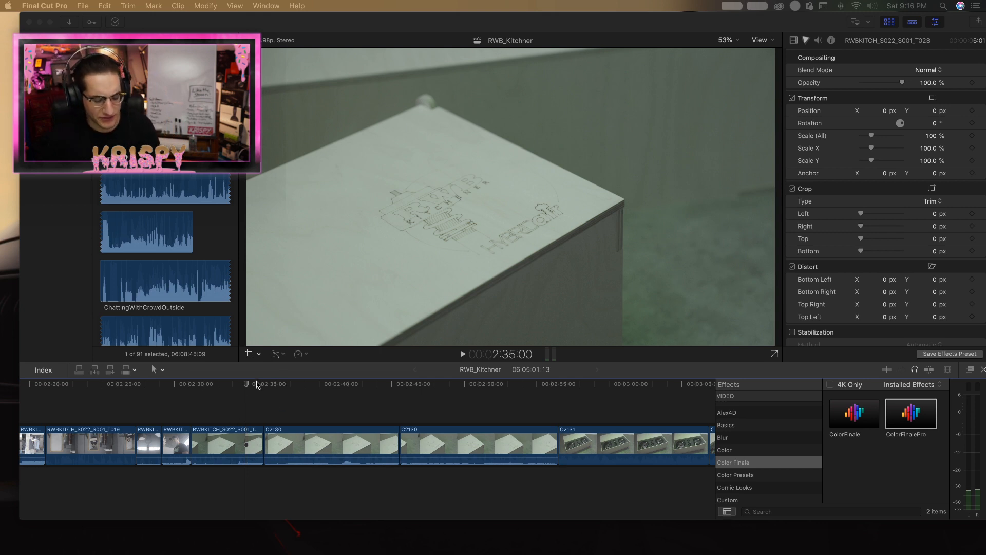
{"action": "left_click", "coordinate": [237, 384]}
{"action": "scroll", "coordinate": [241, 393], "scroll_direction": "right", "scroll_amount": 10}
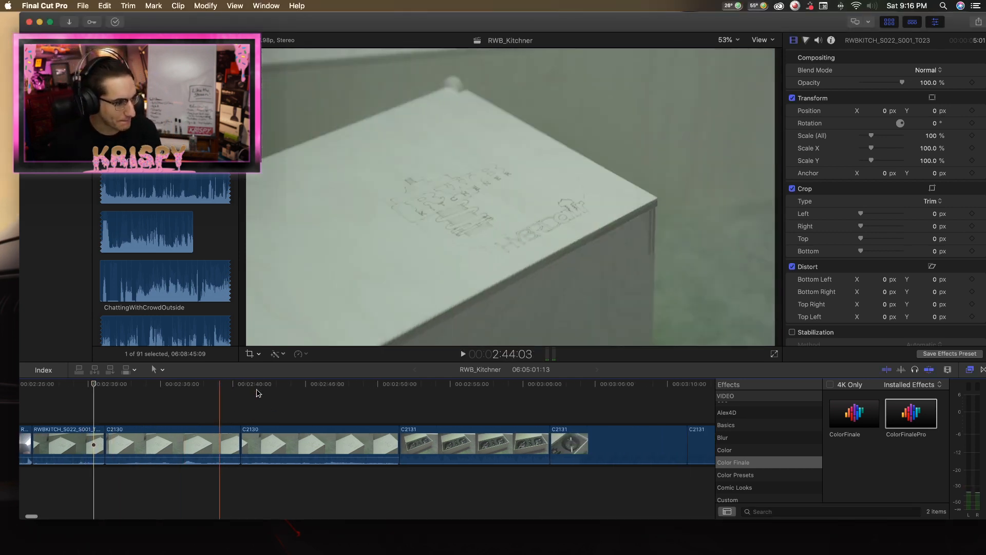
{"action": "key", "text": "super+minus"}
{"action": "key", "text": "super+minus"}
{"action": "key", "text": "super+minus"}
{"action": "scroll", "coordinate": [289, 425], "scroll_direction": "right", "scroll_amount": 10}
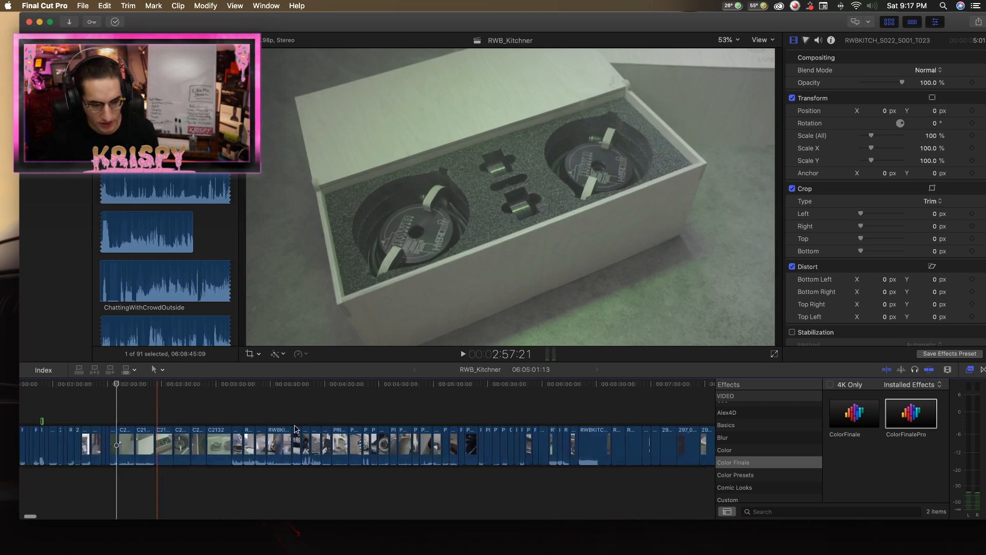
{"action": "scroll", "coordinate": [297, 426], "scroll_direction": "right", "scroll_amount": 15}
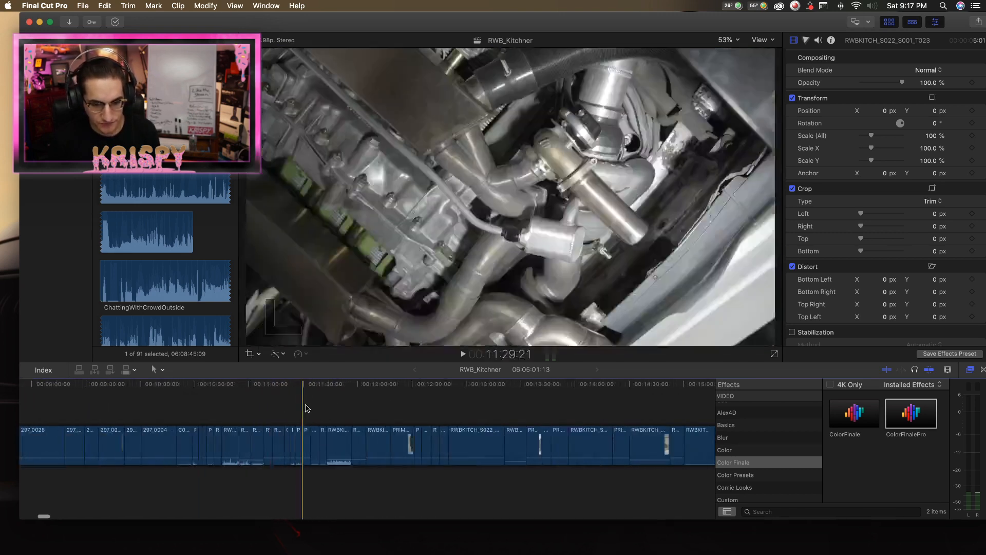
{"action": "scroll", "coordinate": [320, 415], "scroll_direction": "right", "scroll_amount": 18}
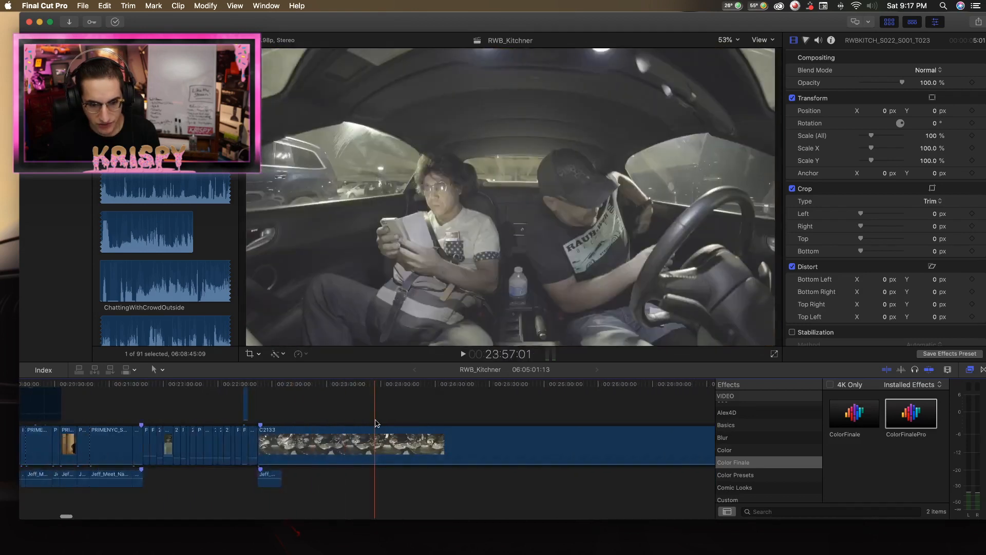
{"action": "scroll", "coordinate": [389, 419], "scroll_direction": "right", "scroll_amount": 20}
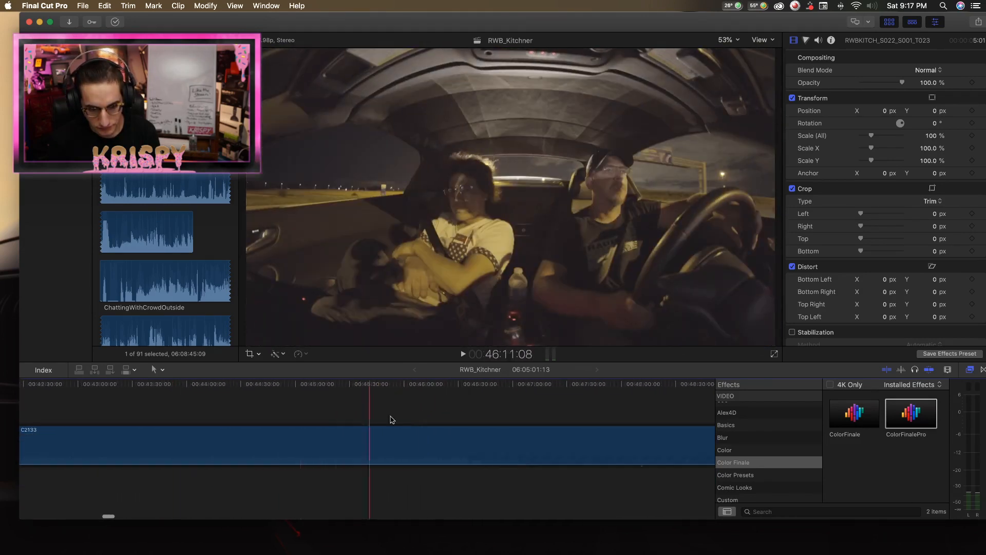
{"action": "scroll", "coordinate": [392, 418], "scroll_direction": "right", "scroll_amount": 15}
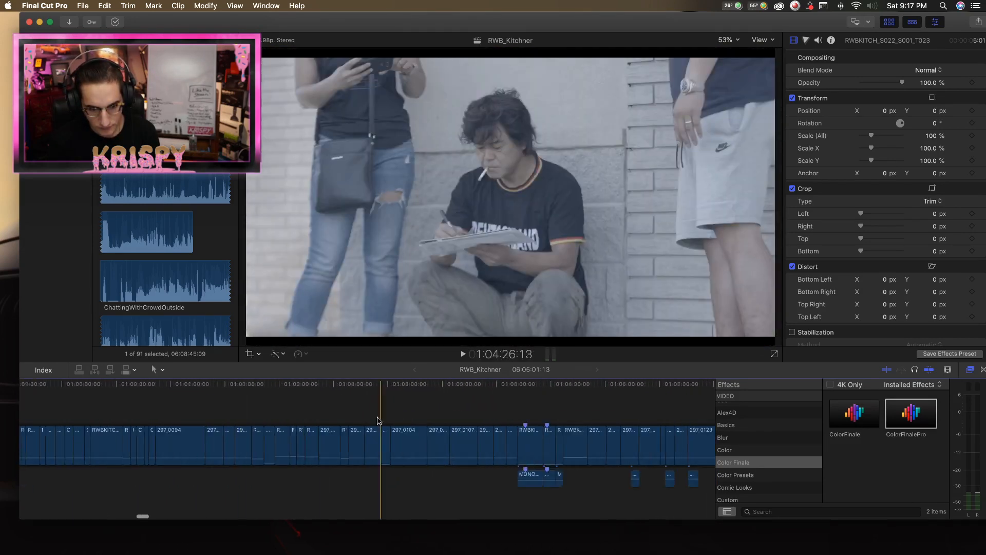
{"action": "scroll", "coordinate": [379, 421], "scroll_direction": "left", "scroll_amount": 15}
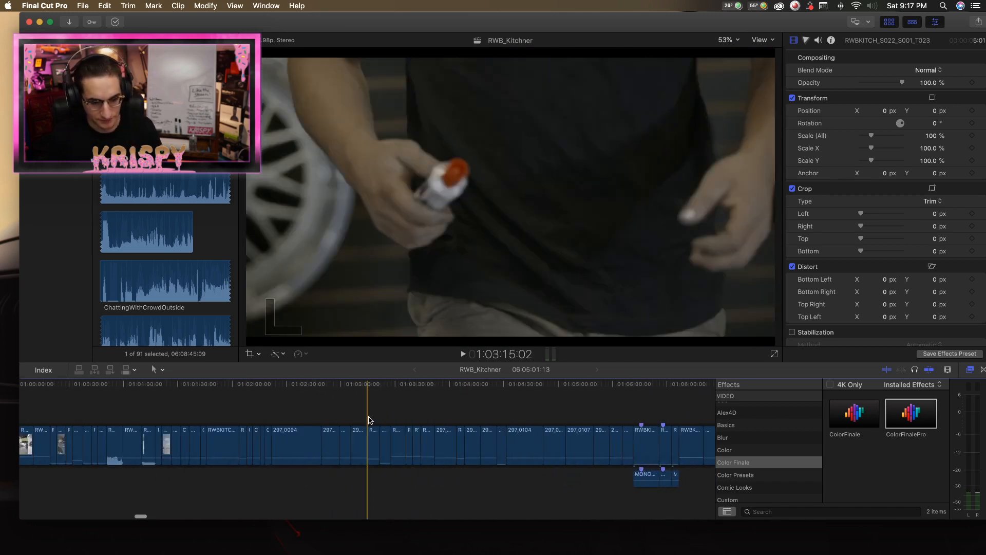
{"action": "scroll", "coordinate": [368, 418], "scroll_direction": "right", "scroll_amount": 20}
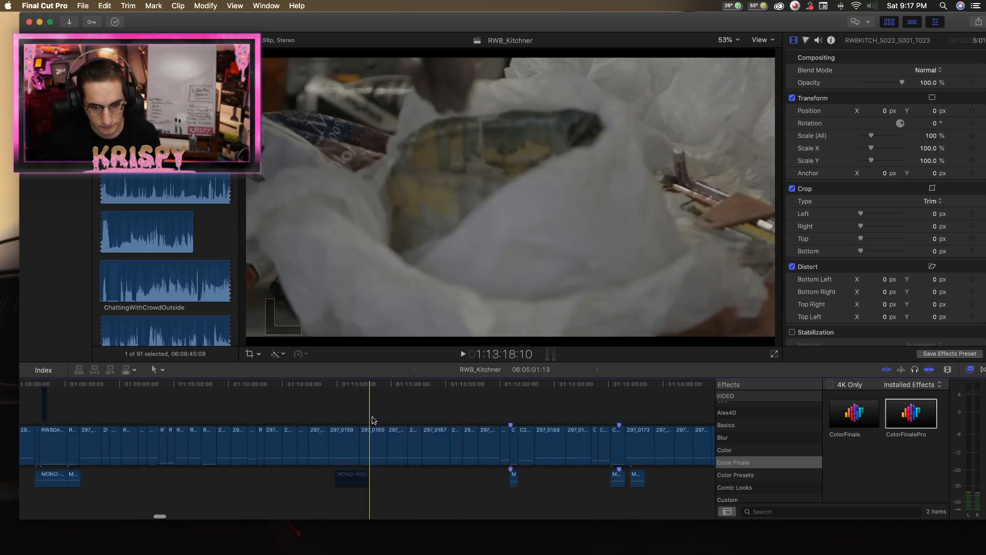
{"action": "scroll", "coordinate": [369, 420], "scroll_direction": "right", "scroll_amount": 10}
{"action": "scroll", "coordinate": [367, 421], "scroll_direction": "left", "scroll_amount": 10}
{"action": "scroll", "coordinate": [367, 420], "scroll_direction": "left", "scroll_amount": 12}
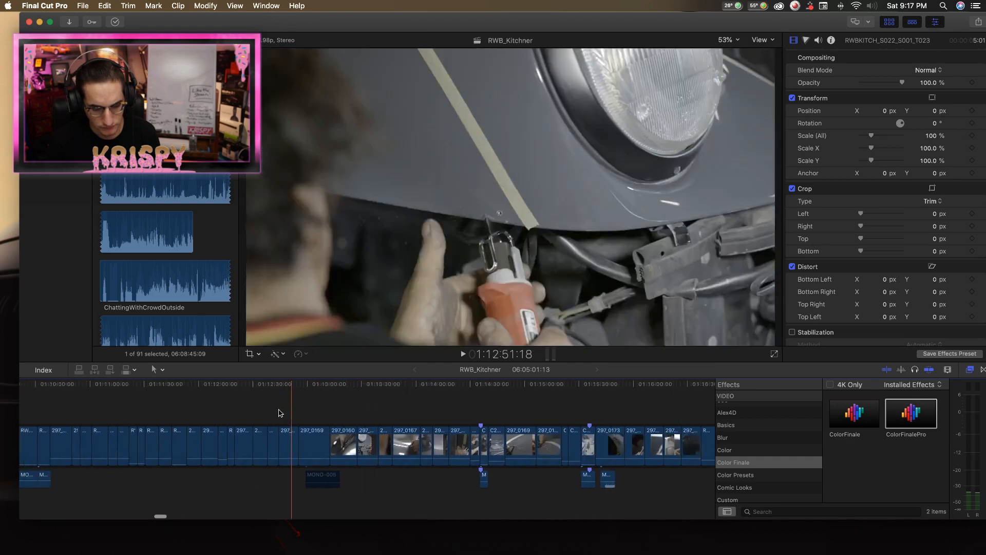
{"action": "scroll", "coordinate": [283, 411], "scroll_direction": "left", "scroll_amount": 8}
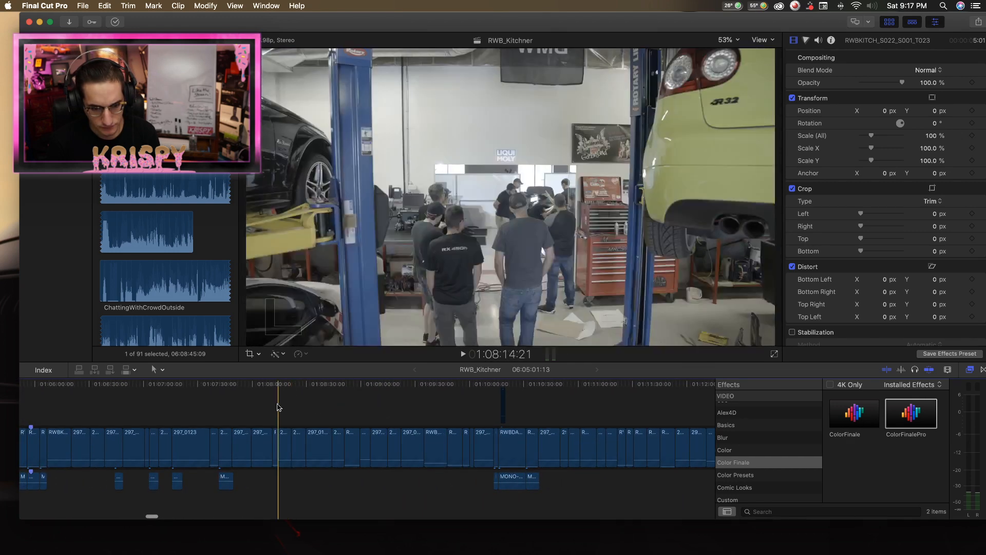
{"action": "scroll", "coordinate": [177, 416], "scroll_direction": "left", "scroll_amount": 2}
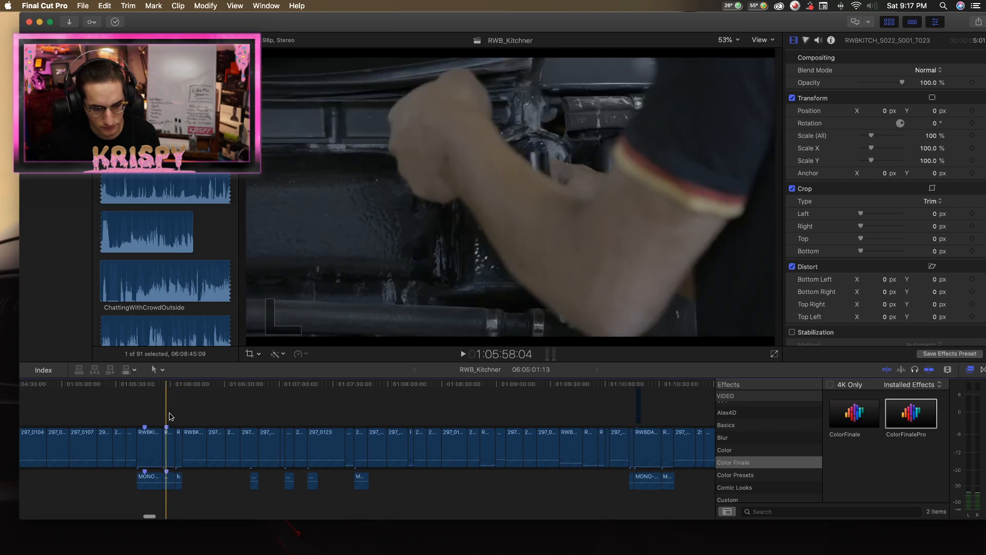
{"action": "scroll", "coordinate": [149, 418], "scroll_direction": "left", "scroll_amount": 5}
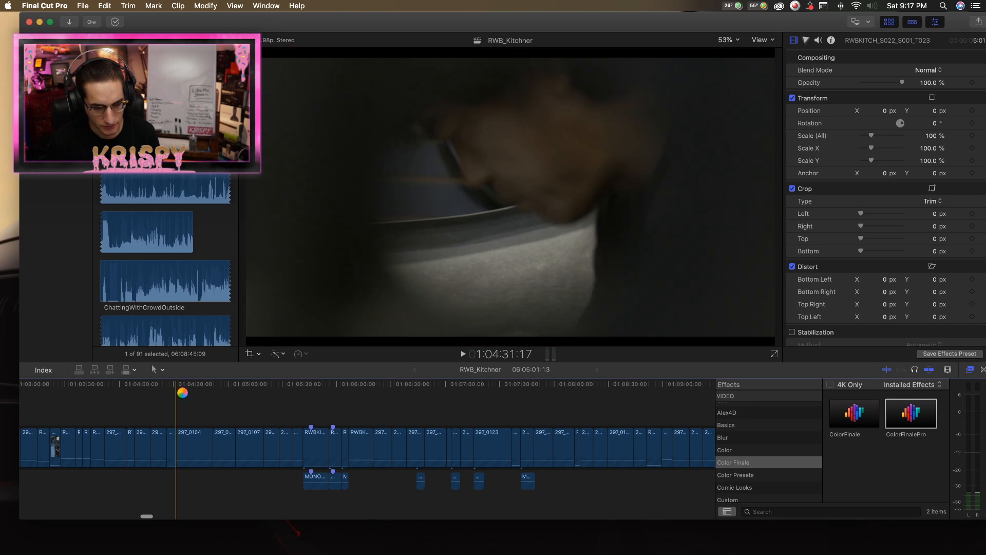
Play clip 297_0104 from 1:04:31:17, split it around 1:04:37, and delete the blurry opening part.
{"action": "key", "text": "space"}
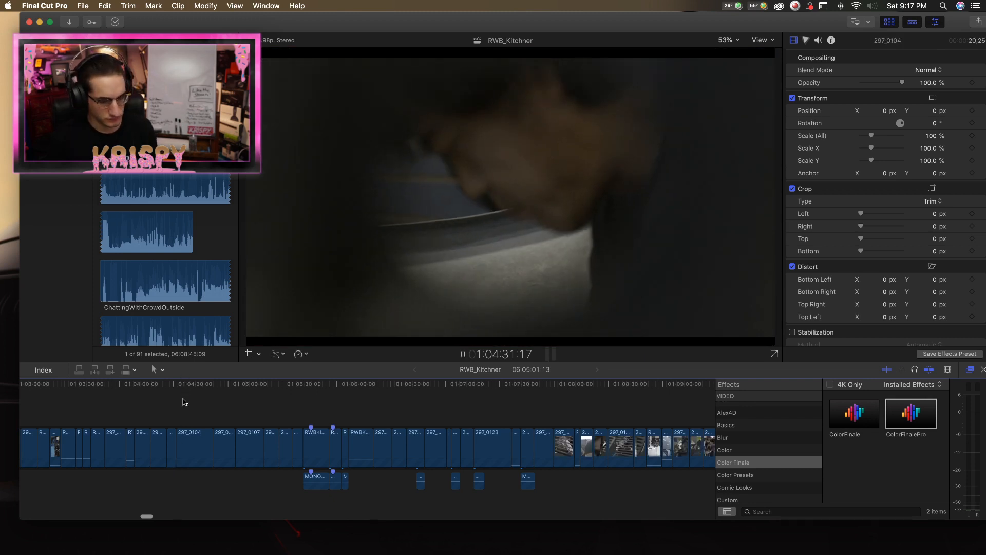
{"action": "key", "text": "space"}
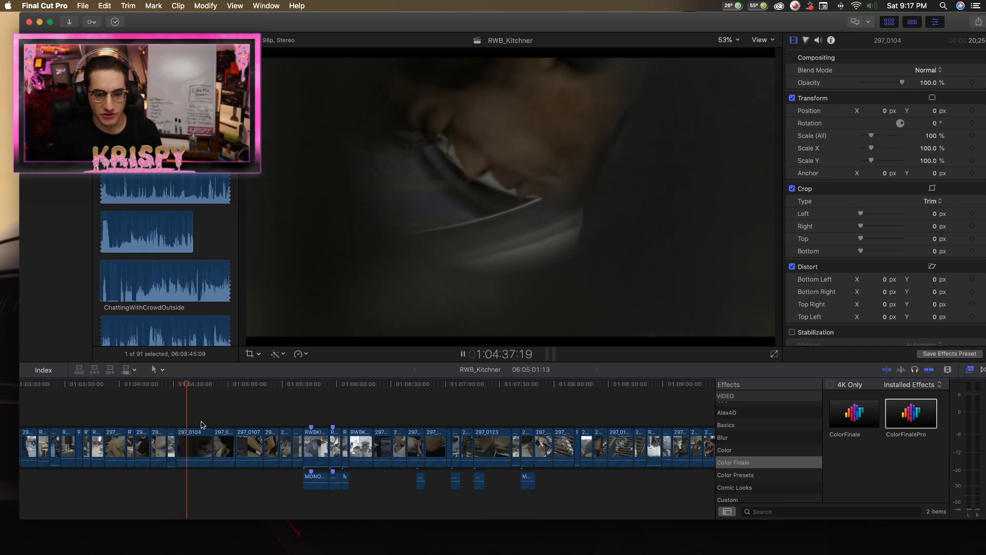
{"action": "key", "text": "b"}
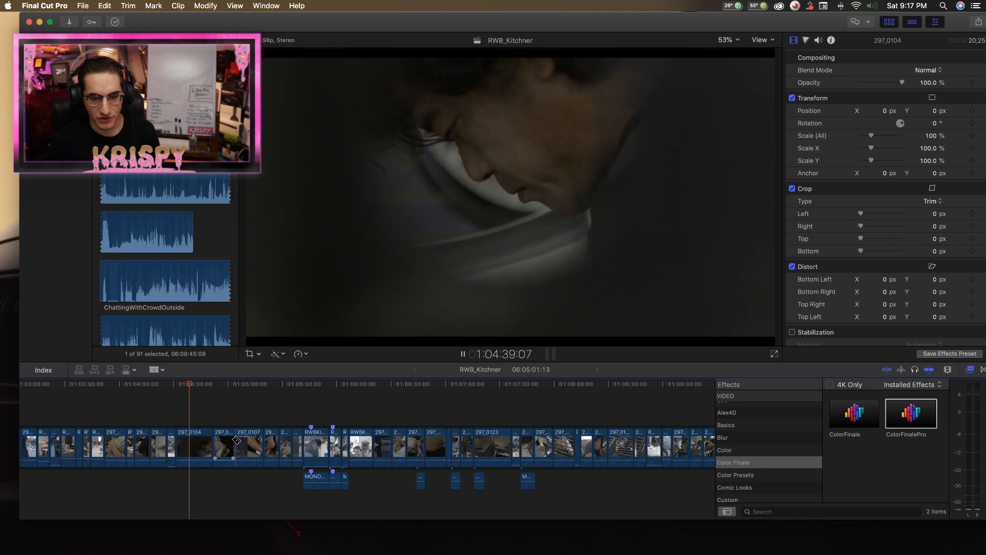
{"action": "left_click", "coordinate": [187, 443]}
{"action": "key", "text": "a"}
{"action": "key", "text": "space"}
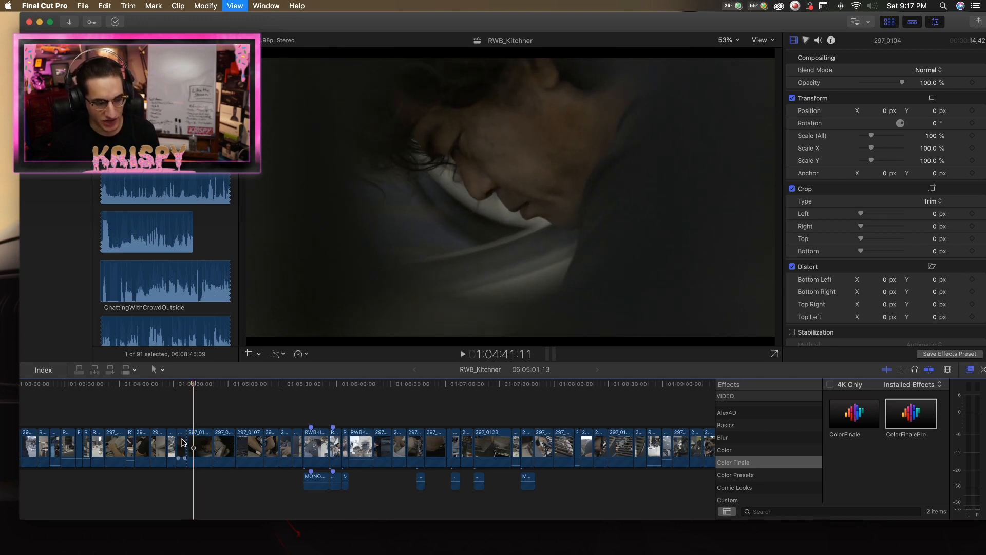
{"action": "left_click", "coordinate": [182, 443]}
{"action": "key", "text": "Delete"}
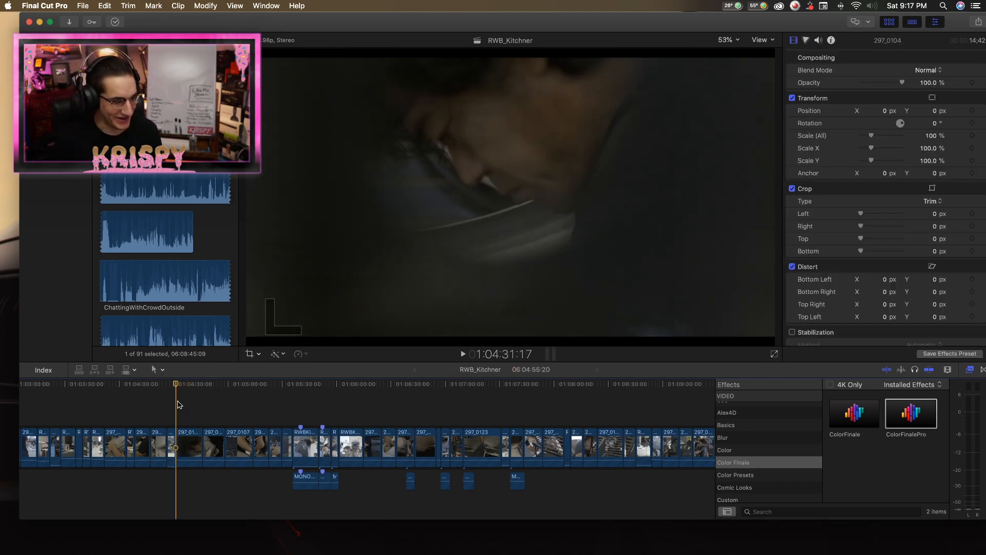
Trim the end of 297_0104 to a length of 7;27 and shorten the end of the mesh close-up before 297_0107.
{"action": "key", "text": "space"}
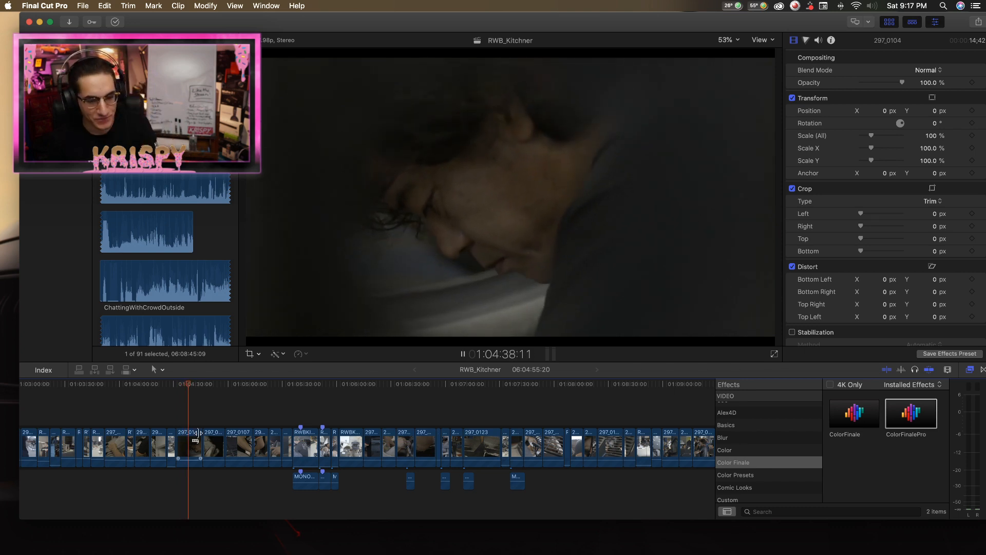
{"action": "left_click_drag", "start_coordinate": [191, 445], "coordinate": [191, 438]}
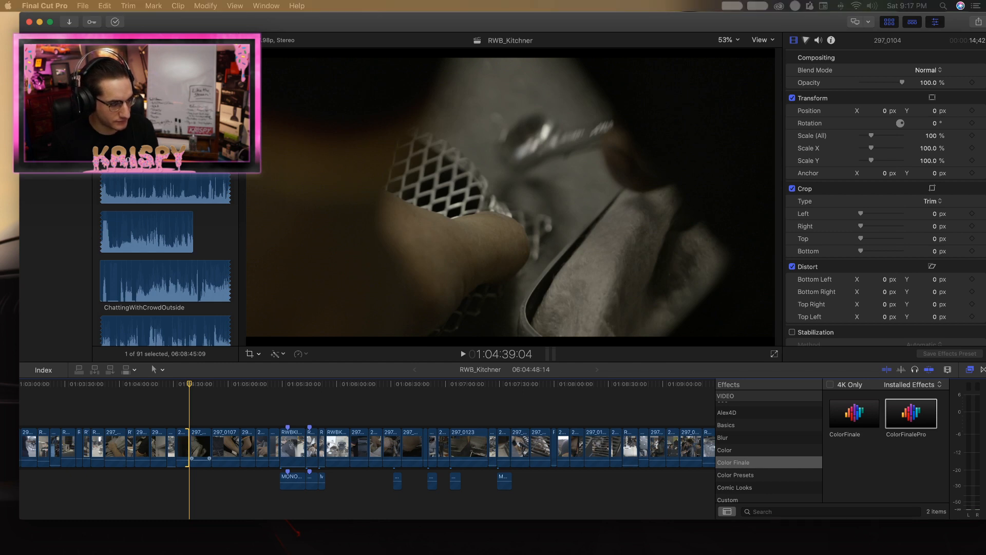
{"action": "left_click", "coordinate": [188, 389]}
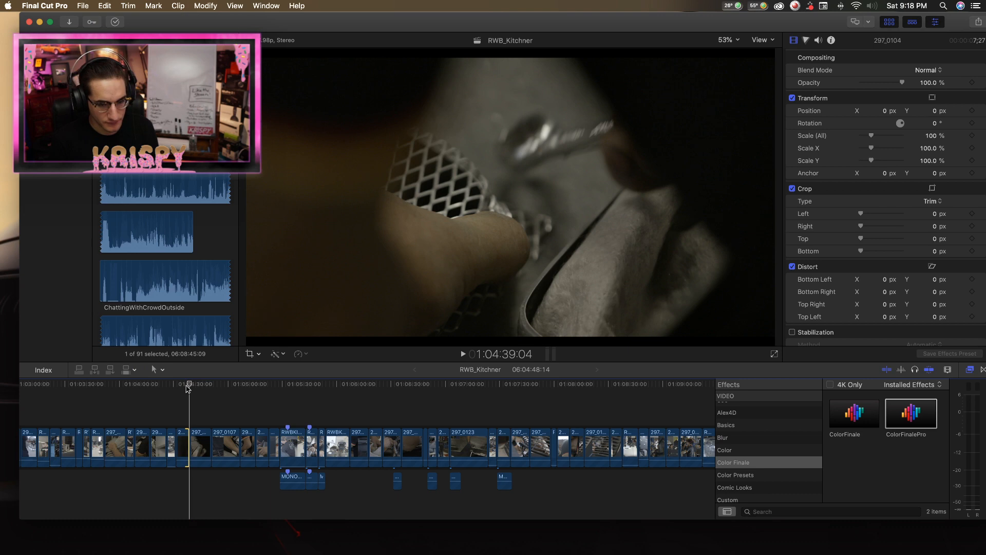
{"action": "key", "text": "space"}
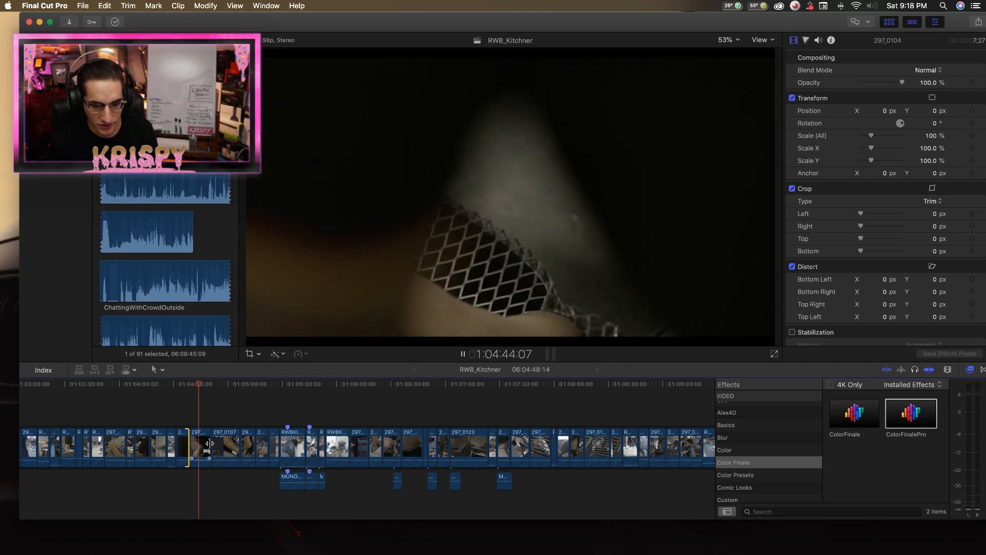
{"action": "left_click_drag", "start_coordinate": [209, 443], "coordinate": [197, 443]}
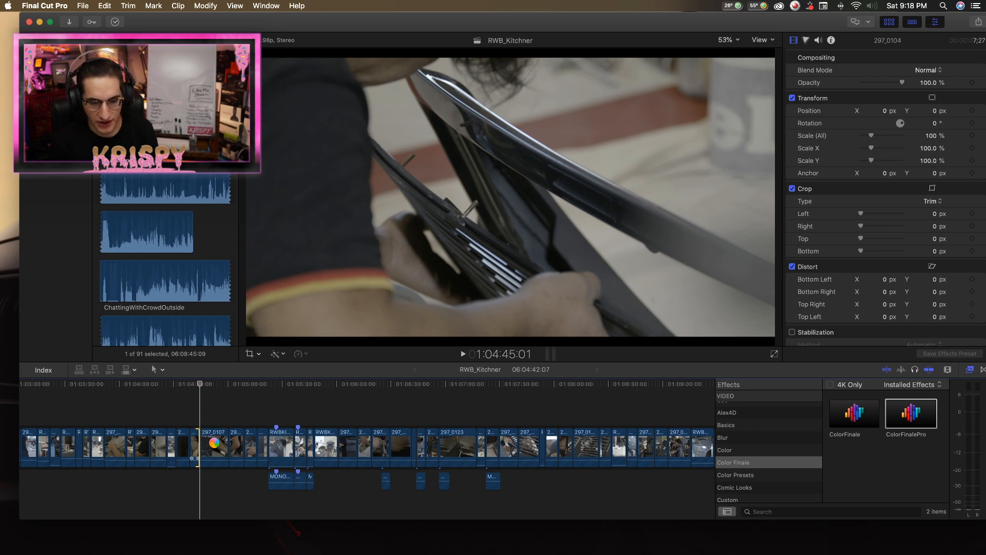
Review clip 297_0107, cut it around 1:04:51:23, and delete the rest of the clip.
{"action": "key", "text": "space"}
{"action": "left_click", "coordinate": [214, 442]}
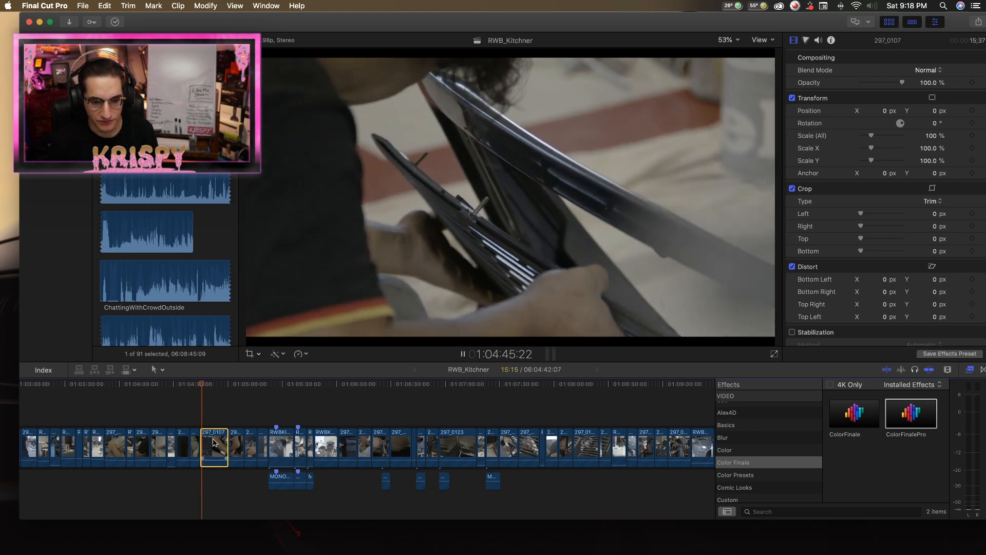
{"action": "key", "text": "z"}
{"action": "left_click", "coordinate": [214, 408]}
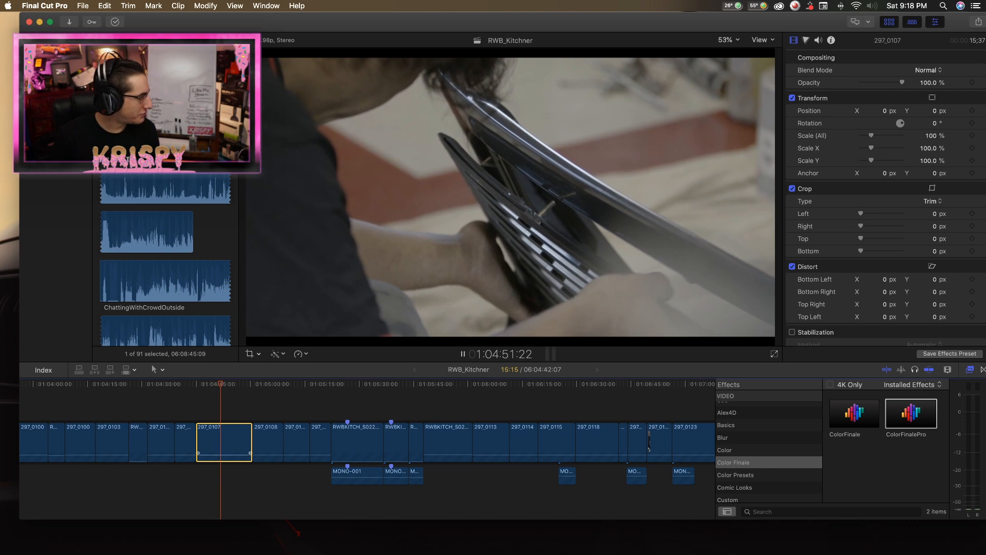
{"action": "key", "text": "space"}
{"action": "left_click", "coordinate": [207, 385]}
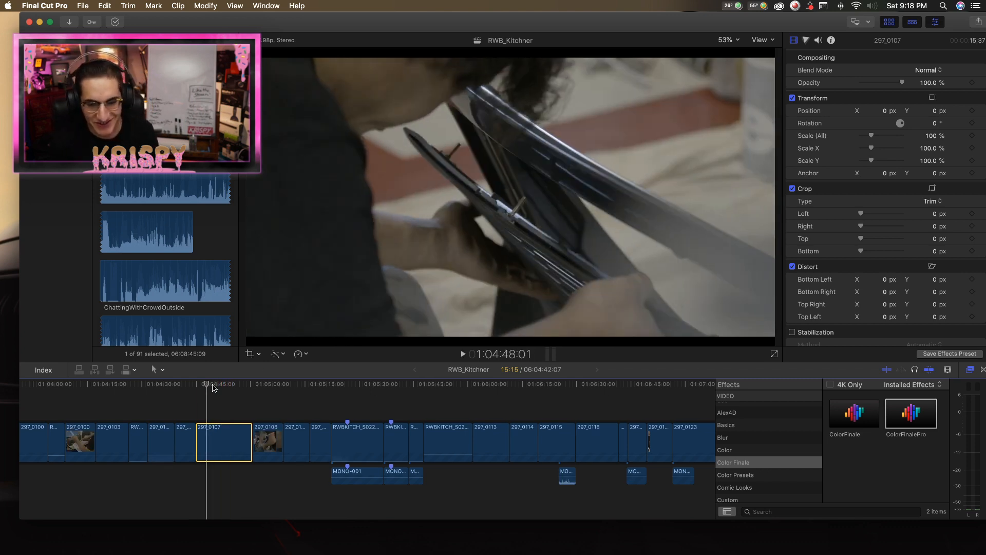
{"action": "key", "text": "space"}
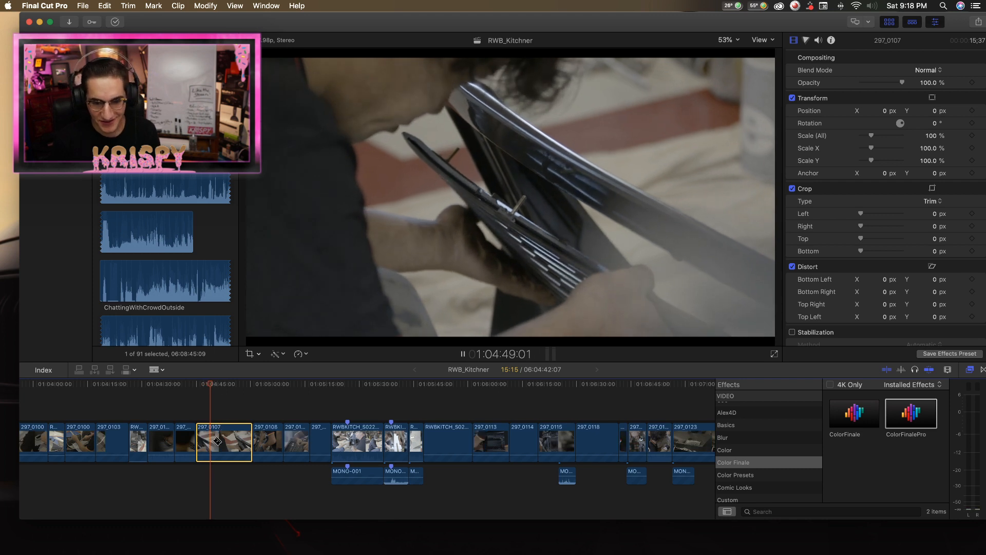
{"action": "key", "text": "space"}
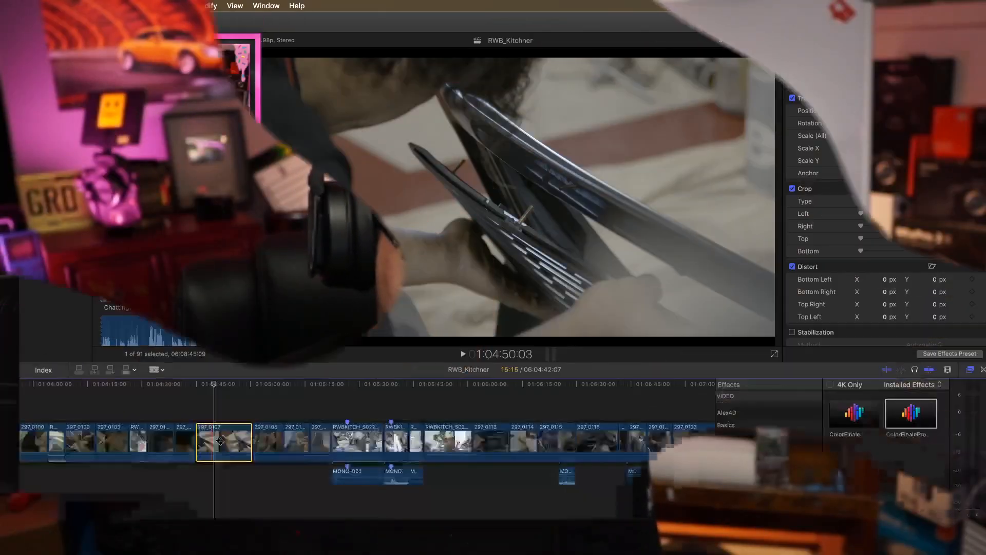
{"action": "key", "text": "space"}
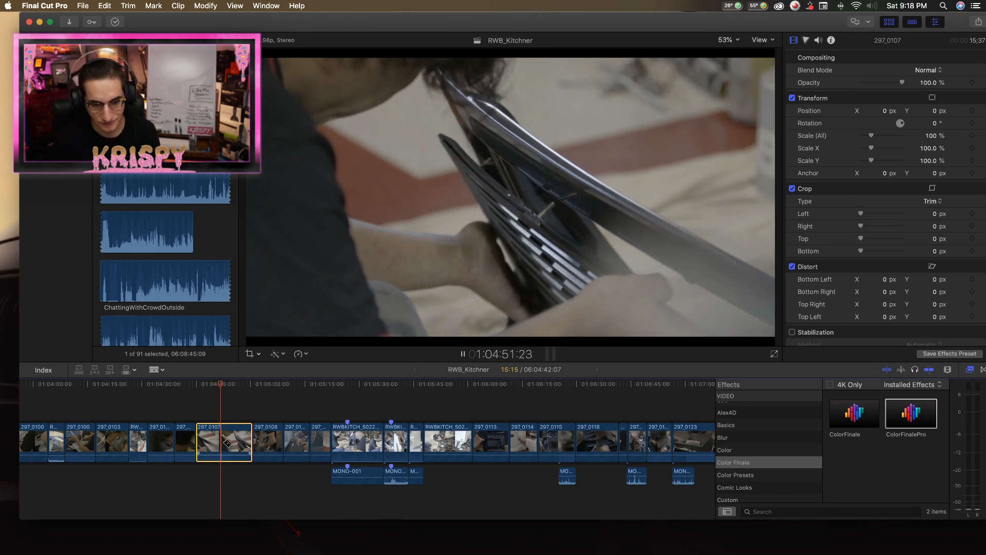
{"action": "key", "text": "super+b"}
{"action": "key", "text": "space"}
{"action": "key", "text": "x"}
{"action": "key", "text": "BackSpace"}
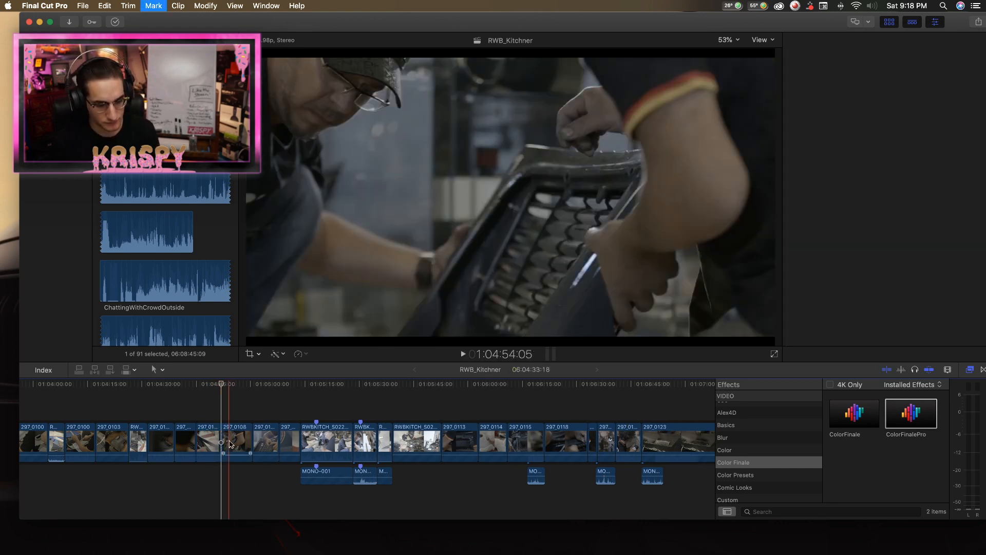
Play the first 297_0108 clip, split it partway through, and delete its closing part.
{"action": "key", "text": "space"}
{"action": "key", "text": "super+4"}
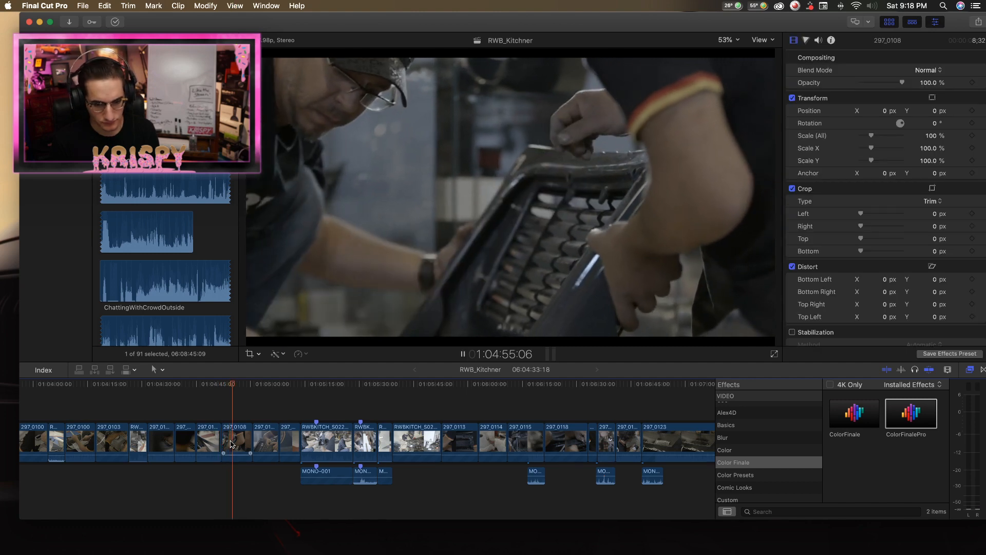
{"action": "key", "text": "space"}
{"action": "left_click", "coordinate": [239, 441]}
{"action": "key", "text": "a"}
{"action": "left_click", "coordinate": [248, 435]}
{"action": "key", "text": "BackSpace"}
{"action": "key", "text": "space"}
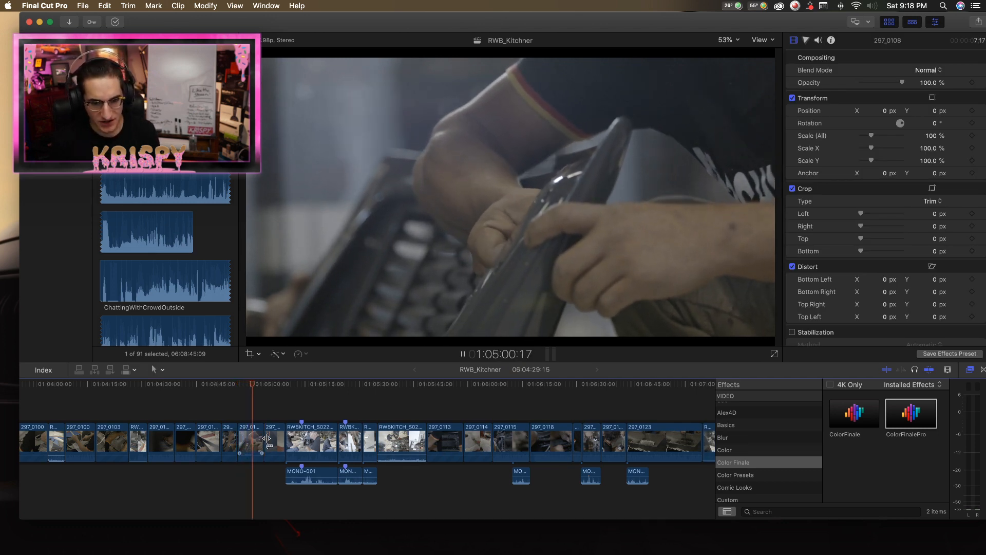
Cut the second 297_0108 clip at 1:05:01:00 and delete its remainder along with the following 297_0109 clip.
{"action": "key", "text": "space"}
{"action": "key", "text": "super+b"}
{"action": "left_click", "coordinate": [261, 441]}
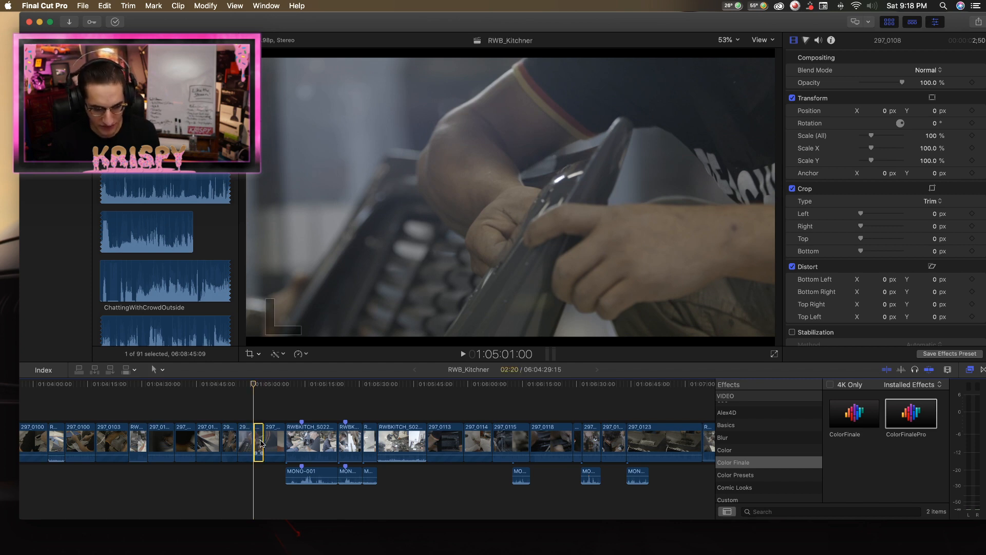
{"action": "key", "text": "BackSpace"}
{"action": "key", "text": "space"}
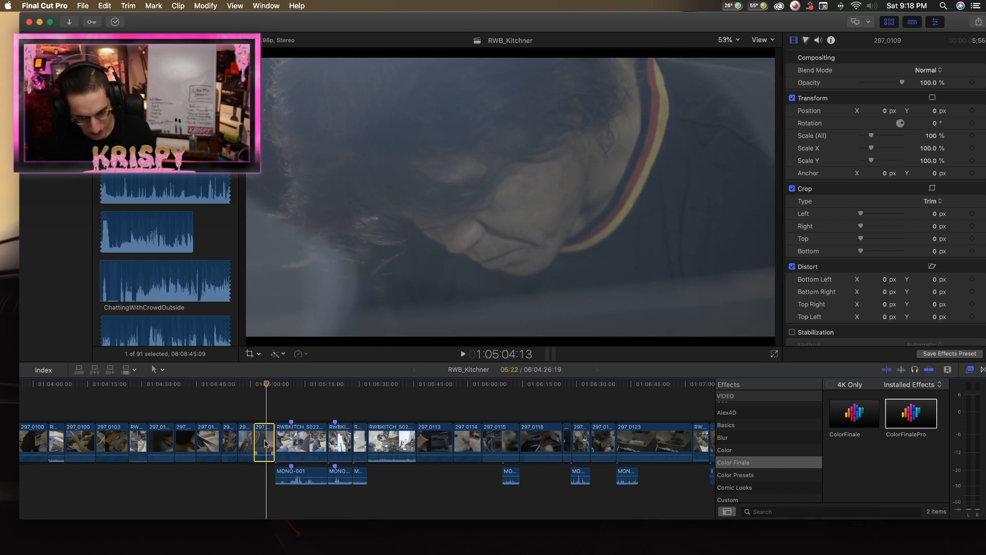
{"action": "key", "text": "Return"}
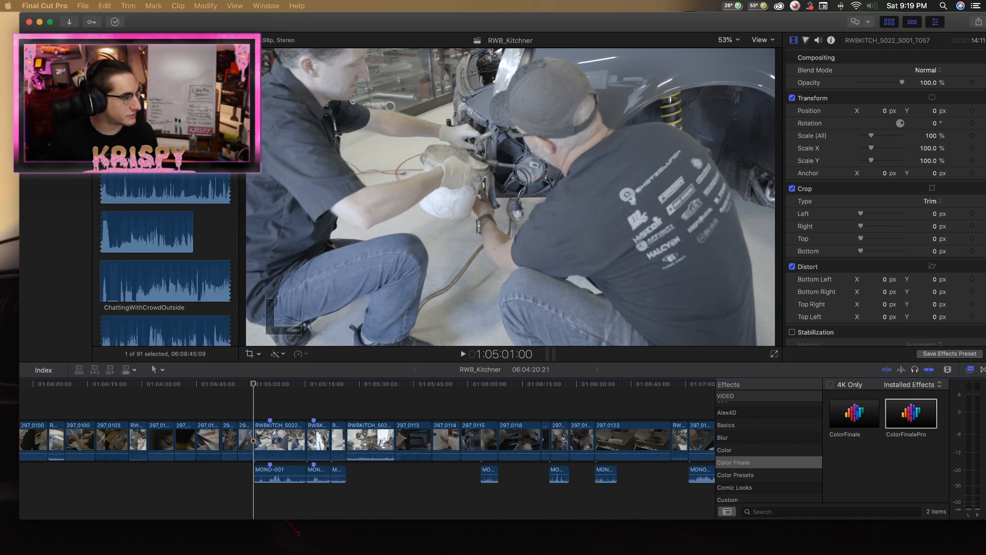
Bring the browser window with the Color Finale 2 website over the editor, view it, and minimize it.
{"action": "left_click_drag", "start_coordinate": [0, 11], "coordinate": [690, 4]}
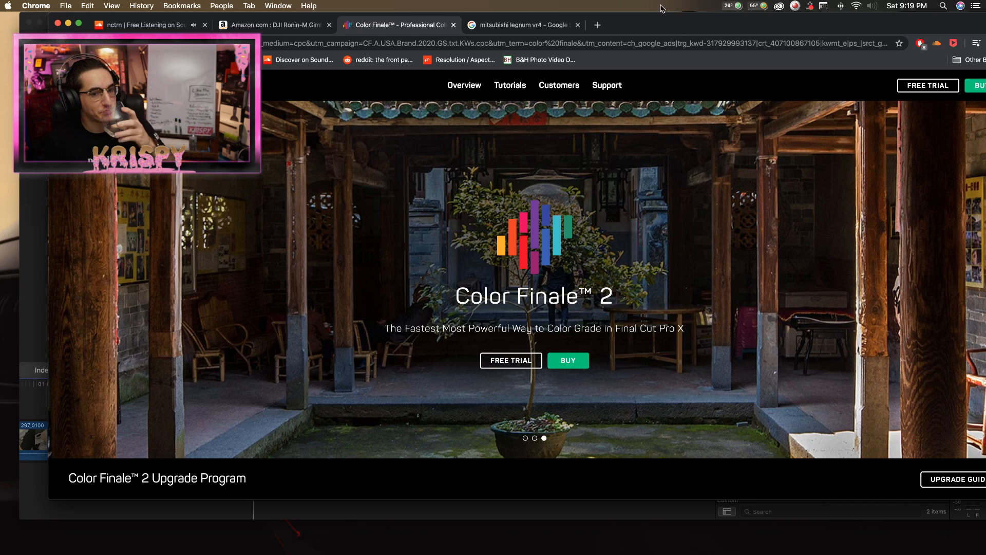
{"action": "left_click_drag", "start_coordinate": [682, 30], "coordinate": [390, 35]}
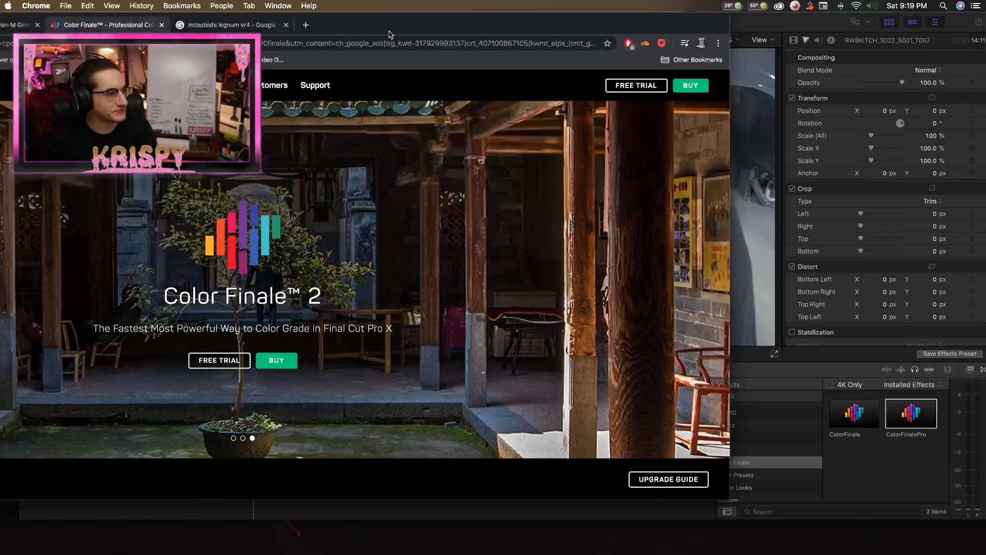
{"action": "key", "text": "super+m"}
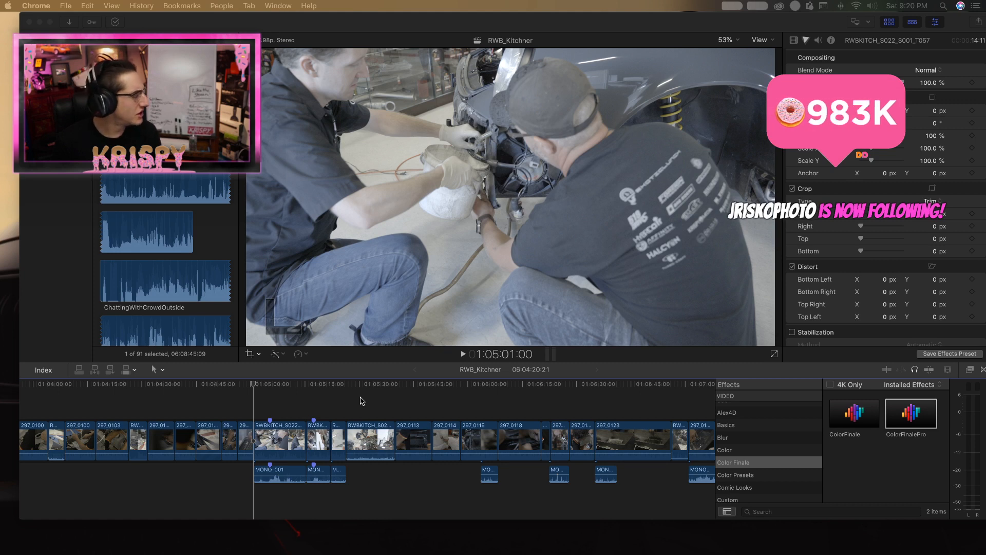
Play RWBKITCH_S022_S001_T057 from 1:05:01:00, split it at about 1:05:12, and delete its closing part.
{"action": "scroll", "coordinate": [362, 401], "scroll_direction": "up", "scroll_amount": 1}
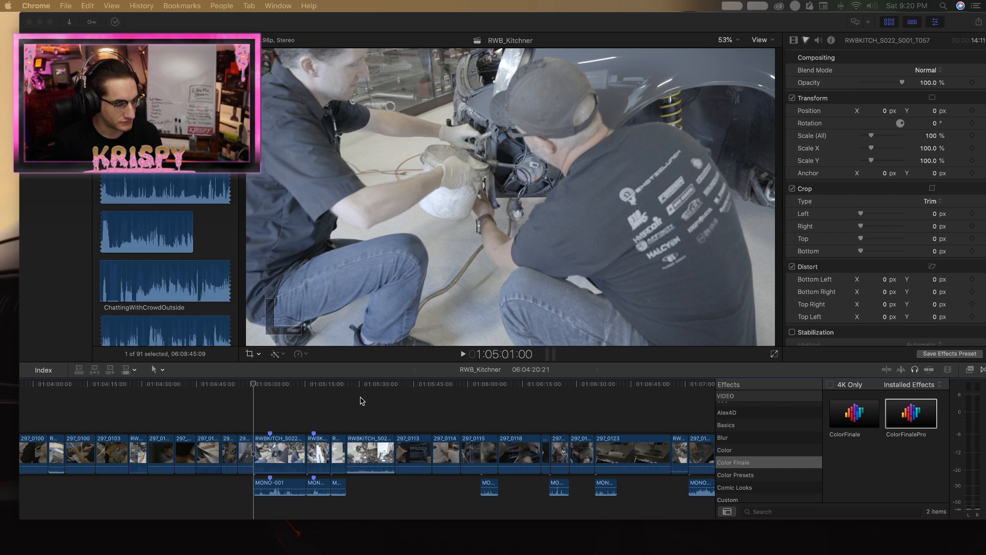
{"action": "left_click", "coordinate": [249, 388]}
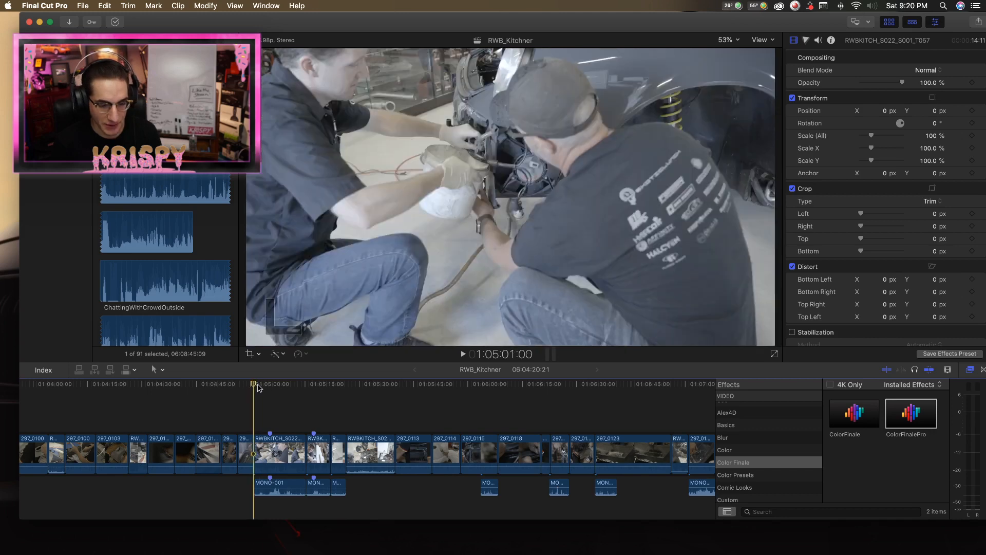
{"action": "key", "text": "space"}
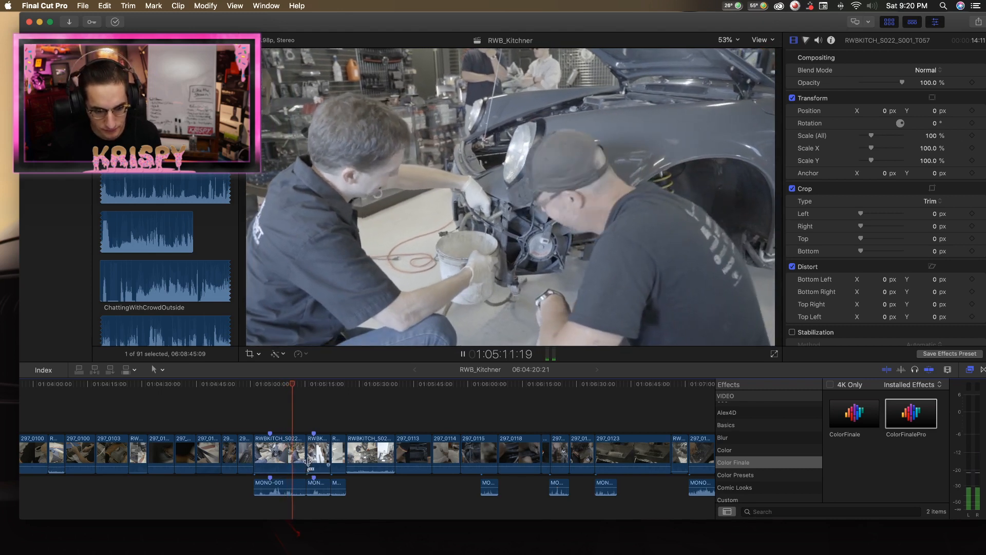
{"action": "key", "text": "space"}
{"action": "key", "text": "super+b"}
{"action": "left_click", "coordinate": [301, 464]}
{"action": "key", "text": "Delete"}
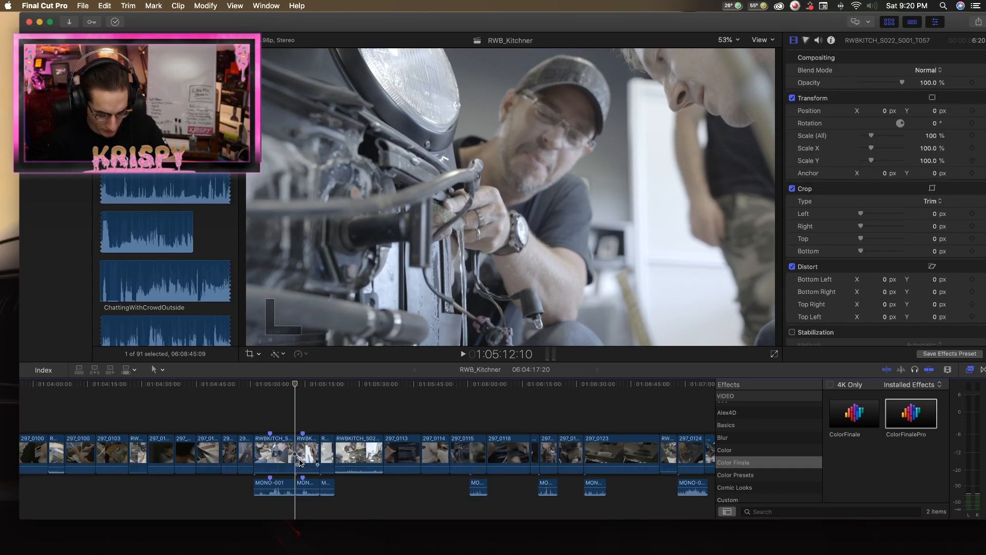
Review the two short RWBKITCH shots from 1:05:12:10 through to the wide garage shot.
{"action": "key", "text": "space"}
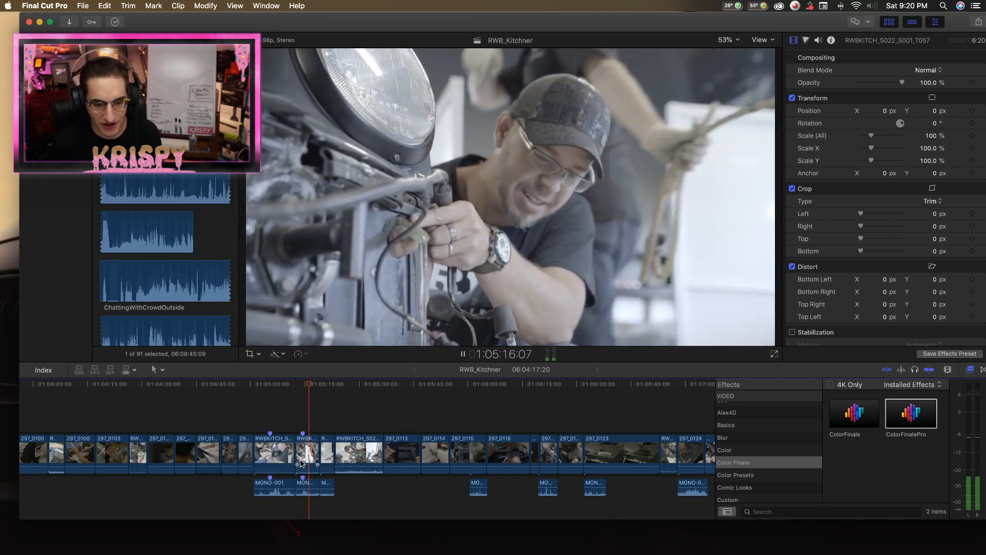
{"action": "key", "text": "space"}
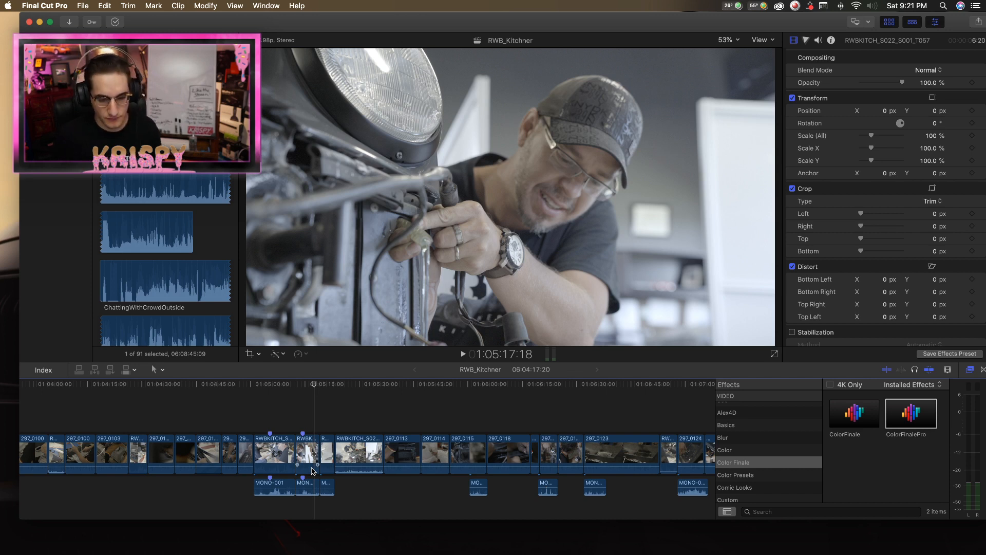
{"action": "key", "text": "space"}
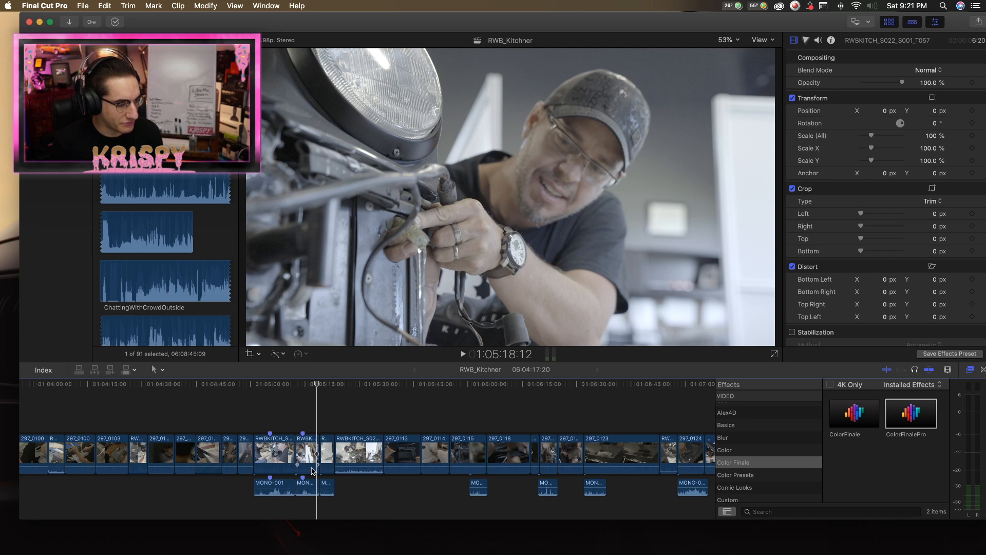
{"action": "left_click_drag", "start_coordinate": [319, 383], "coordinate": [316, 388]}
{"action": "key", "text": "space"}
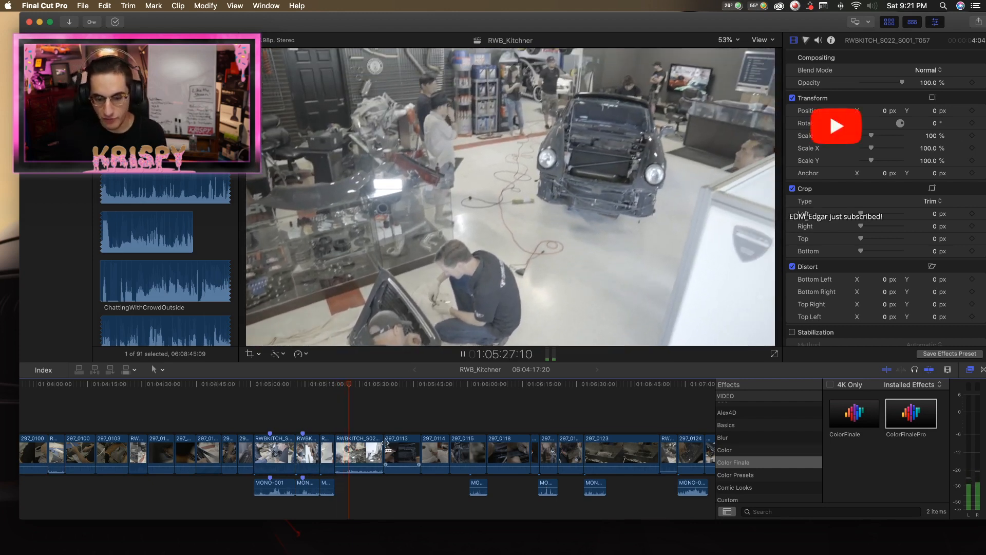
Review RWBKITCH_S022_S001_T060, cut it at 1:05:34:00, and delete the remainder before 297_0113.
{"action": "left_click", "coordinate": [365, 462]}
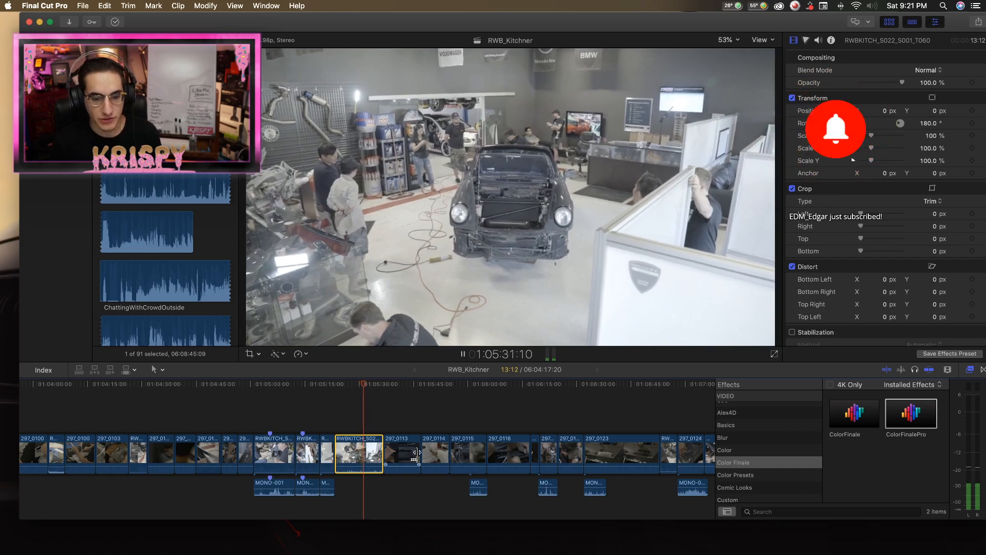
{"action": "key", "text": "space"}
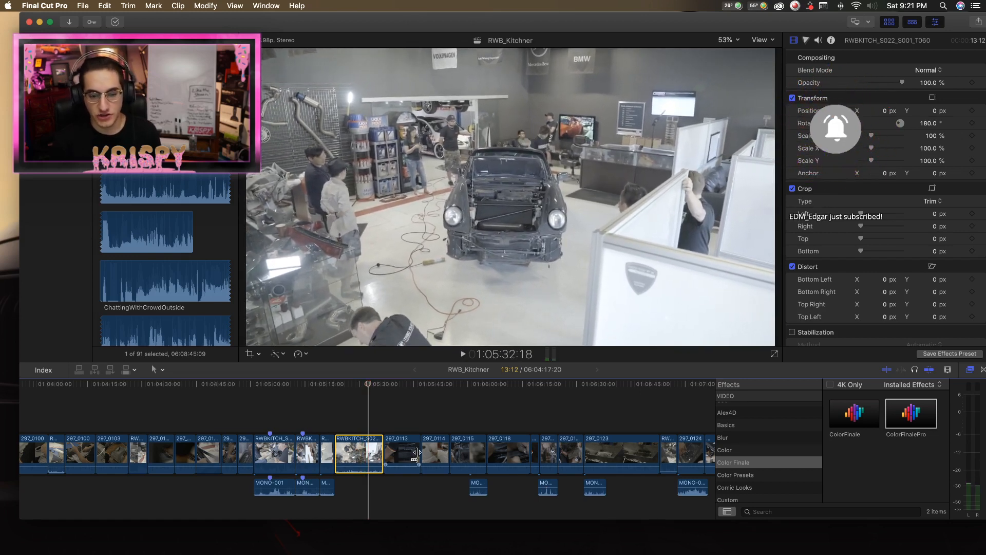
{"action": "key", "text": "space"}
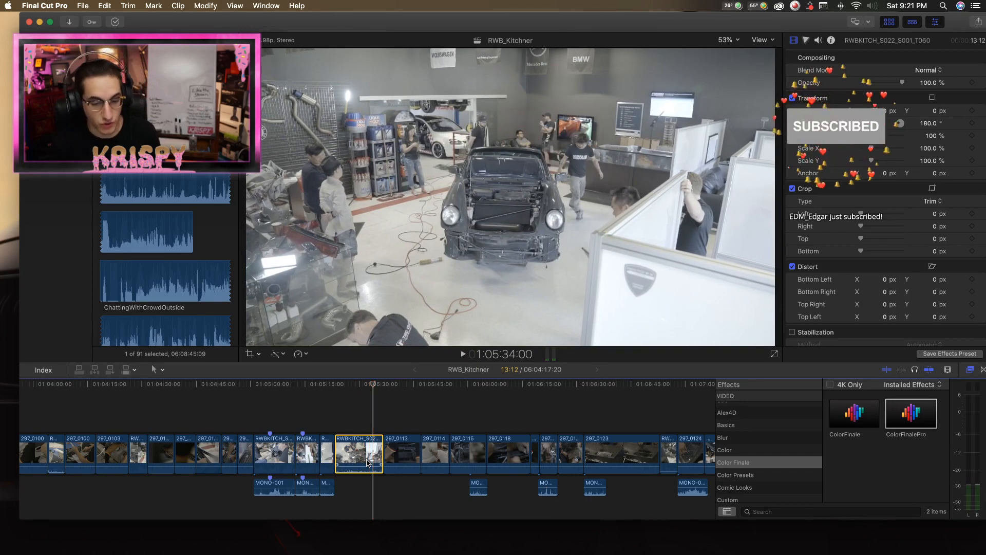
{"action": "key", "text": "space"}
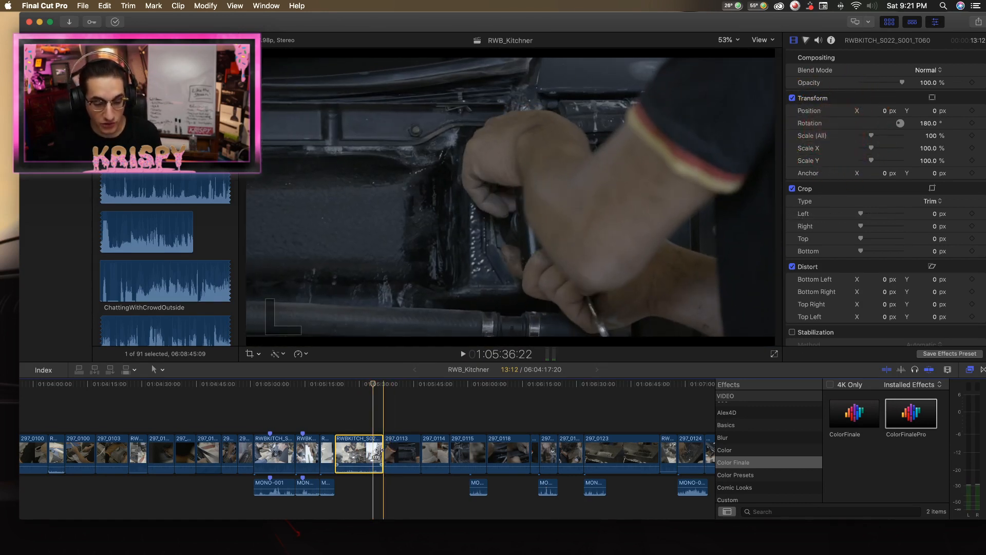
{"action": "key", "text": "super+b"}
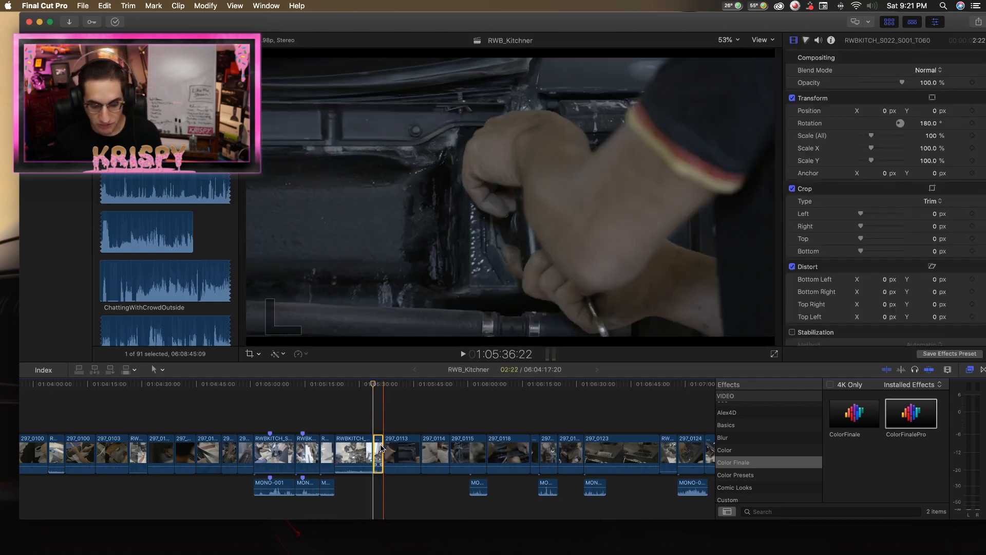
{"action": "key", "text": "Delete"}
Play clip 297_0113, split it at about 1:05:41, and delete its closing part.
{"action": "left_click", "coordinate": [394, 447]}
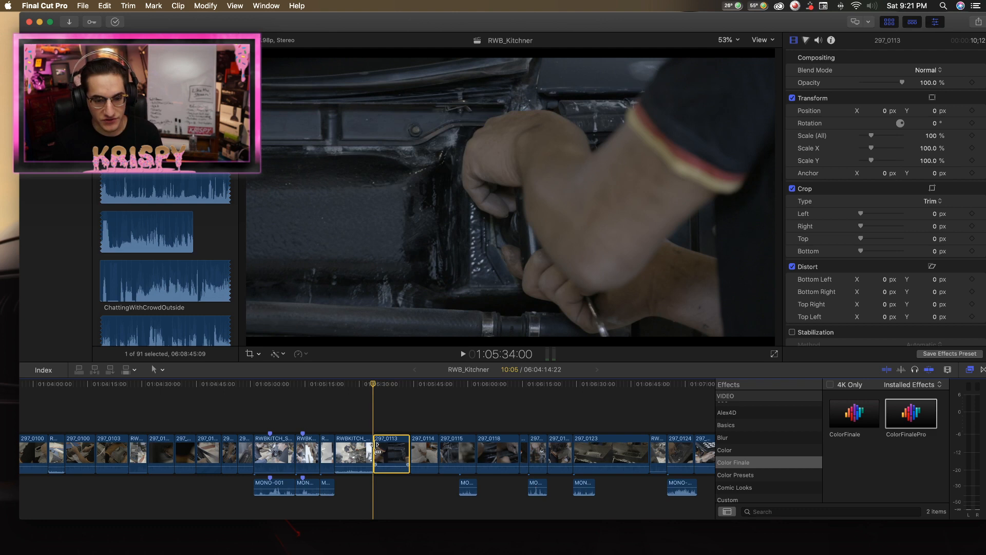
{"action": "key", "text": "space"}
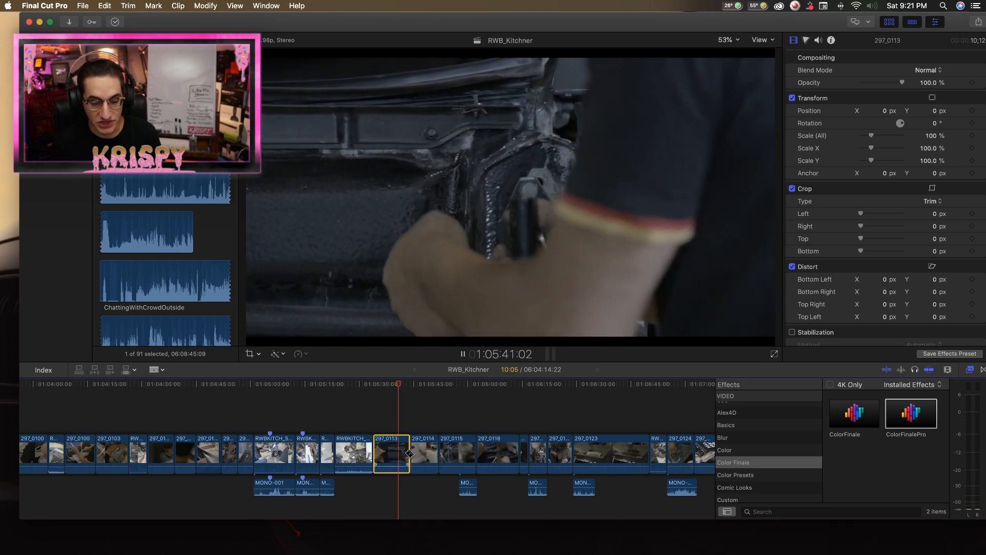
{"action": "left_click", "coordinate": [399, 451]}
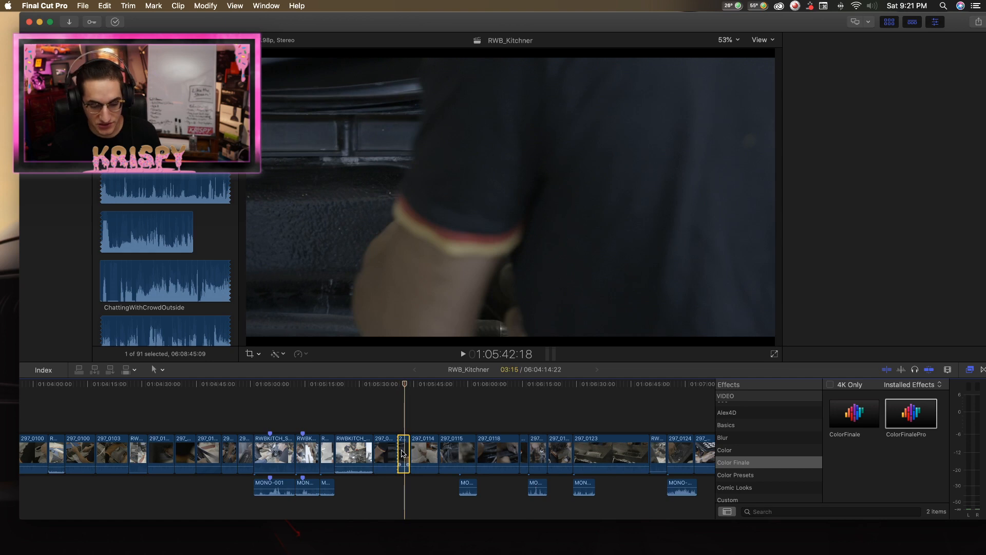
{"action": "key", "text": "Delete"}
Play clip 297_0114, split it partway through, and delete its opening part.
{"action": "key", "text": "space"}
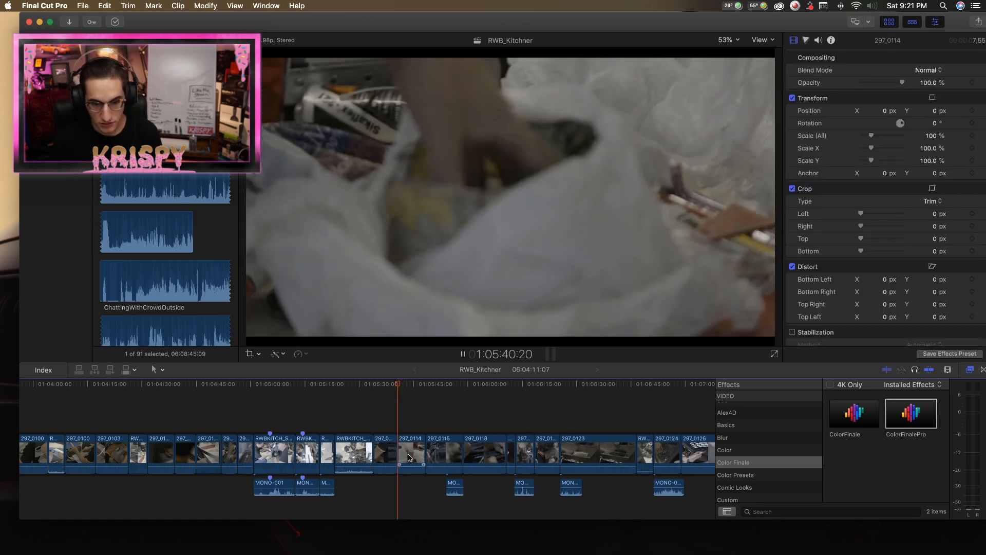
{"action": "left_click", "coordinate": [408, 457]}
{"action": "key", "text": "b"}
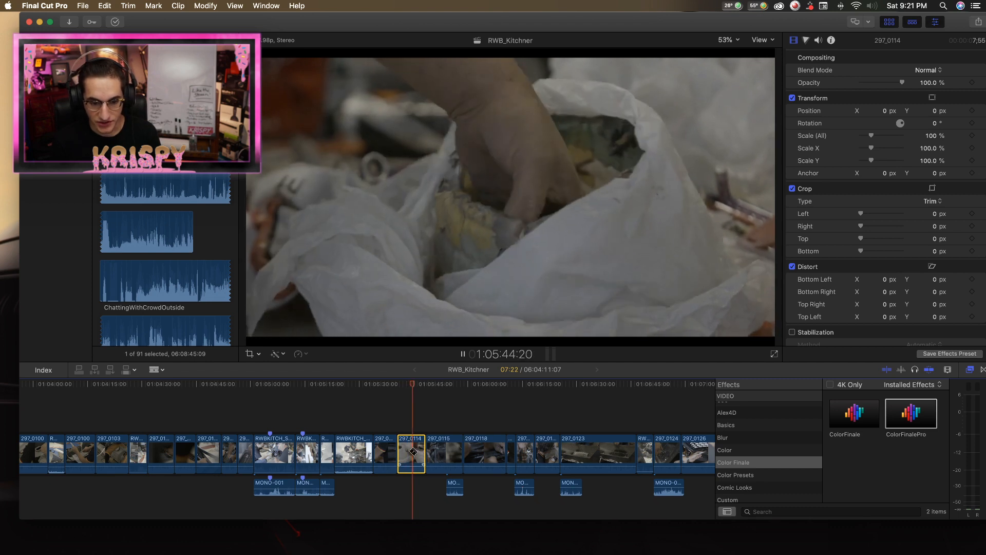
{"action": "left_click", "coordinate": [409, 455]}
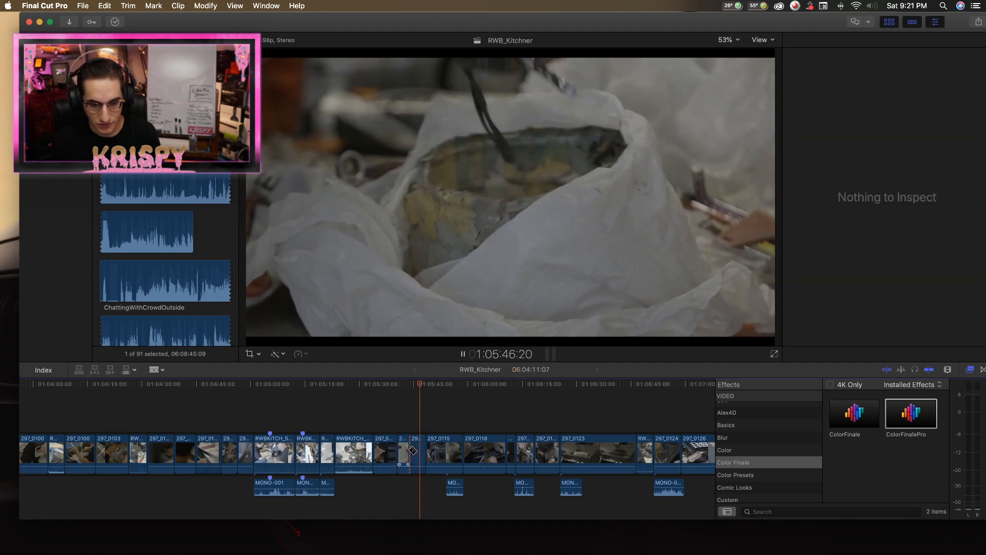
{"action": "key", "text": "space"}
{"action": "key", "text": "a"}
{"action": "left_click", "coordinate": [403, 451]}
{"action": "key", "text": "BackSpace"}
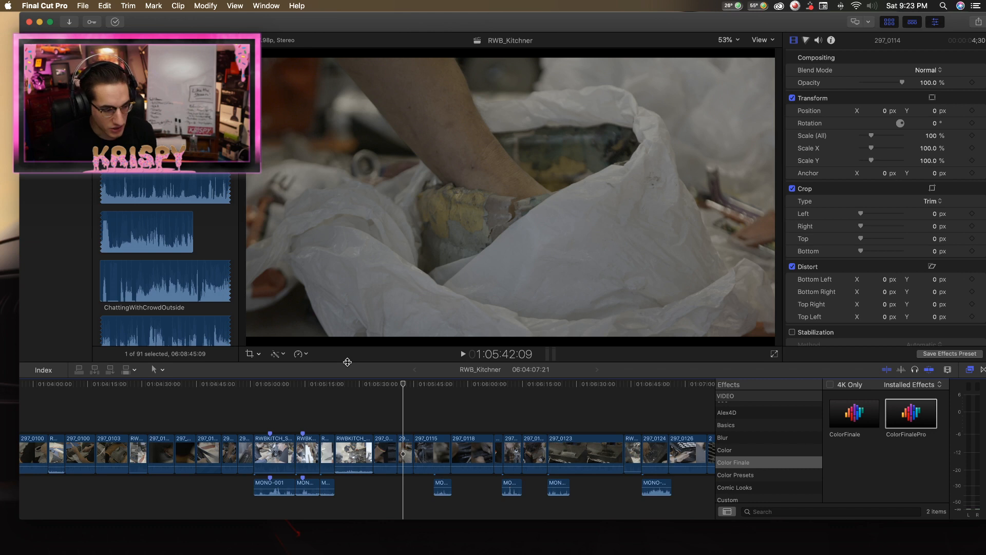
Review the transition from 297_0113 through the shortened 297_0114 up to 1:05:45:02 on an enlarged timeline.
{"action": "key", "text": "super+Tab"}
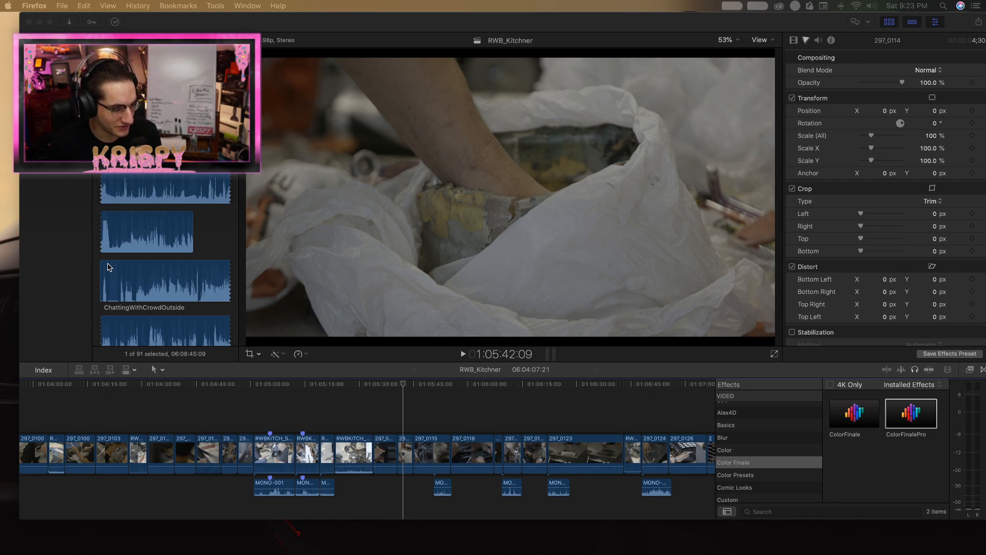
{"action": "left_click", "coordinate": [394, 396]}
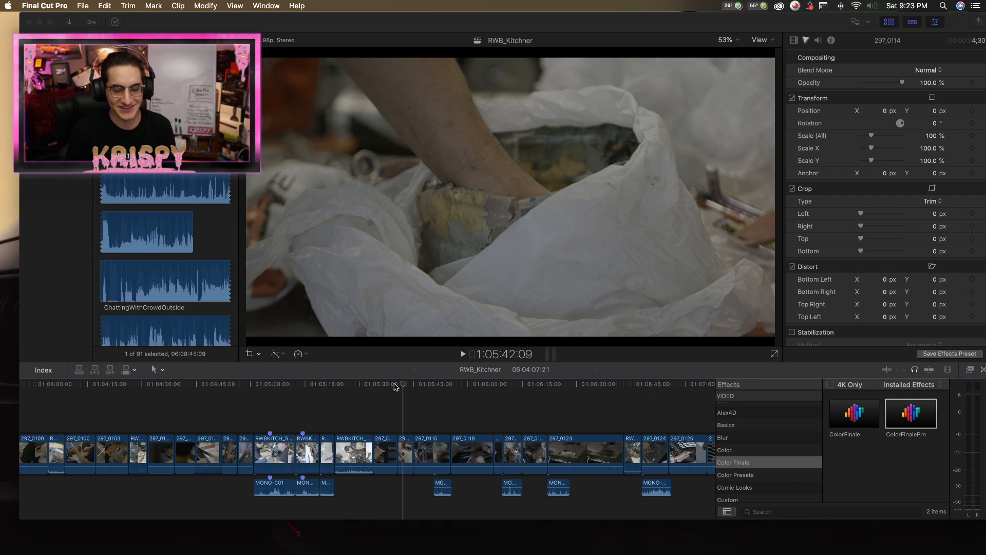
{"action": "left_click", "coordinate": [395, 389]}
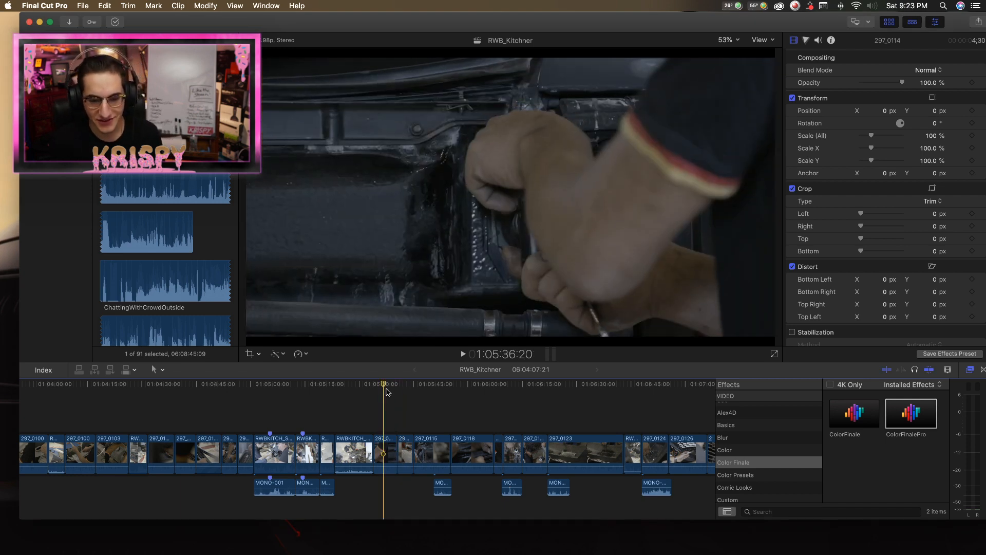
{"action": "key", "text": "space"}
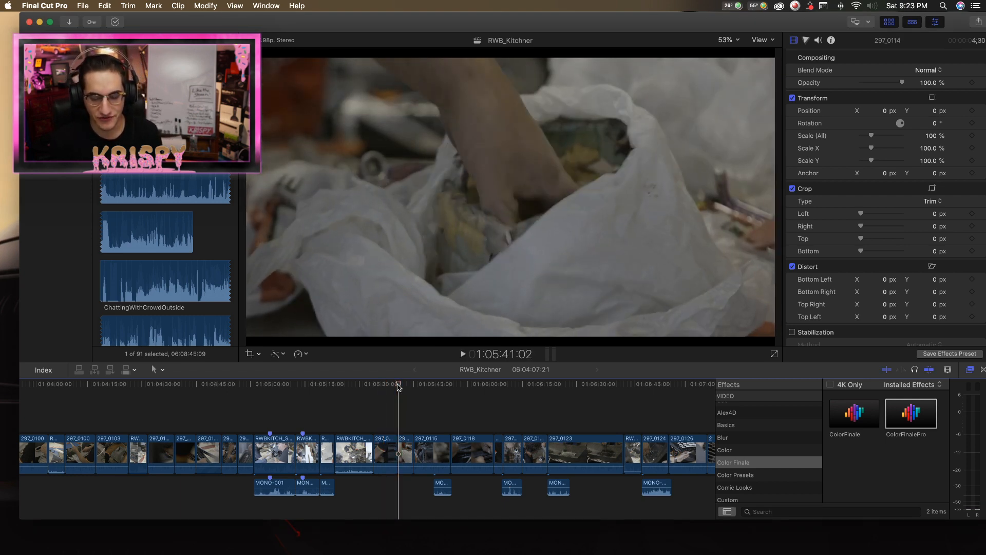
{"action": "key", "text": "super+equal"}
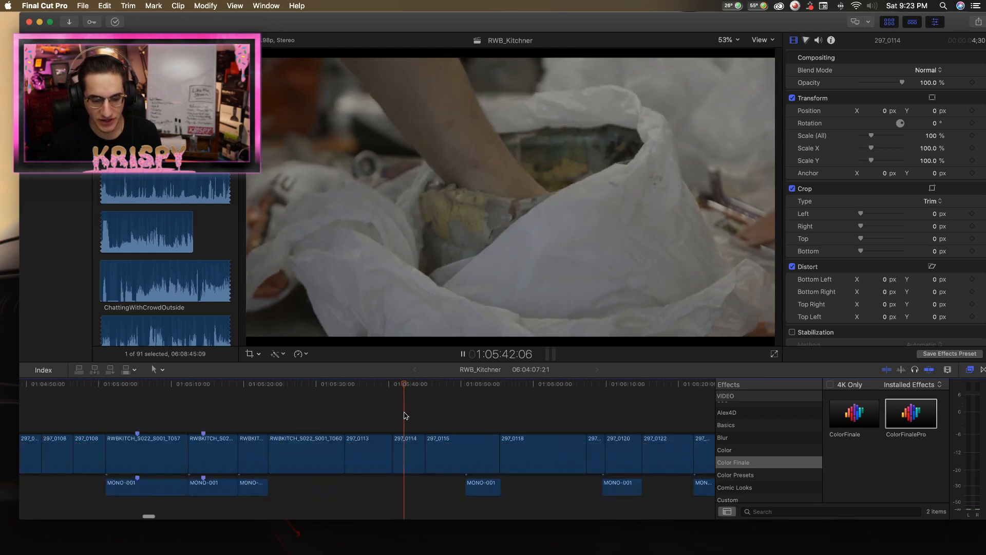
{"action": "left_click", "coordinate": [416, 461]}
{"action": "key", "text": "space"}
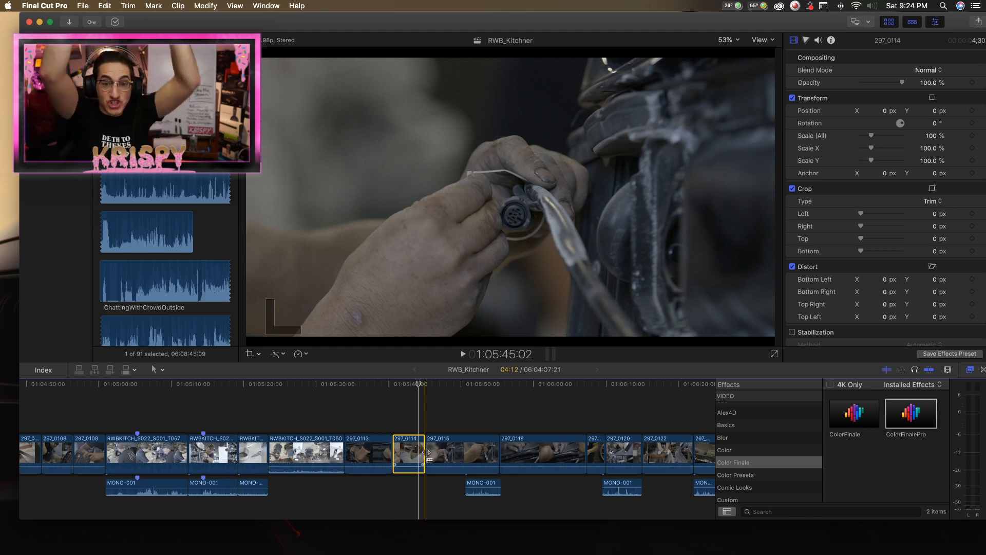
Play clip 297_0115 and replay it from near its start to judge where to trim.
{"action": "key", "text": "space"}
{"action": "key", "text": "b"}
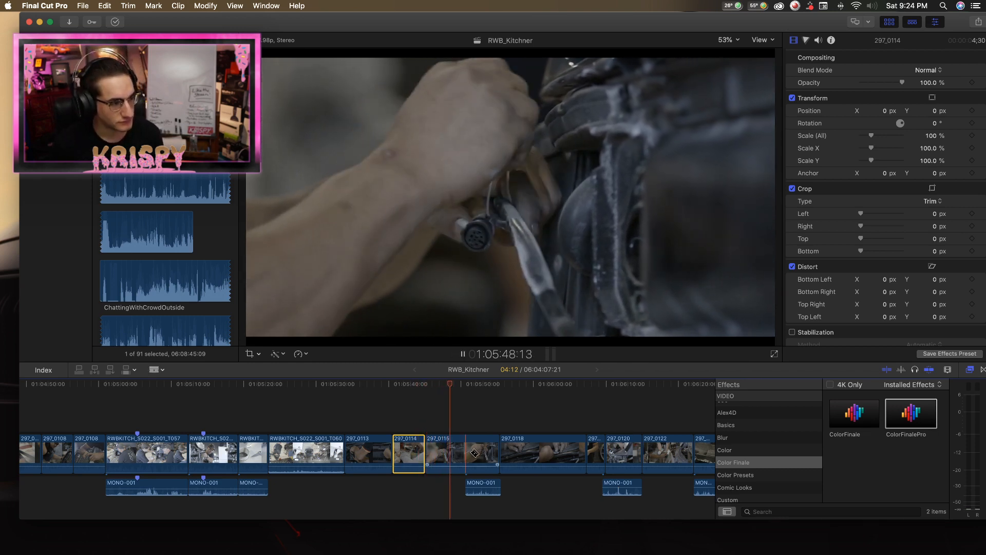
{"action": "key", "text": "space"}
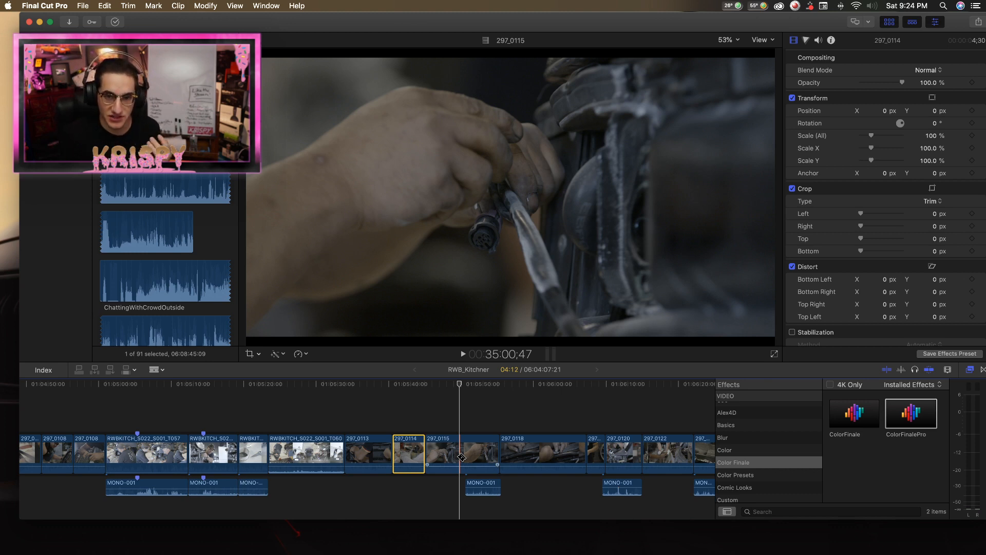
{"action": "left_click_drag", "start_coordinate": [460, 391], "coordinate": [438, 391]}
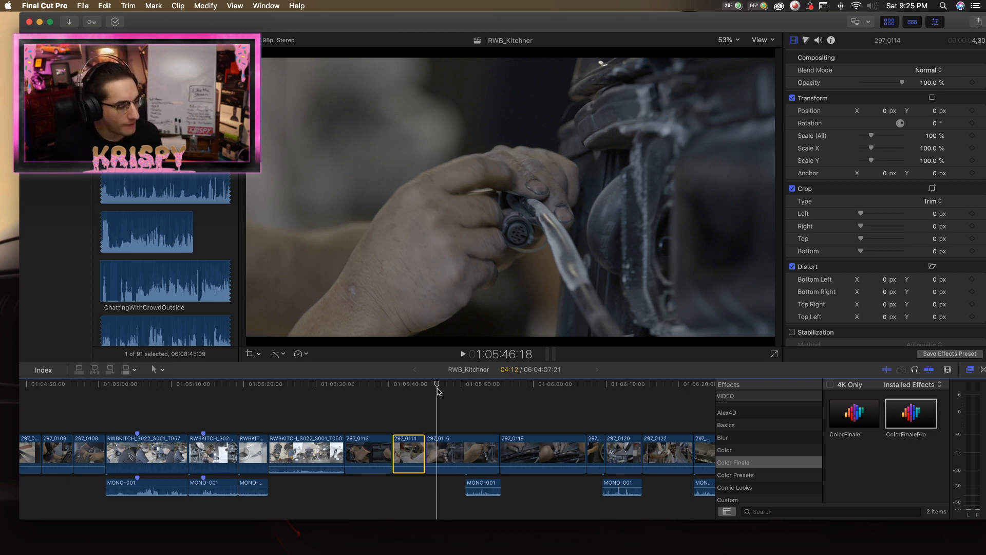
{"action": "mouse_move", "coordinate": [438, 391]}
{"action": "left_mouse_down"}
{"action": "mouse_move", "coordinate": [426, 389]}
{"action": "mouse_move", "coordinate": [444, 385]}
{"action": "left_mouse_up"}
{"action": "key", "text": "space"}
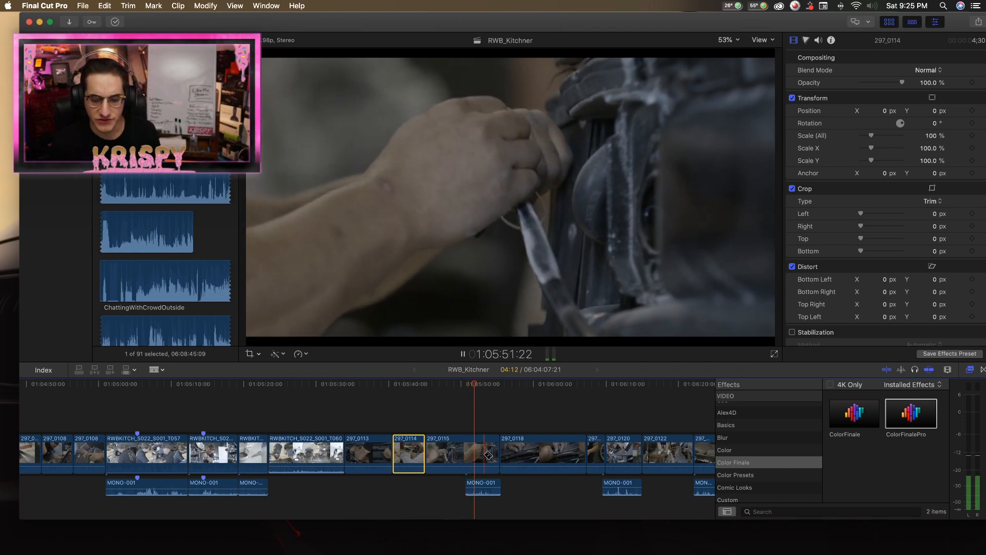
Move the MONO-001 audio clip beneath the end of 297_0115 earlier in the timeline, to beneath 297_0113.
{"action": "key", "text": "space"}
{"action": "key", "text": "space"}
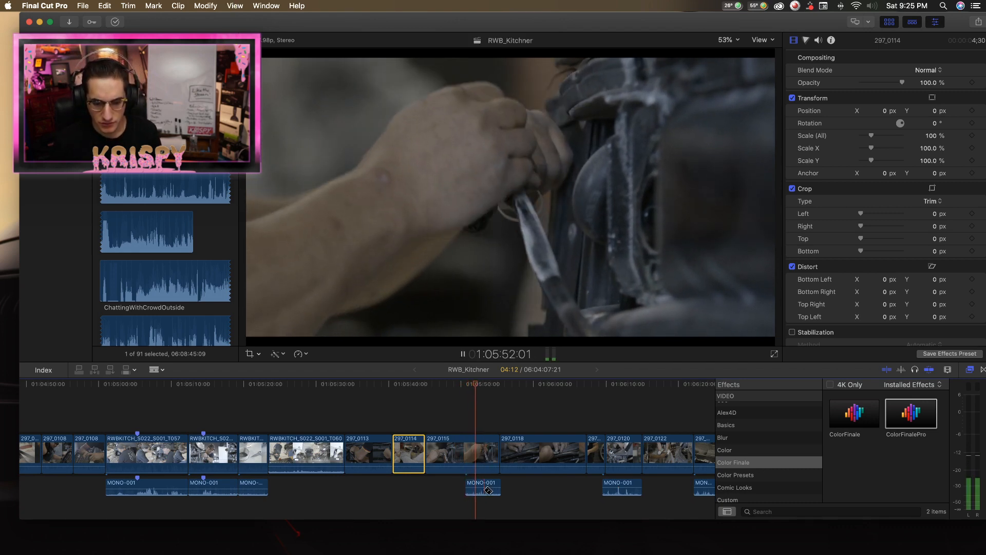
{"action": "key", "text": "a"}
{"action": "left_click_drag", "start_coordinate": [488, 487], "coordinate": [379, 487]}
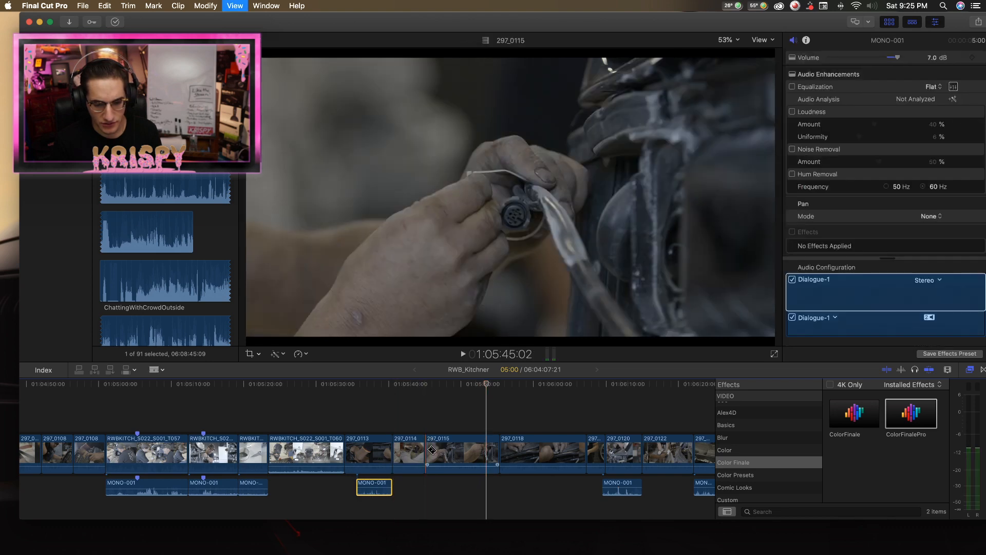
Play clip 297_0115, split it at about 1:05:51, and delete its opening part.
{"action": "key", "text": "space"}
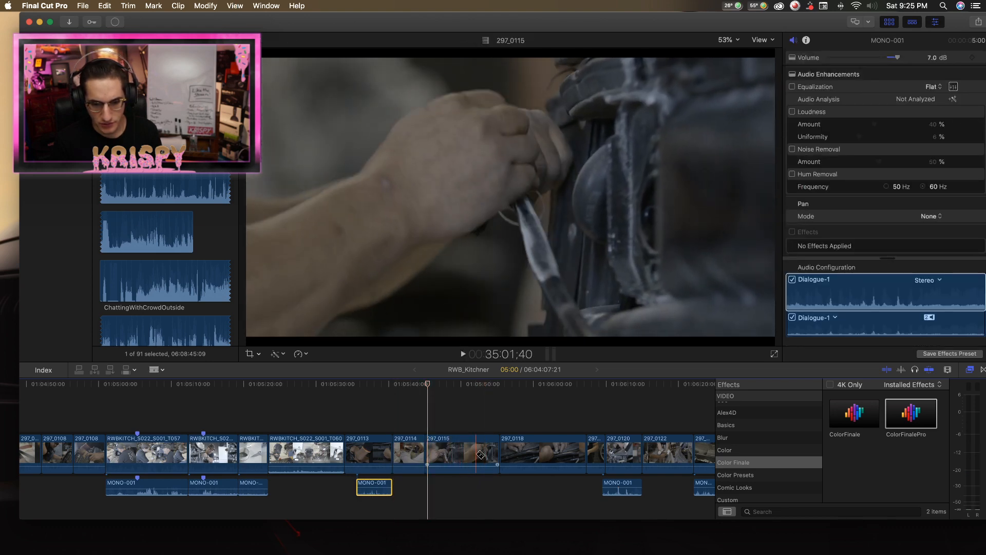
{"action": "left_click", "coordinate": [471, 454]}
{"action": "key", "text": "space"}
{"action": "key", "text": "a"}
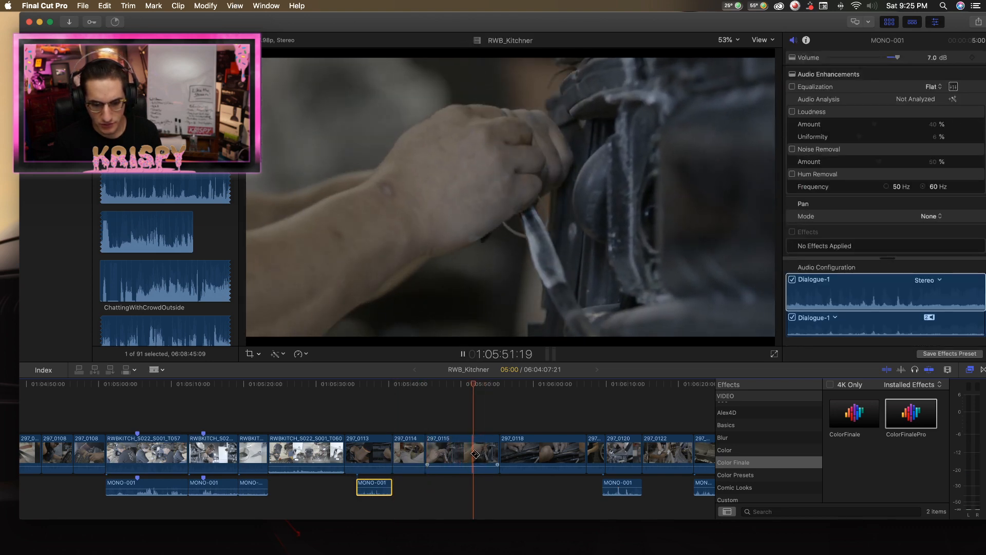
{"action": "left_click", "coordinate": [459, 454]}
{"action": "key", "text": "Delete"}
Play the shortened 297_0115 and trim its end slightly earlier.
{"action": "key", "text": "space"}
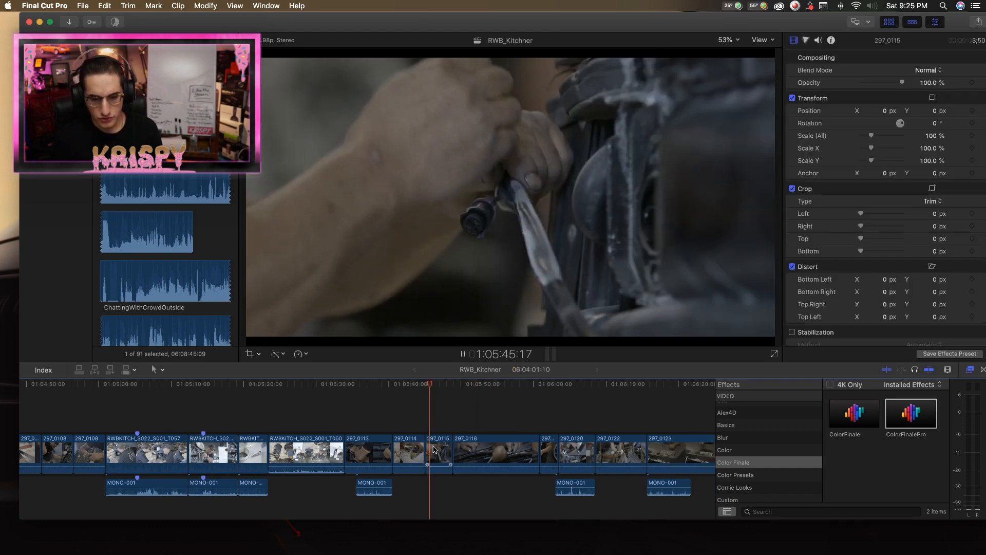
{"action": "left_click", "coordinate": [446, 450]}
{"action": "left_click_drag", "start_coordinate": [445, 450], "coordinate": [441, 451]}
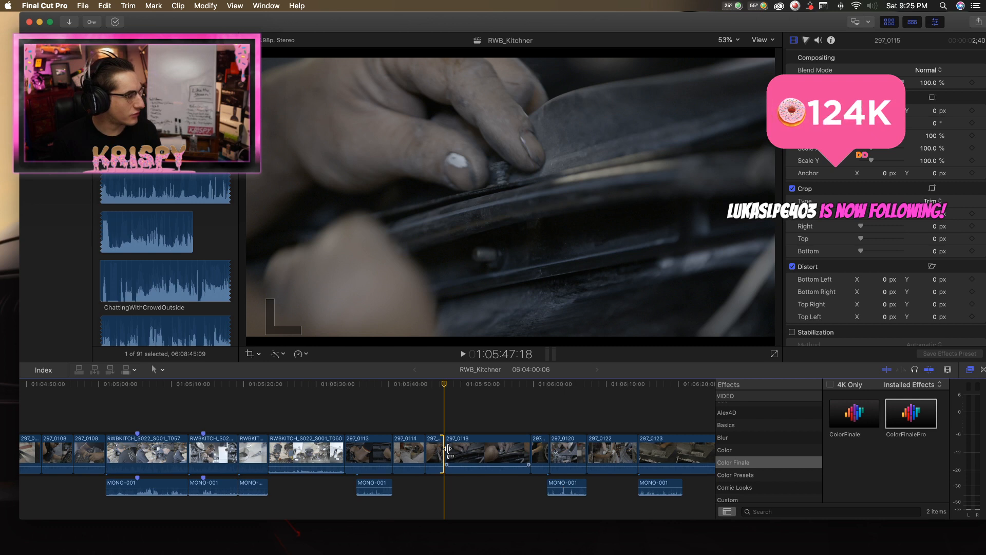
Play clip 297_0118 and split it at about 1:05:52 and again nearer its end.
{"action": "key", "text": "t"}
{"action": "left_click", "coordinate": [449, 455]}
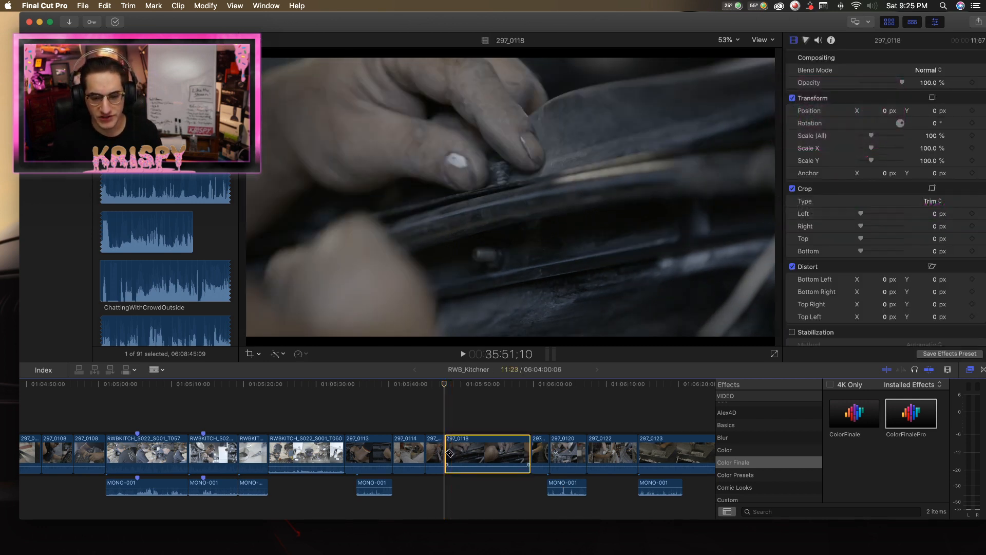
{"action": "key", "text": "a"}
{"action": "key", "text": "space"}
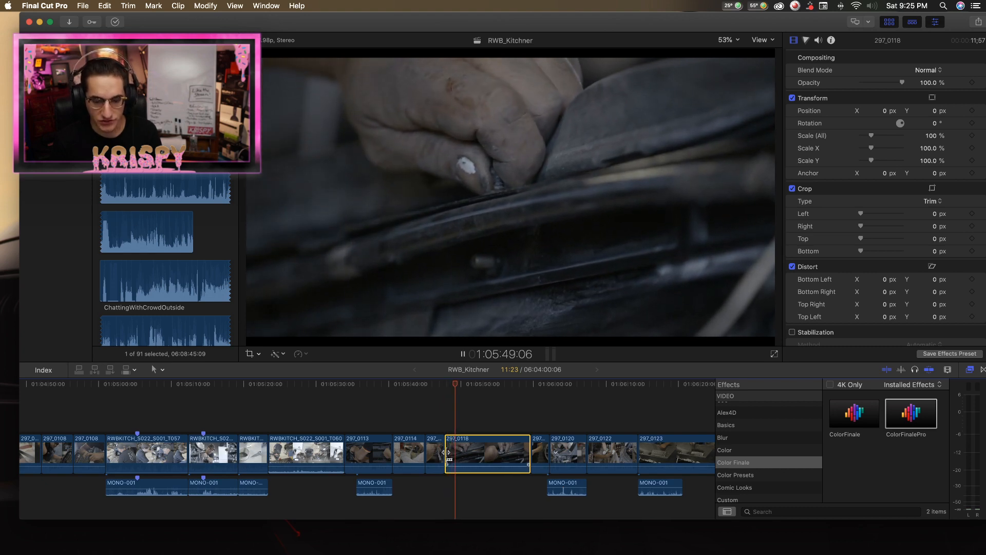
{"action": "key", "text": "b"}
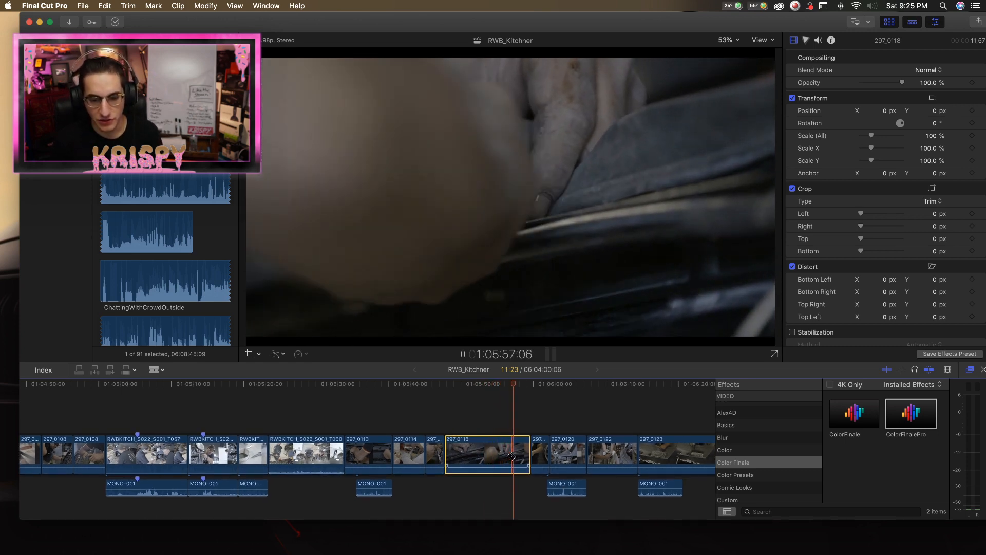
{"action": "key", "text": "space"}
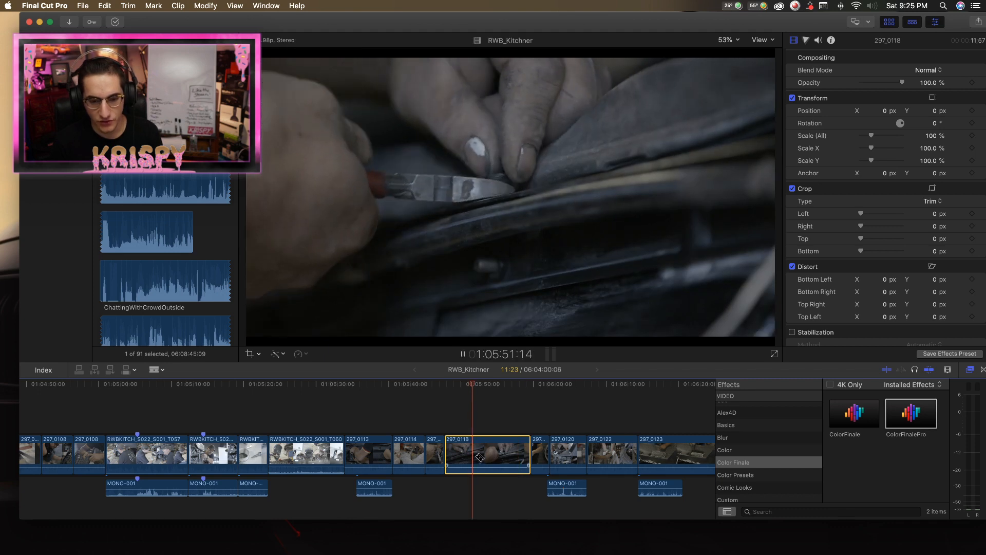
{"action": "key", "text": "space"}
{"action": "left_click", "coordinate": [509, 459]}
Delete the closing and opening sections of 297_0118, keeping only the middle one.
{"action": "key", "text": "a"}
{"action": "left_click", "coordinate": [517, 456]}
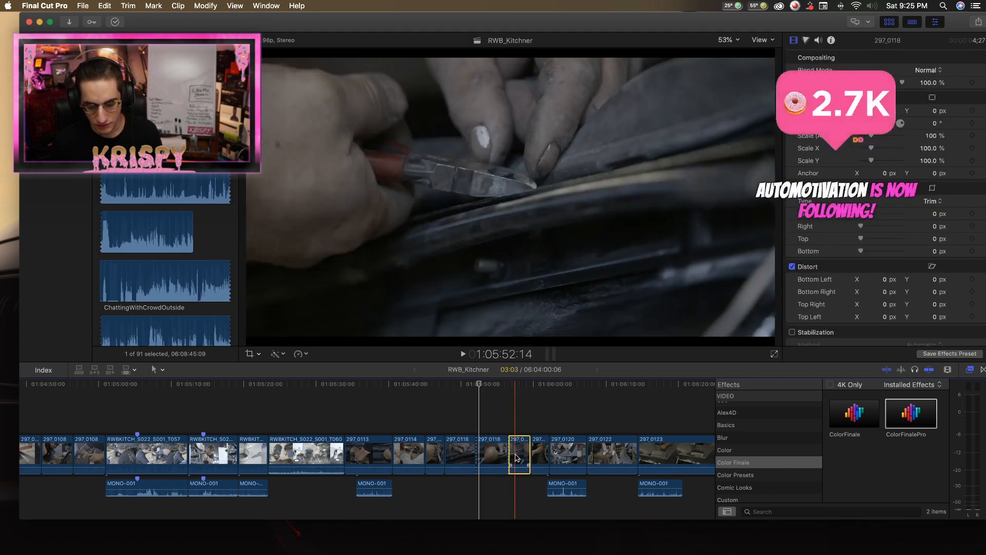
{"action": "key", "text": "Delete"}
{"action": "left_click", "coordinate": [456, 453]}
{"action": "key", "text": "Delete"}
{"action": "key", "text": "super+4"}
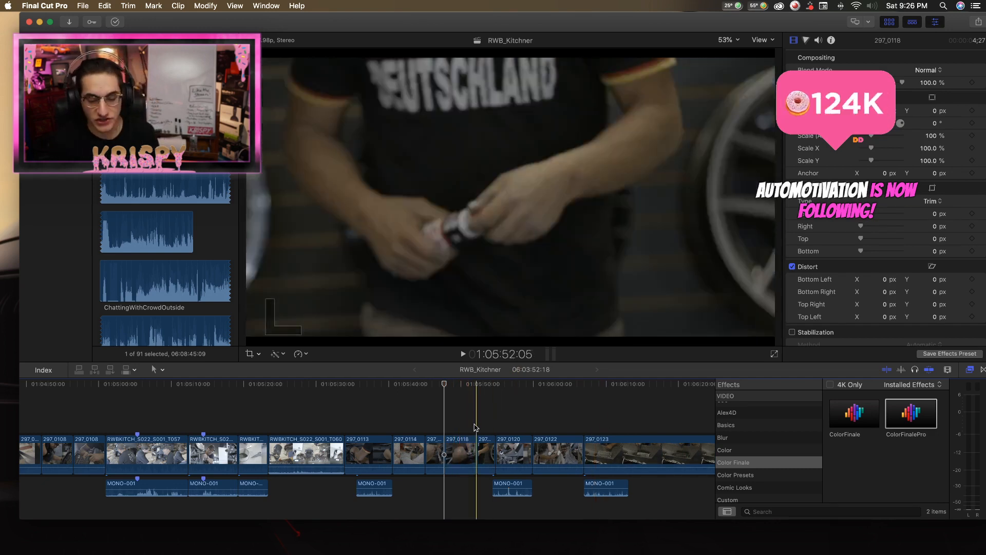
Play the short clip just before 297_0120 and trim a few frames off its end.
{"action": "key", "text": "space"}
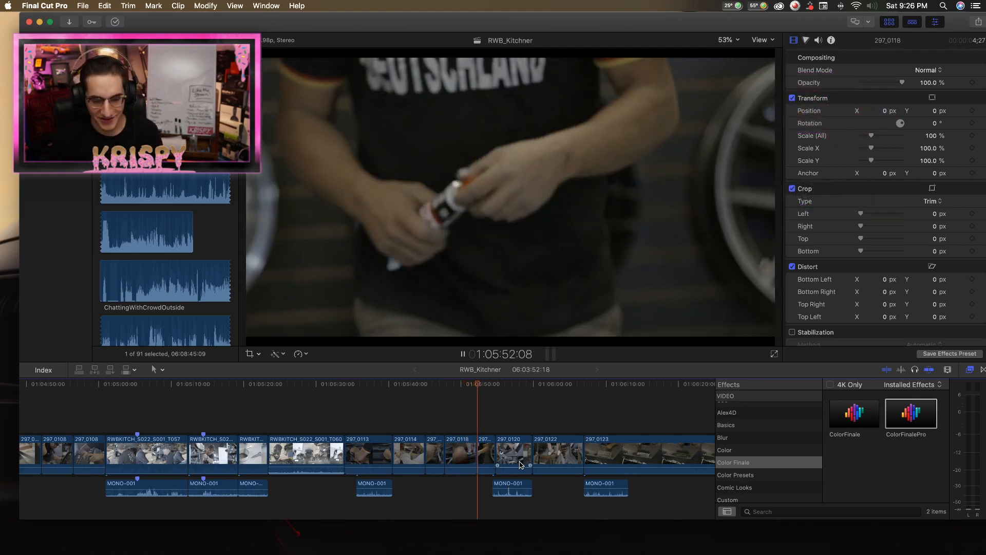
{"action": "key", "text": "space"}
{"action": "left_click_drag", "start_coordinate": [495, 455], "coordinate": [492, 455]}
Move the MONO-001 audio beneath 297_0120 earlier, under 297_0114 and 297_0115, and play on into 297_0123.
{"action": "key", "text": "space"}
{"action": "left_click_drag", "start_coordinate": [511, 491], "coordinate": [432, 484]}
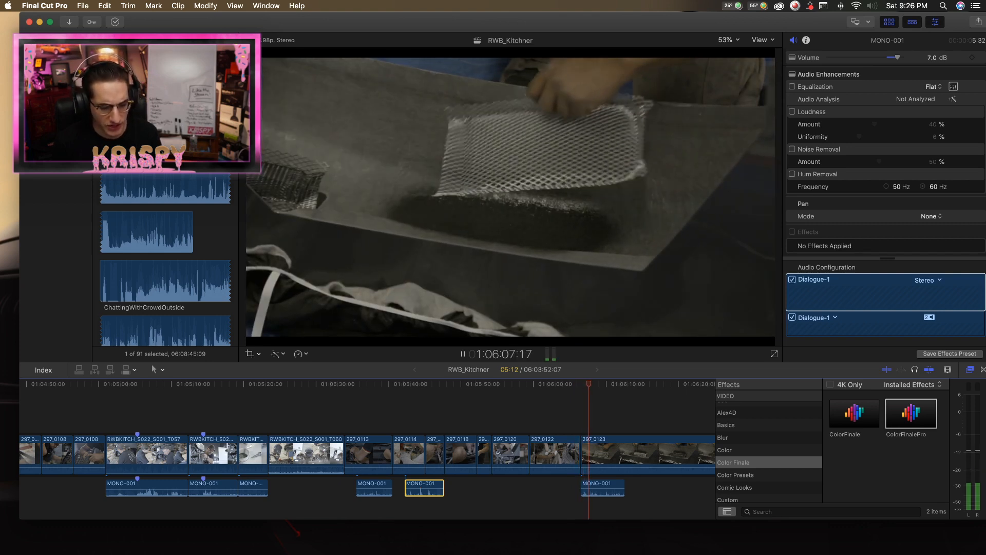
{"action": "key", "text": "space"}
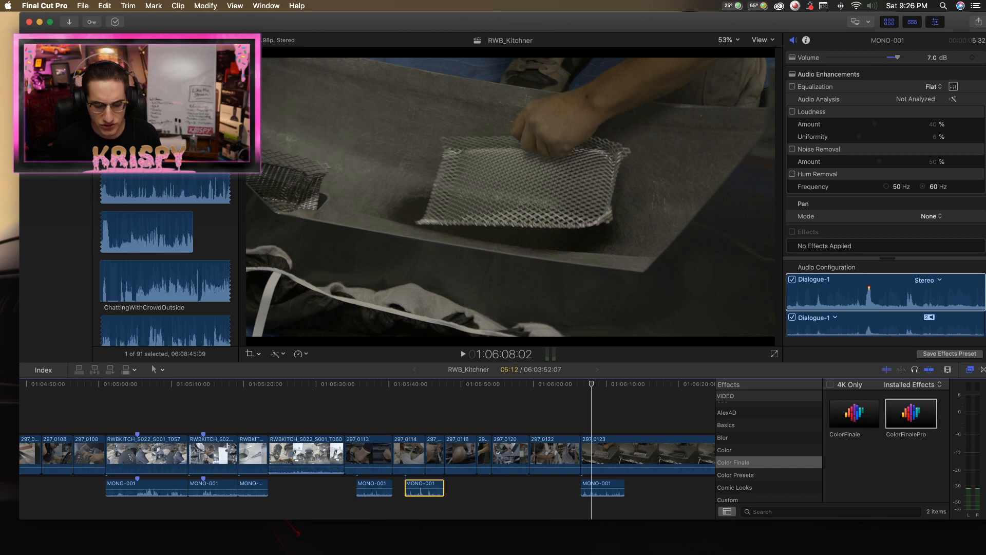
Play clip 297_0120, split it at about 1:05:57, and delete its closing part.
{"action": "scroll", "coordinate": [445, 414], "scroll_direction": "right", "scroll_amount": 3}
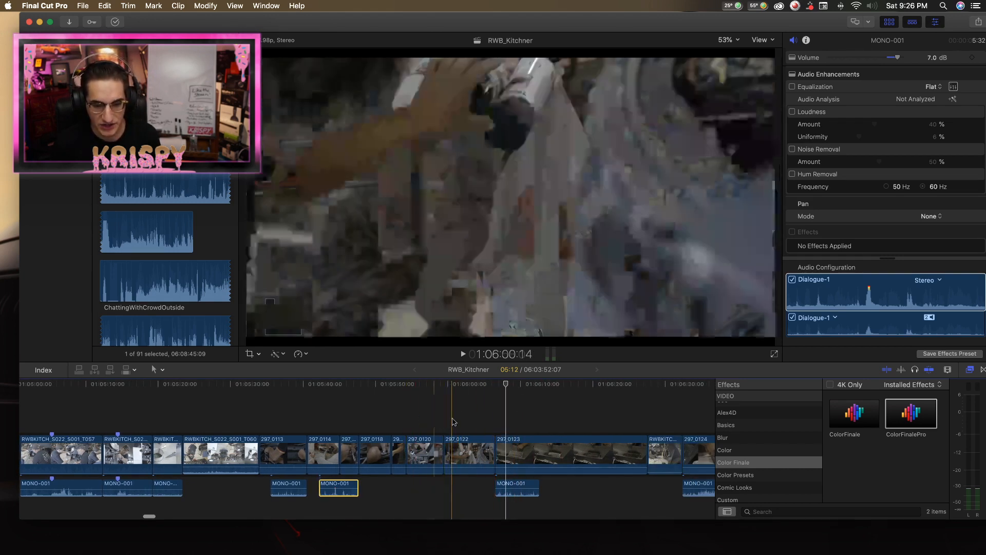
{"action": "key", "text": "b"}
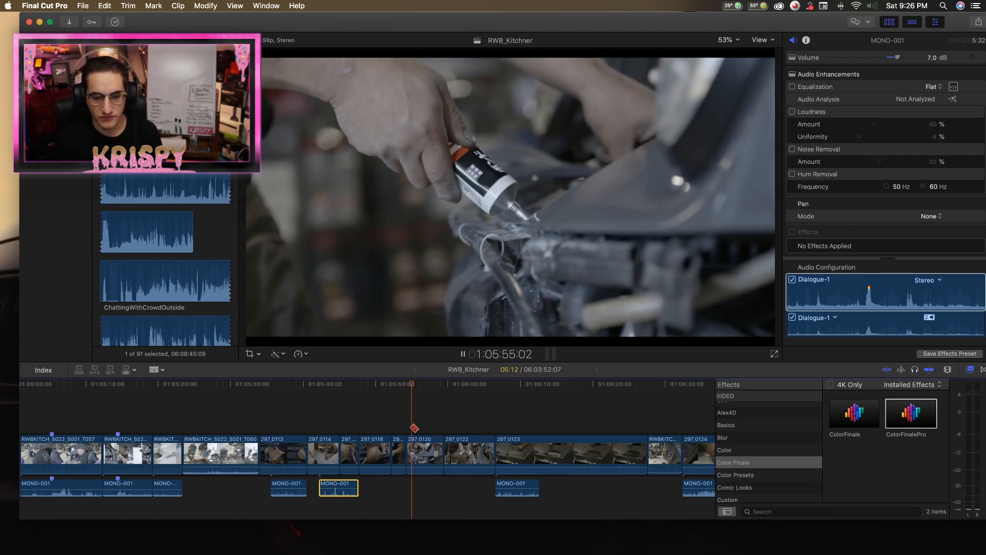
{"action": "key", "text": "space"}
{"action": "left_click", "coordinate": [427, 455]}
{"action": "key", "text": "a"}
{"action": "left_click", "coordinate": [436, 458]}
{"action": "key", "text": "BackSpace"}
{"action": "key", "text": "cmd+4"}
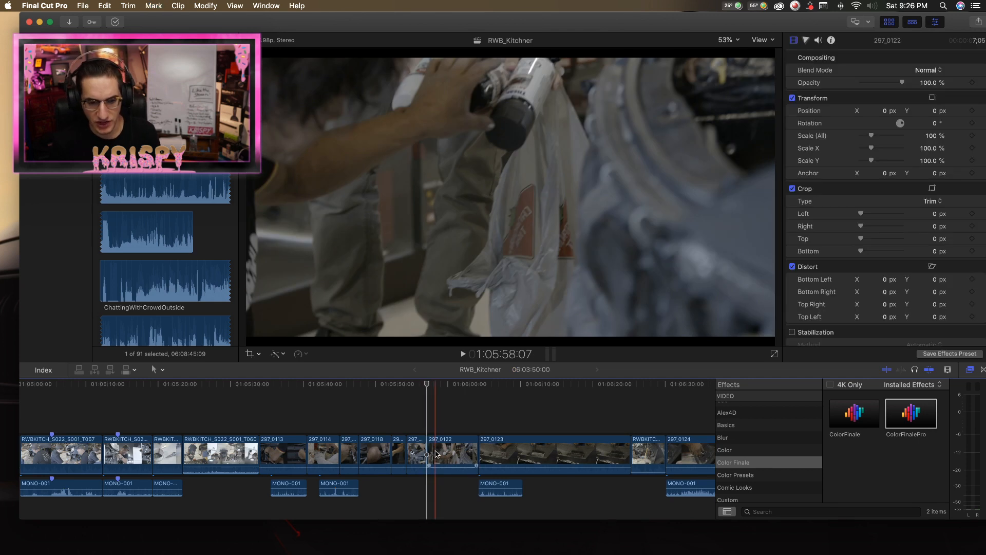
Play clip 297_0122, split it partway through, and delete its opening part.
{"action": "key", "text": "space"}
Replay the shortened 297_0122, split it again past its middle, and delete its closing part.
{"action": "key", "text": "space"}
{"action": "left_click", "coordinate": [444, 454]}
{"action": "key", "text": "a"}
{"action": "left_click", "coordinate": [437, 453]}
{"action": "key", "text": "BackSpace"}
{"action": "key", "text": "Up"}
{"action": "key", "text": "space"}
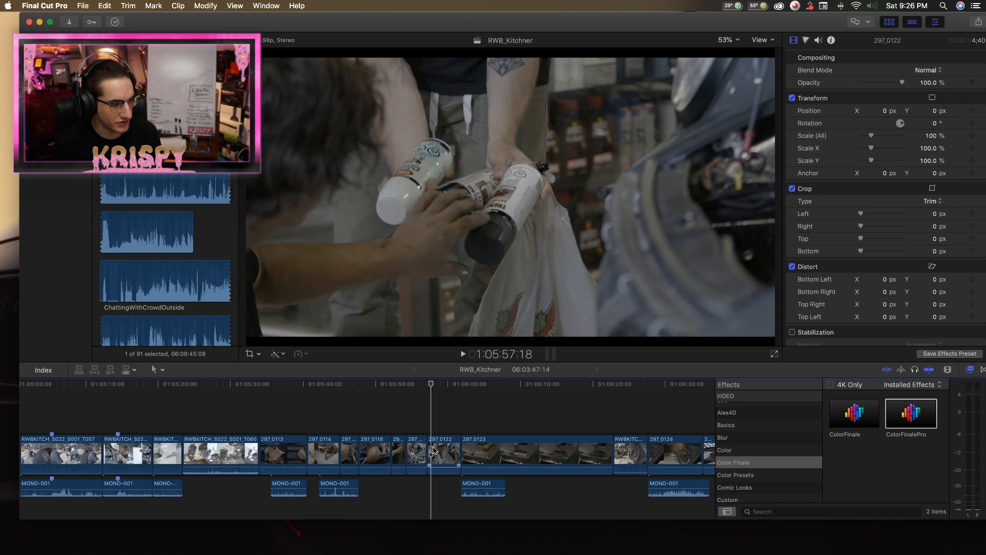
{"action": "key", "text": "space"}
{"action": "key", "text": "space"}
{"action": "key", "text": "b"}
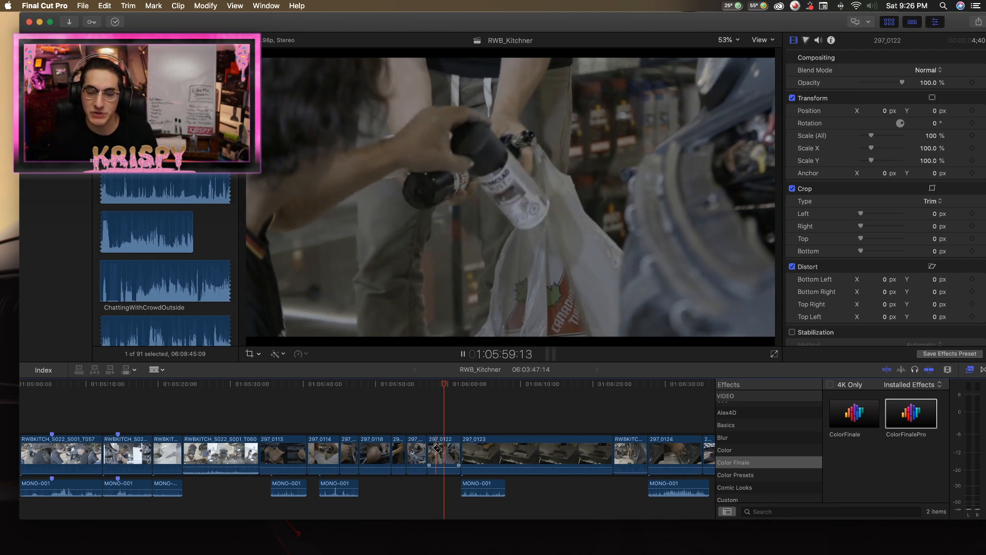
{"action": "key", "text": "b"}
{"action": "scroll", "coordinate": [452, 449], "scroll_direction": "left", "scroll_amount": 1}
{"action": "left_click", "coordinate": [462, 448]}
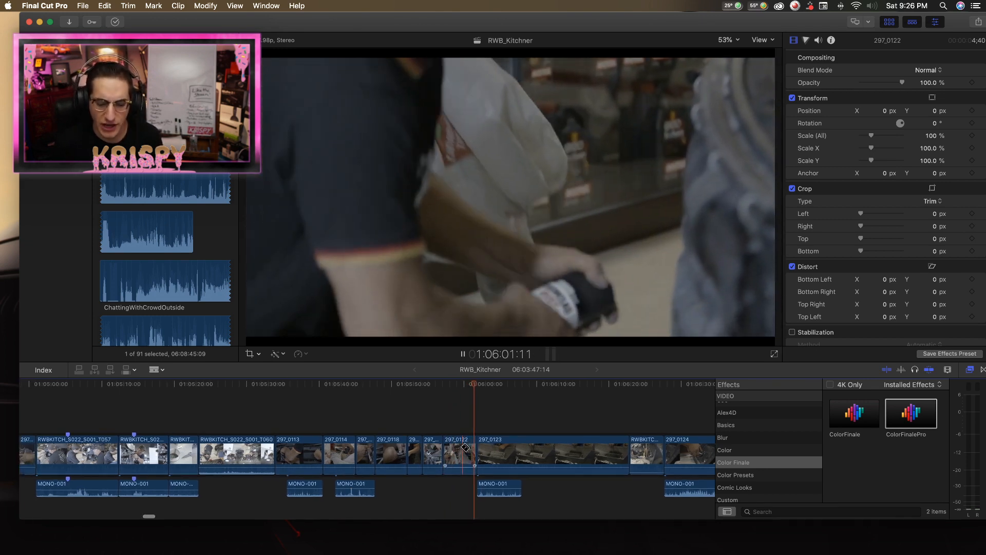
{"action": "key", "text": "space"}
{"action": "key", "text": "a"}
{"action": "left_click", "coordinate": [468, 448]}
{"action": "key", "text": "Delete"}
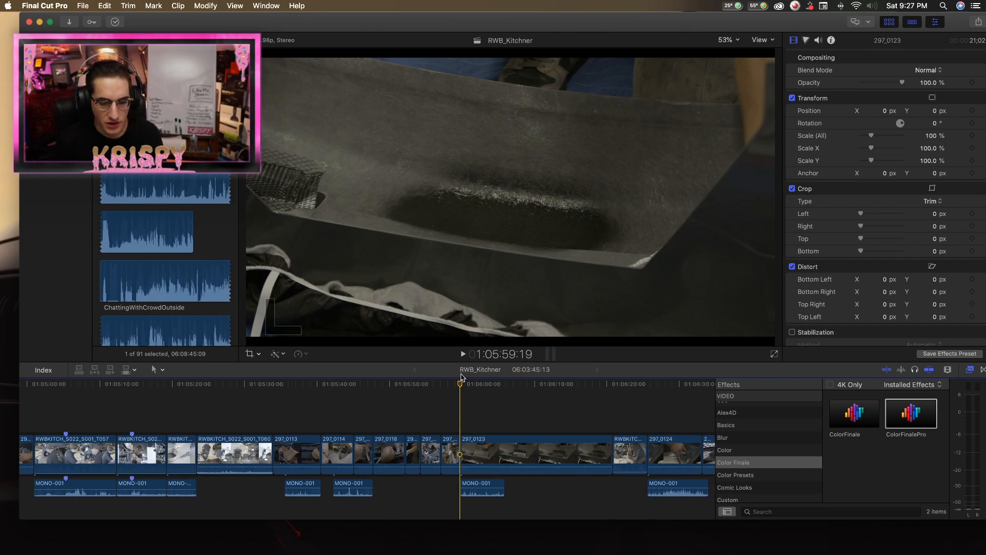
Play the start of 297_0123 and move its MONO-001 audio earlier, beneath the end of 297_0118 through 297_0120.
{"action": "scroll", "coordinate": [464, 390], "scroll_direction": "right", "scroll_amount": 1}
{"action": "key", "text": "b"}
{"action": "key", "text": "space"}
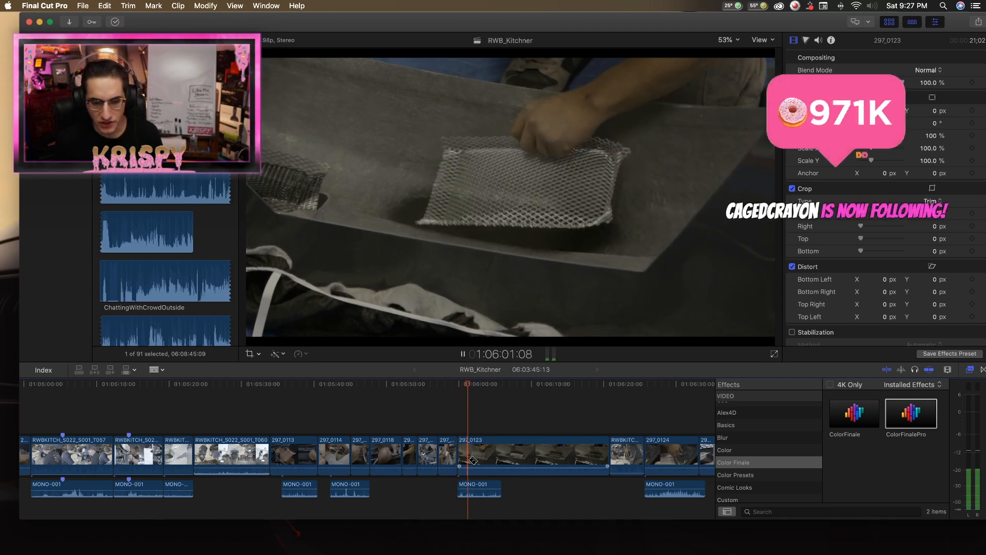
{"action": "key", "text": "space"}
{"action": "key", "text": "a"}
{"action": "left_click_drag", "start_coordinate": [473, 488], "coordinate": [410, 488]}
Play and replay clip 297_0123, split it about 5 seconds in, and delete its opening part.
{"action": "key", "text": "space"}
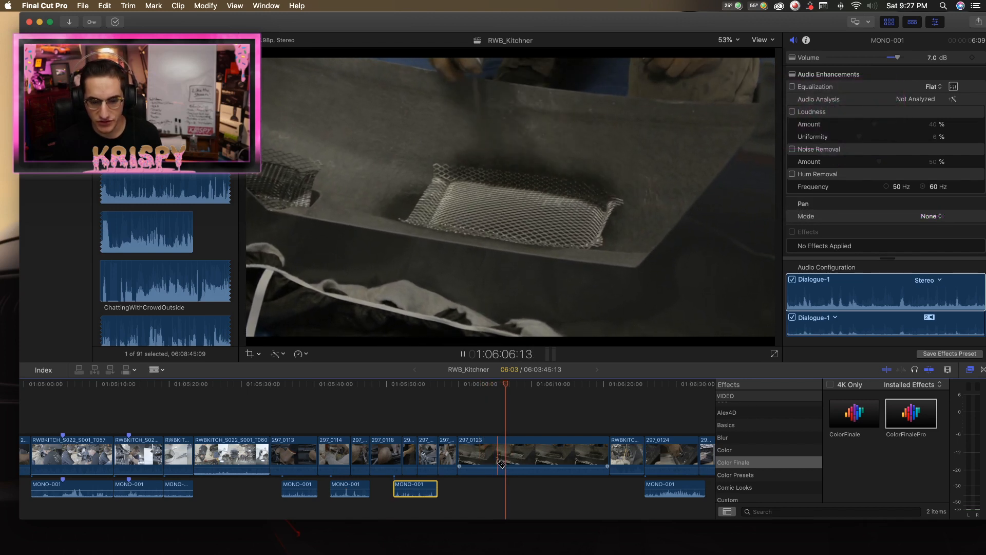
{"action": "left_click", "coordinate": [464, 467]}
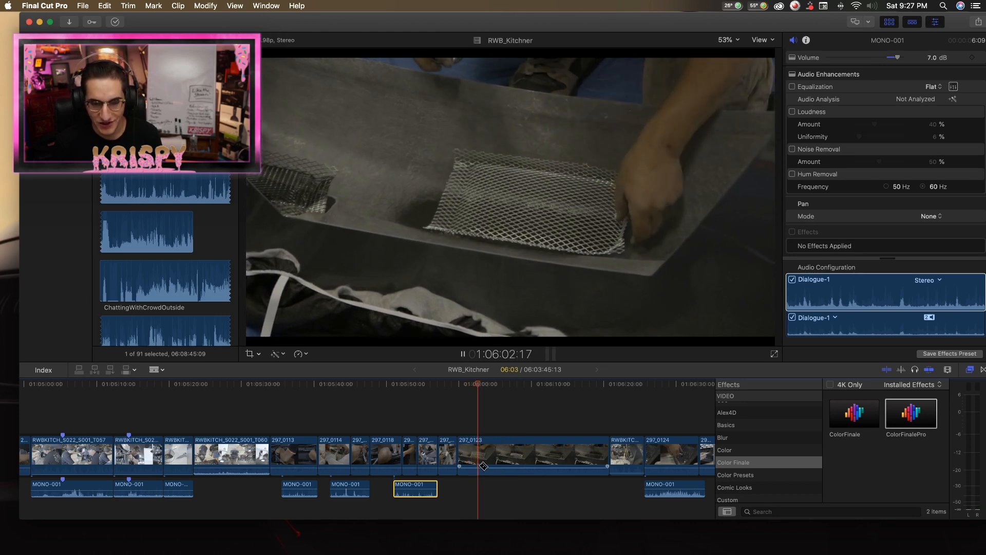
{"action": "scroll", "coordinate": [481, 467], "scroll_direction": "left", "scroll_amount": 1}
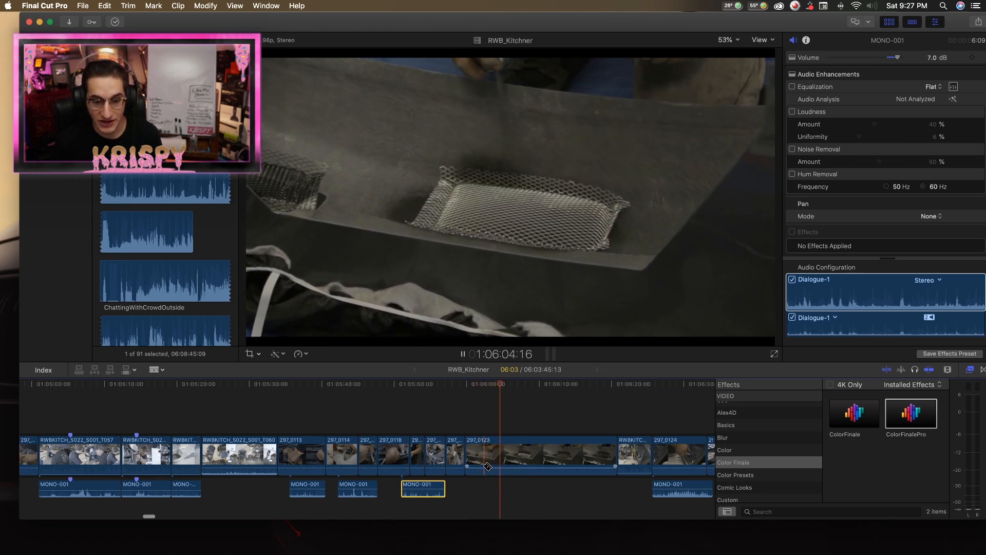
{"action": "left_click", "coordinate": [504, 464]}
{"action": "key", "text": "space"}
{"action": "key", "text": "a"}
{"action": "left_click", "coordinate": [491, 460]}
{"action": "scroll", "coordinate": [491, 460], "scroll_direction": "right", "scroll_amount": 1}
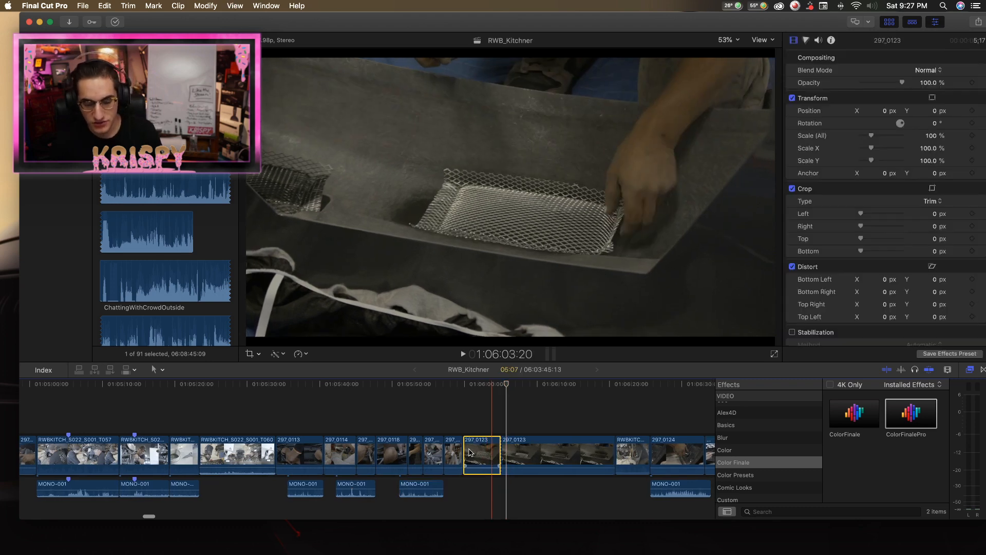
{"action": "key", "text": "BackSpace"}
Play the remaining 297_0123, split it near 1:06:06, and delete its closing part.
{"action": "key", "text": "Up"}
{"action": "key", "text": "space"}
{"action": "key", "text": "b"}
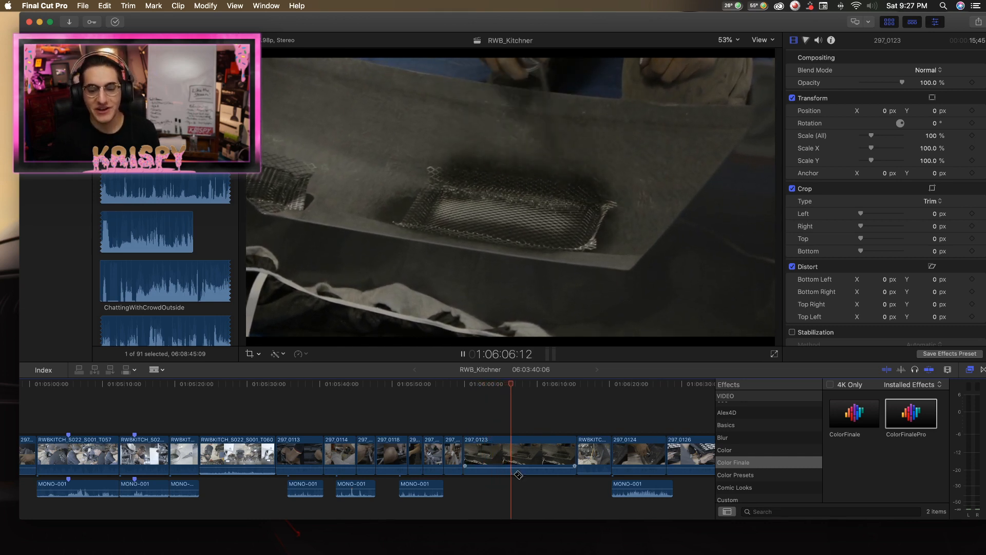
{"action": "left_click", "coordinate": [507, 459]}
{"action": "key", "text": "a"}
{"action": "left_click", "coordinate": [533, 456]}
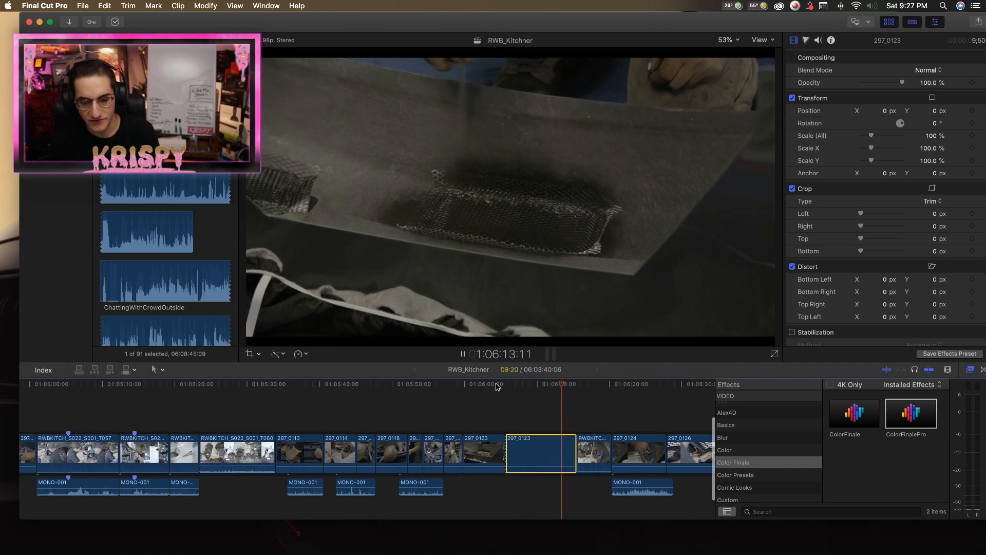
{"action": "key", "text": "Delete"}
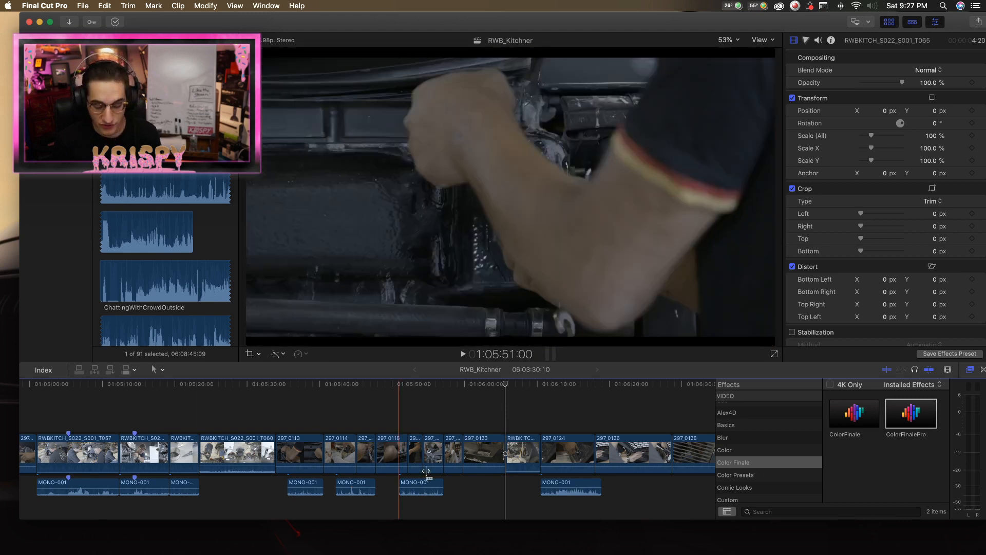
Examine the rest of the RWB_Kitchner timeline in a wider view, from 1:06:05 through the clips around 1:28:42.
{"action": "key", "text": "super+minus"}
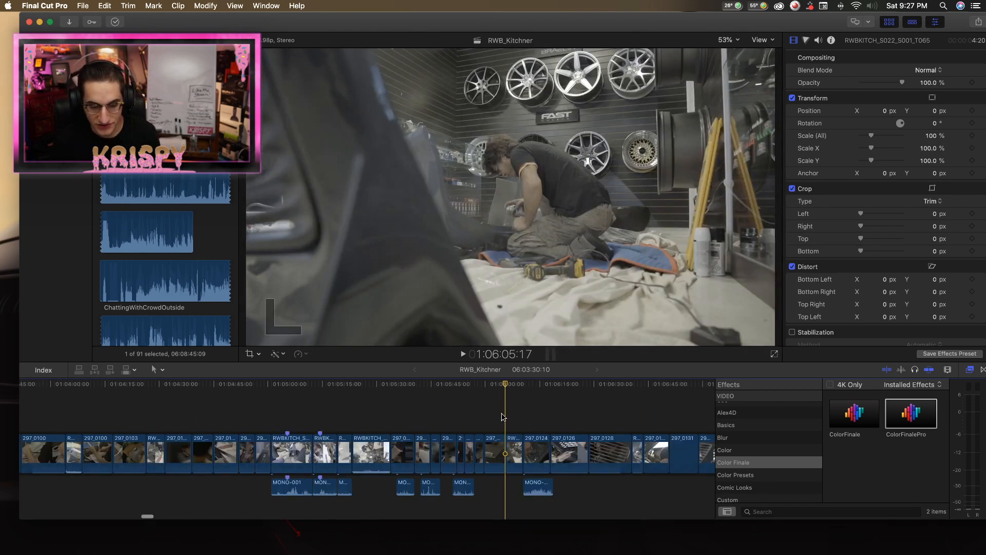
{"action": "scroll", "coordinate": [374, 421], "scroll_direction": "right", "scroll_amount": 10}
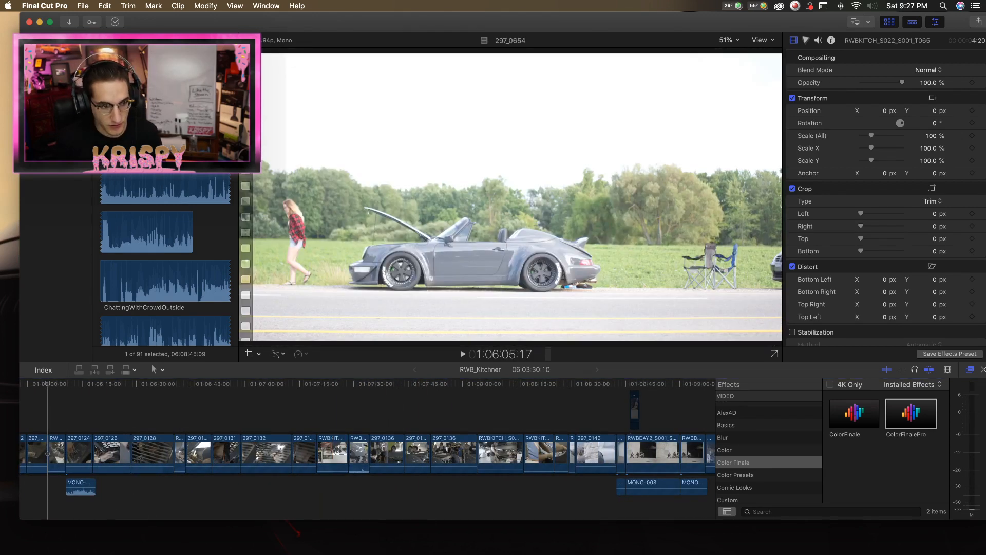
{"action": "left_click", "coordinate": [57, 113]}
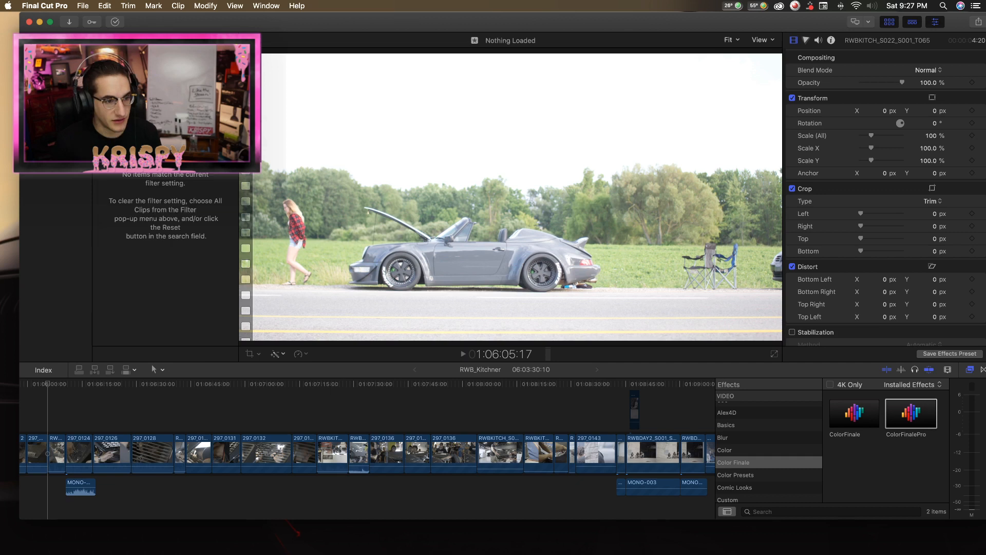
{"action": "left_click", "coordinate": [56, 113]}
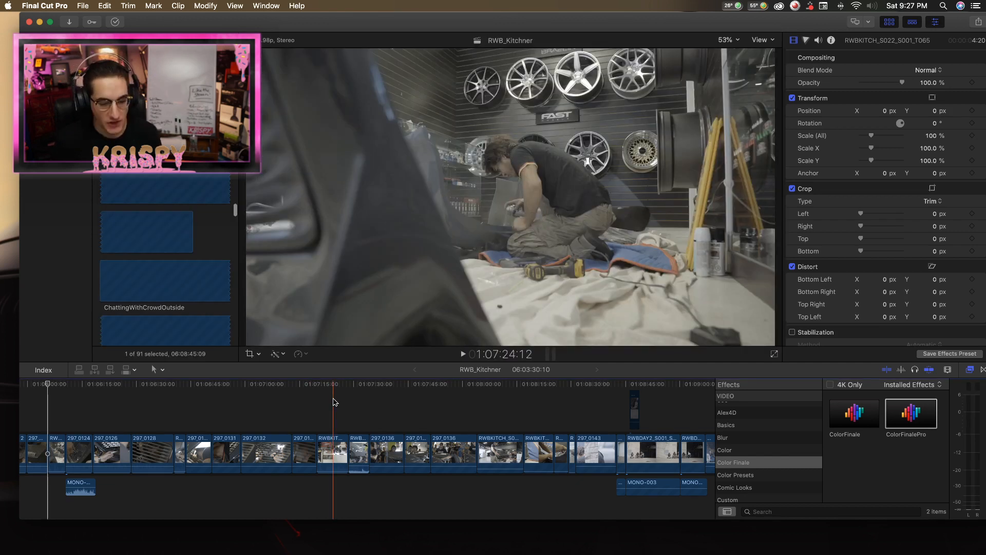
{"action": "scroll", "coordinate": [335, 406], "scroll_direction": "right", "scroll_amount": 7}
{"action": "scroll", "coordinate": [354, 424], "scroll_direction": "right", "scroll_amount": 3}
{"action": "scroll", "coordinate": [113, 434], "scroll_direction": "left", "scroll_amount": 4}
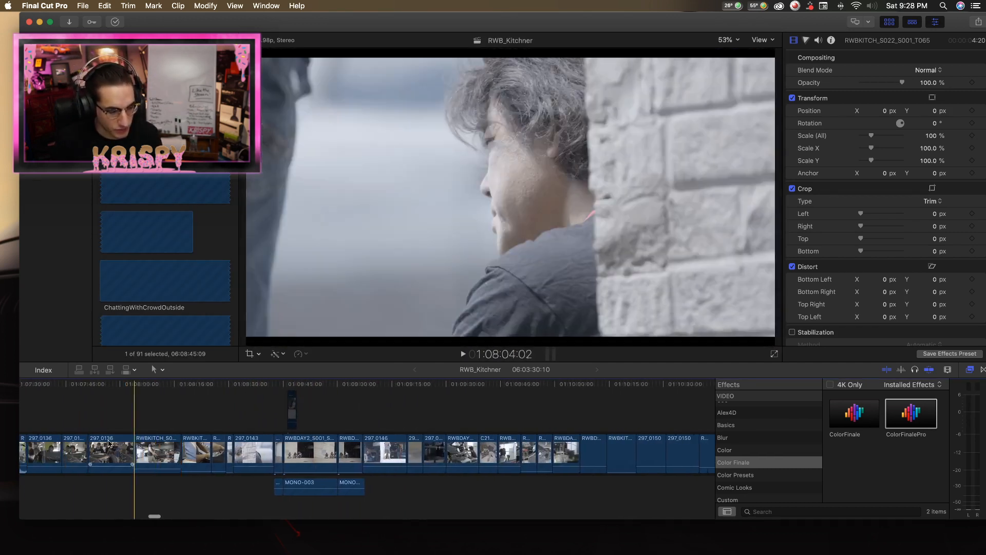
{"action": "scroll", "coordinate": [287, 450], "scroll_direction": "right", "scroll_amount": 8}
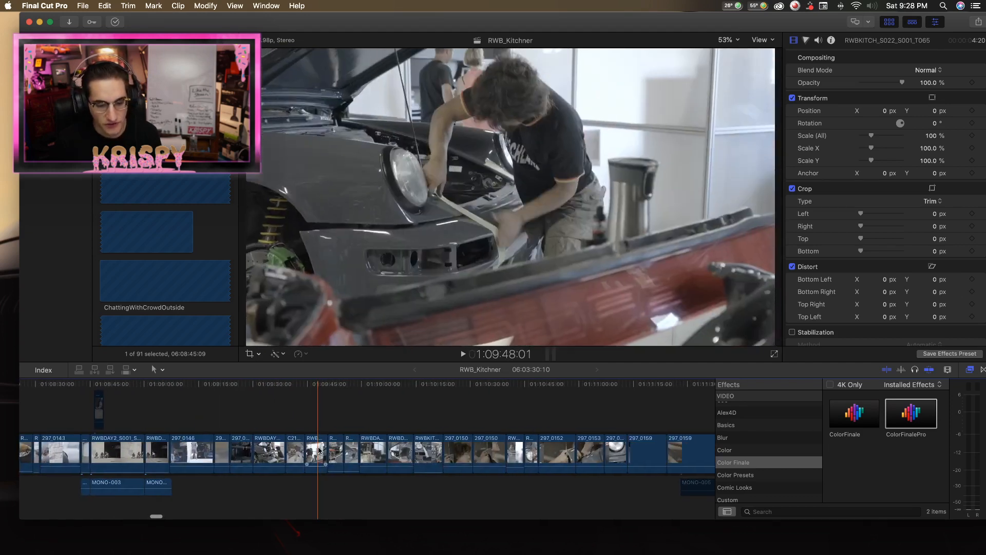
{"action": "scroll", "coordinate": [351, 459], "scroll_direction": "right", "scroll_amount": 7}
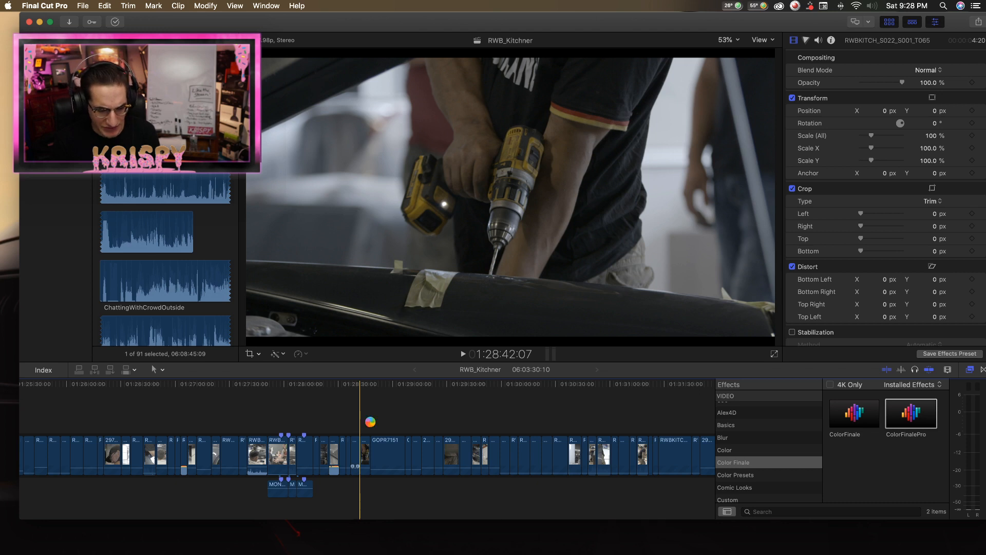
Play the timeline from about 1:28:42 through the end of 297_0234 and into the long GOPR7151 clip in a closer view.
{"action": "key", "text": "space"}
{"action": "key", "text": "z"}
{"action": "left_click", "coordinate": [372, 425]}
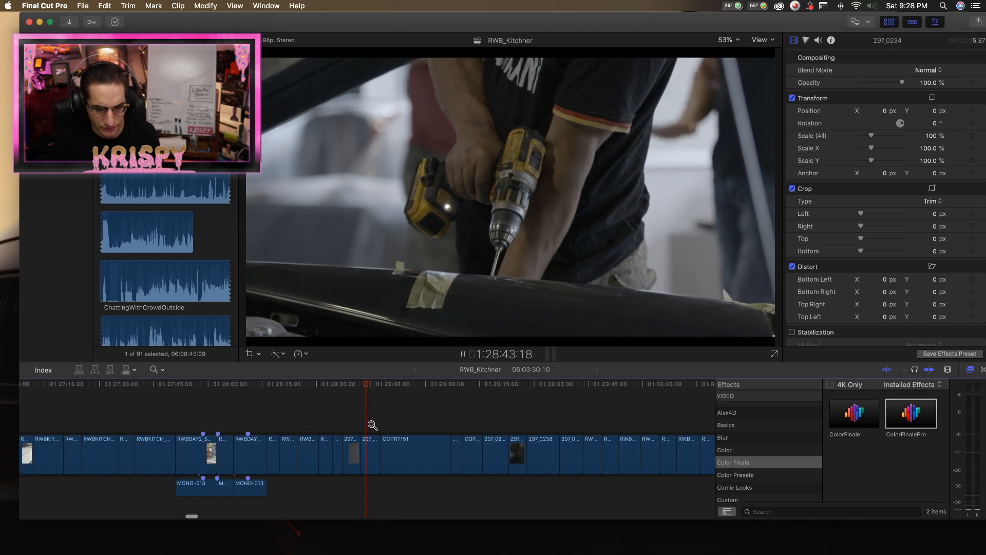
{"action": "left_click", "coordinate": [372, 425]}
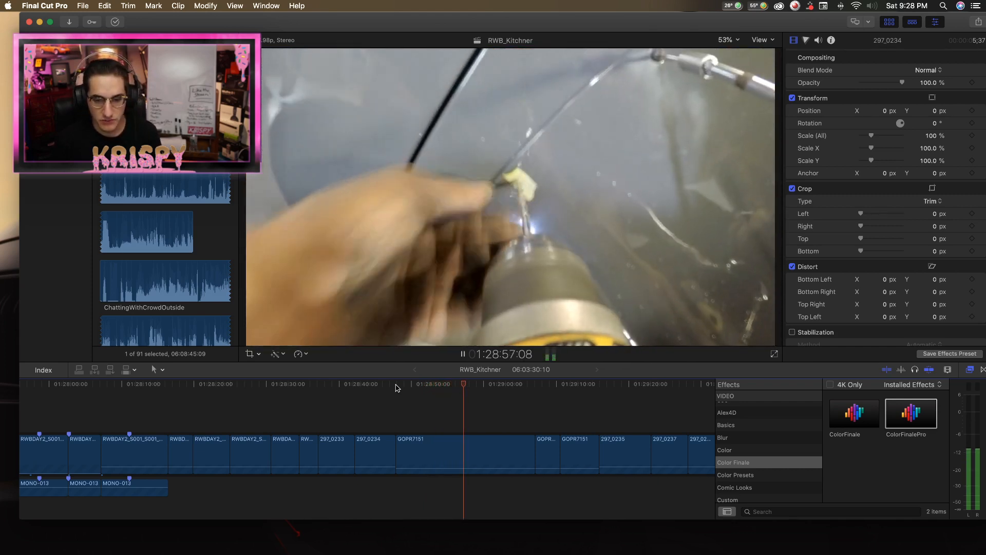
{"action": "key", "text": "space"}
Set the long GOPR7151 clip after 297_0234 to Normal (100%) speed and play it from its start.
{"action": "left_click", "coordinate": [471, 445]}
{"action": "left_click", "coordinate": [302, 354]}
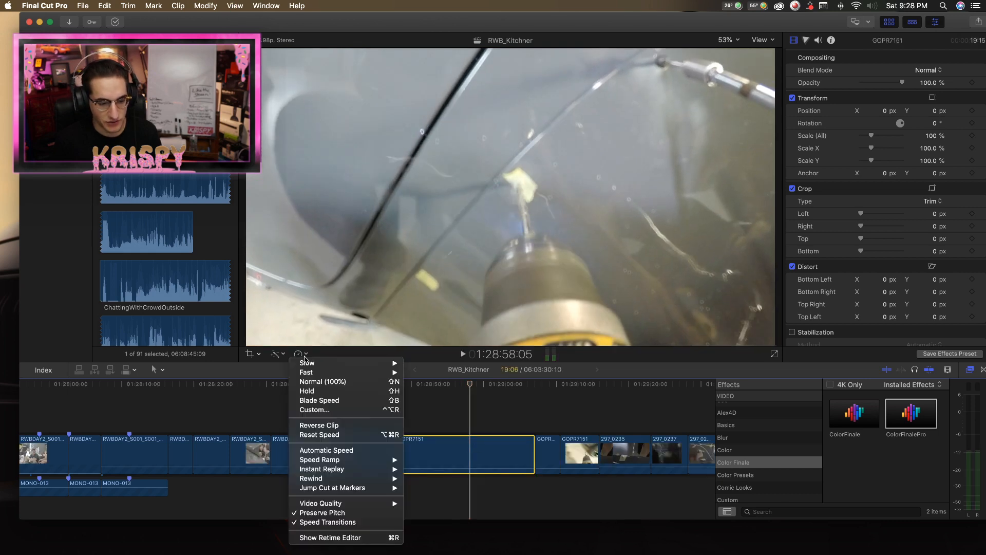
{"action": "left_click", "coordinate": [326, 450]}
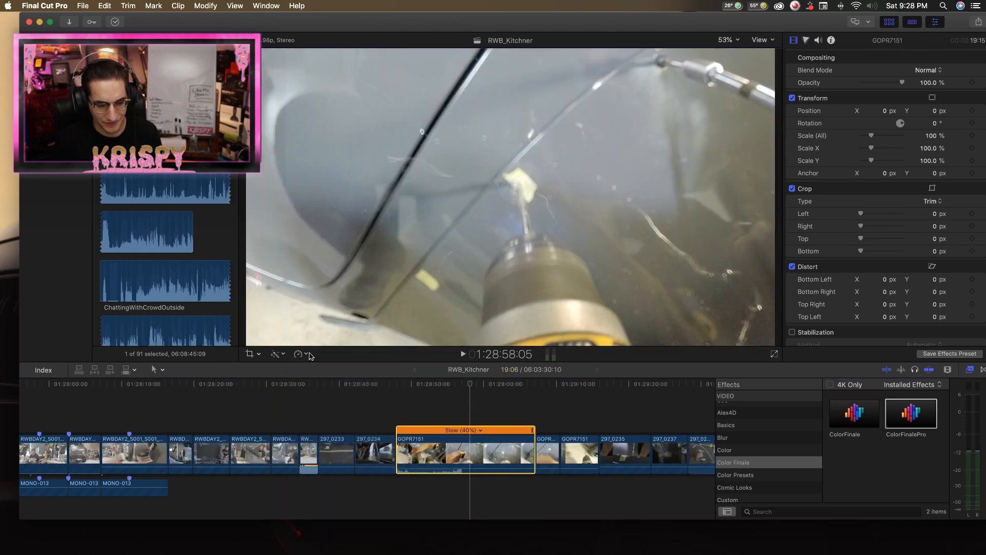
{"action": "left_click", "coordinate": [310, 355]}
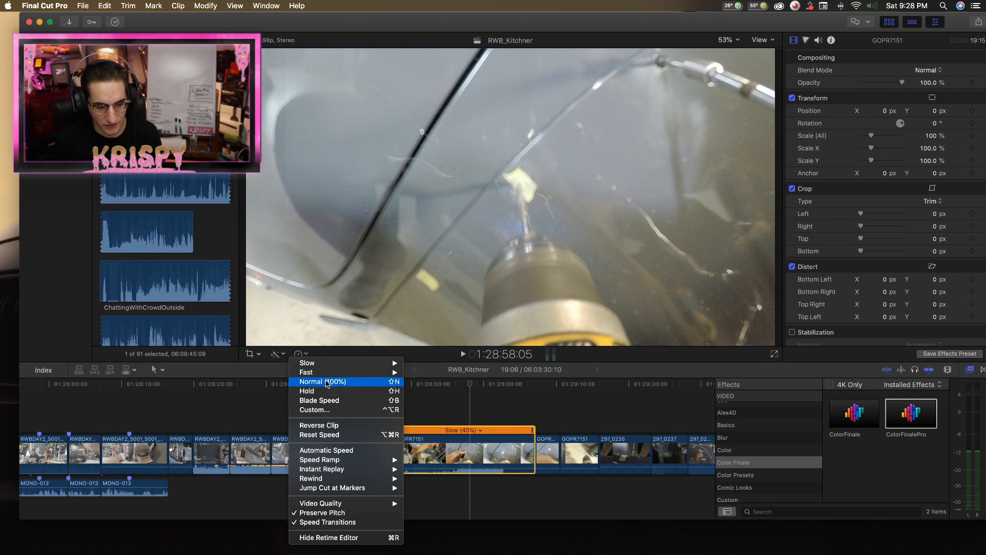
{"action": "left_click", "coordinate": [327, 384]}
{"action": "left_click", "coordinate": [396, 384]}
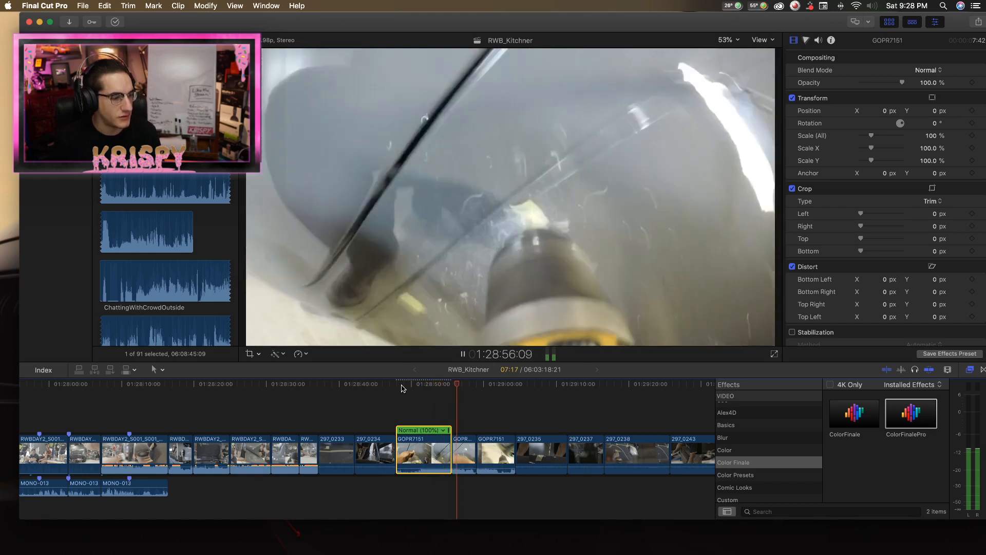
{"action": "key", "text": "space"}
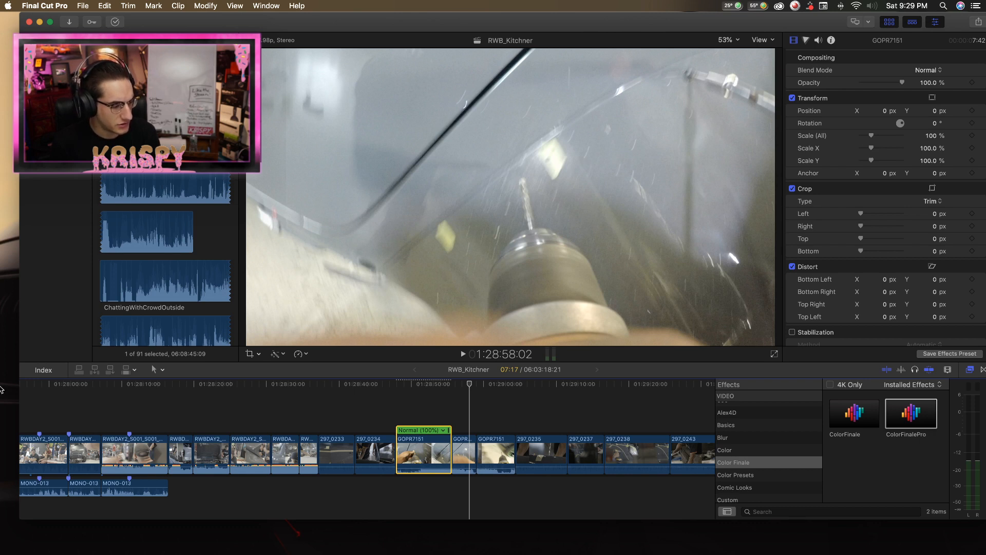
Examine the timeline from GOPR7151 onward to RWBKITCH_S022_S001_T197 around 1:31:15.
{"action": "scroll", "coordinate": [408, 407], "scroll_direction": "right", "scroll_amount": 3}
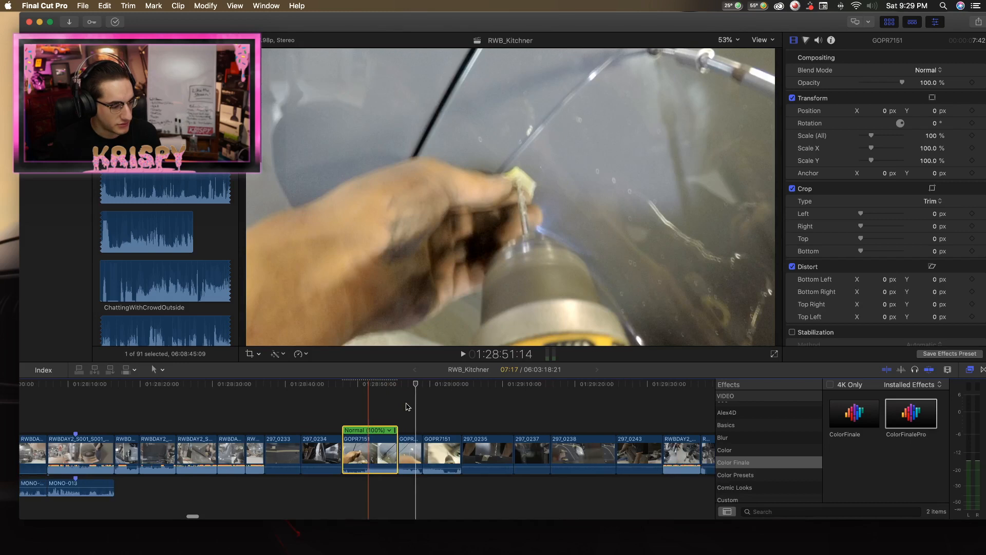
{"action": "scroll", "coordinate": [408, 407], "scroll_direction": "right", "scroll_amount": 8}
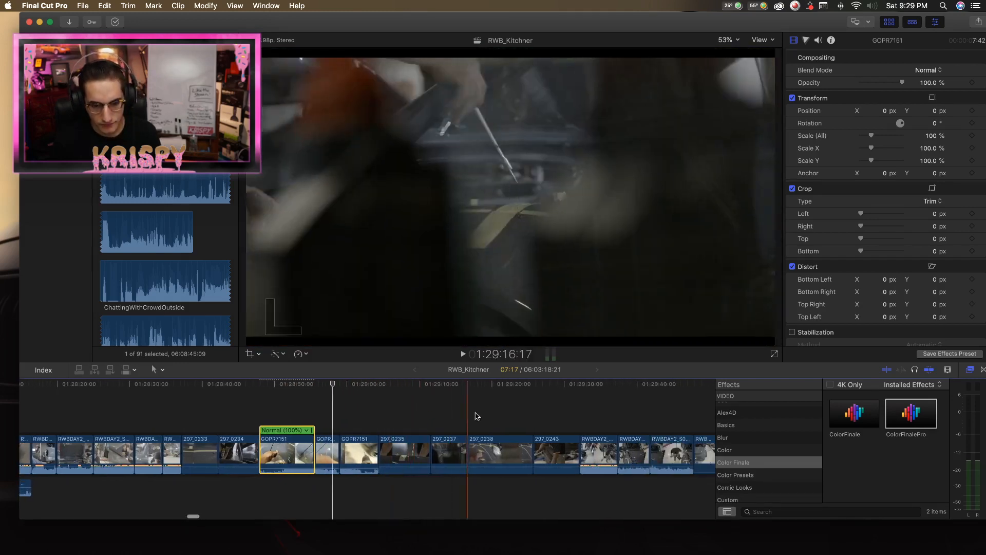
{"action": "scroll", "coordinate": [496, 416], "scroll_direction": "right", "scroll_amount": 20}
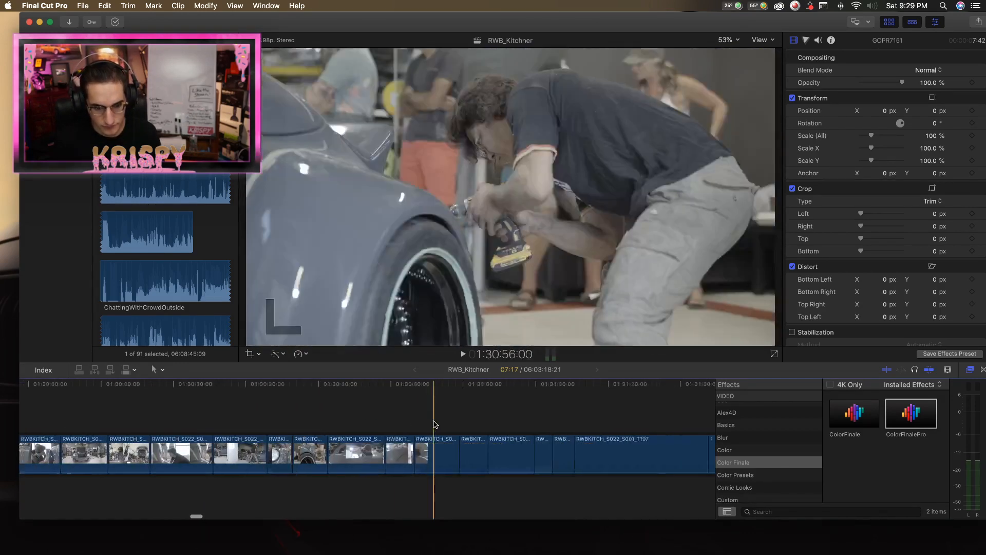
{"action": "scroll", "coordinate": [406, 424], "scroll_direction": "right", "scroll_amount": 2}
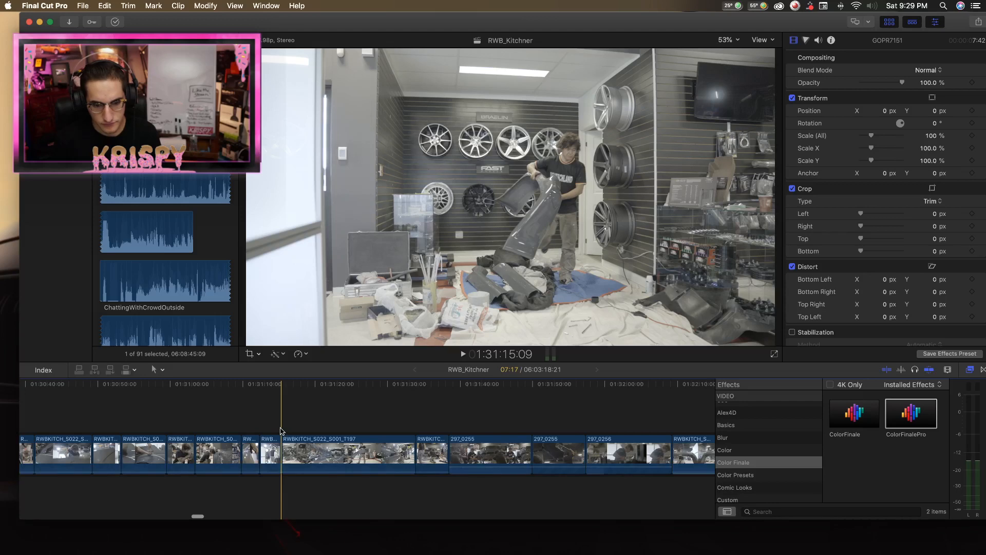
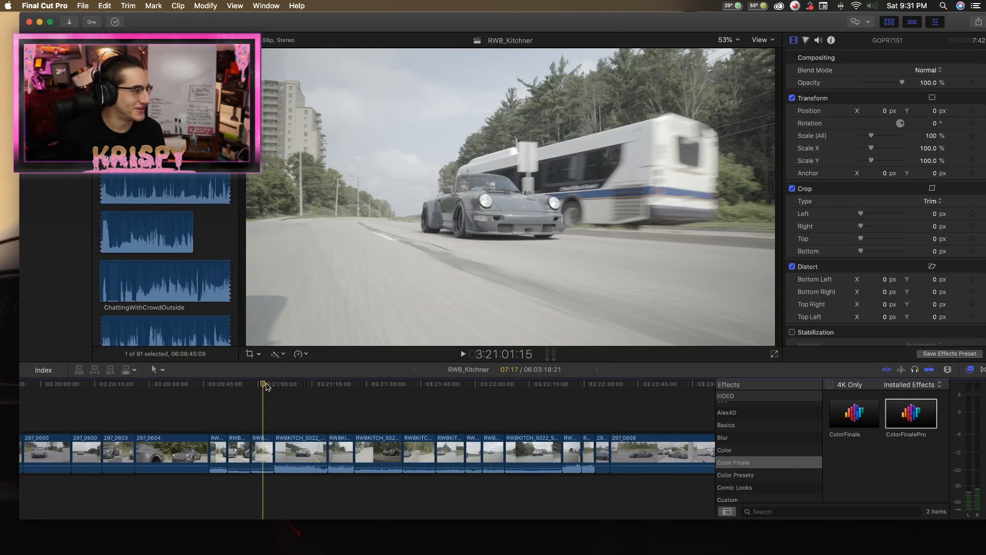
Play clip 297_0600 from about 3:19:55 and compare it with the driving shots around 3:21:00.
{"action": "left_click_drag", "start_coordinate": [266, 383], "coordinate": [252, 394]}
{"action": "key", "text": "l"}
{"action": "scroll", "coordinate": [252, 393], "scroll_direction": "left", "scroll_amount": 10}
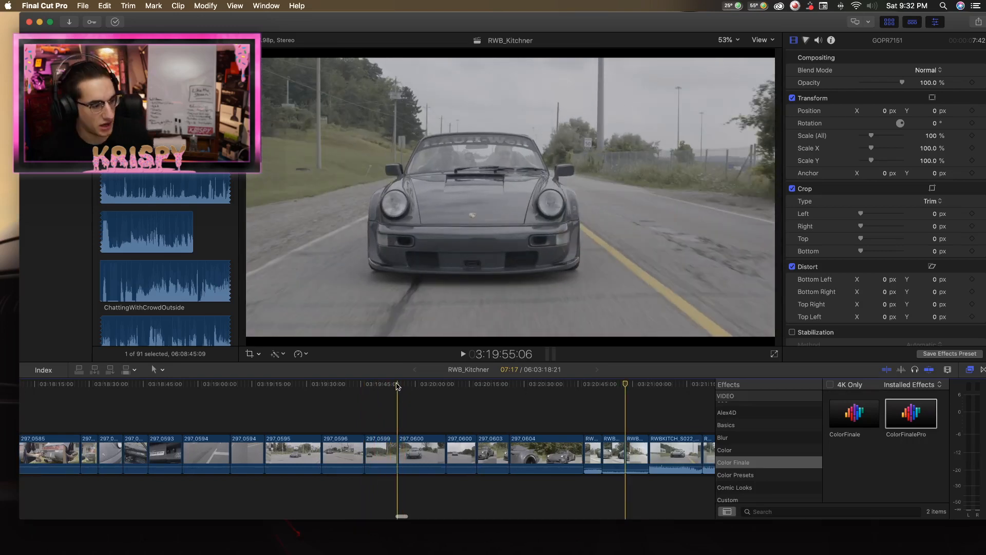
{"action": "key", "text": "space"}
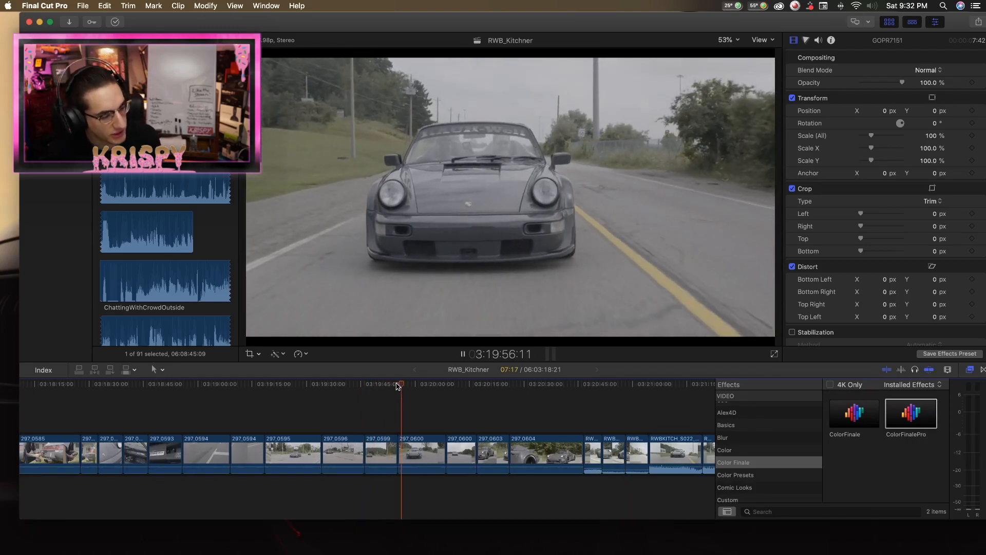
{"action": "key", "text": "space"}
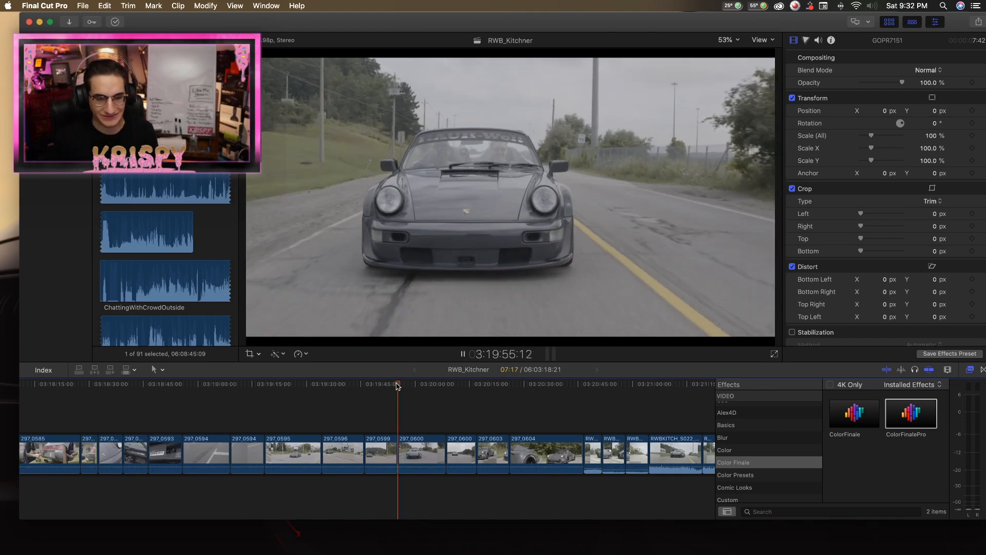
{"action": "key", "text": "space"}
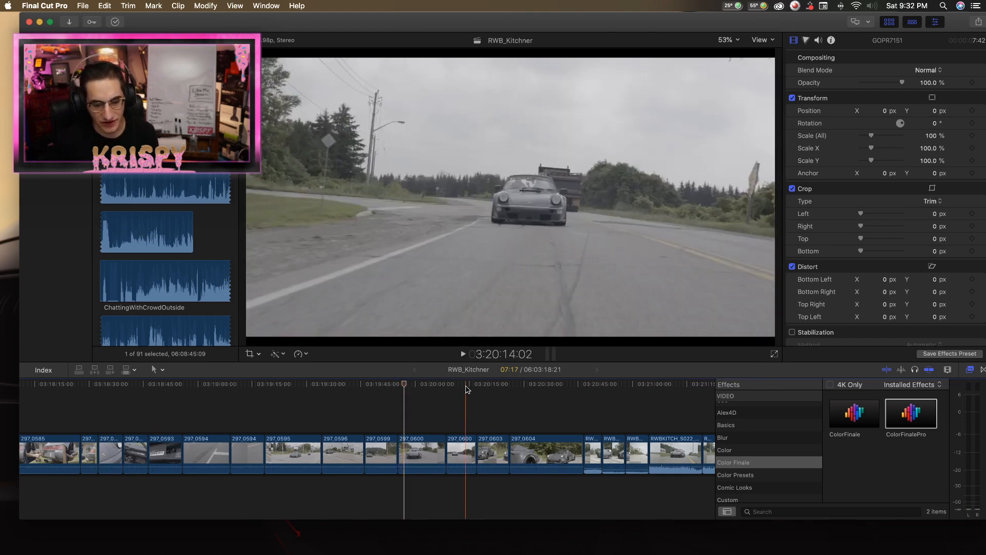
{"action": "scroll", "coordinate": [501, 392], "scroll_direction": "right", "scroll_amount": 2}
{"action": "scroll", "coordinate": [501, 392], "scroll_direction": "right", "scroll_amount": 6}
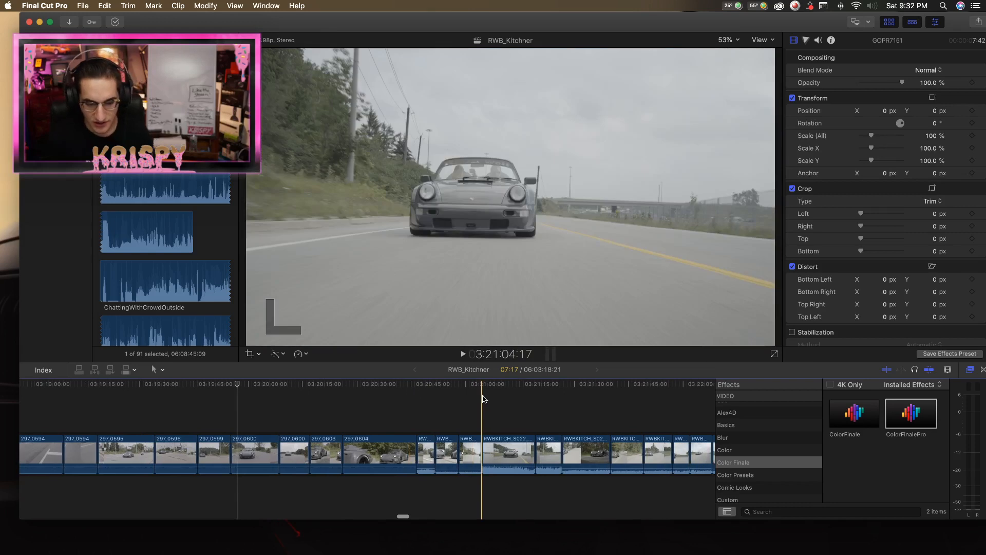
Replay the short RWBKITCH driving clip from 3:20:58 into the next clip at about 3:21:05.
{"action": "left_click", "coordinate": [469, 385]}
{"action": "scroll", "coordinate": [473, 388], "scroll_direction": "left", "scroll_amount": 1}
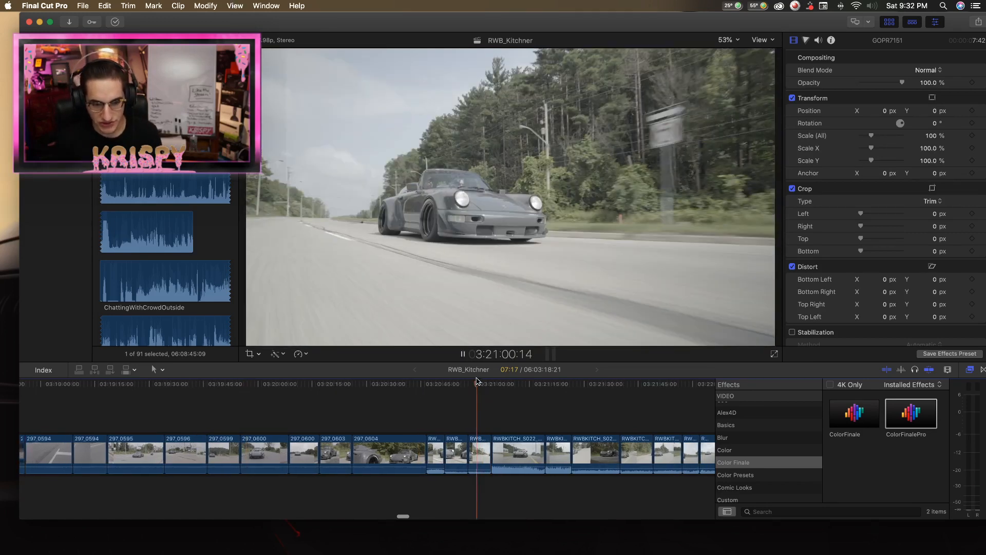
{"action": "key", "text": "space"}
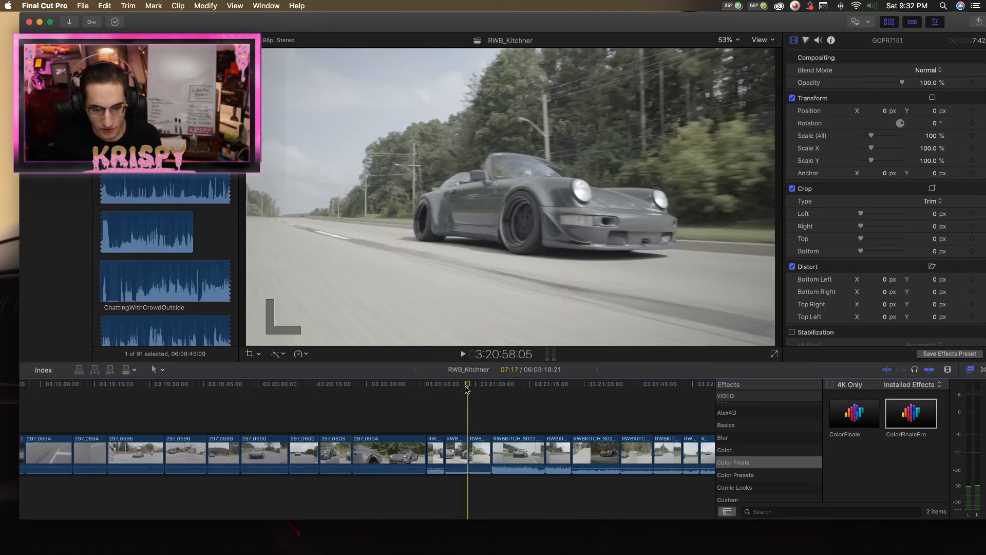
{"action": "key", "text": "space"}
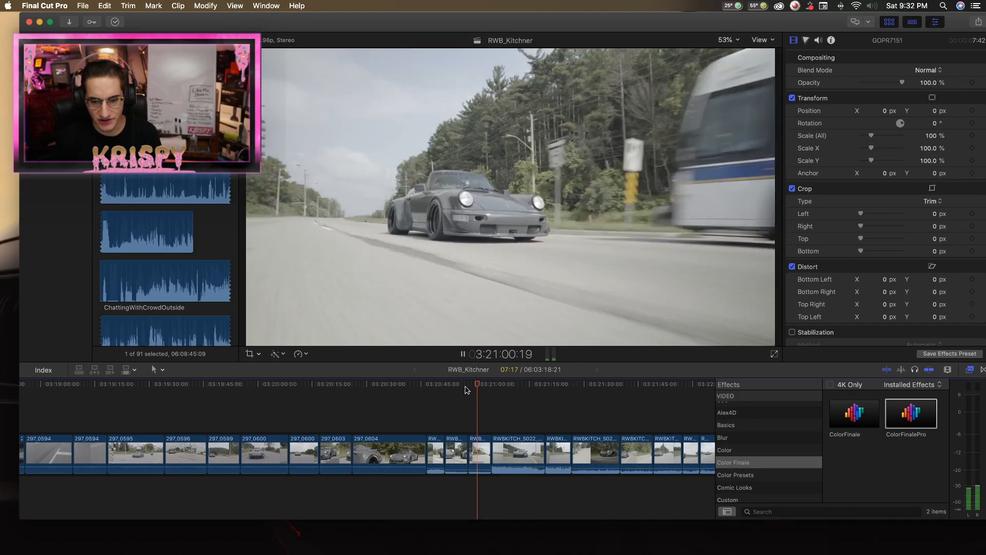
{"action": "key", "text": "space"}
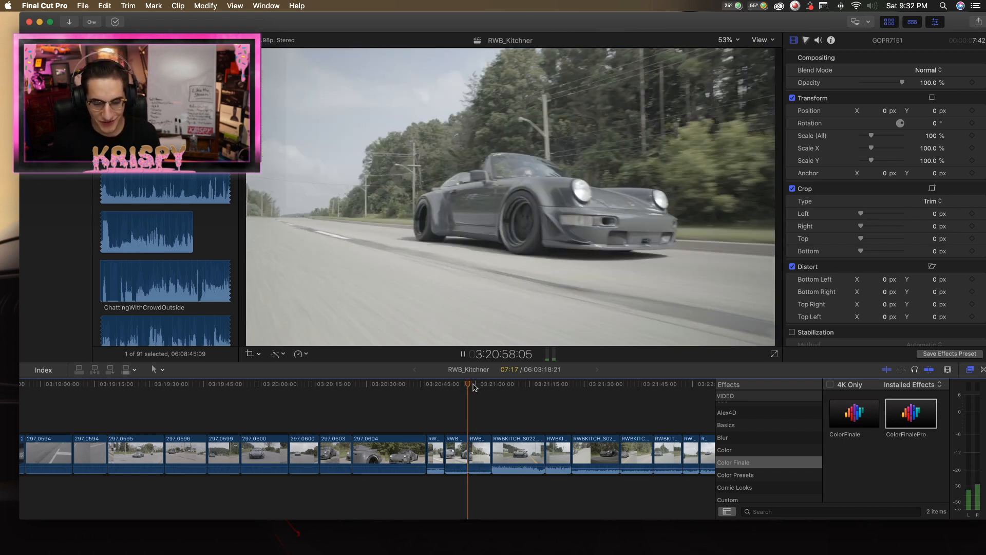
{"action": "key", "text": "space"}
{"action": "scroll", "coordinate": [475, 388], "scroll_direction": "down", "scroll_amount": 1}
{"action": "key", "text": "space"}
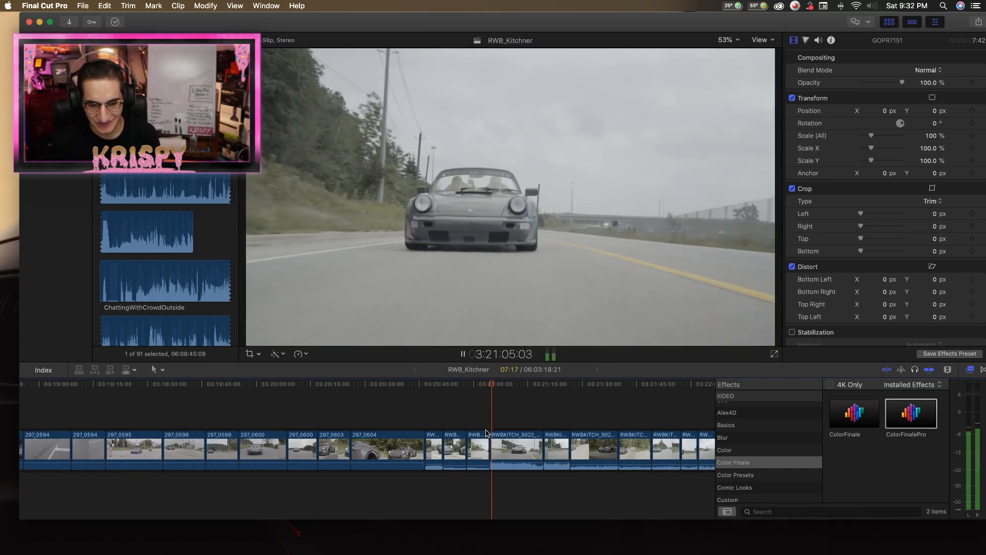
Split the RWBKITCH clip that follows it at about 3:21:14 and delete the remainder after the cut.
{"action": "scroll", "coordinate": [493, 447], "scroll_direction": "right", "scroll_amount": 3}
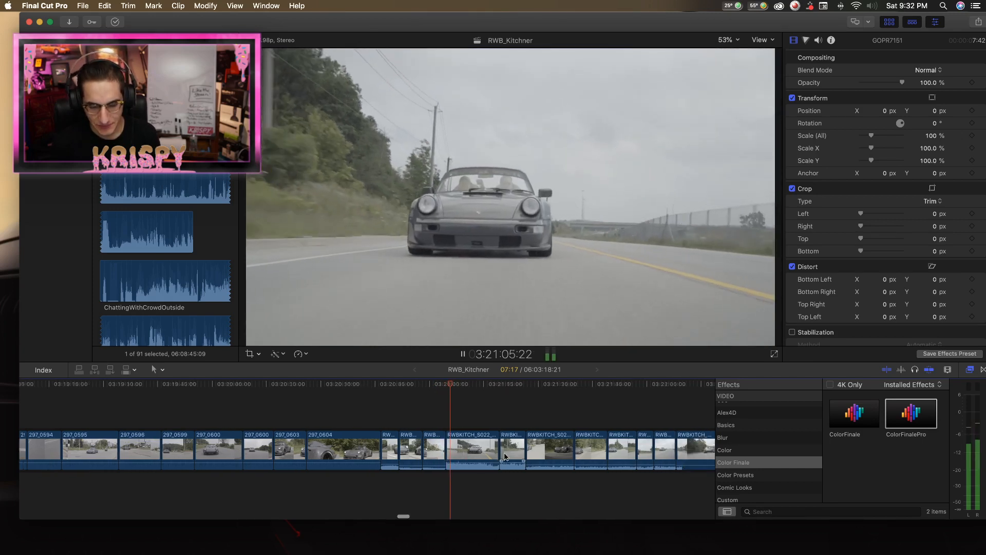
{"action": "key", "text": "b"}
{"action": "left_click", "coordinate": [457, 448]}
{"action": "key", "text": "a"}
{"action": "left_click", "coordinate": [466, 448]}
{"action": "key", "text": "Delete"}
{"action": "key", "text": "space"}
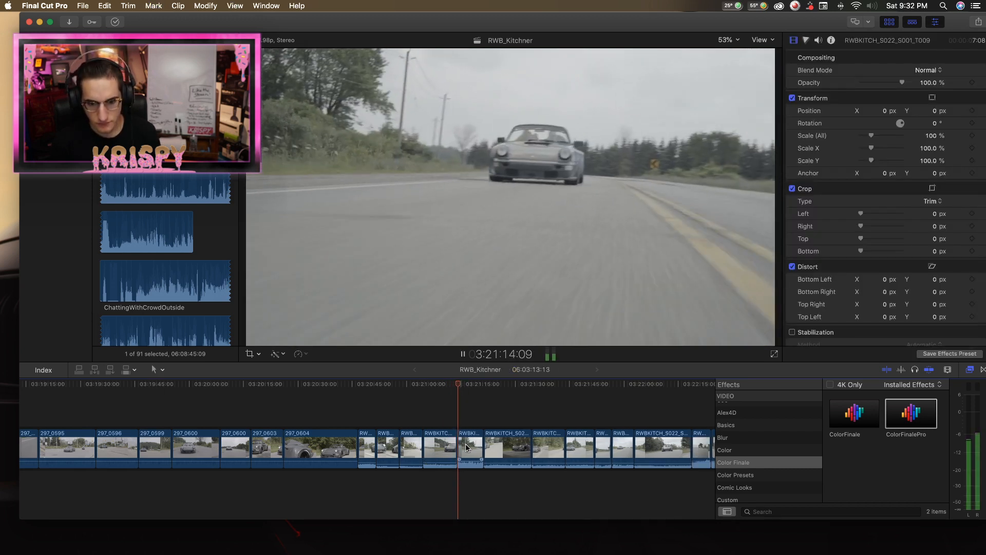
Split RWBKITCH_S022_S001_T009 about four seconds in, near 3:21:18, and delete its opening part.
{"action": "left_click", "coordinate": [465, 443]}
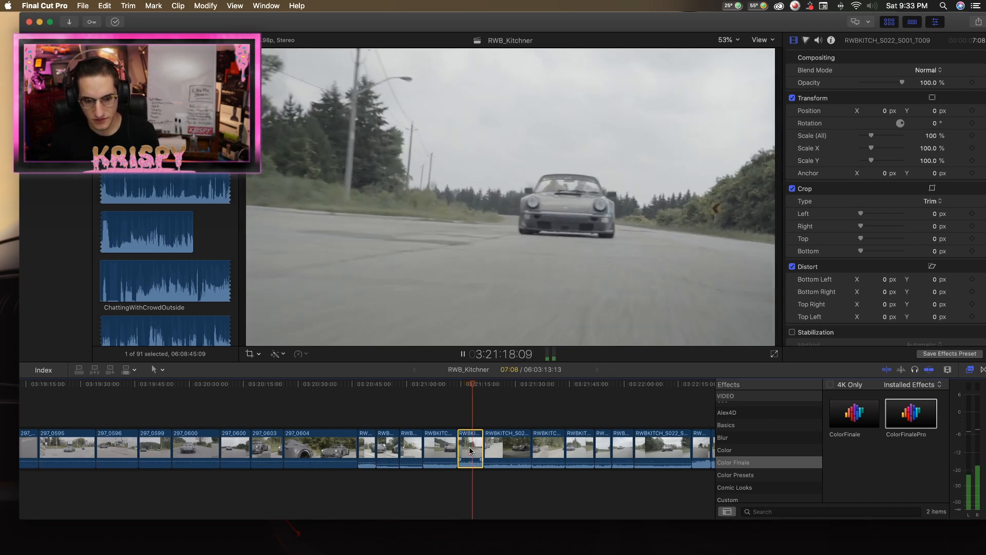
{"action": "left_click", "coordinate": [451, 384]}
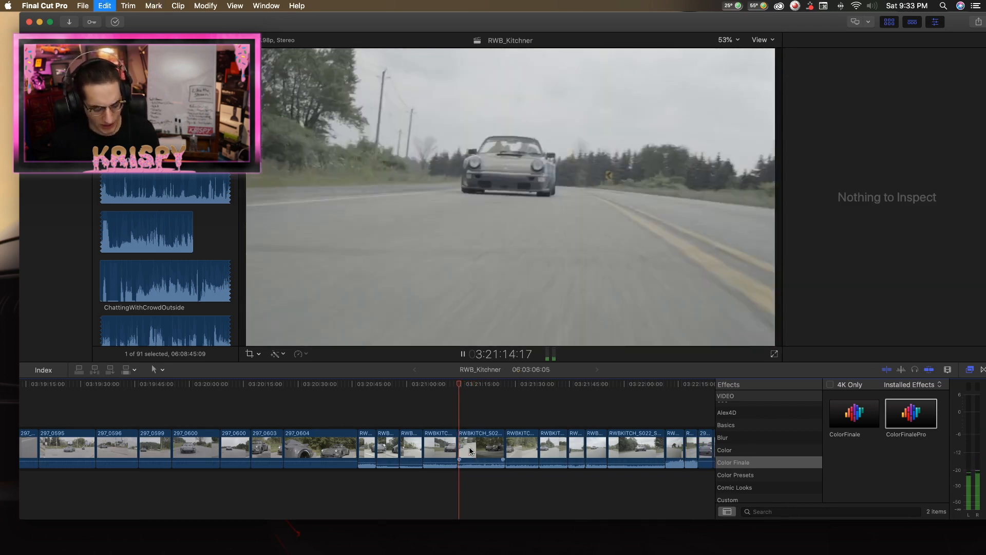
{"action": "left_click", "coordinate": [474, 385]}
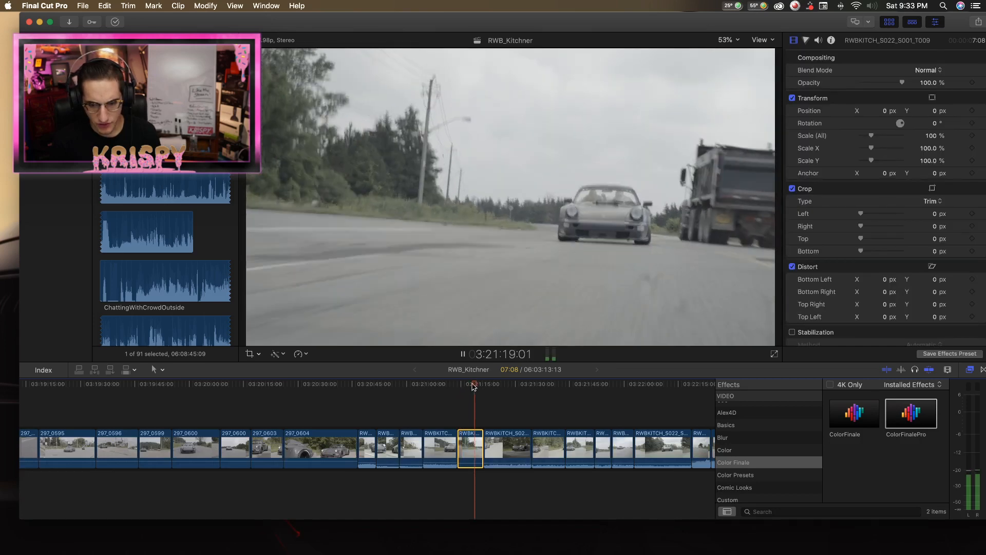
{"action": "left_click", "coordinate": [474, 386]}
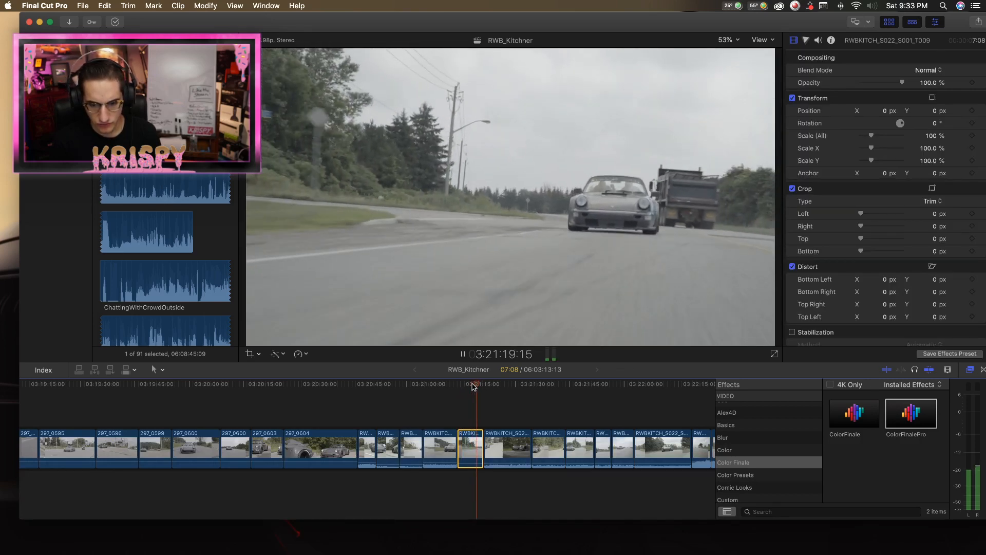
{"action": "left_click", "coordinate": [473, 386]}
{"action": "key", "text": "b"}
{"action": "left_click", "coordinate": [472, 450]}
{"action": "key", "text": "a"}
{"action": "key", "text": "space"}
{"action": "left_click", "coordinate": [463, 442]}
{"action": "key", "text": "Delete"}
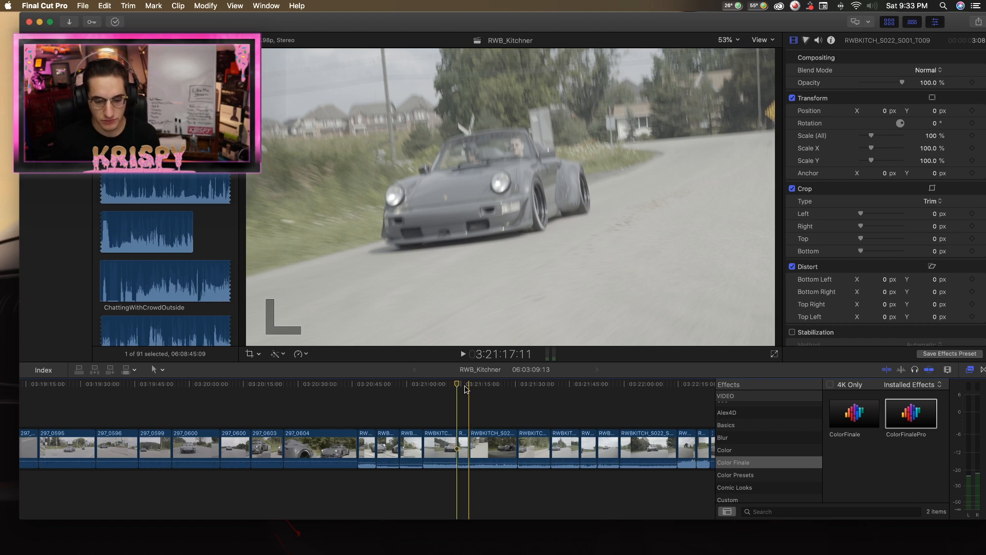
Split the RWBKITCH_S022_S001_T011 clip starting at 3:21:17 at about 3:21:24 and delete its opening part.
{"action": "key", "text": "space"}
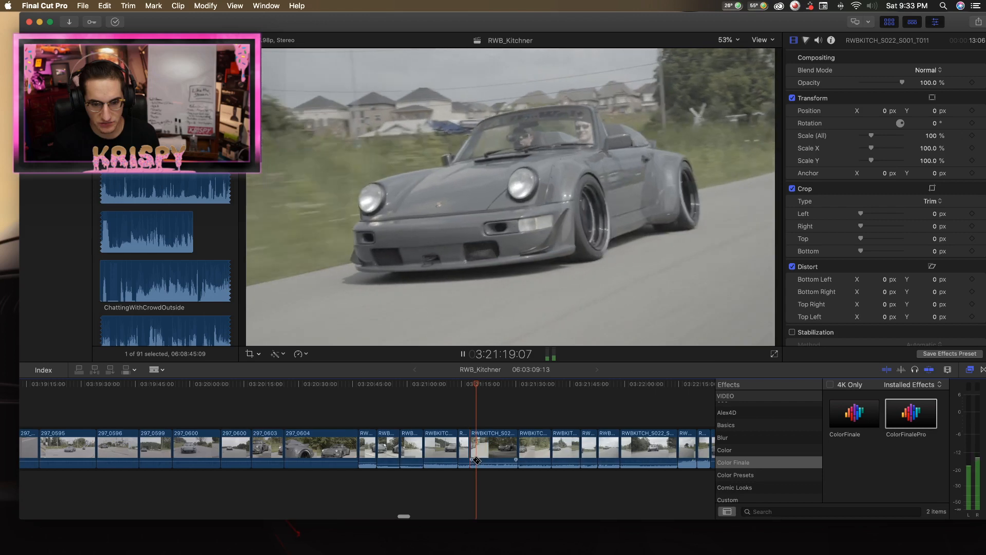
{"action": "key", "text": "b"}
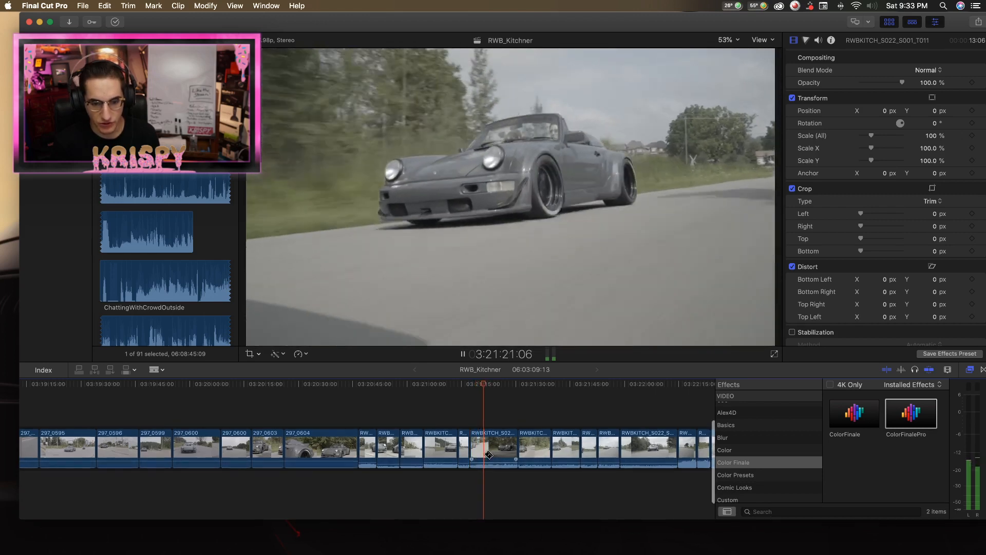
{"action": "key", "text": "space"}
{"action": "key", "text": "a"}
{"action": "scroll", "coordinate": [490, 455], "scroll_direction": "left", "scroll_amount": 1}
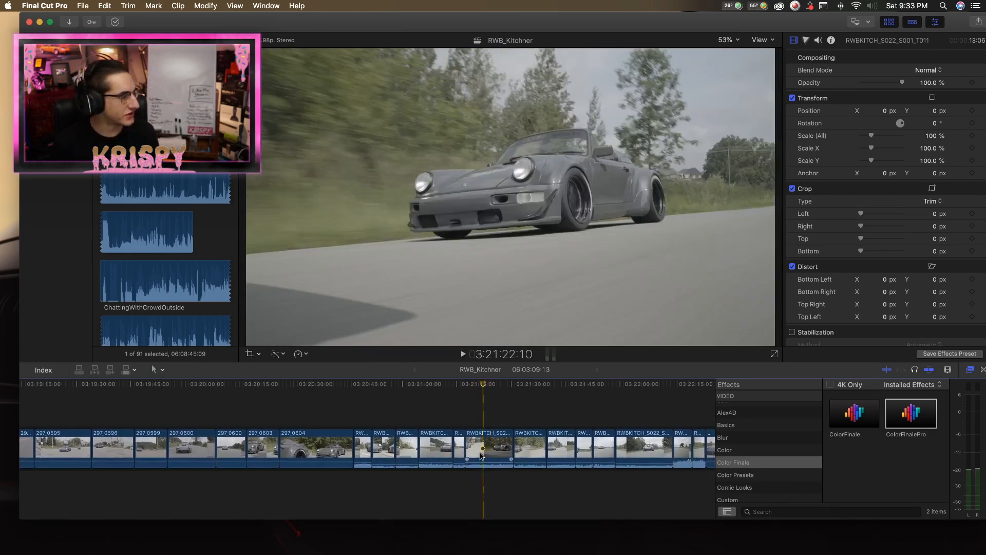
{"action": "key", "text": "space"}
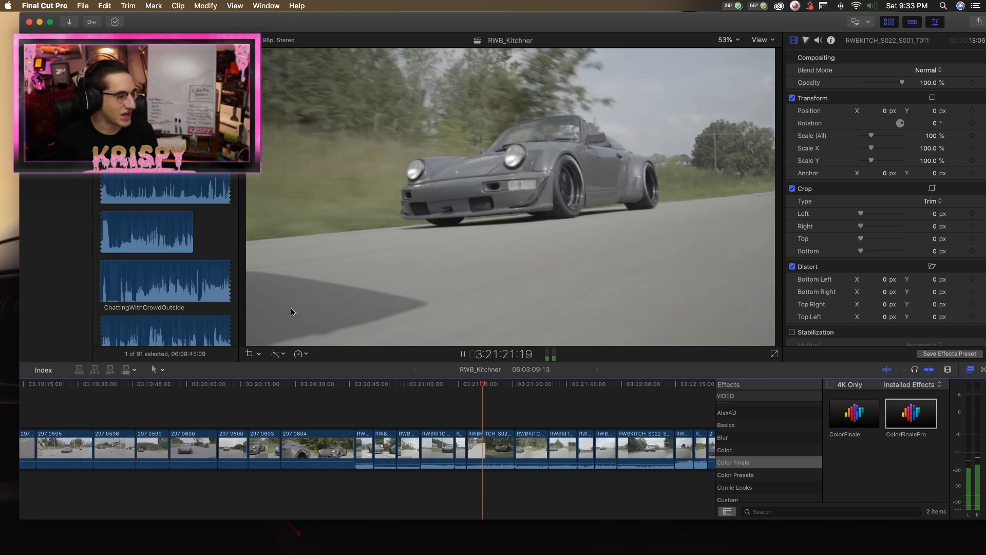
{"action": "key", "text": "super+b"}
{"action": "key", "text": "space"}
{"action": "left_click", "coordinate": [477, 447]}
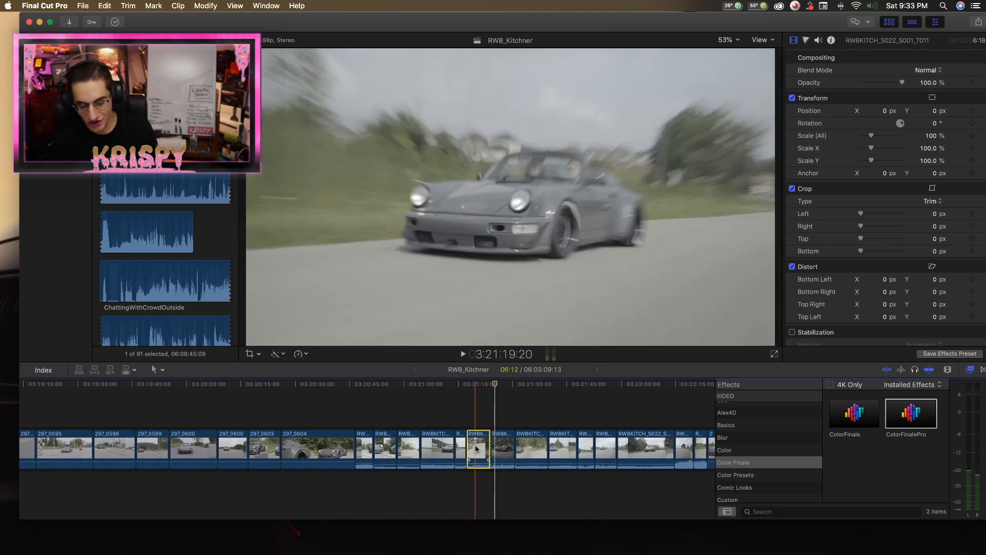
{"action": "key", "text": "BackSpace"}
Replay the remaining part of that clip from 3:21:17:11 and trim its end to a duration of 5:20.
{"action": "left_click", "coordinate": [467, 391]}
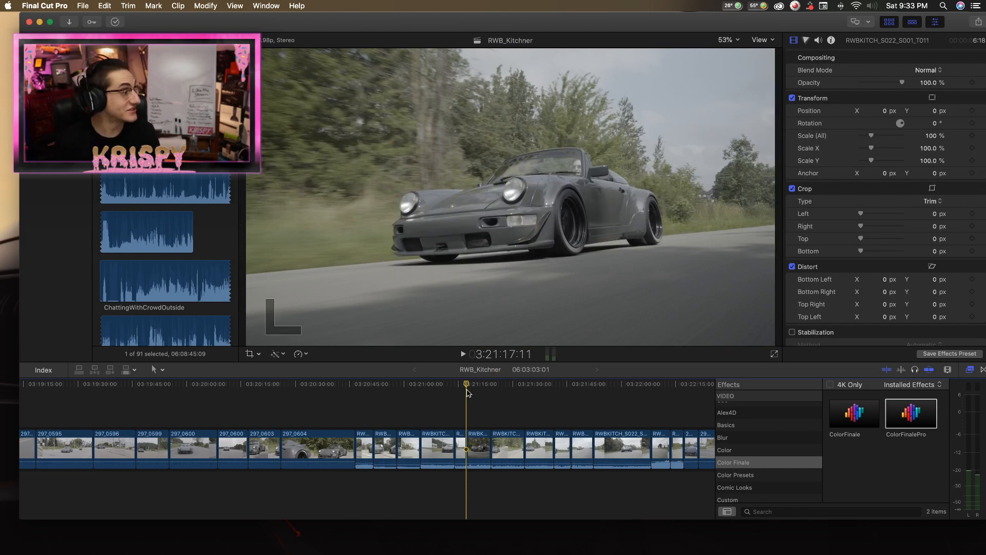
{"action": "key", "text": "space"}
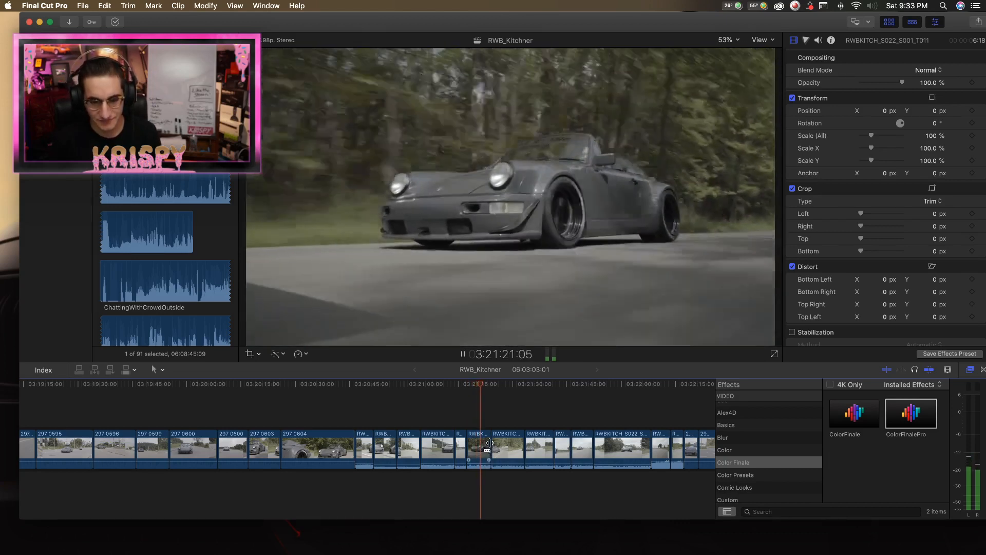
{"action": "key", "text": "space"}
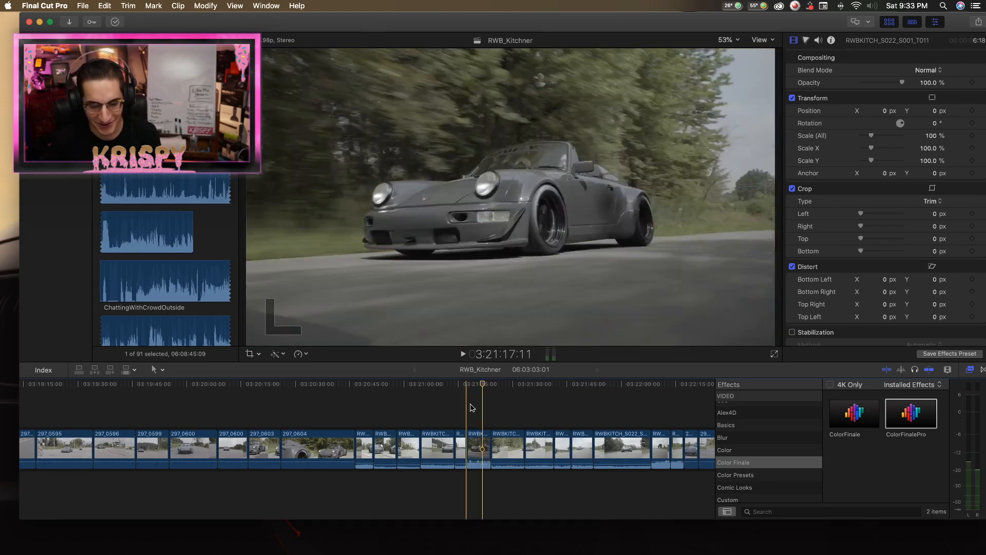
{"action": "left_click", "coordinate": [469, 402]}
{"action": "key", "text": "space"}
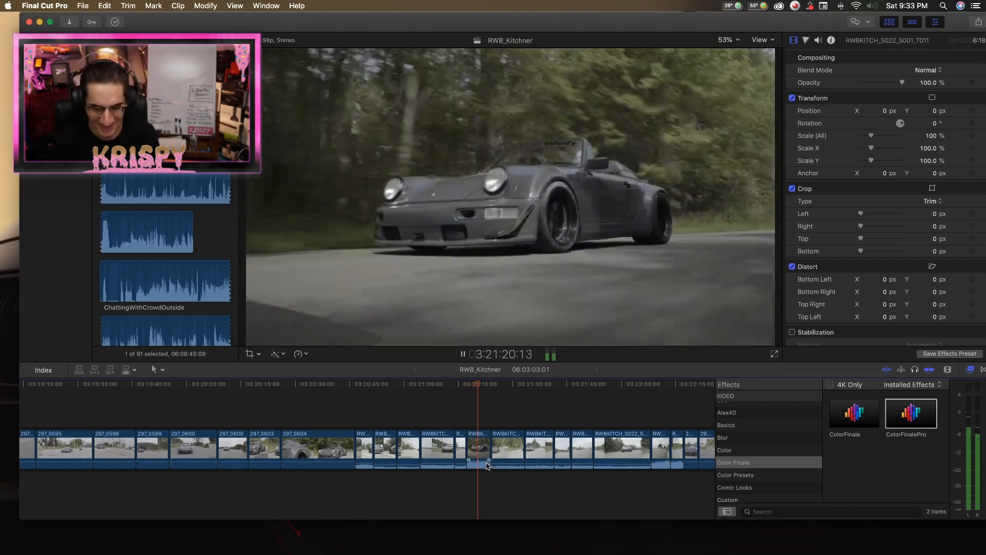
{"action": "left_click_drag", "start_coordinate": [488, 466], "coordinate": [486, 448]}
Split the next RWBKITCH_S022_S001_T011 clip about two seconds in, near 3:21:25, and delete its opening part.
{"action": "key", "text": "space"}
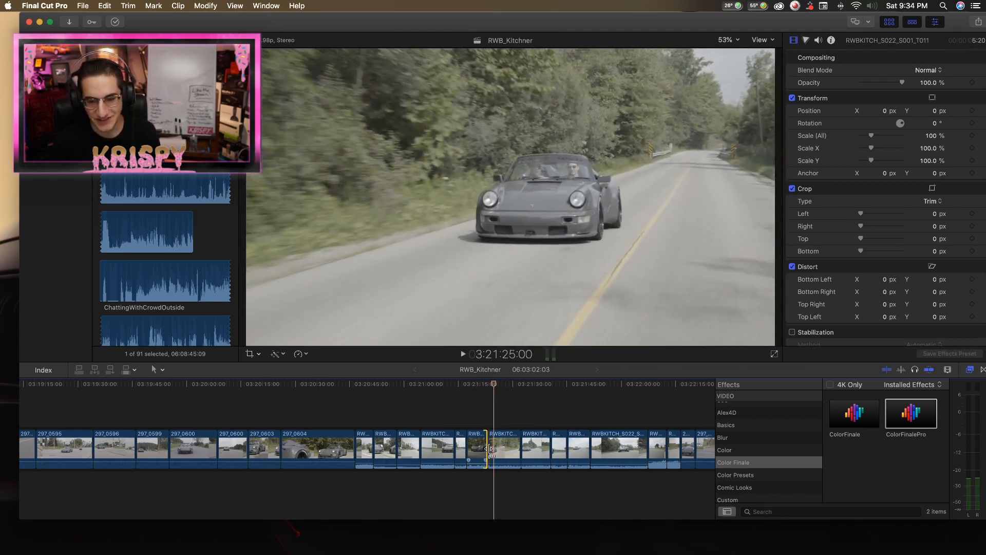
{"action": "left_click", "coordinate": [496, 450]}
{"action": "key", "text": "a"}
{"action": "left_click", "coordinate": [493, 448]}
{"action": "key", "text": "Delete"}
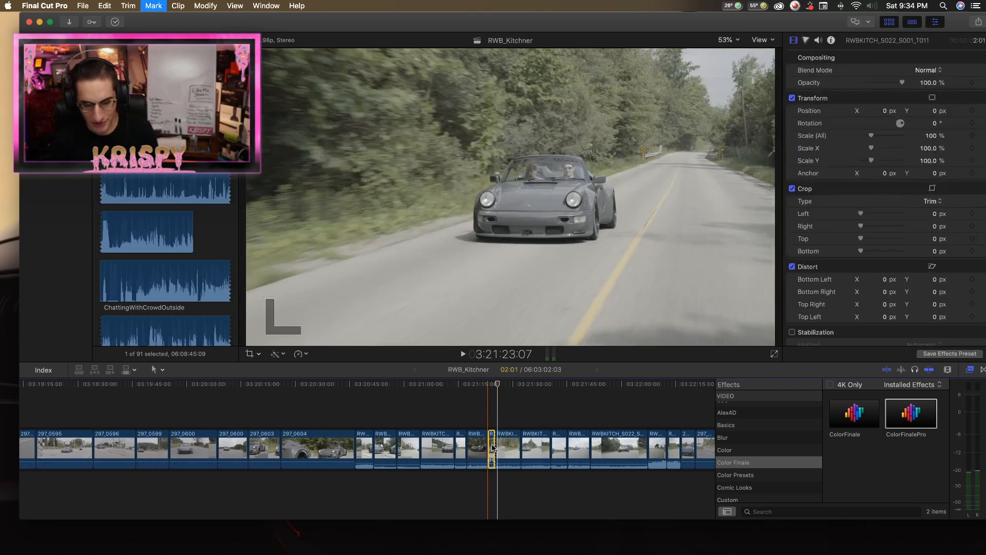
Play the remaining tree-lined road clip from about 3:21:23 and trim its end to a duration of 6:04.
{"action": "key", "text": "space"}
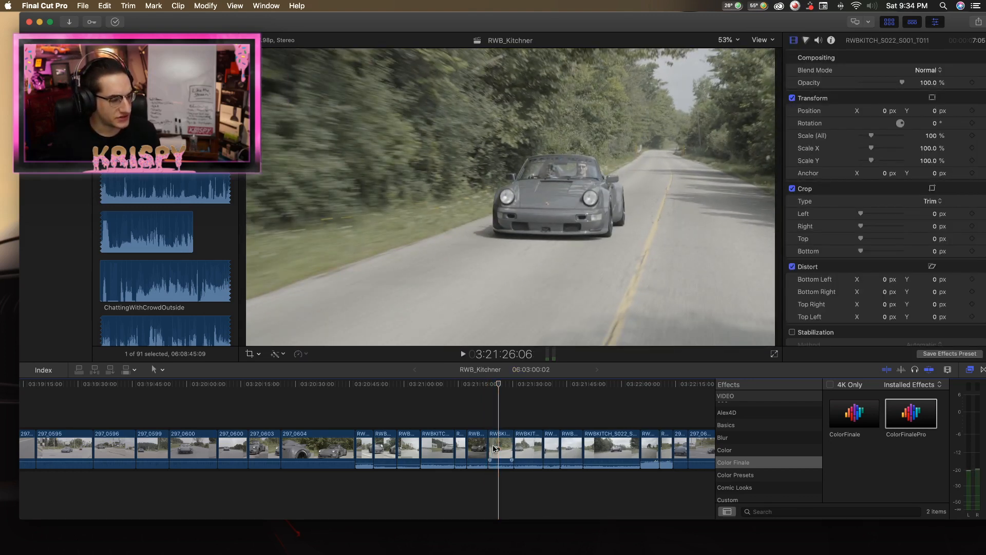
{"action": "key", "text": "l"}
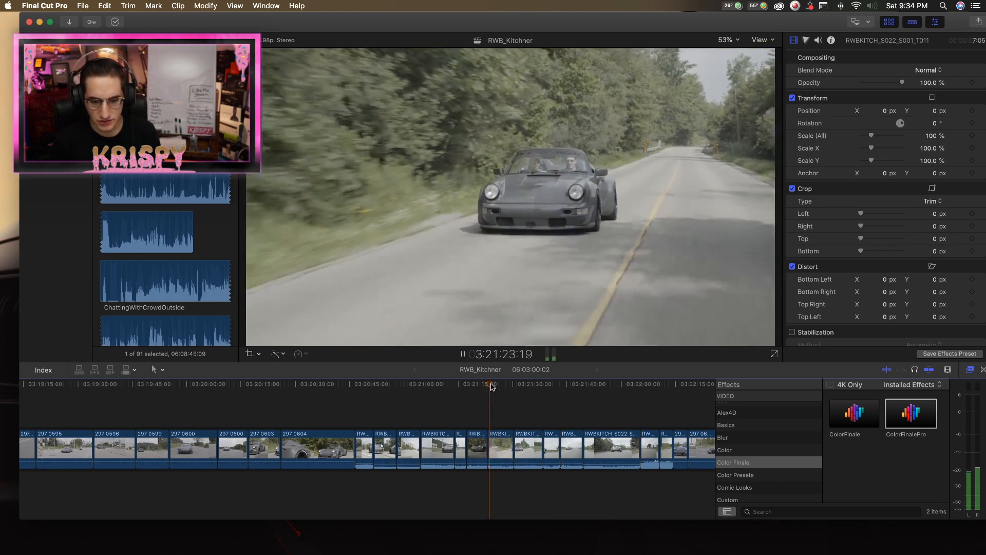
{"action": "left_click", "coordinate": [502, 445]}
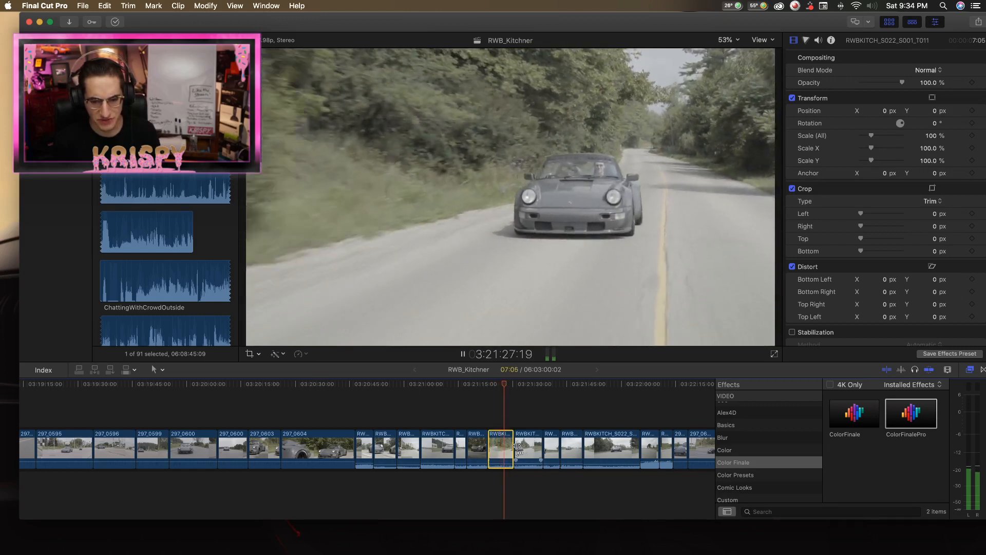
{"action": "left_click_drag", "start_coordinate": [510, 440], "coordinate": [505, 439]}
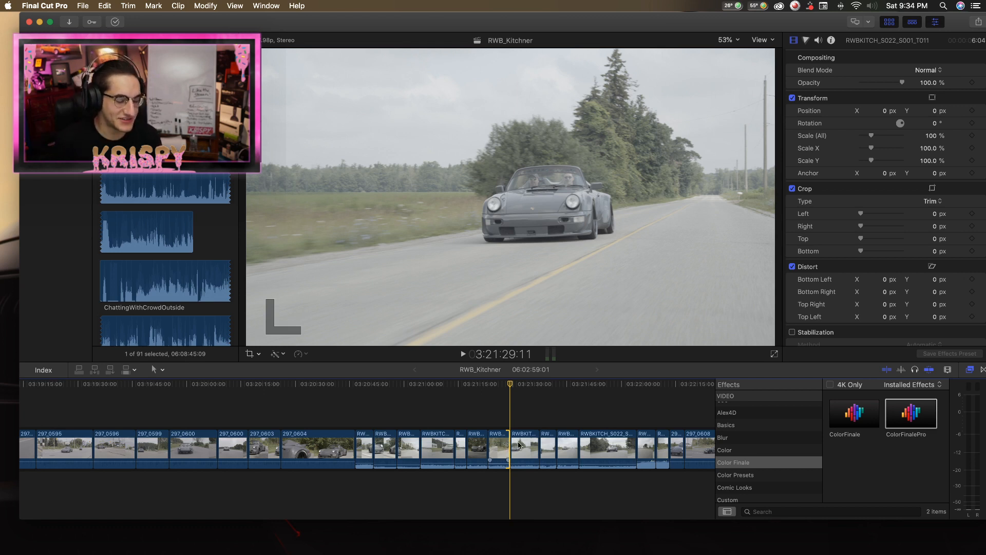
Review the trimmed clip near 3:21:27 and the start of the following RWBKITCH clip at 3:21:29:11.
{"action": "left_click", "coordinate": [504, 407]}
{"action": "left_click", "coordinate": [502, 385]}
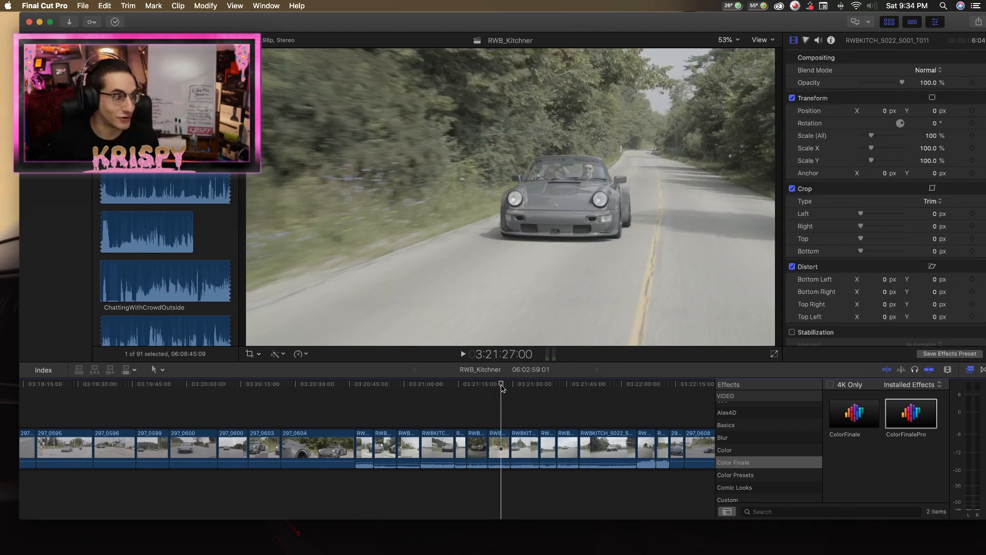
{"action": "left_click", "coordinate": [510, 385]}
{"action": "key", "text": "l"}
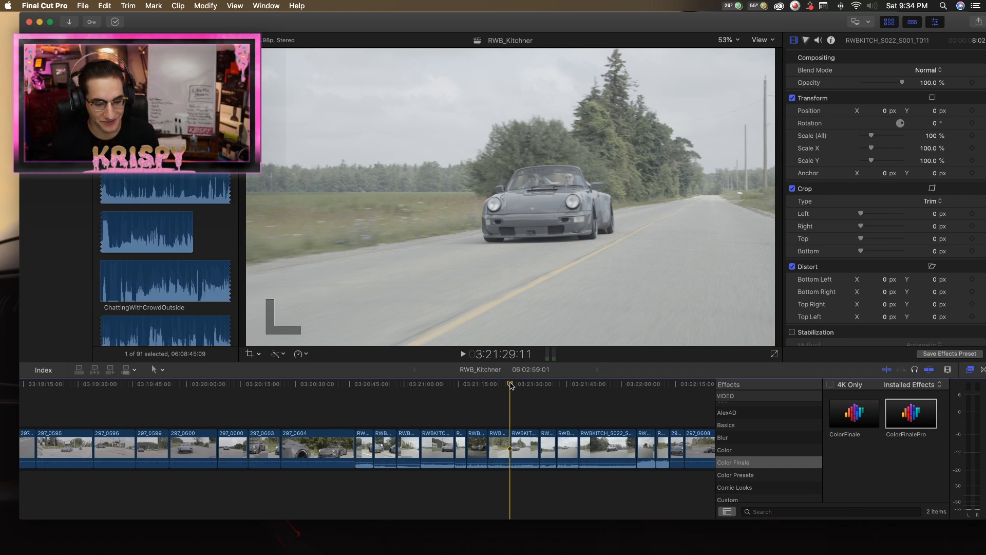
{"action": "left_click_drag", "start_coordinate": [510, 384], "coordinate": [515, 386]}
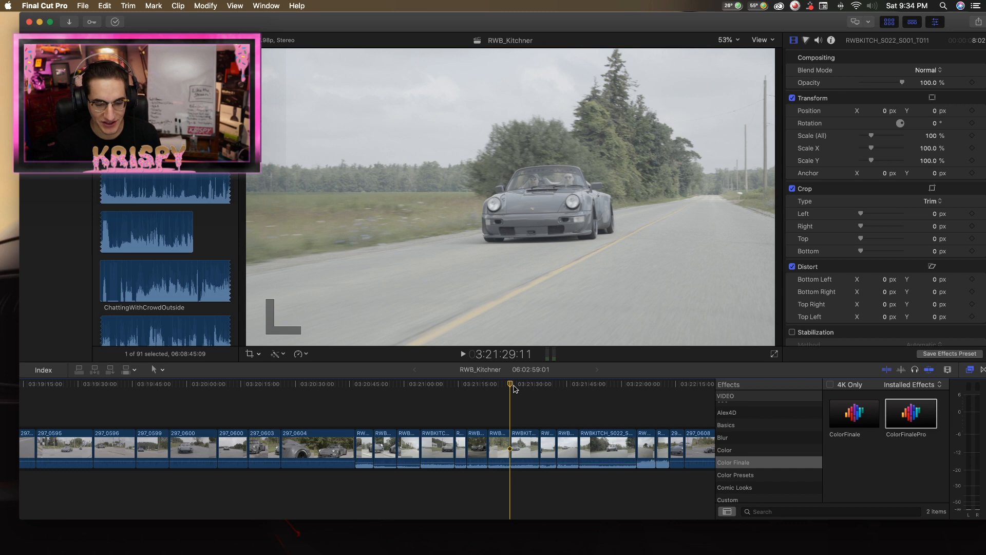
Replay the RWBKITCH_S022_S001_T011 clip starting at 3:21:29:11 and examine the car's approach up to about 3:21:34.
{"action": "left_click_drag", "start_coordinate": [510, 385], "coordinate": [508, 384]}
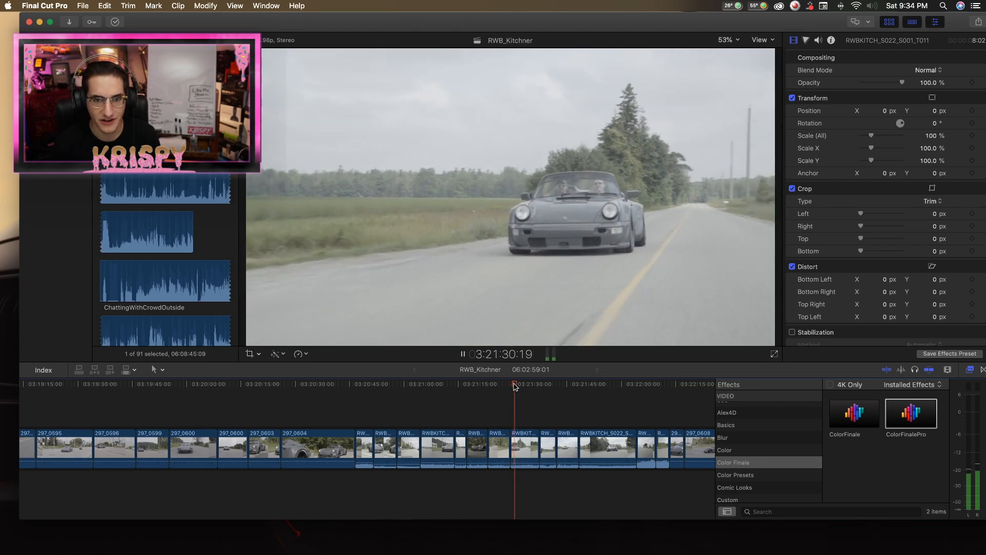
{"action": "left_click", "coordinate": [515, 386]}
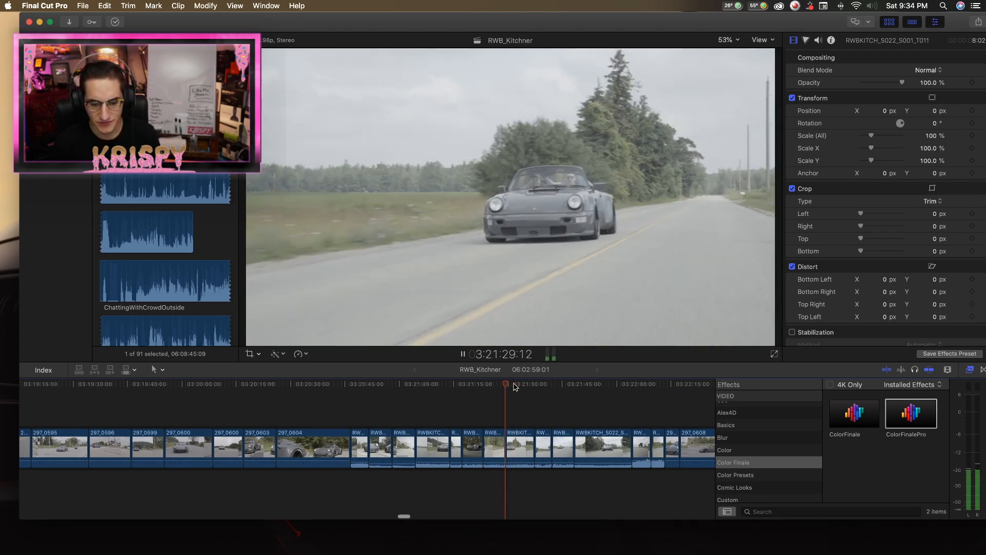
{"action": "left_click", "coordinate": [515, 386]}
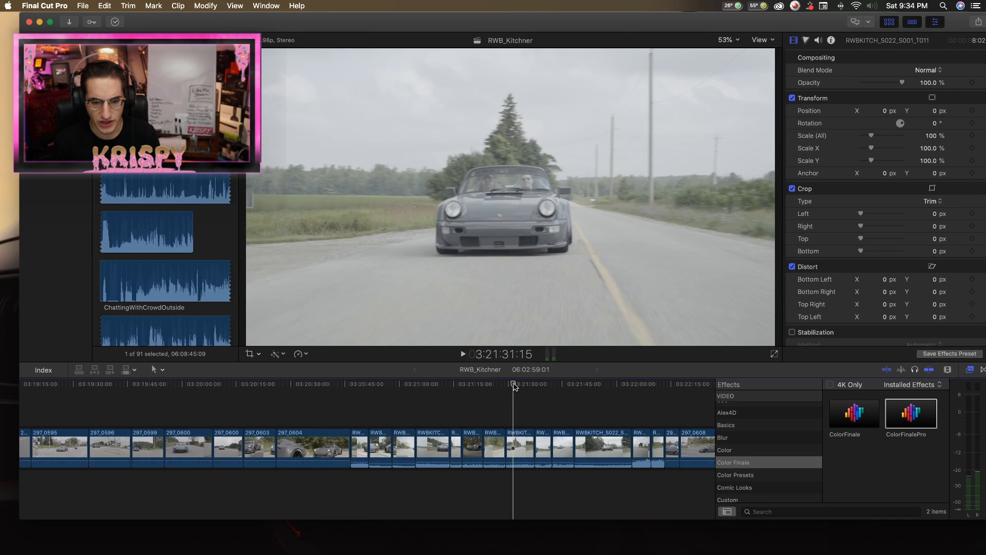
{"action": "left_click_drag", "start_coordinate": [513, 384], "coordinate": [506, 385]}
{"action": "scroll", "coordinate": [509, 385], "scroll_direction": "right", "scroll_amount": 1}
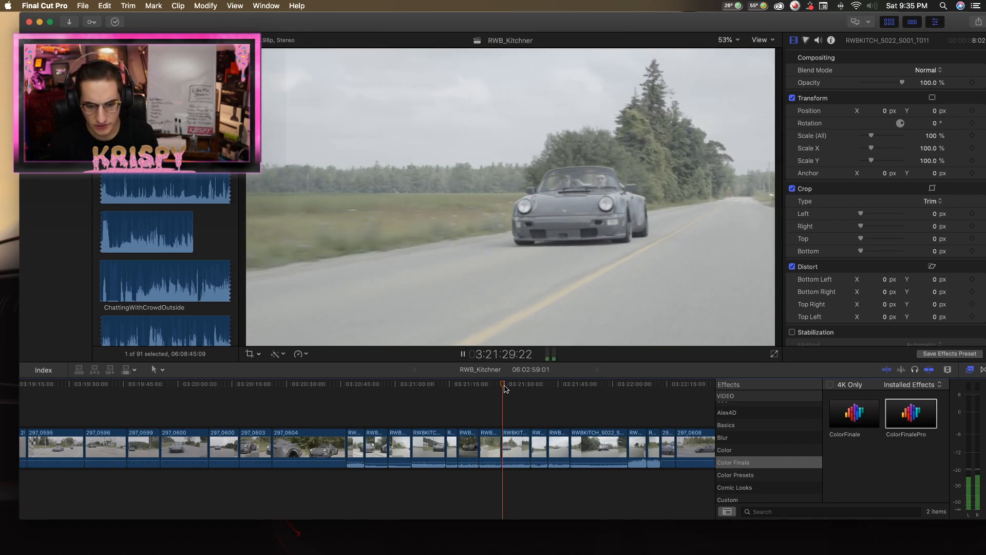
{"action": "scroll", "coordinate": [506, 389], "scroll_direction": "down", "scroll_amount": 1}
{"action": "key", "text": "r"}
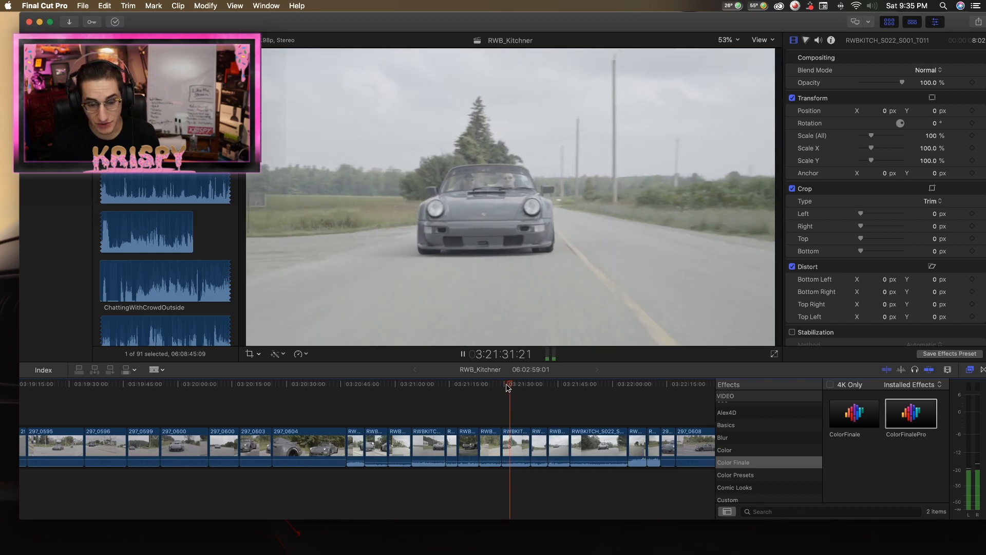
{"action": "key", "text": "a"}
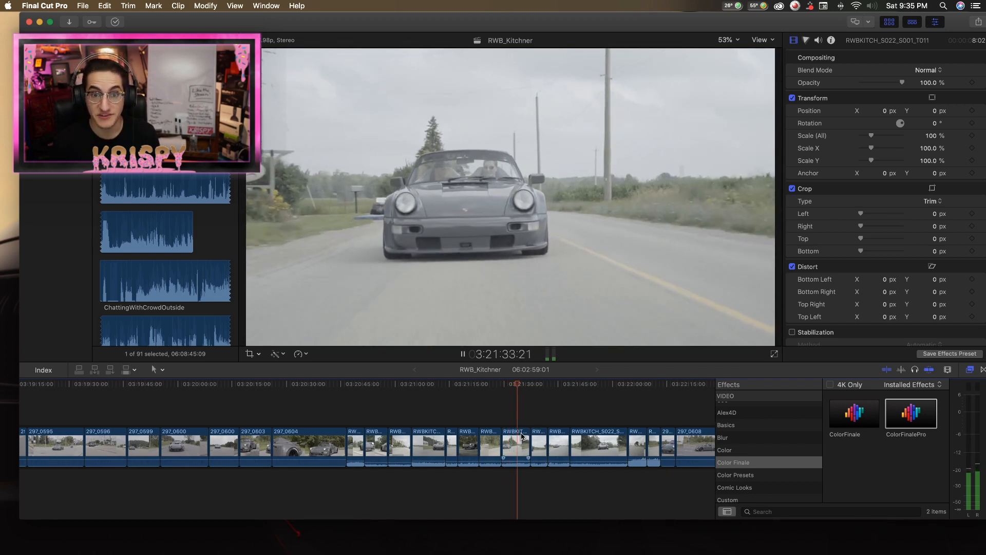
{"action": "key", "text": "r"}
{"action": "key", "text": "space"}
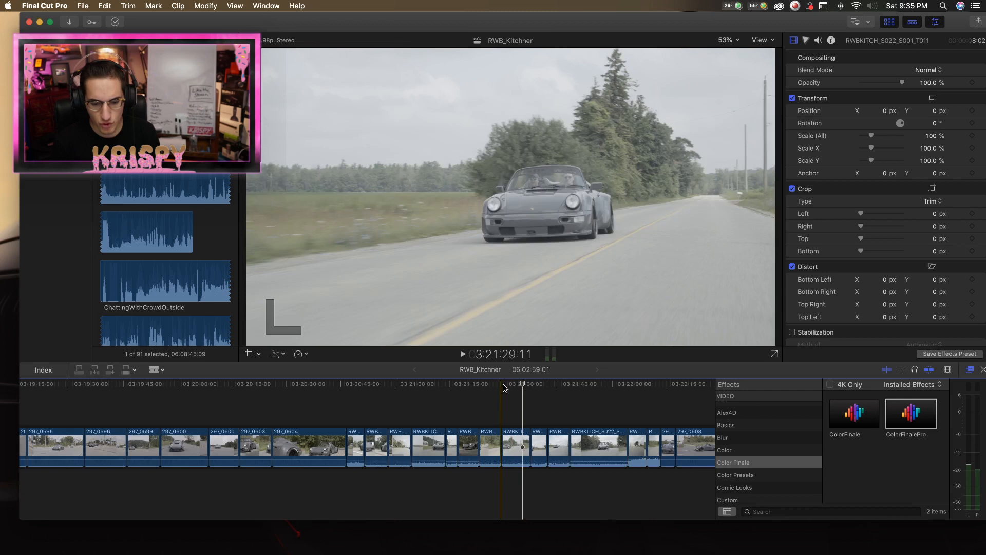
Trim the start of that RWBKITCH_S022_S001_T011 clip to a duration of 7:11 and play it back.
{"action": "key", "text": "super+equal"}
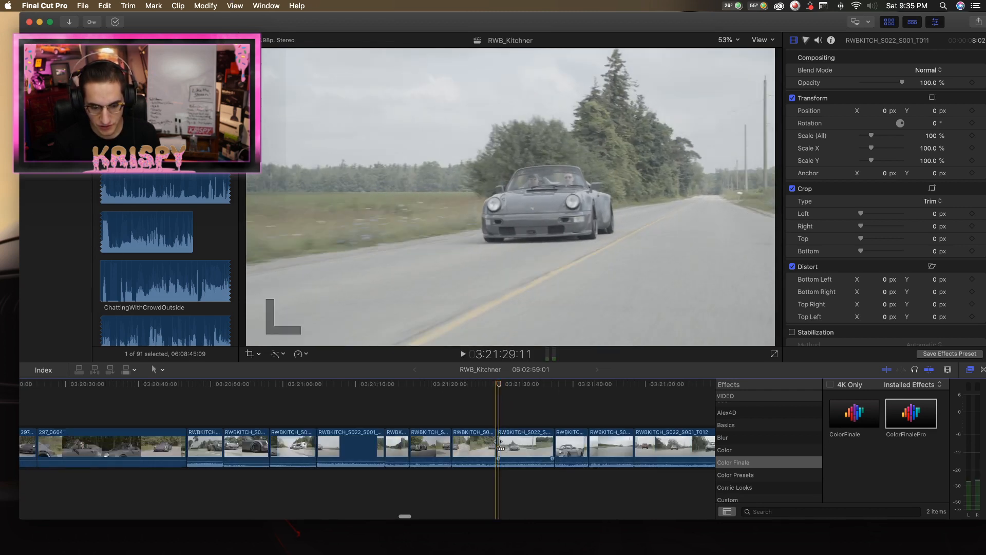
{"action": "left_click_drag", "start_coordinate": [499, 442], "coordinate": [504, 442]}
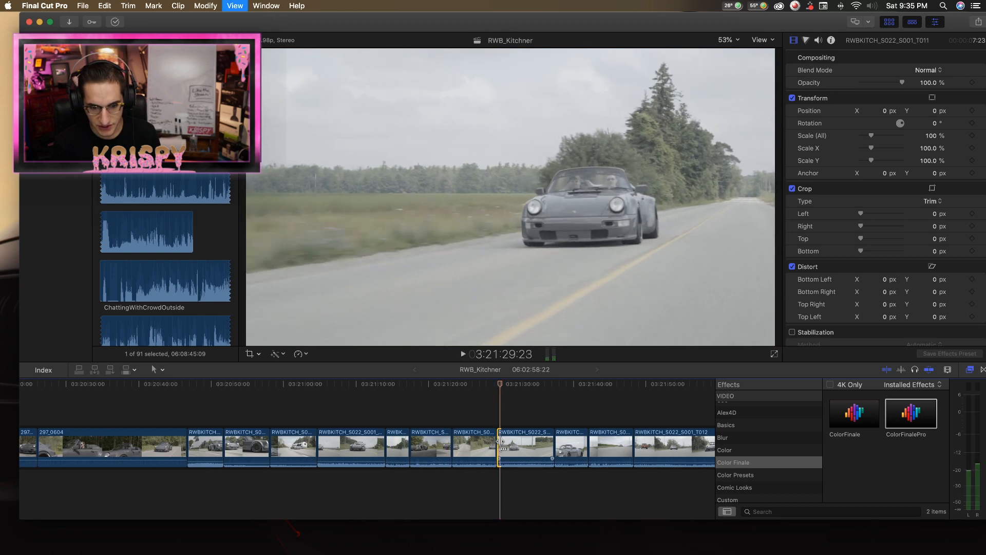
{"action": "key", "text": "space"}
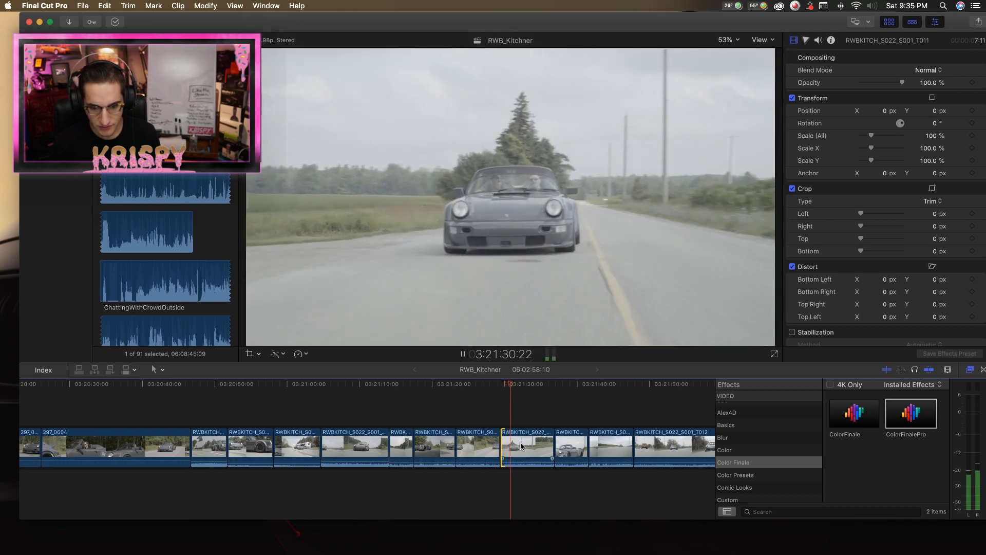
Split the shortened RWBKITCH_S022_S001_T011 clip at about 3:21:33, where the car is close to the camera.
{"action": "key", "text": "b"}
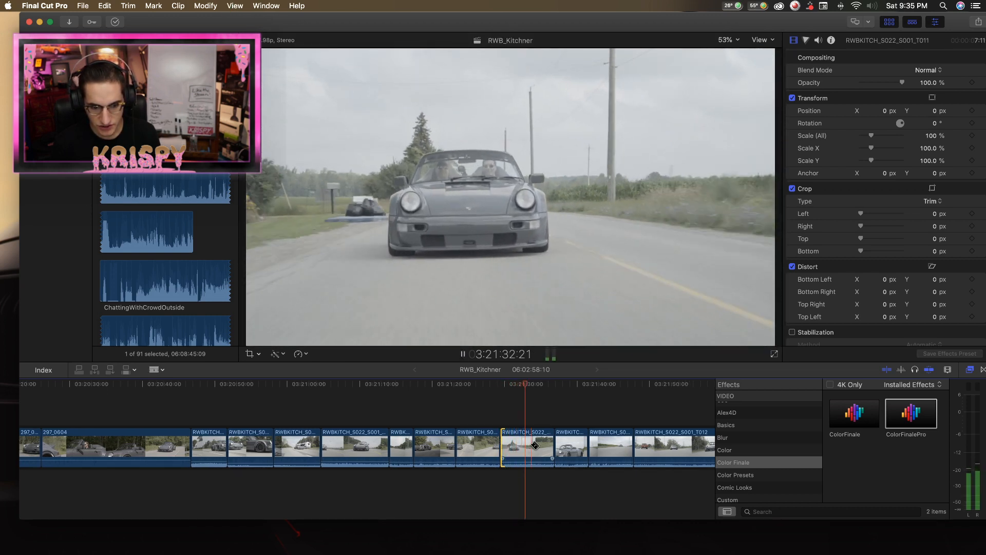
{"action": "left_click", "coordinate": [527, 447]}
{"action": "key", "text": "Right"}
{"action": "key", "text": "Right"}
{"action": "key", "text": "Right"}
{"action": "key", "text": "Right"}
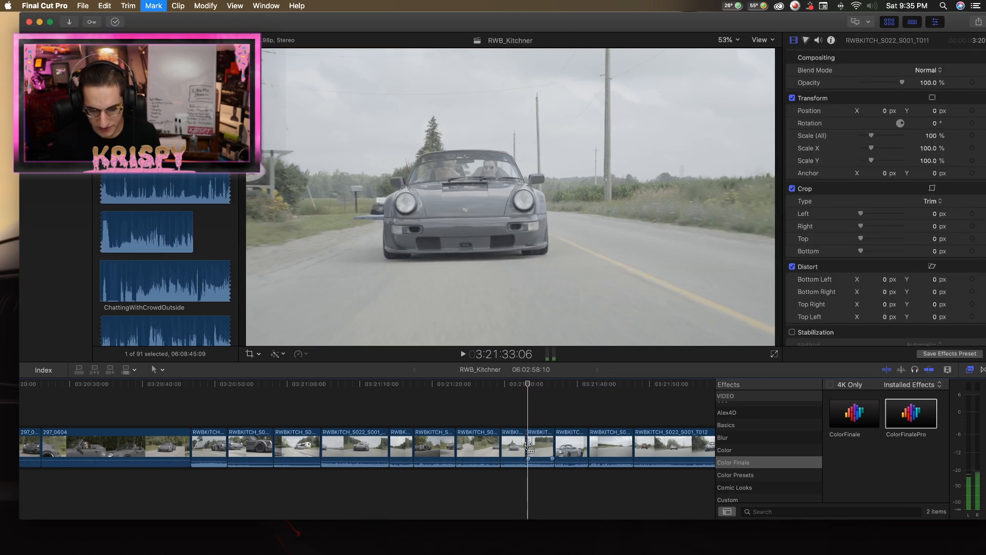
Trim the start and end of the second piece after the split to a duration of 3:14, playing it between trims.
{"action": "left_click_drag", "start_coordinate": [530, 445], "coordinate": [531, 445]}
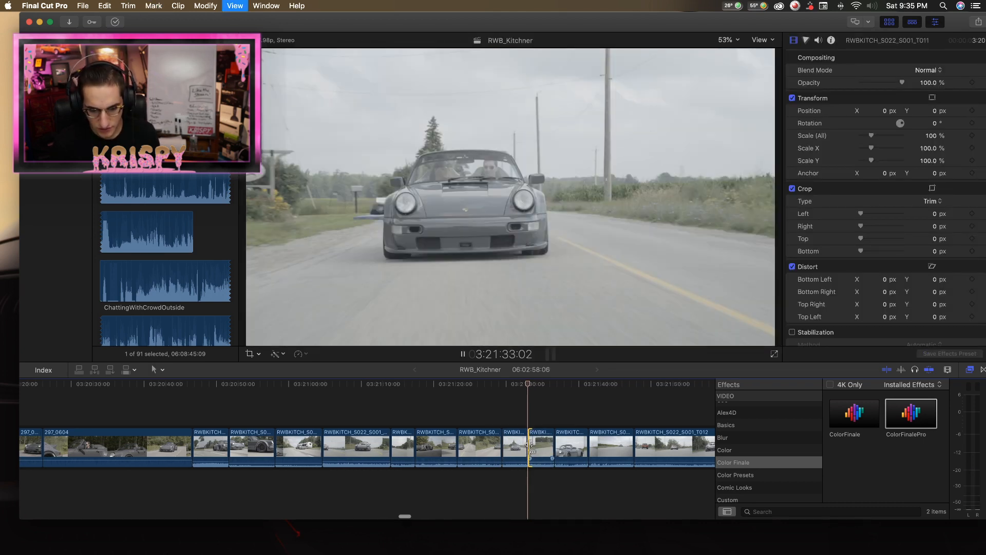
{"action": "key", "text": "space"}
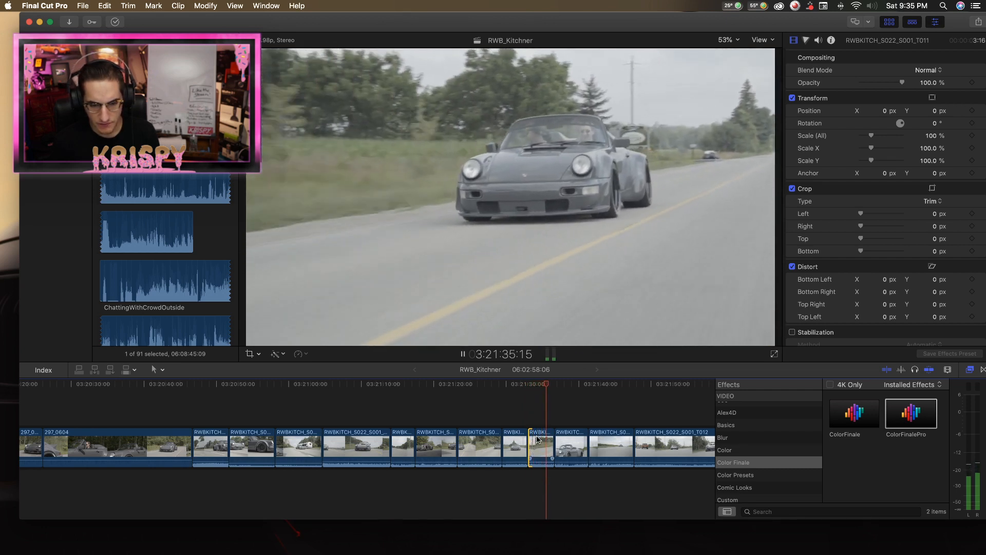
{"action": "left_click_drag", "start_coordinate": [551, 444], "coordinate": [549, 444]}
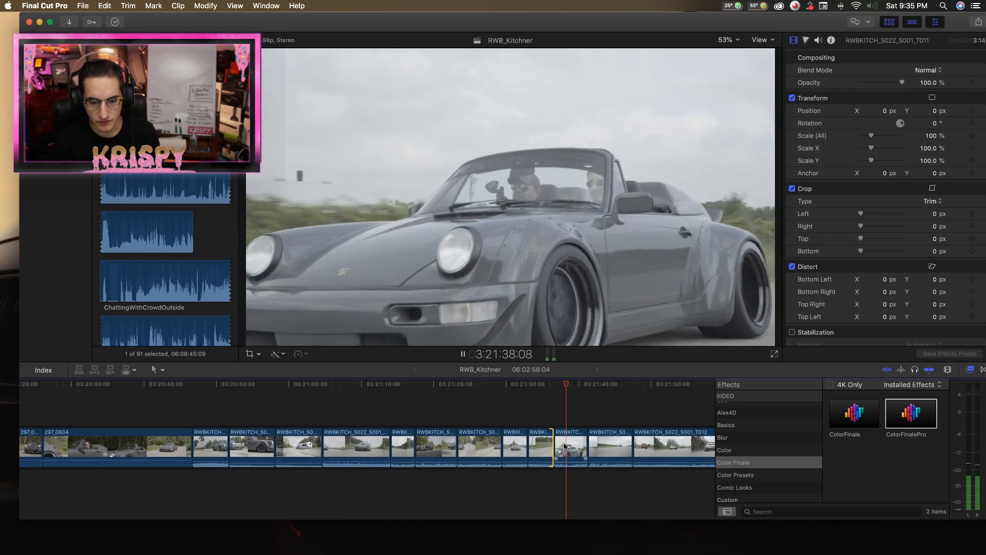
Try adjusting the transform scale of the close-up RWBKITCH clip near 3:21:38, and undo the adjustment.
{"action": "key", "text": "space"}
{"action": "left_click", "coordinate": [564, 446]}
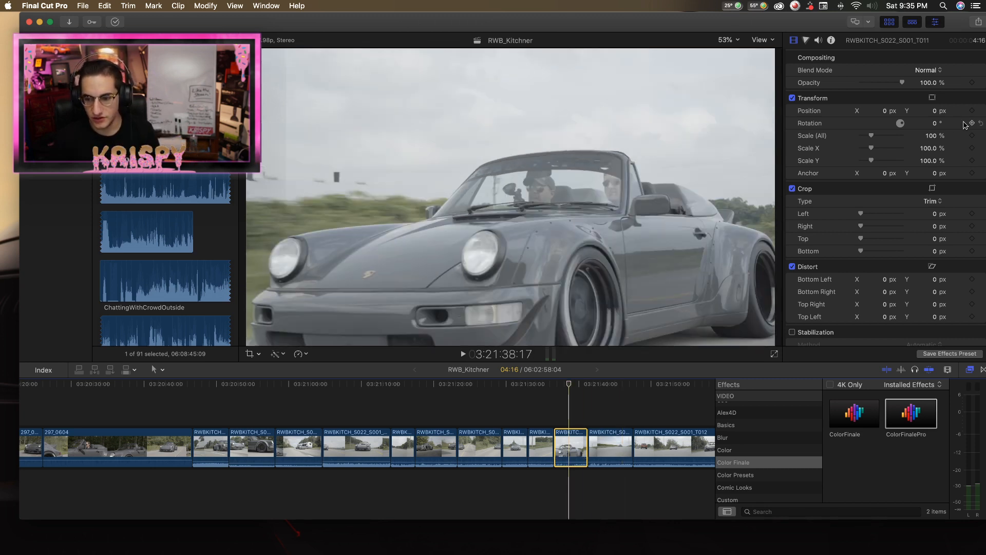
{"action": "left_click_drag", "start_coordinate": [933, 136], "coordinate": [933, 124]}
{"action": "key", "text": "super+z"}
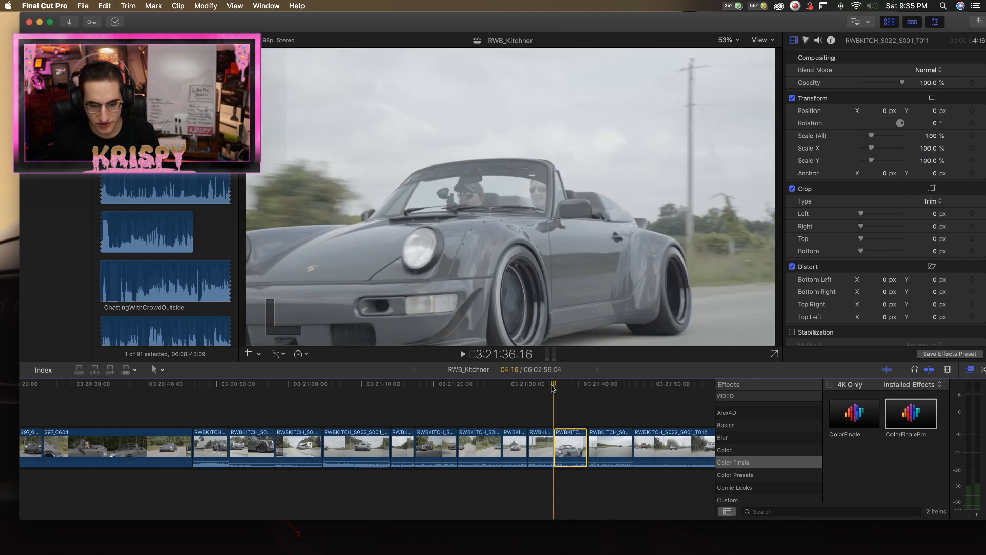
Review the close-up RWBKITCH clip from 3:21:36:16 to the start of the next shot near 3:21:41.
{"action": "key", "text": "space"}
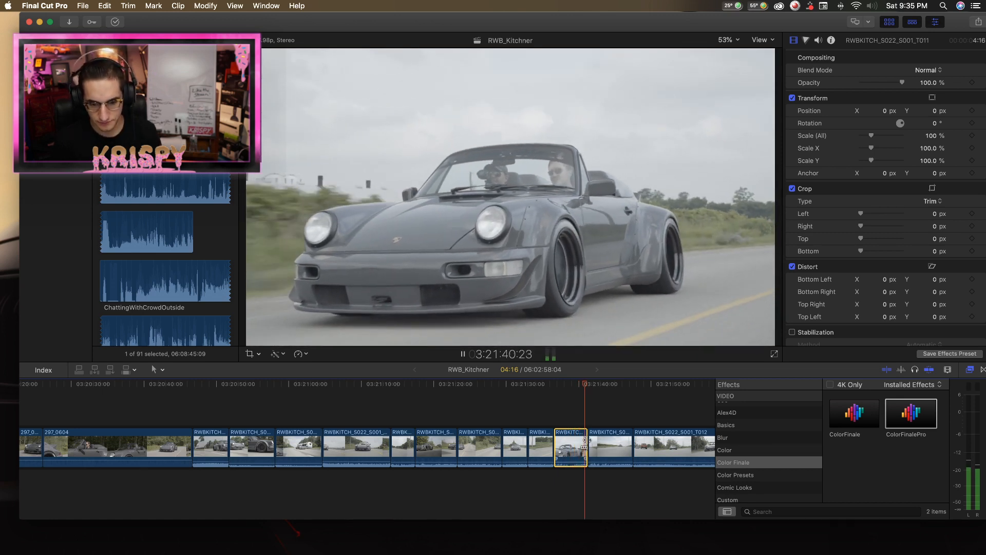
{"action": "key", "text": "space"}
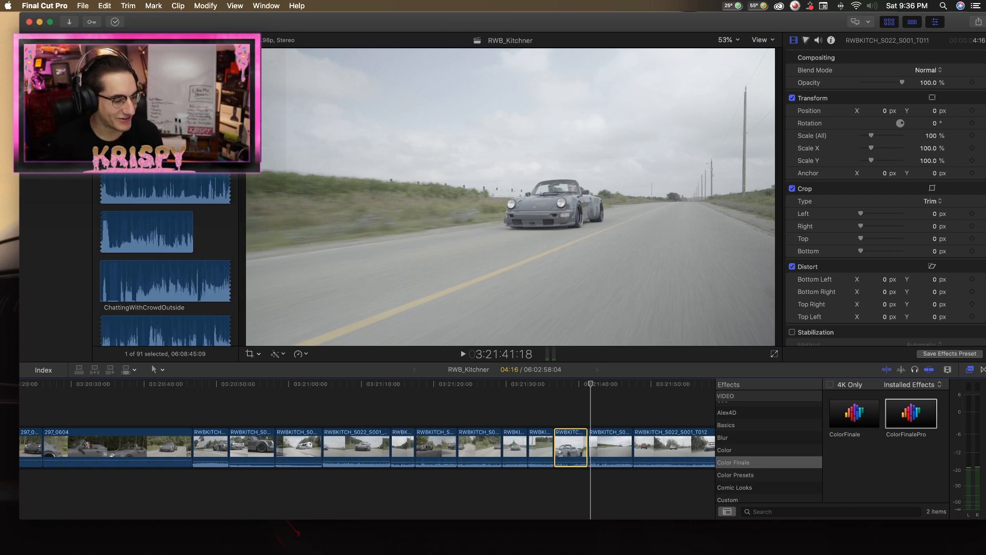
{"action": "left_click_drag", "start_coordinate": [561, 384], "coordinate": [561, 384]}
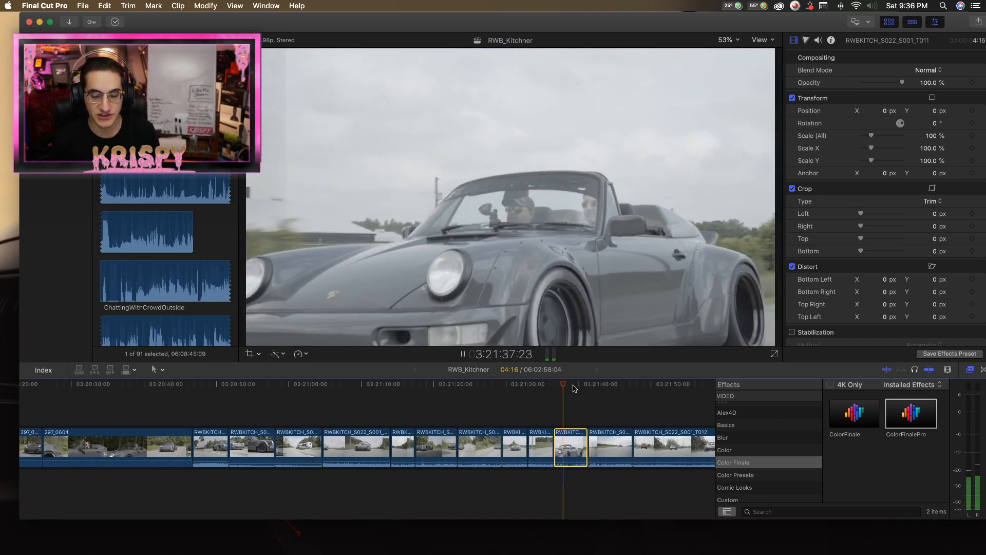
{"action": "left_click", "coordinate": [588, 386]}
Play the following open-road RWBKITCH clip from about 3:21:41 and trim its end to a duration of 5:10.
{"action": "key", "text": "space"}
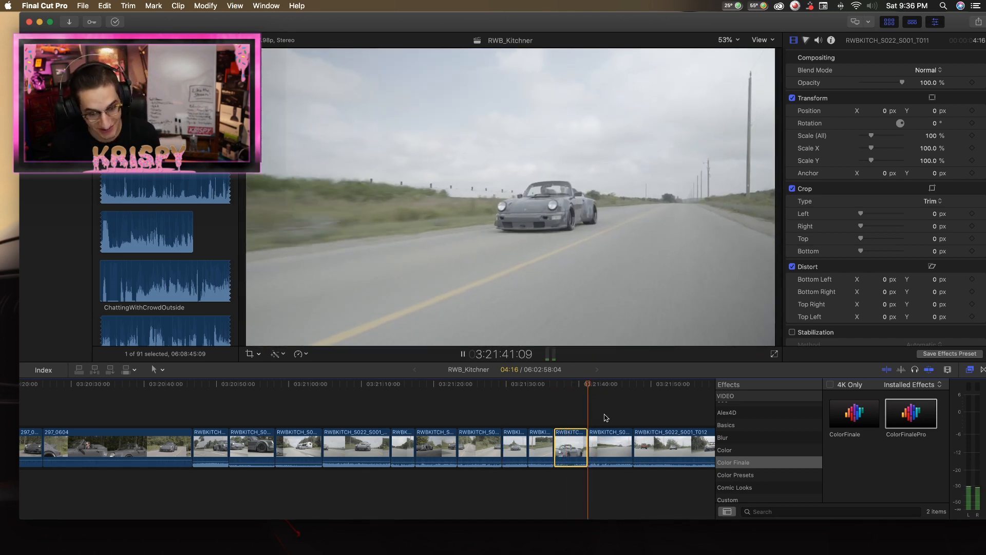
{"action": "left_click", "coordinate": [608, 440]}
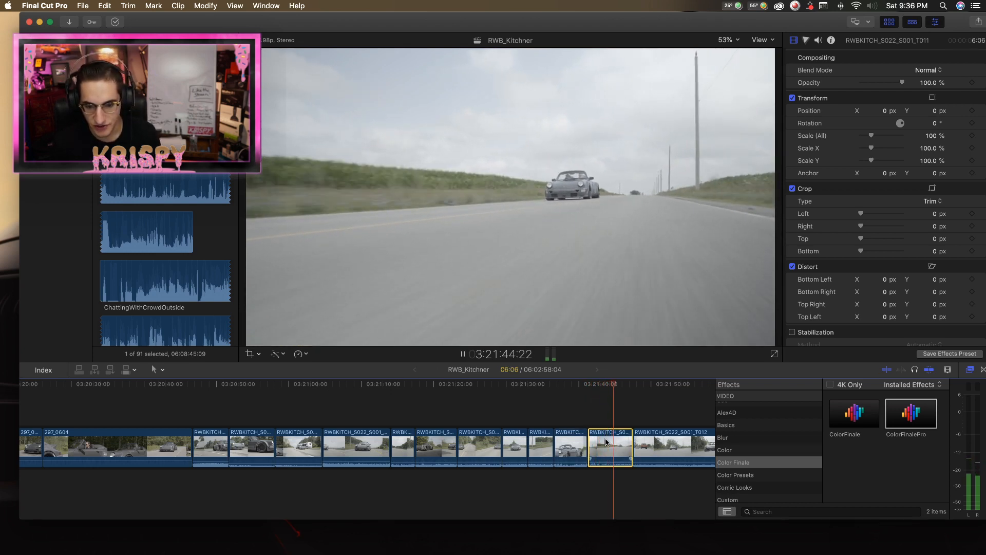
{"action": "scroll", "coordinate": [605, 442], "scroll_direction": "right", "scroll_amount": 3}
{"action": "key", "text": "space"}
{"action": "key", "text": "space"}
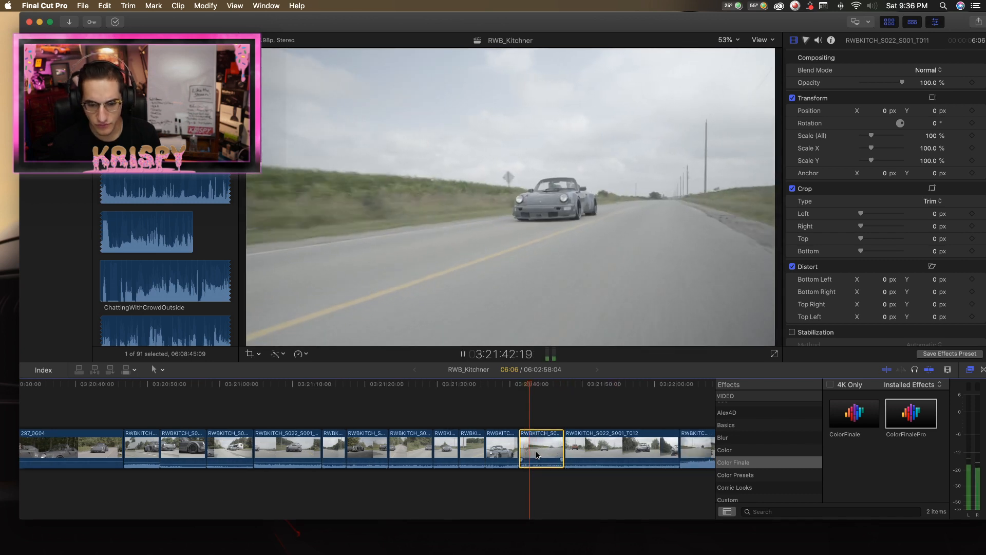
{"action": "key", "text": "t"}
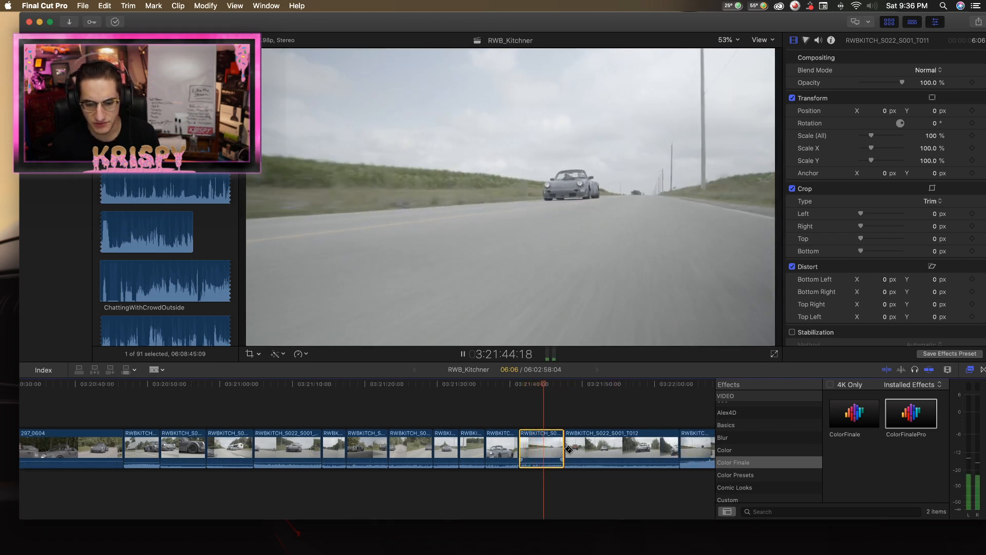
{"action": "left_click_drag", "start_coordinate": [565, 448], "coordinate": [560, 449]}
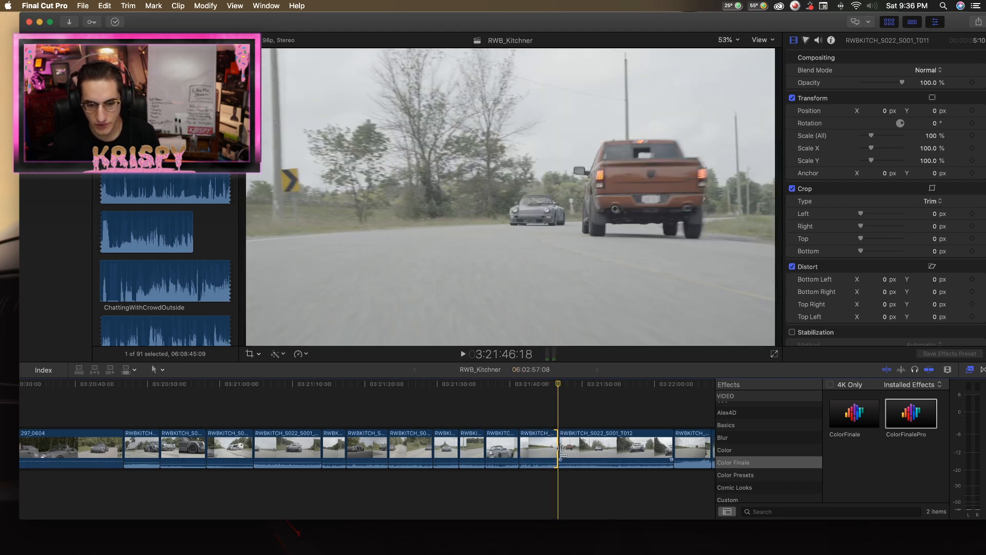
Reverse the playback of the trimmed open-road clip and play it back.
{"action": "left_click", "coordinate": [543, 450]}
{"action": "left_click", "coordinate": [309, 355]}
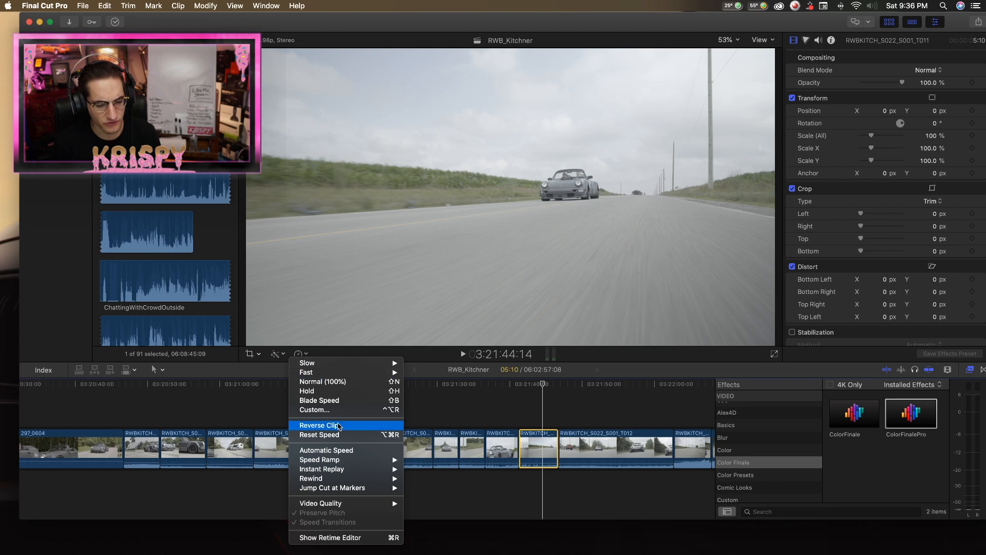
{"action": "left_click", "coordinate": [329, 426]}
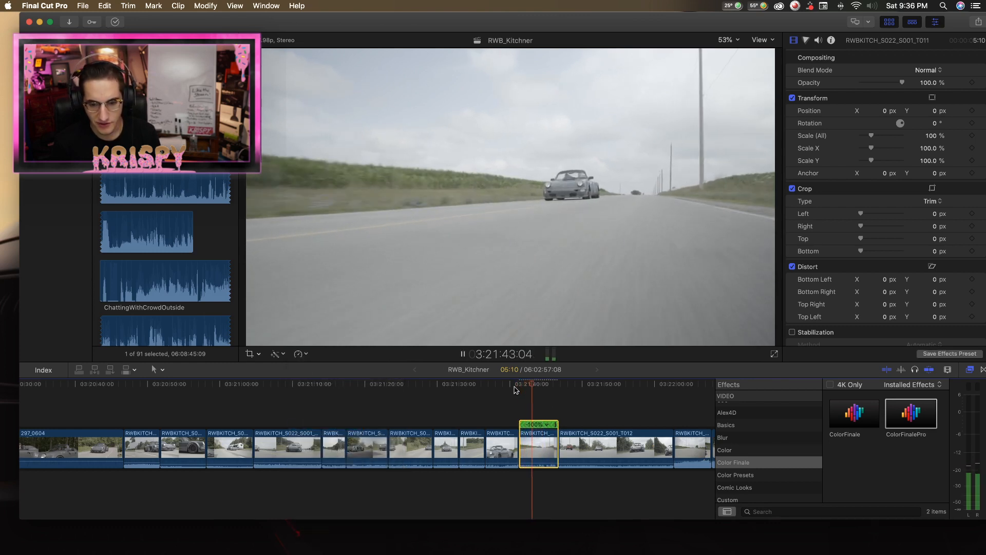
{"action": "key", "text": "space"}
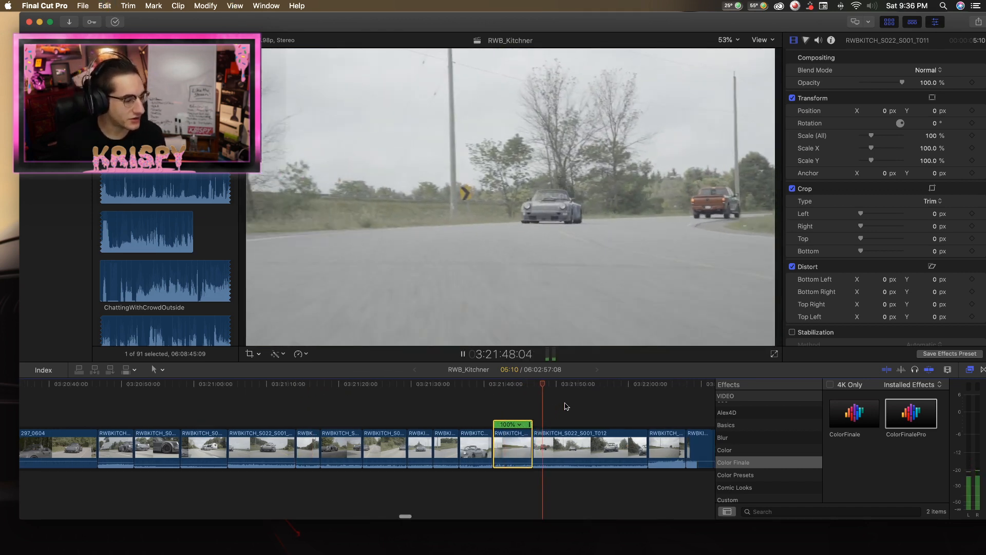
Examine the opening of the RWBKITCH_S022_S001_T012 clip with the passing red truck, between about 3:21:47 and 3:21:50.
{"action": "key", "text": "space"}
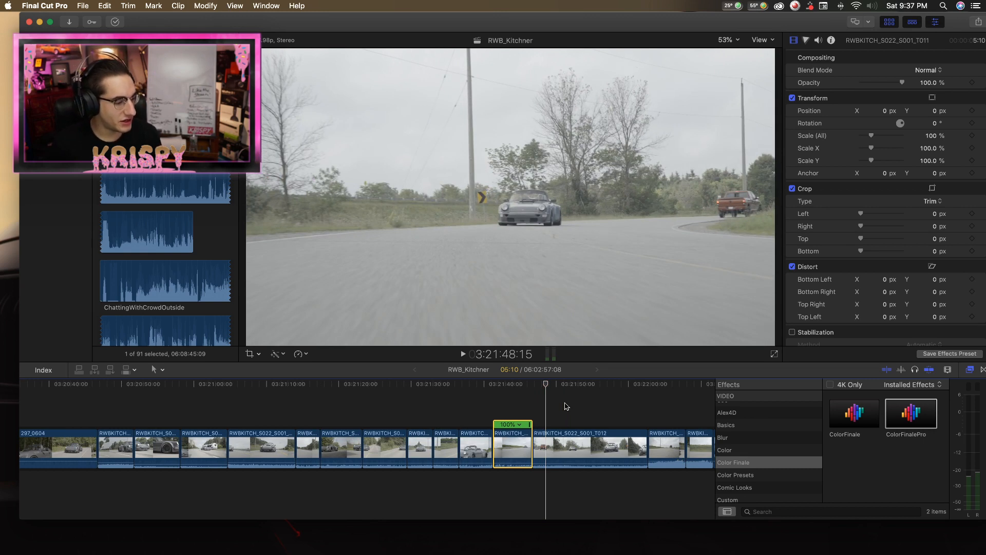
{"action": "left_click", "coordinate": [556, 385]}
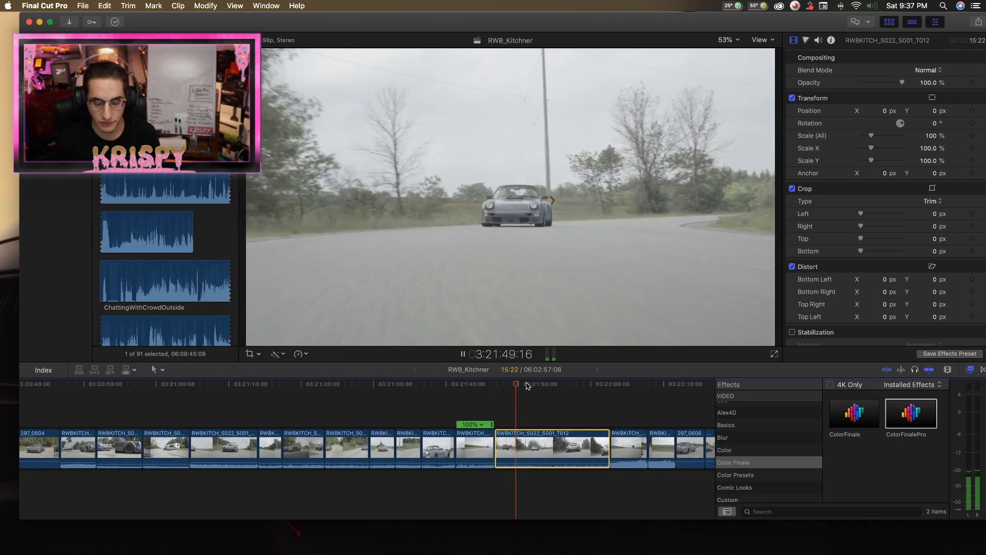
{"action": "left_click", "coordinate": [518, 386]}
{"action": "left_click", "coordinate": [494, 386]}
{"action": "key", "text": "l"}
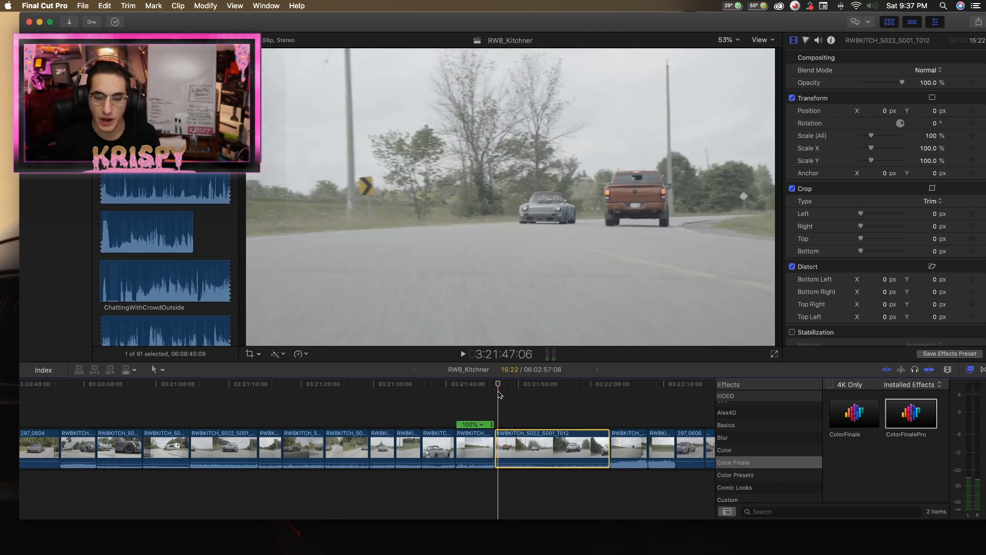
Play the RWBKITCH_S022_S001_T012 clip, split it at about 3:21:59 and delete the piece after the cut.
{"action": "key", "text": "space"}
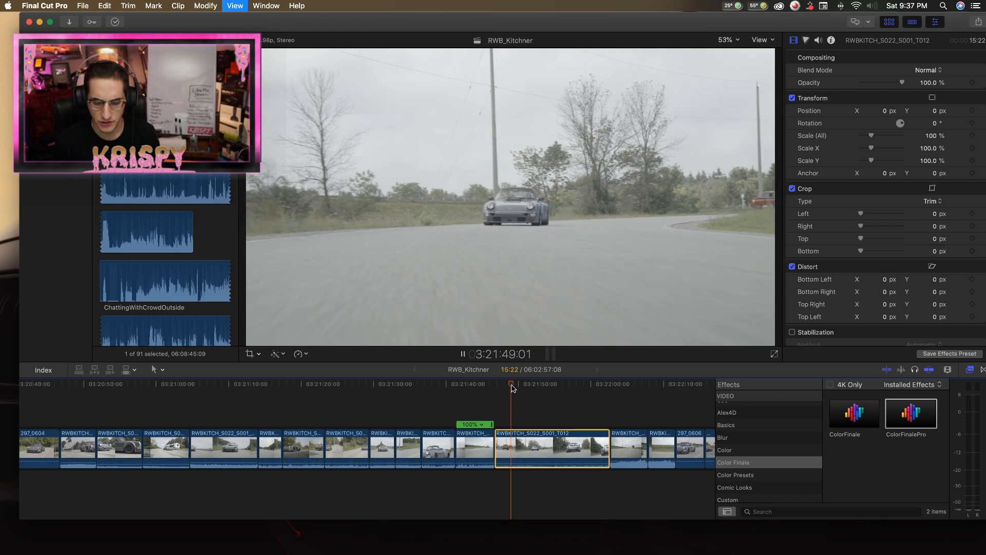
{"action": "key", "text": "space"}
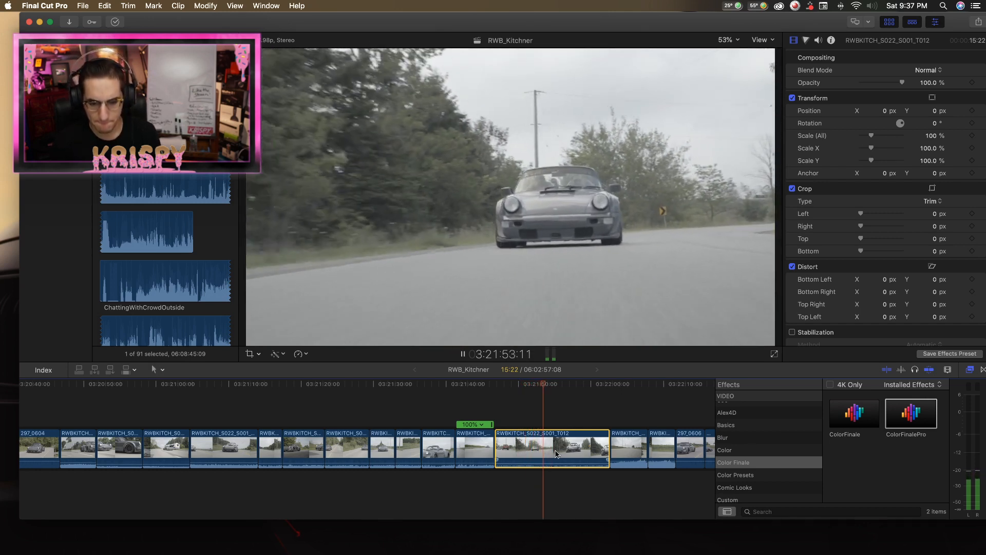
{"action": "key", "text": "b"}
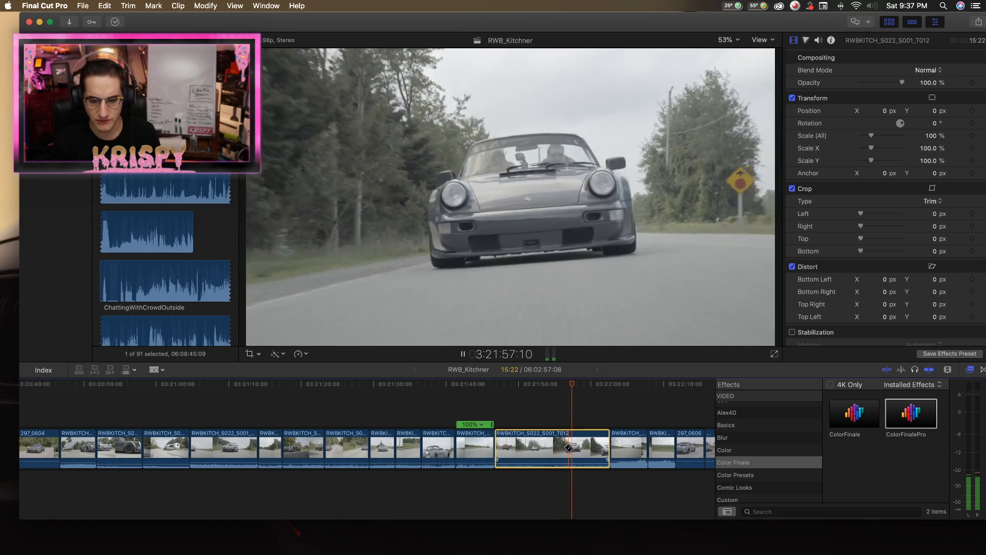
{"action": "left_click", "coordinate": [586, 449]}
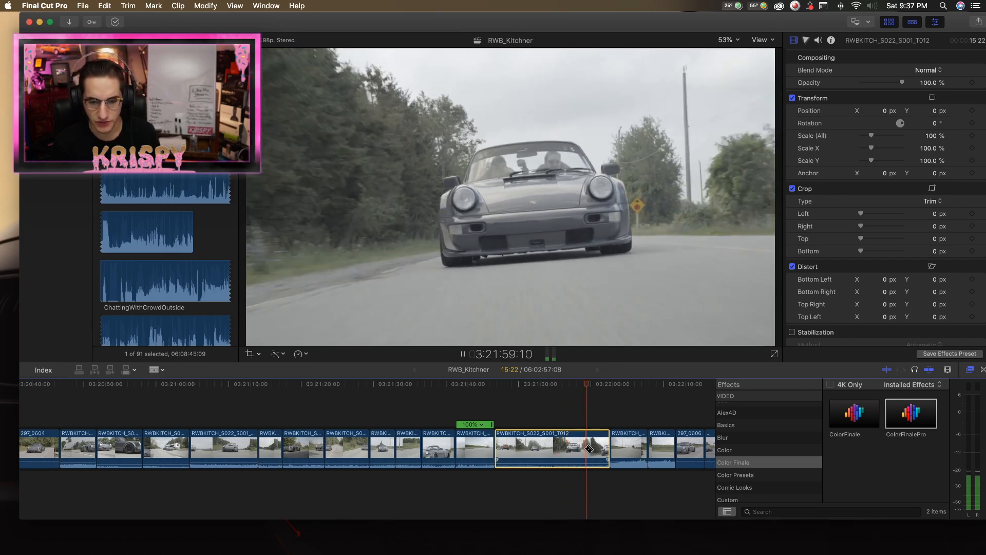
{"action": "key", "text": "a"}
{"action": "left_click", "coordinate": [592, 442]}
{"action": "key", "text": "Delete"}
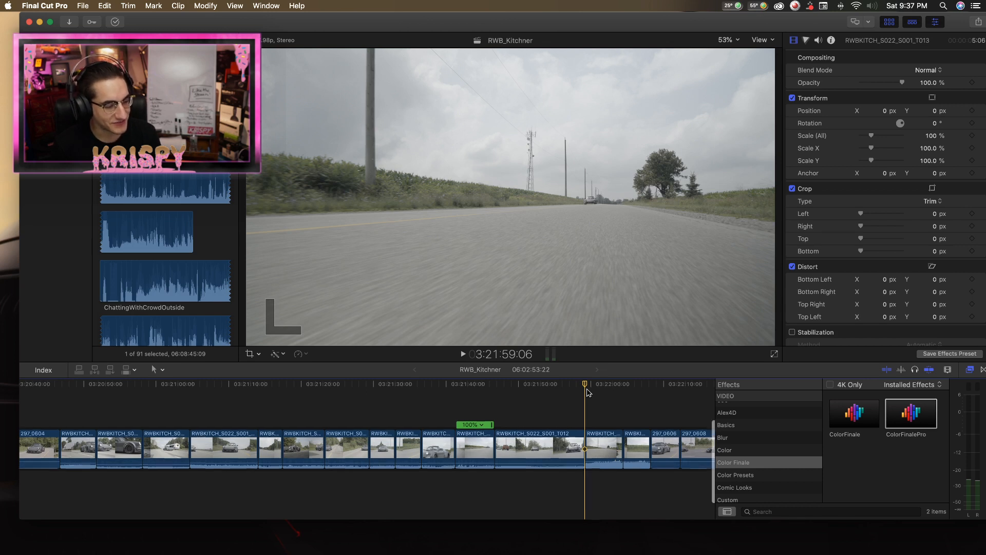
Play the RWBKITCH_S022_S001_T013 clip and the similar road clip following it, from about 3:21:59 to 3:22:06.
{"action": "scroll", "coordinate": [588, 392], "scroll_direction": "right", "scroll_amount": 3}
{"action": "scroll", "coordinate": [589, 392], "scroll_direction": "up", "scroll_amount": 2}
{"action": "scroll", "coordinate": [589, 392], "scroll_direction": "right", "scroll_amount": 2}
{"action": "scroll", "coordinate": [589, 392], "scroll_direction": "down", "scroll_amount": 1}
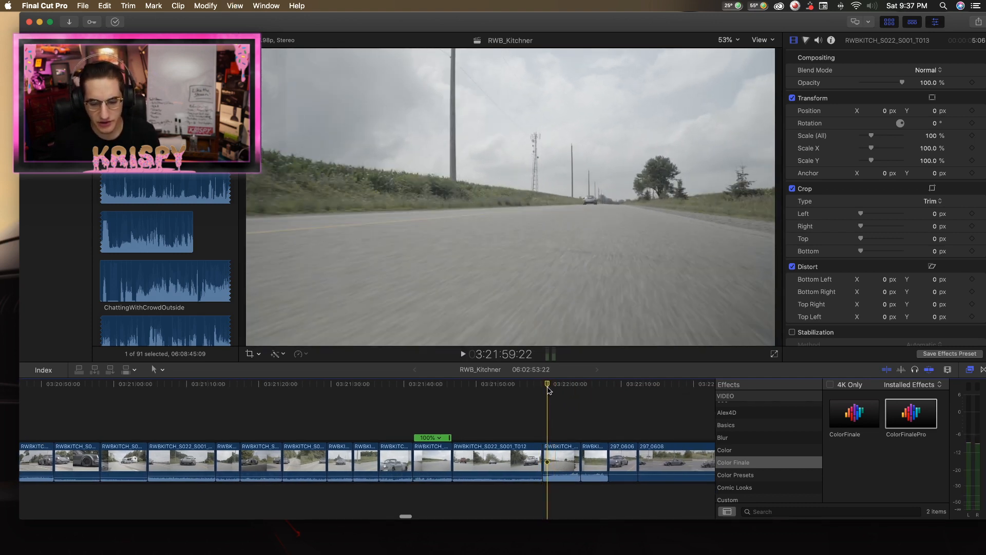
{"action": "key", "text": "space"}
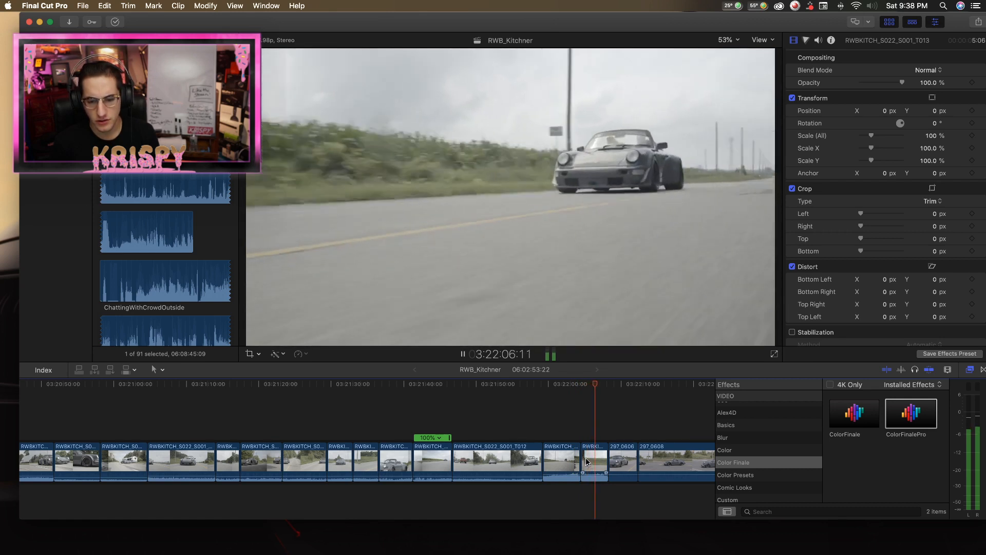
{"action": "left_click", "coordinate": [556, 385]}
{"action": "key", "text": "space"}
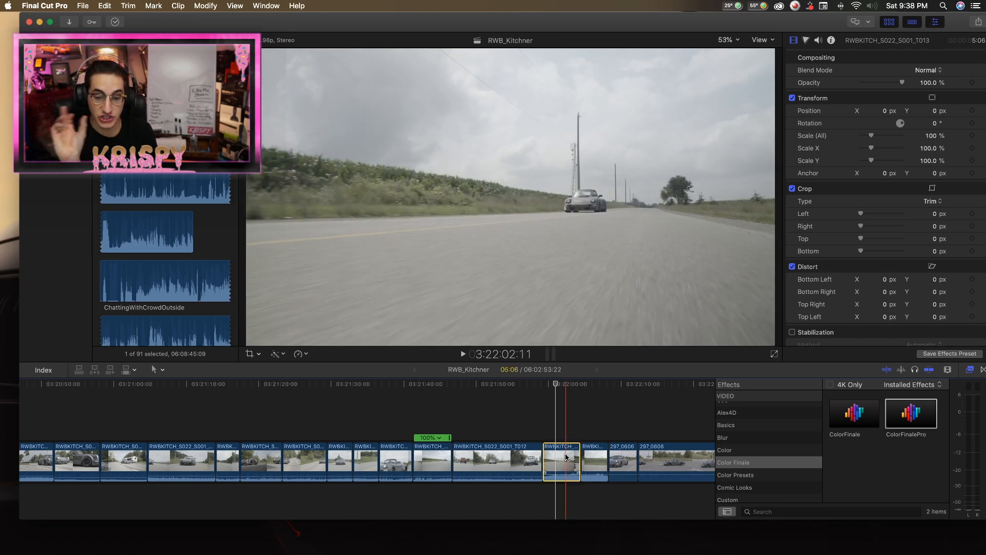
Examine the car's close pass in the T013 clip frame by frame around 3:22:03:19.
{"action": "key", "text": "space"}
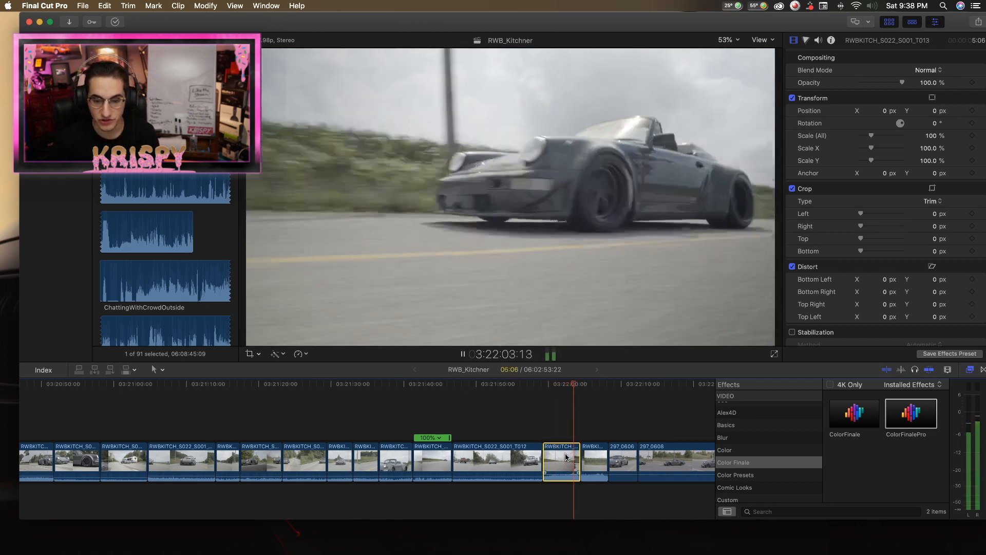
{"action": "key", "text": "space"}
{"action": "key", "text": "Left"}
{"action": "key", "text": "Left"}
{"action": "key", "text": "Left"}
{"action": "key", "text": "Left"}
{"action": "key", "text": "Left"}
{"action": "key", "text": "Left"}
{"action": "key", "text": "Left"}
{"action": "key", "text": "Left"}
{"action": "key", "text": "Left"}
{"action": "key", "text": "Left"}
{"action": "key", "text": "Left"}
{"action": "key", "text": "Left"}
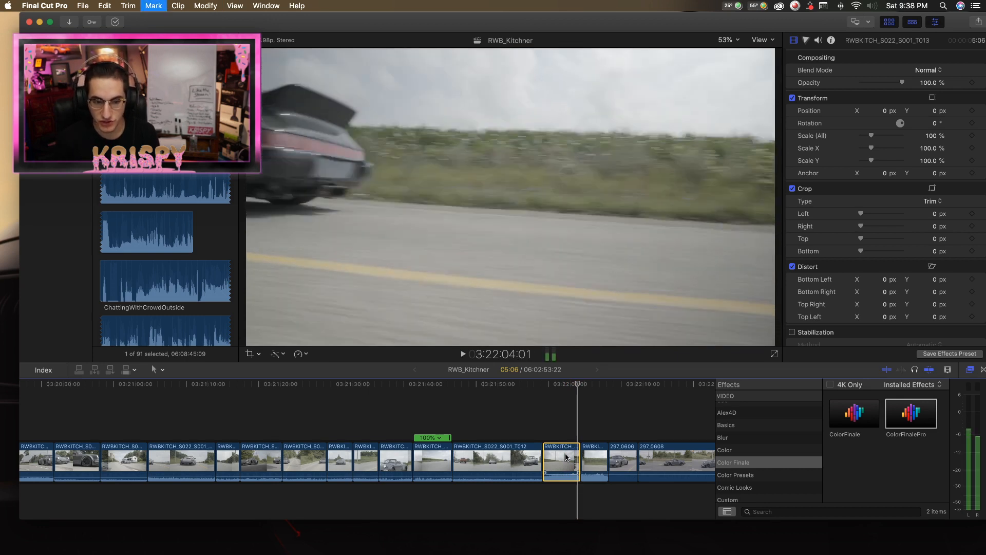
{"action": "key", "text": "Right"}
{"action": "key", "text": "Right"}
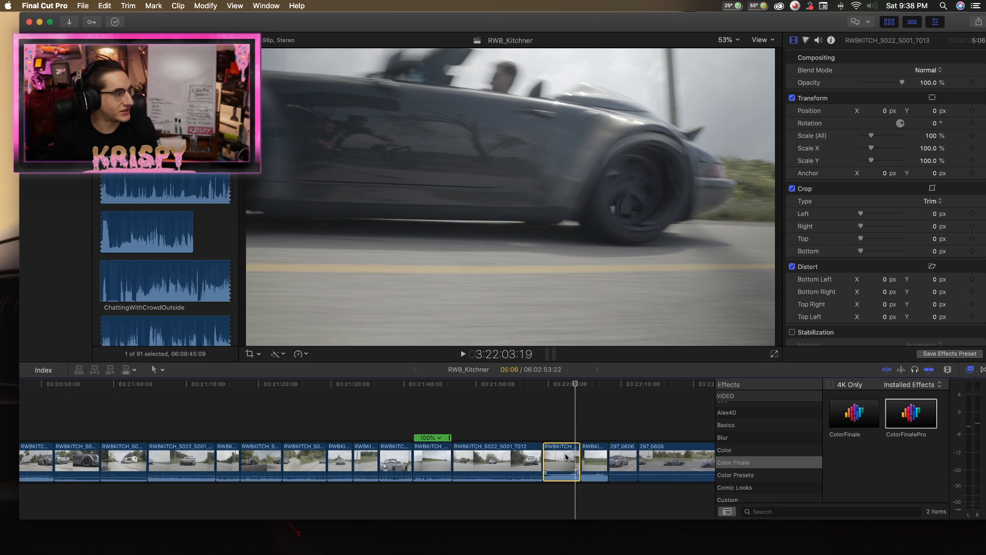
{"action": "key", "text": "Right"}
{"action": "key", "text": "Left"}
{"action": "key", "text": "Right"}
{"action": "key", "text": "Right"}
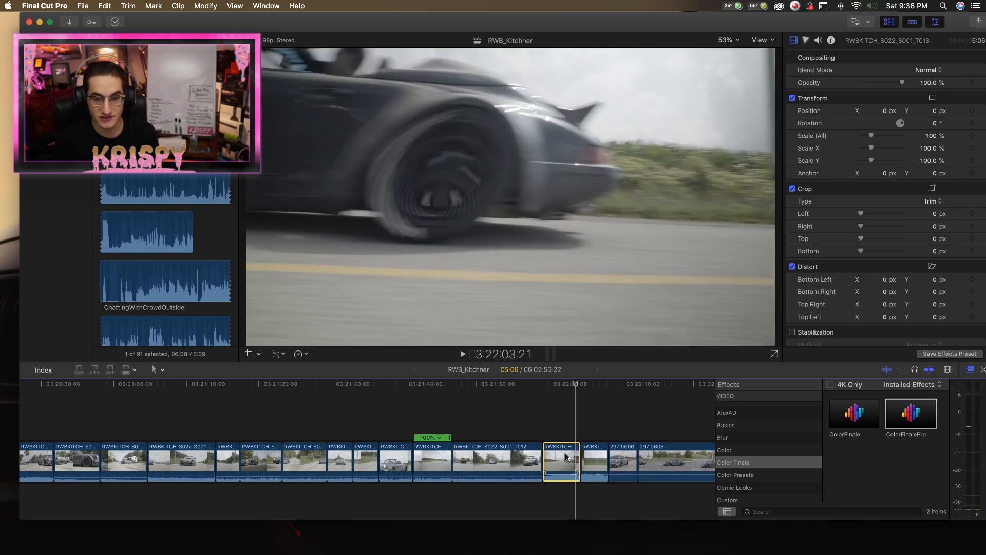
{"action": "key", "text": "Left"}
{"action": "key", "text": "Left"}
{"action": "key", "text": "Right"}
{"action": "key", "text": "Right"}
{"action": "key", "text": "Left"}
{"action": "key", "text": "Left"}
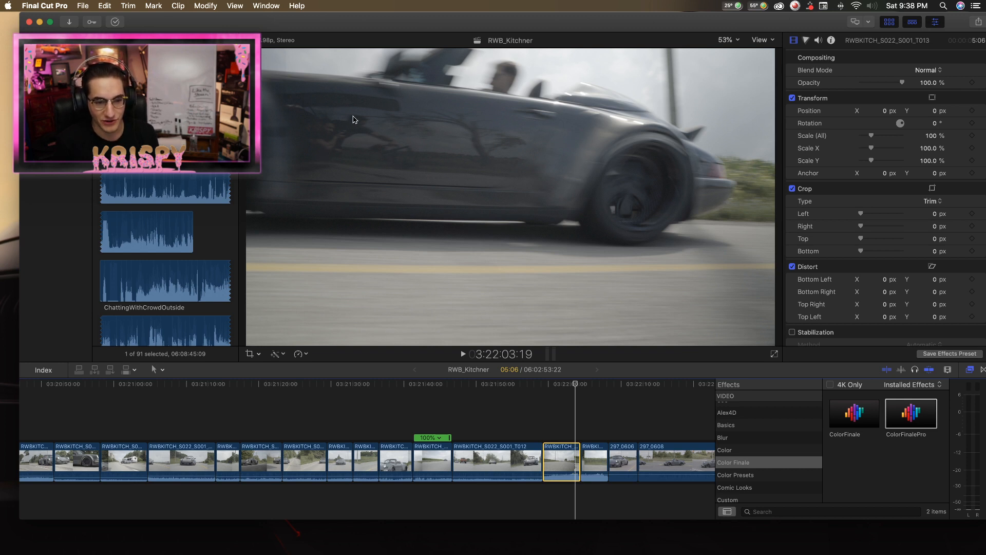
Compare the T013 clip with the similar drive-by clip after it by replaying both, from about 3:21:59 to 3:22:07.
{"action": "left_click", "coordinate": [562, 450]}
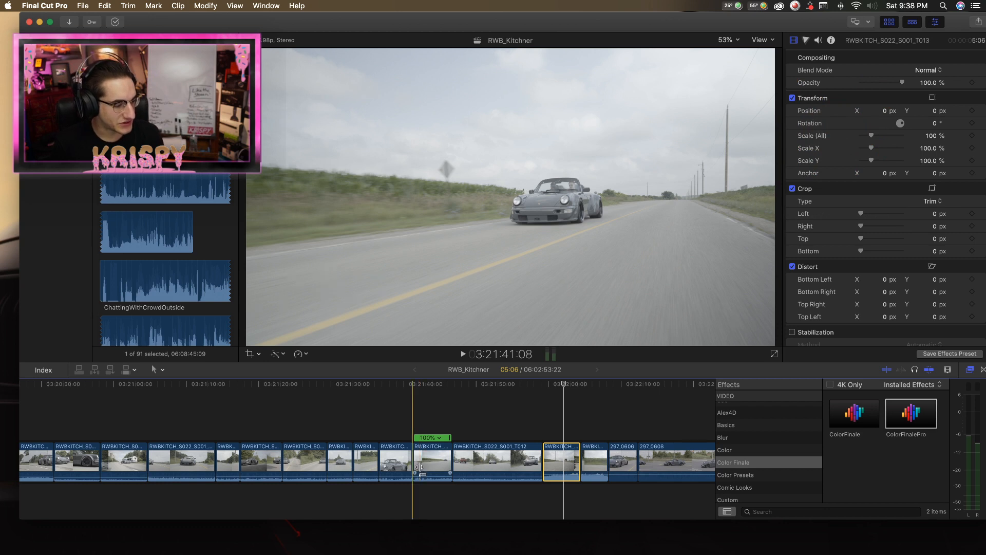
{"action": "left_click", "coordinate": [542, 387]}
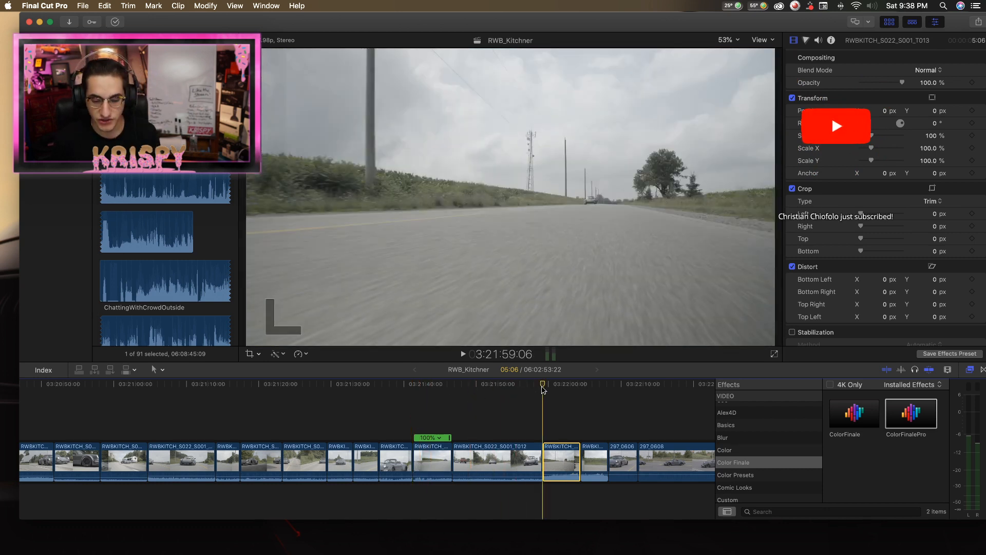
{"action": "left_click_drag", "start_coordinate": [542, 389], "coordinate": [562, 386]}
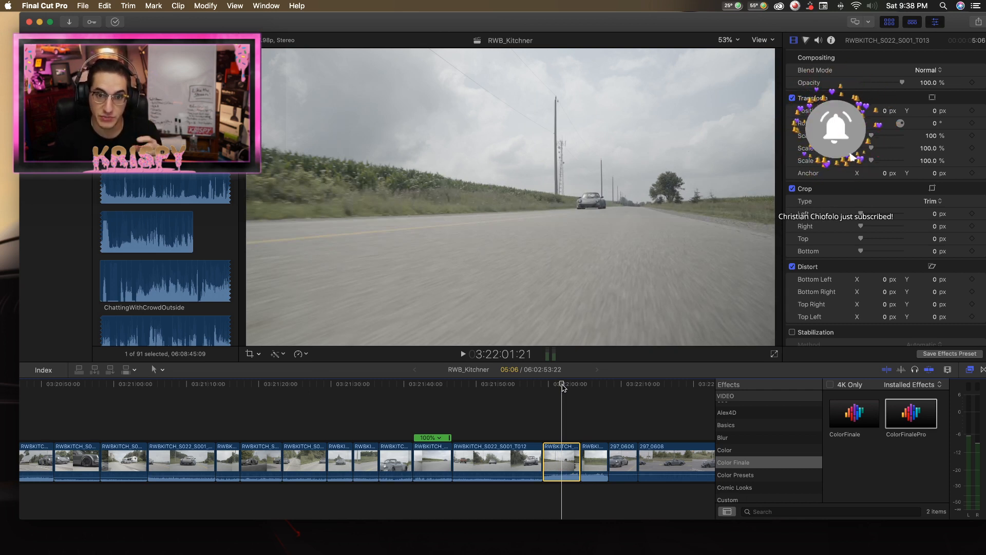
{"action": "key", "text": "space"}
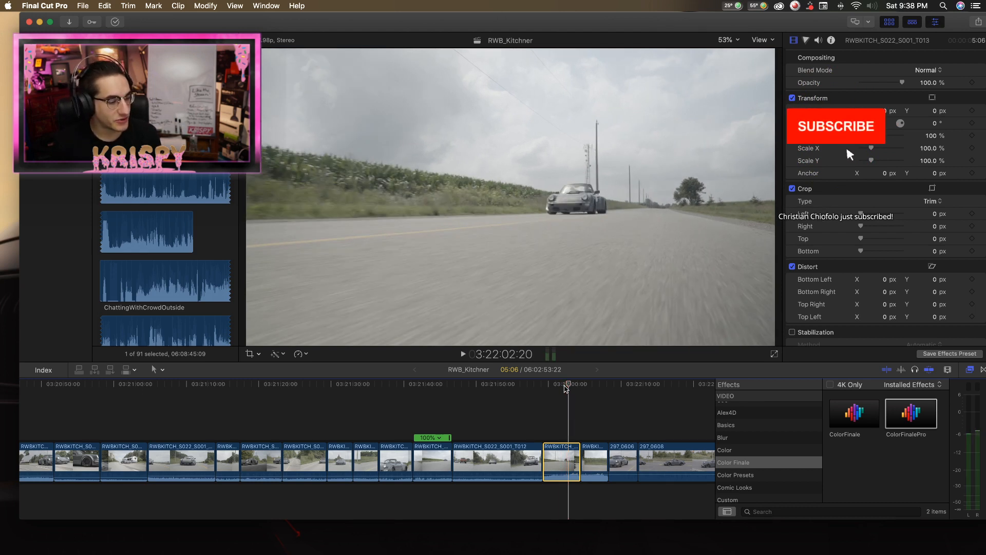
{"action": "key", "text": "space"}
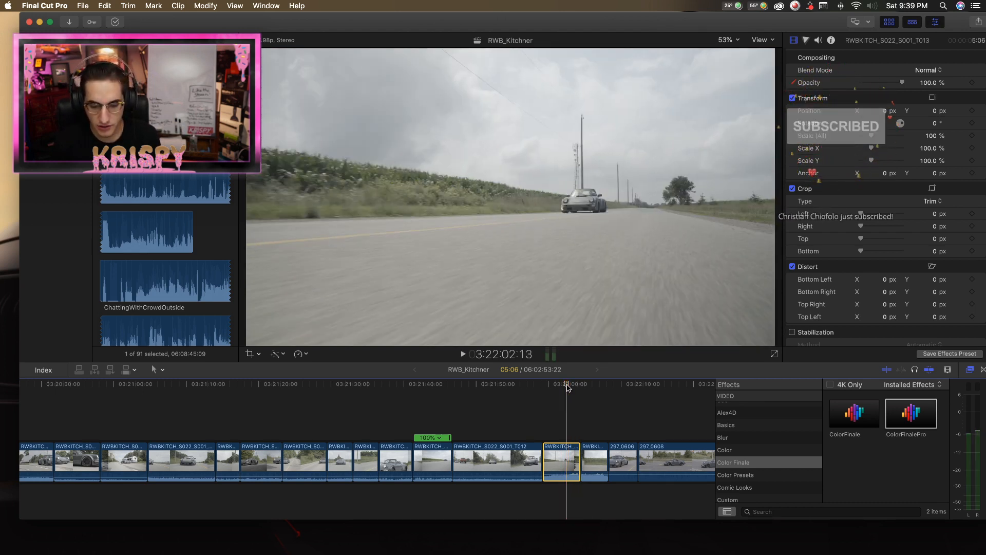
{"action": "key", "text": "space"}
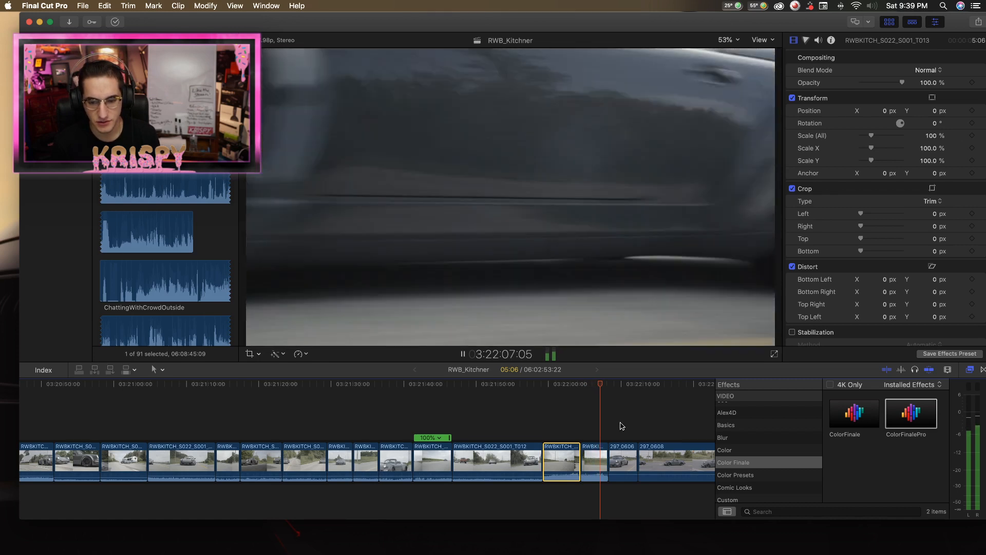
{"action": "key", "text": "space"}
{"action": "key", "text": "l"}
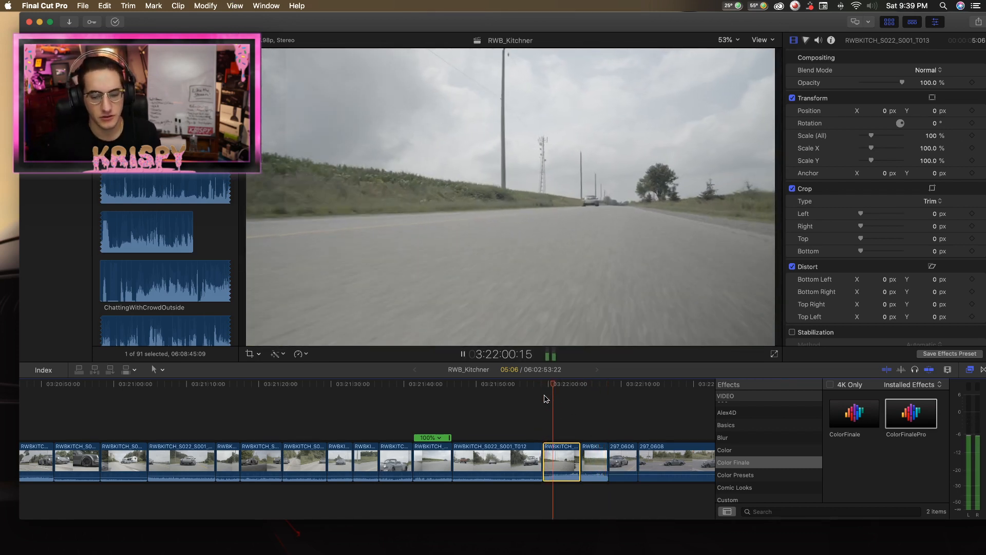
{"action": "scroll", "coordinate": [539, 416], "scroll_direction": "right", "scroll_amount": 5}
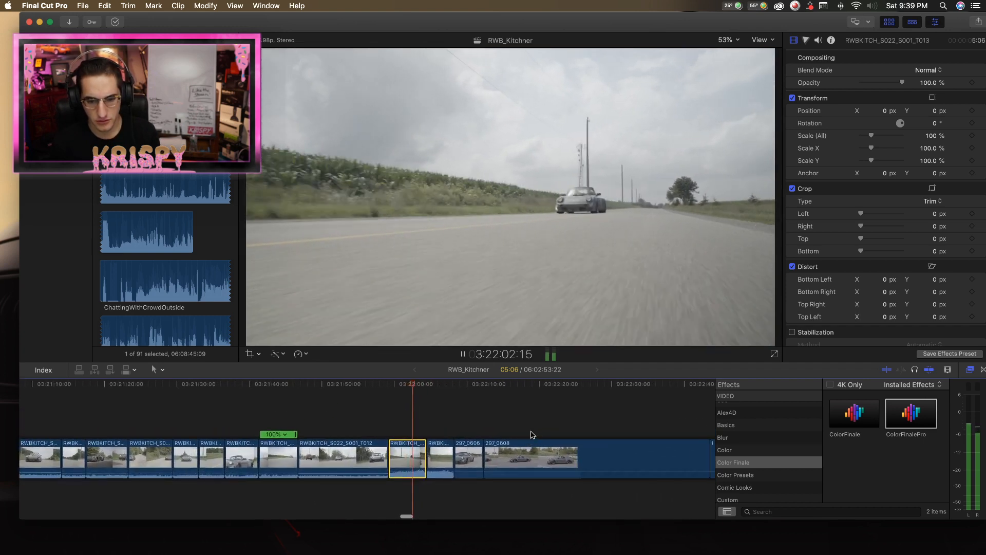
{"action": "scroll", "coordinate": [533, 436], "scroll_direction": "right", "scroll_amount": 2}
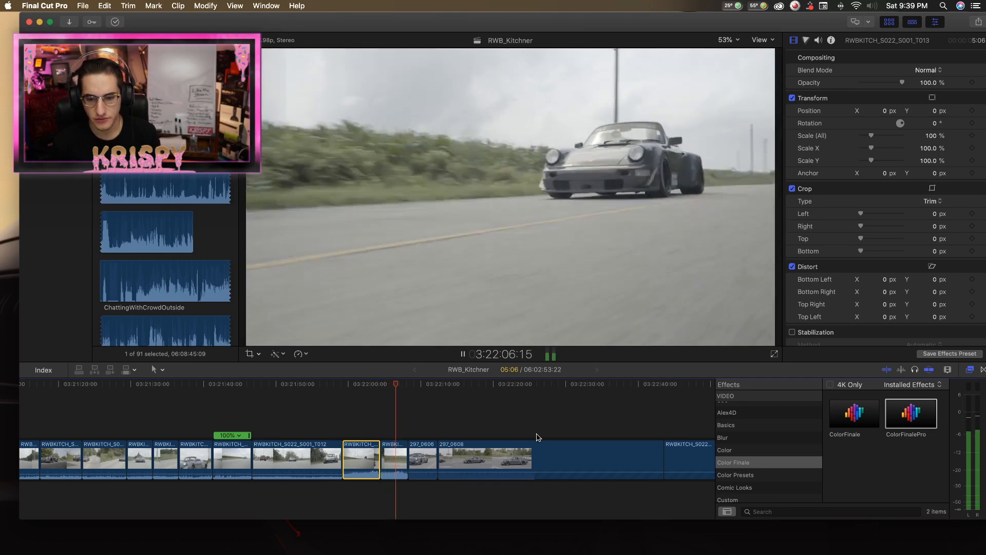
{"action": "key", "text": "space"}
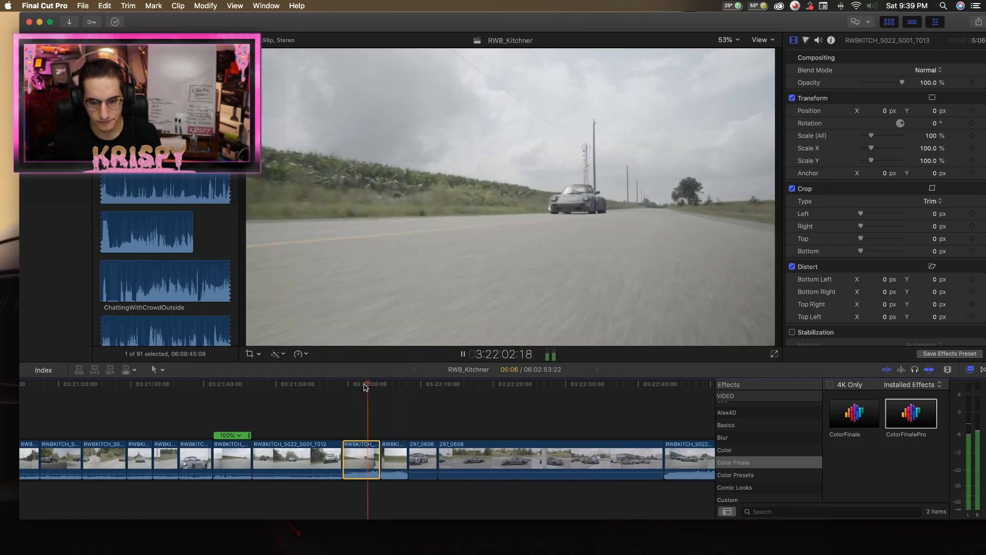
Delete the short RWBKITCH clip between T013 and 297_0606 and play across the new join.
{"action": "key", "text": "space"}
{"action": "left_click", "coordinate": [391, 458]}
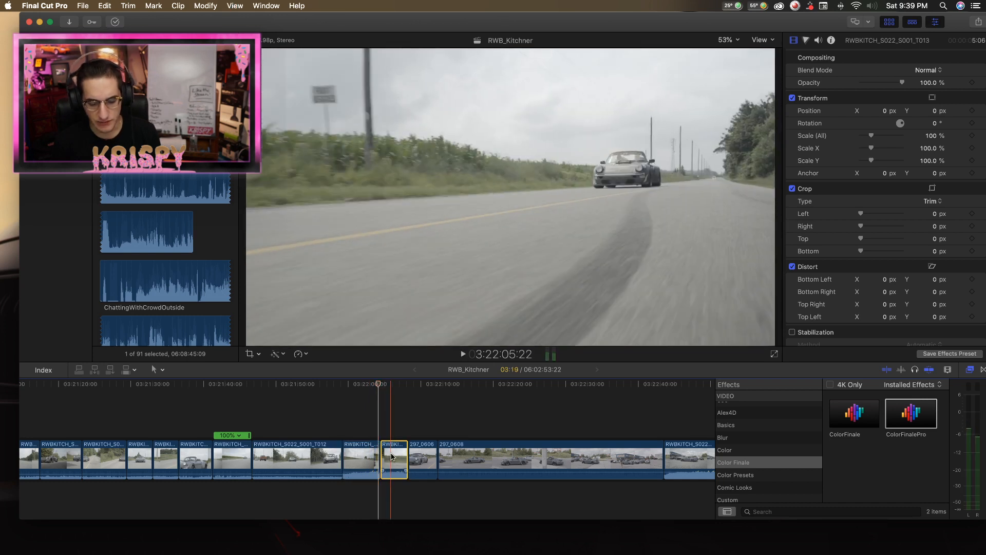
{"action": "key", "text": "Delete"}
{"action": "key", "text": "Return"}
{"action": "key", "text": "space"}
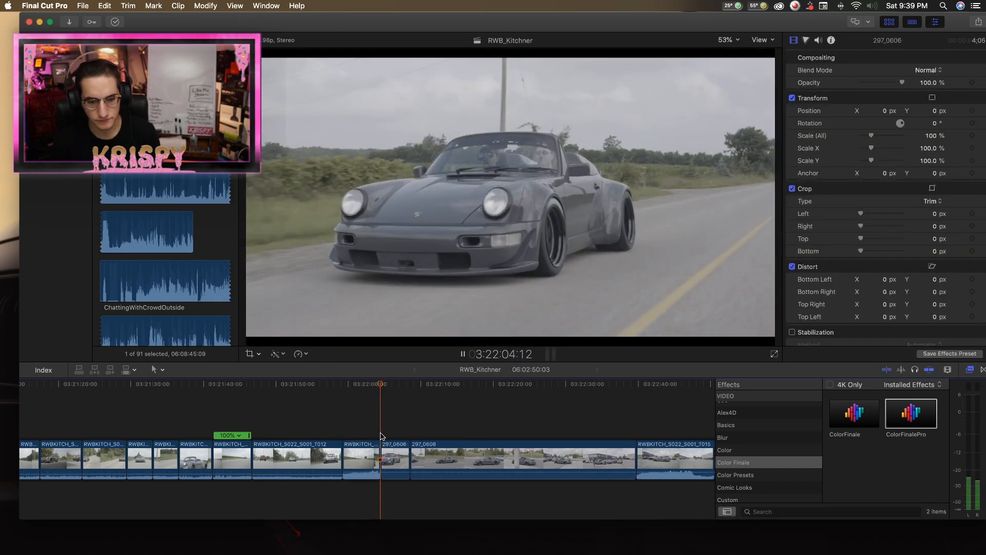
{"action": "scroll", "coordinate": [397, 443], "scroll_direction": "right", "scroll_amount": 4}
{"action": "key", "text": "space"}
Review the parking-lot clips 297_0608 and RWBKITCH_S022_S001_T015 up to the start of 297_0609, from about 3:22:32 to 3:22:50.
{"action": "scroll", "coordinate": [407, 458], "scroll_direction": "right", "scroll_amount": 3}
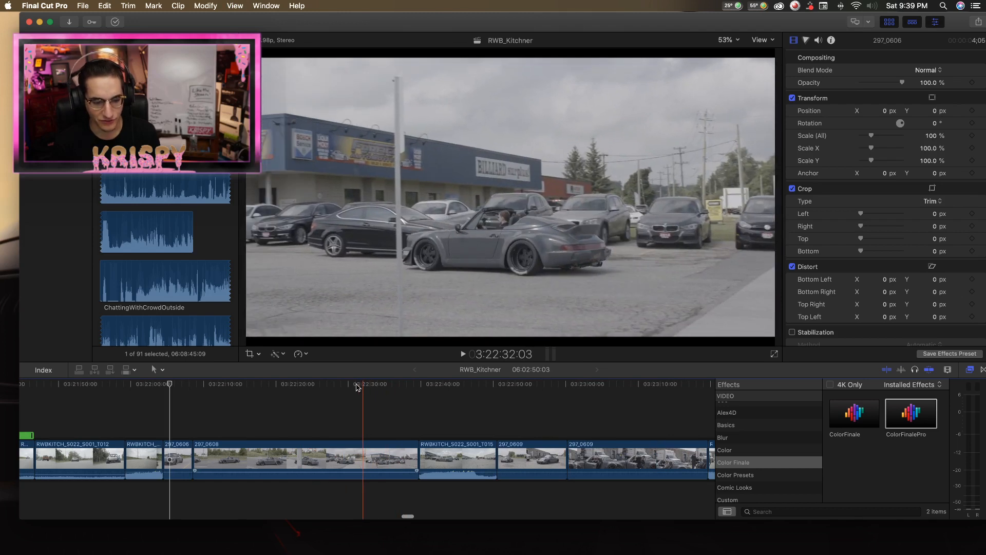
{"action": "left_click", "coordinate": [377, 389]}
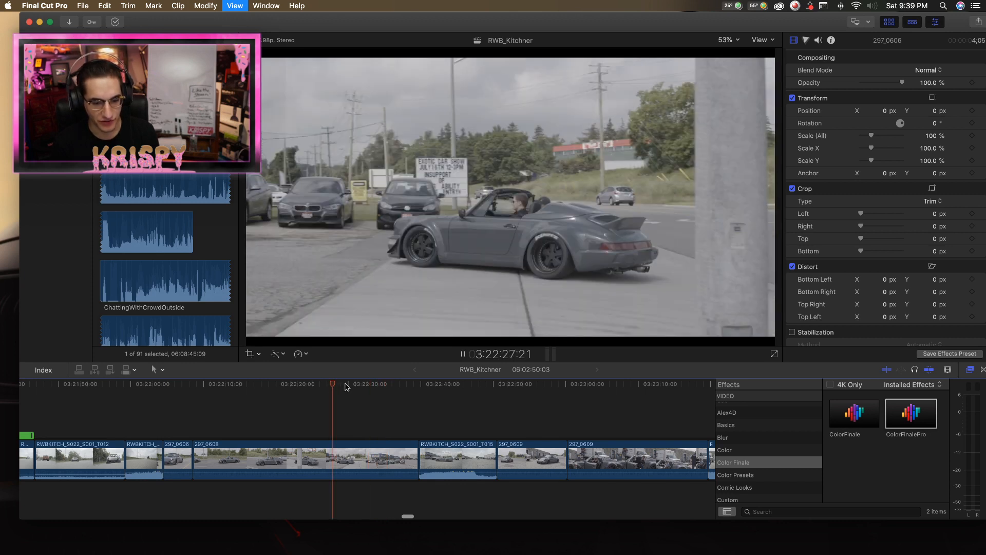
{"action": "key", "text": "space"}
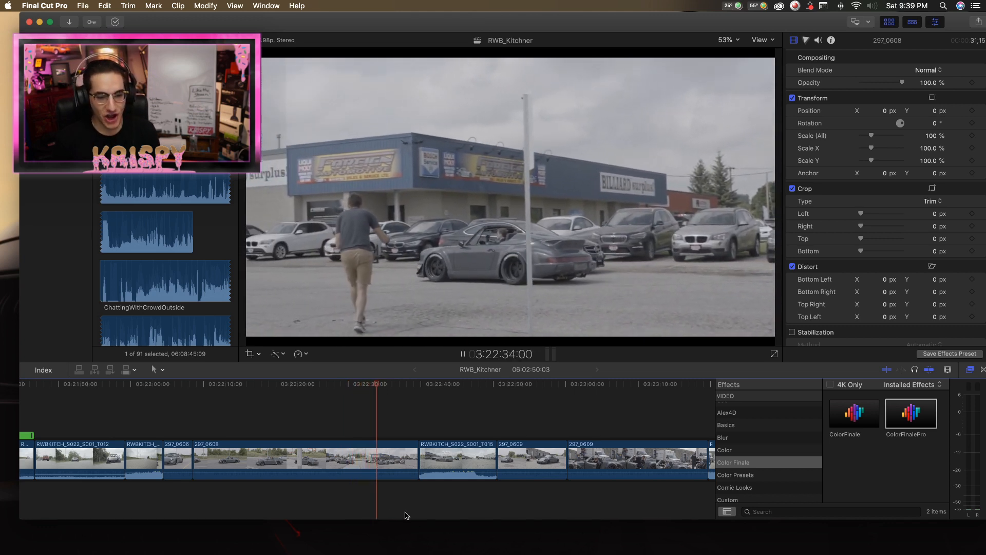
{"action": "scroll", "coordinate": [407, 388], "scroll_direction": "right", "scroll_amount": 2}
{"action": "left_click", "coordinate": [396, 386]}
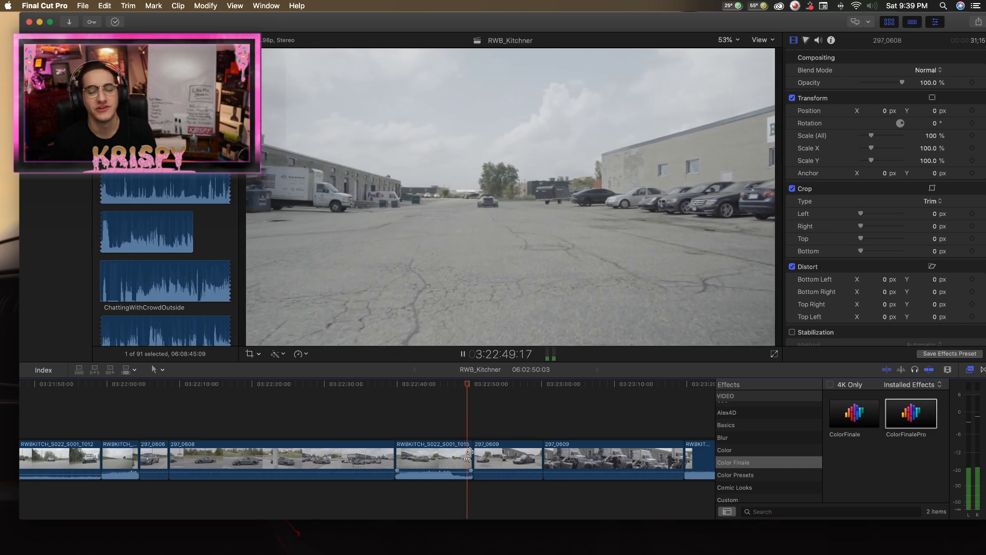
{"action": "key", "text": "space"}
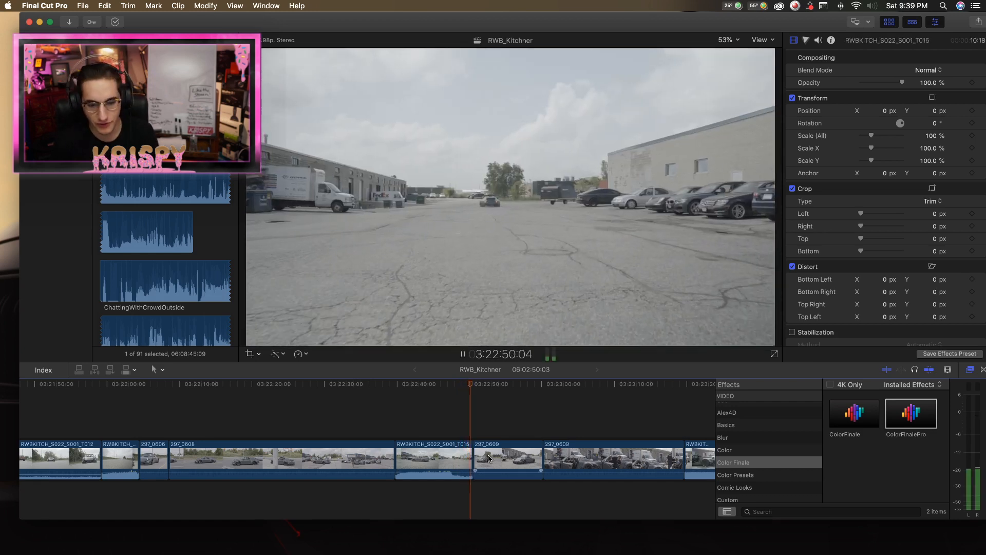
{"action": "scroll", "coordinate": [514, 465], "scroll_direction": "right", "scroll_amount": 1}
{"action": "scroll", "coordinate": [515, 465], "scroll_direction": "right", "scroll_amount": 1}
{"action": "key", "text": "space"}
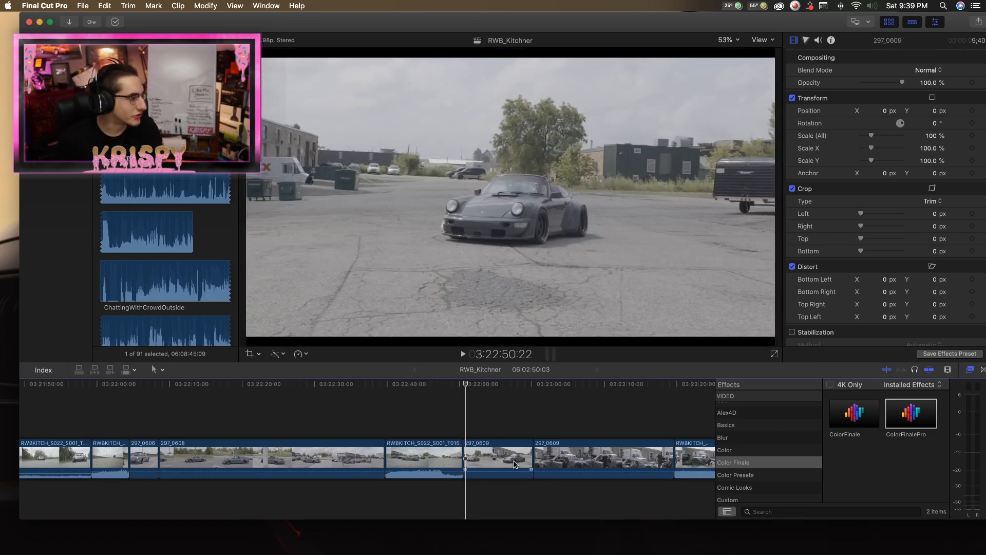